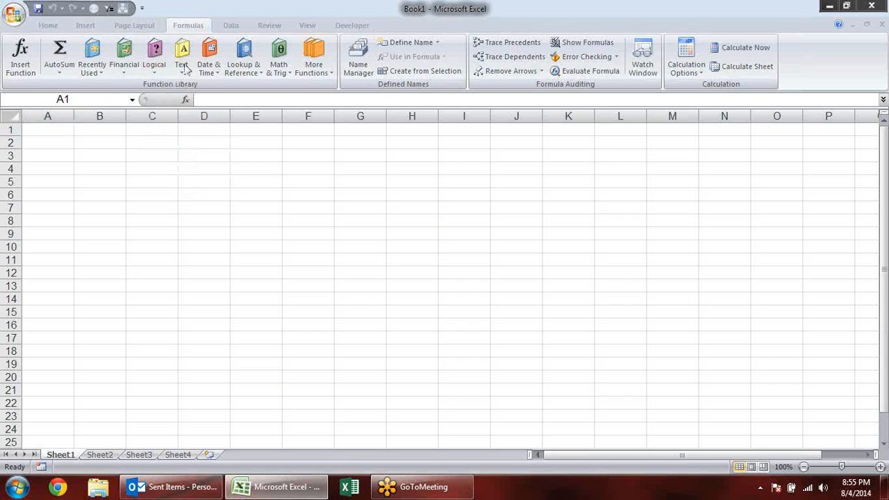
left_click(154, 55)
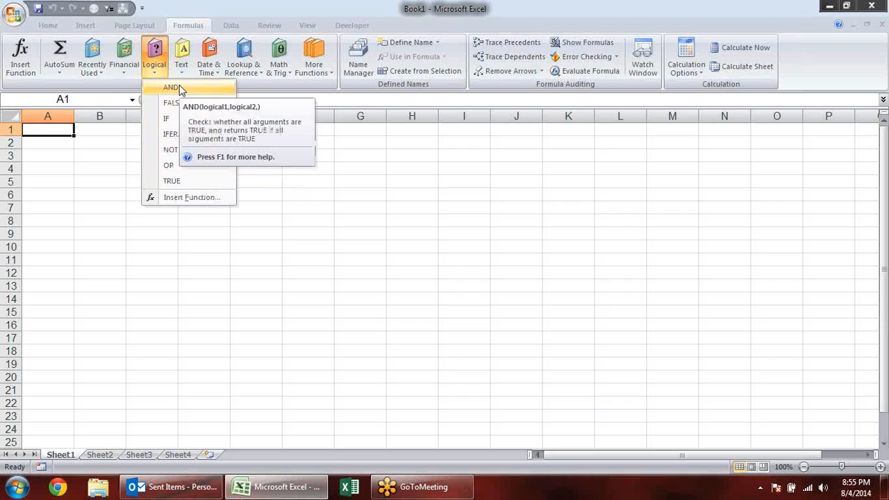
left_click(78, 144)
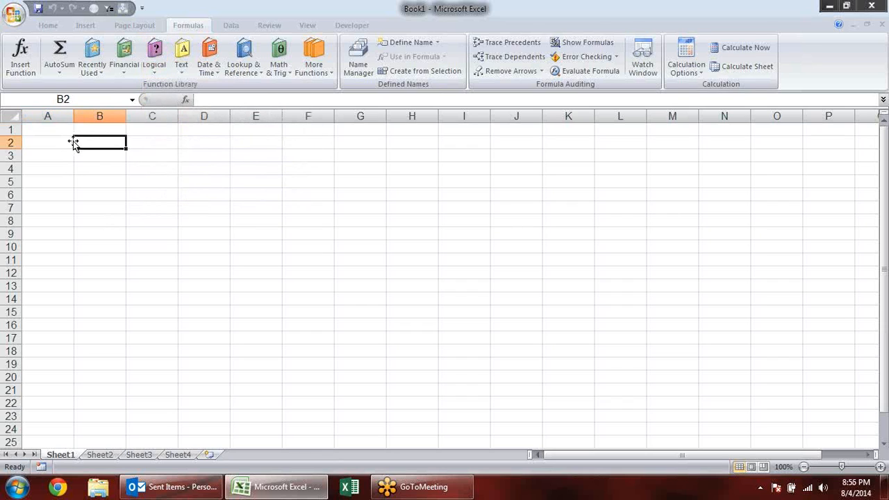
double_click(72, 143)
- Enter the invalid formulas =sdfdf in cell C2 and =na in cell C3
left_click(168, 144)
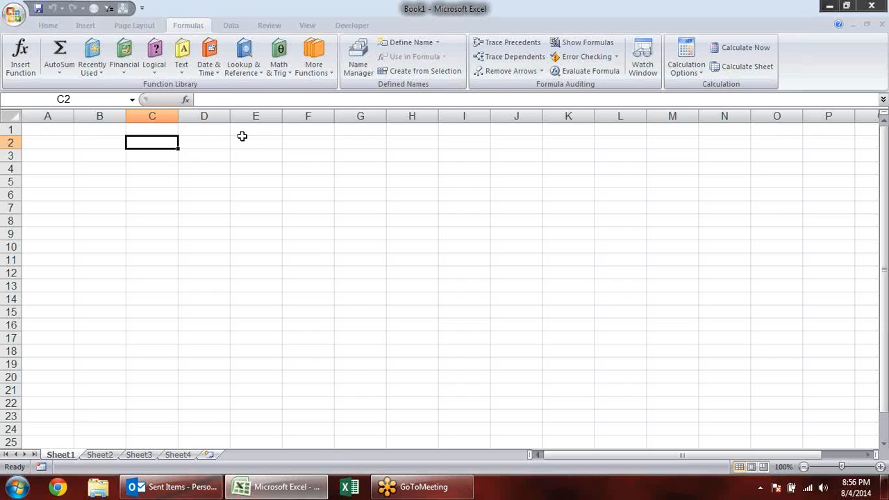
type("=sdfdf")
key("Return")
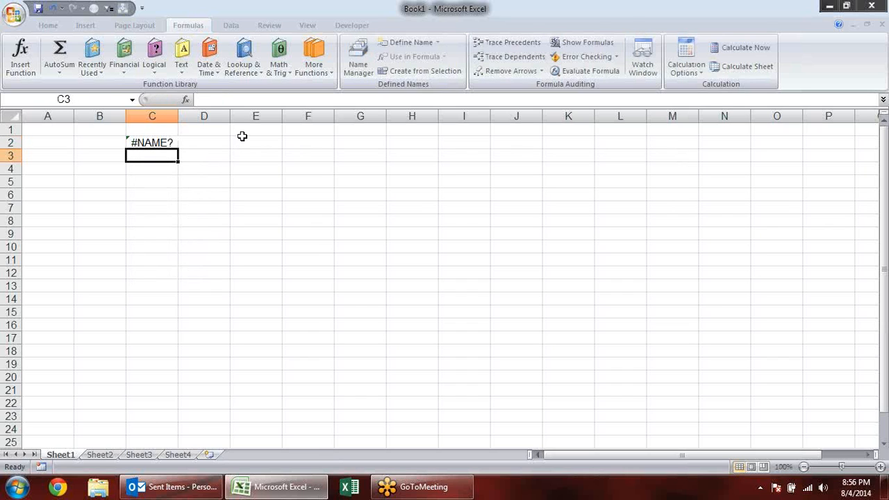
type("=")
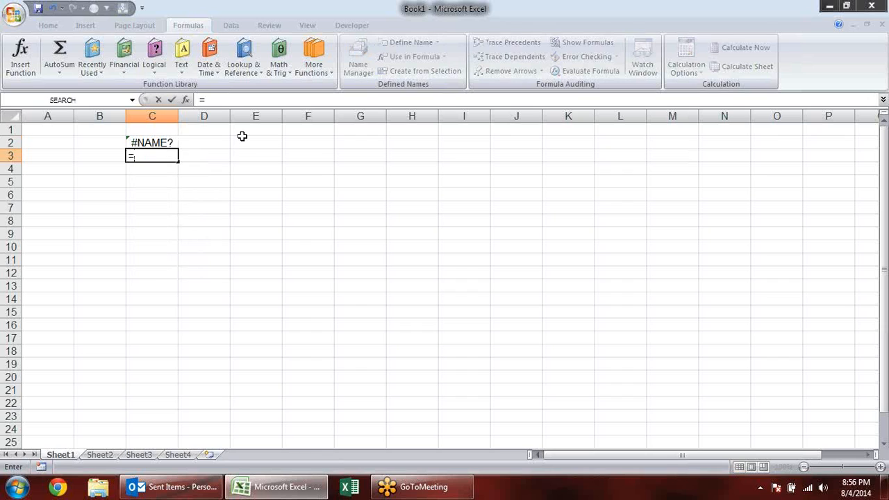
type("na")
key("Return")
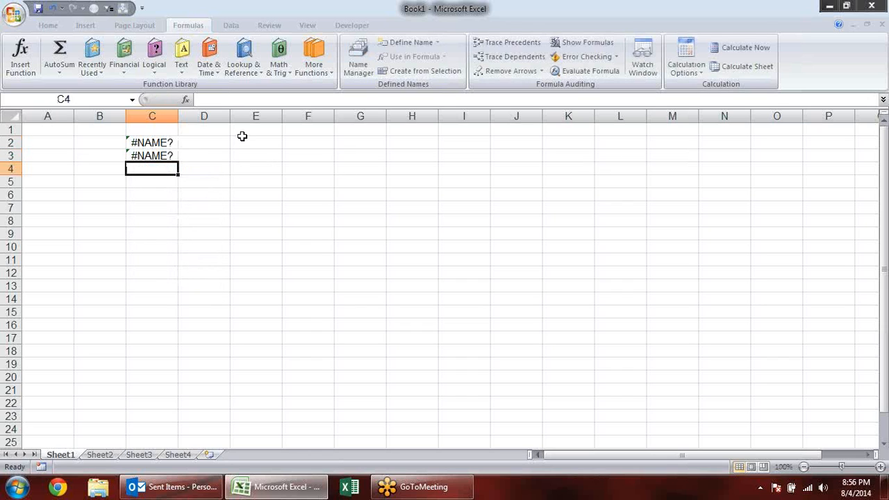
type("=na")
- Enter the NA function as =NA() in cell C4 and look over the resulting error cells
key("Tab")
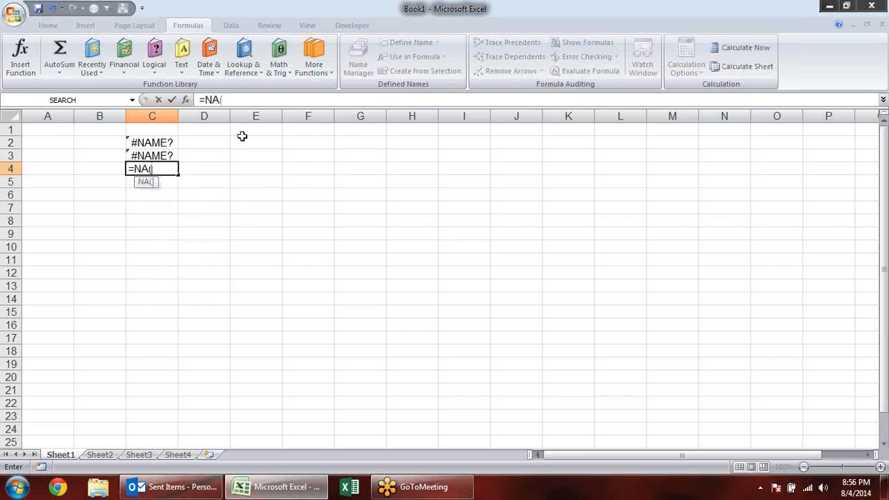
key("Return")
left_click(163, 155)
left_click(165, 167)
left_click_drag(139, 142, 166, 179)
left_click(211, 224)
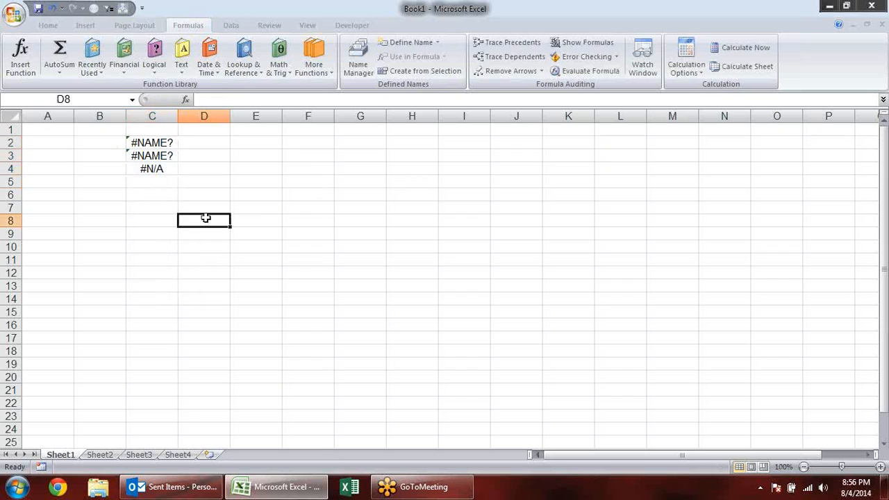
left_click(214, 193)
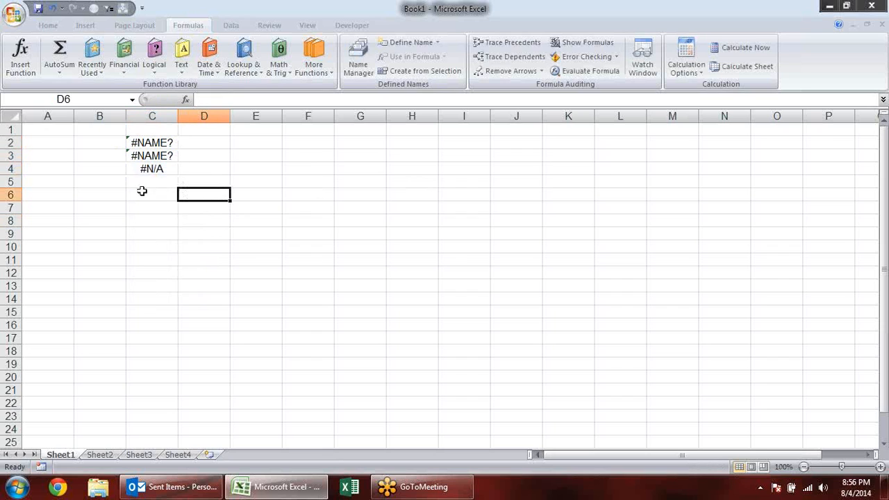
- Enter 2 in cell A5 and 0 in cell B5
left_click(54, 182)
type("2")
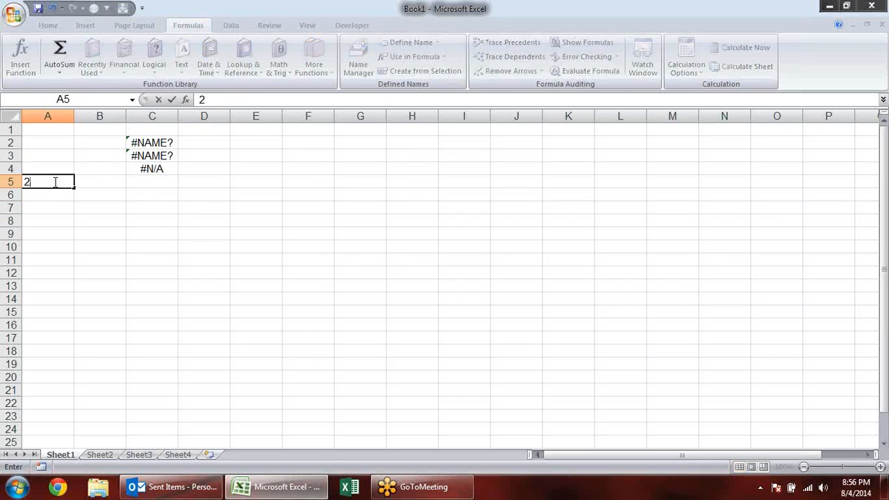
key("Tab")
type("0")
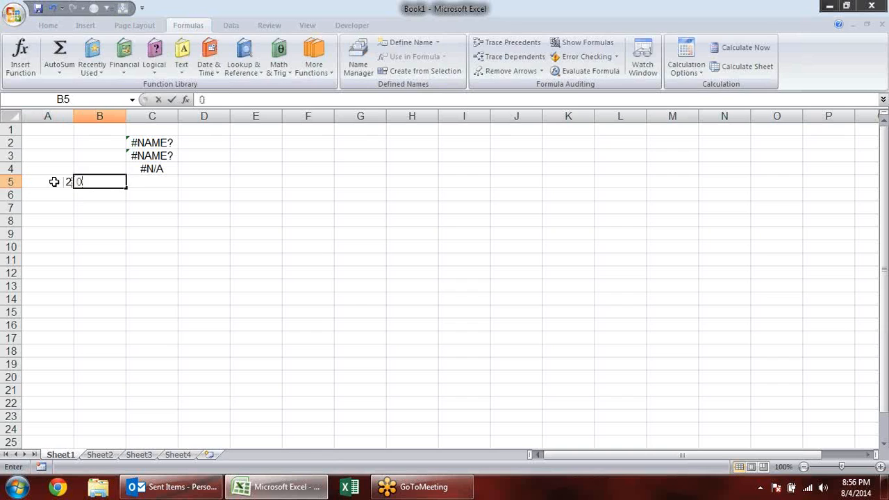
left_click(153, 210)
- Enter the division formula =A5/B5 in cell C5
left_click(137, 178)
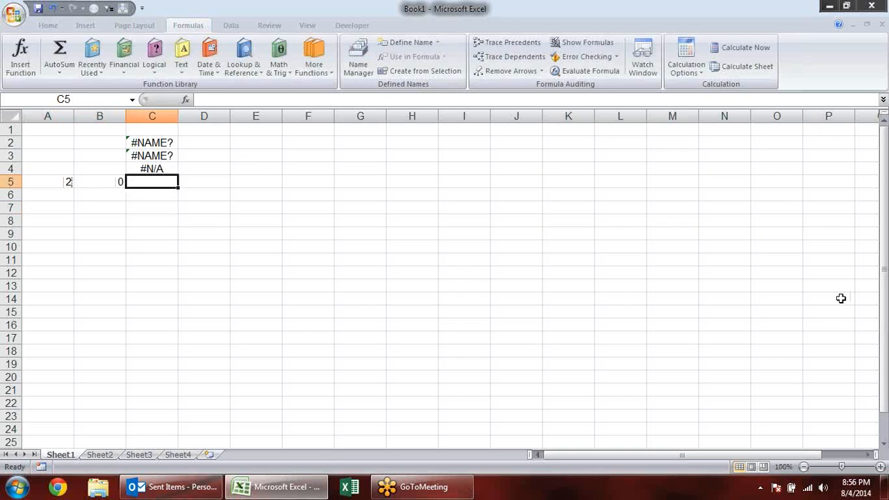
type("=")
key("Left")
key("Left")
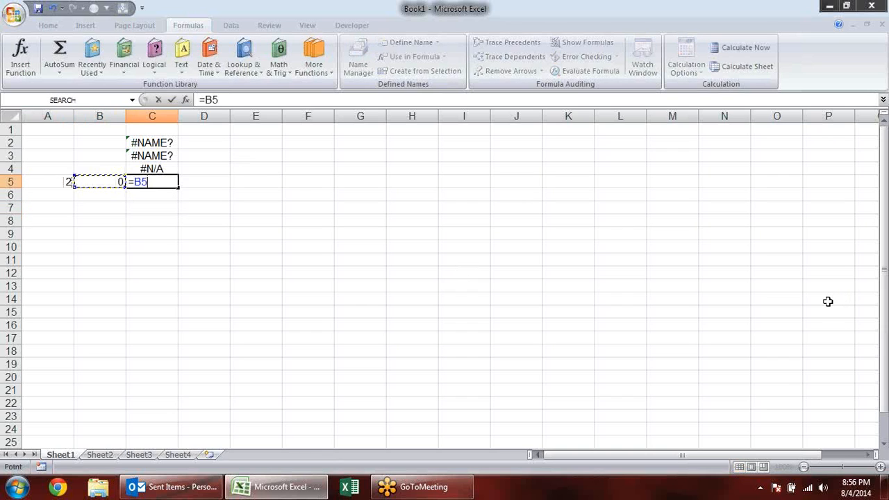
type("/")
key("Left")
key("Return")
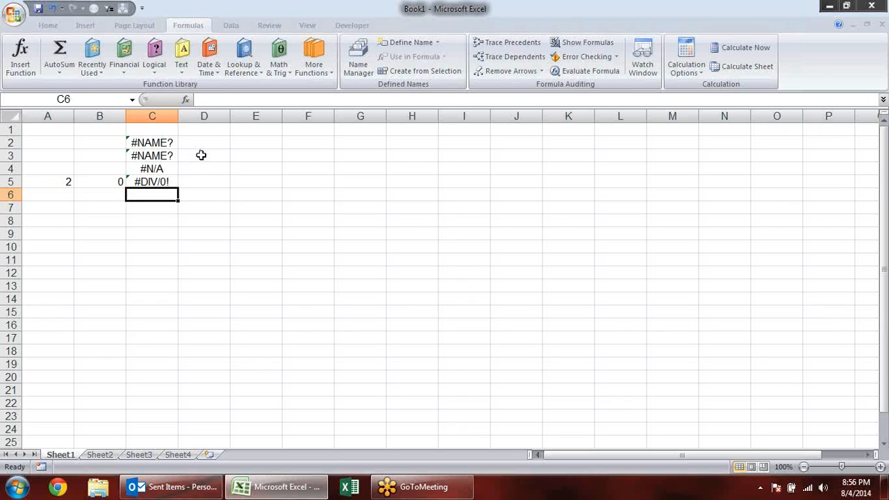
left_click(162, 181)
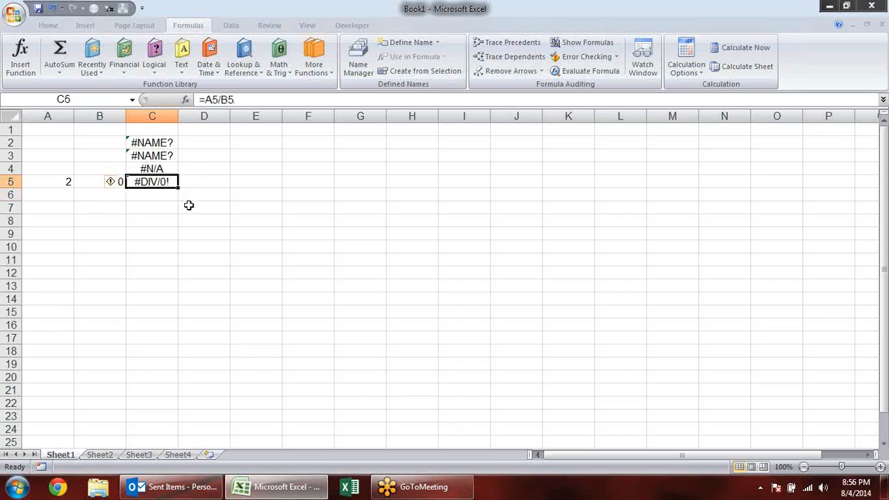
- Copy the values in A5:B5 and the formula in C5 down through row 13
left_click(59, 183)
left_click(104, 187)
left_click(68, 182)
left_click_drag(70, 183, 112, 289)
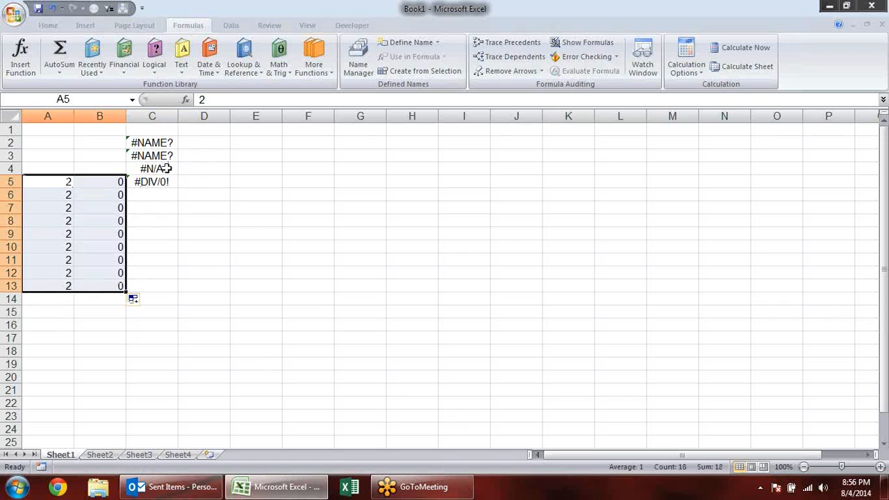
left_click(167, 182)
left_click_drag(178, 187, 162, 293)
left_click(298, 250)
- Change the divisor in cell B7 to 2 and the one in cell B8 to 3
left_click(116, 207)
left_click(111, 236)
left_click(108, 271)
left_click(114, 208)
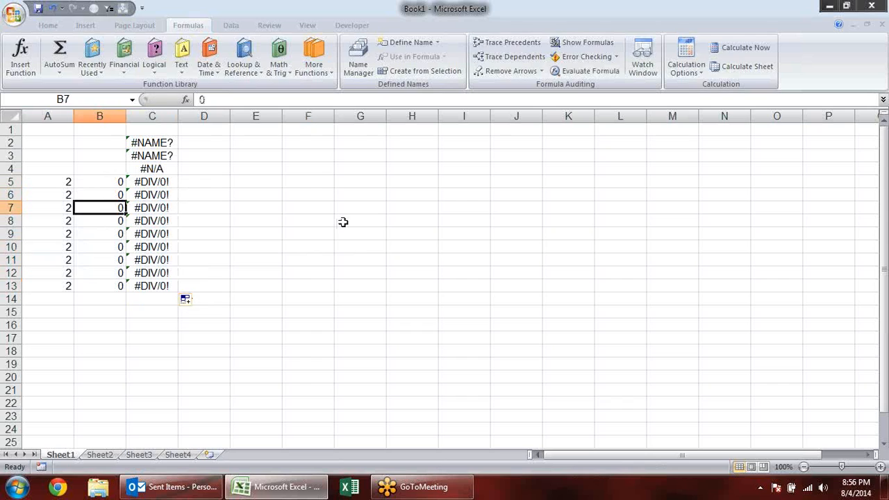
type("2")
key("Return")
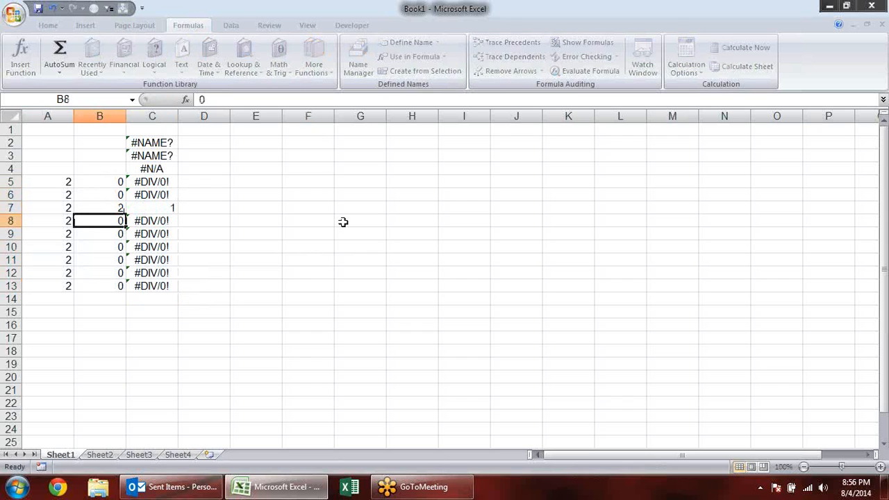
type("3")
key("Return")
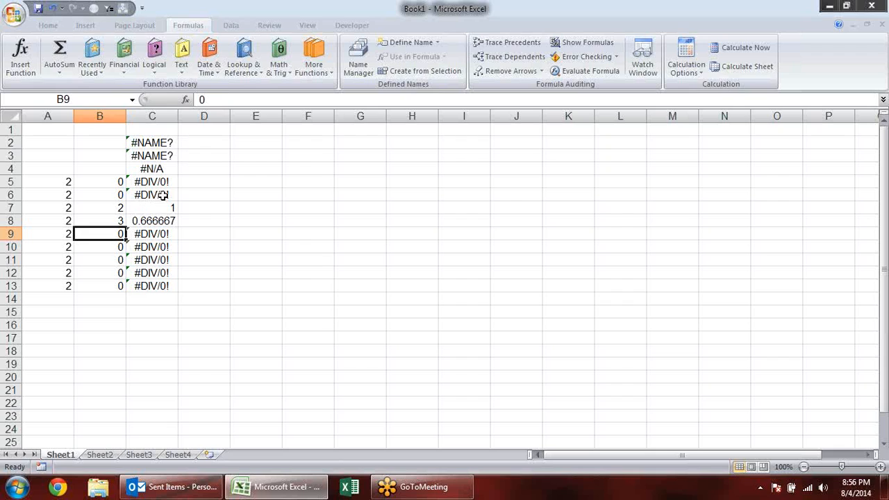
- Clear the contents of cells C1:C4 above the division results
left_click_drag(170, 171, 175, 125)
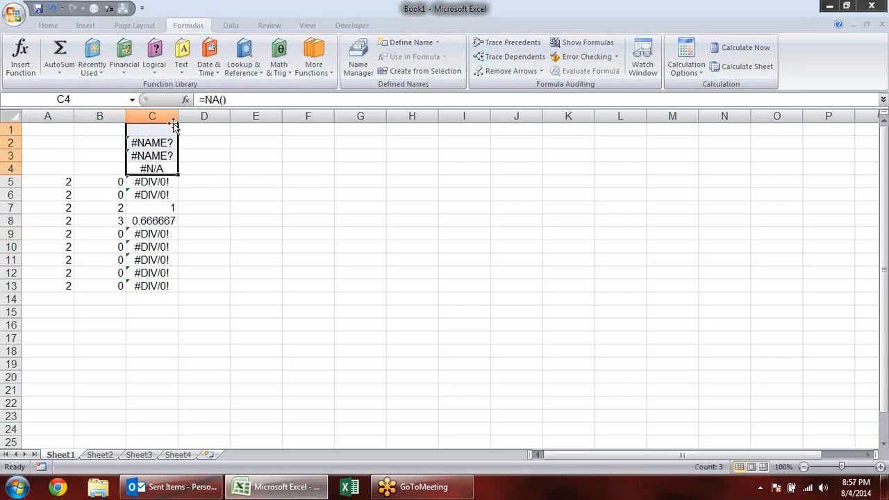
key("Delete")
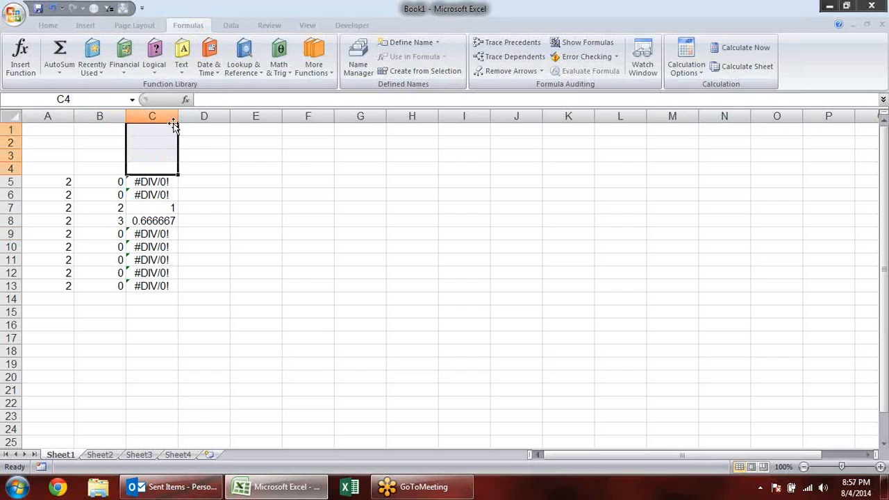
left_click(236, 247)
- Wrap the division in cell C5 in IFERROR with an empty text fallback, making it =IFERROR(A5/B5,"")
double_click(170, 182)
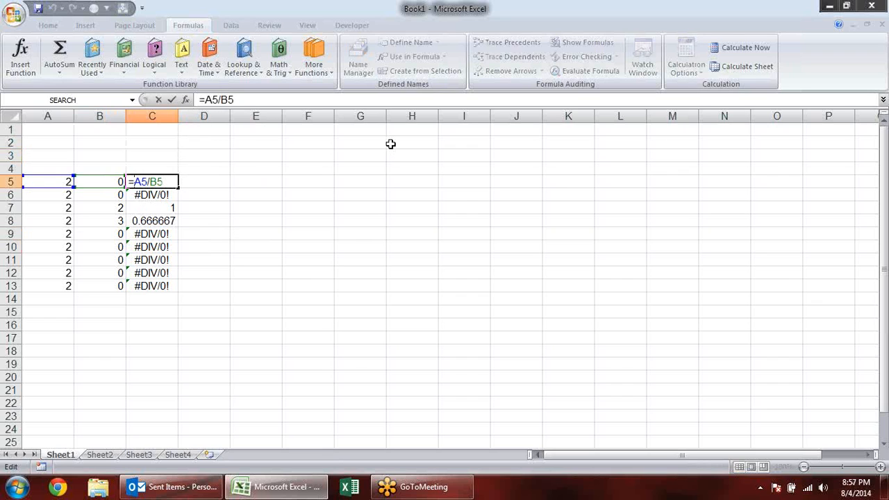
type("if")
key("Down")
key("Tab")
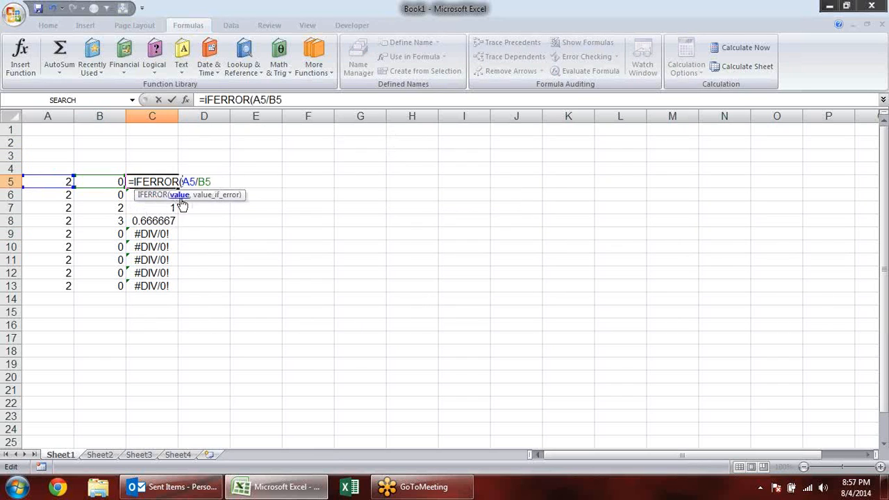
left_click(180, 197)
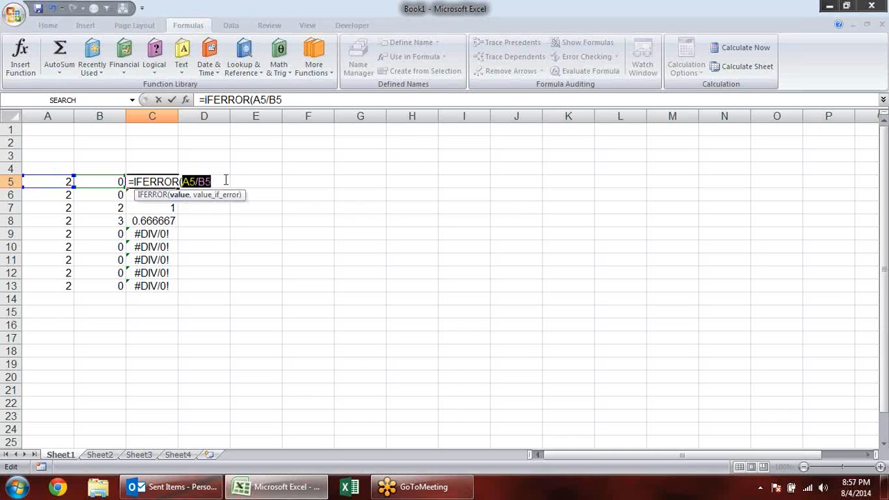
left_click(226, 181)
type(",")
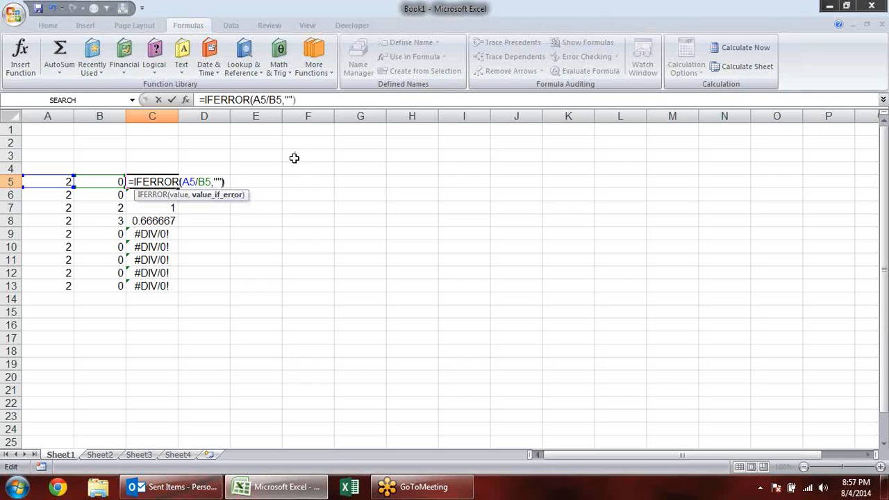
key("Return")
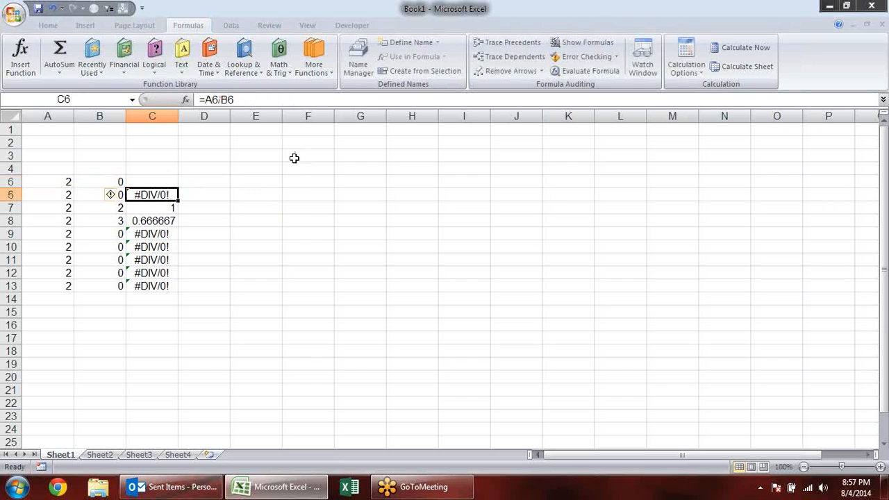
- Fill the IFERROR formula from C5 down to C13 and check the copied formula in C6
left_click(172, 181)
left_click_drag(178, 188, 181, 292)
left_click(188, 298)
left_click(232, 219)
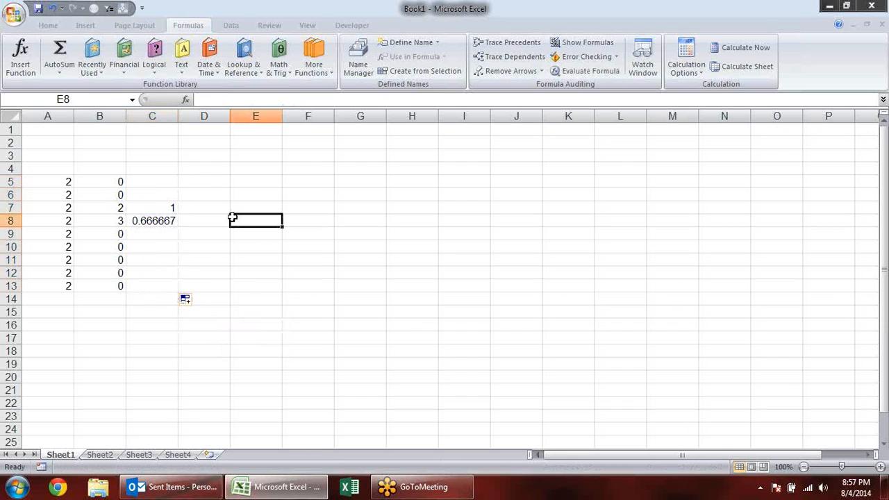
left_click(150, 197)
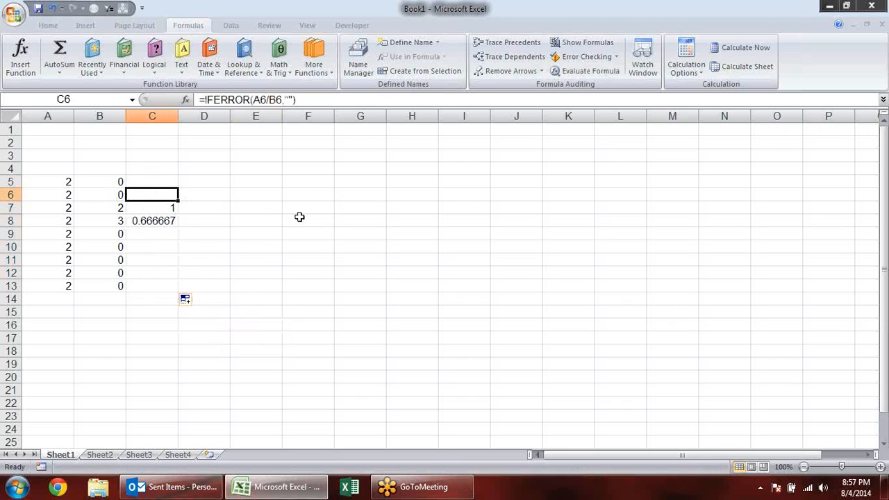
- Change the divisors in column B to 4 in B5, 21 in B6 and 20 in B9
left_click(109, 184)
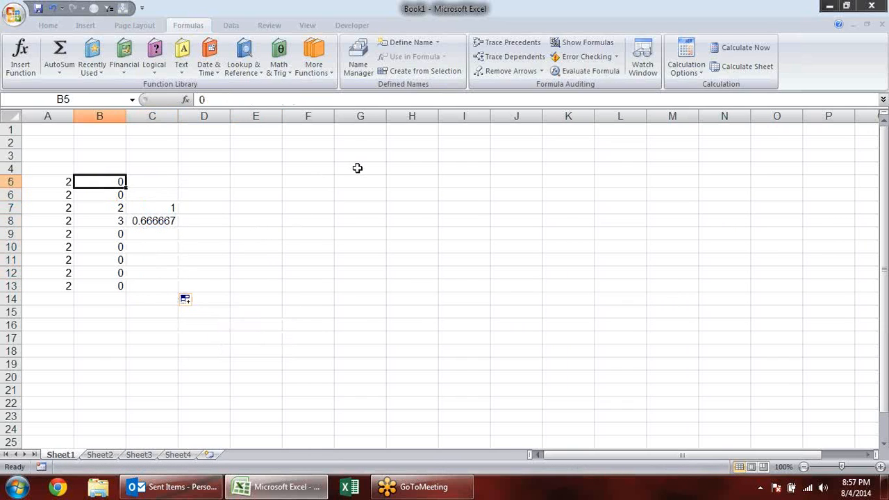
type("4")
key("Return")
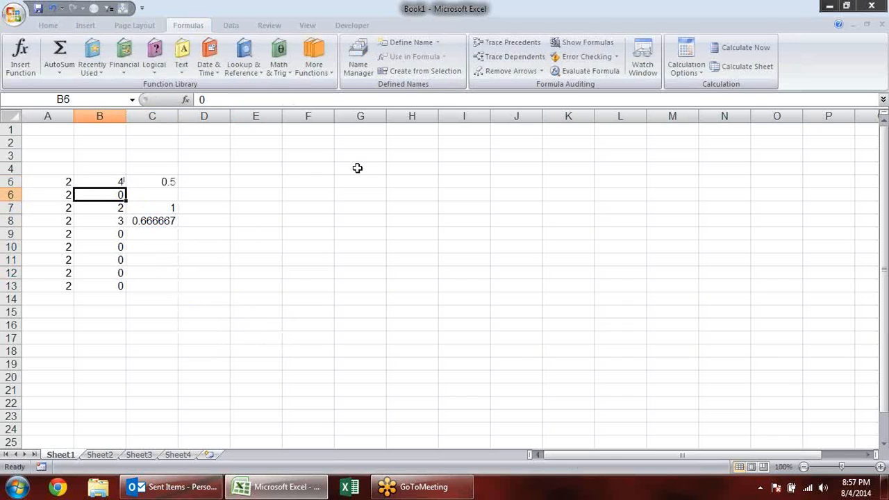
type("21")
key("Return")
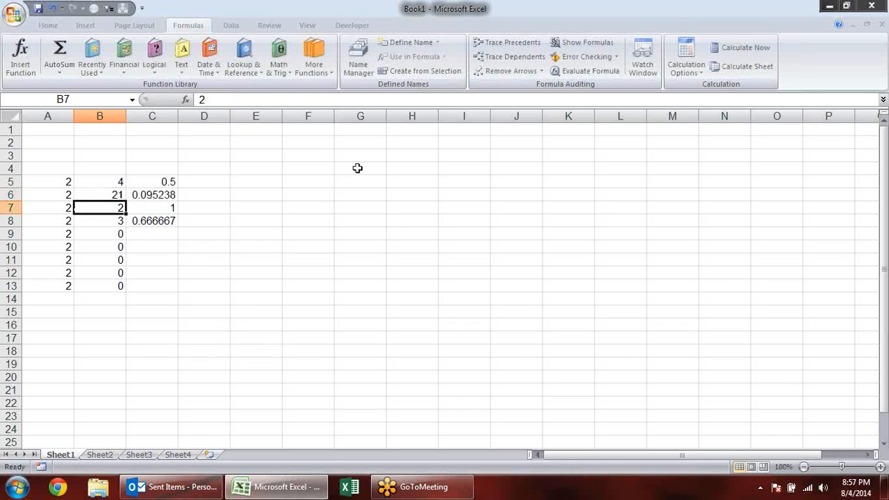
key("Return")
key("Return")
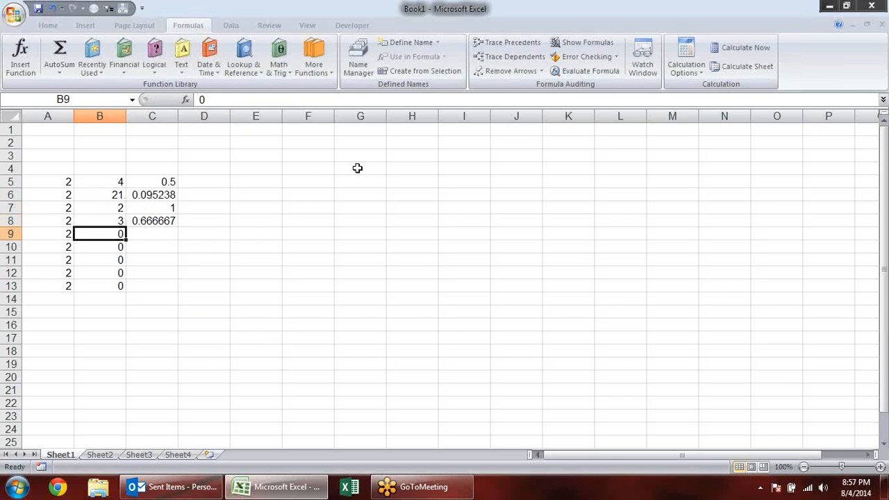
type("20")
key("Return")
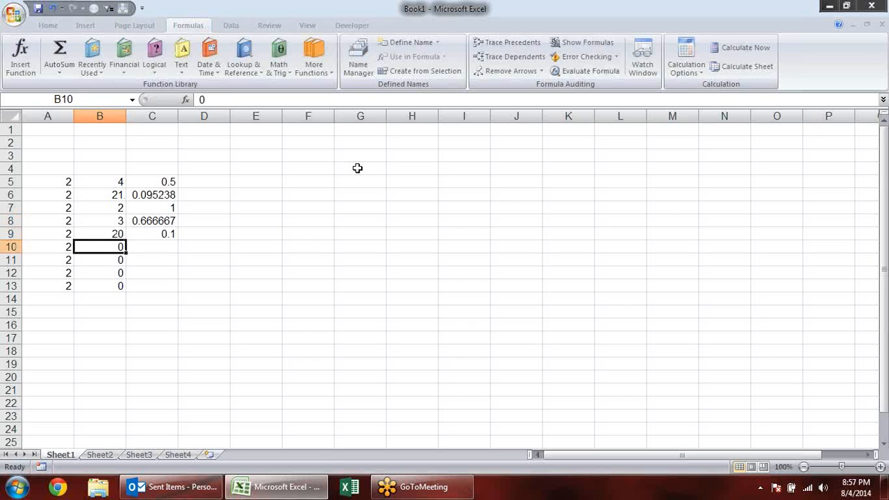
left_click_drag(47, 164, 298, 335)
left_click(298, 335)
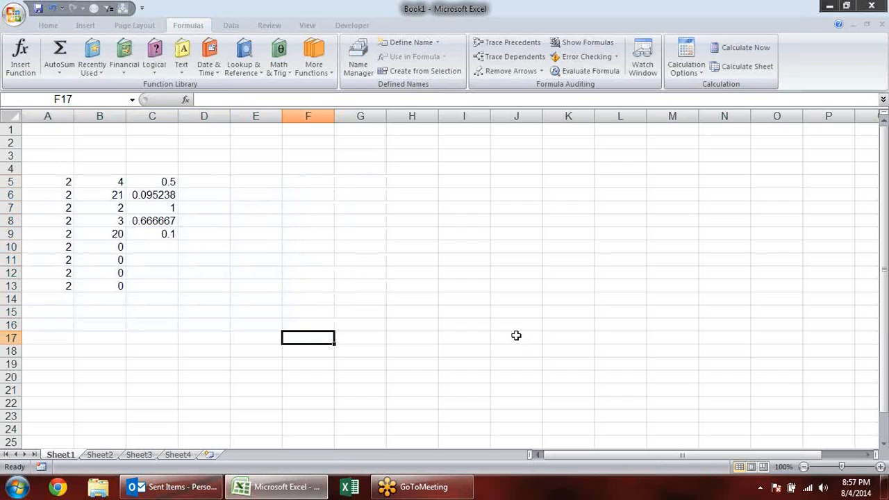
left_click(43, 170)
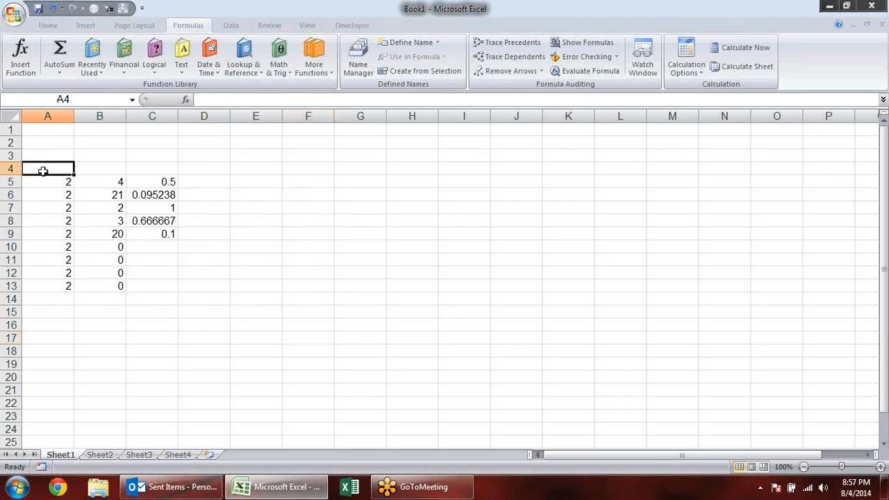
- Check the IFERROR formulas in result cells C10, C12 and C13
left_click(161, 249)
left_click(167, 273)
left_click(164, 286)
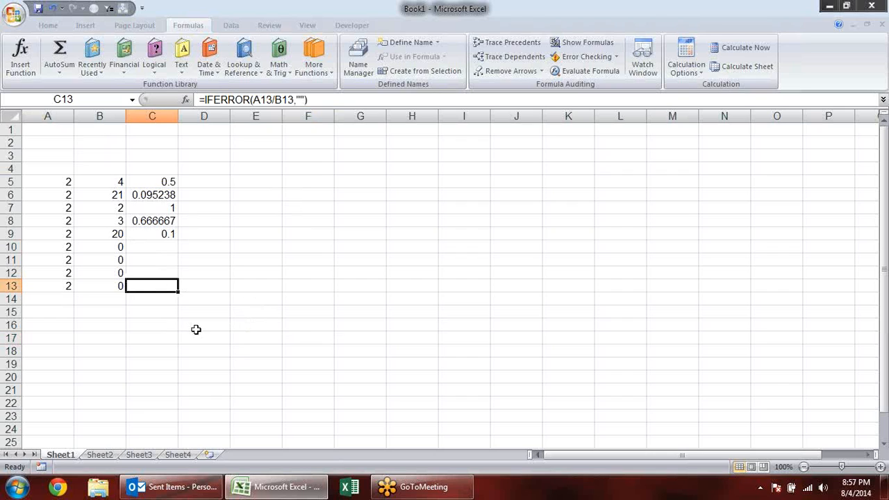
- Clear the contents of range A3:D15, removing the whole IFERROR division example
left_click(32, 159)
left_click_drag(32, 159, 229, 316)
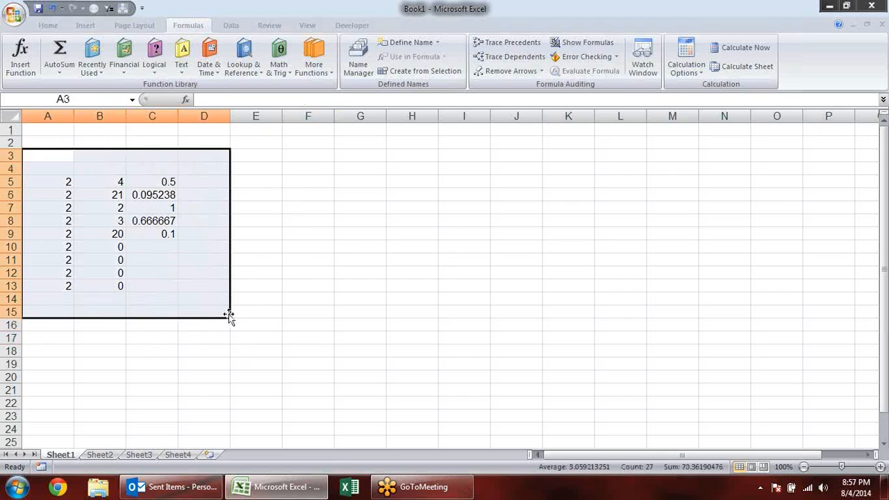
key("Delete")
left_click(238, 227)
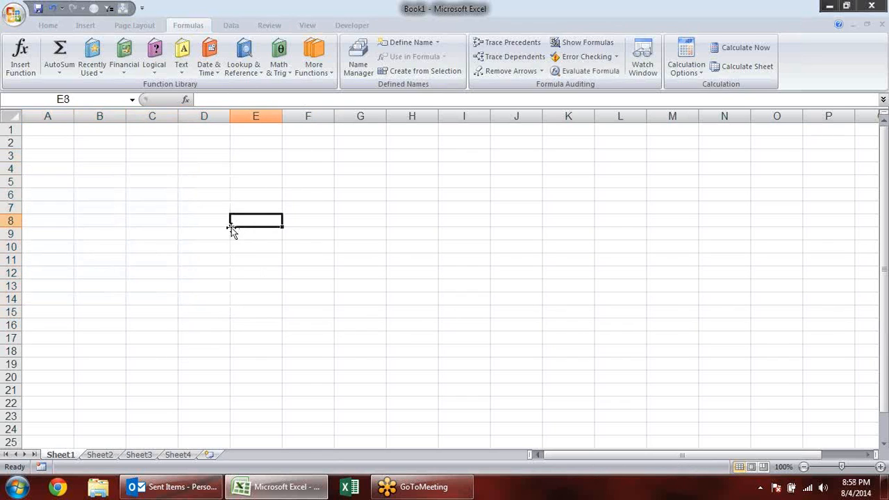
- Look through the available logical functions to locate NOT
left_click(30, 159)
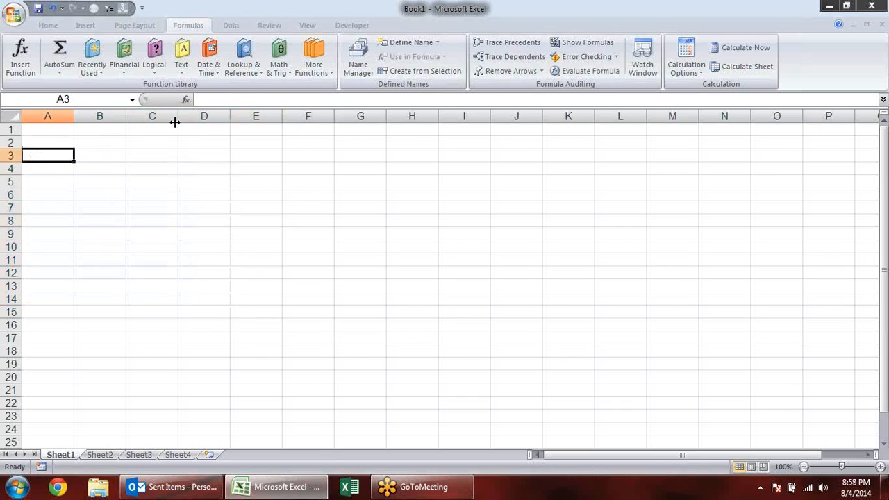
left_click(60, 69)
left_click(215, 238)
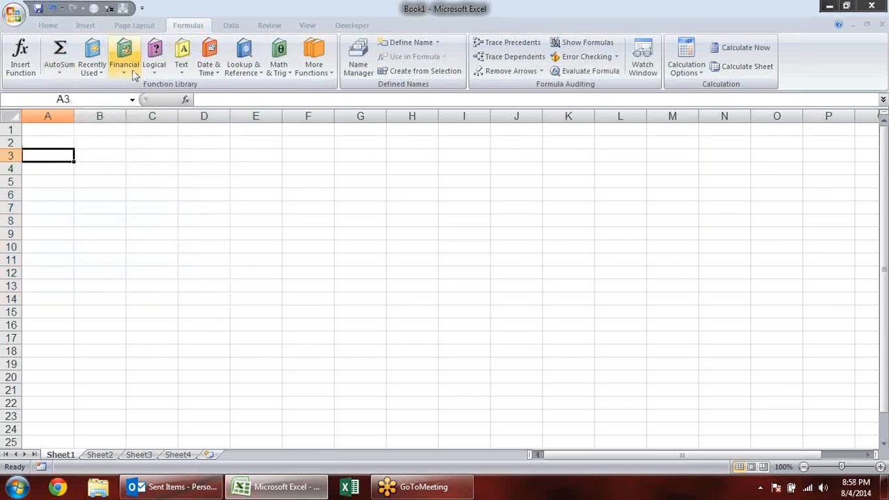
left_click(154, 69)
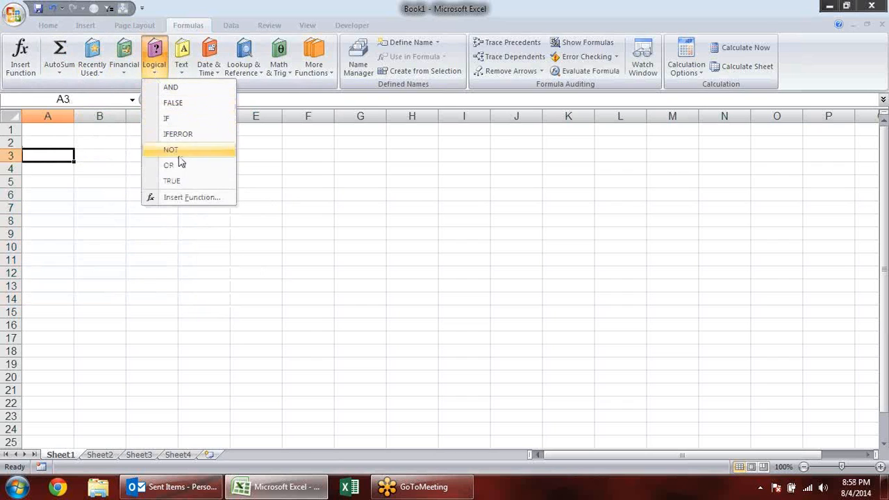
- Enter the logical values TRUE in cell B3 and FALSE in cell B4
left_click(92, 157)
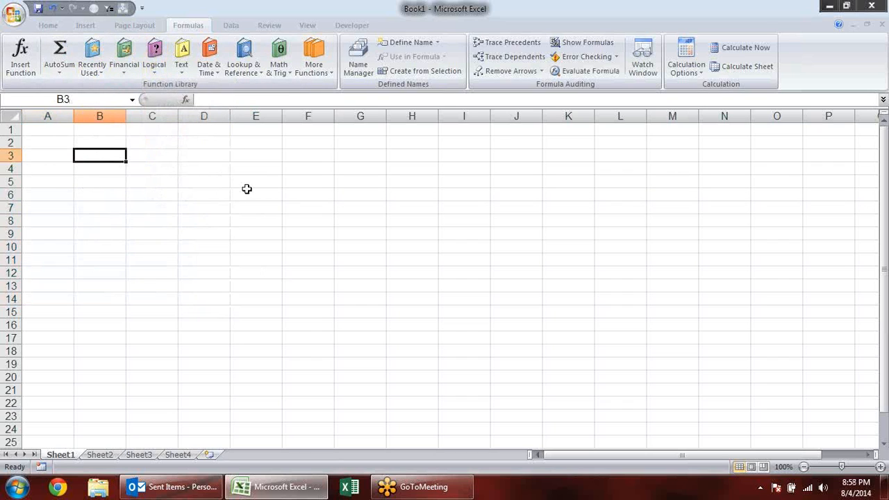
type("true")
key("Return")
type("False")
key("Return")
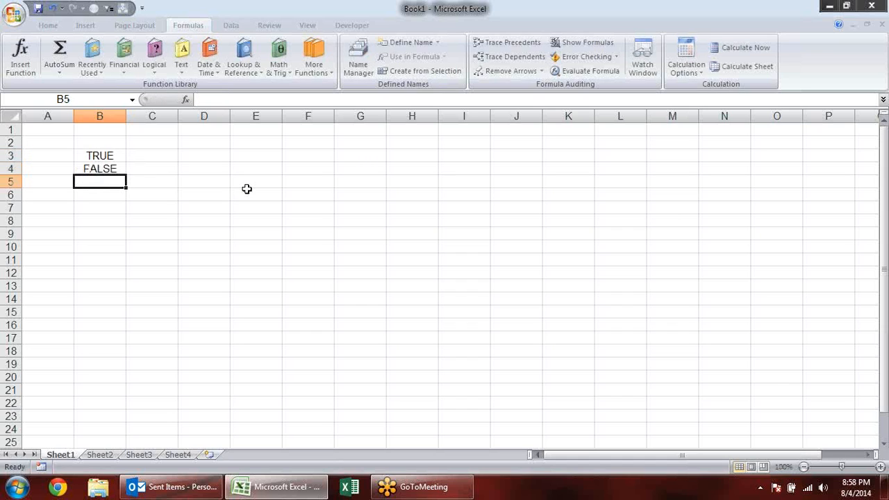
- Enter the formula =NOT(B3) in cell C3 to reverse the first logical value
left_click(156, 154)
type("=")
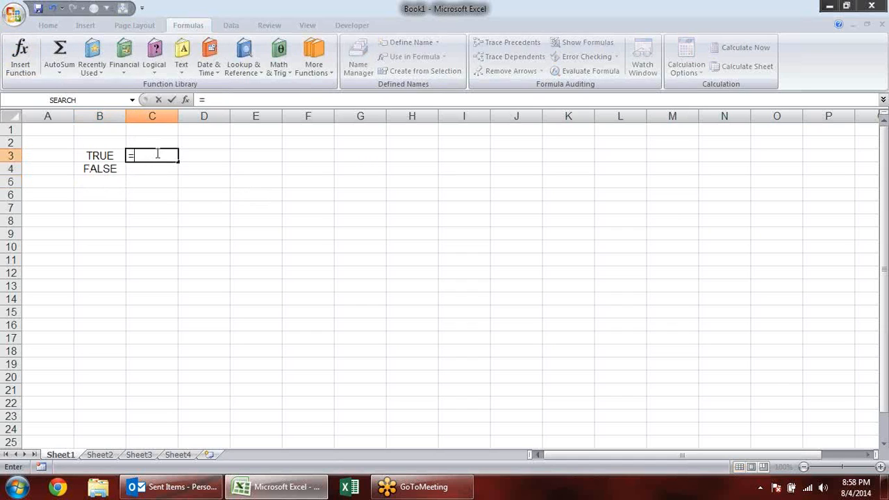
type("not")
key("Tab")
key("Left")
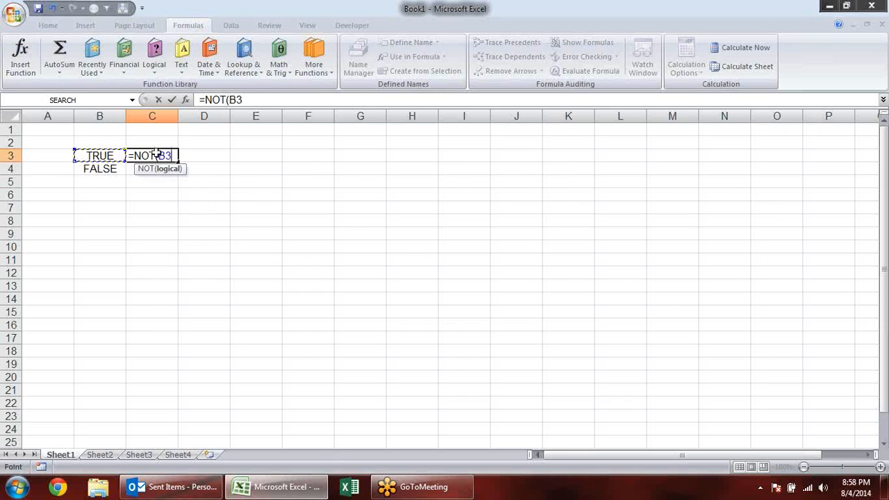
key("Return")
- Enter the formula =NOT(B4) in cell C4 to reverse the second logical value
type("=")
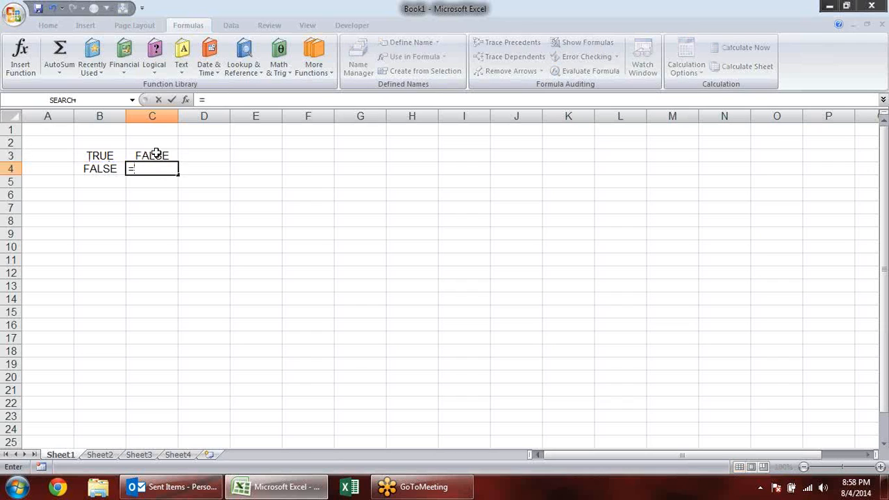
type("not")
key("Tab")
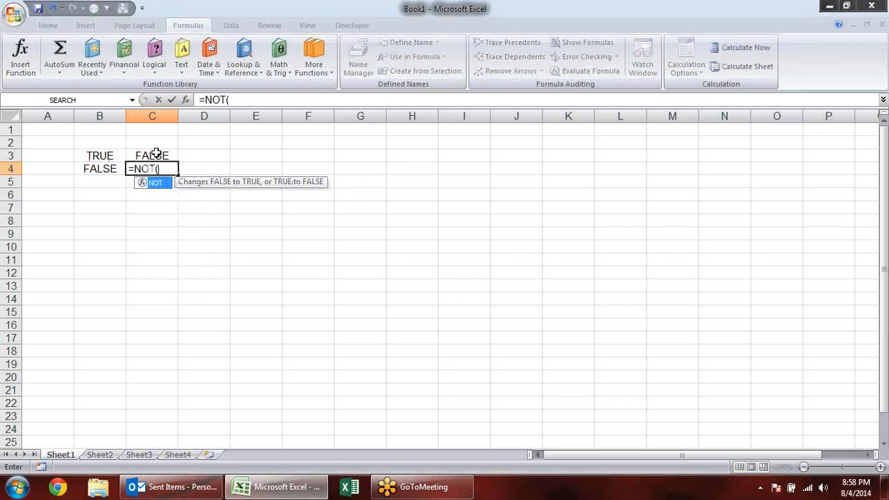
key("Left")
type(")")
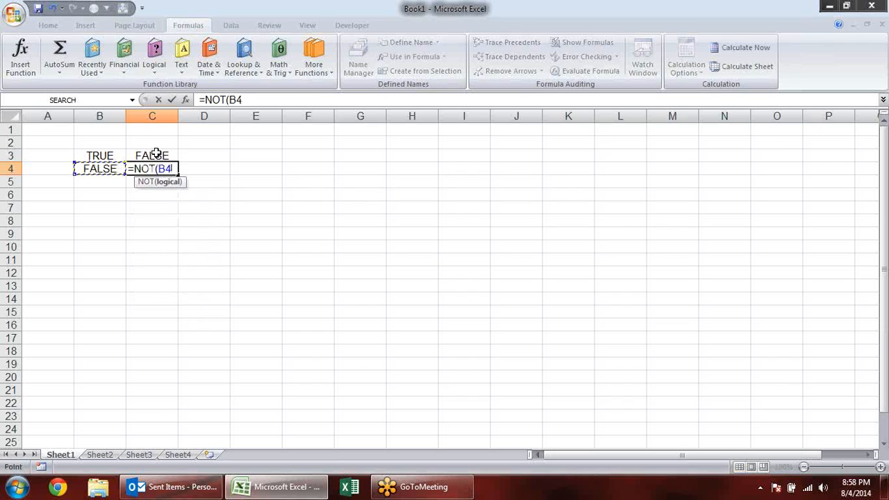
key("Return")
- Review the NOT formula in cell C3 and its logical argument, leaving it as it is
left_click(156, 153)
double_click(157, 153)
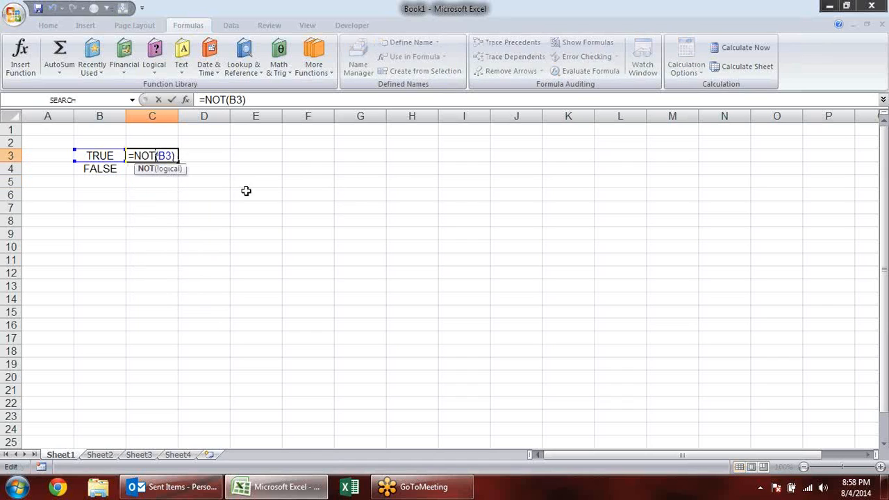
left_click(174, 169)
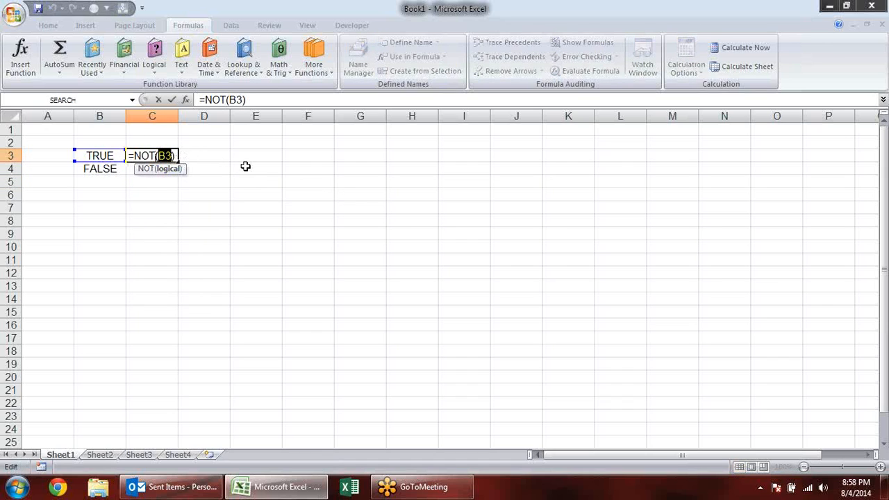
key("ctrl+Return")
- Enter the comparison numbers 20 in cell D5 and 10 in cell E5
left_click(203, 185)
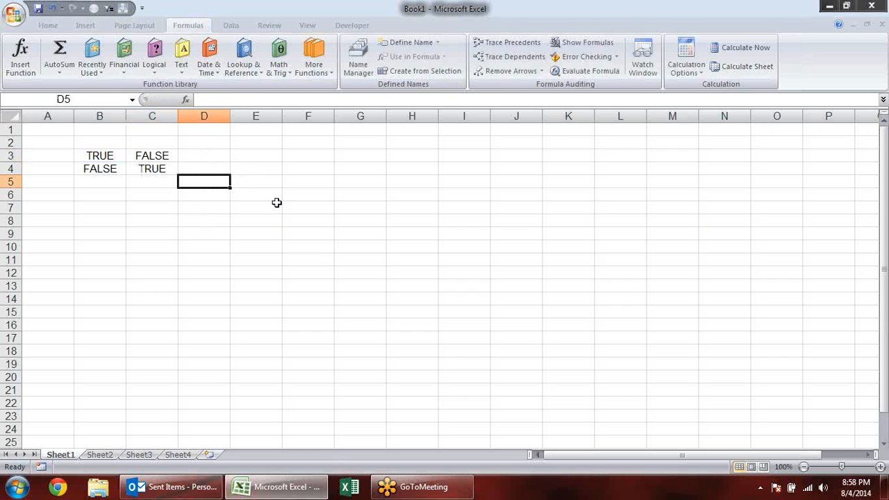
type("20")
key("Tab")
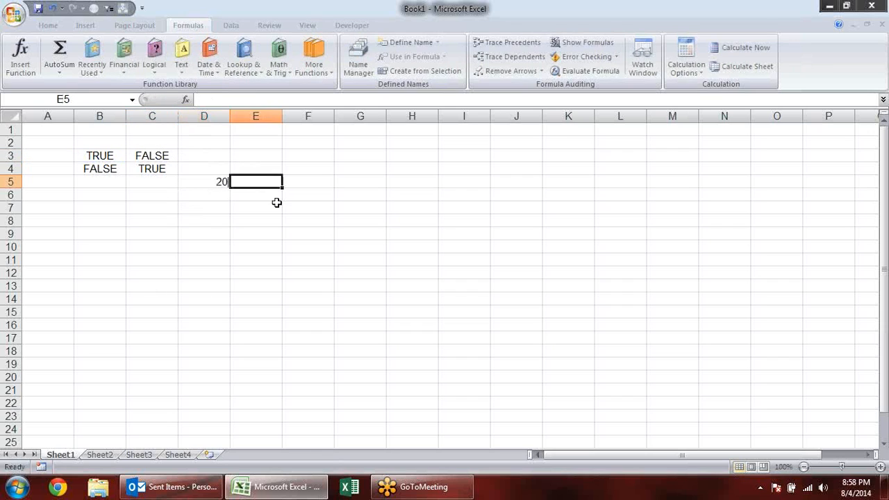
type("10")
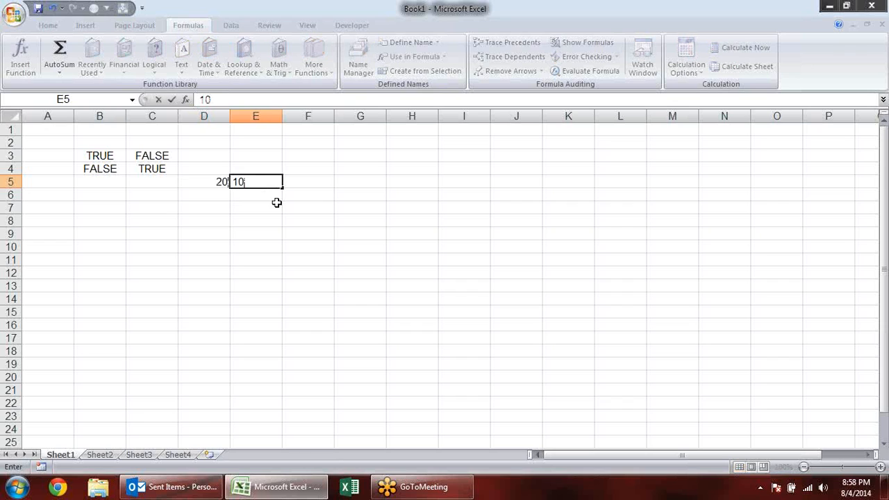
key("Return")
- Enter the formula =D5=E5 in cell F5 to compare the two numbers for equality
key("Up")
key("Right")
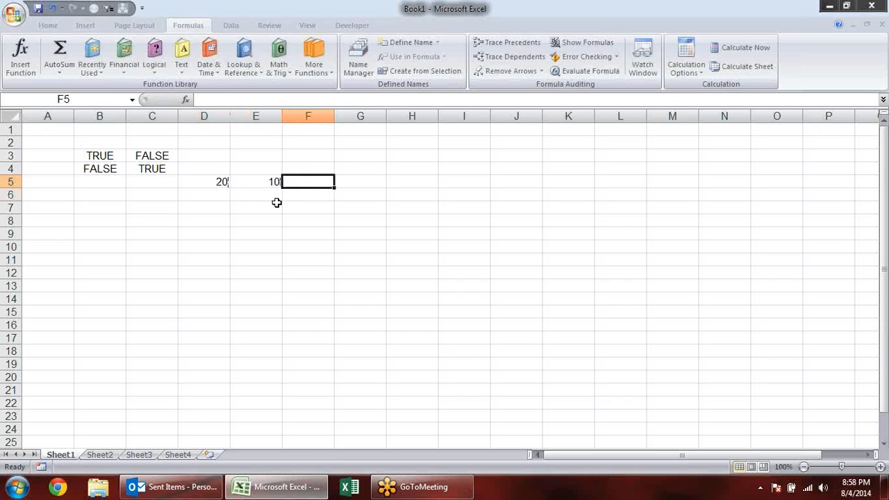
type("=")
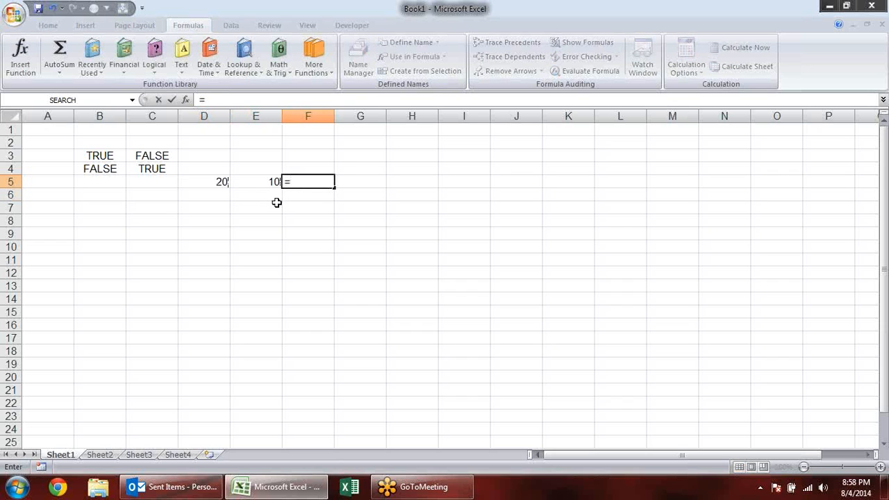
key("Left")
key("Left")
type("=")
key("Left")
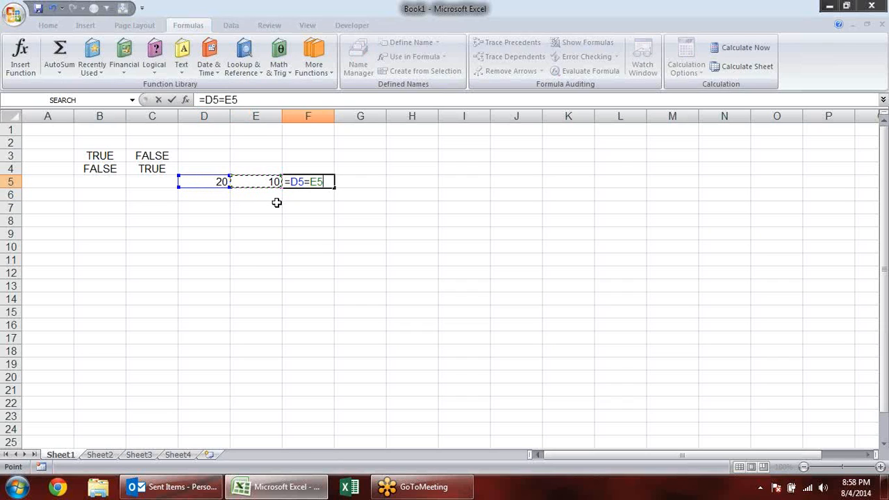
key("Return")
- Enter =NOT(D5=10) in cell F6 and review the completed formula
type("=")
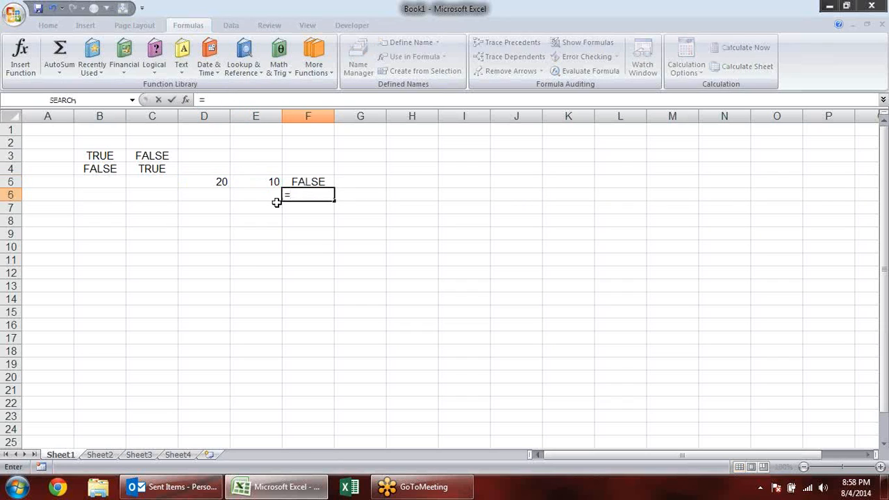
type("not")
key("Tab")
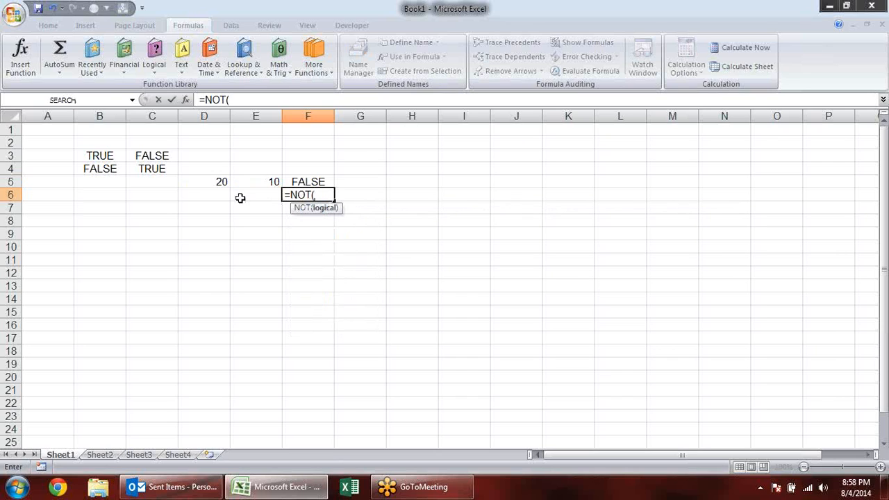
left_click(201, 182)
type("=")
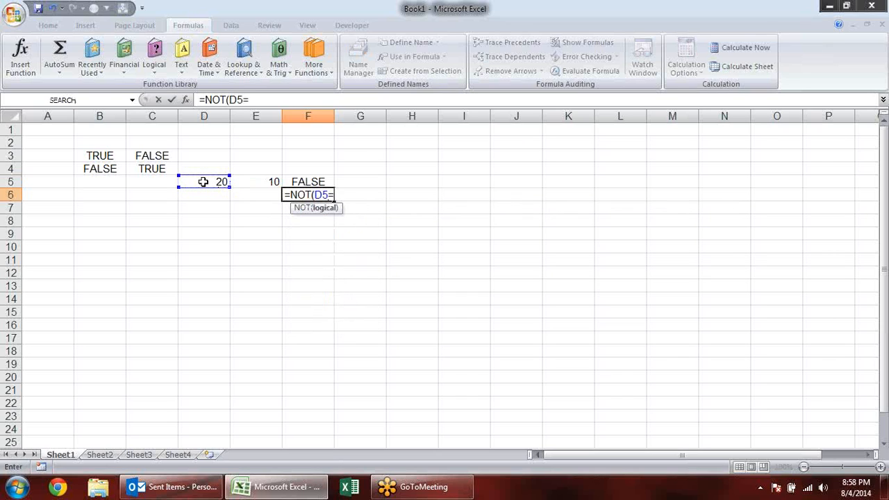
type("10")
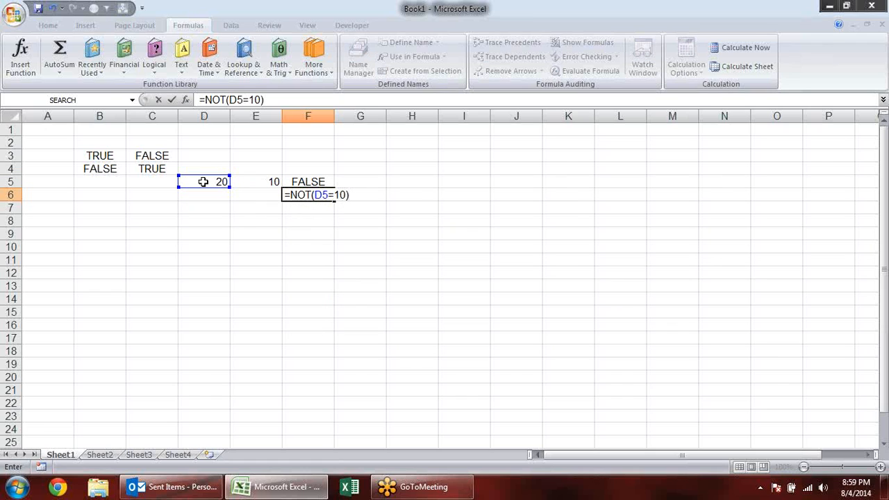
key("Return")
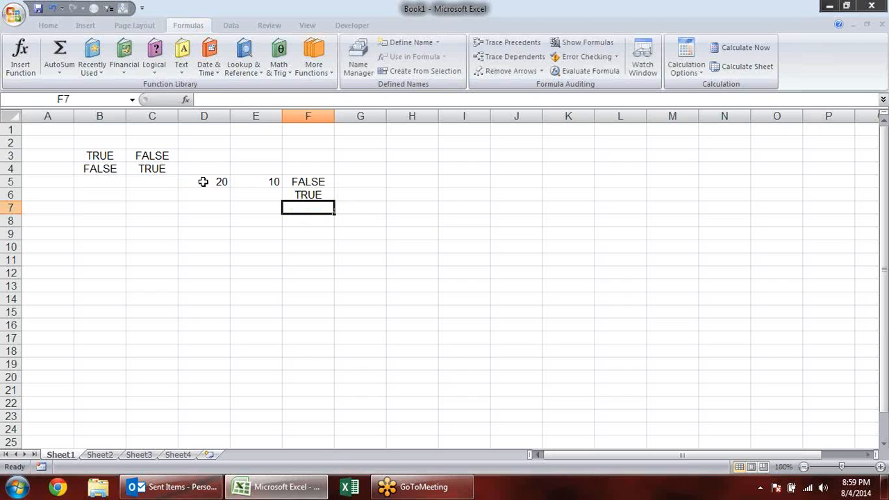
double_click(306, 195)
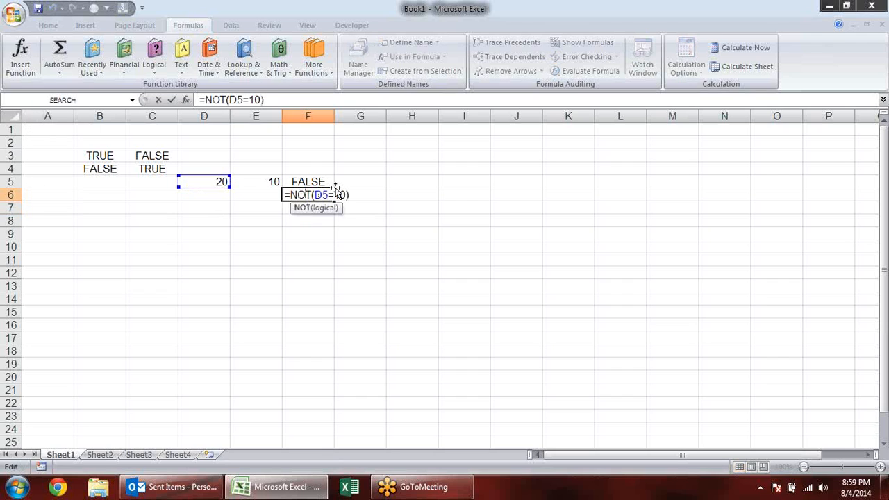
key("ctrl+Return")
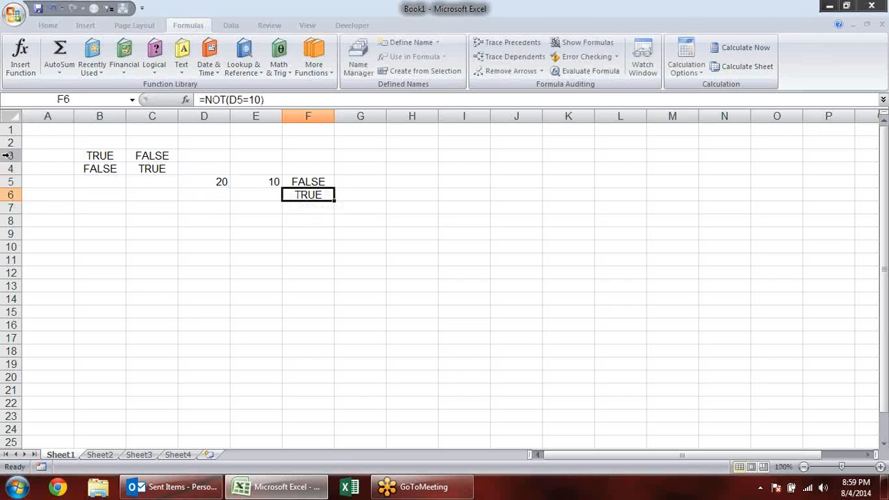
- Delete the worksheet rows that contain the NOT function examples
mouse_move(9, 142)
left_mouse_down()
mouse_move(9, 206)
mouse_move(4, 157)
left_mouse_up()
left_click(10, 197)
left_click(97, 232)
key("alt+e")
key("d")
left_click(201, 207)
left_click(147, 167)
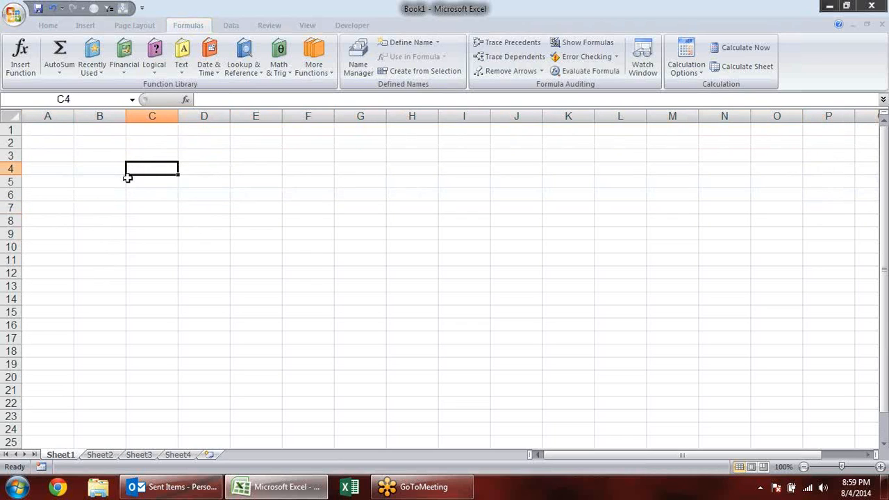
- Enter =TRUE in cell B3 and =FALSE() in cell B4
left_click(136, 75)
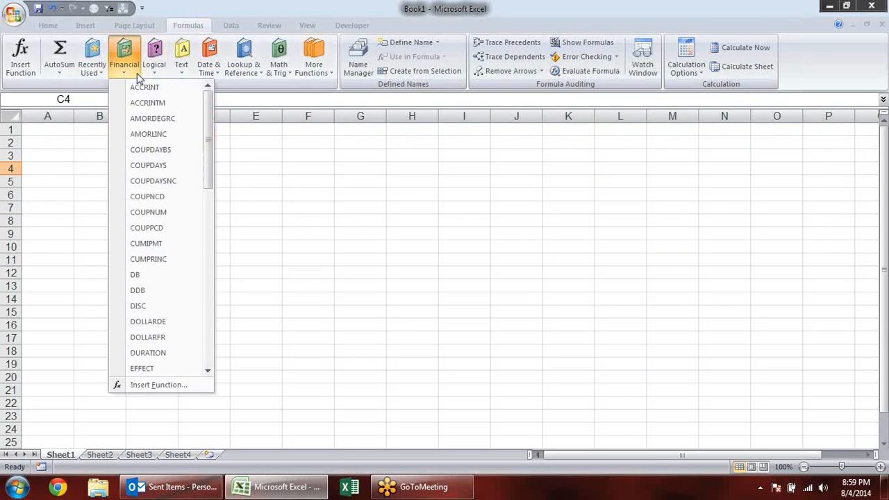
left_click(161, 69)
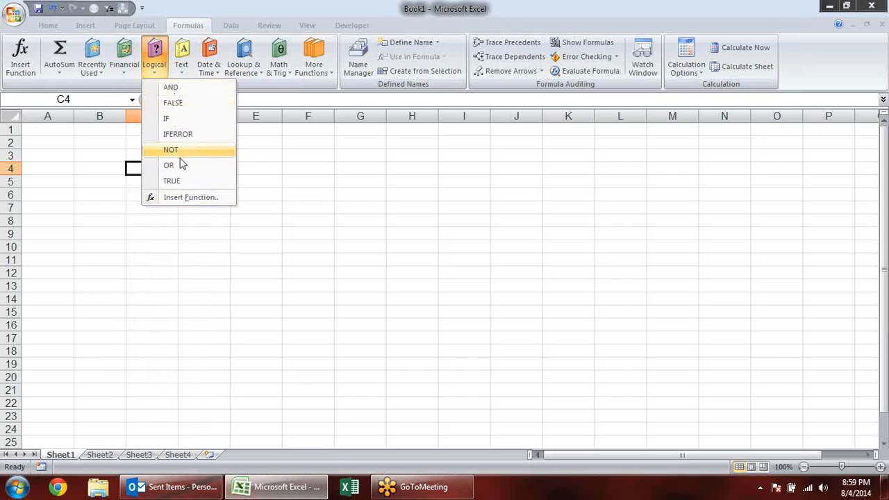
left_click(83, 155)
type("=TRUE")
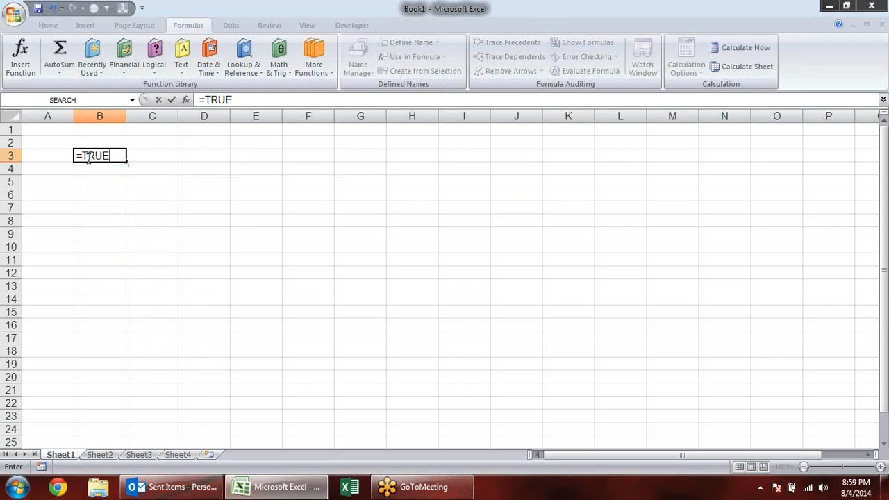
key("Return")
type("=false")
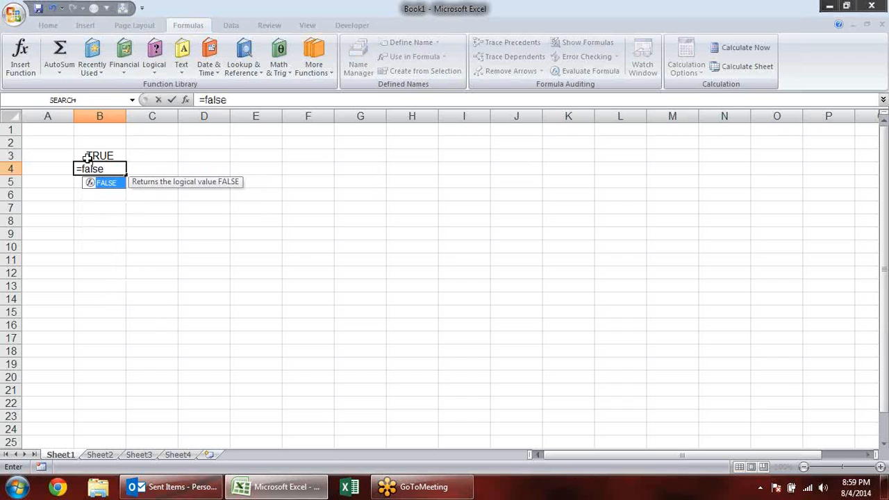
key("Tab")
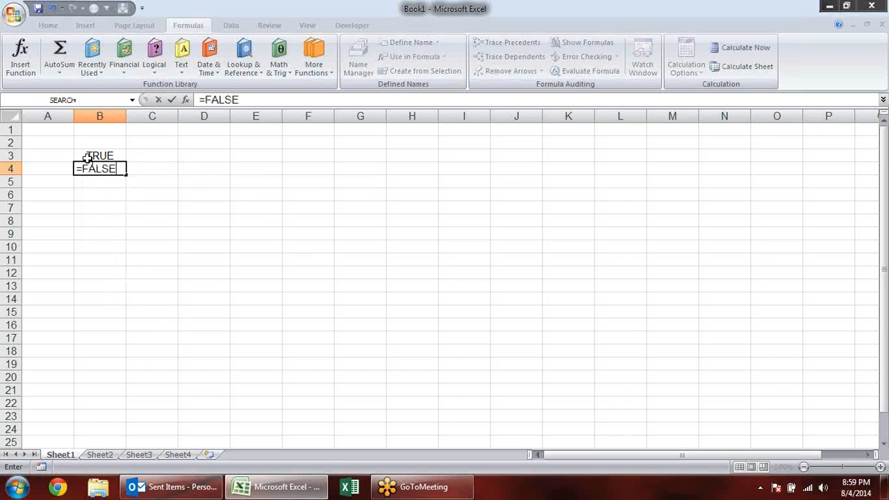
type("(")
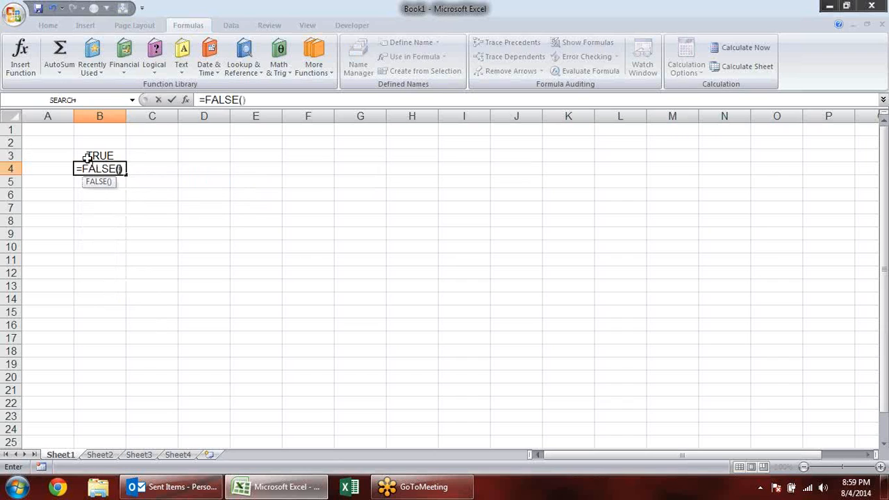
key("Return")
- Clear the contents of range A2:C7 to remove the TRUE and FALSE examples
left_click_drag(37, 139, 143, 207)
key("Delete")
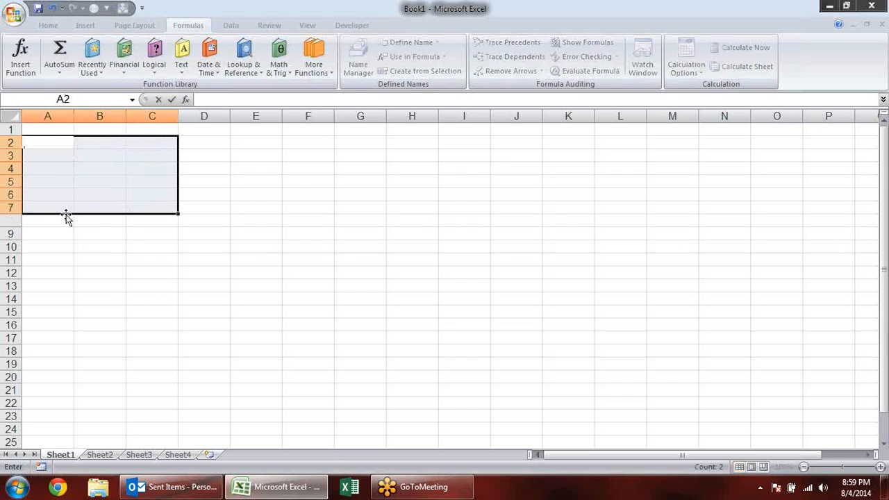
left_click(218, 206)
left_click(182, 57)
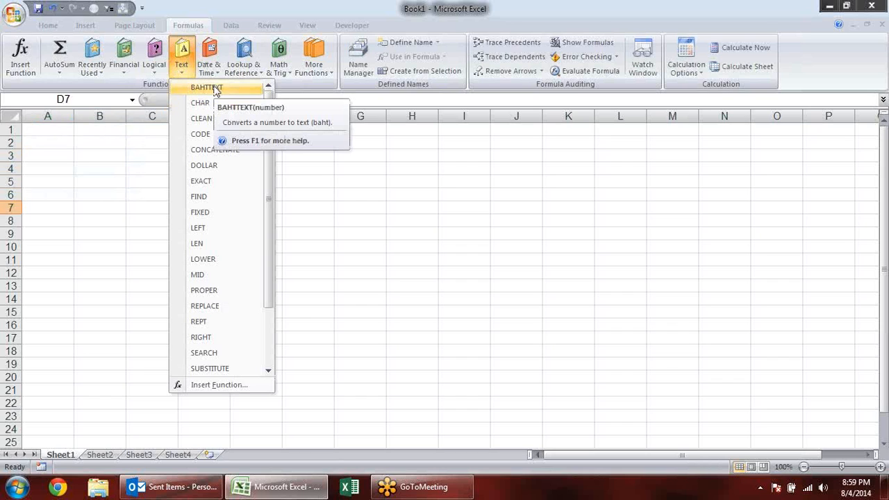
left_click(208, 133)
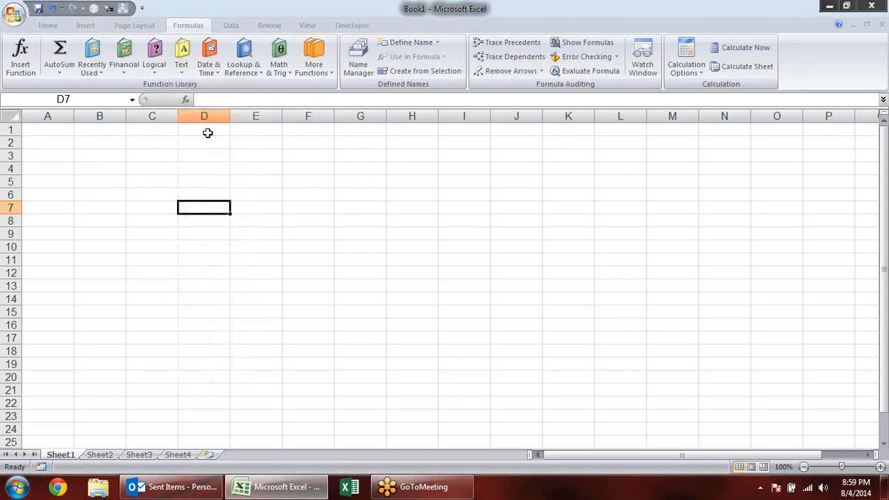
left_click(164, 69)
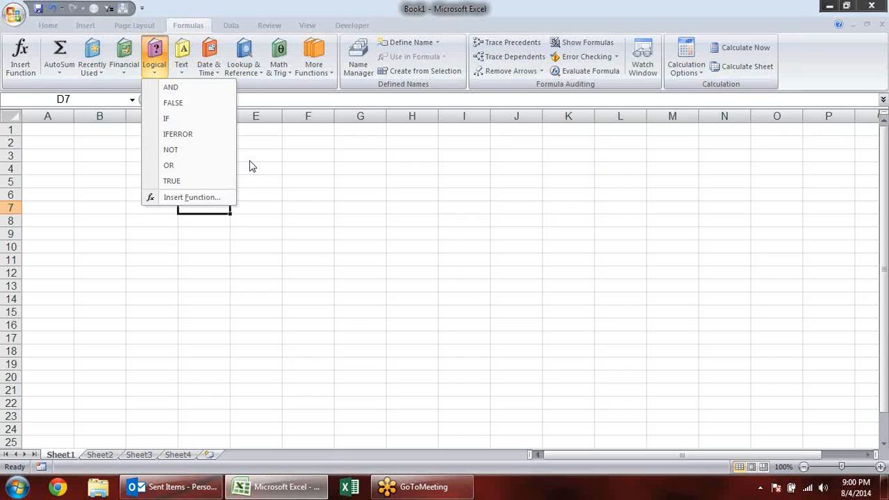
left_click(279, 216)
- Enter the label "and" in cell B3
left_click(91, 159)
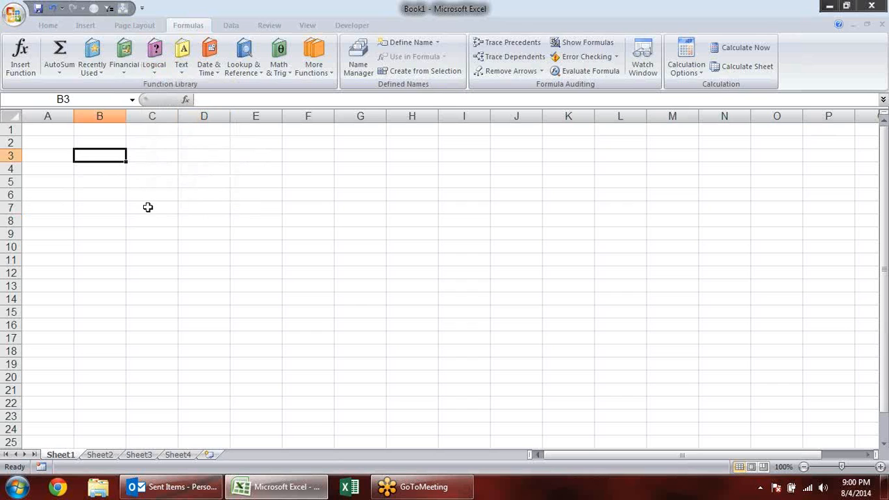
type("and")
key("Tab")
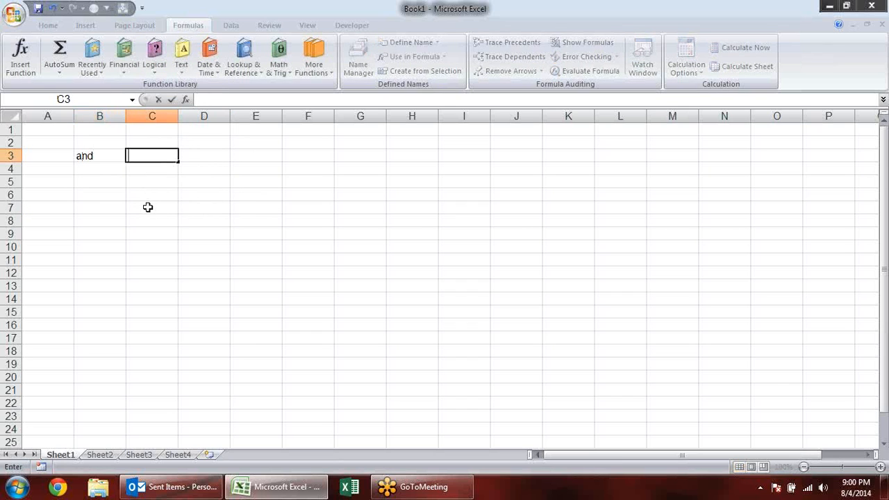
key("Left")
type("=")
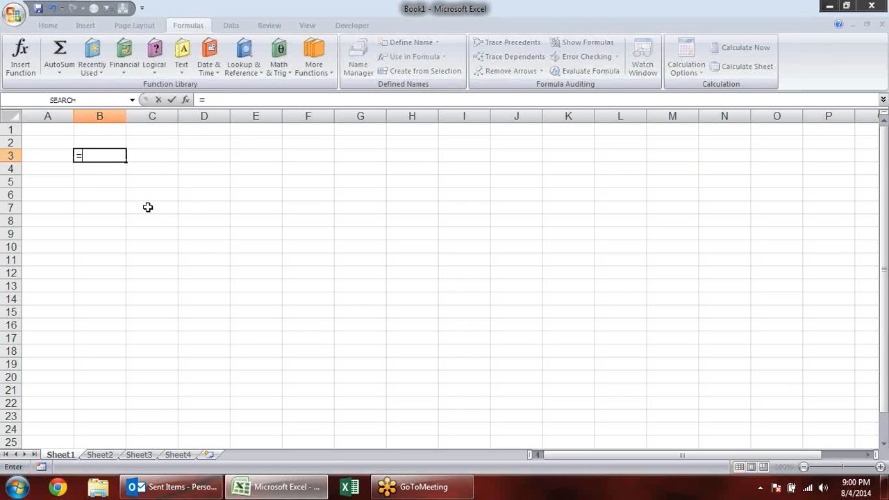
type("an")
key("Tab")
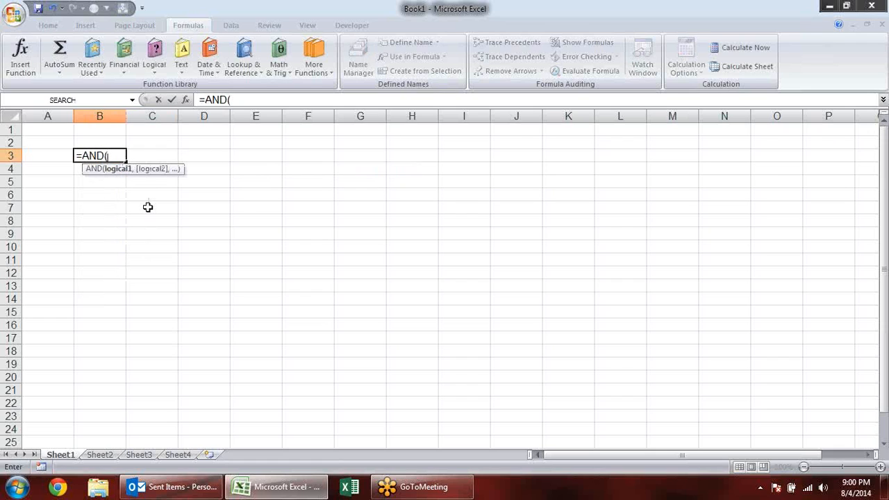
key("Escape")
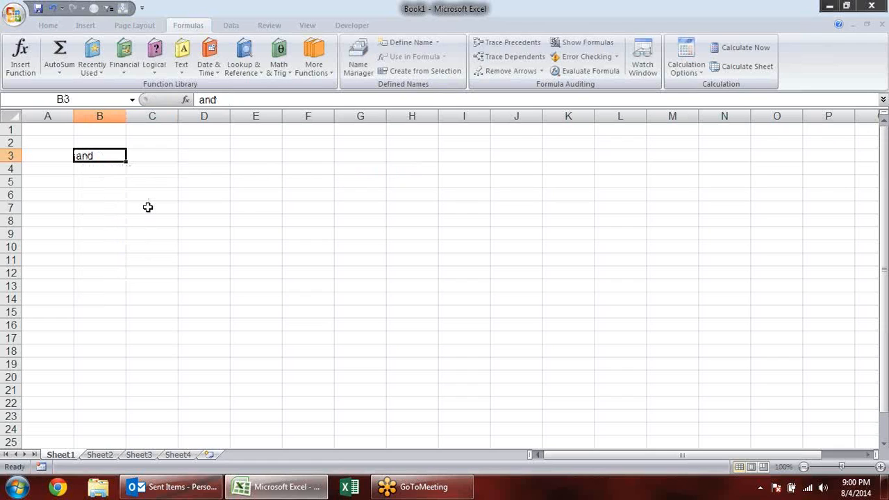
- Apply all borders to the header cells A5:B5
left_click_drag(54, 184, 94, 185)
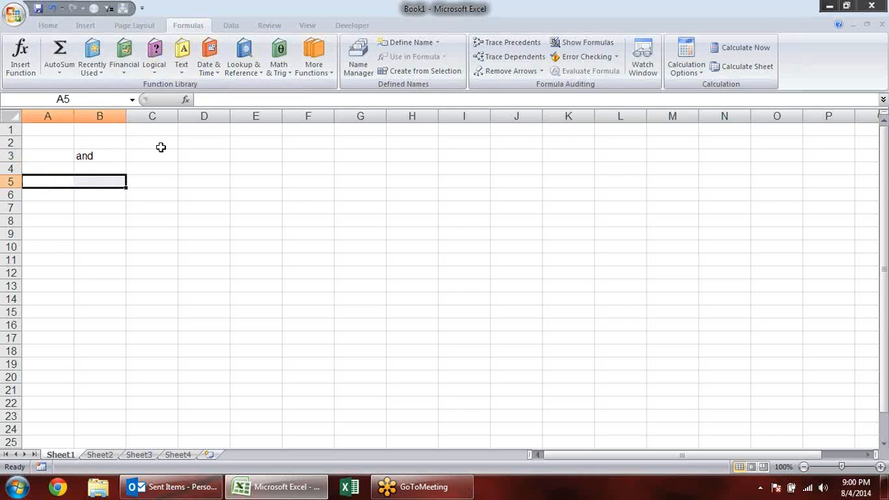
key("alt+h")
key("b")
key("a")
- Fill every cell of range A6:B15 with the value y at once
left_click_drag(62, 194, 106, 308)
type("y")
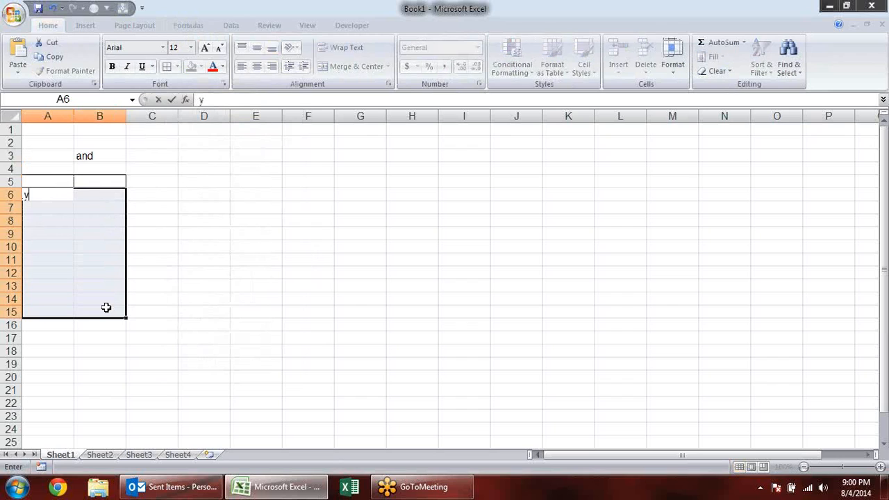
key("ctrl+Return")
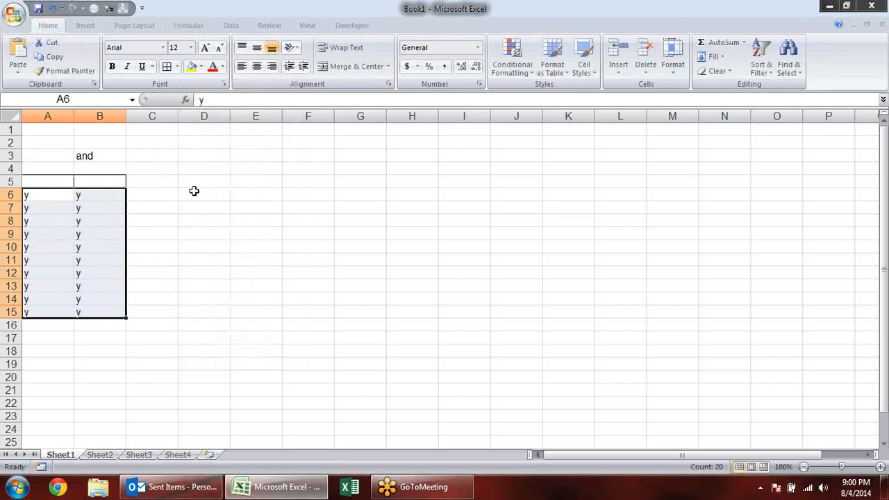
left_click(168, 183)
left_click_drag(168, 182, 206, 312)
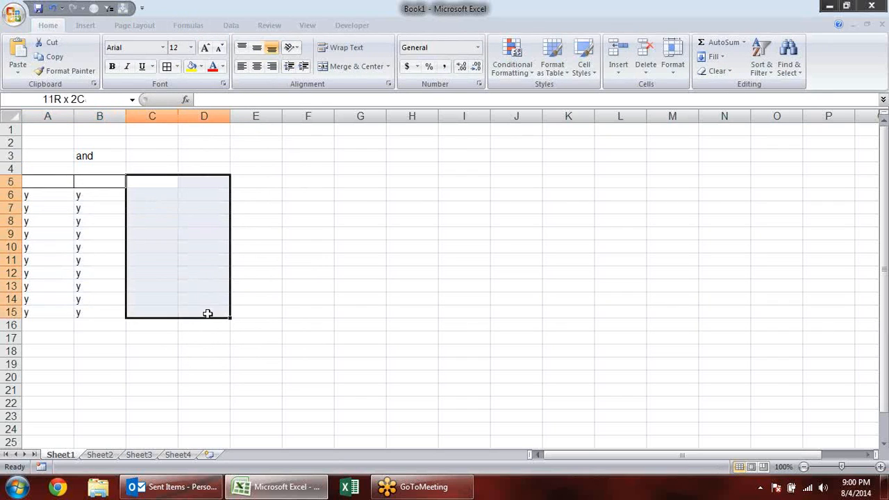
left_click(165, 192)
left_click_drag(166, 193, 216, 312)
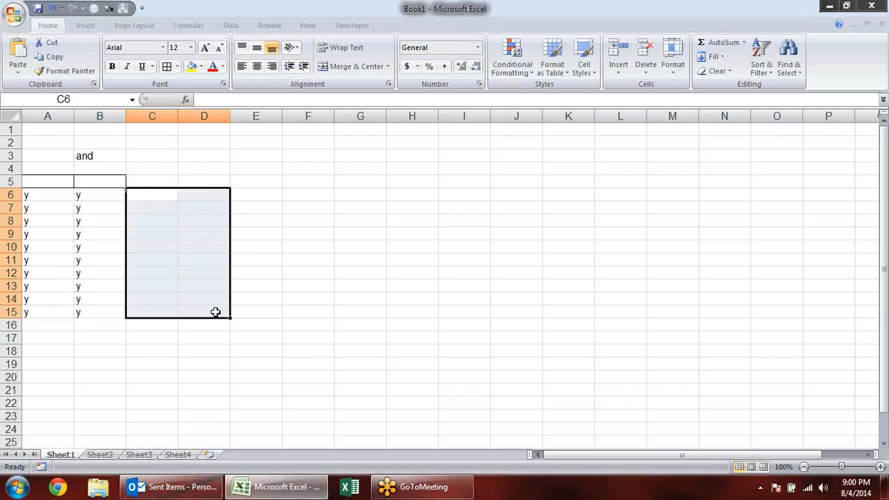
left_click(216, 312)
type("n")
key("ctrl+Return")
mouse_move(148, 192)
left_mouse_down()
mouse_move(191, 270)
mouse_move(193, 312)
mouse_move(143, 198)
left_mouse_up()
left_click(192, 312)
- Fill every cell of range C6:D15 with the value n at once
left_click(144, 198)
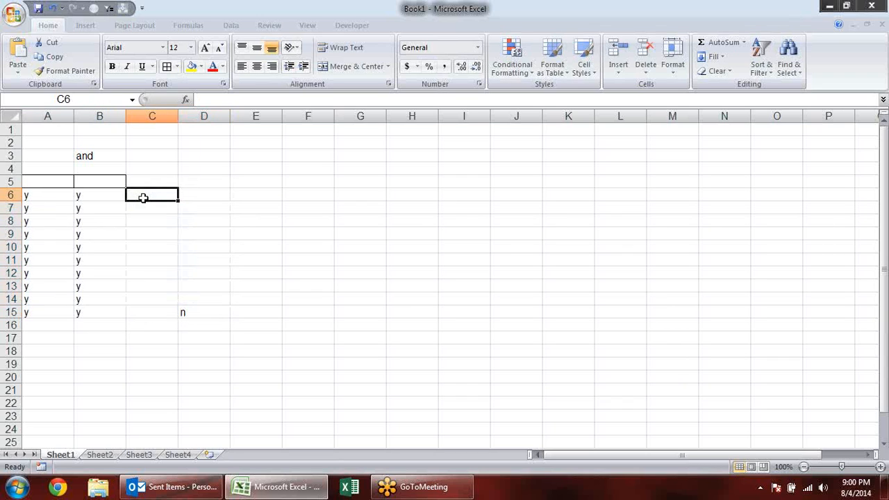
left_click_drag(143, 198, 207, 305)
type("n")
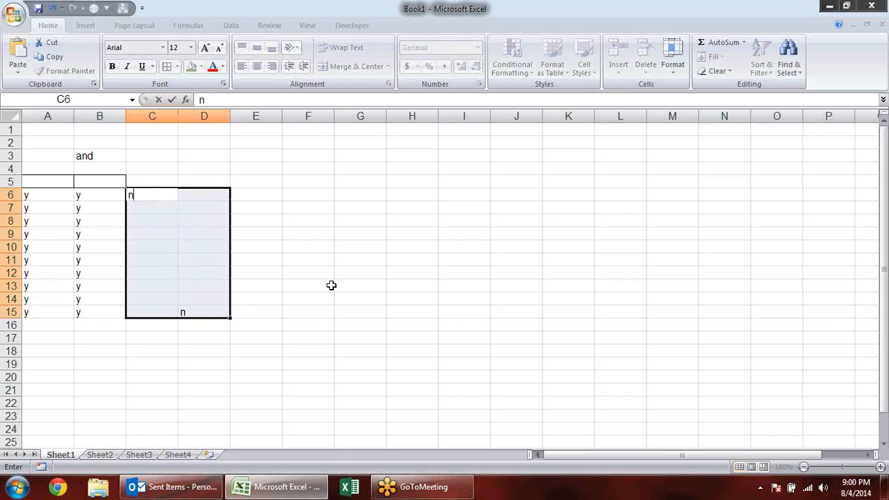
key("ctrl+Return")
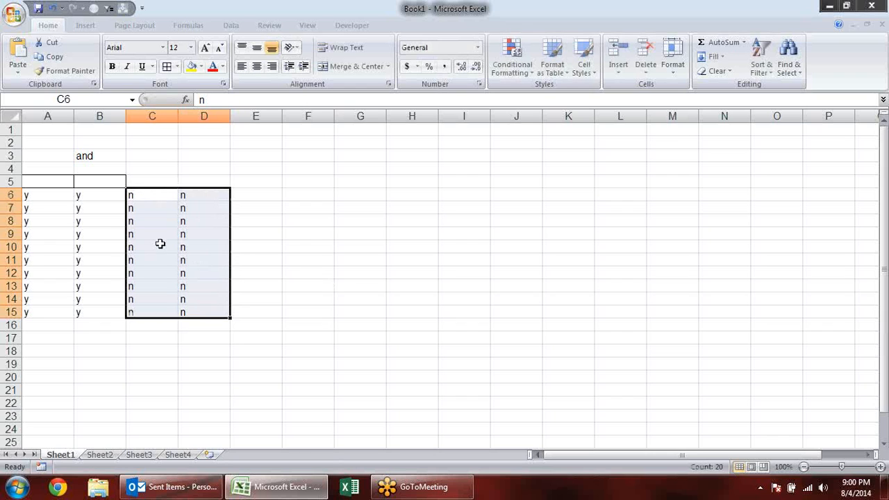
- Apply all borders to the header cells C5:D5
left_click_drag(159, 184, 206, 184)
key("alt+h")
key("b")
key("a")
left_click(256, 232)
left_click_drag(154, 187, 204, 313)
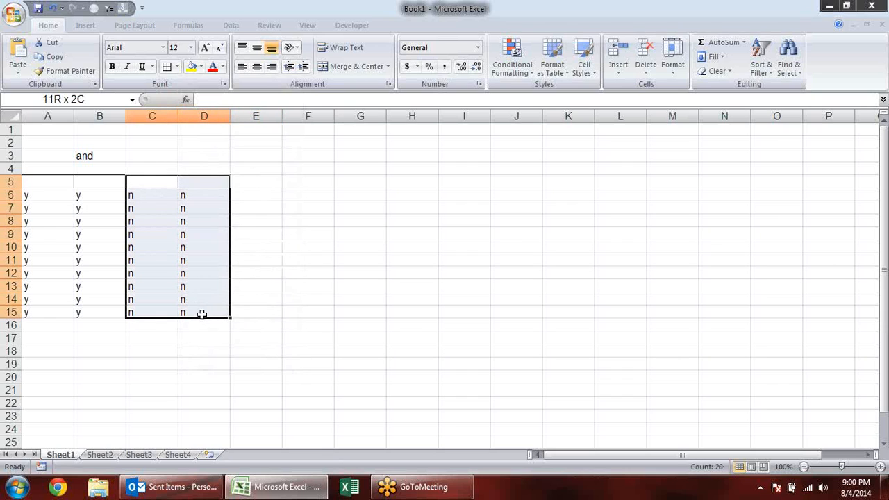
left_click(247, 200)
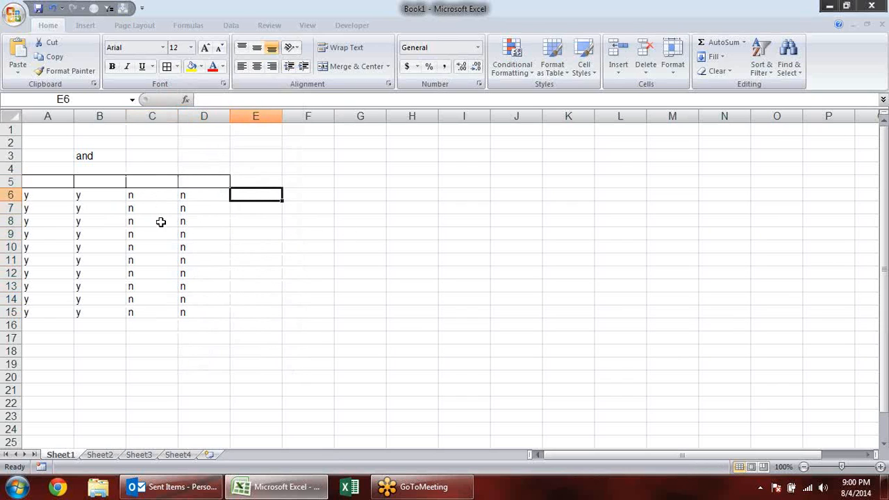
type("=")
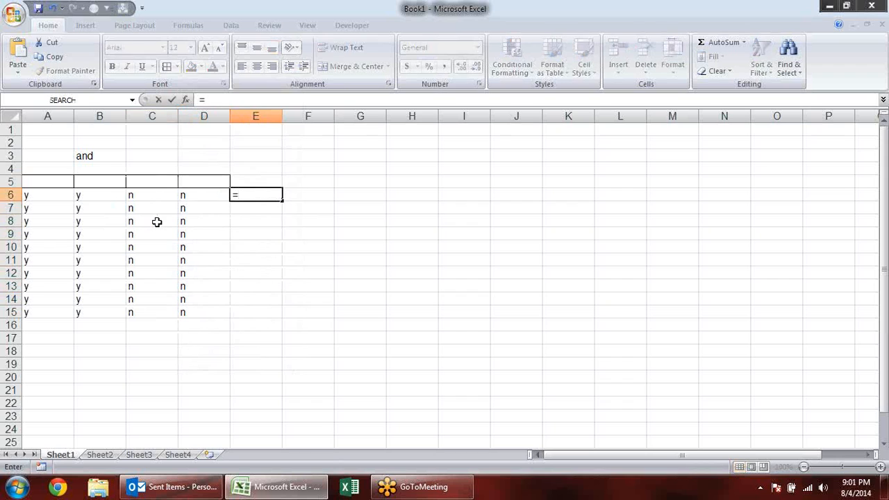
key("Escape")
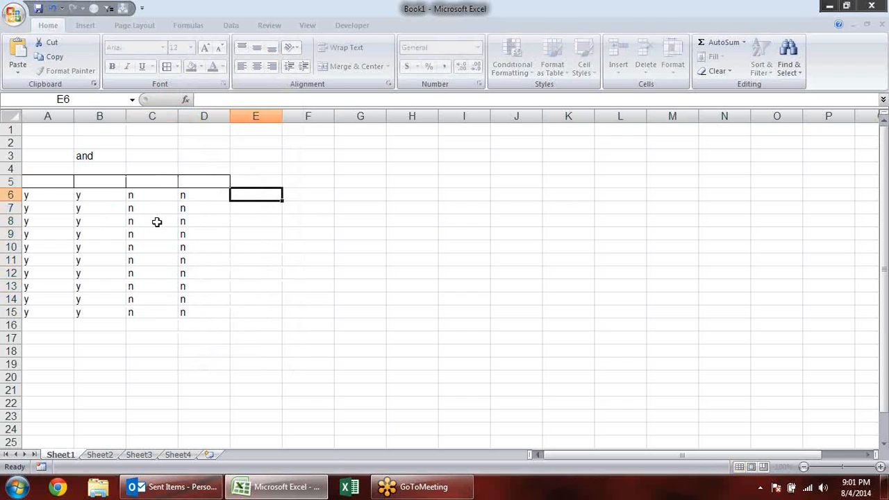
- Examine the entries in columns A to D of the table's first rows
left_click(35, 195)
left_click(85, 197)
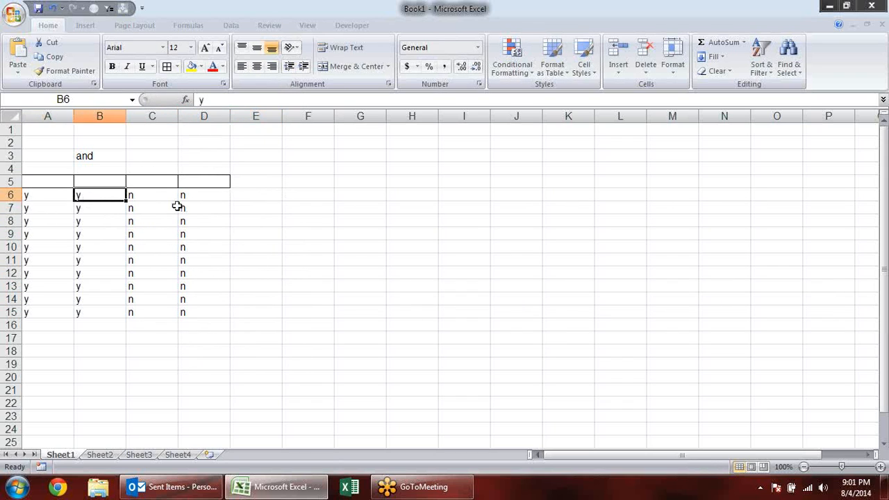
left_click(157, 195)
left_click(189, 195)
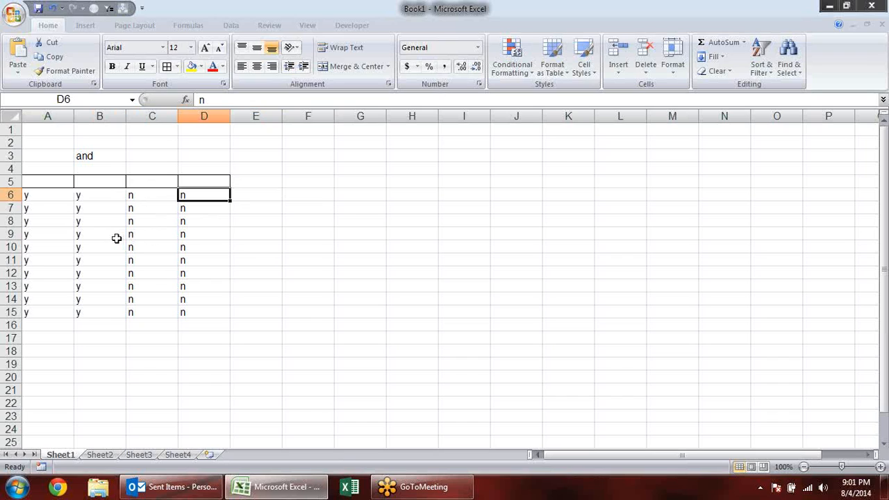
left_click(106, 193)
left_click(184, 208)
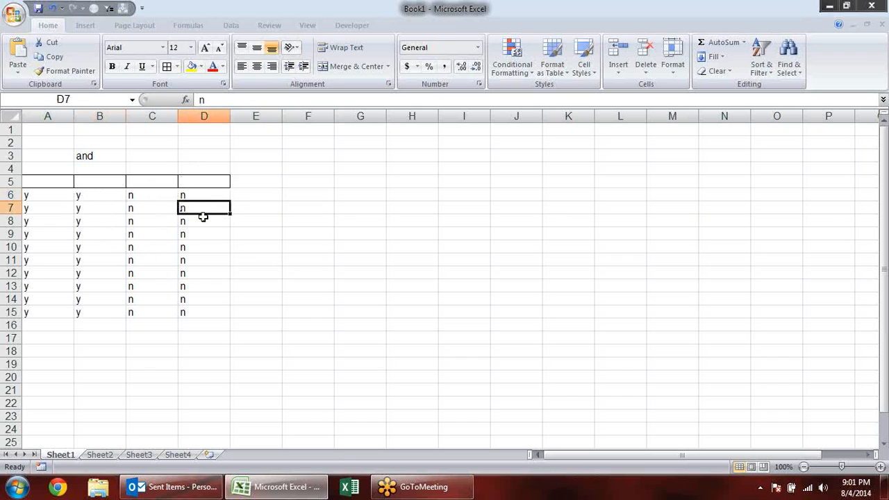
left_click(158, 195)
- Shade the whole table with yellow fill, first range C5:D15 and then range A5:B15
left_click_drag(154, 180, 200, 308)
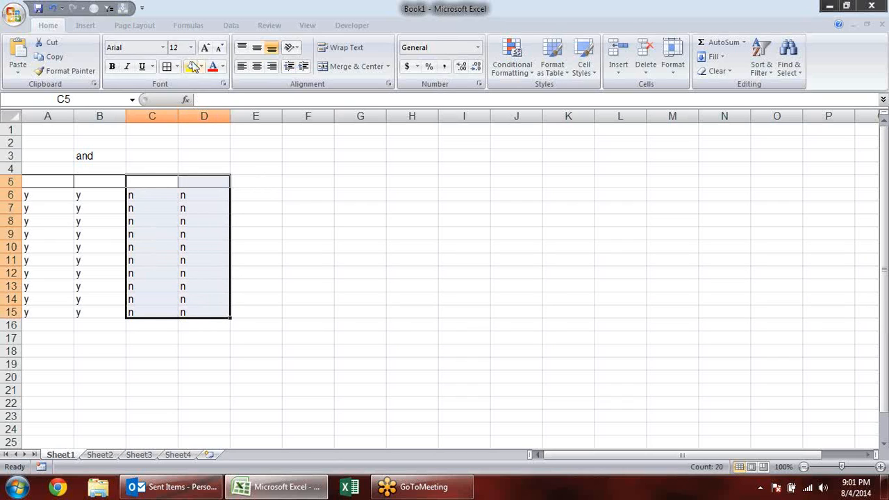
left_click(192, 66)
left_click_drag(54, 180, 102, 313)
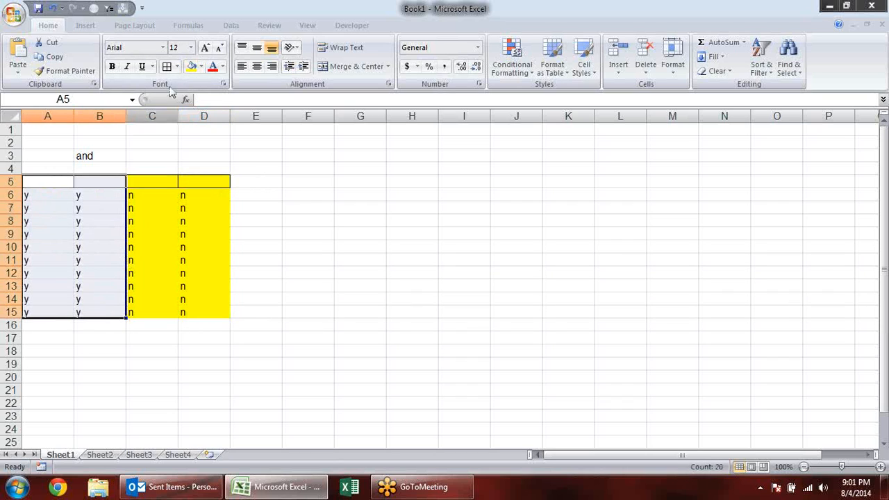
left_click(192, 66)
left_click(47, 194)
left_click(77, 195)
left_click(27, 197)
left_click(80, 194)
left_click(42, 193)
left_click(91, 193)
- Enter the formula =OR(A6="y",B6="y") in cell E6
left_click(275, 194)
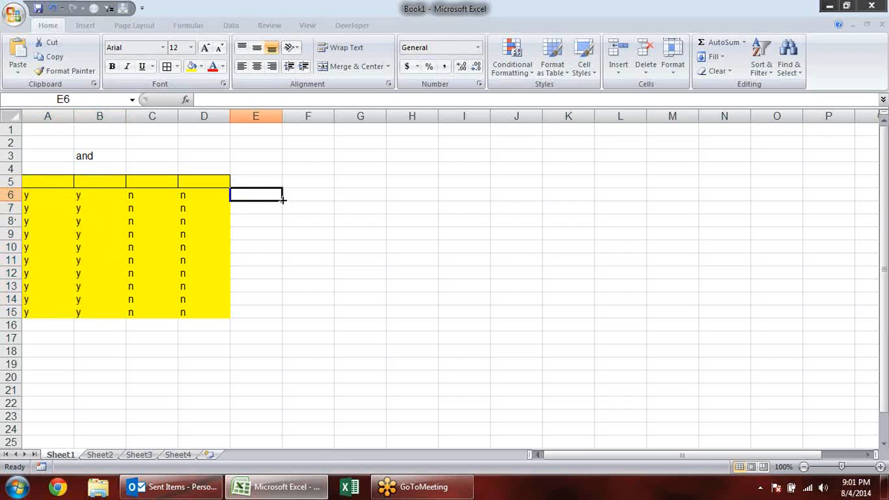
type("=")
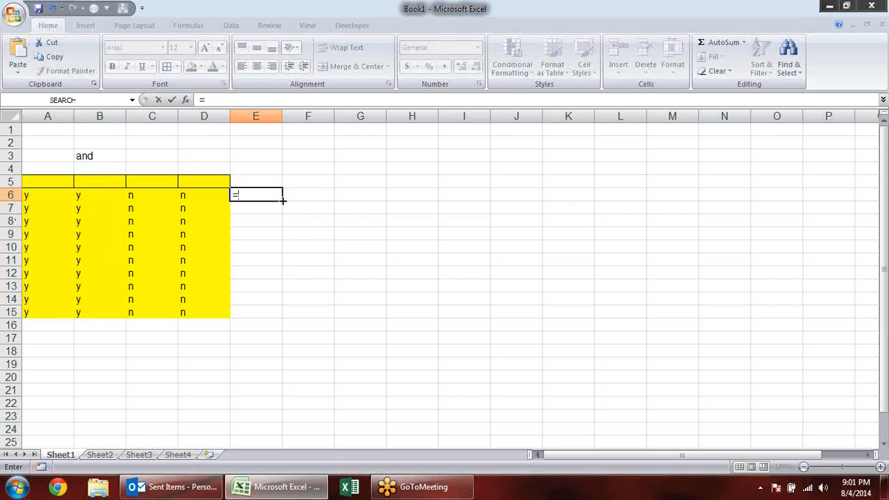
type("or")
key("Tab")
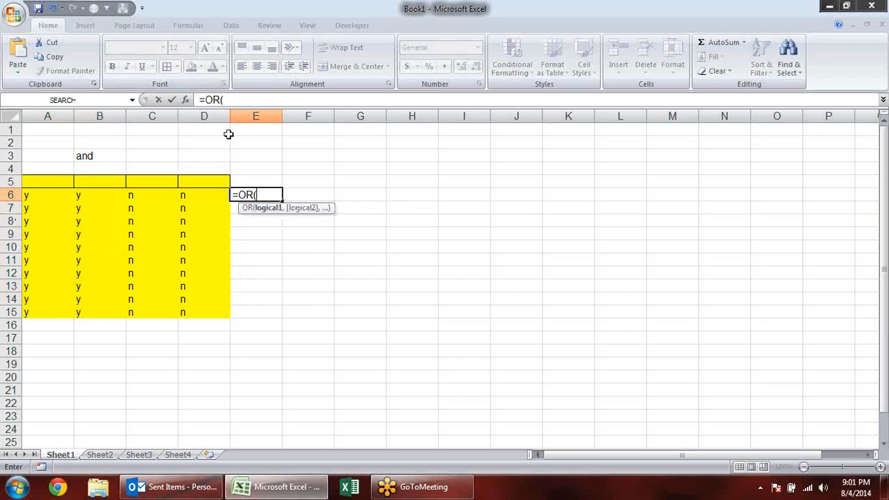
left_click(34, 196)
type("=")
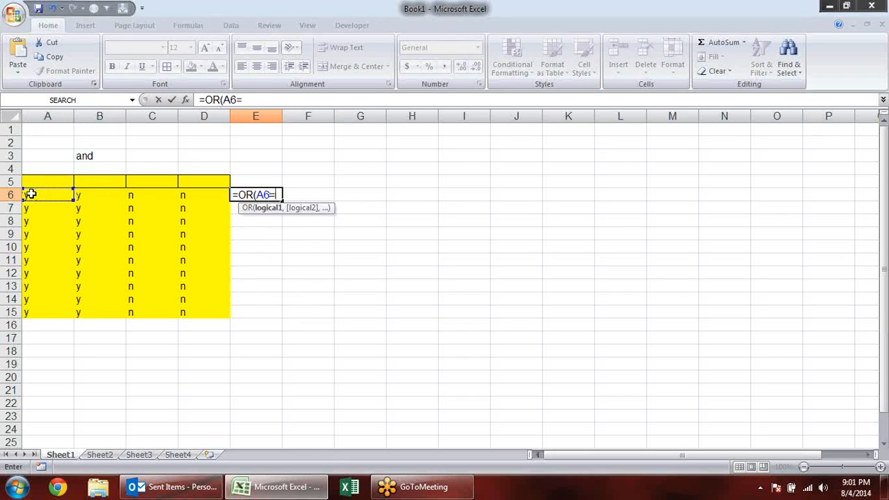
type("Y")
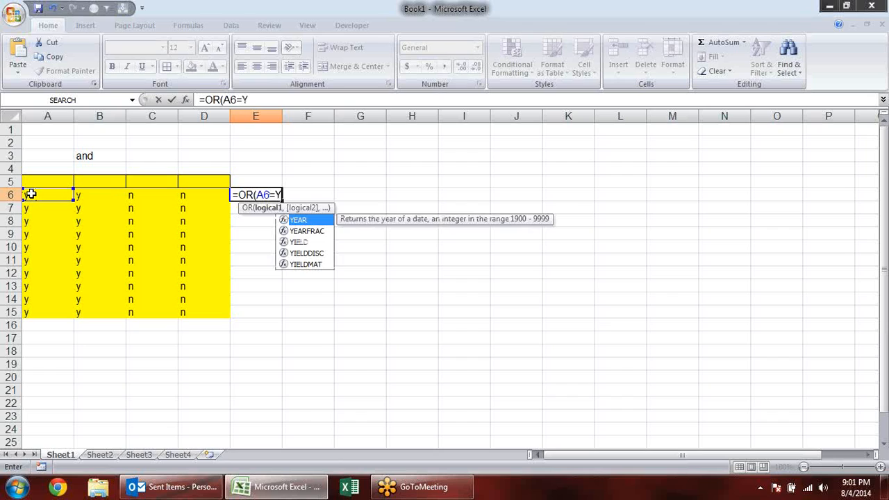
key("BackSpace")
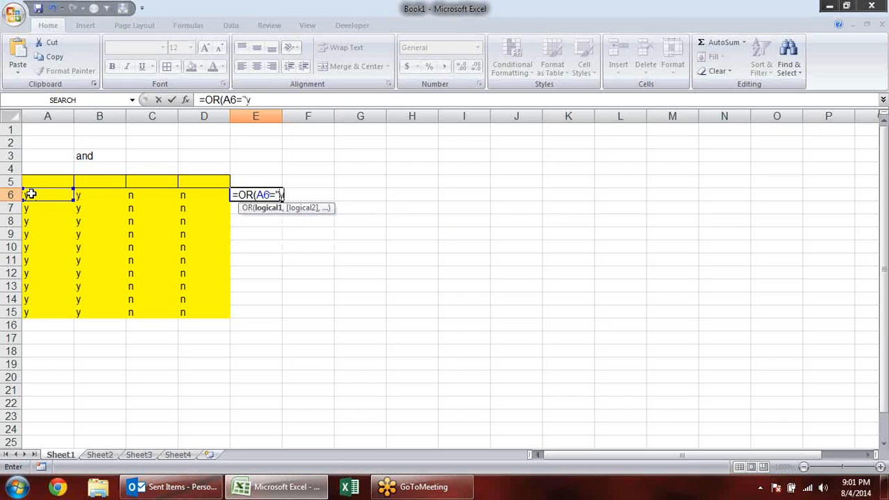
type("\"y\",")
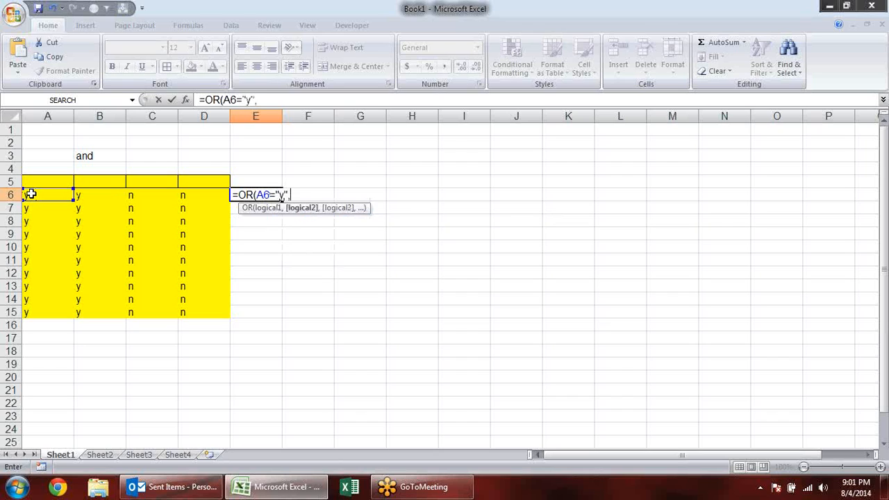
left_click(102, 194)
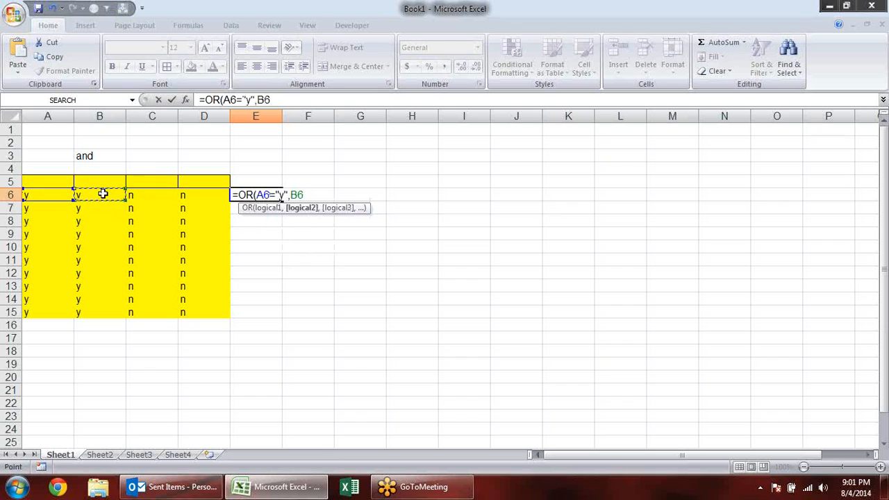
type("=\"y\")")
key("Return")
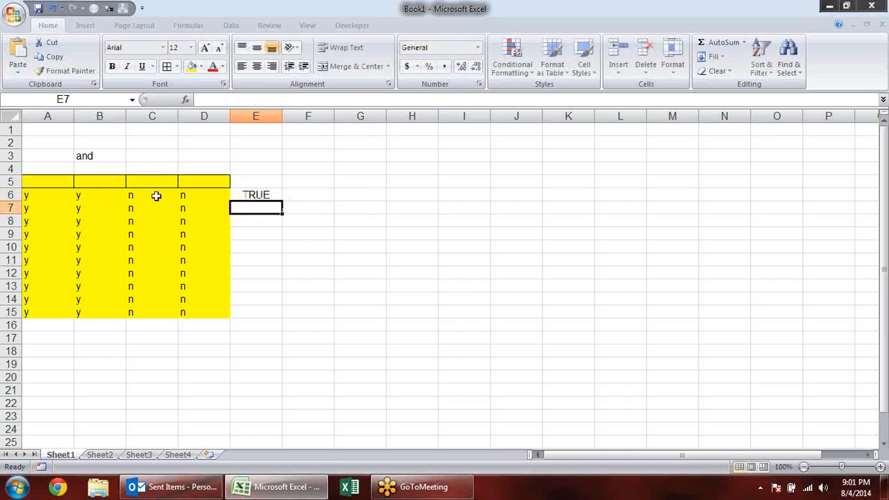
- Evaluate both conditions inside E6's OR formula one at a time, leaving the stored formula as it is
left_click(255, 197)
double_click(254, 196)
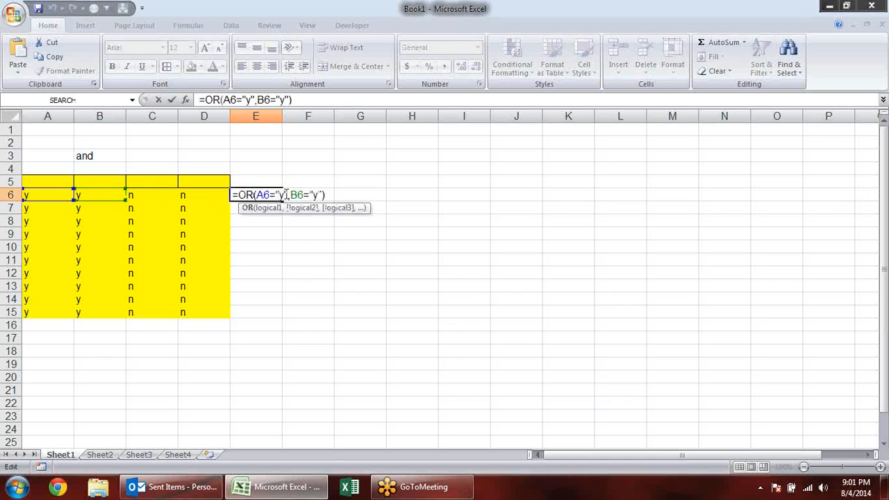
left_click_drag(287, 194, 256, 195)
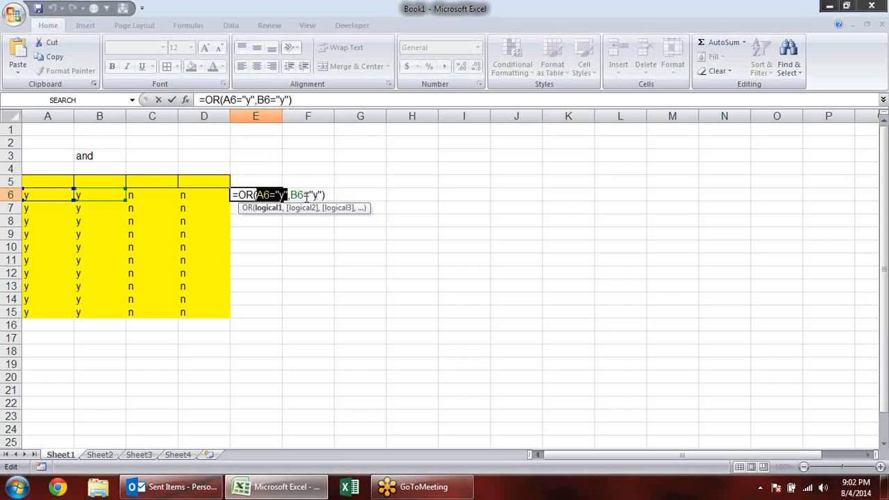
key("F9")
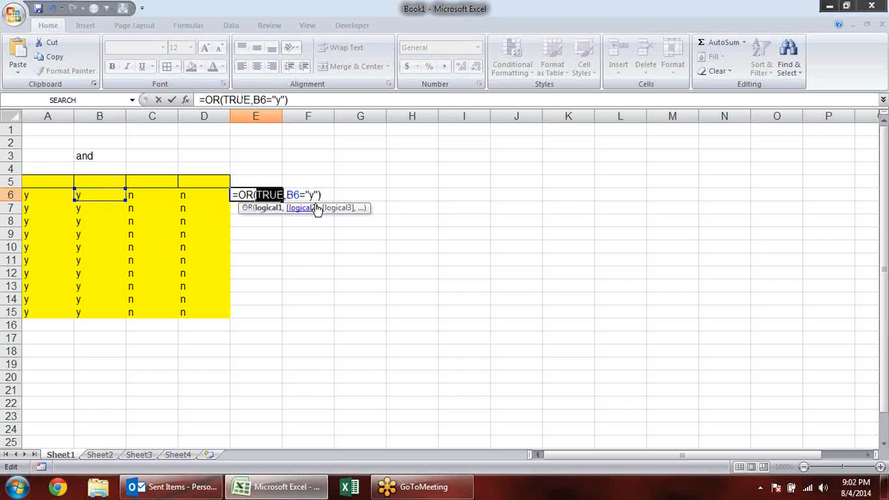
left_click(310, 208)
key("F9")
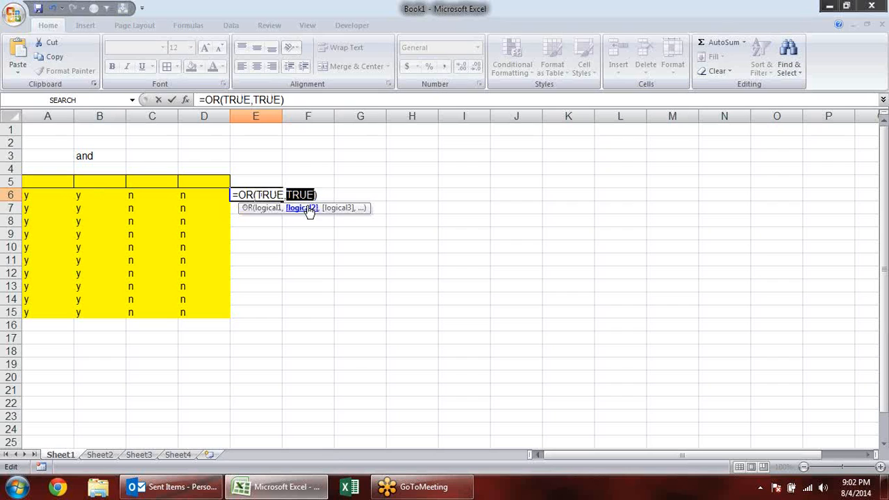
key("Escape")
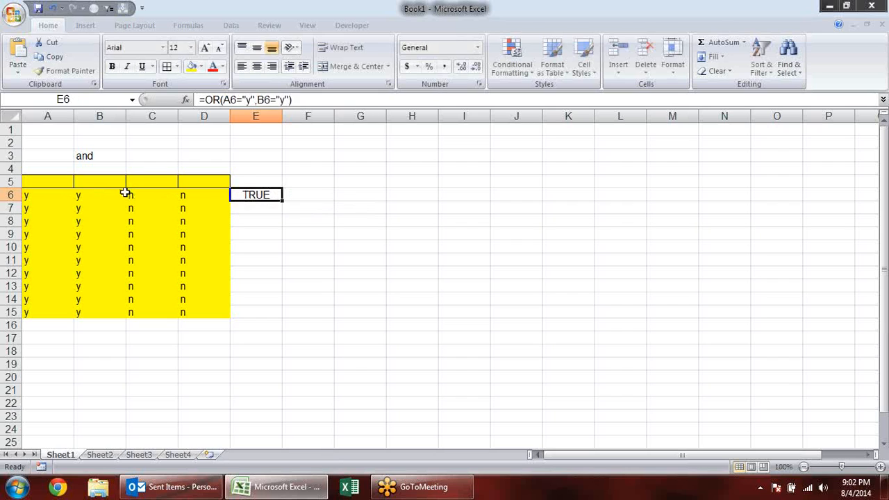
- Change the value in cell B6 to n
left_click(118, 193)
left_click(278, 195)
left_click(100, 195)
type("n")
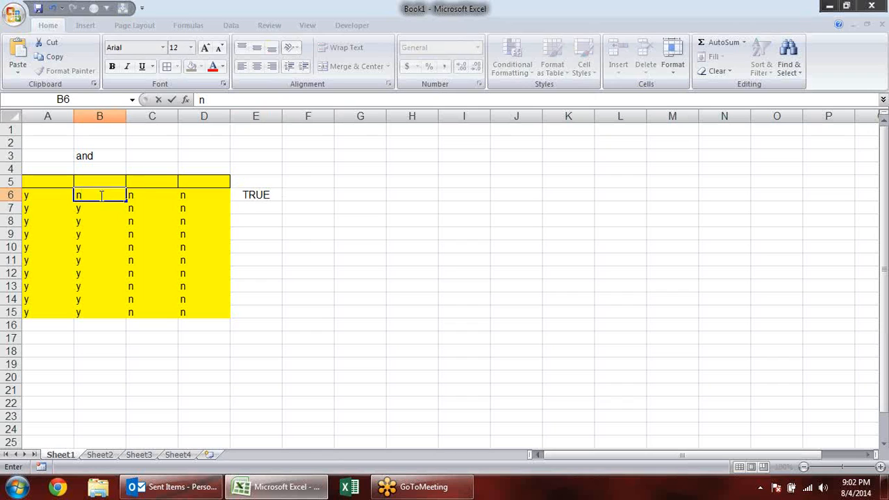
key("Return")
- Evaluate the B6 condition and the A6 condition in E6's OR formula, discarding the evaluated values
double_click(273, 193)
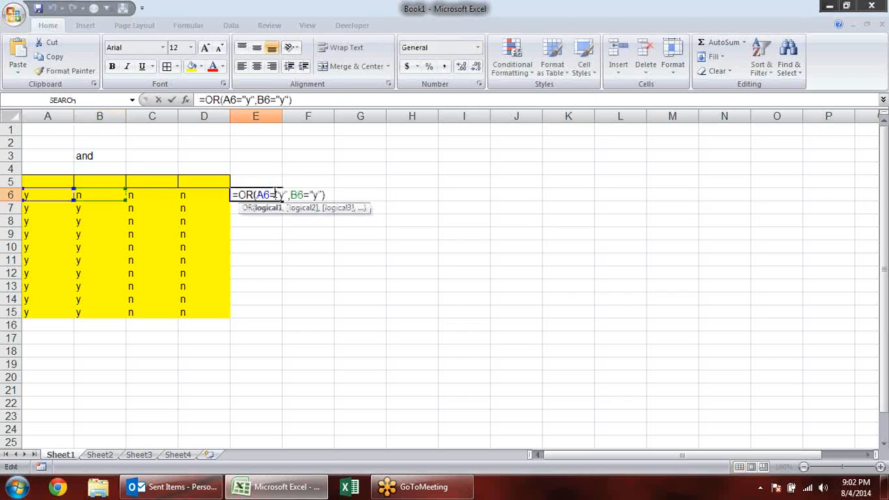
left_click_drag(324, 196, 297, 196)
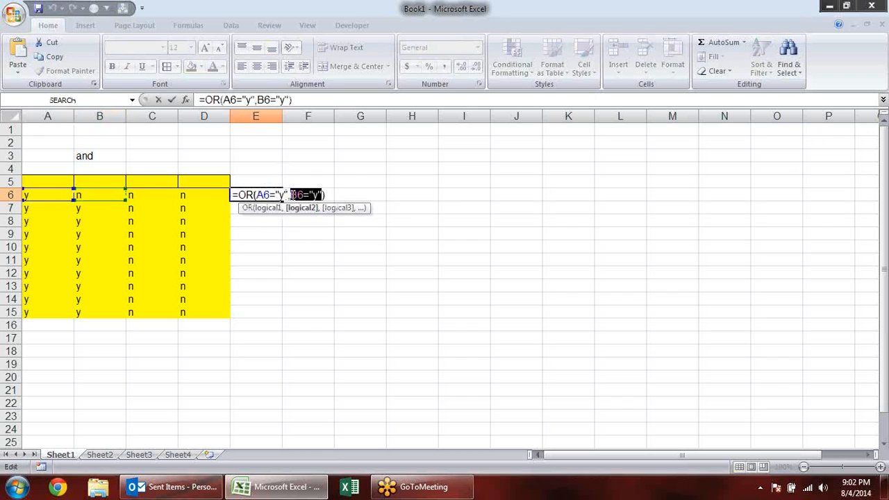
key("F9")
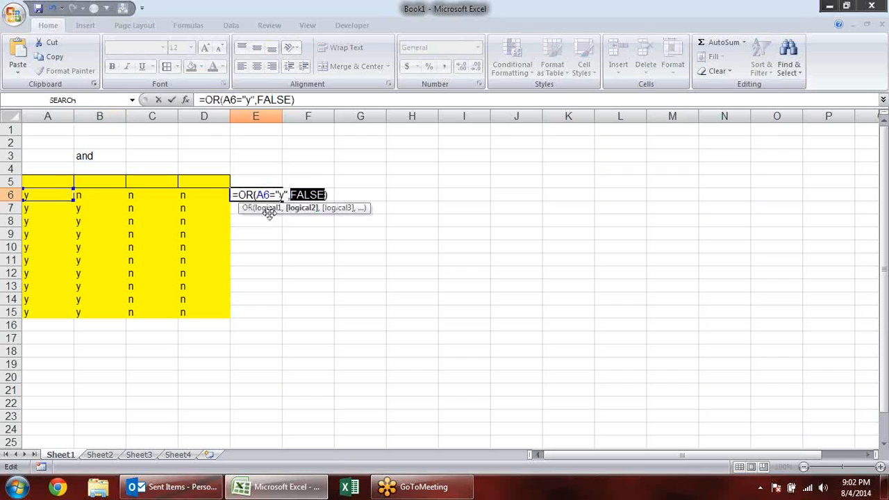
left_click(267, 208)
key("F9")
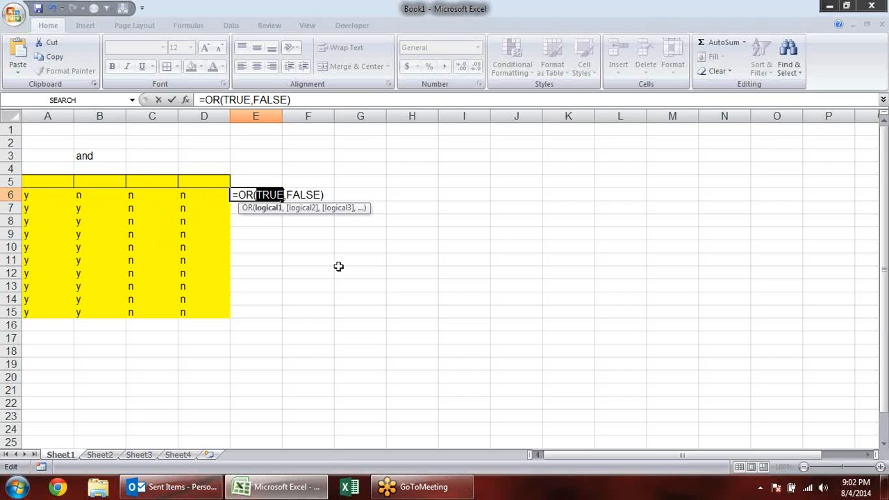
key("Escape")
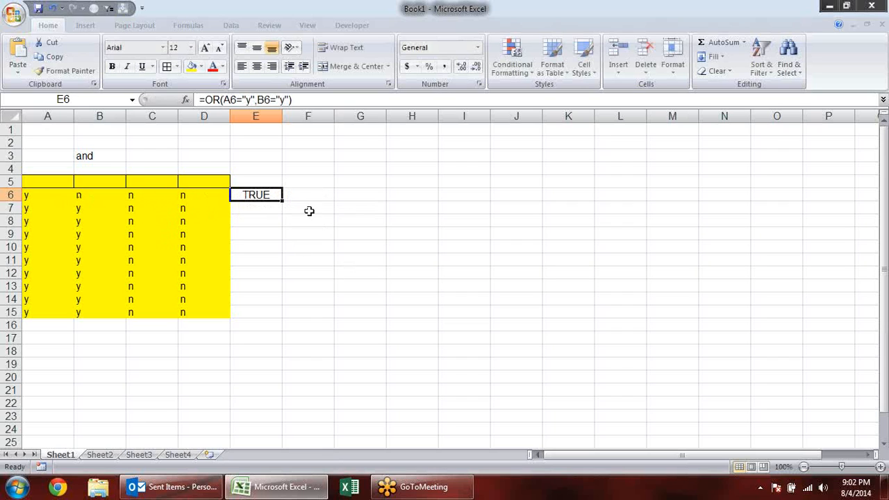
- Copy the OR formula from E6 to F6 and redirect its references so it reads =OR(D6="y",C6="y")
left_click_drag(286, 203, 340, 205)
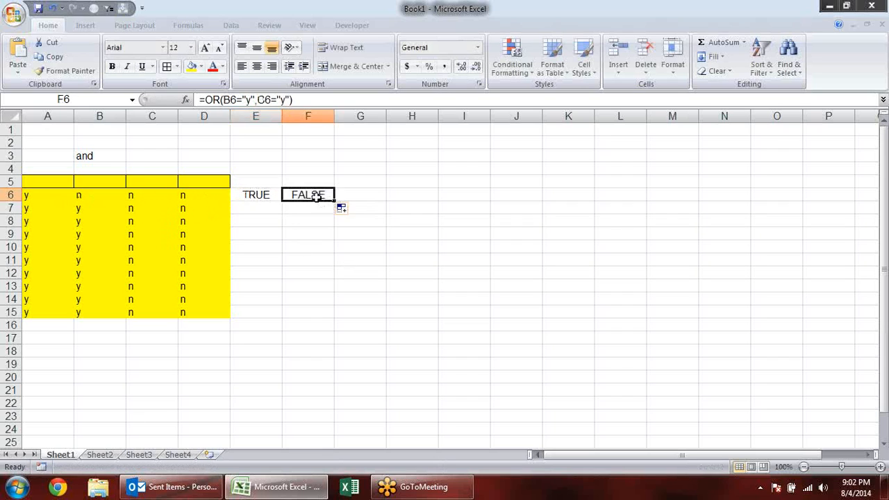
key("F2")
left_click_drag(129, 196, 218, 196)
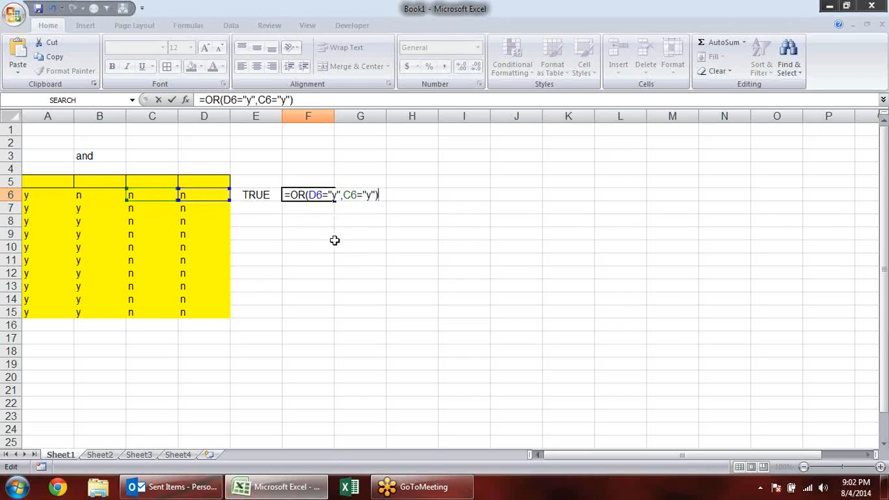
key("Return")
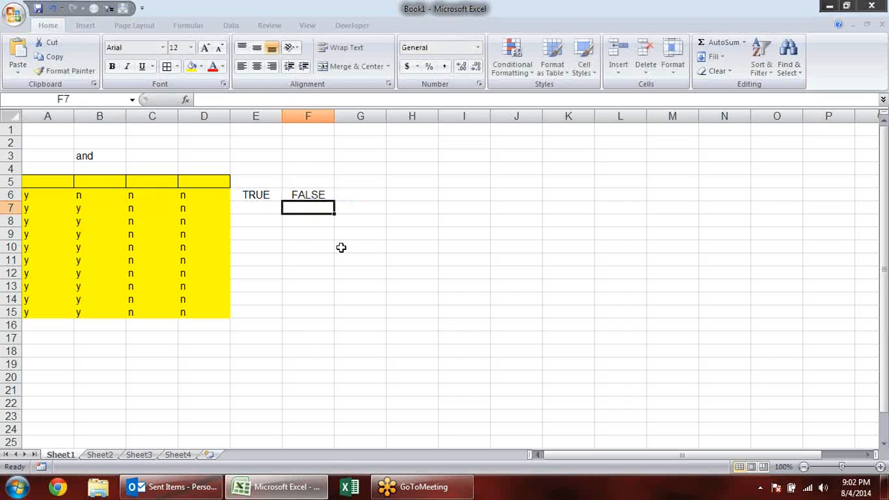
- Change both criteria in F6's OR formula to "n" so it reads =OR(D6="n",C6="n")
double_click(294, 195)
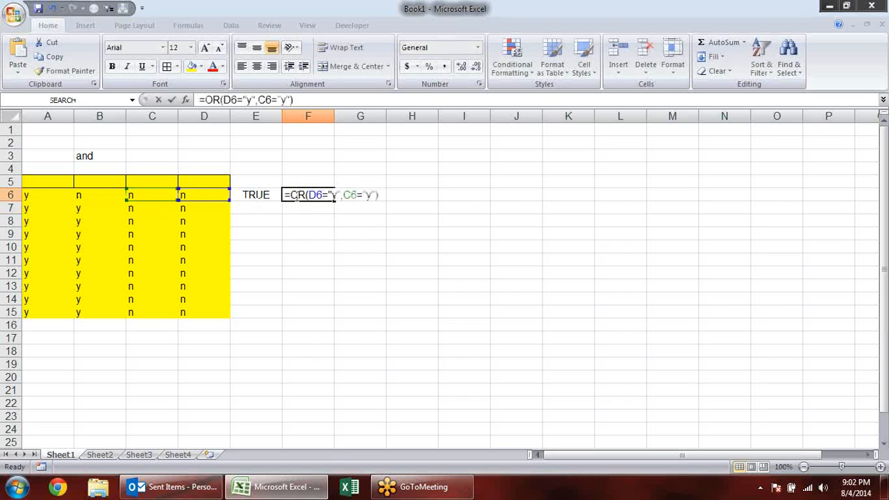
left_click(340, 195)
key("BackSpace")
type("n")
left_click(372, 195)
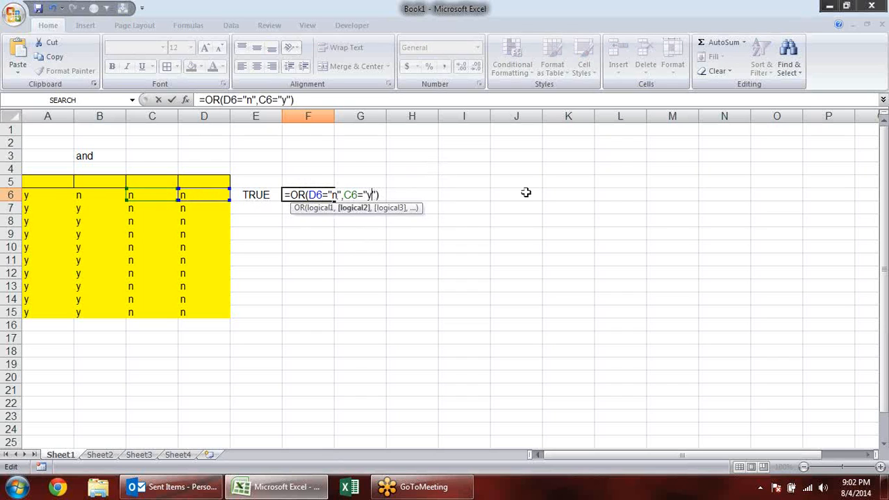
key("BackSpace")
type("n")
key("Return")
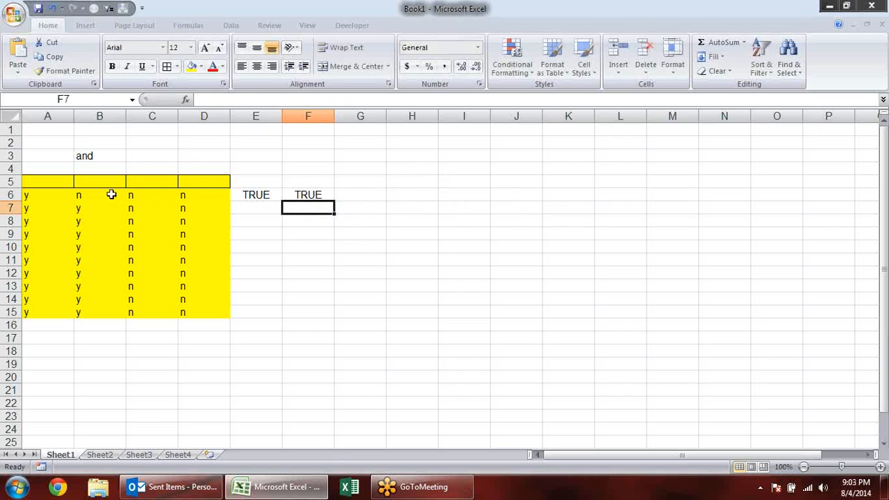
- Change the value in cell C6 to y
left_click(161, 192)
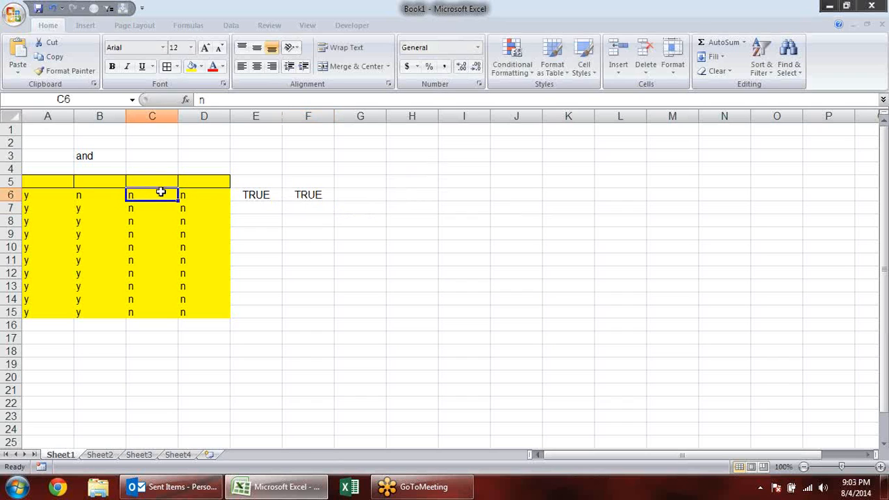
type("y")
key("Return")
left_click_drag(60, 182, 78, 313)
left_click_drag(155, 197, 189, 317)
left_click_drag(34, 190, 83, 313)
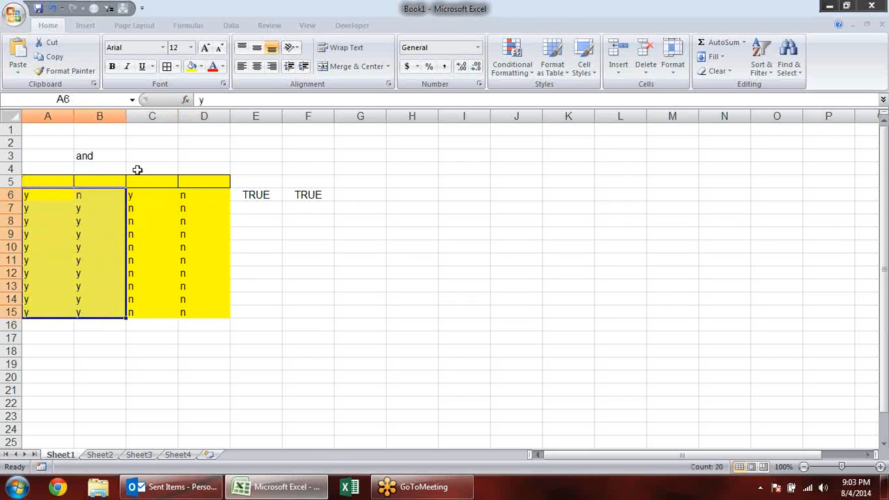
- Combine the two OR tests by entering the formula =AND(E6,F6) in cell G6
left_click(360, 196)
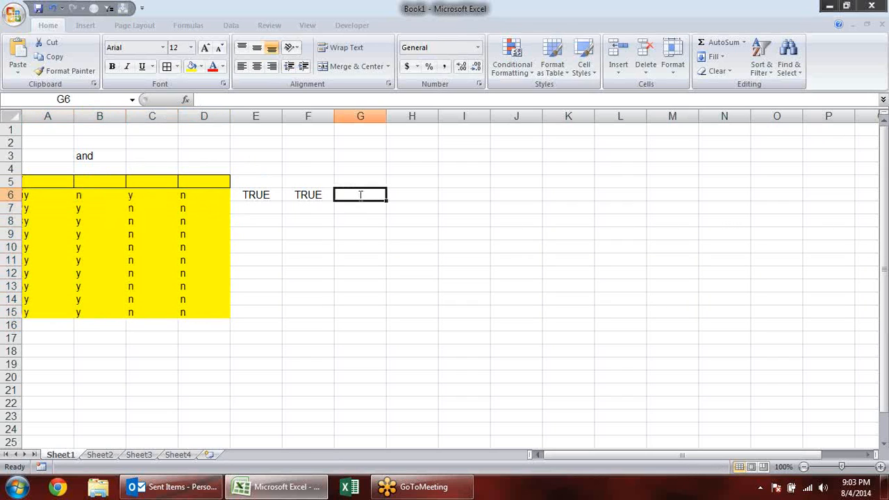
type("=and")
key("Tab")
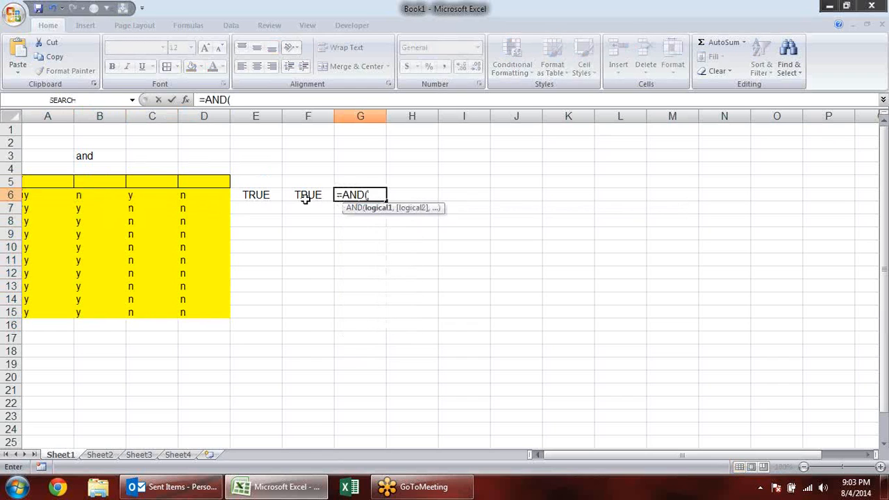
left_click(257, 195)
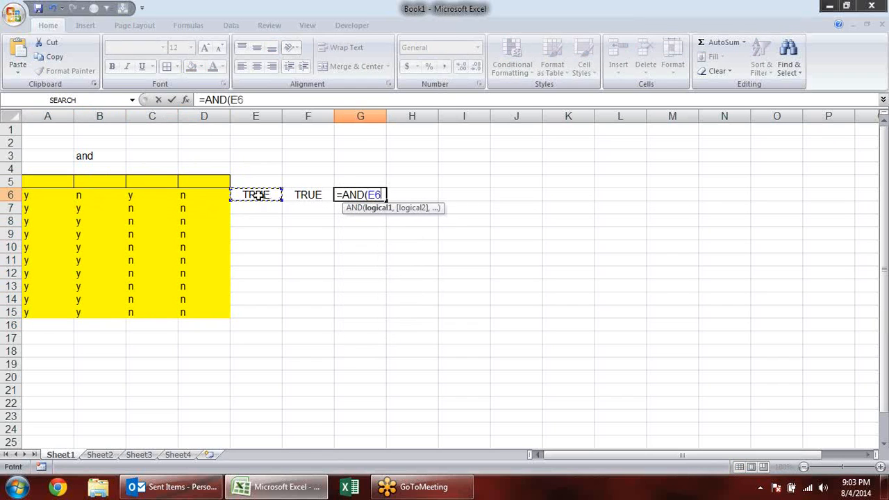
type(",")
left_click(317, 196)
type(",")
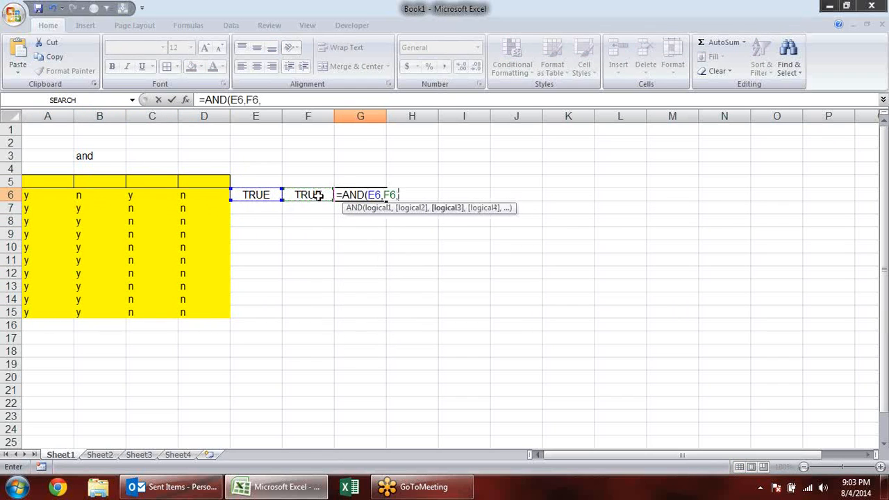
key("BackSpace")
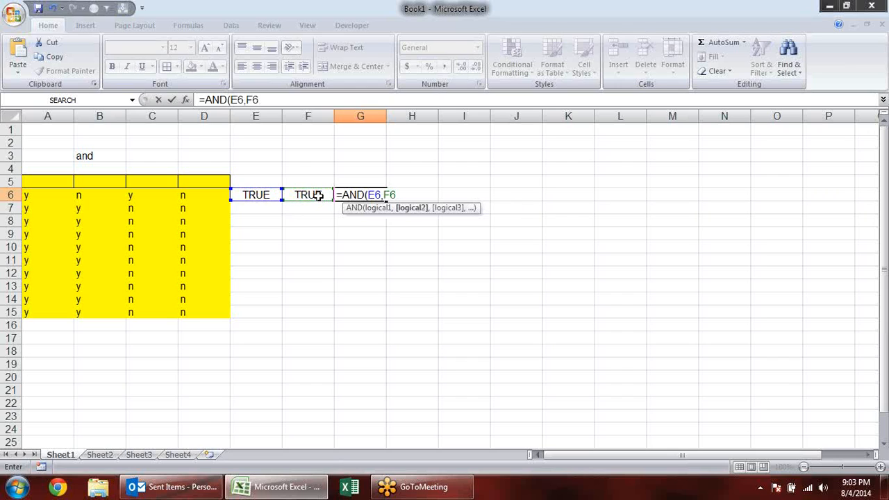
type(")")
key("Return")
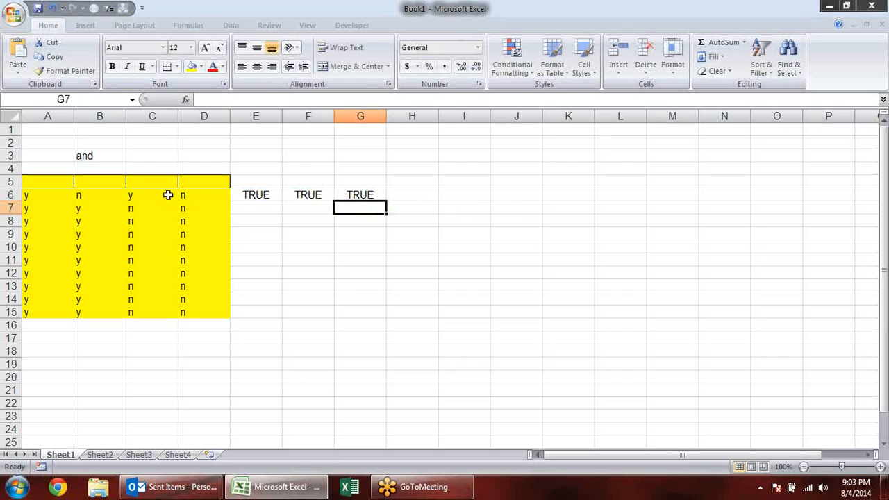
left_click(79, 195)
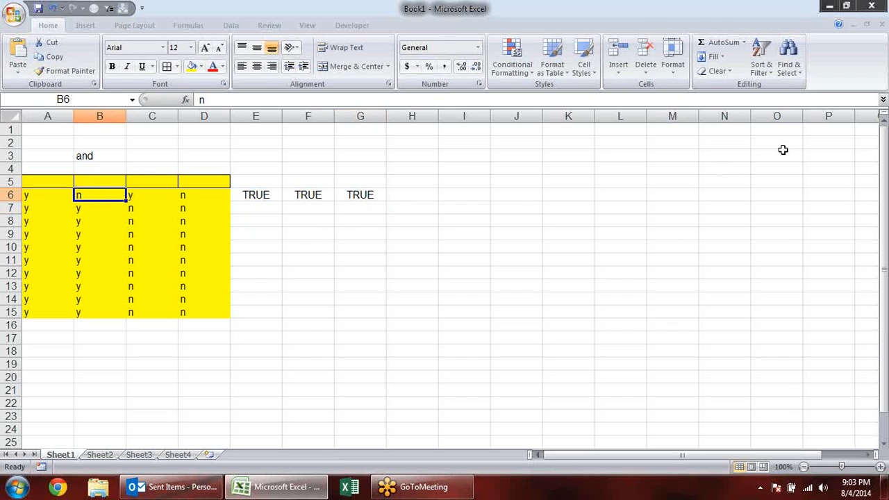
- Change the value in A6 to n and make the AND result in G6 bold
key("Left")
type("n")
key("Return")
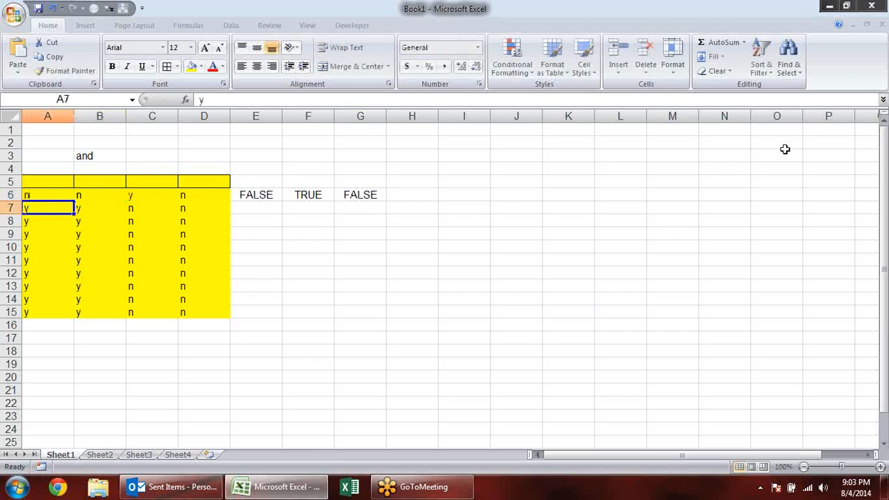
left_click(376, 194)
key("ctrl+b")
- Change the value in cell A6 back to y
left_click(47, 196)
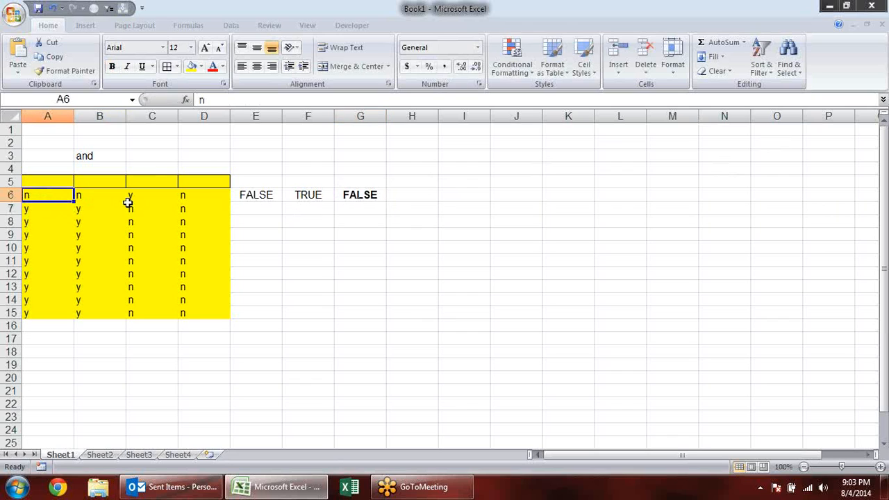
type("y")
key("Return")
key("Up")
key("Right")
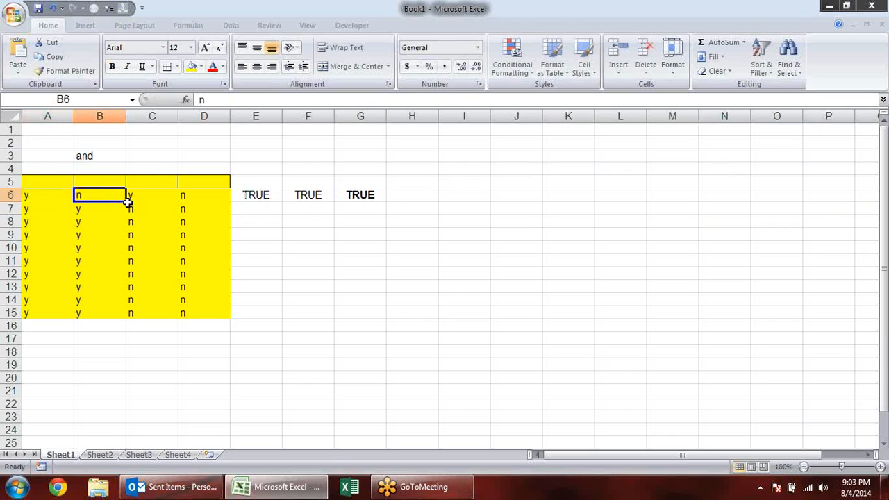
- Test the combined formula by changing D6 to y and then back to n
key("Right")
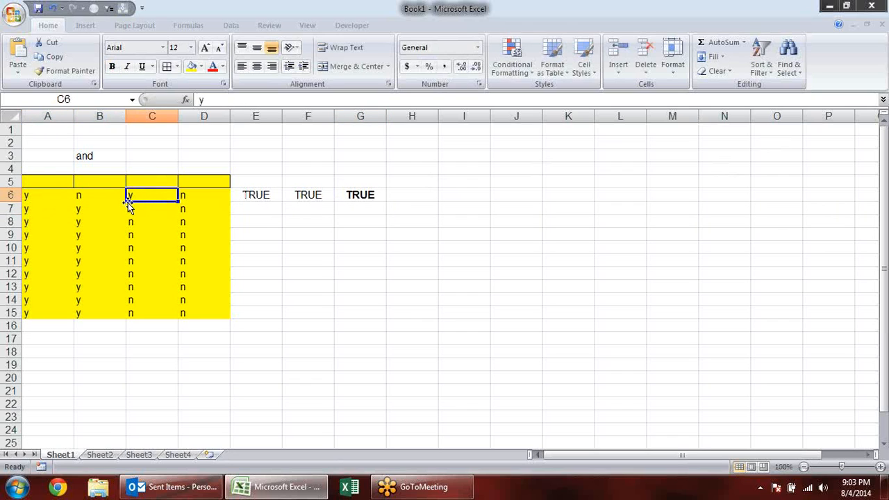
key("Right")
type("y")
key("Return")
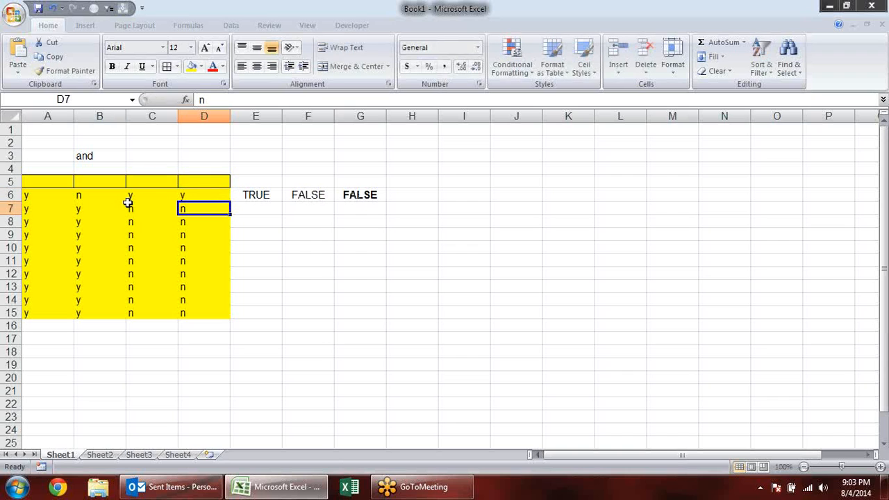
key("Up")
type("n")
key("Return")
- Examine the OR formula in E6 and the AND formula in G6 without changing them
key("Up")
key("Right")
key("Right")
key("Left")
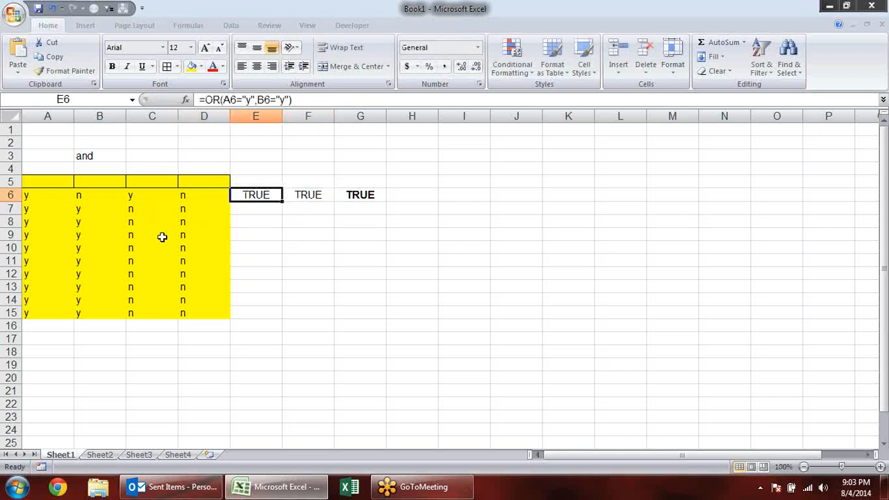
key("F2")
key("Escape")
double_click(375, 195)
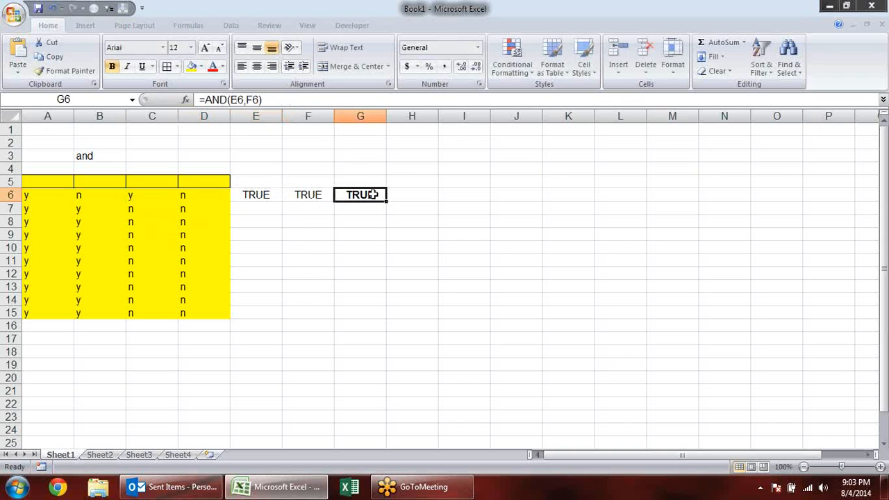
key("Escape")
- Fill the range A5:B15 with light grey to set it apart from the yellow columns C and D
left_click_drag(43, 184, 98, 313)
left_click(201, 69)
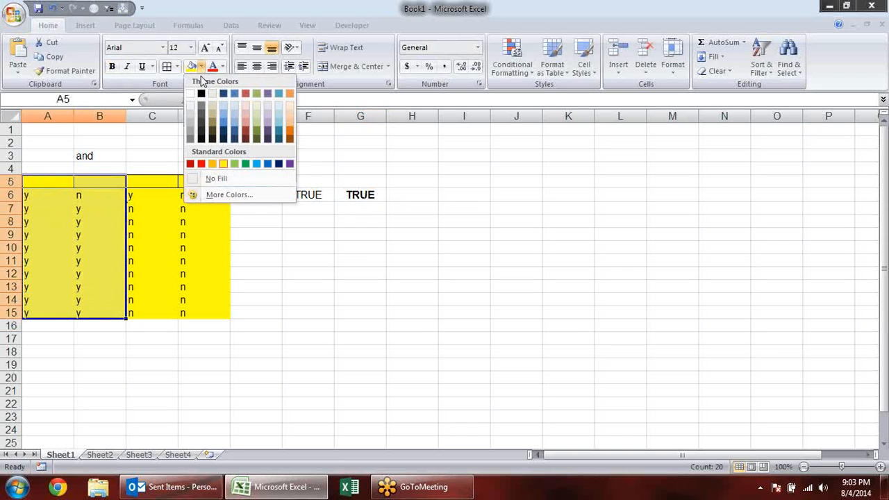
left_click(189, 114)
left_click_drag(139, 182, 204, 325)
left_click(406, 259)
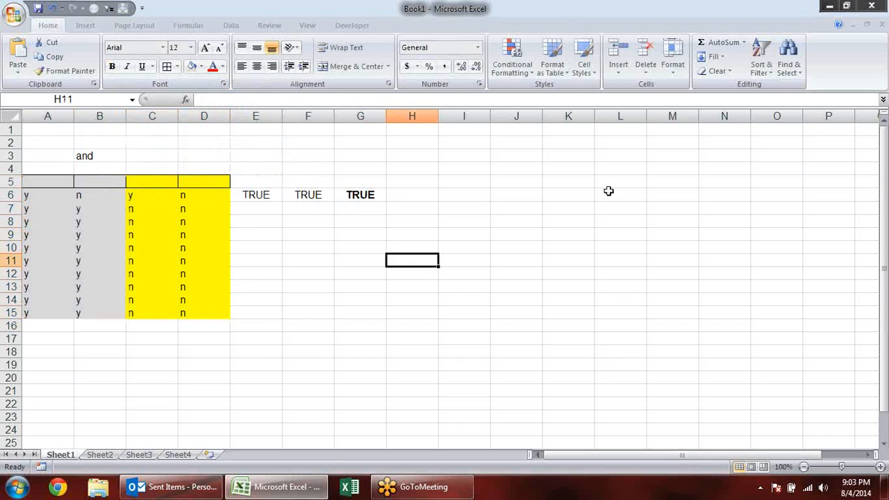
- Clear all formatting and contents from the range A1:H17
left_click_drag(269, 195, 417, 212)
left_click_drag(403, 339, 3, 125)
key("alt+e")
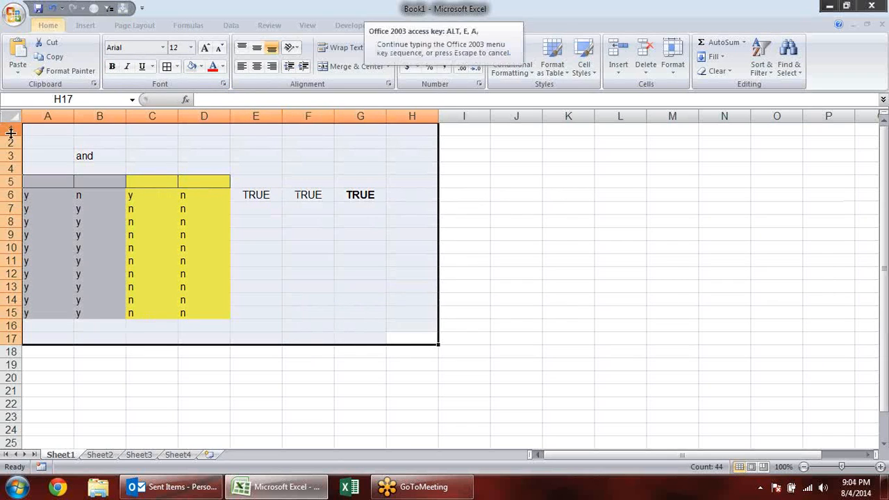
key("a")
key("f")
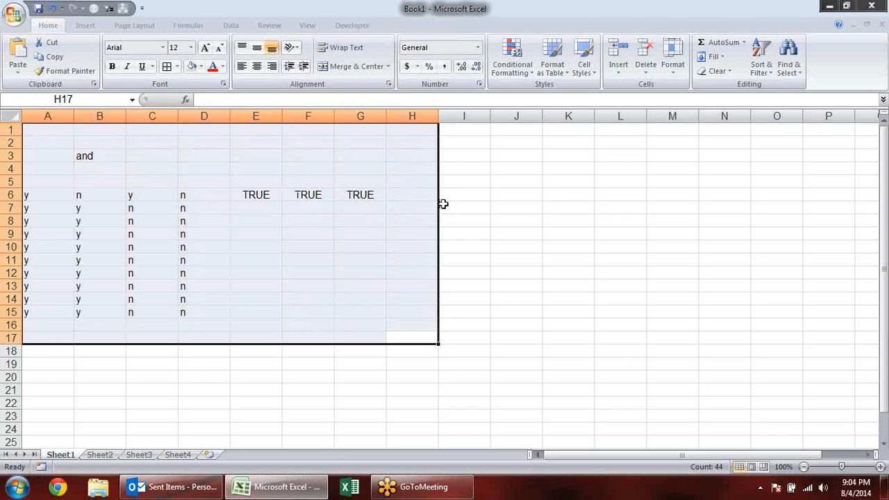
key("Delete")
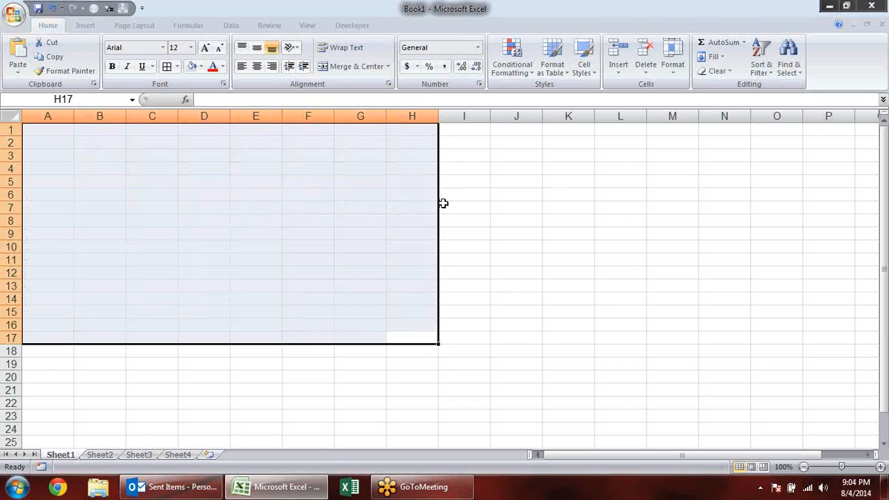
- Look up BAHTTEXT among the Text functions and enter 1245 in cell A3
left_click(503, 223)
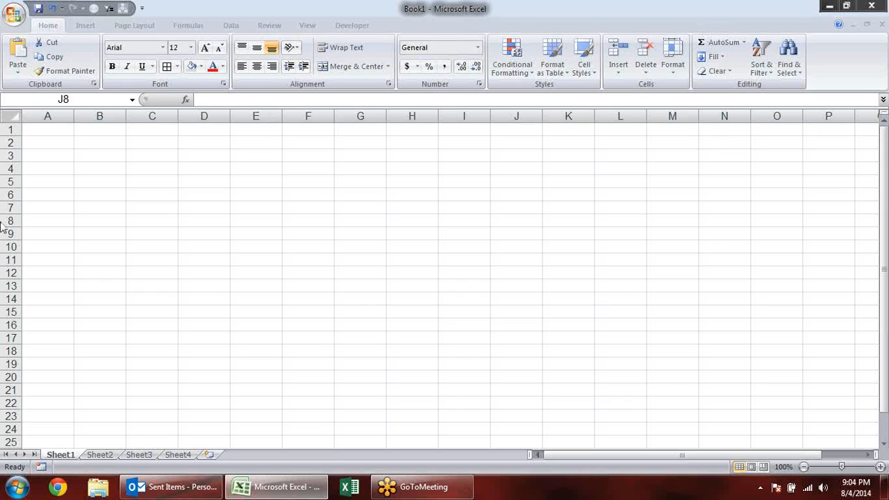
left_click(191, 25)
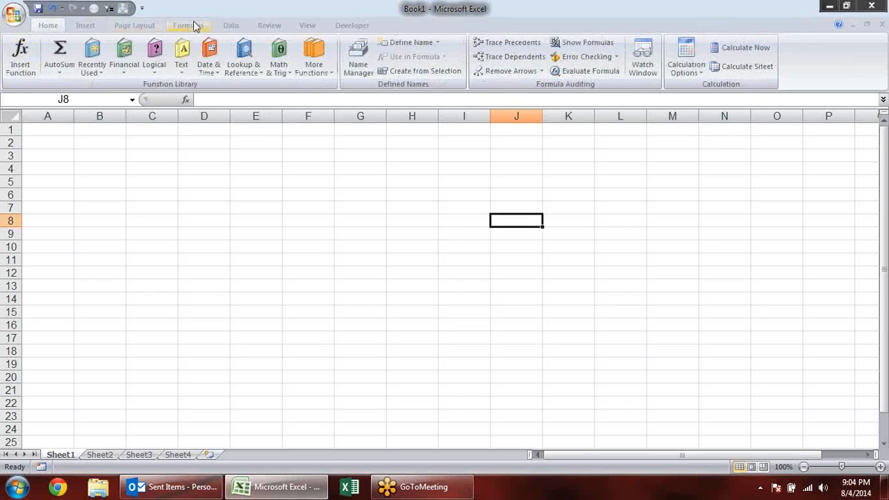
left_click(182, 59)
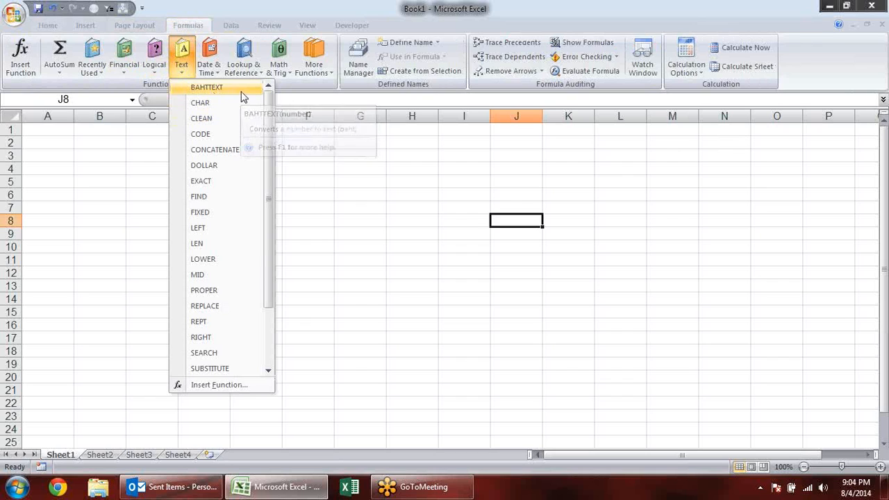
left_click(55, 147)
left_click(51, 153)
type("1245")
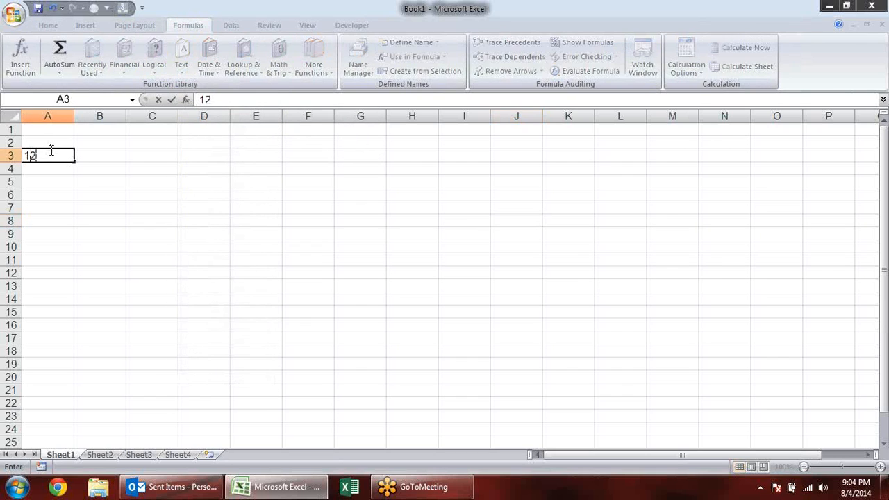
- Convert the number in A3 to Thai text by entering =BAHTTEXT(A3) in cell B3
left_click(94, 163)
left_click(92, 157)
type("=bh")
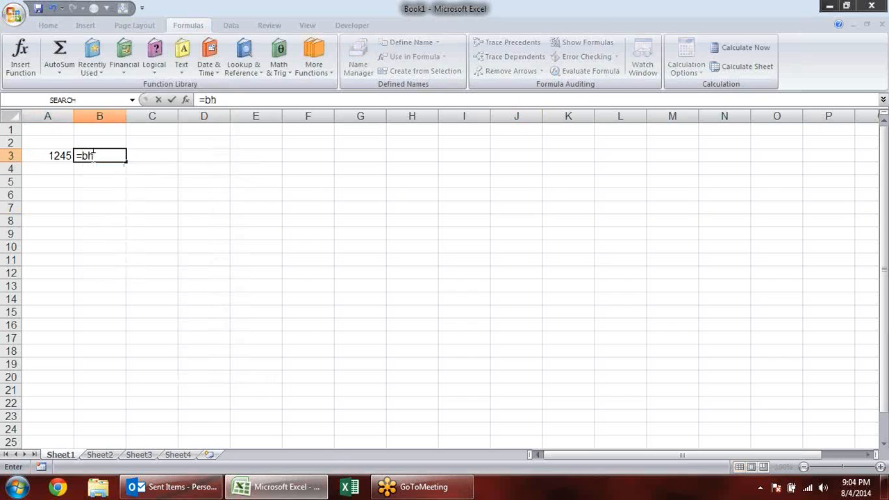
key("Tab")
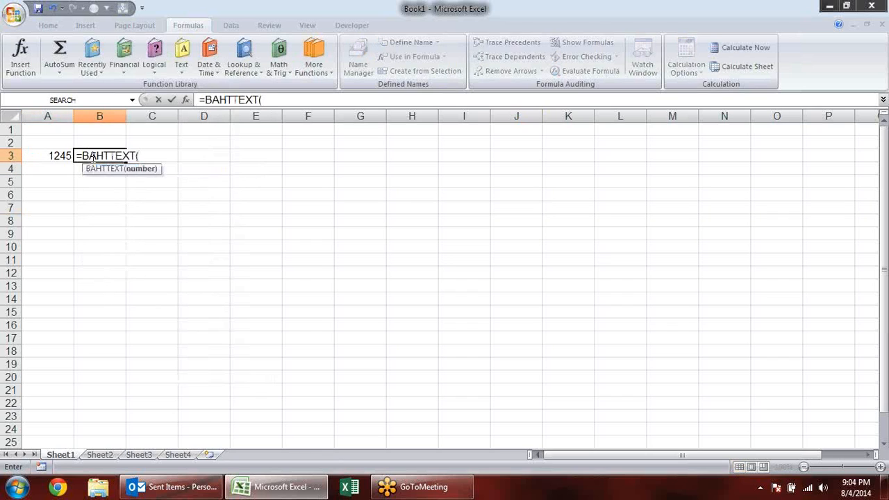
left_click(87, 167)
left_click(62, 155)
key("Return")
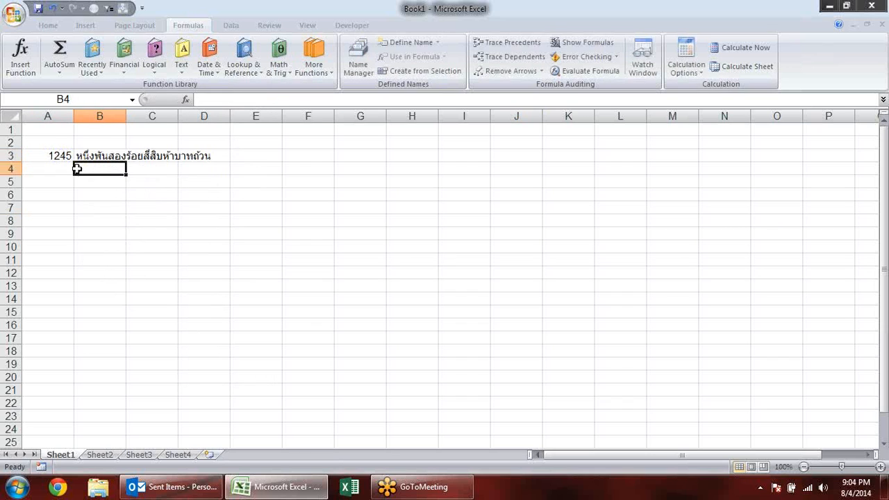
- Copy the Thai text in B3 and open Google Translate in Chrome
left_click(113, 159)
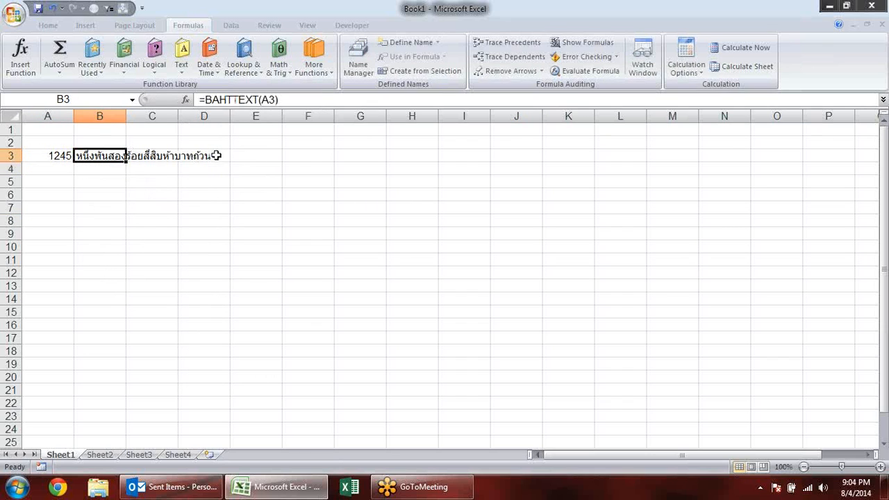
key("ctrl+c")
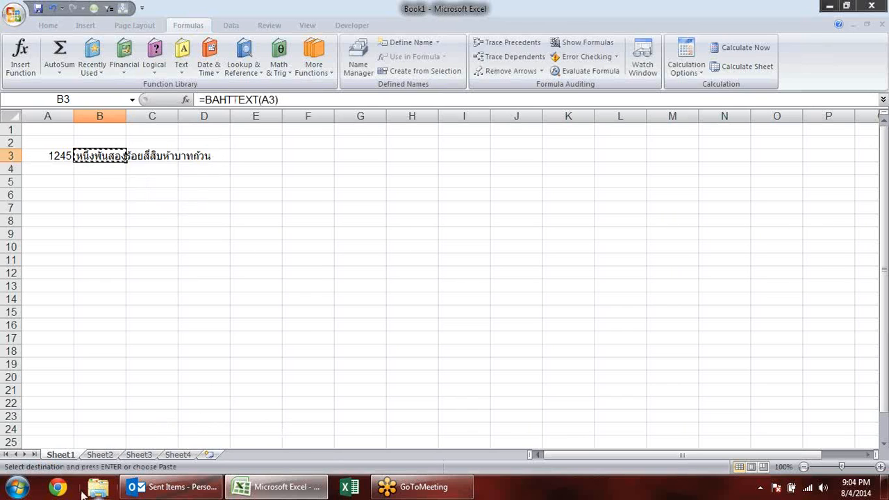
left_click(59, 488)
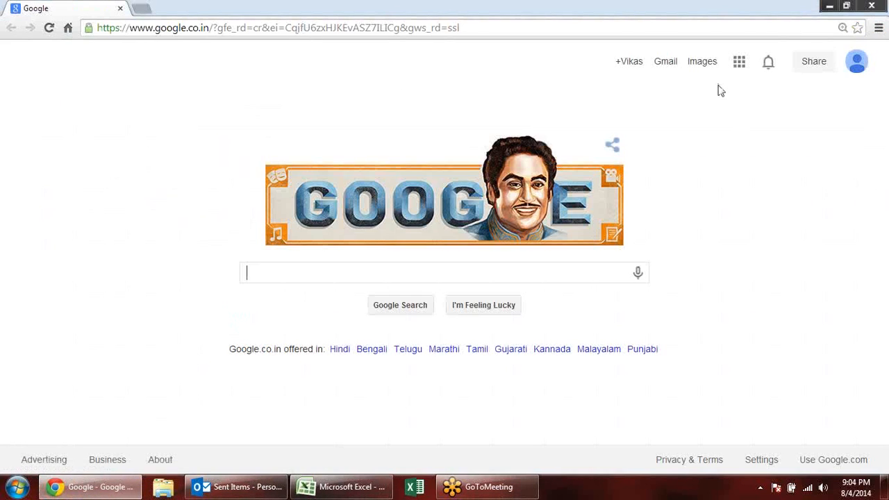
left_click(740, 61)
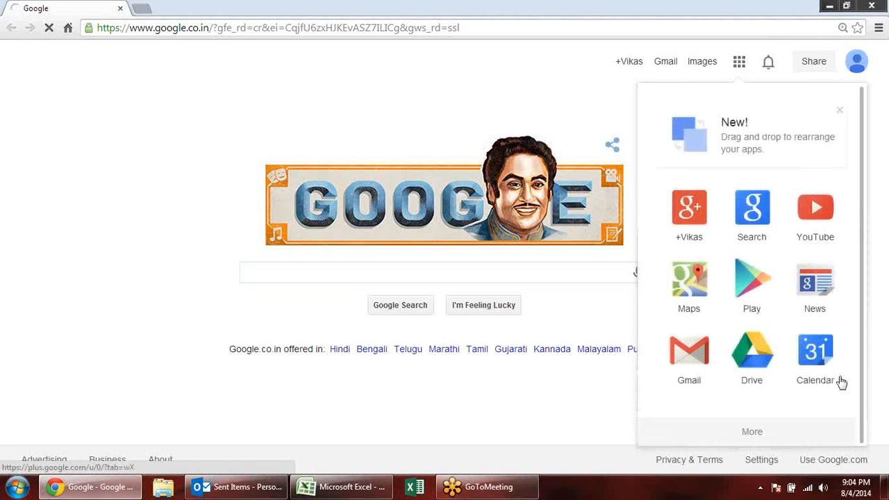
scroll(799, 323, "down", 1)
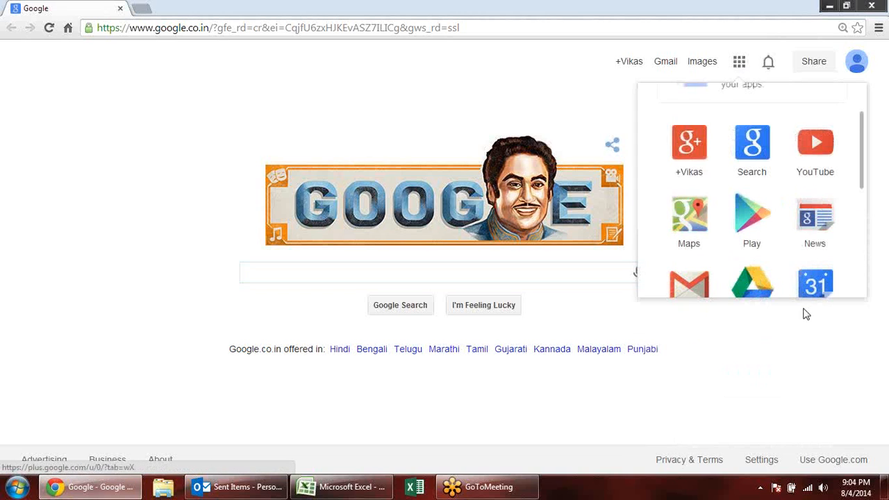
left_click_drag(862, 160, 861, 236)
left_click(709, 213)
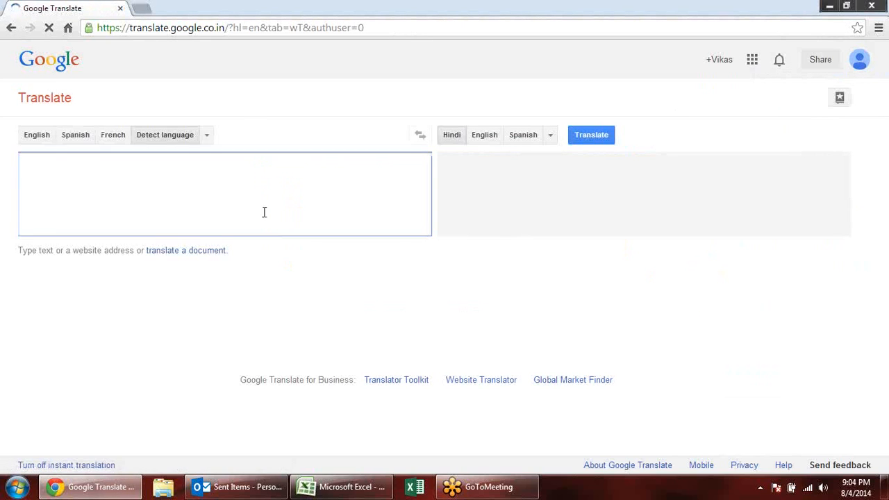
- Paste the copied Thai text into the translator and translate it into English
key("ctrl+v")
left_click(602, 144)
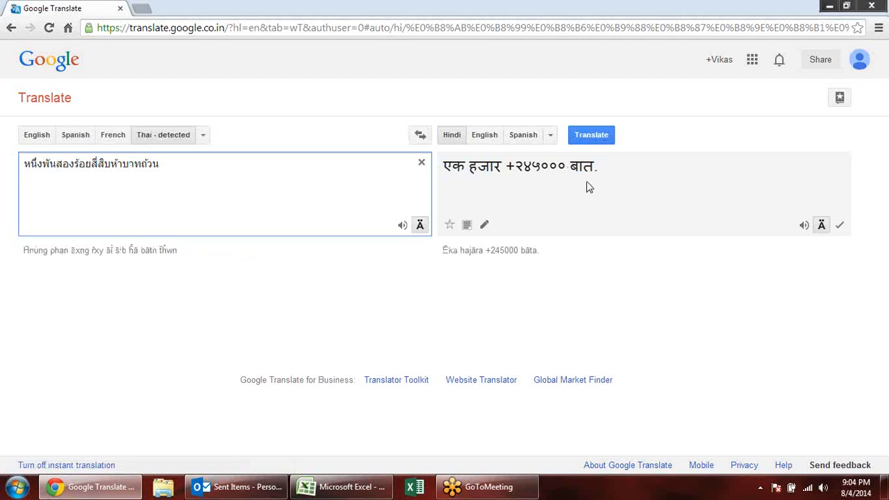
left_click(484, 135)
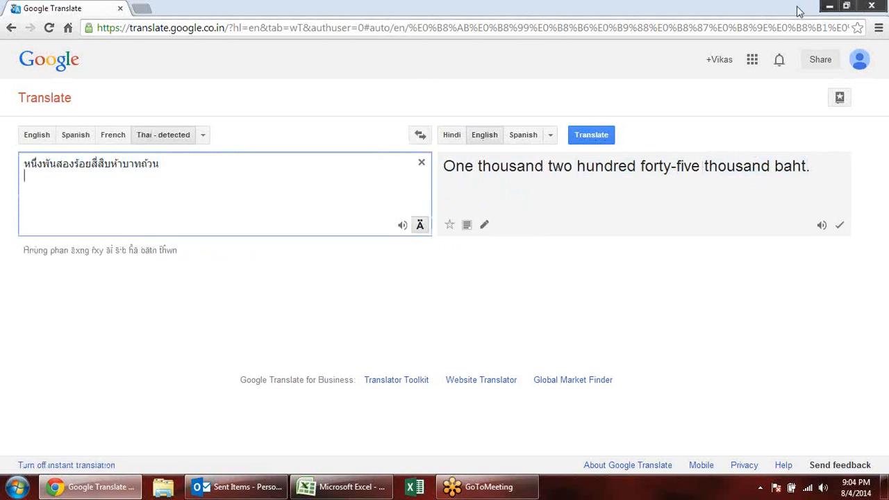
- Close the browser, return to Excel and delete the contents of A2:F6
left_click(872, 6)
key("Escape")
left_click_drag(40, 142, 292, 194)
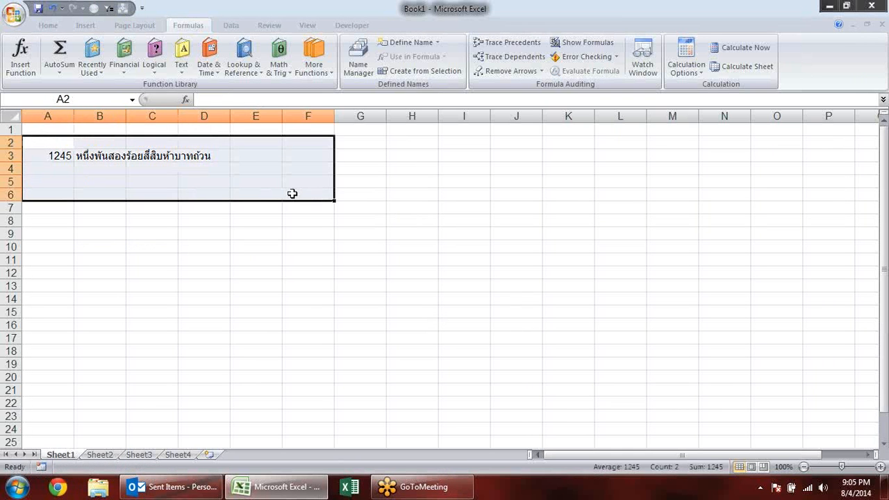
key("Delete")
left_click(149, 273)
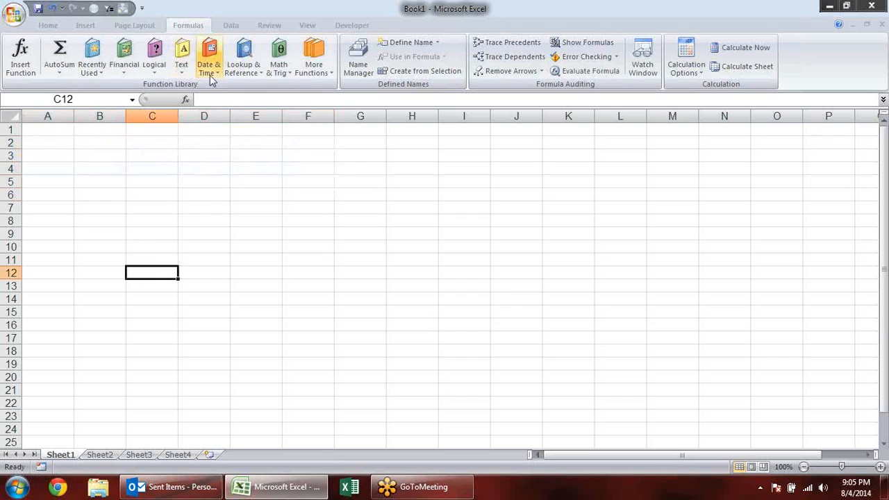
- Review the list of Text functions and select the empty cell A2
left_click(211, 73)
left_click(181, 69)
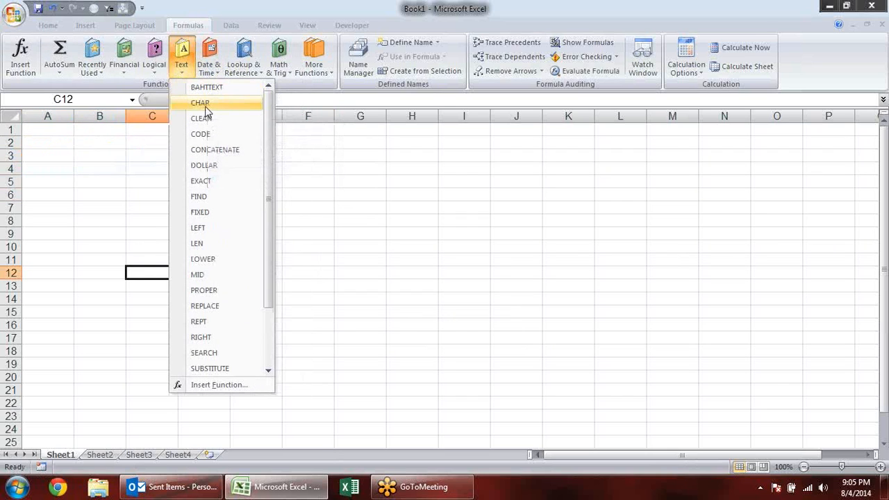
left_click(55, 169)
left_click(55, 170)
left_click(56, 143)
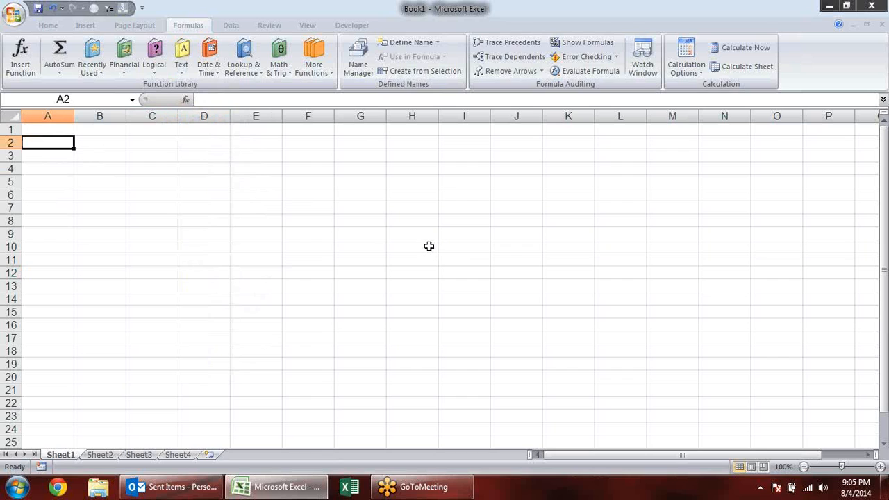
- Open Chrome, search Google for "asci" and look through the results for an ASCII code reference
left_click(58, 487)
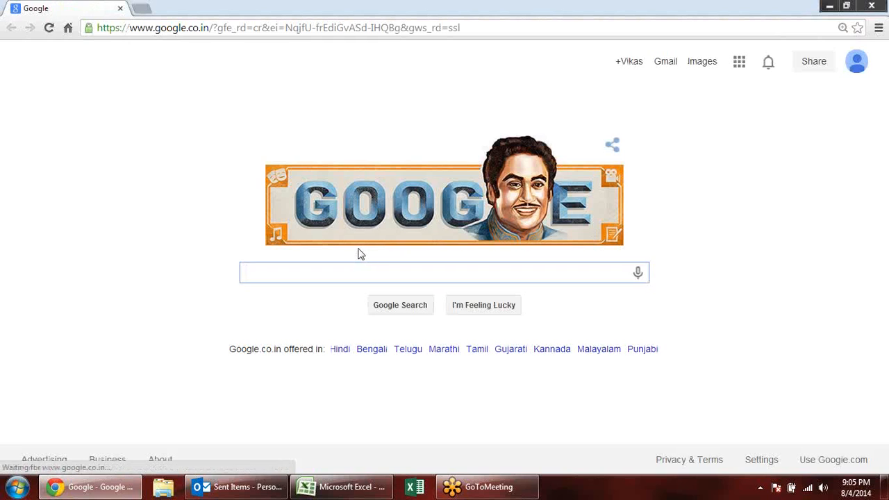
type("asci")
key("Return")
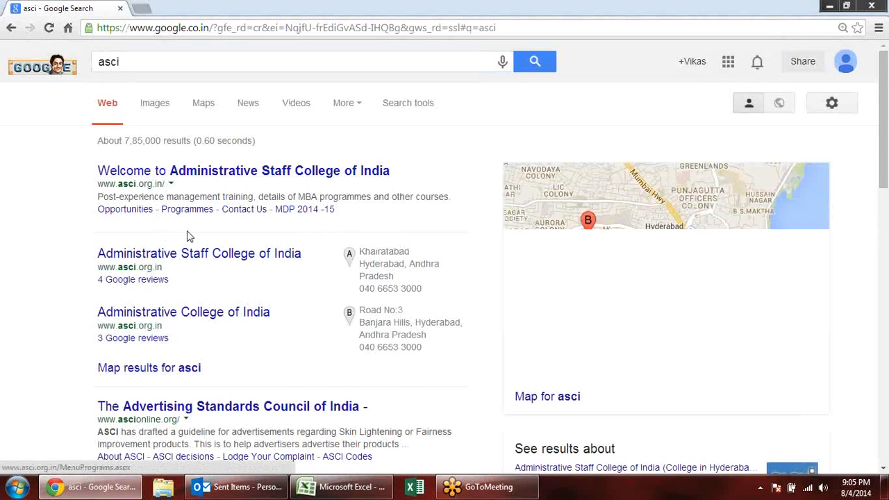
scroll(190, 255, "down", 1)
scroll(183, 236, "down", 2)
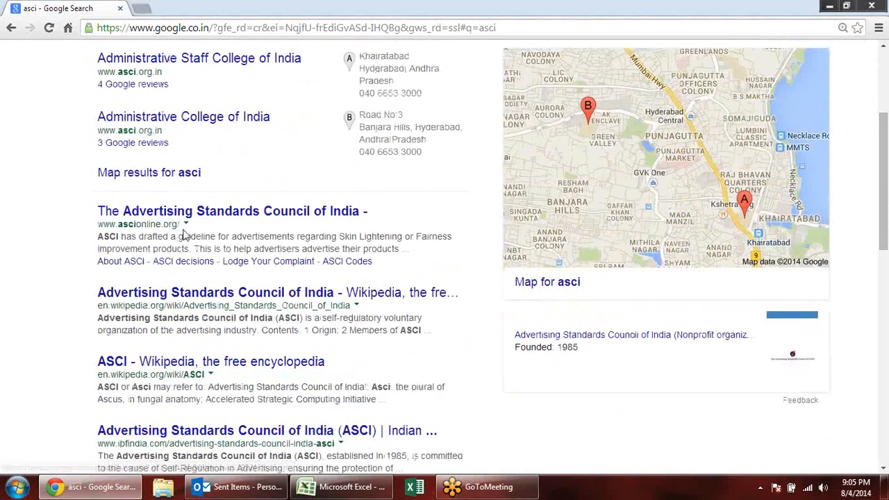
scroll(194, 209, "up", 3)
- Search Google for "ascii" instead and open the Ascii Table page to examine the decimal codes of the characters
left_click(170, 65)
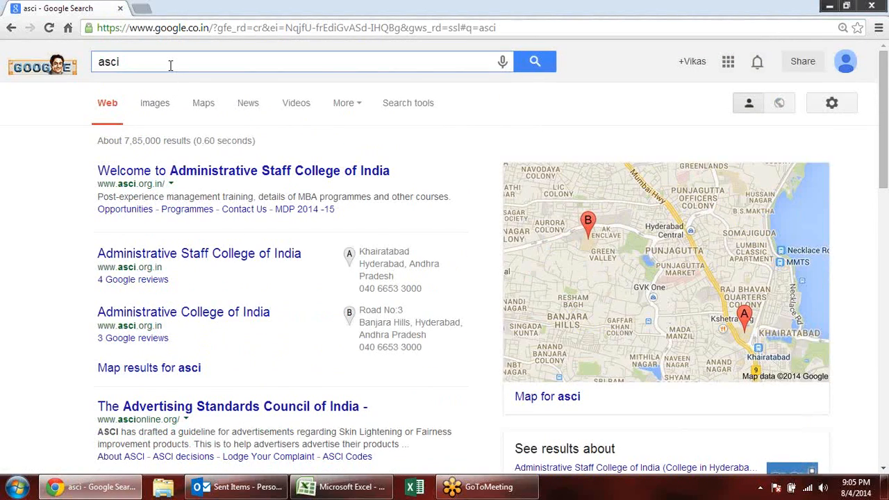
key("Return")
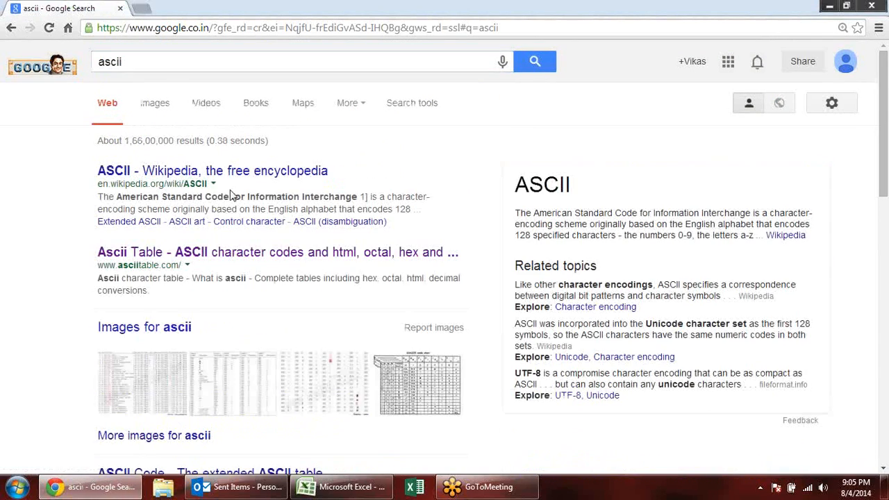
left_click(195, 254)
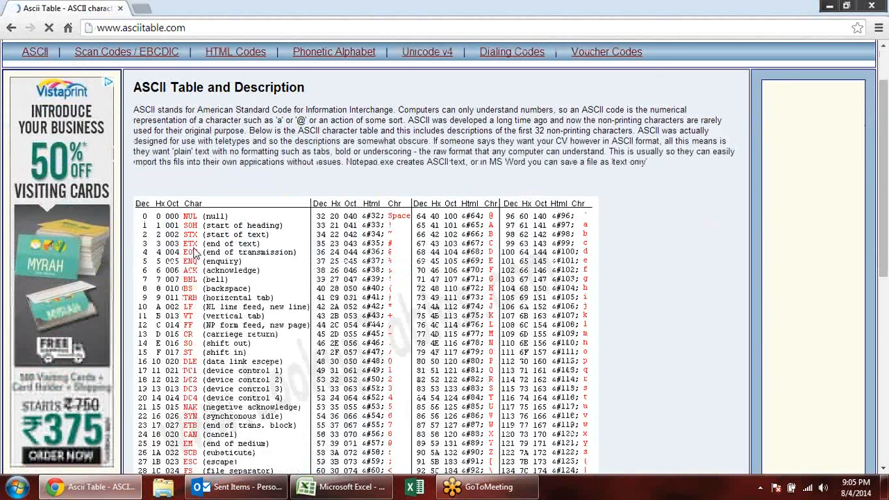
scroll(194, 254, "down", 2)
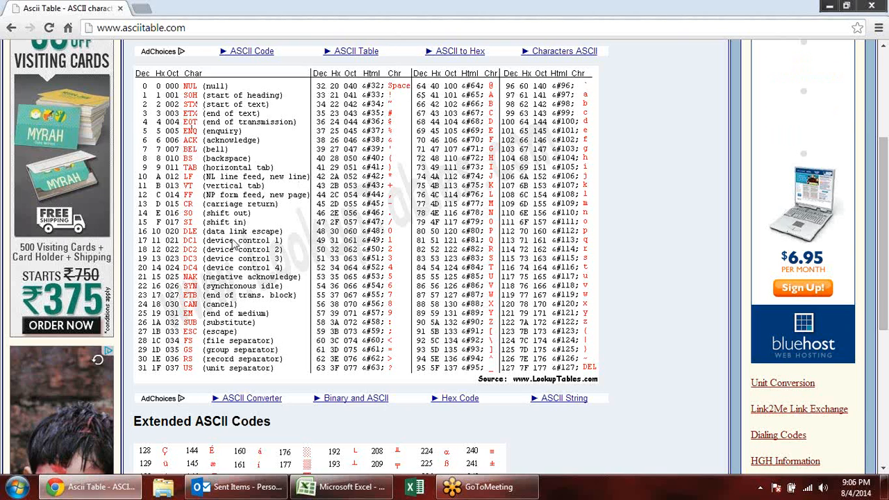
- Return to Excel and enter the formula =CHAR(32) in C2 to produce a space character
key("alt+Tab")
left_click(140, 143)
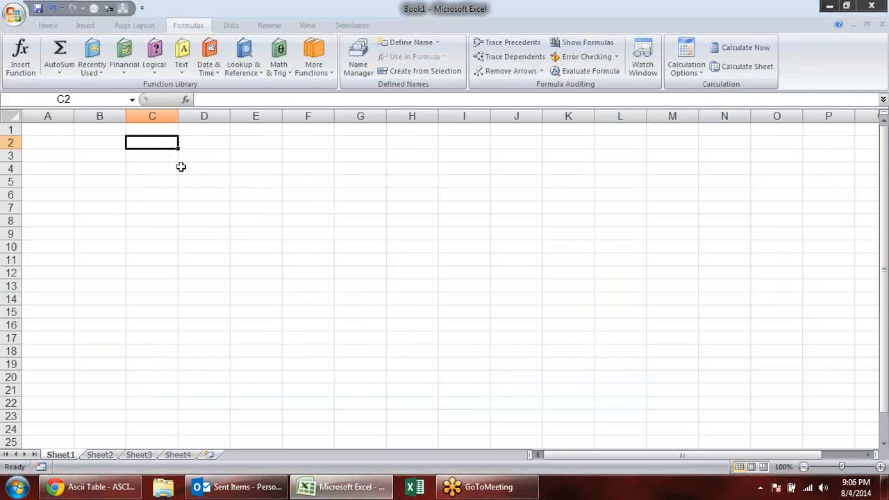
type("=CH")
key("Tab")
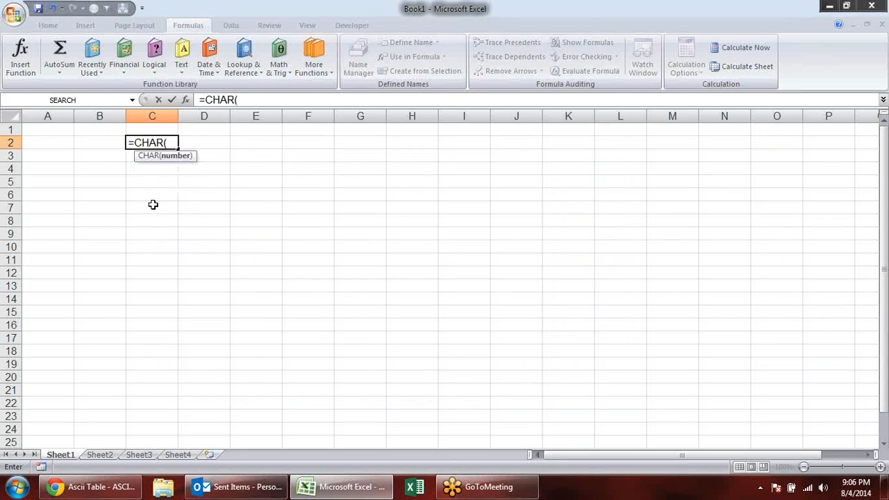
type("32")
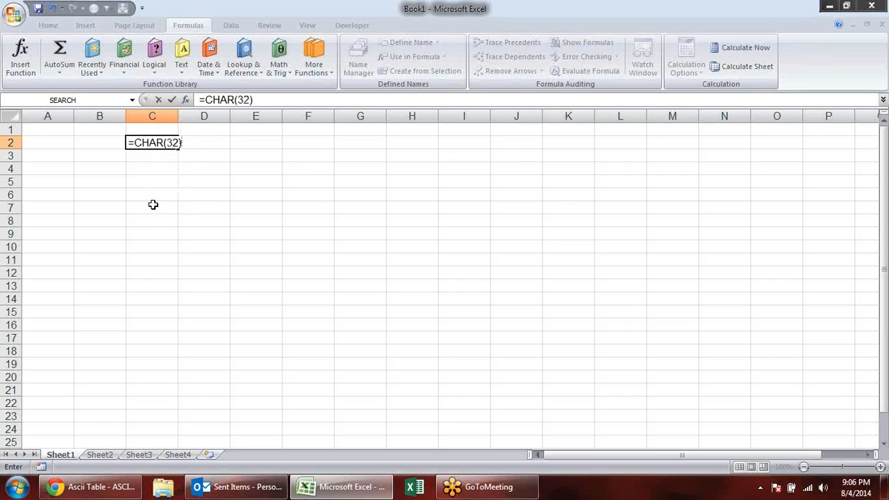
key("Return")
- Enter a person's first name in B2 and the surname in D2, on either side of the CHAR formula
left_click(205, 143)
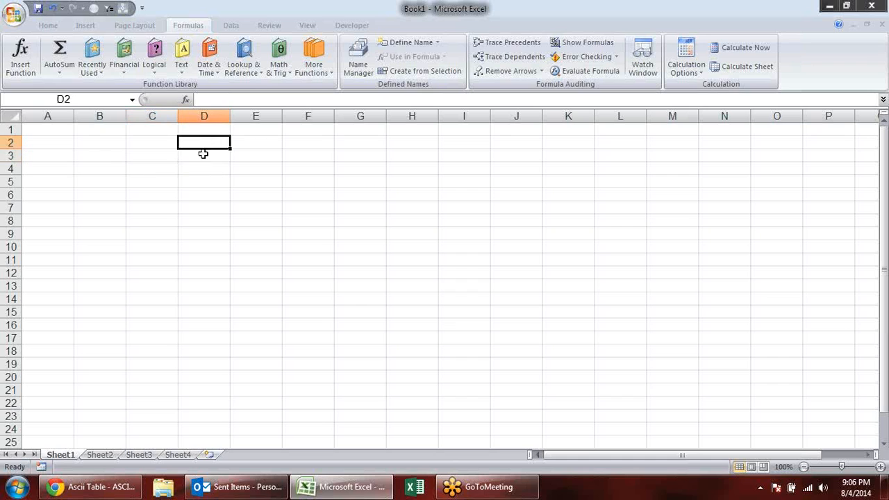
left_click(86, 143)
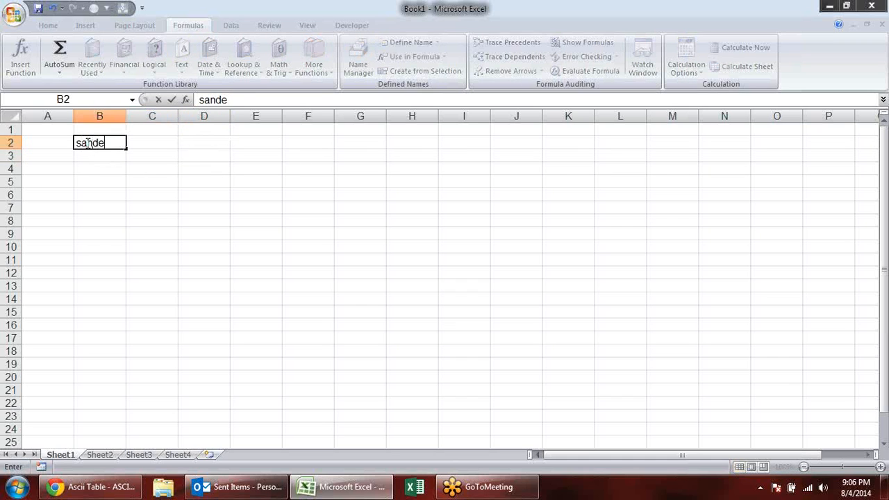
key("Tab")
key("Tab")
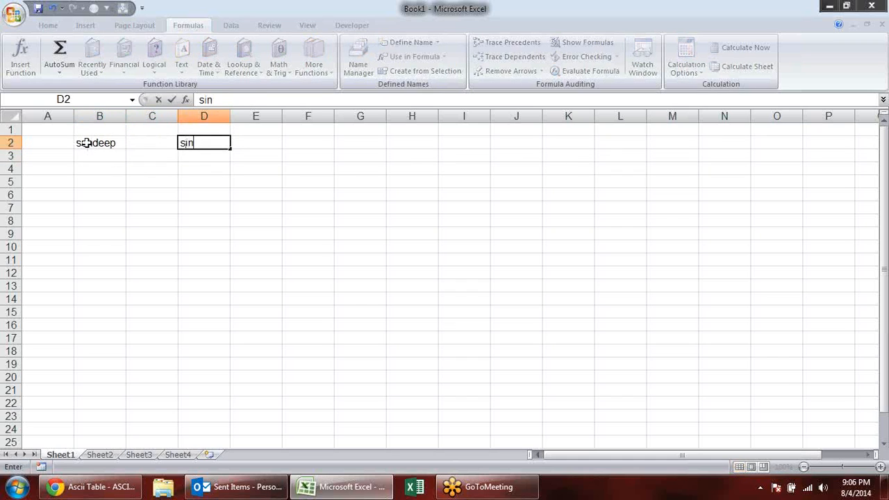
- Join the first name, space and surname in E2 with the formula =B2&C2&D2
key("Tab")
type("=")
key("Left")
key("Left")
key("Left")
type("&")
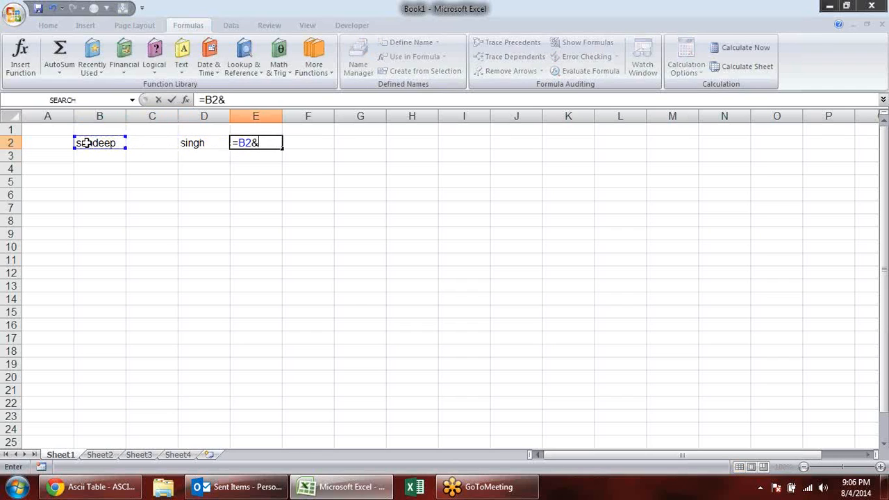
key("Left")
key("Left")
type("&")
key("Left")
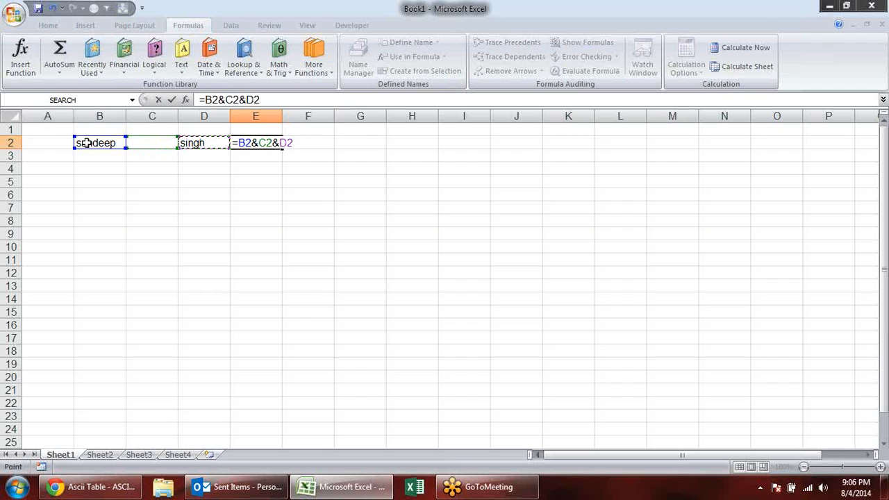
key("Return")
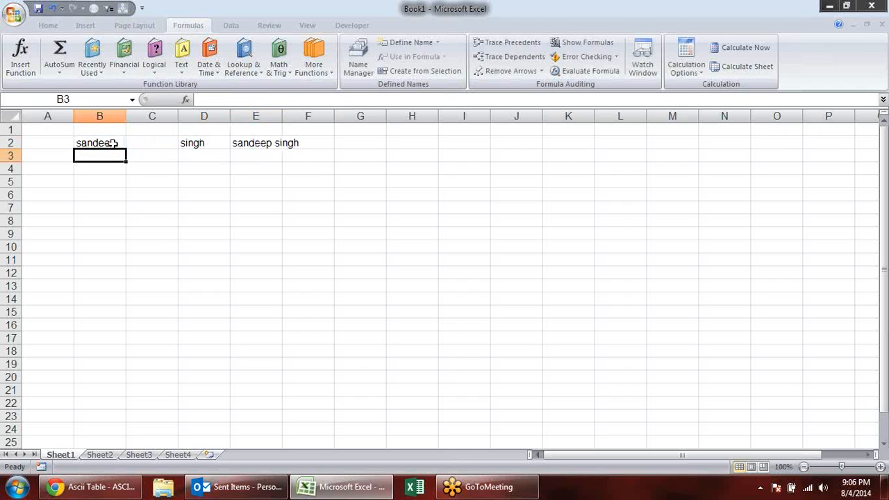
- Delete the contents of B2:F2 and enter a capital A in B2
left_click_drag(90, 143, 289, 144)
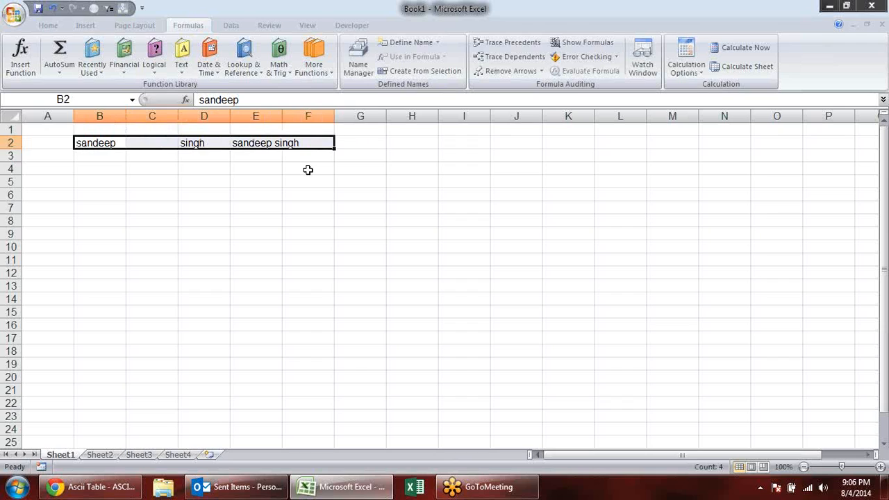
key("Delete")
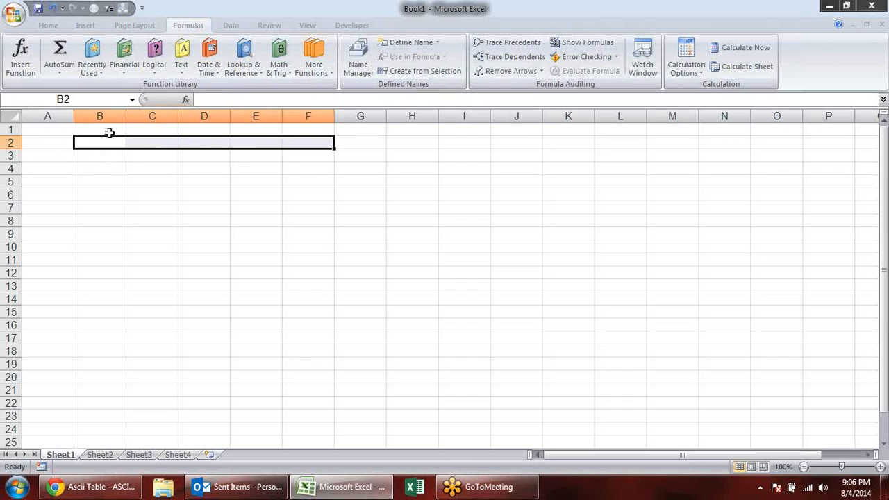
left_click(112, 144)
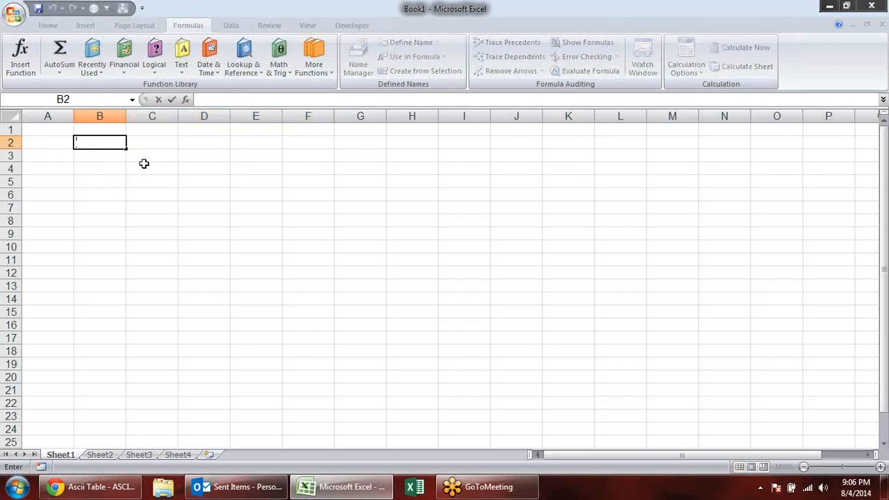
type("A")
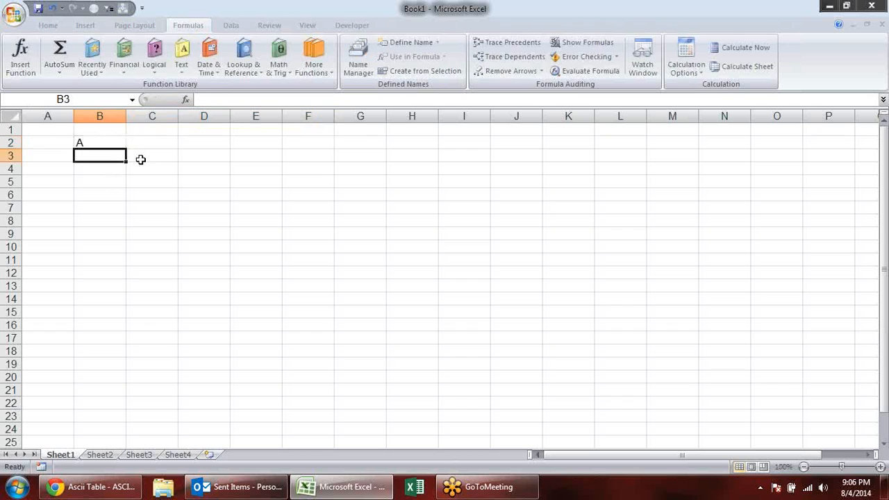
- Enter a CODE formula in C2 that returns the ASCII code of the character in B2
left_click(157, 139)
type("=cd")
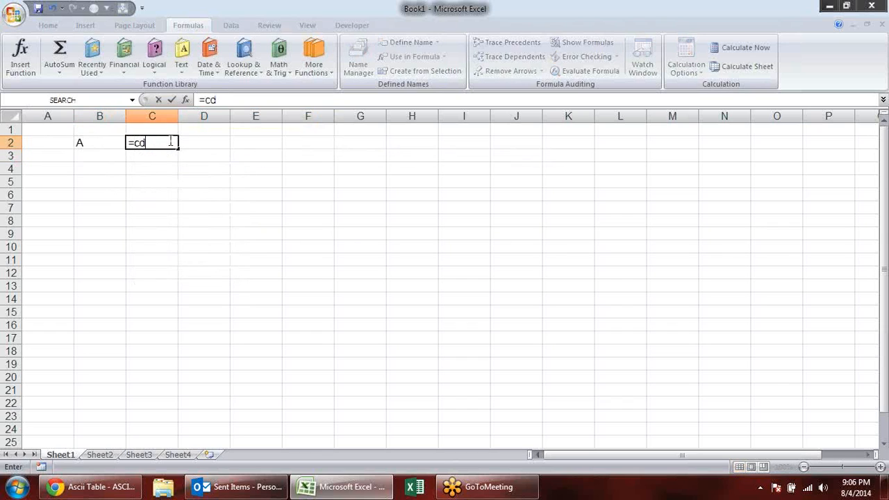
key("BackSpace")
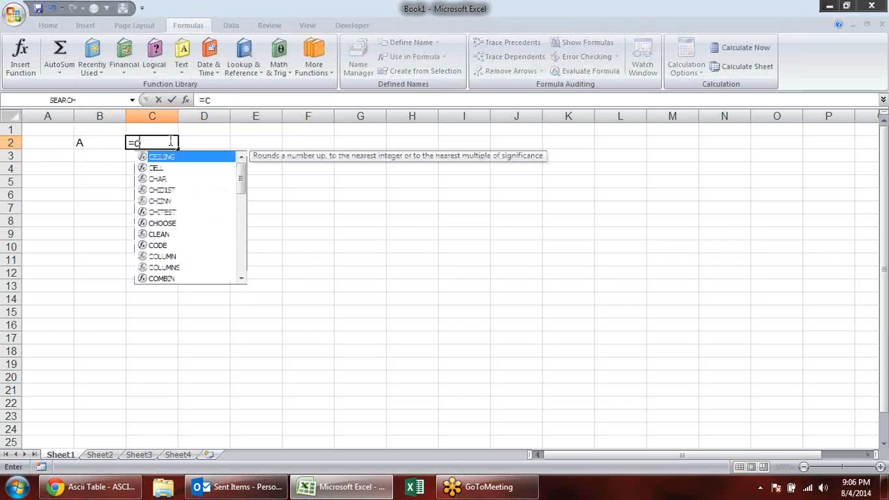
type("o")
key("Tab")
left_click(102, 140)
key("Return")
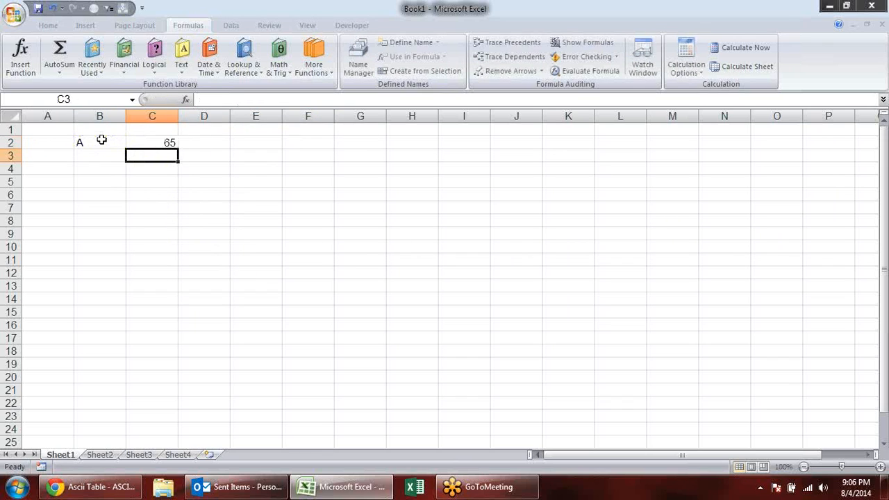
- Test the CODE formula by changing B2 to a lowercase a and to a single space
left_click(85, 141)
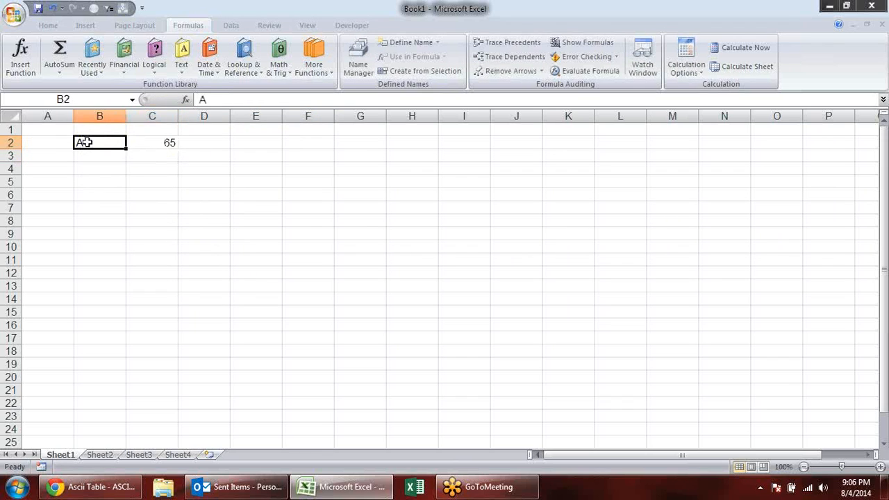
type("a")
key("Return")
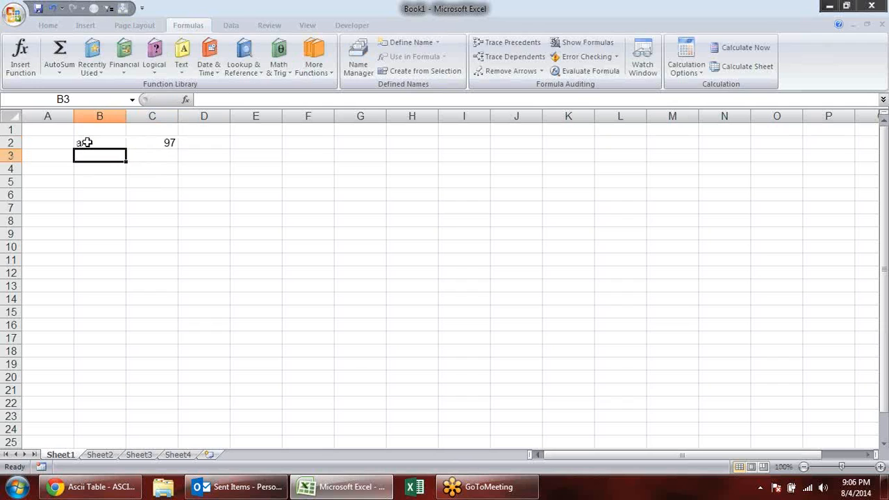
left_click(85, 141)
key("Return")
left_click(87, 141)
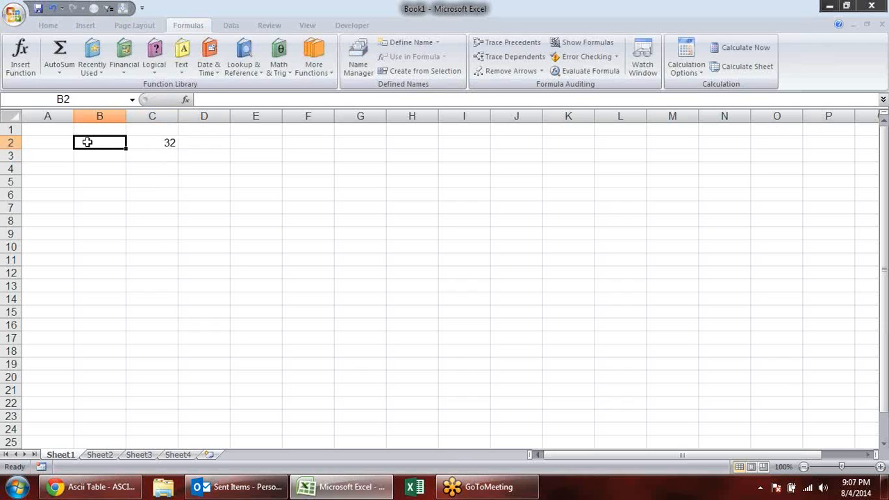
- Replace the space in B2 with a line break to test the CODE formula on it
double_click(87, 142)
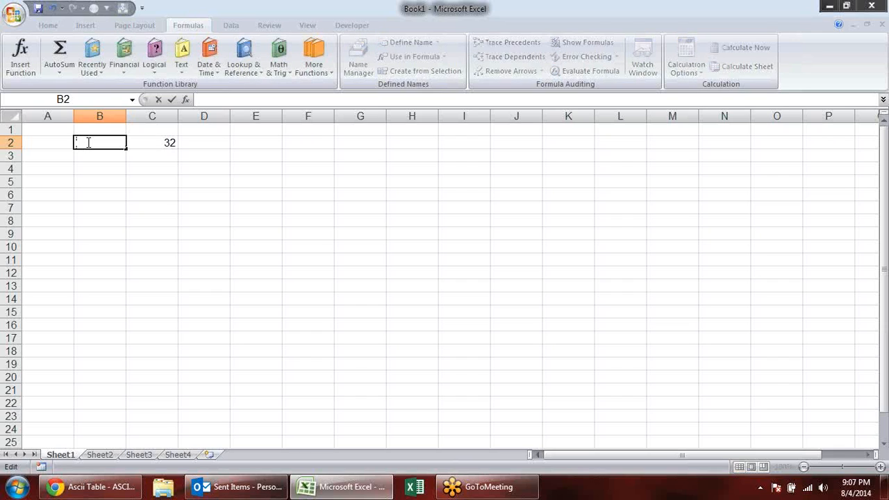
key("alt+Return")
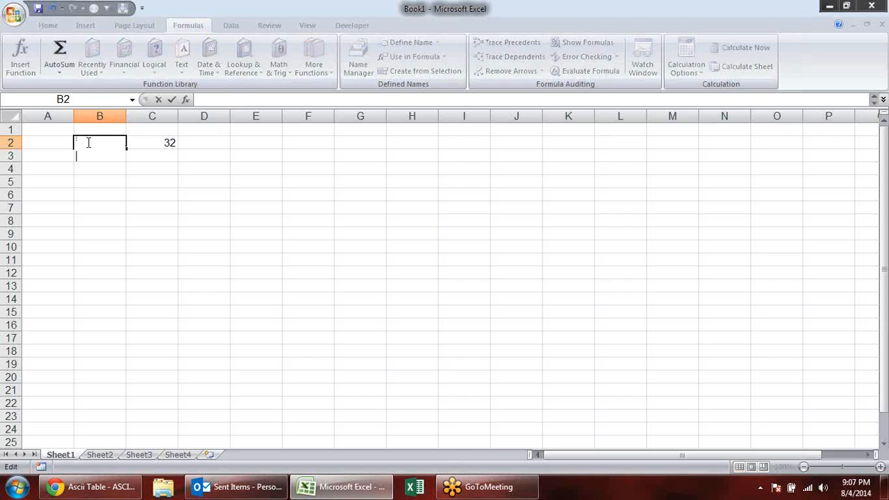
key("Return")
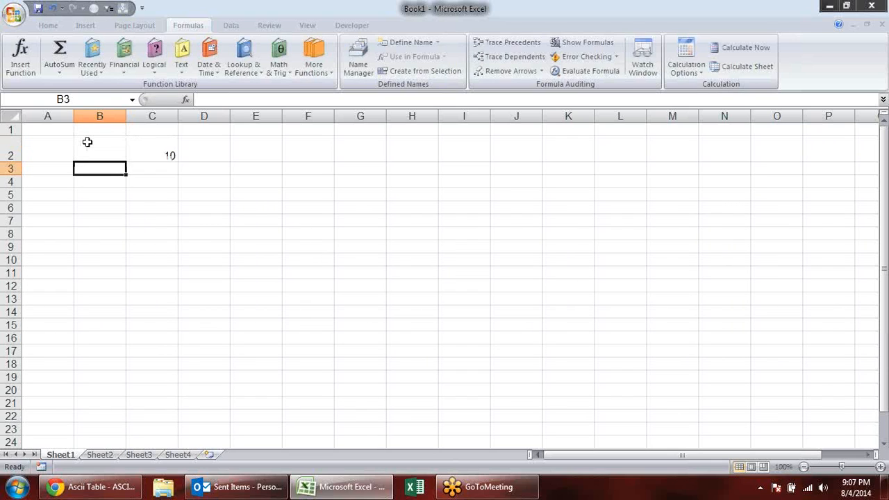
left_click(87, 141)
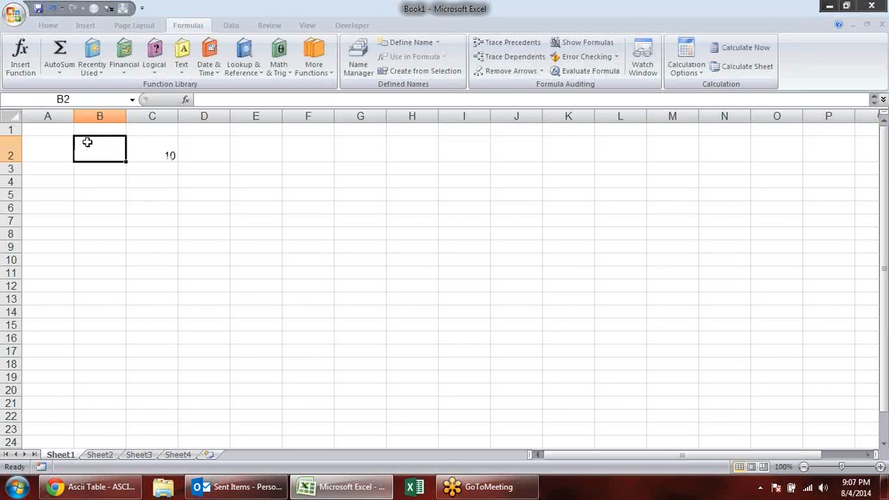
- Delete the whole of row 2 and select the empty cell B2
left_click(10, 146)
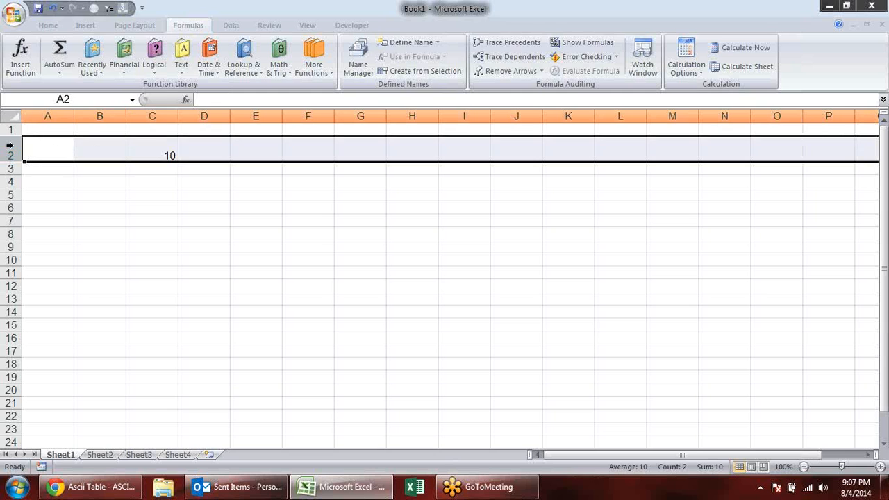
key("alt")
key("e")
key("d")
left_click_drag(136, 192, 135, 181)
left_click(124, 143)
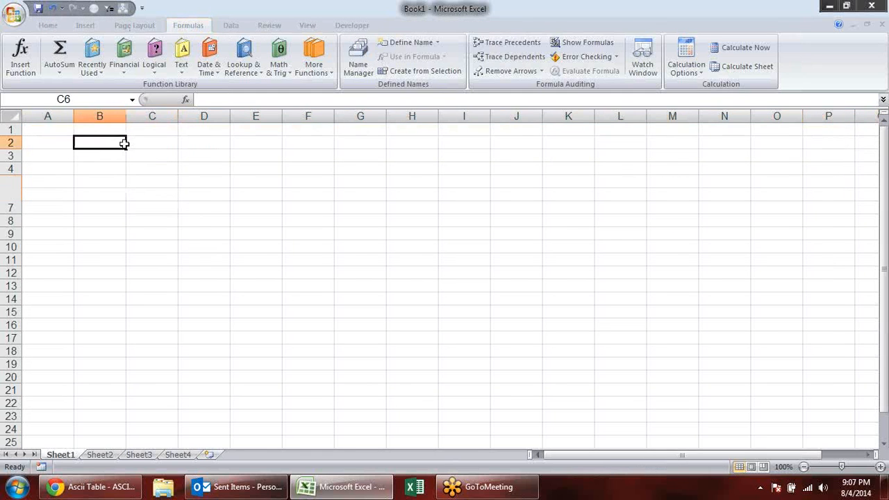
- Enter a REPT formula in C2 that repeats an asterisk 10 times
key("alt+Tab")
key("alt+Tab")
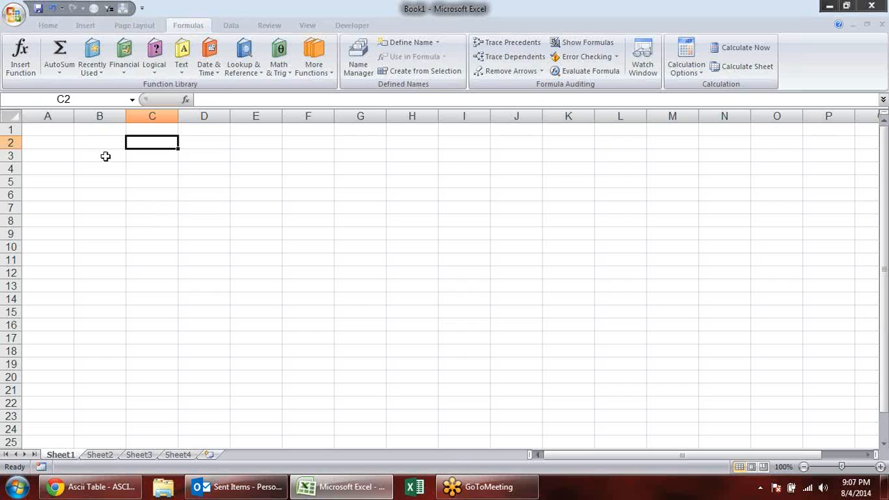
type("=re")
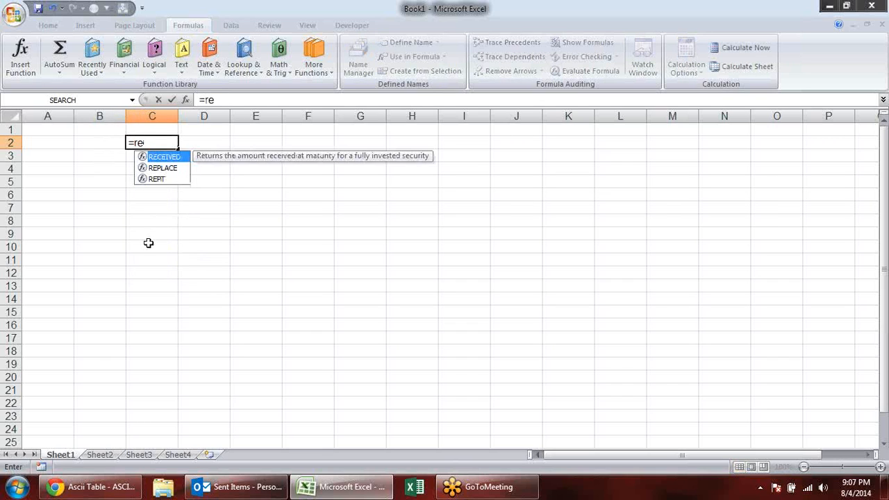
key("Down")
key("Down")
key("Tab")
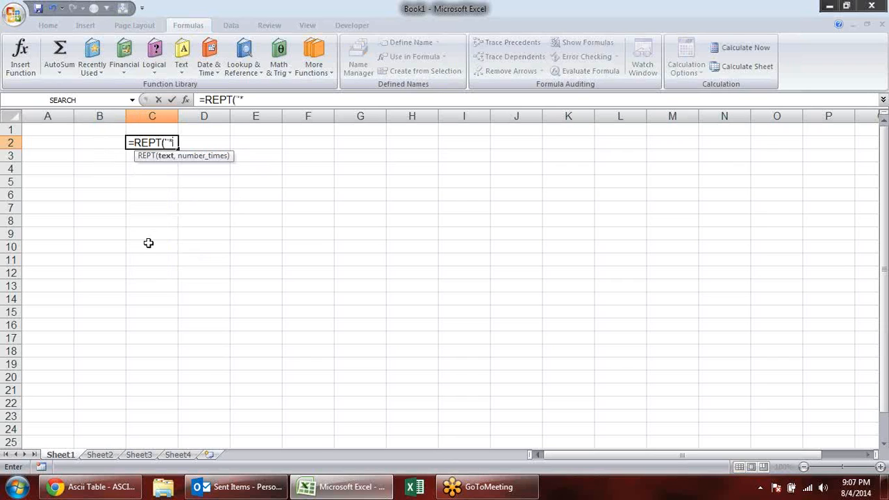
type("\"*\",")
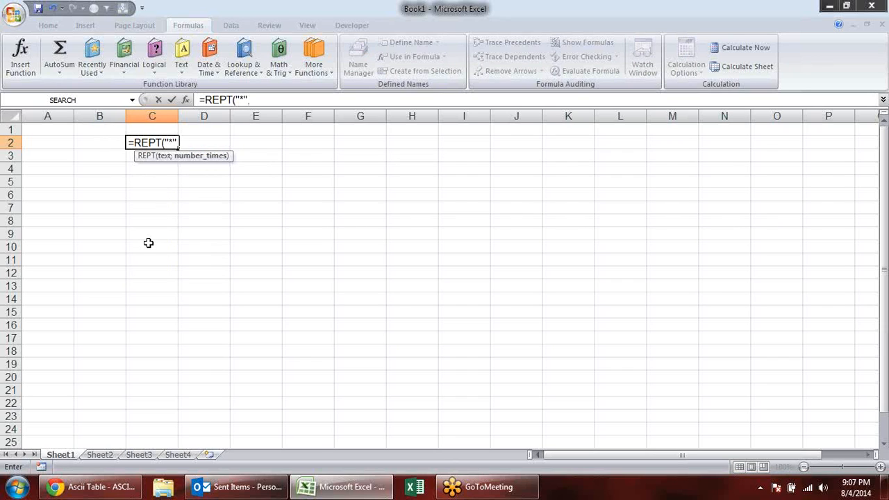
type("10")
key("Return")
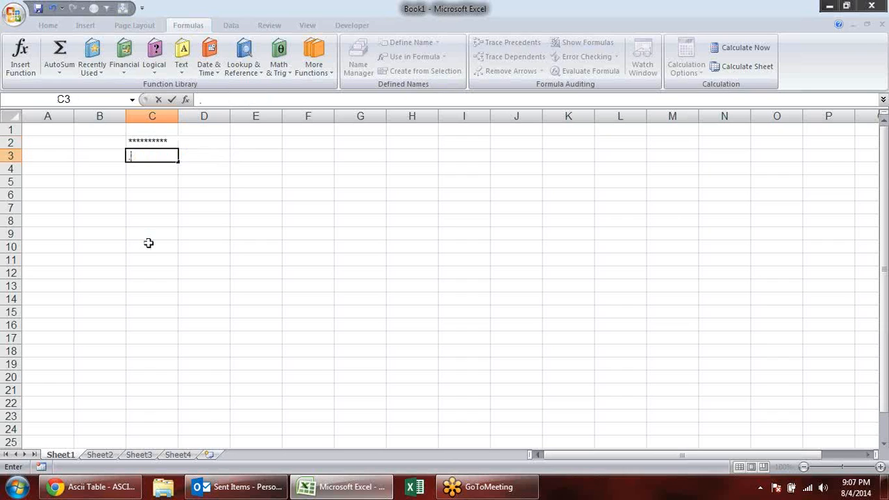
type(".")
key("Escape")
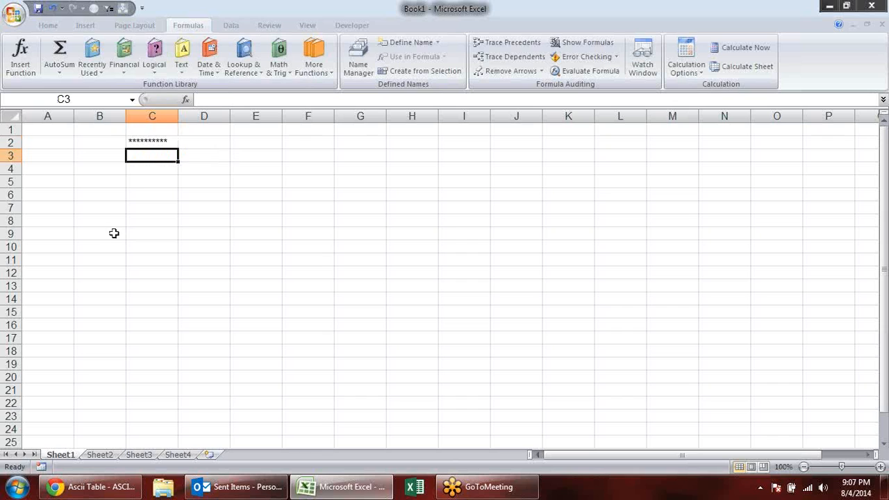
- Fill B2:B20 with the number series 1 to 19
left_click(113, 141)
type("1 2 3 4 5 6")
key("Return")
left_click_drag(113, 142, 117, 382)
- Change C2's REPT formula so the repeat count comes from cell B2 instead of the fixed number
left_click(170, 142)
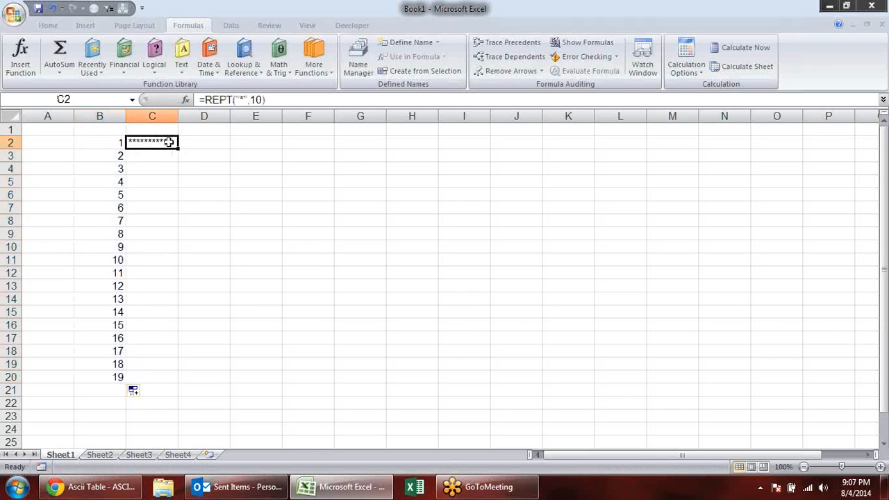
key("F2")
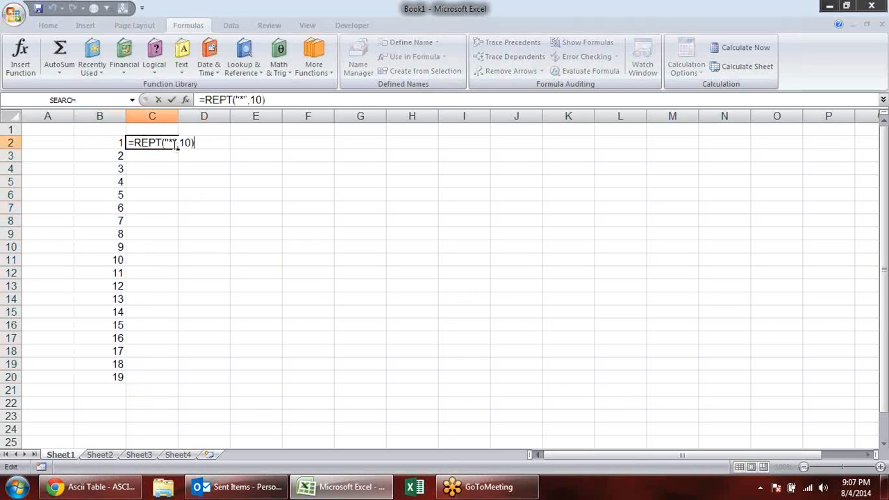
left_click(191, 143)
key("BackSpace")
key("BackSpace")
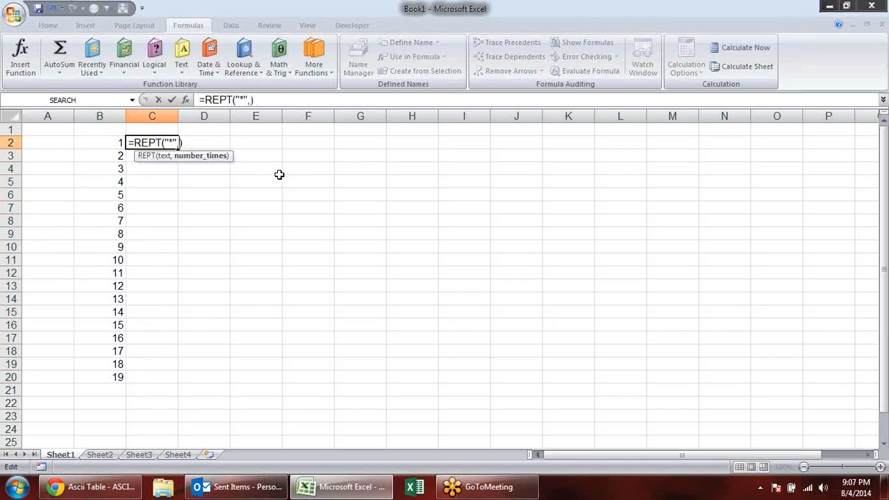
left_click(115, 143)
key("Return")
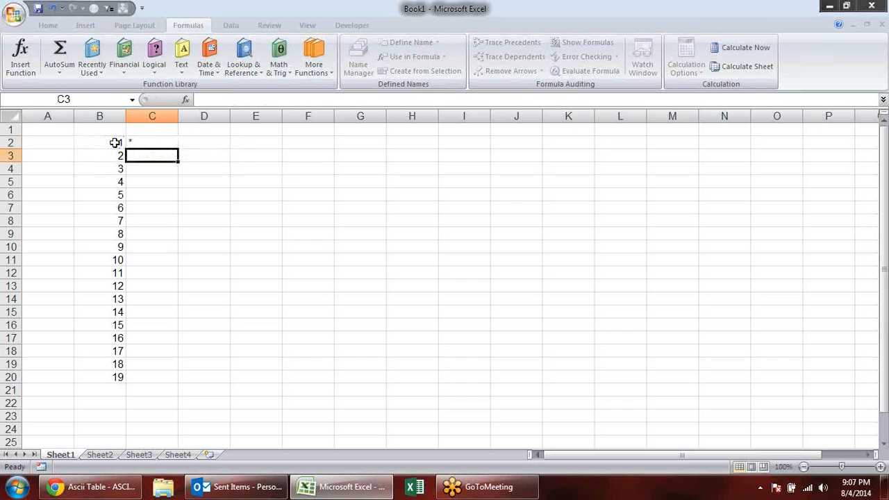
- Copy the REPT formula in C2 down to C20 and fit column C's width to its contents
left_click(170, 146)
left_click_drag(178, 155, 168, 382)
left_click(308, 259)
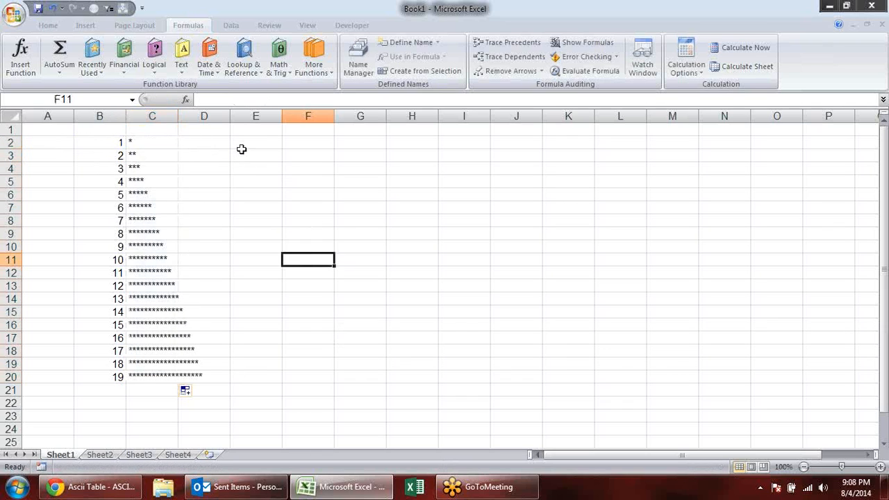
double_click(179, 111)
- Test the REPT formulas by changing B2 to 10 and B3 to 12
left_click(102, 145)
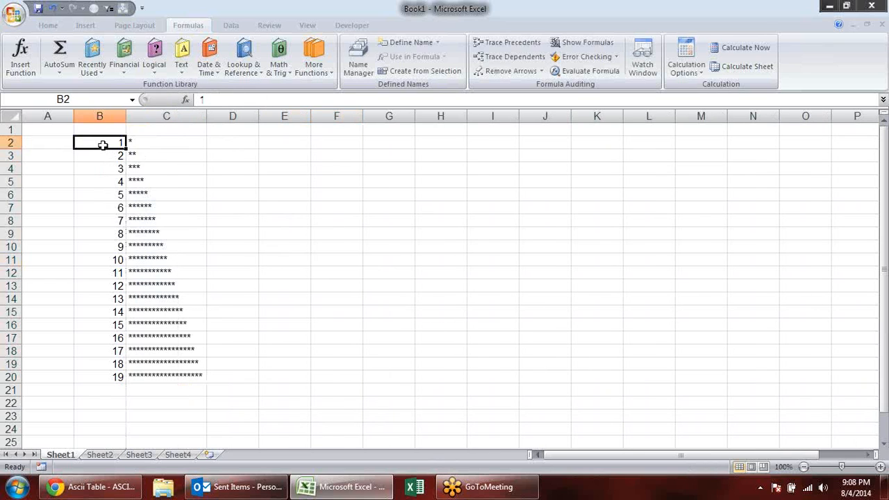
type("10")
key("Return")
type("12")
key("Return")
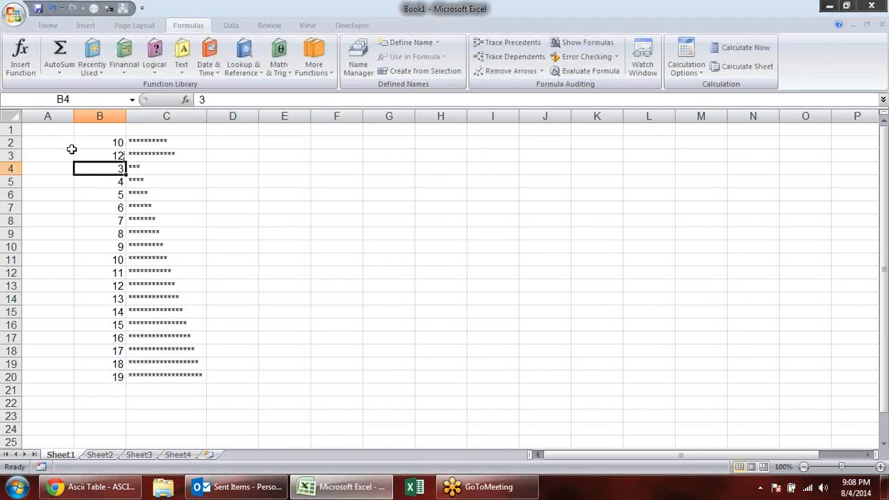
- Replace the asterisk in C2's REPT formula with a vertical bar and copy the formula down to C20
left_click(192, 140)
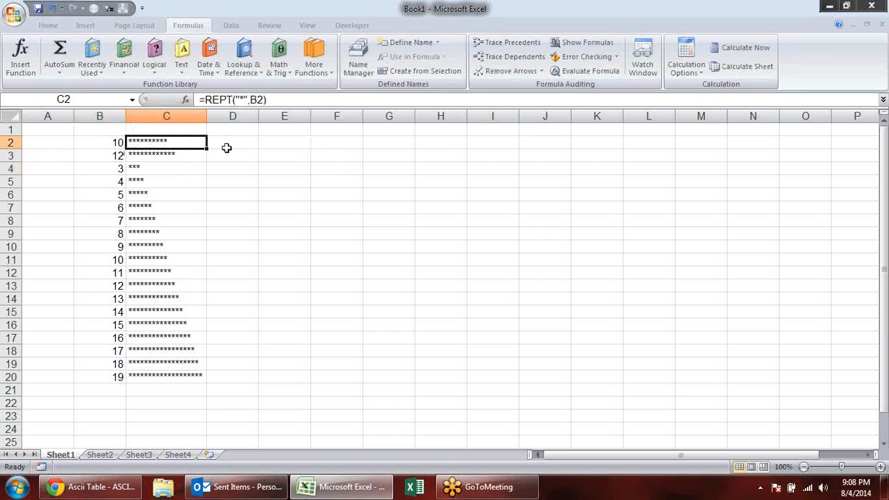
left_click(243, 99)
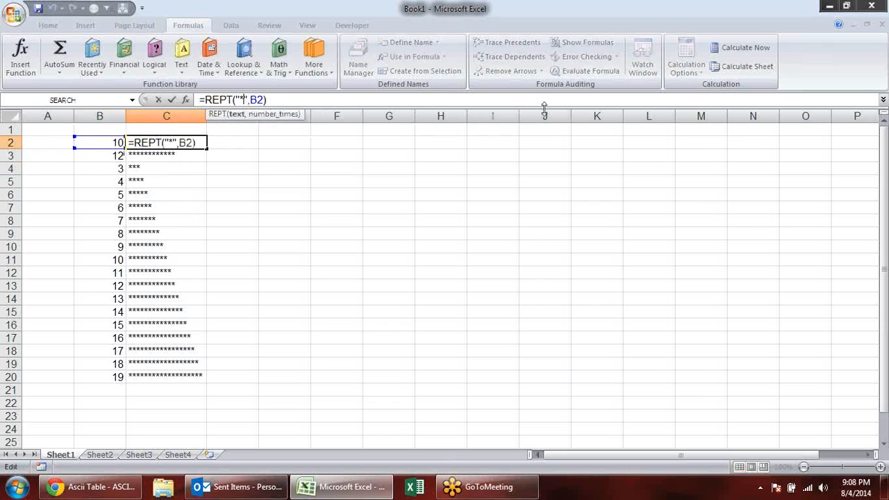
key("BackSpace")
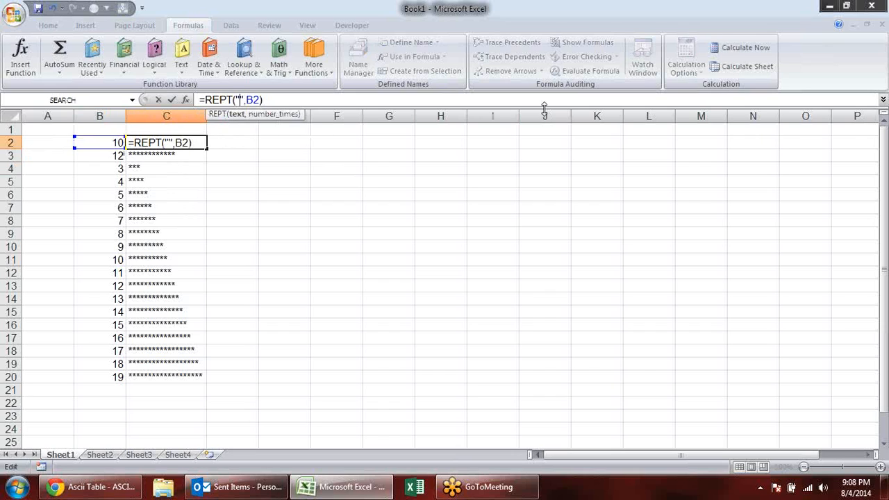
type("|")
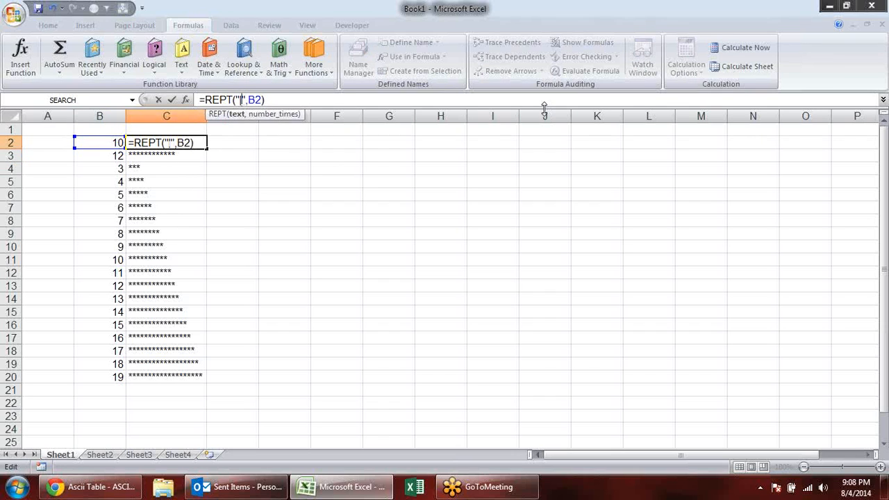
key("Return")
left_click(201, 141)
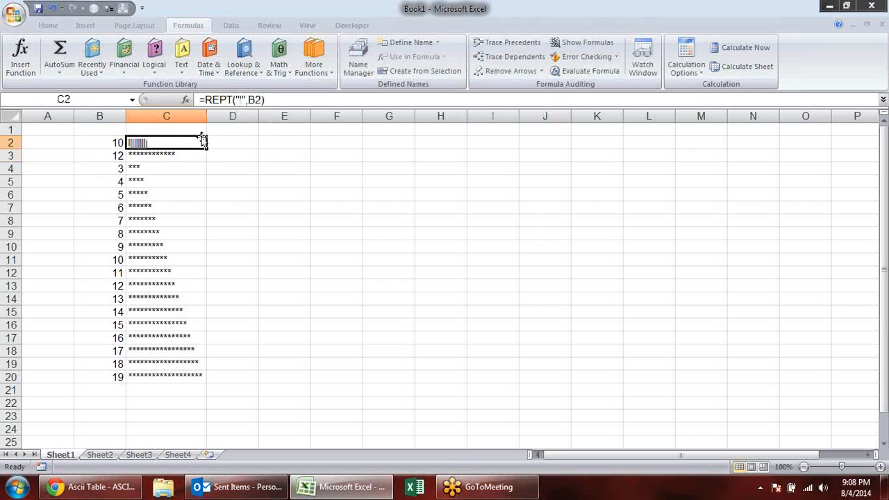
double_click(206, 148)
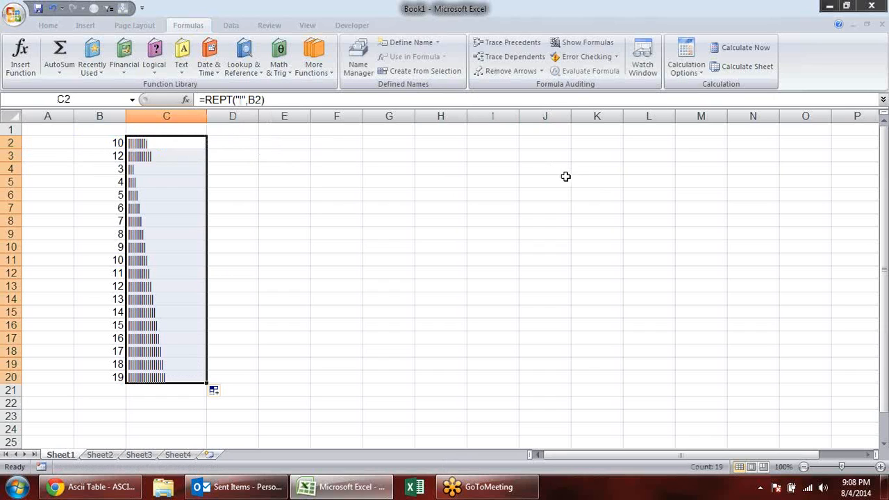
left_click(337, 195)
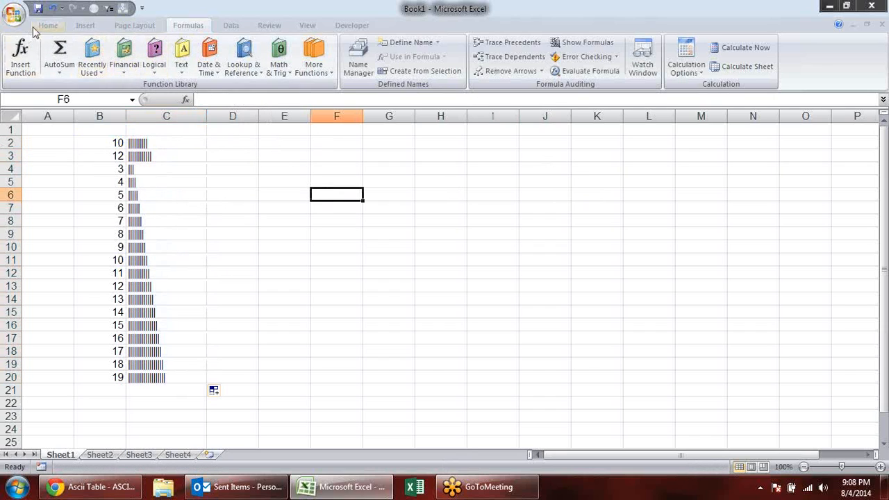
left_click(44, 26)
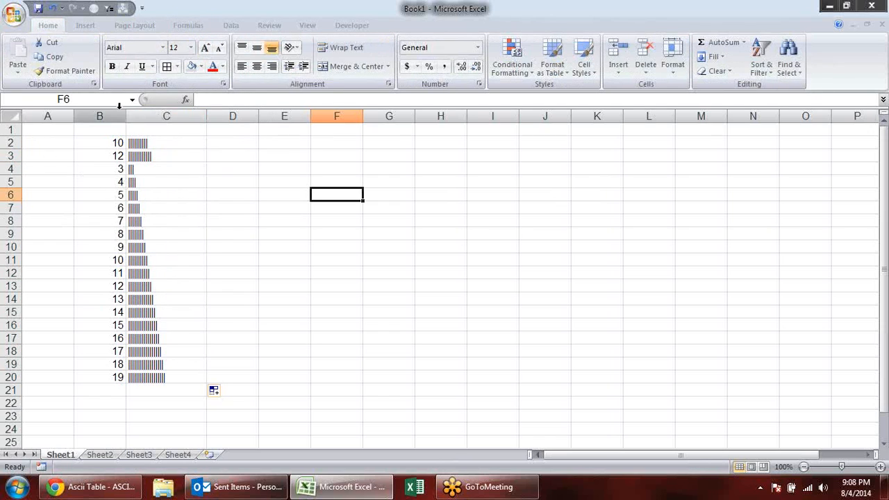
left_click_drag(147, 146, 153, 374)
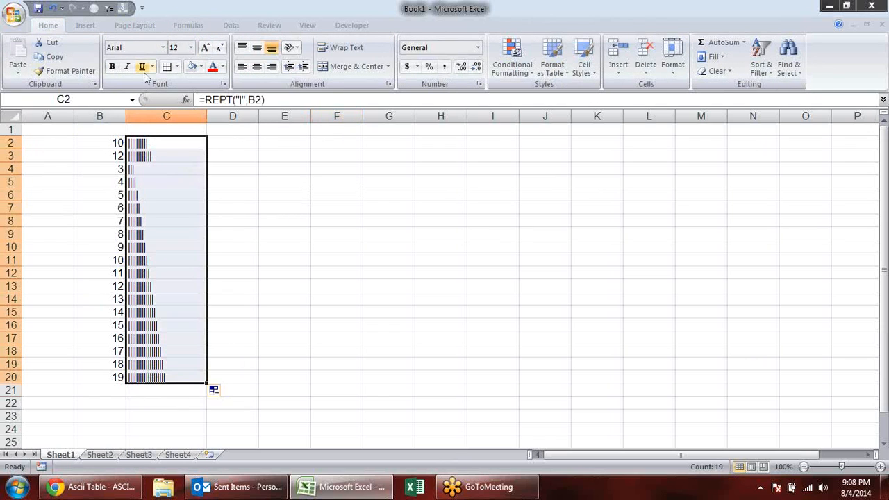
left_click(164, 47)
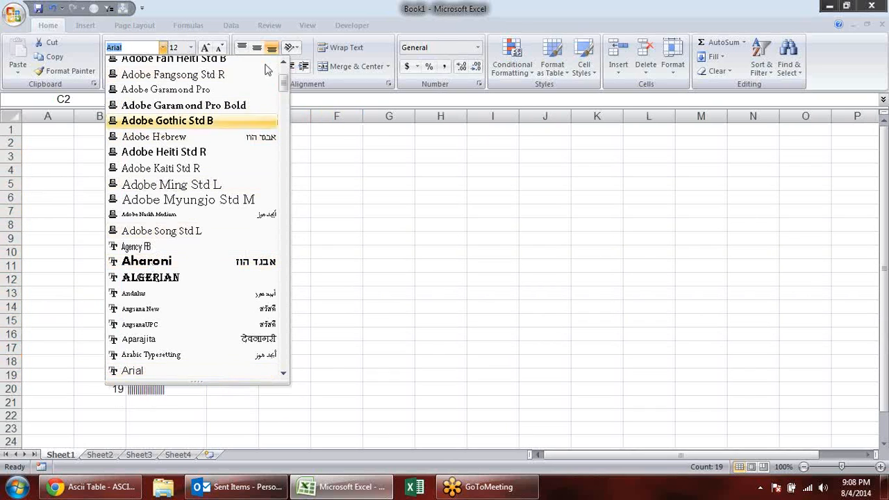
left_click(408, 186)
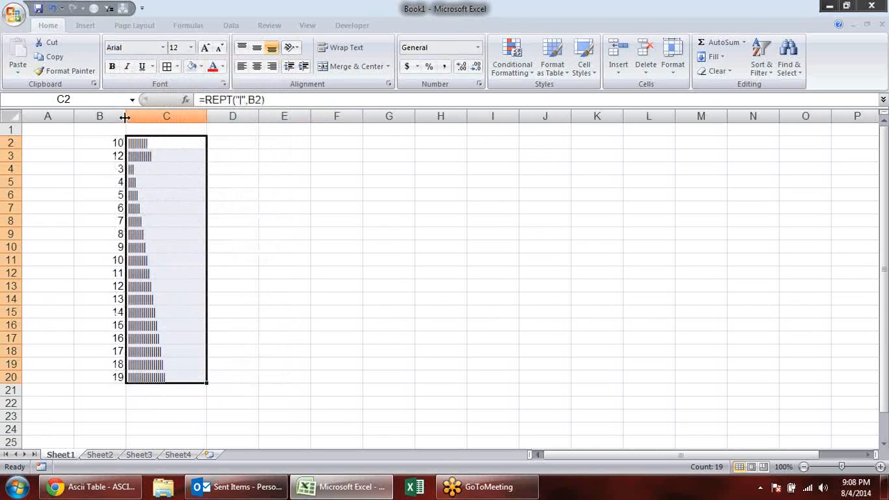
- Move the numbers and REPT bars in B2:C20 to the range starting at H2
left_click_drag(118, 143, 154, 377)
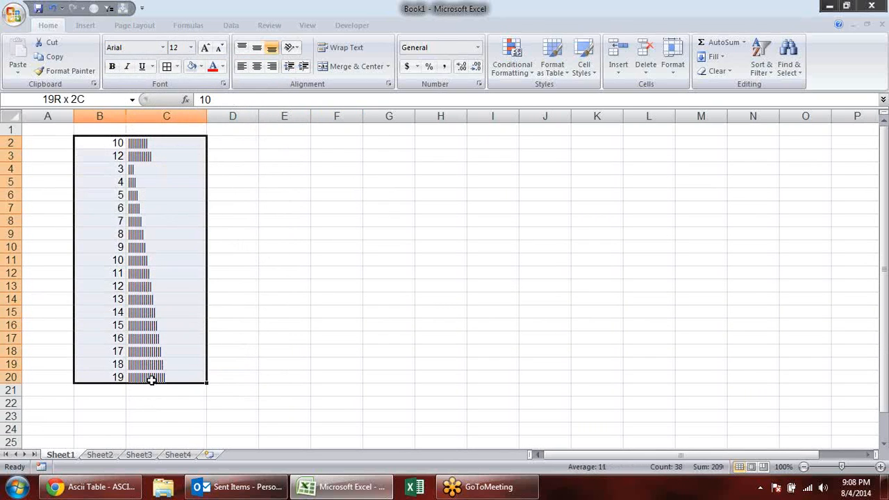
key("ctrl+c")
left_click(439, 143)
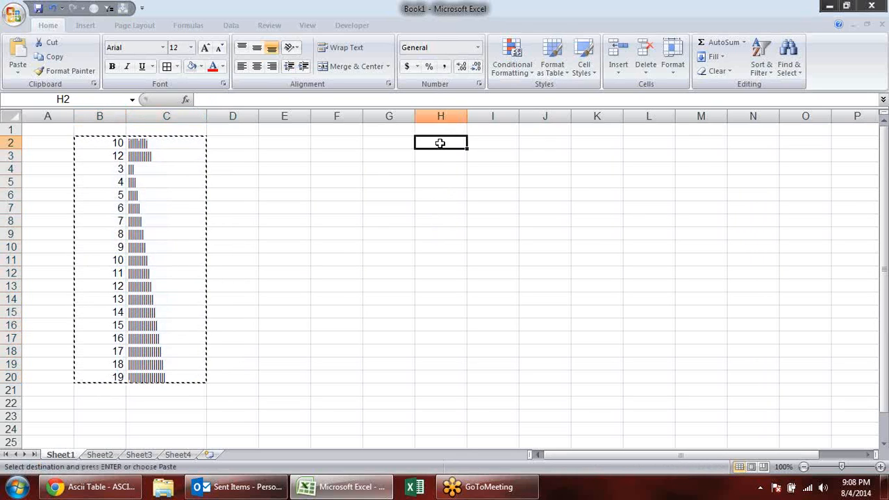
key("ctrl+v")
- Preview fonts on the REPT bars in I2:I20, apply Britannic Bold, and set their font colour to a dark teal theme colour
left_click_drag(491, 143, 494, 377)
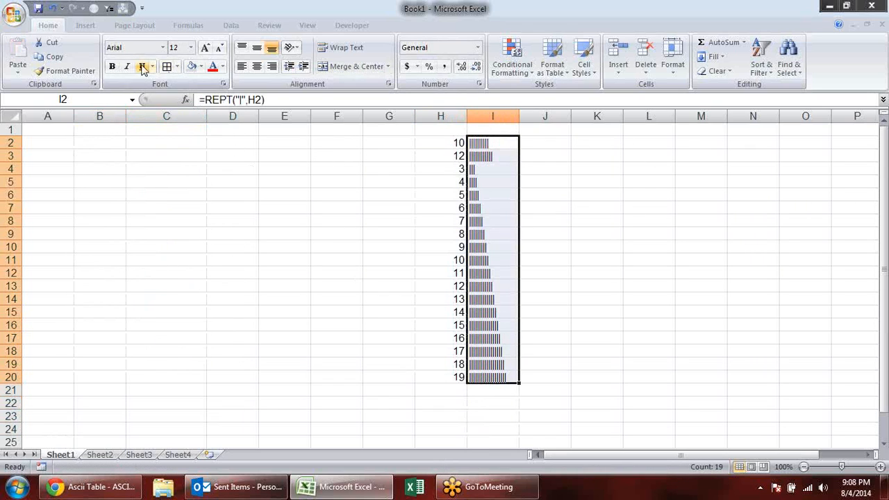
left_click(163, 47)
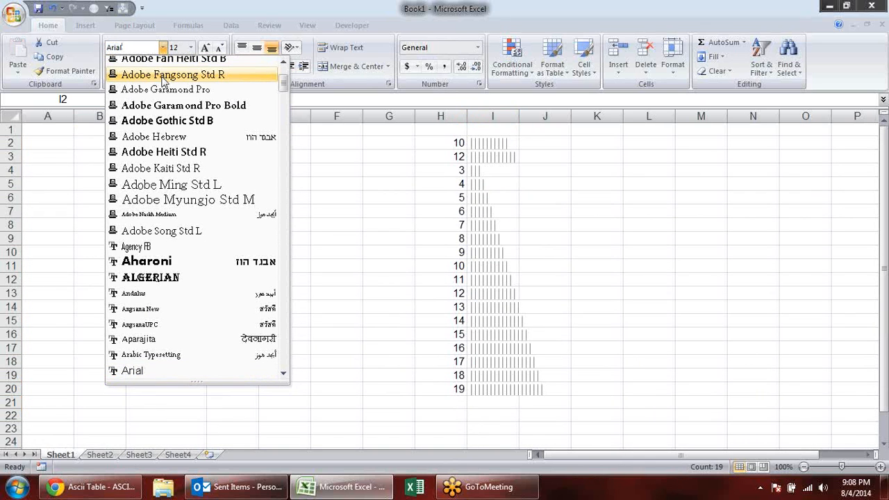
key("Down")
key("Down")
key("Down")
key("Down")
key("Down")
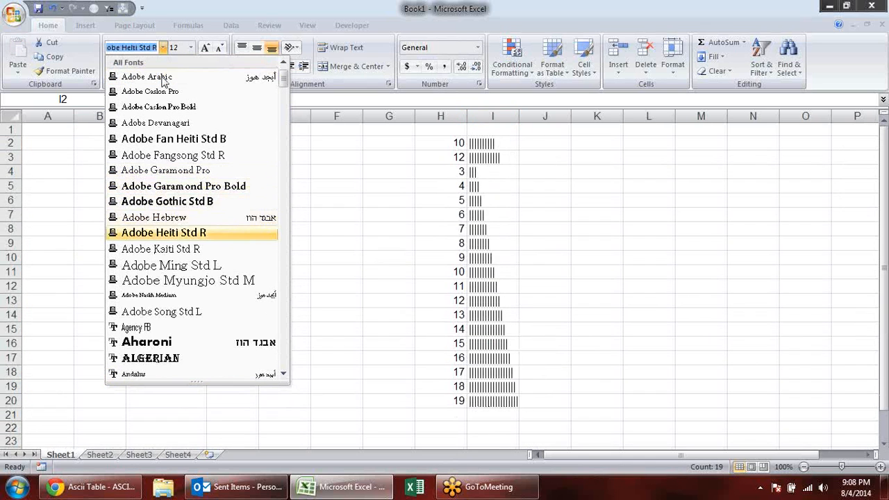
key("Down")
key("Down")
key("Down")
key("Down")
key("Down")
key("Down")
key("Down")
key("Down")
key("Down")
key("Down")
key("Down")
key("Down")
key("Down")
key("Down")
key("Down")
key("Down")
key("Down")
key("Down")
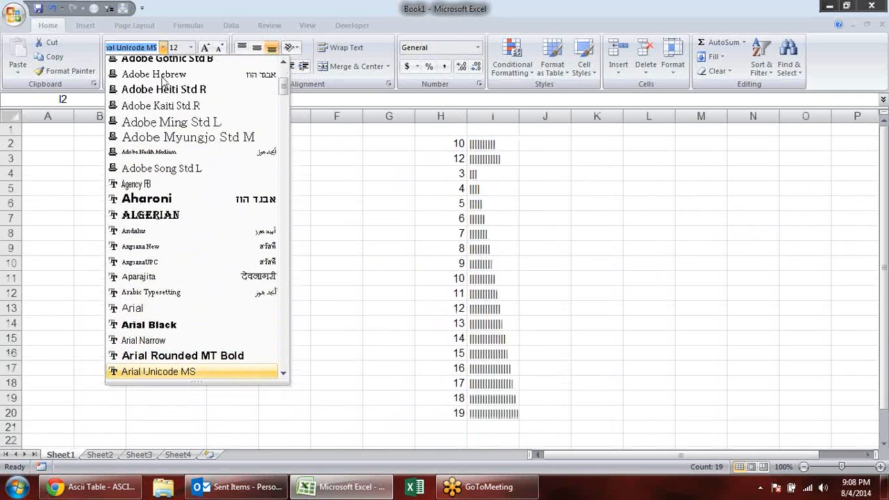
key("Down")
key("Down")
key("Down")
key("Down")
key("Down")
key("Down")
key("Down")
key("Down")
key("Down")
key("Down")
key("Down")
key("Down")
key("Down")
key("Down")
key("Down")
key("Down")
key("Down")
key("Down")
key("Down")
key("Down")
key("Down")
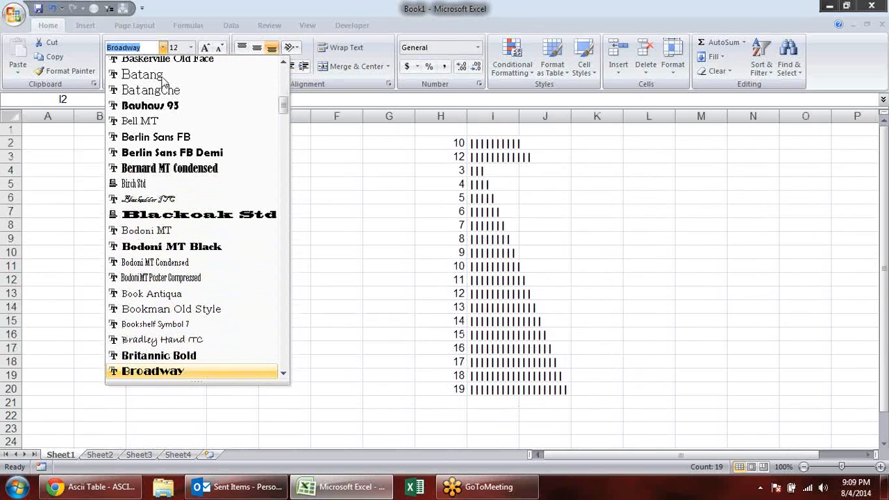
key("Up")
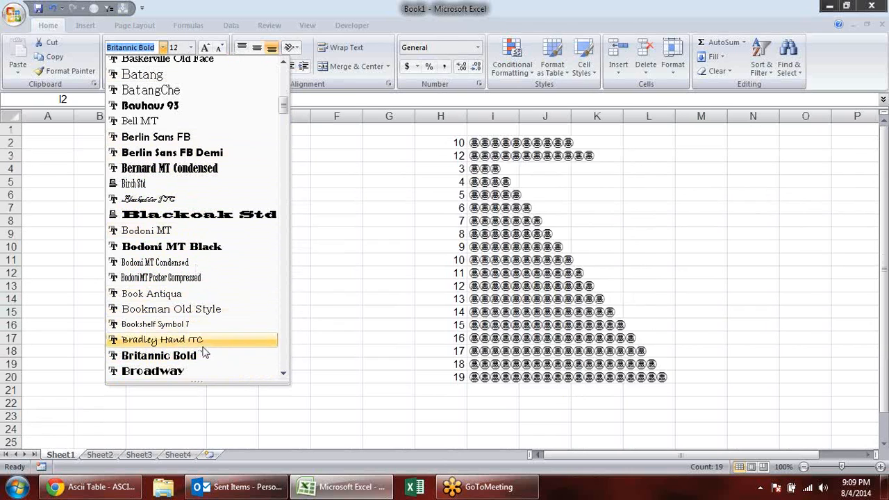
left_click(236, 356)
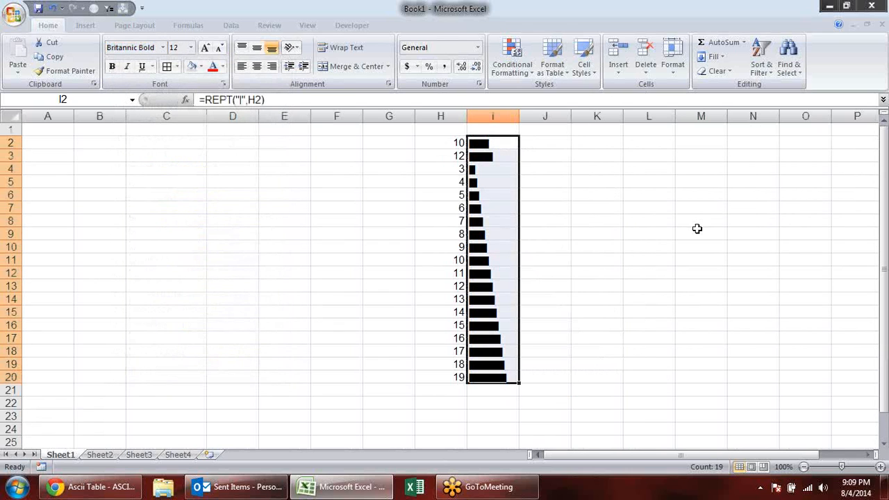
left_click(222, 66)
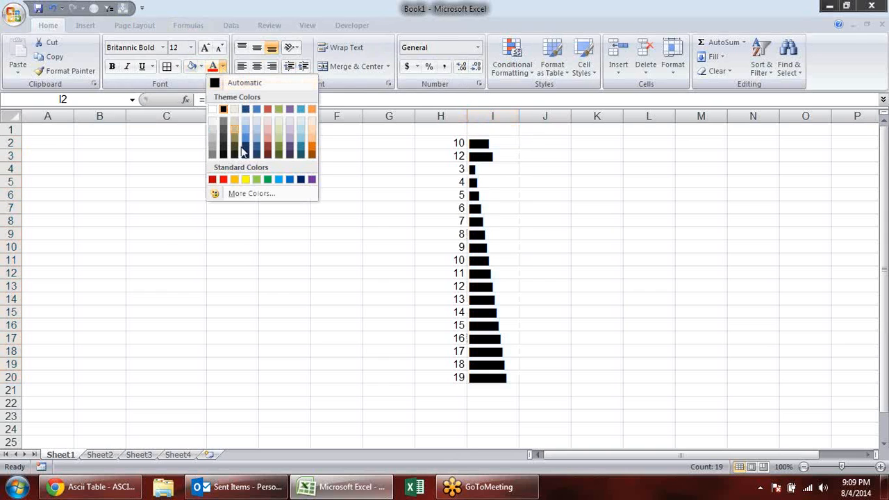
left_click(301, 150)
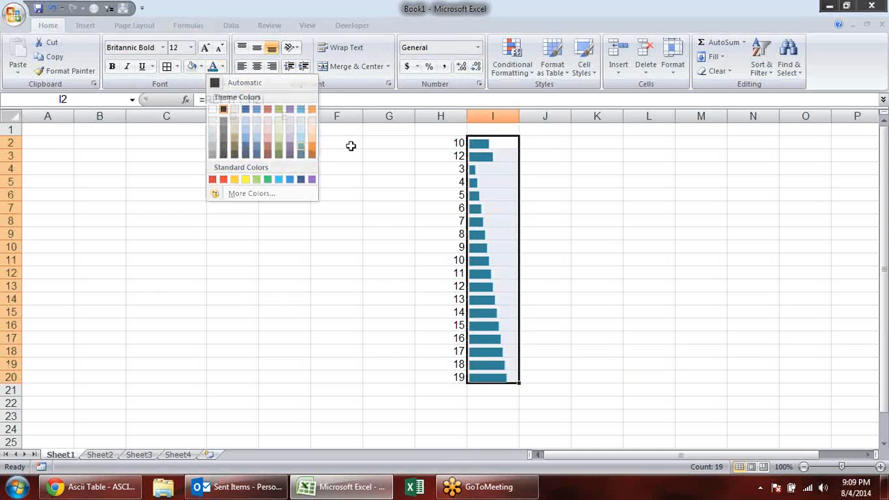
left_click(706, 197)
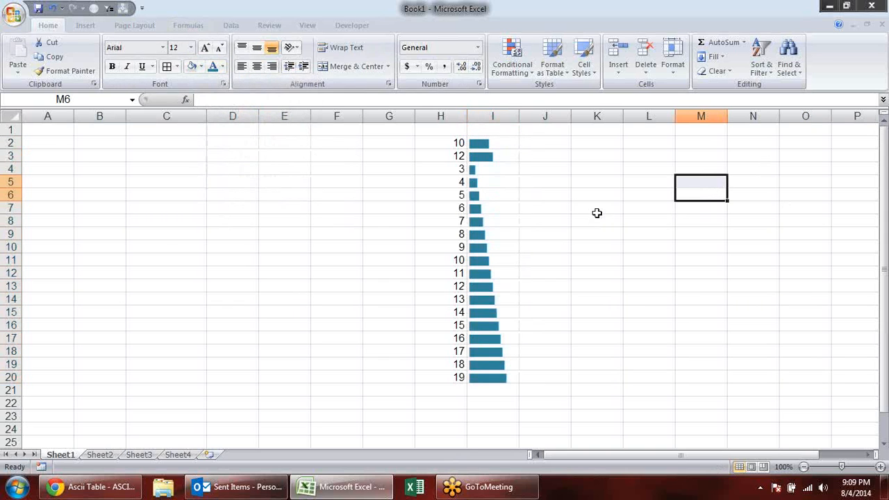
left_click(412, 483)
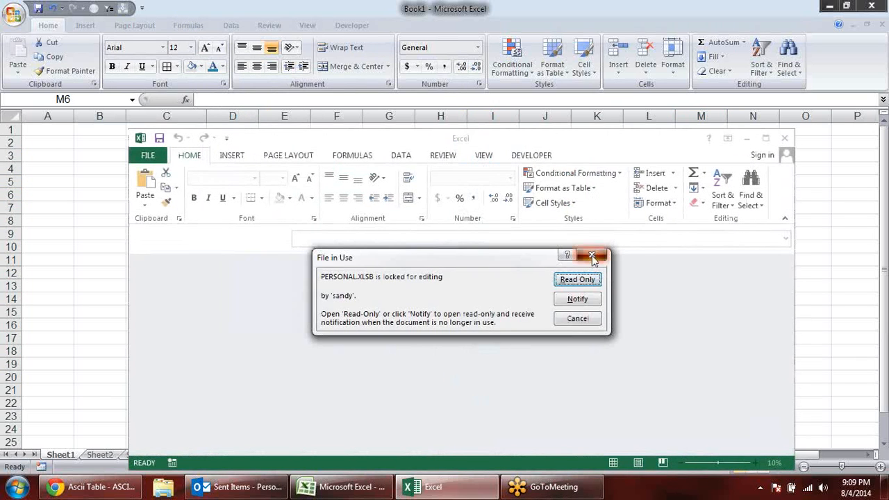
left_click(602, 255)
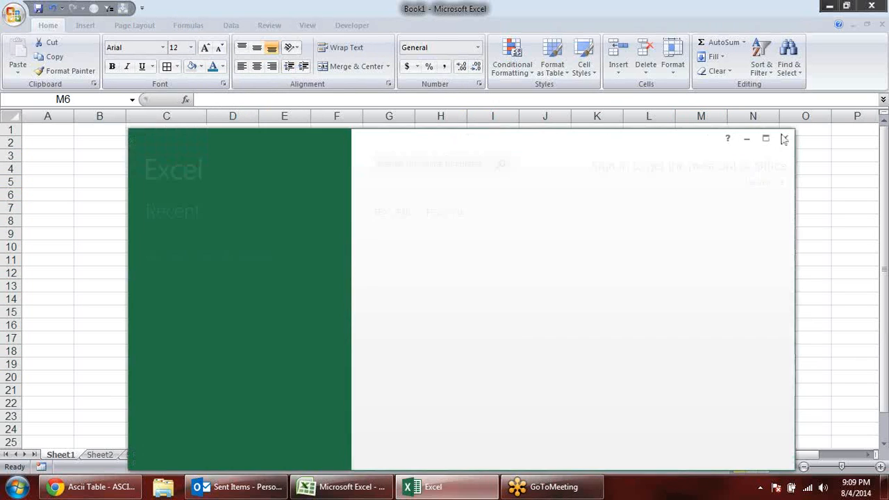
left_click(784, 139)
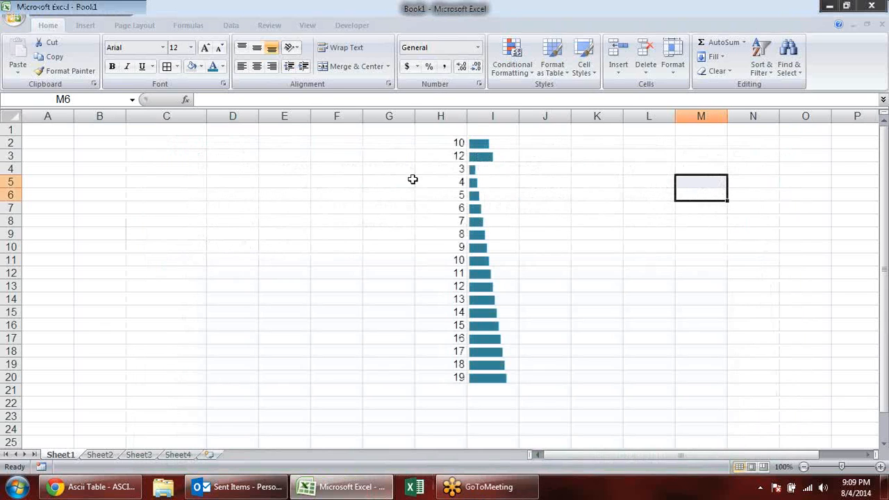
- Copy the numbers in H2:H20 to the range starting at C3
left_click(552, 206)
left_click_drag(440, 145, 438, 382)
key("ctrl+c")
left_click(155, 152)
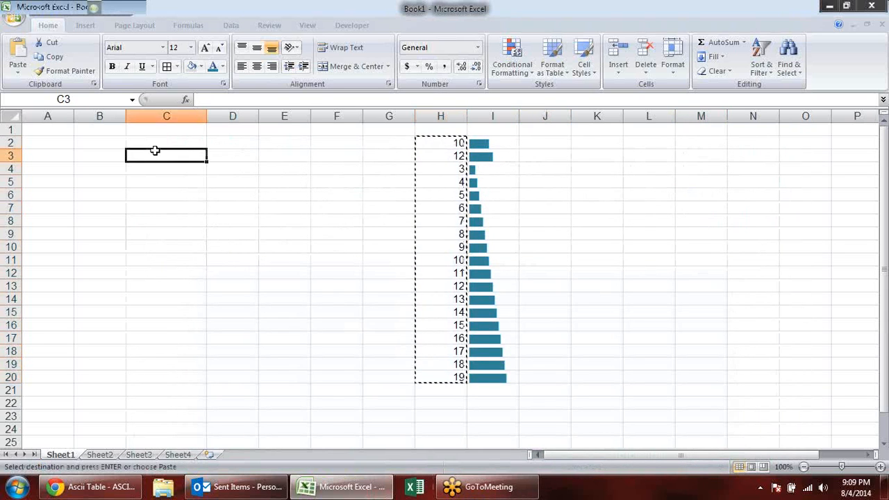
key("Return")
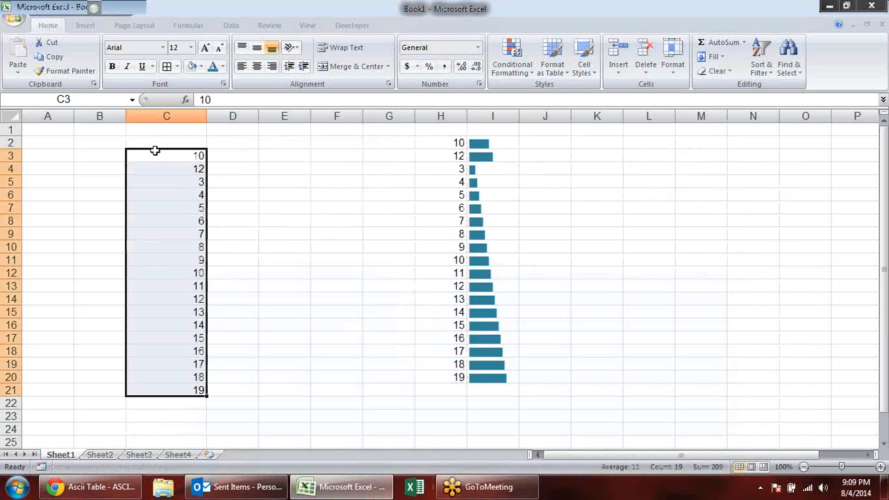
- Apply blue data bar conditional formatting to C3:C21 and narrow column C to see the bars rescale
left_click(532, 72)
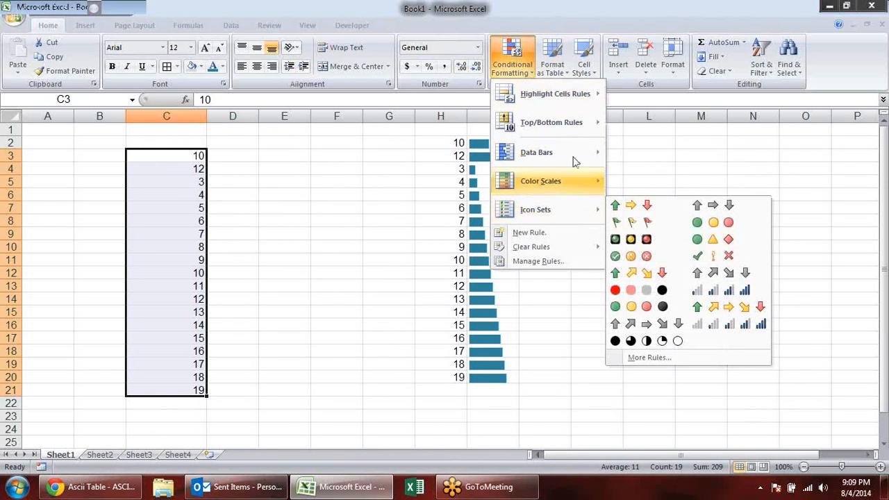
mouse_move(595, 154)
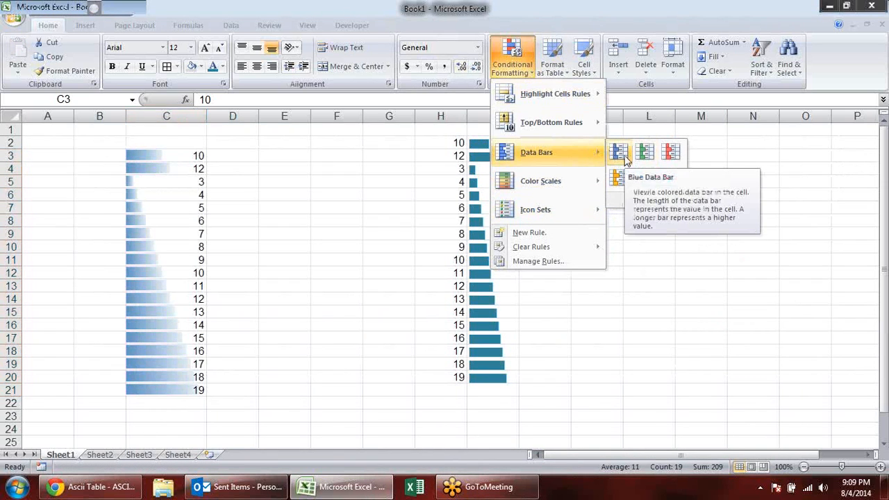
left_click(620, 154)
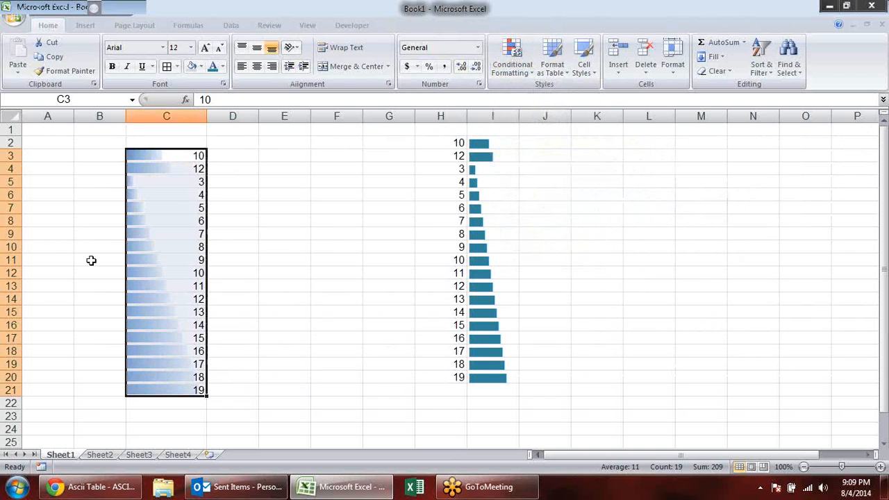
left_click_drag(365, 209, 326, 209)
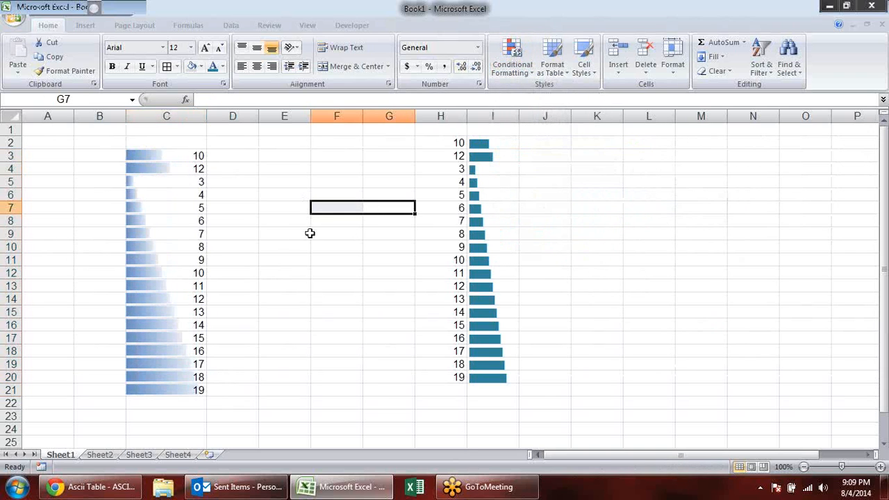
left_click_drag(206, 115, 181, 120)
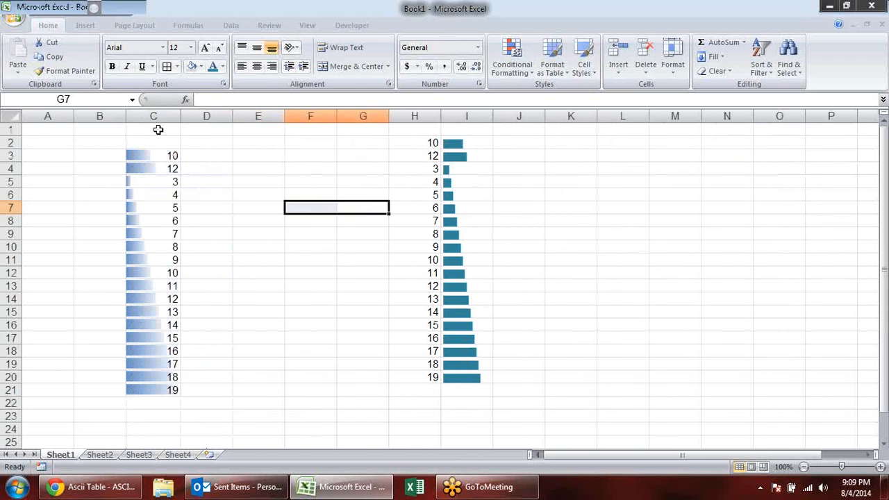
- Delete column C and review the REPT formula in H2 and its source number in G2
right_click(165, 117)
left_click(217, 194)
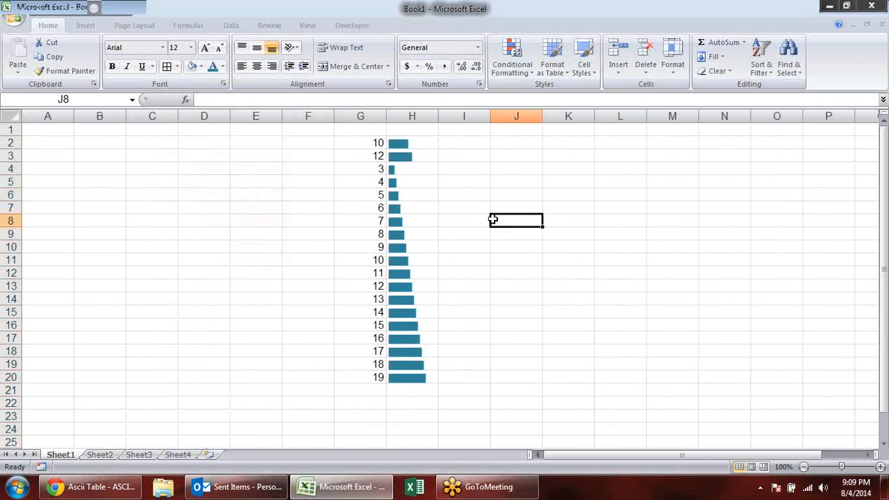
left_click(417, 145)
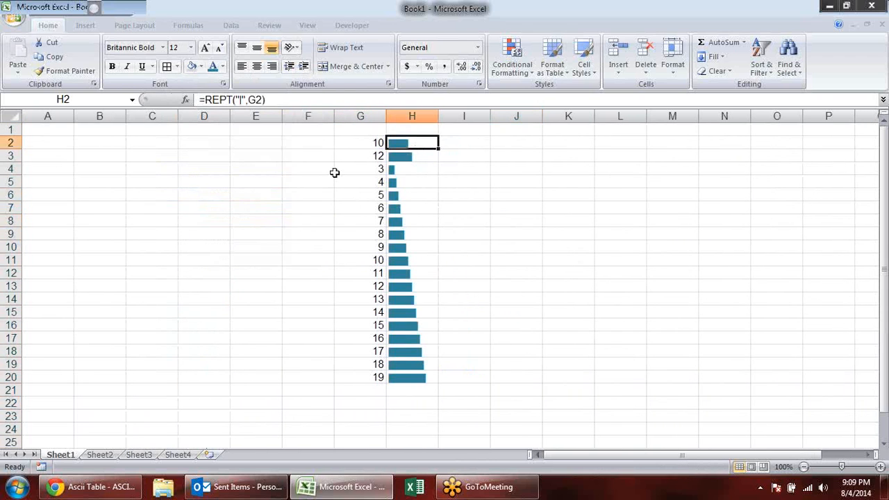
left_click(359, 144)
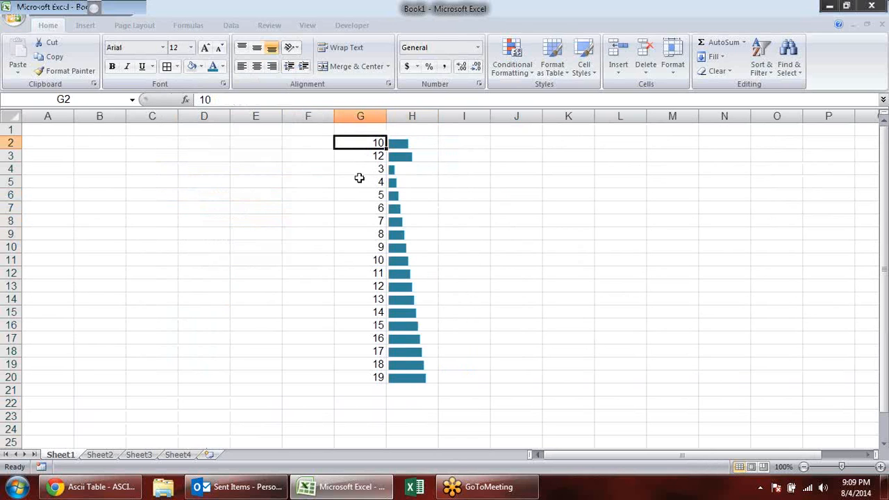
- Fill F2:F20 with random whole numbers using =RANDBETWEEN(1,10)
left_click_drag(304, 143, 320, 383)
type("=ra")
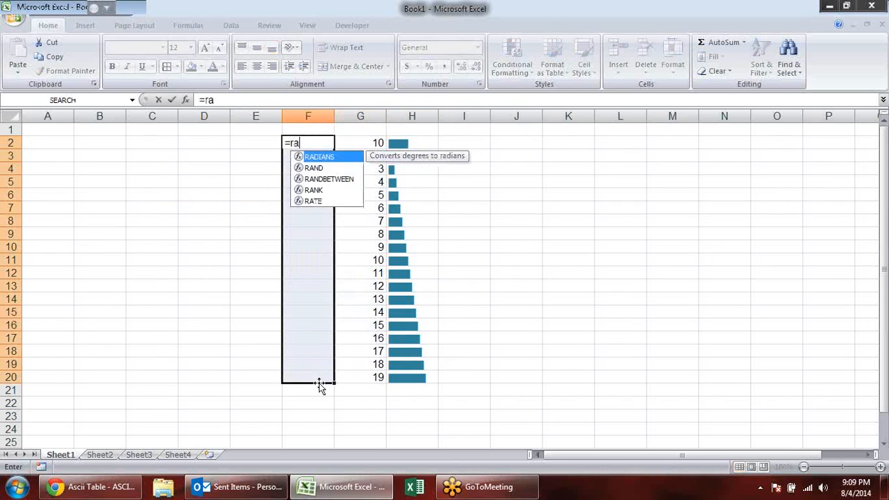
key("Down")
key("Down")
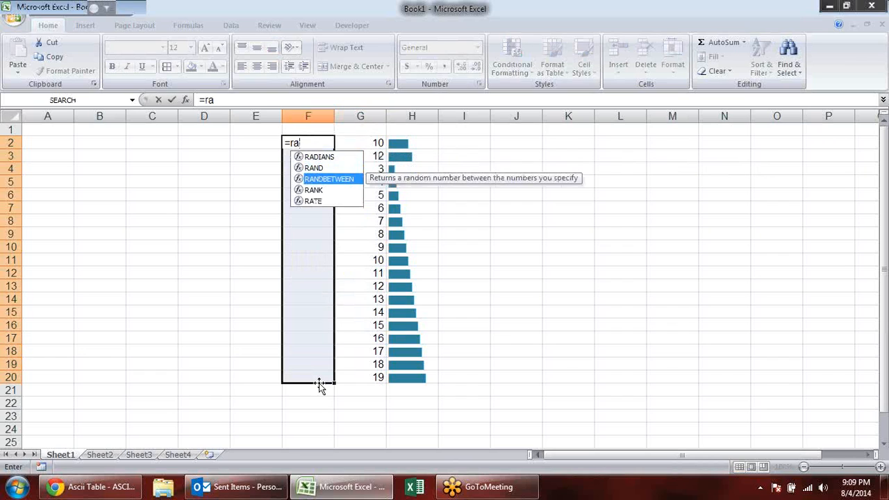
key("Tab")
type("1,10")
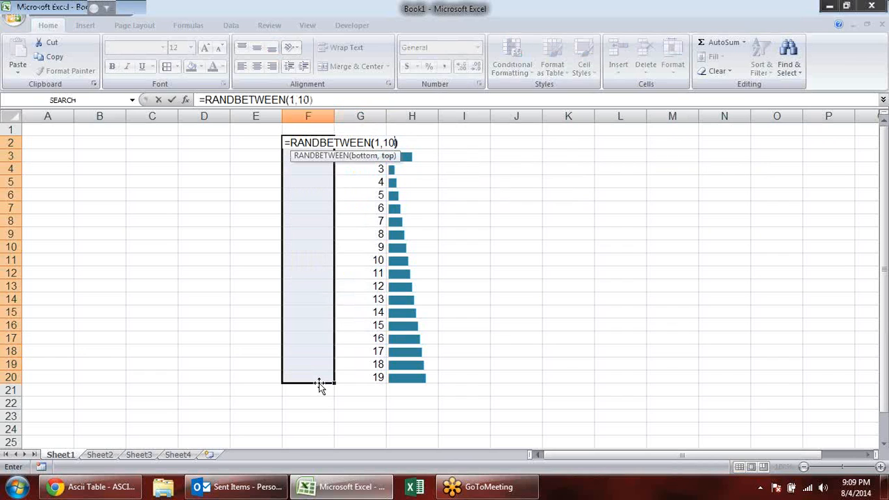
key("ctrl+Return")
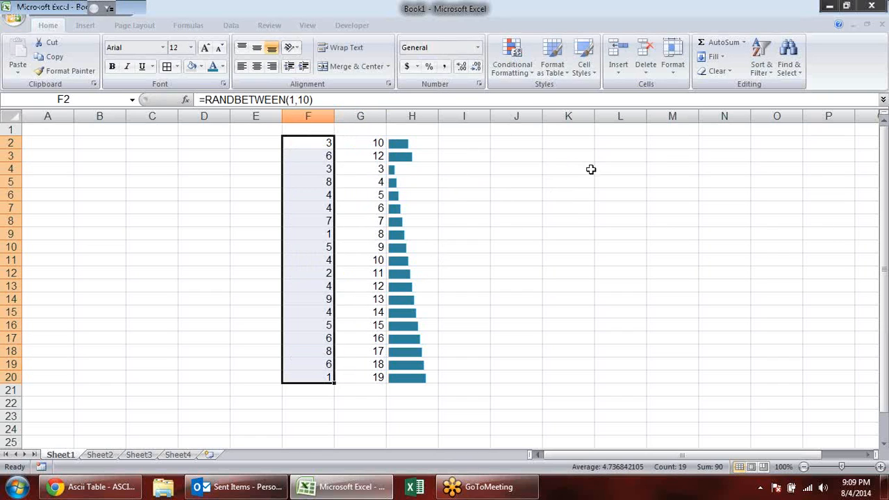
- Widen column H to about twice its width and make rows 2 to 20 about three times as tall
left_click(569, 220)
left_click(433, 142)
left_click_drag(438, 116, 492, 116)
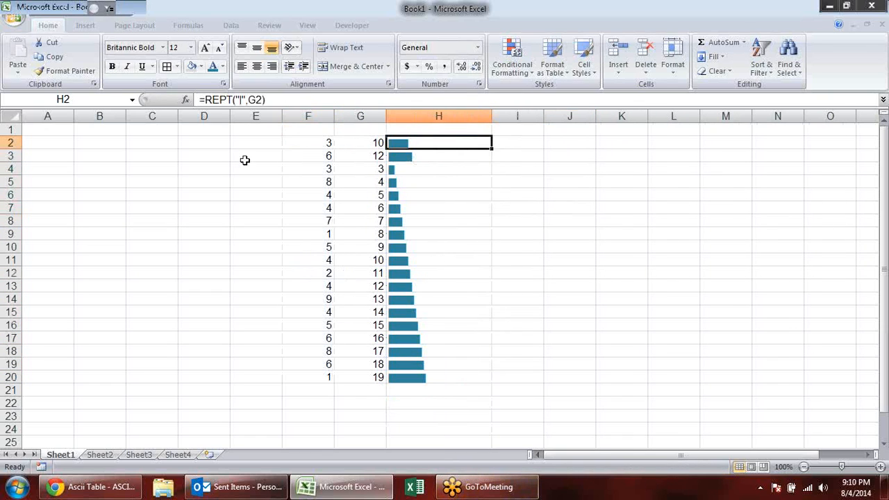
left_click_drag(9, 142, 7, 376)
left_click_drag(16, 149, 10, 175)
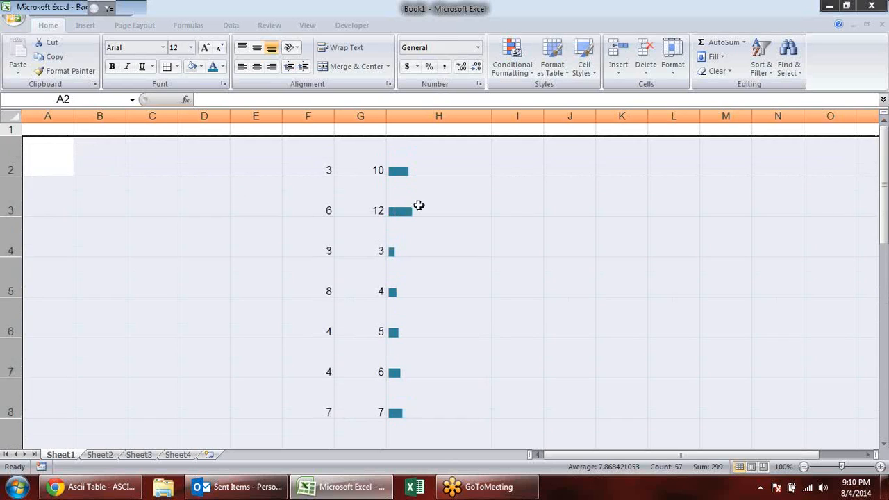
left_click(555, 194)
- Extend the REPT formula in H2 by appending &CHAR(10 for a line break
double_click(432, 152)
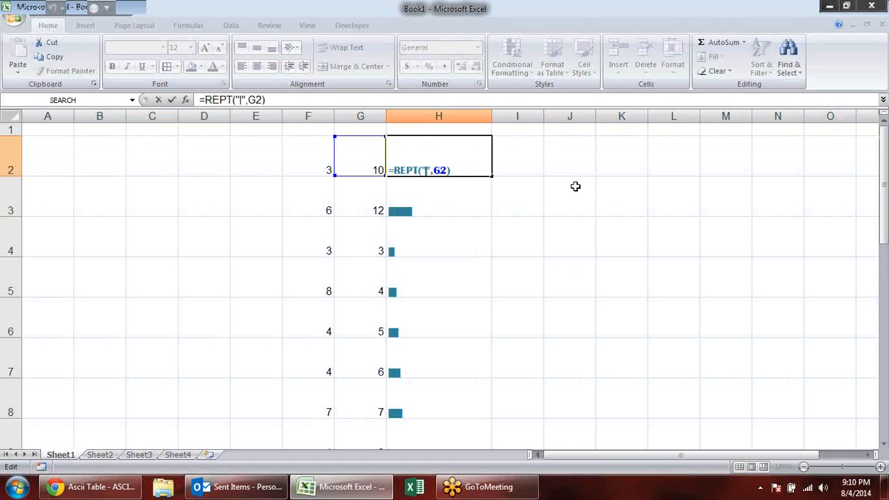
type("&char")
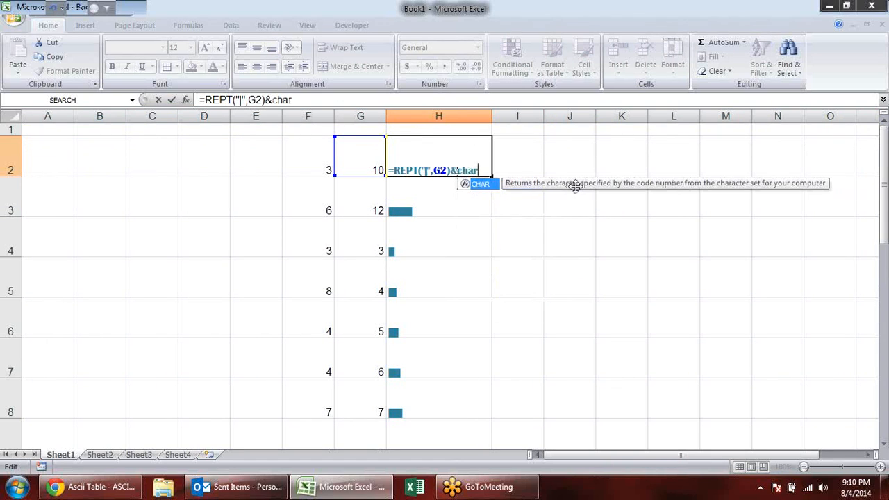
key("Tab")
type("10")
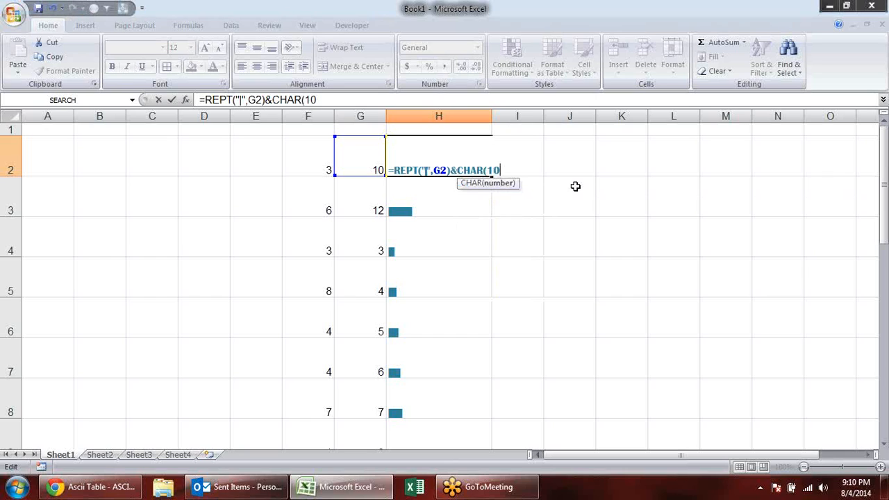
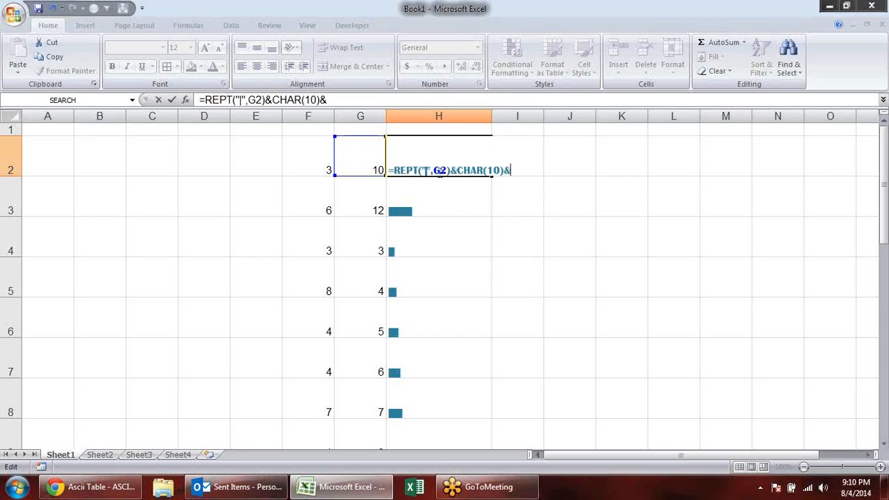
- Append a second REPT of the "|" character to the formula in H2, repeated by the number in F2
left_click_drag(450, 170, 394, 170)
key("ctrl+c")
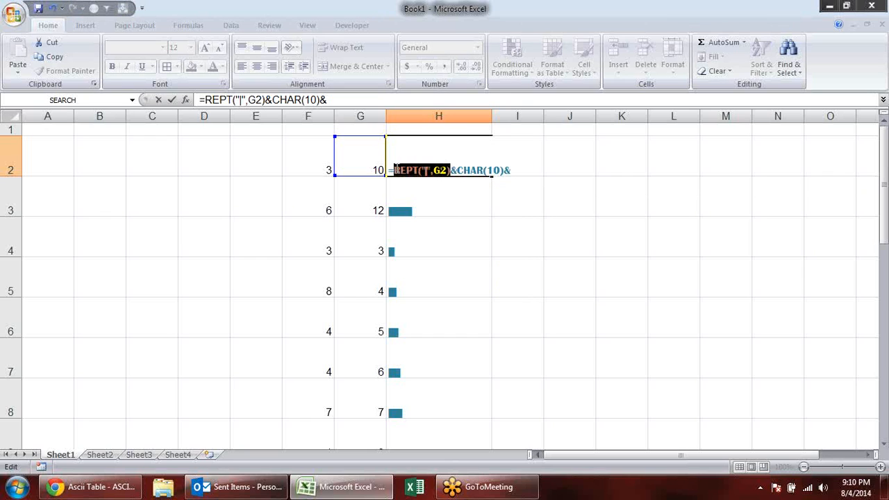
left_click(521, 173)
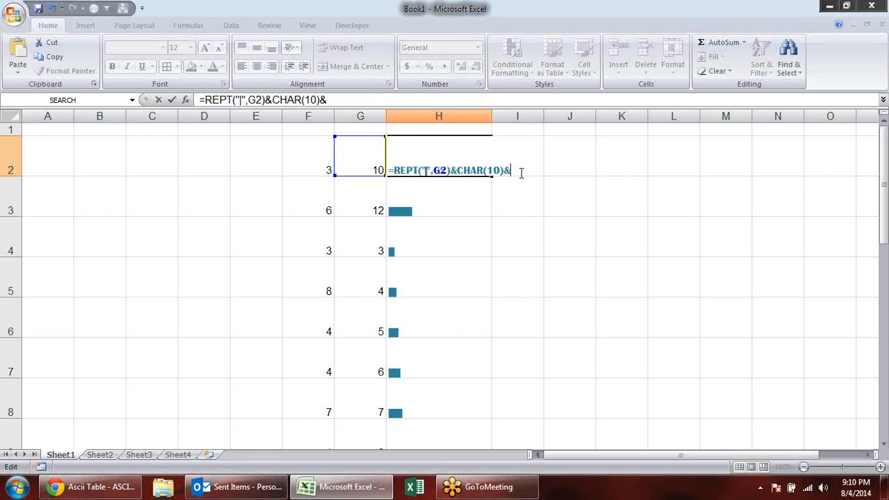
key("ctrl+v")
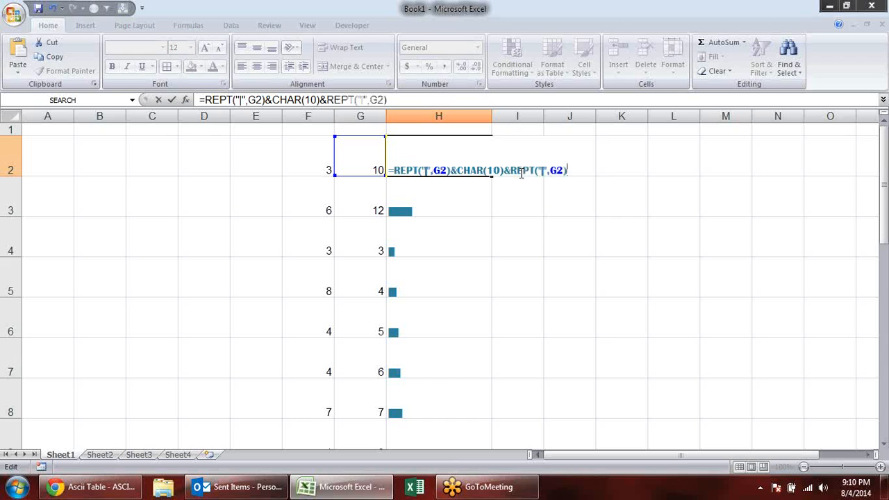
left_click(564, 170)
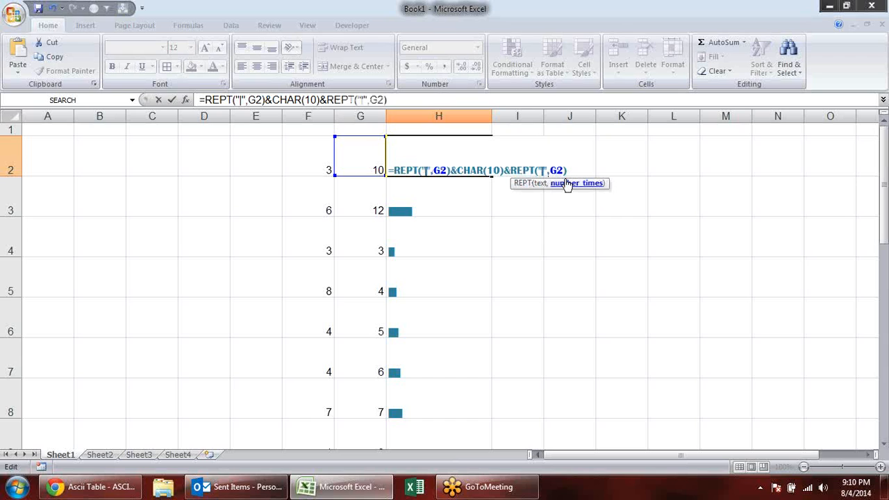
key("BackSpace")
key("BackSpace")
left_click(306, 160)
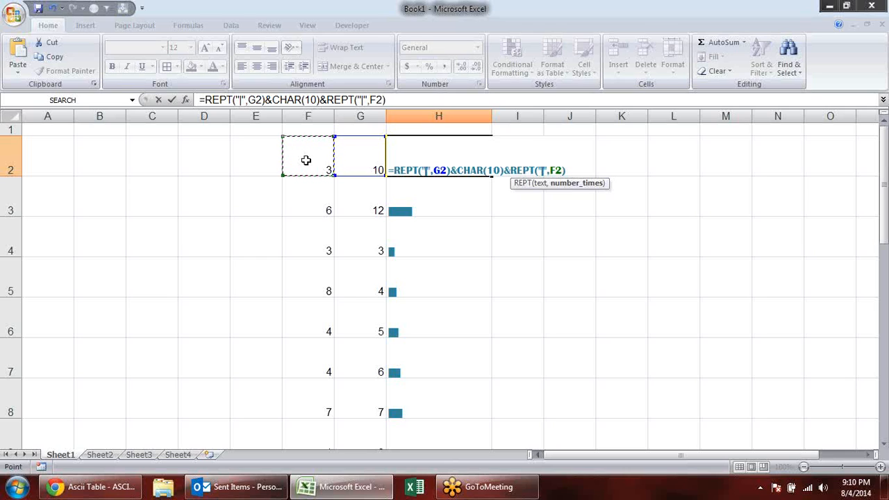
- Swap the references in the H2 formula so that the first REPT uses F2 and the second uses G2
left_click(441, 172)
key("BackSpace")
type("f")
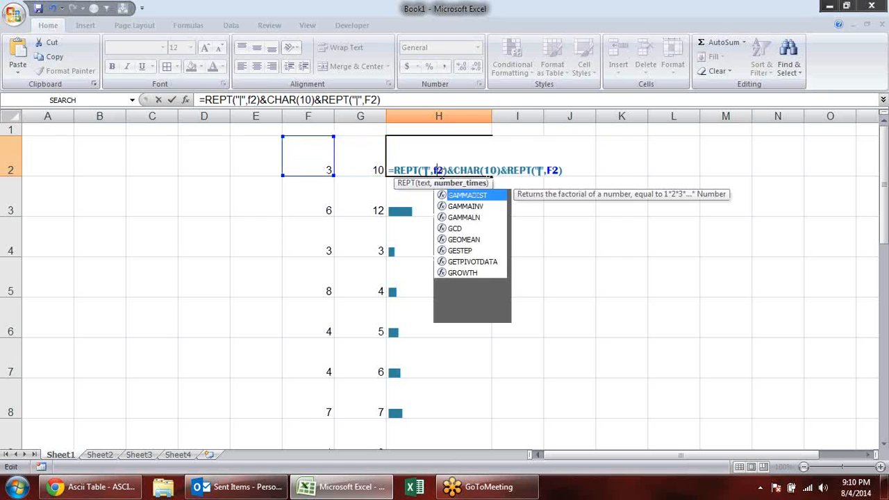
left_click(559, 170)
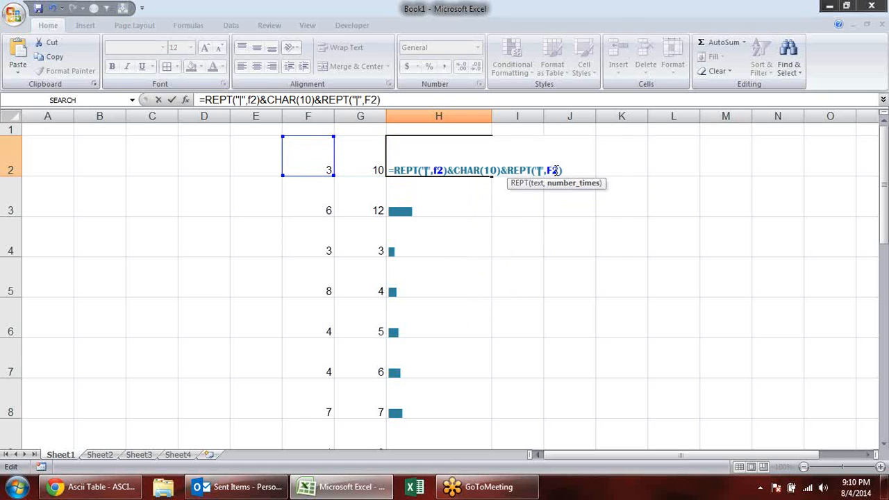
key("BackSpace")
type("g")
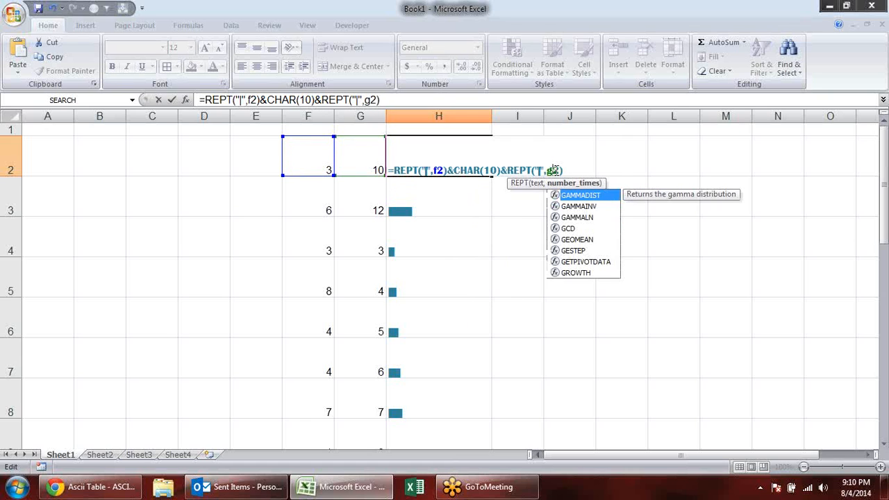
key("Return")
- Fill the H2 formula down to H20 and turn on text wrapping for H2:H20
left_click(457, 159)
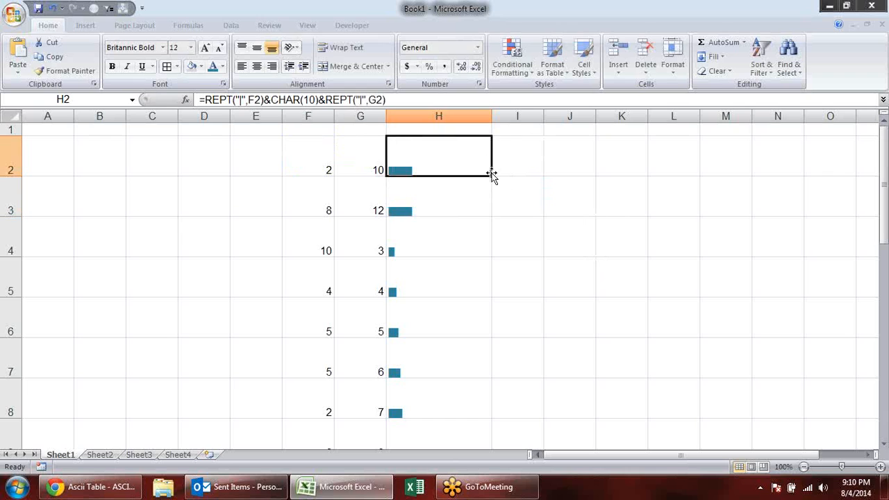
left_click_drag(491, 177, 483, 487)
left_click_drag(498, 401, 497, 401)
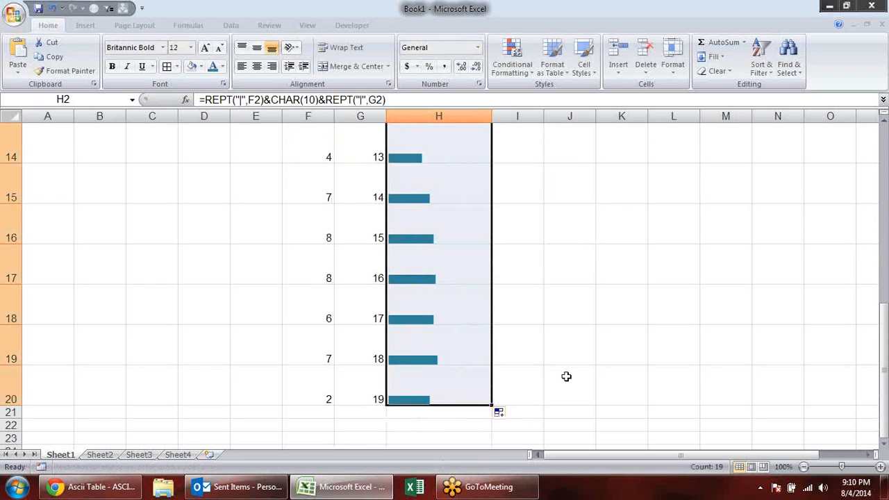
left_click_drag(886, 346, 886, 132)
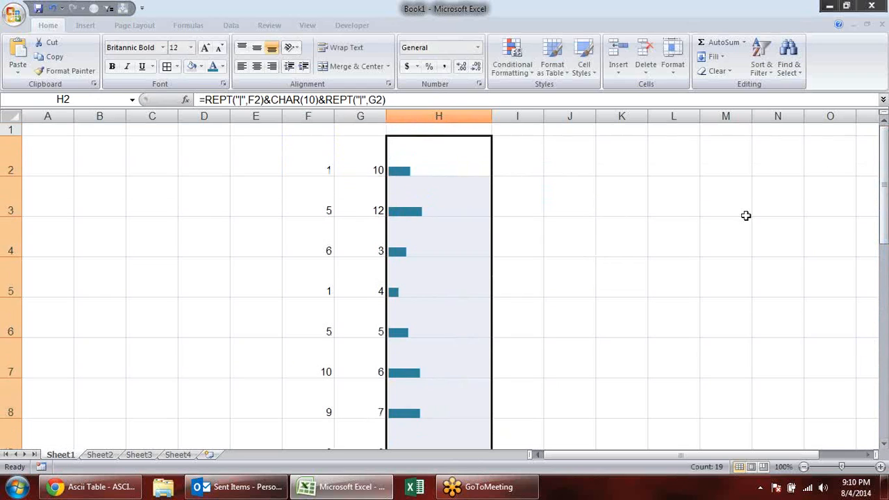
left_click(341, 47)
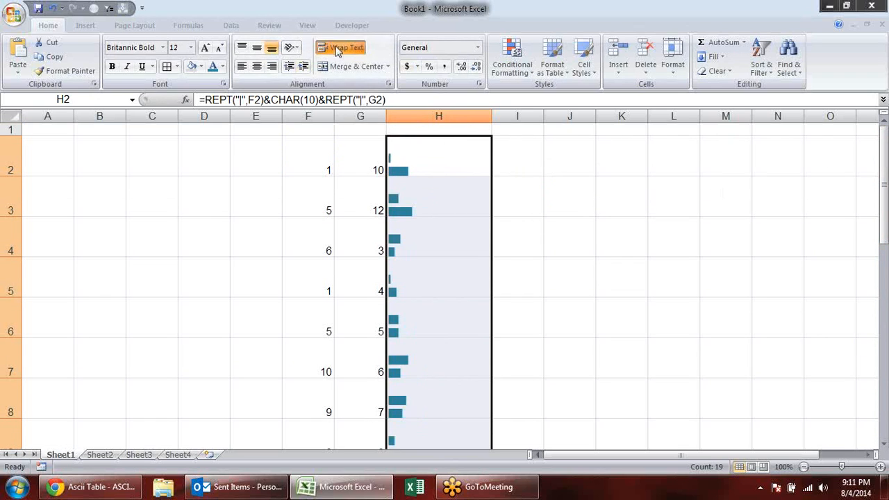
left_click(563, 214)
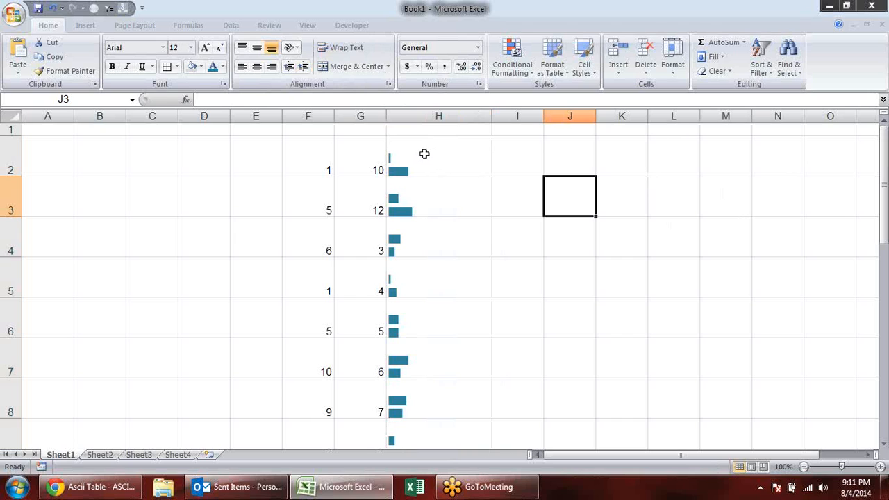
- Inspect the paired bars and their formulas in cells H2 to H7
left_click(424, 163)
left_click(421, 207)
left_click(416, 247)
left_click(417, 280)
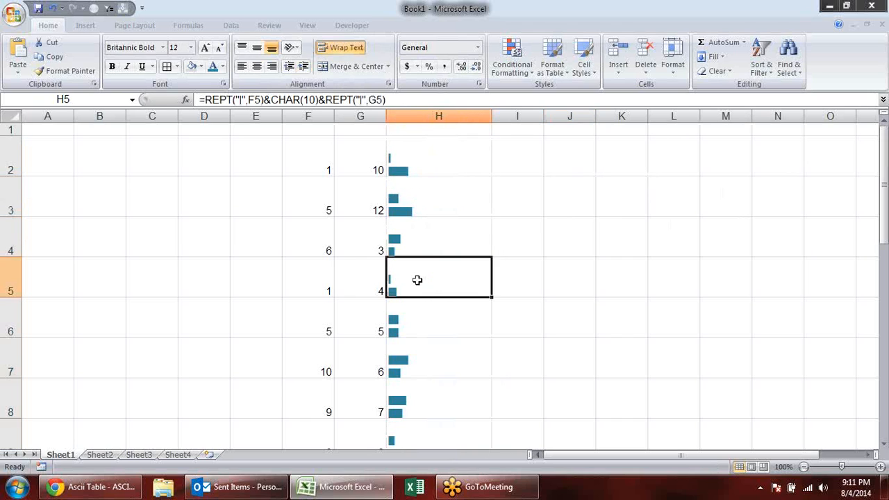
left_click(415, 318)
left_click(429, 373)
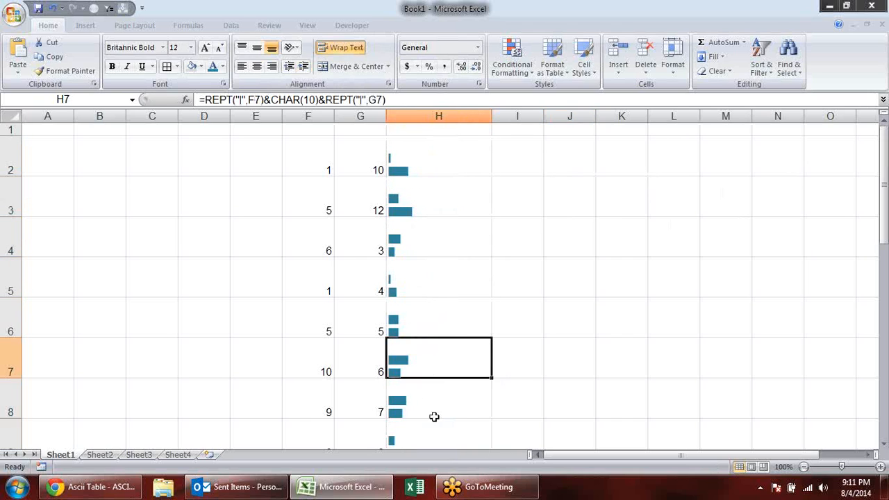
- Rotate the text in H2:H20 to 90 degrees and narrow column H to about half its width
left_click(428, 158)
key("ctrl+shift+Down")
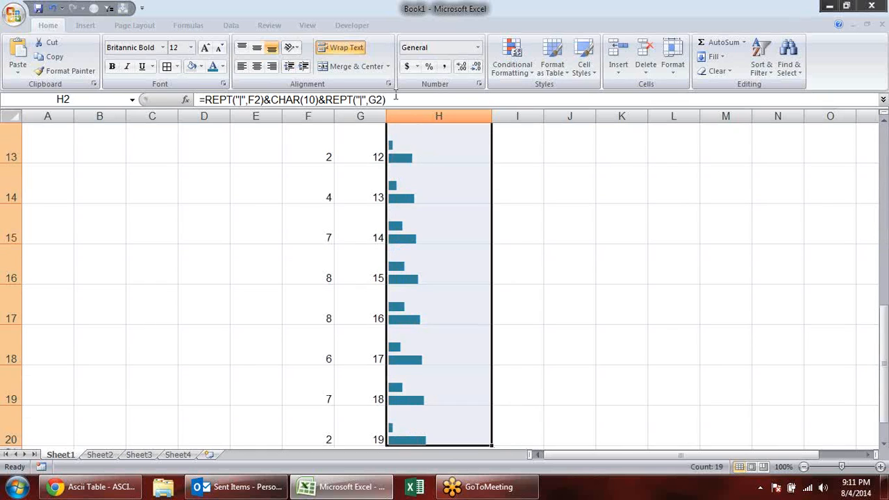
left_click(479, 85)
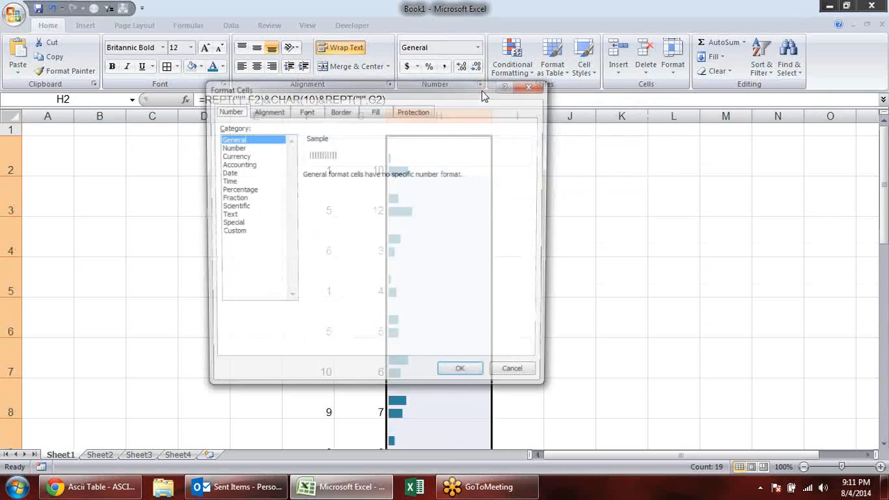
left_click(267, 114)
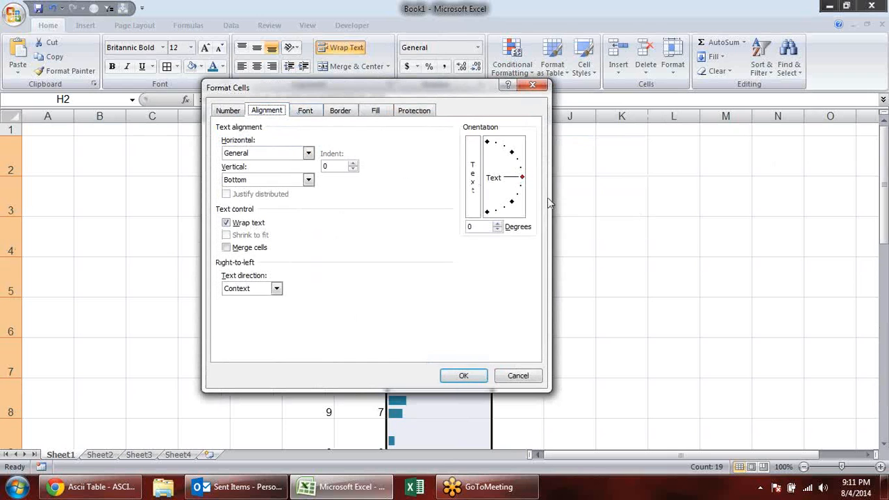
left_click_drag(521, 178, 487, 141)
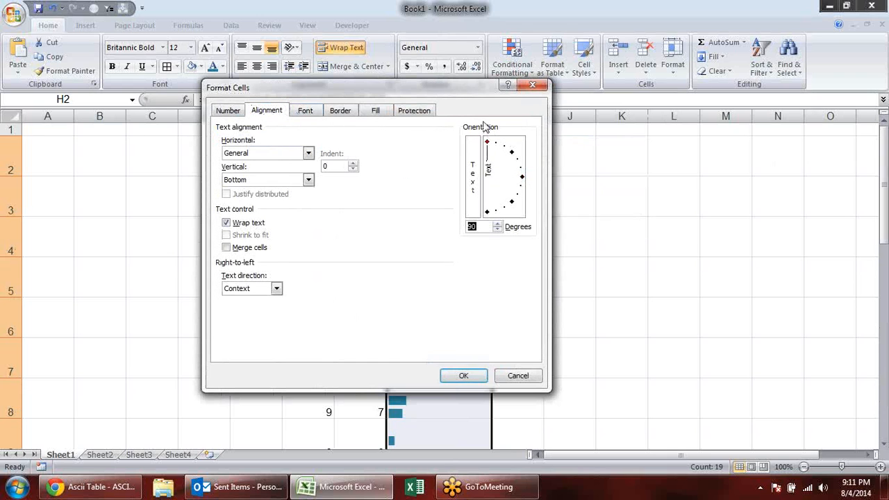
left_click(465, 376)
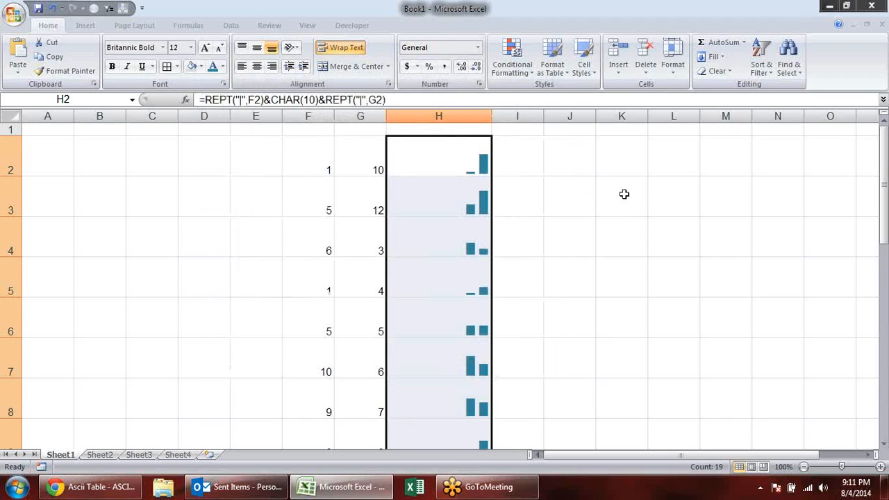
left_click(625, 195)
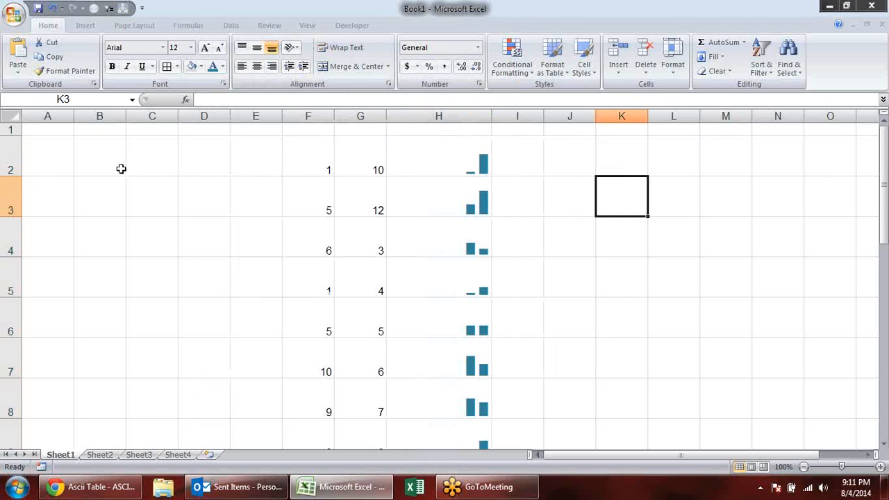
left_click_drag(493, 113, 443, 113)
left_click(594, 280)
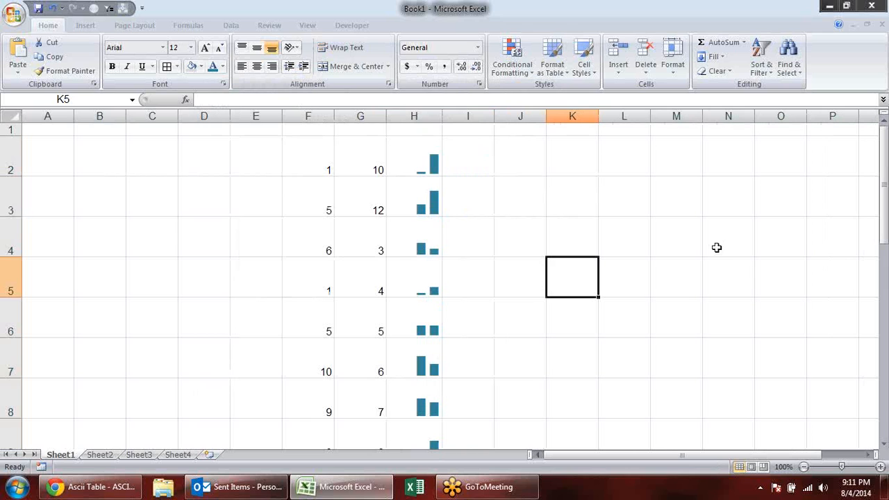
- Replace the random formulas in F2, F3, F4 and F7 with the fixed values 5, 6, 7 and 8
left_click(331, 167)
type("5")
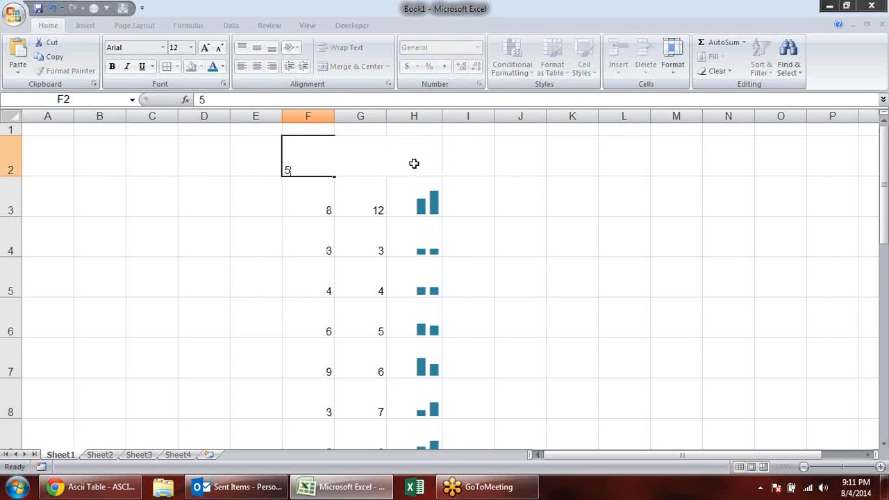
key("Return")
type("6")
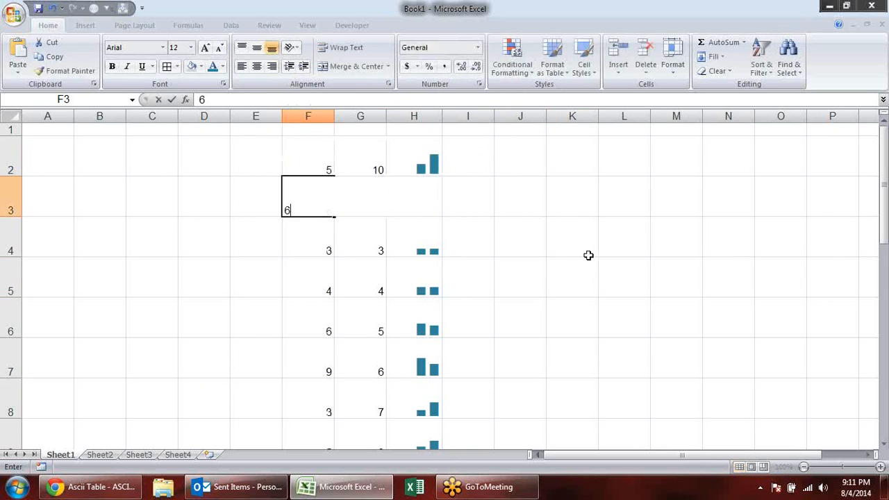
key("Return")
type("7")
key("Return")
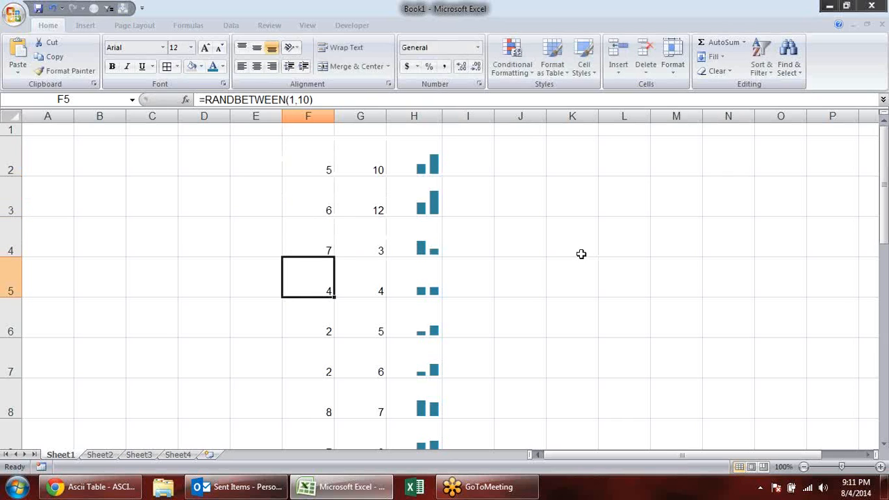
key("Down")
key("Down")
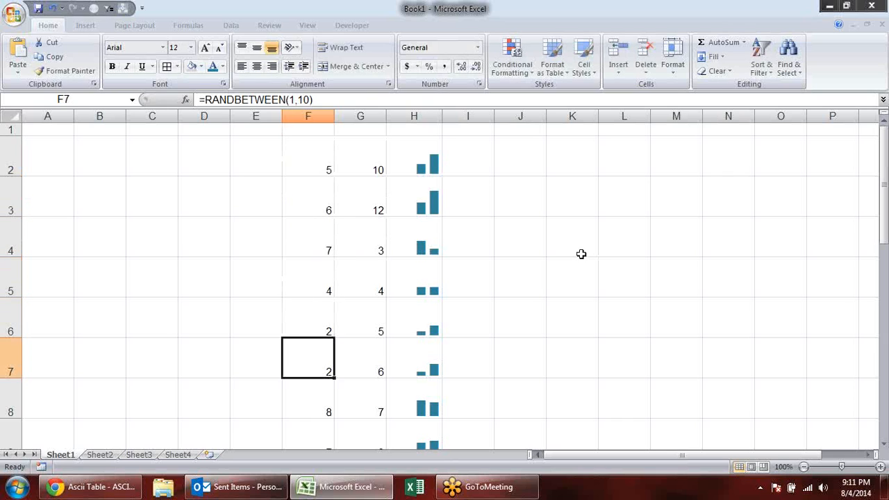
type("8")
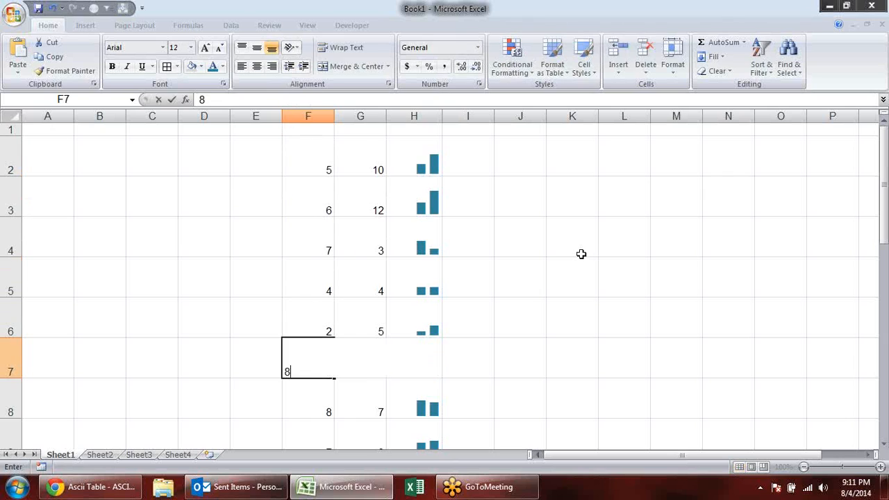
key("Return")
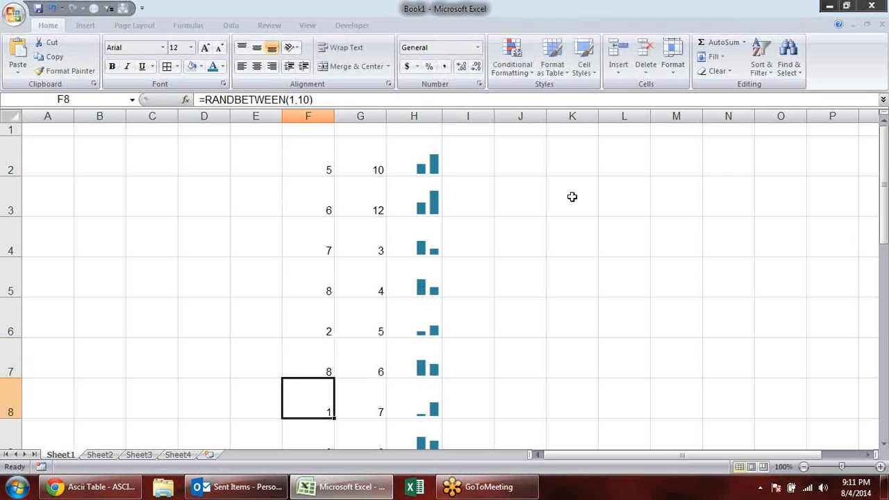
- Enter E001 in E2 and fill the code series down to E20
left_click(252, 167)
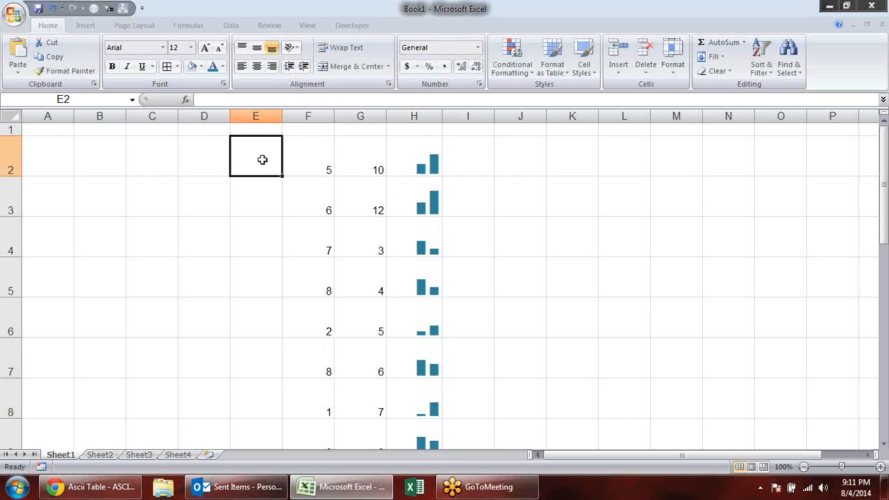
type("E001")
key("Return")
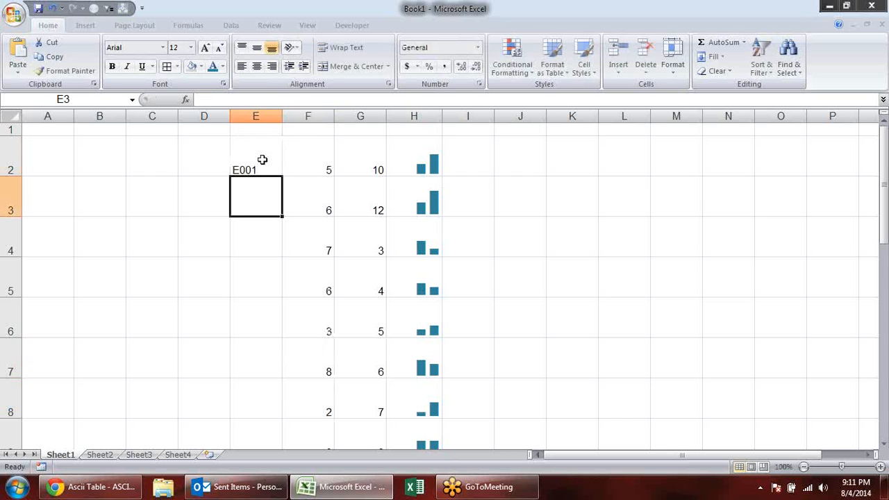
left_click(266, 165)
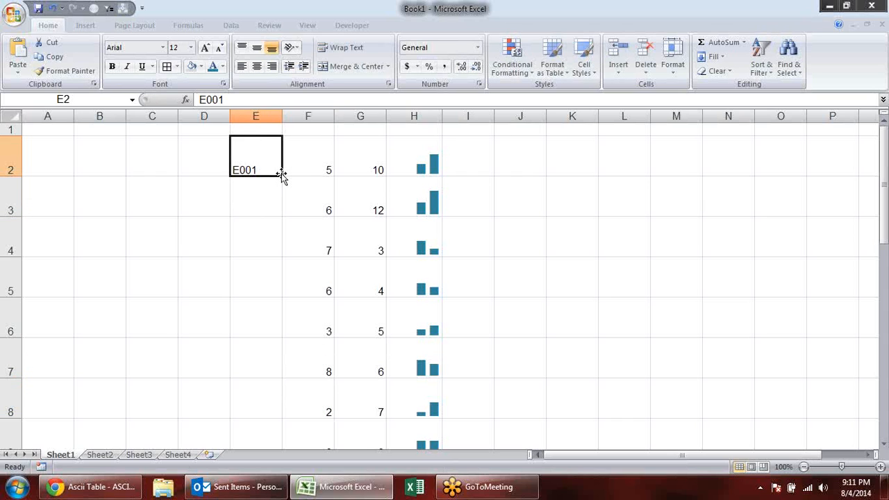
double_click(282, 179)
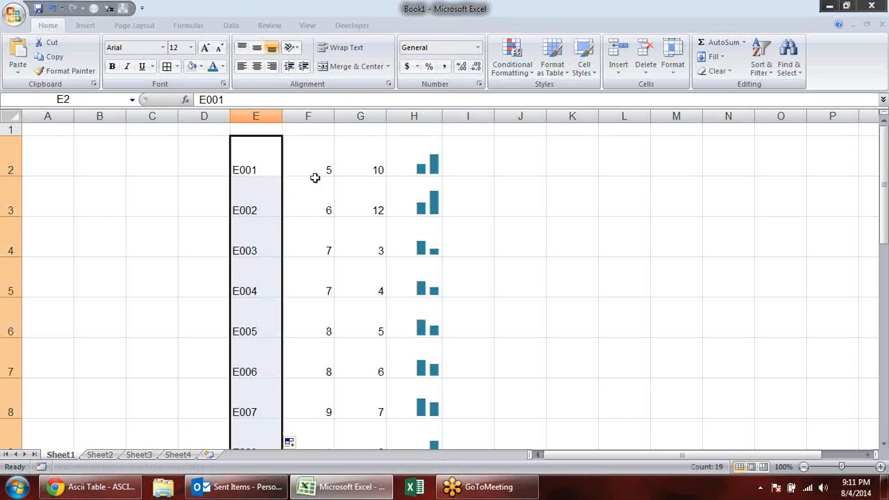
left_click(607, 230)
left_click(567, 194)
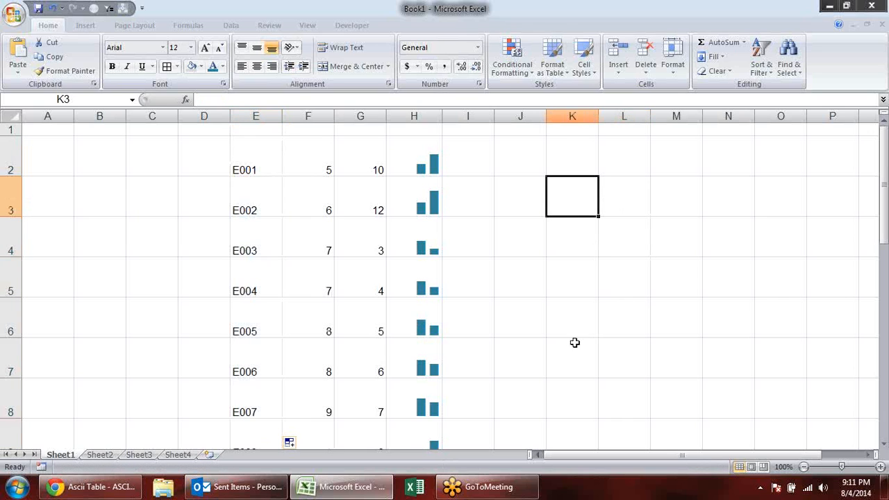
- Copy the code E002 from E3 into L3
left_click(269, 202)
key("ctrl+c")
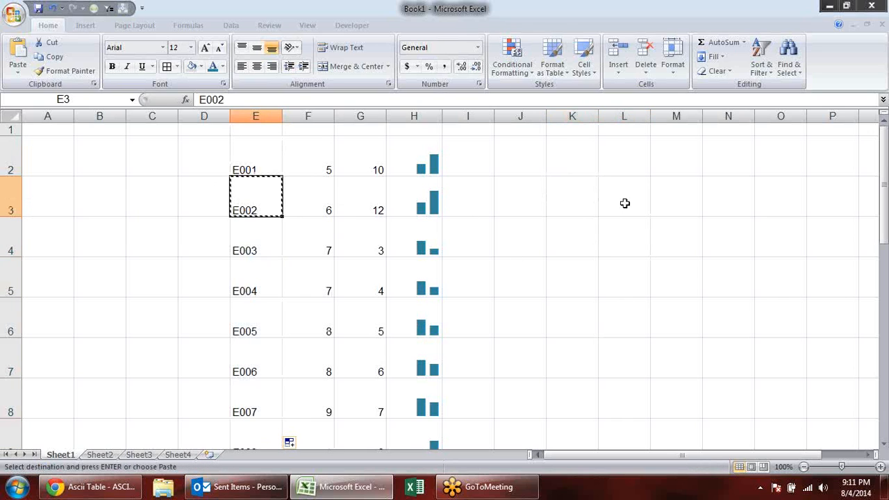
left_click(610, 208)
key("Return")
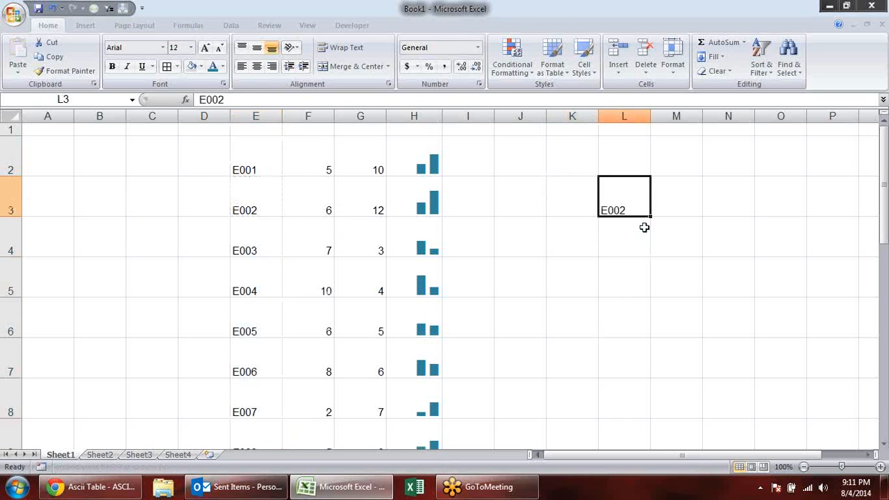
- Widen column M to about one and a half times its width and enter =VLOOKUP(L3,E:H,4,0) in M3
left_click(697, 186)
left_click_drag(699, 115, 729, 115)
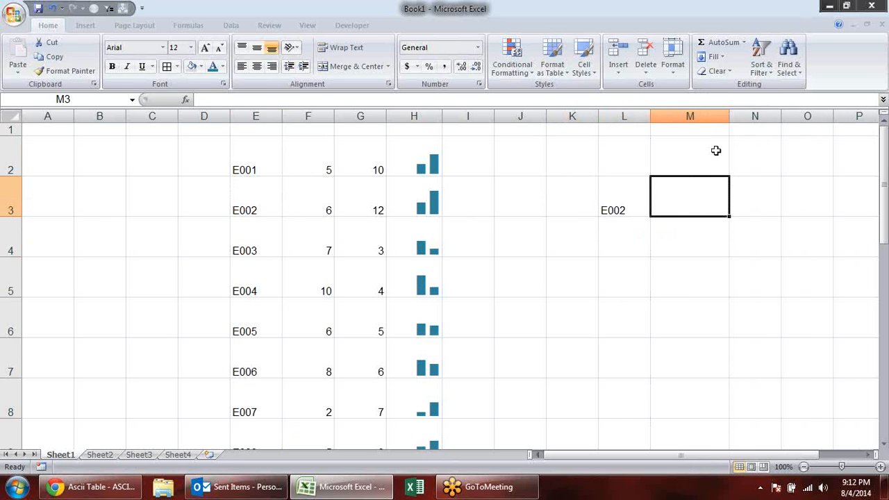
type("=vl")
key("Tab")
left_click(608, 199)
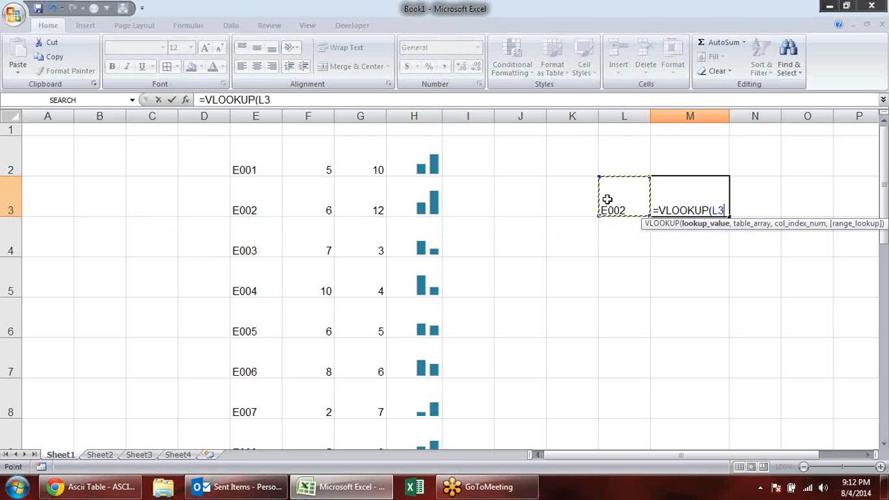
type(",")
left_click_drag(259, 116, 411, 118)
type(",")
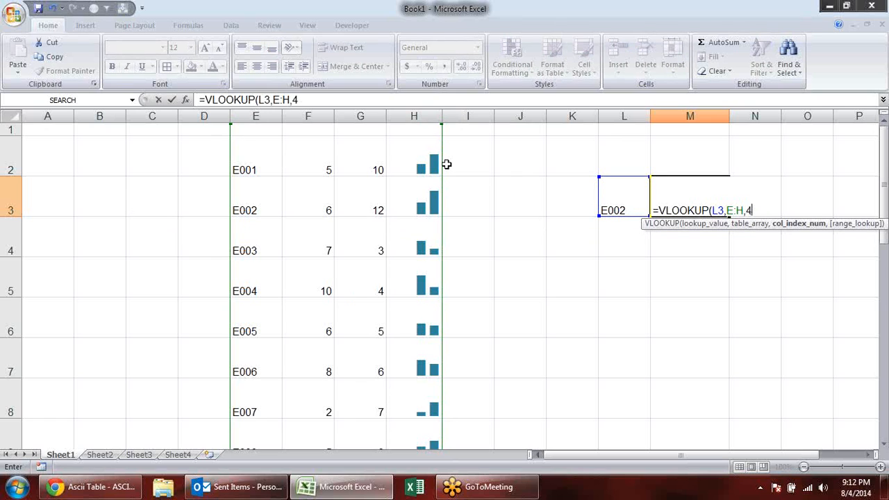
type("4,0)")
key("Return")
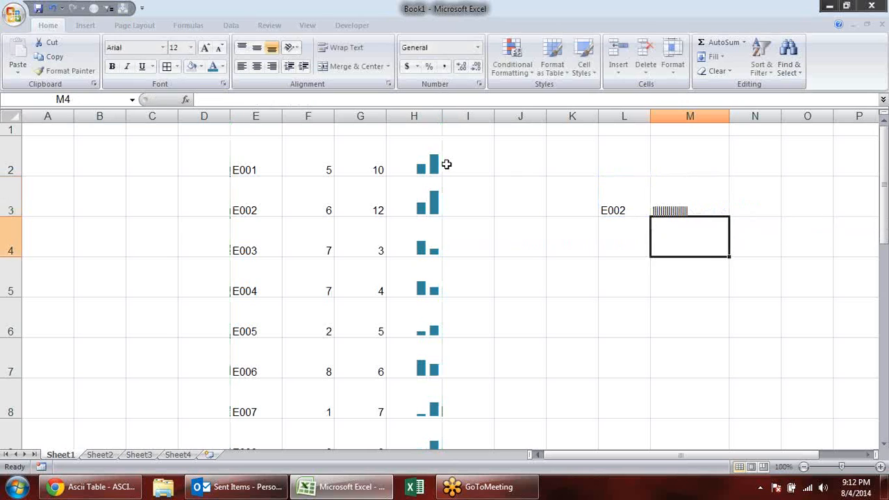
- Copy the formatting of chart cell H2 onto M3 with Format Painter
left_click(408, 153)
left_click(66, 70)
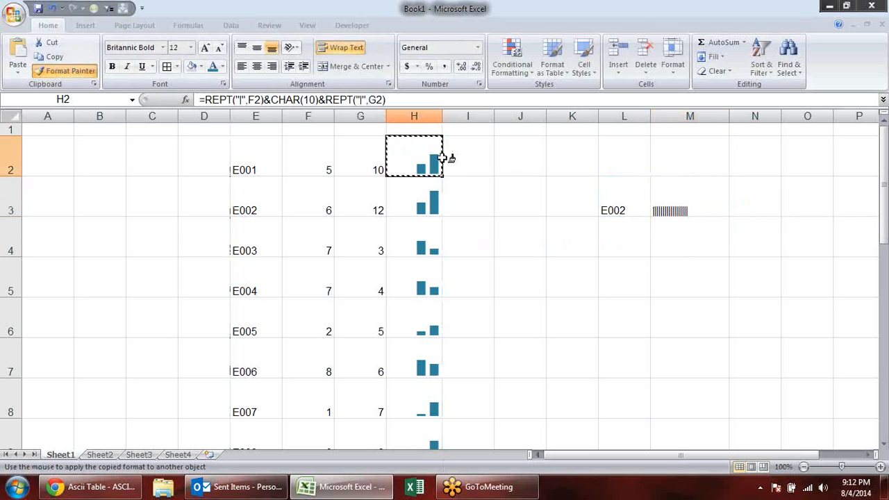
left_click(715, 188)
left_click(724, 304)
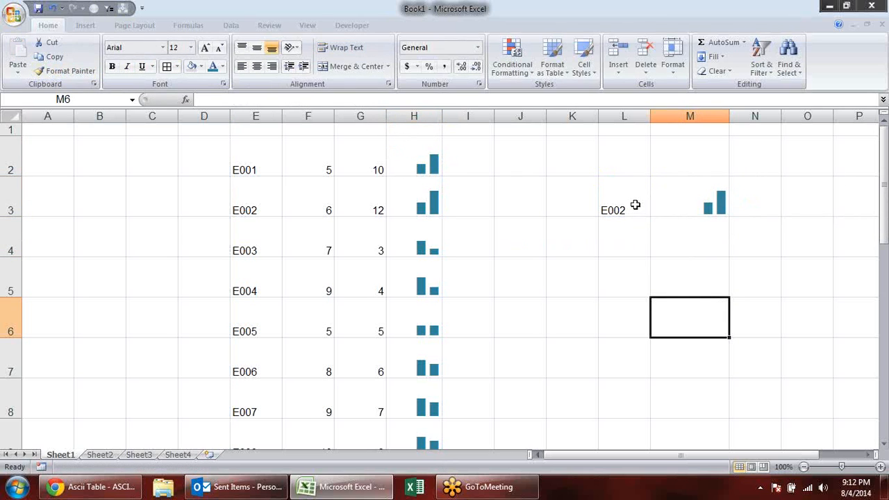
- Add a data validation list to L3 using the codes in $E$2:$E$20 as its source
left_click(624, 202)
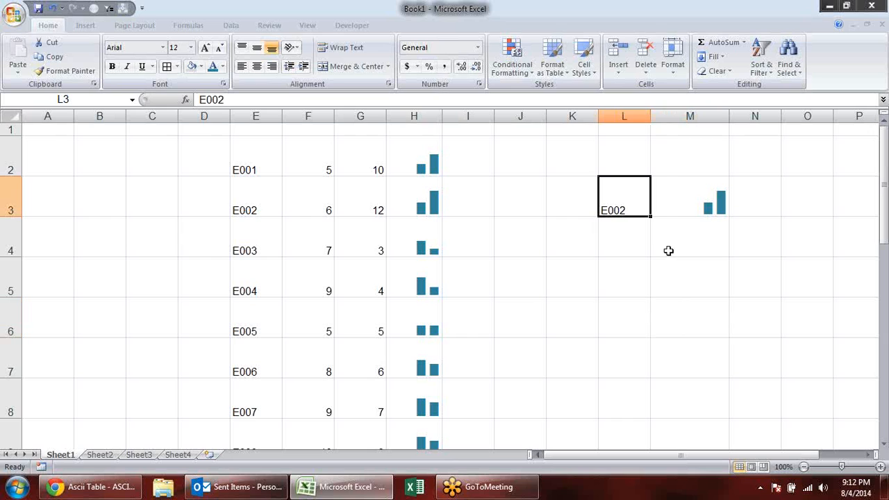
left_click(247, 160)
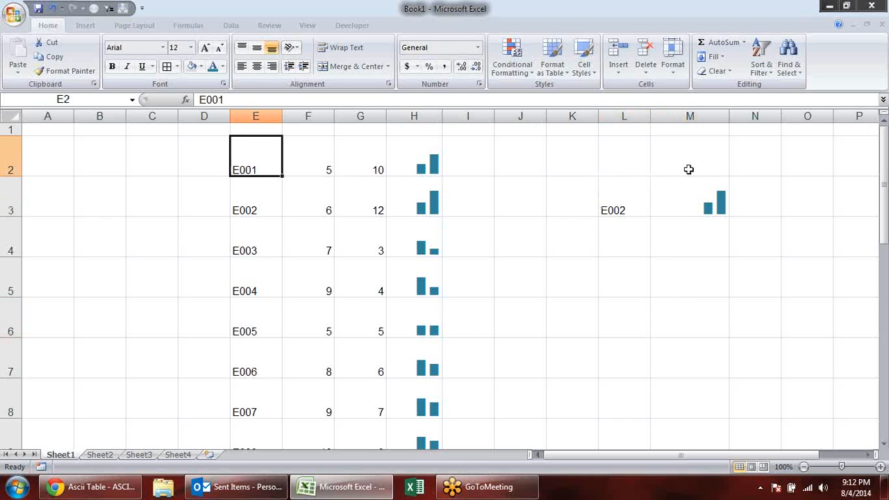
left_click(628, 201)
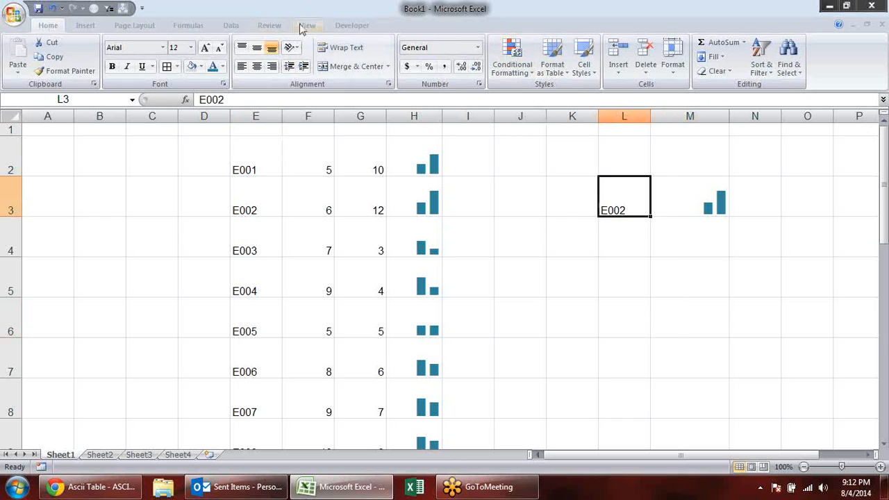
left_click(233, 25)
left_click(504, 52)
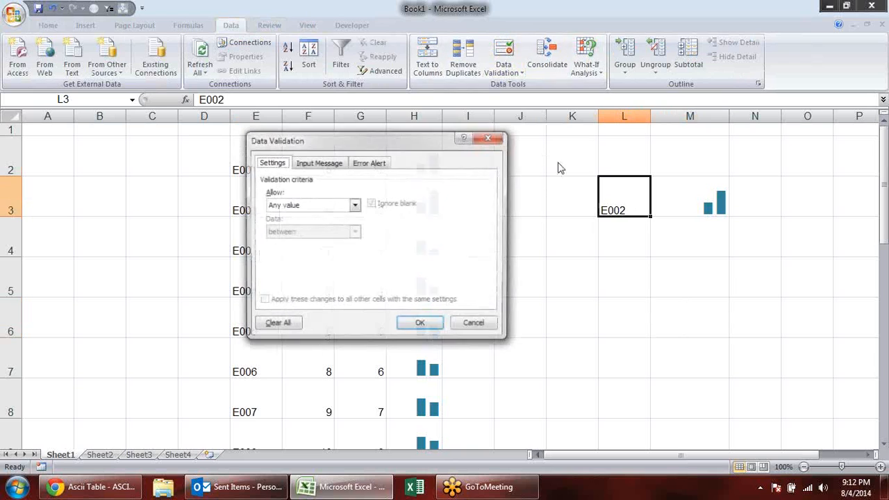
left_click(354, 205)
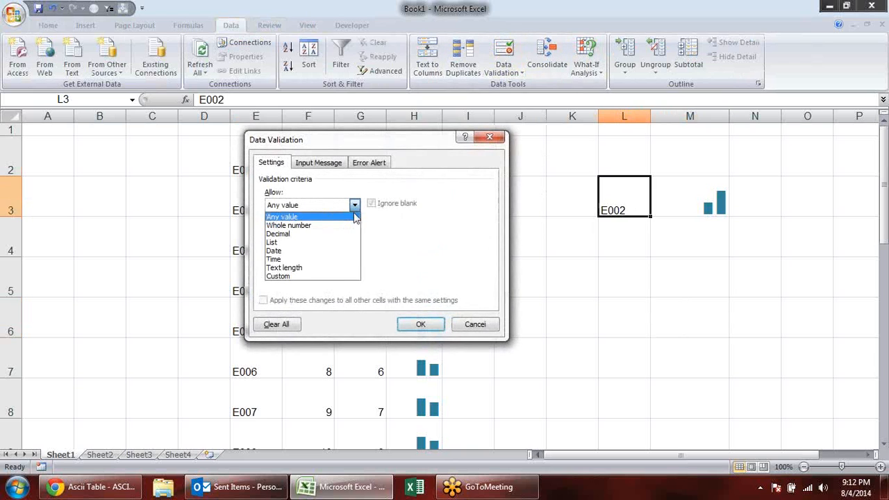
left_click(328, 244)
left_click(422, 256)
left_click_drag(234, 168, 250, 445)
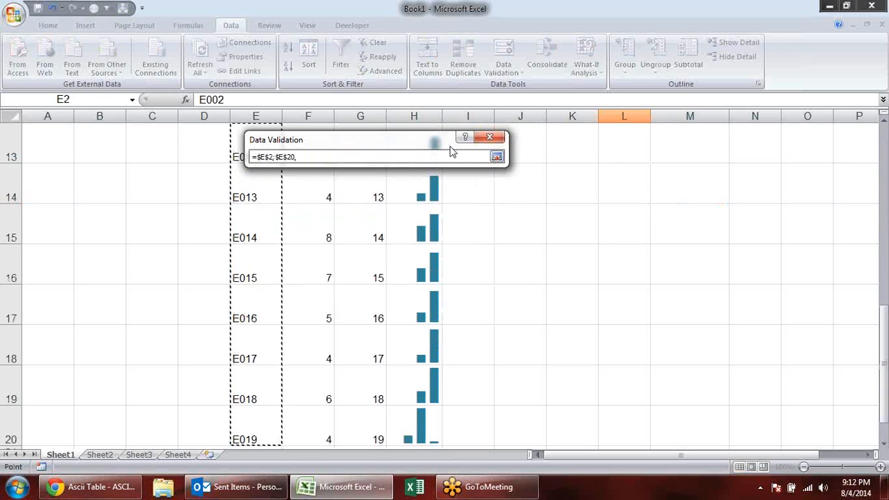
key("Return")
left_click(420, 323)
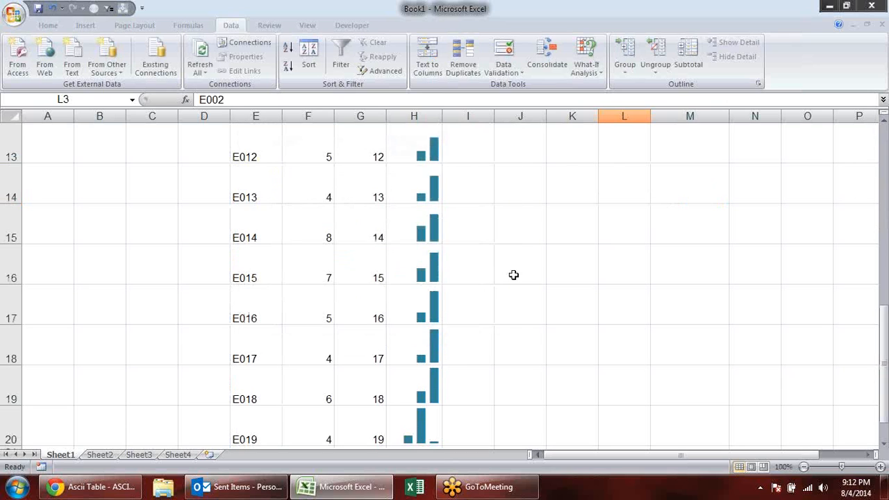
- Switch L3 through several codes from its validation list, including E017 and E019, and finish on E018
scroll(659, 260, "up", 4)
left_click(655, 210)
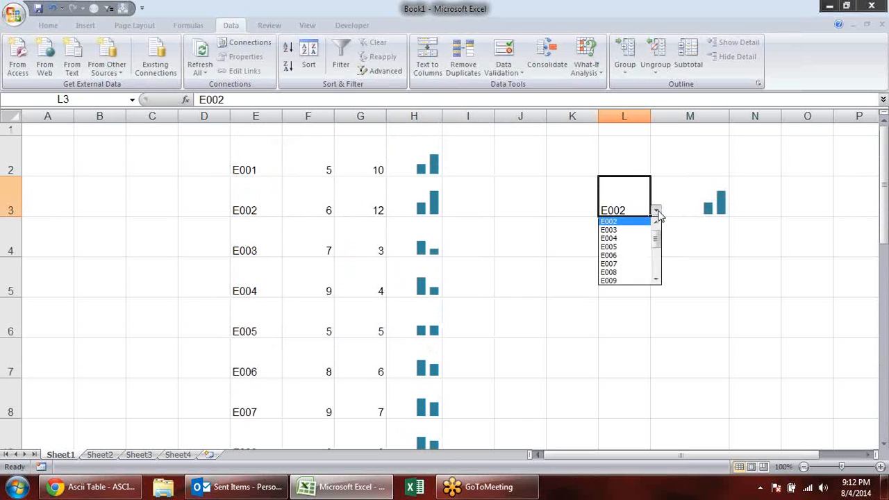
left_click(614, 256)
left_click(656, 210)
left_click(615, 261)
left_click(656, 210)
left_click(614, 264)
left_click(656, 210)
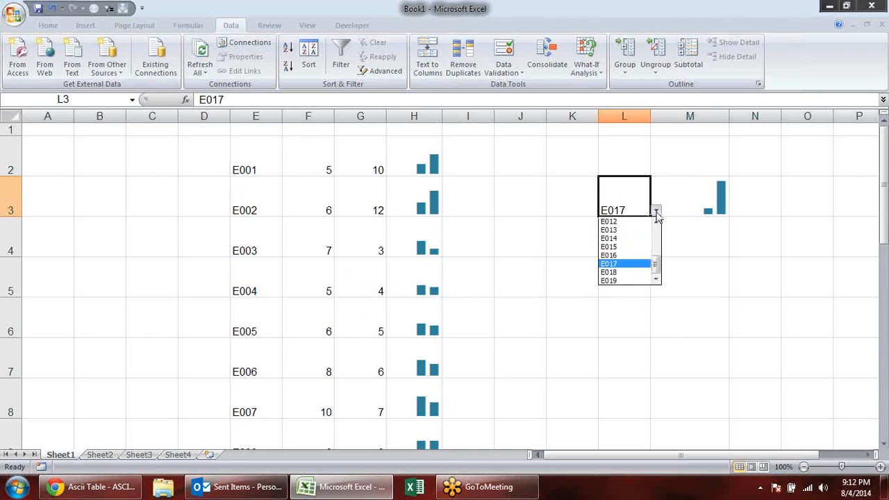
left_click(617, 280)
left_click(656, 210)
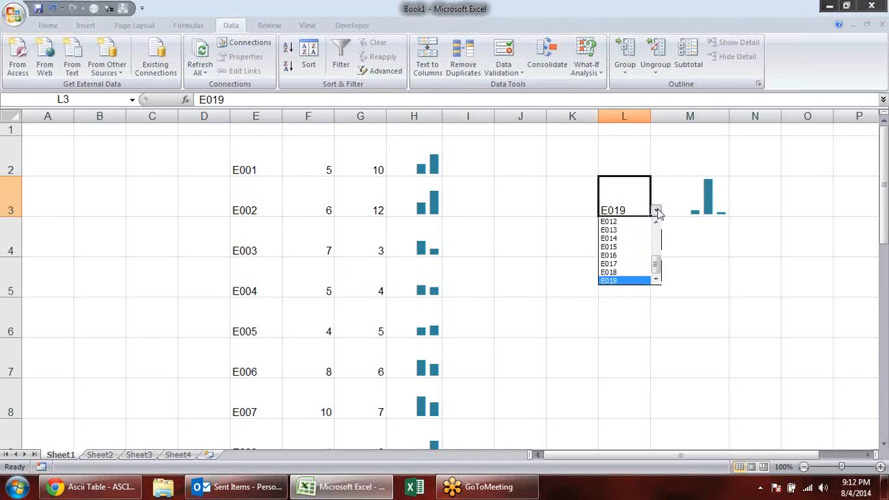
left_click(624, 232)
left_click(659, 209)
left_click(637, 208)
left_click(656, 212)
left_click(625, 264)
left_click(657, 211)
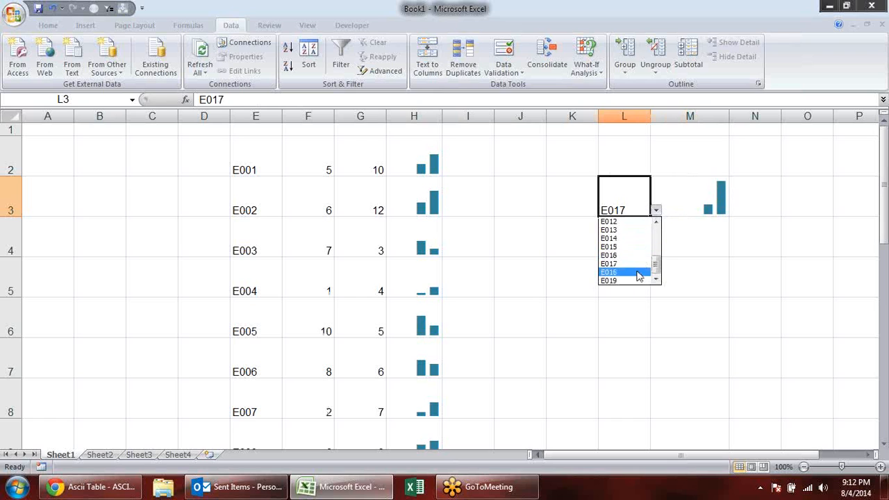
left_click(635, 232)
left_click(656, 210)
left_click(642, 273)
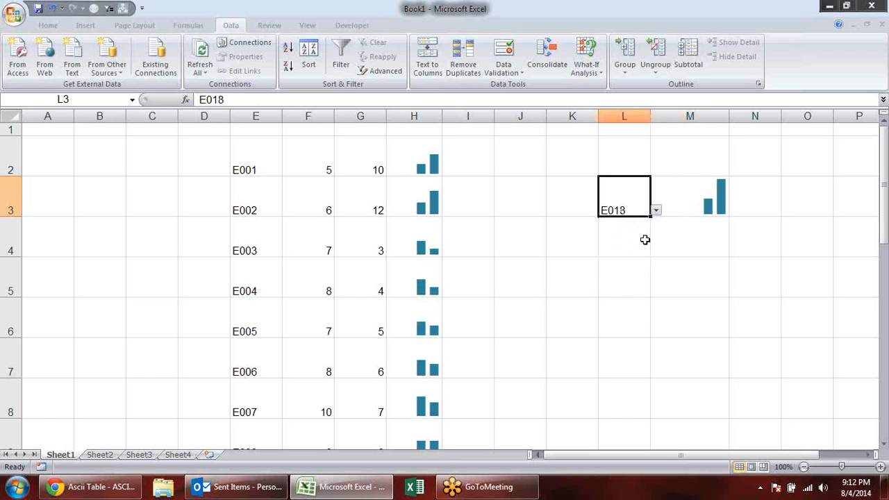
left_click_drag(658, 218, 656, 214)
- Delete rows 2 to 21 to clear the chart data and the lookup from the sheet
left_click(551, 287)
left_click_drag(3, 137, 12, 418)
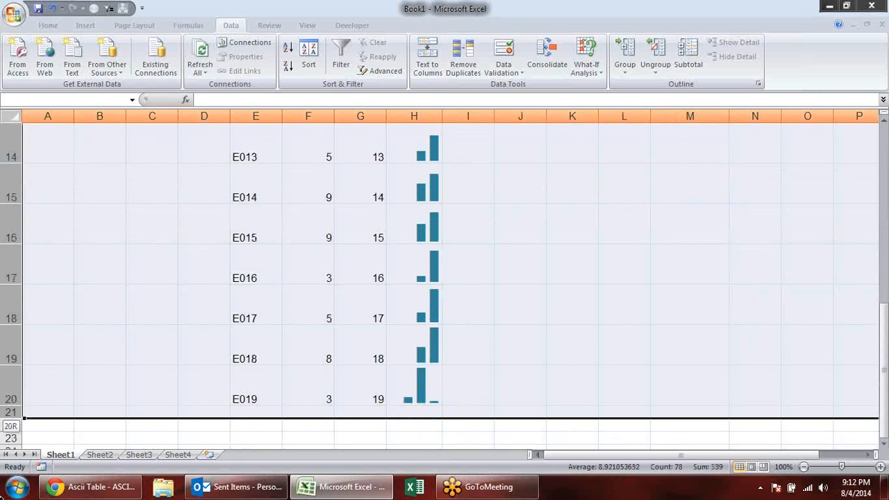
key("alt+e")
key("d")
left_click(448, 239)
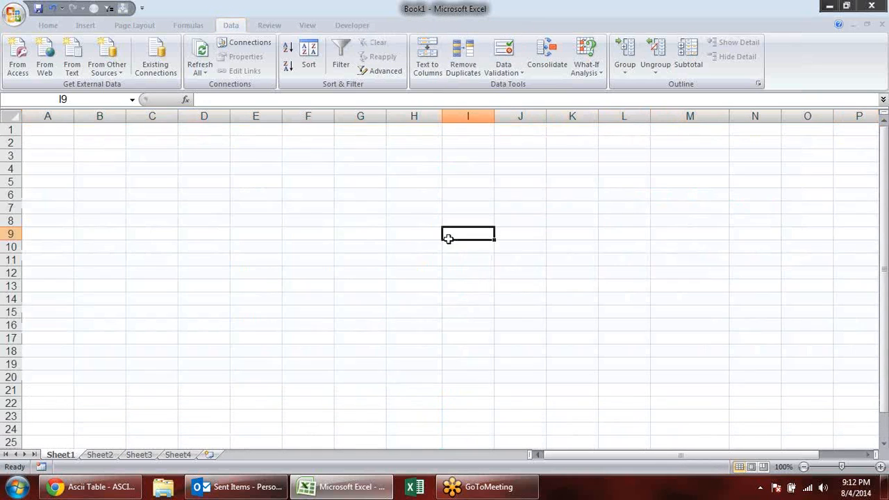
- With C3 selected, look through the list of Text functions and read the description of CLEAN
left_click(159, 160)
left_click(195, 26)
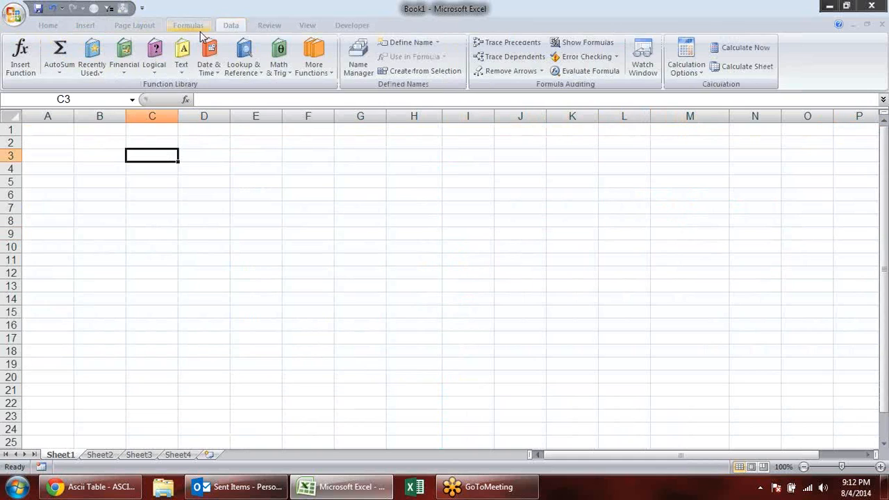
left_click(180, 66)
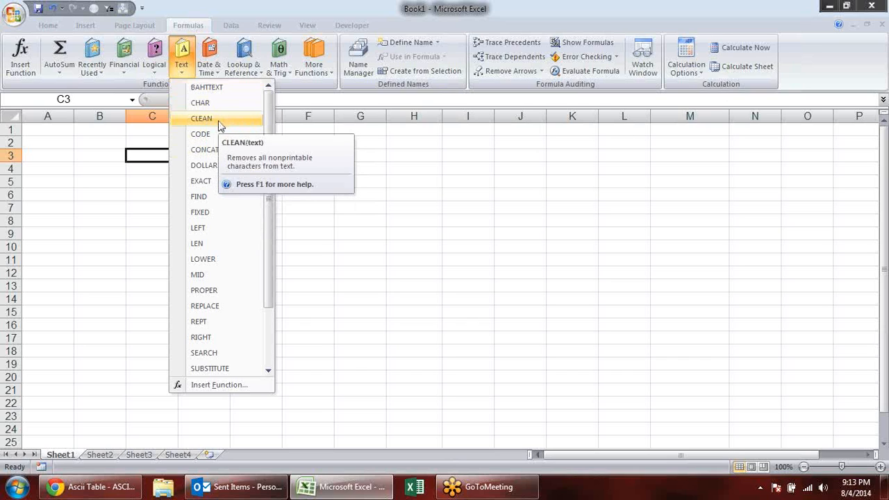
left_click(158, 153)
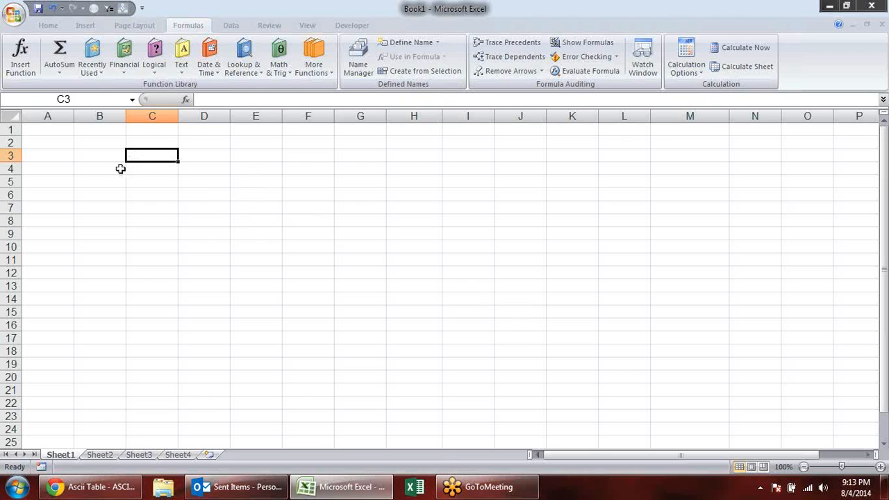
double_click(140, 154)
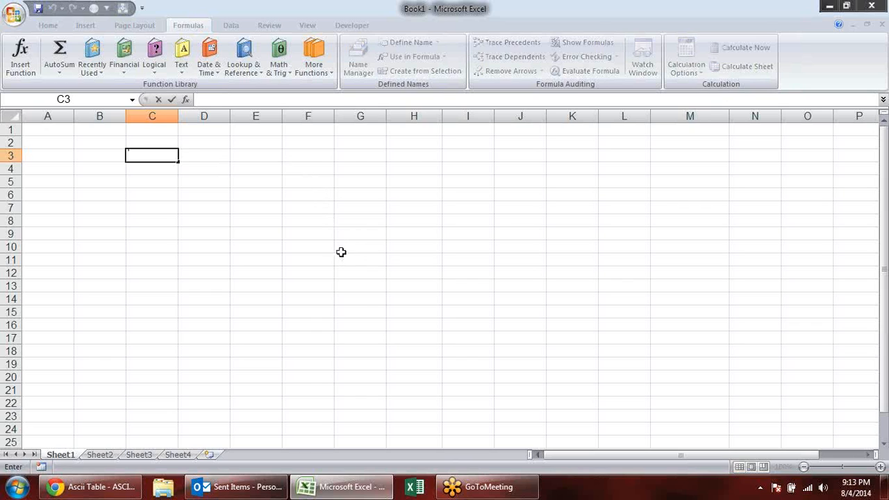
key("Escape")
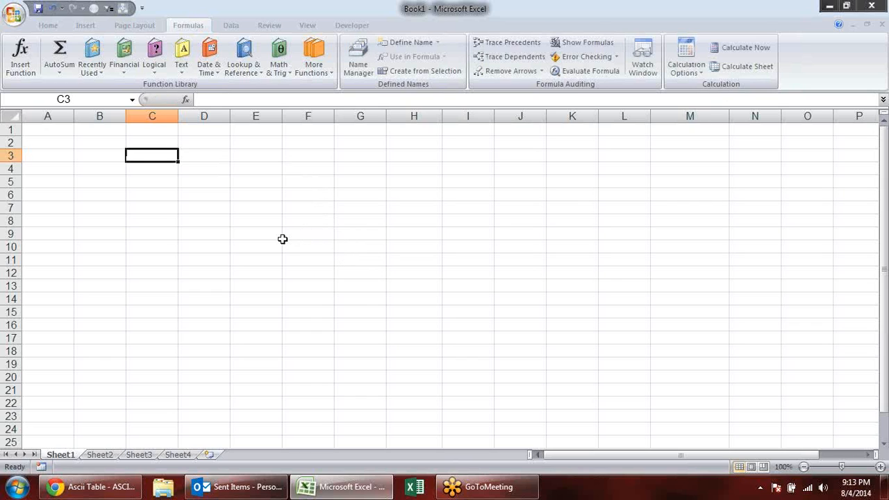
- Enter the formula =CHAR(10) in C3
type("=cod")
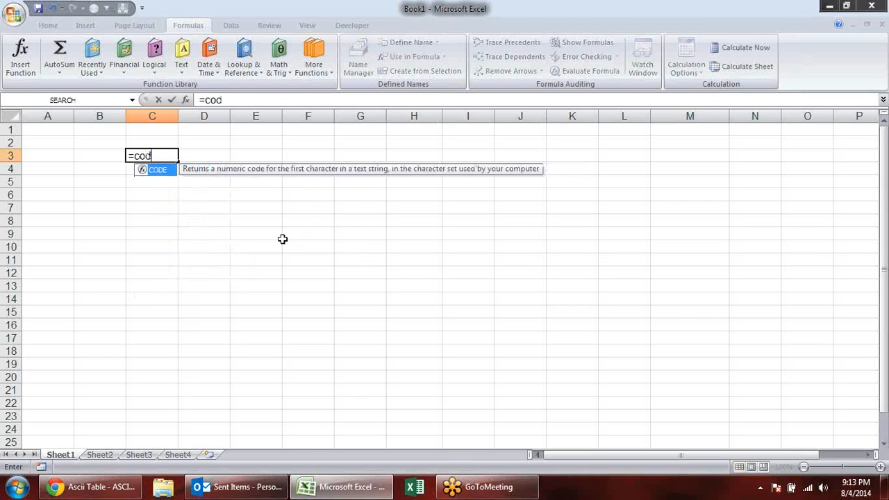
key("Tab")
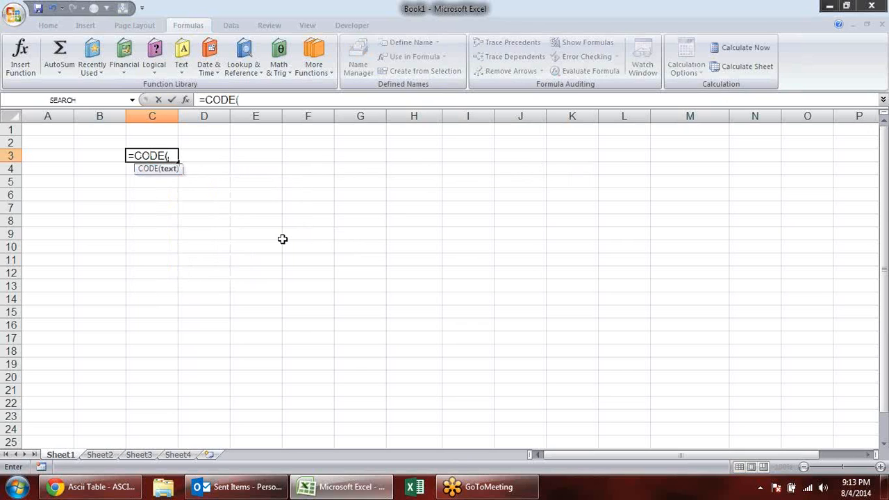
key("BackSpace")
key("BackSpace")
key("BackSpace")
key("BackSpace")
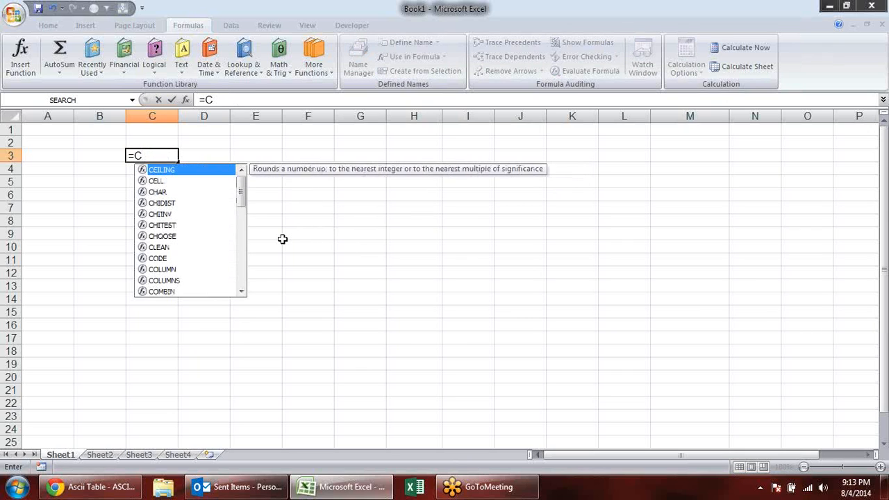
type("ha")
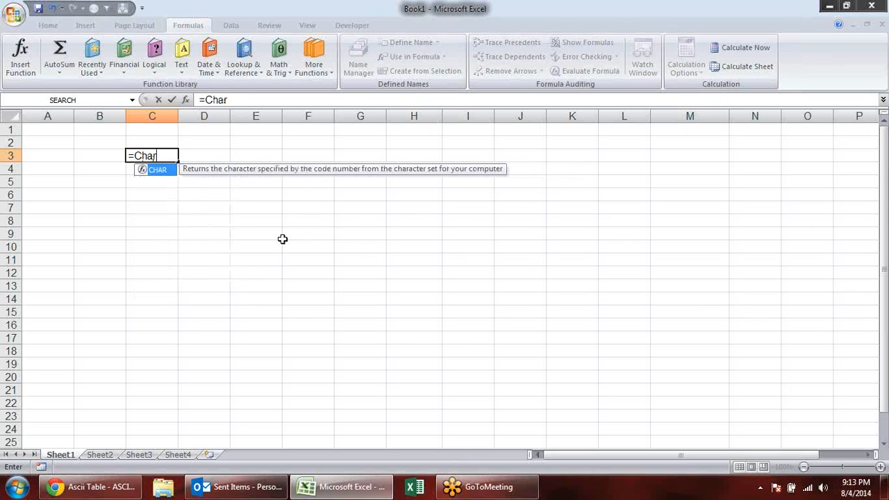
type("r")
key("Tab")
type("10")
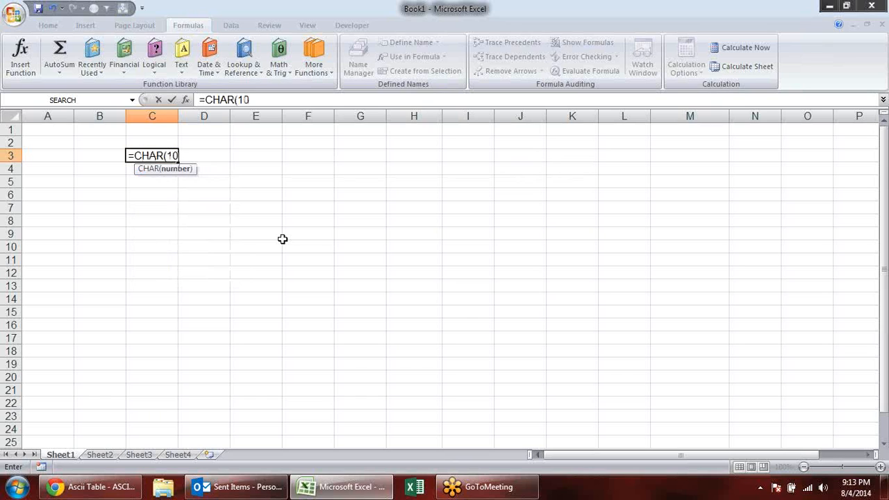
type(")")
key("Return")
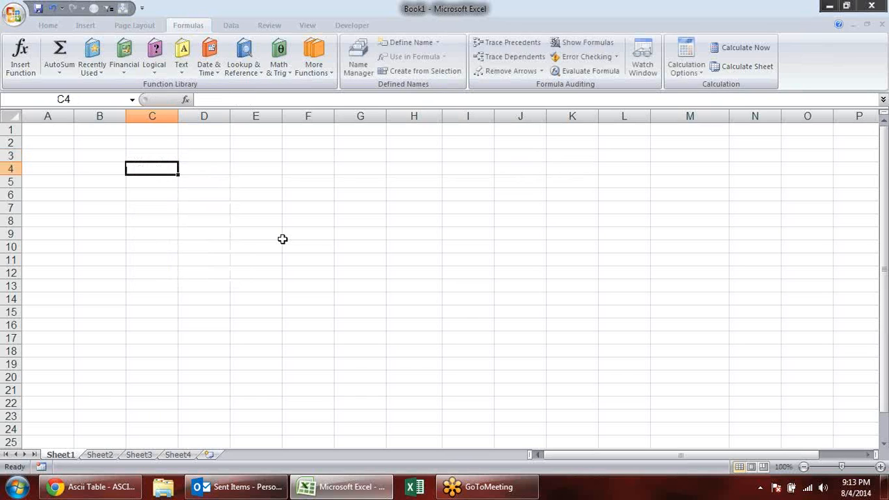
left_click(147, 157)
key("ctrl+c")
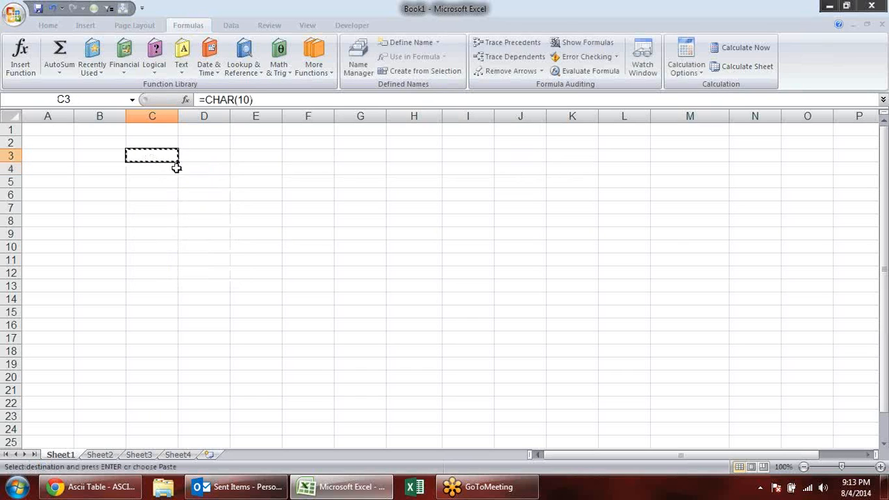
double_click(217, 157)
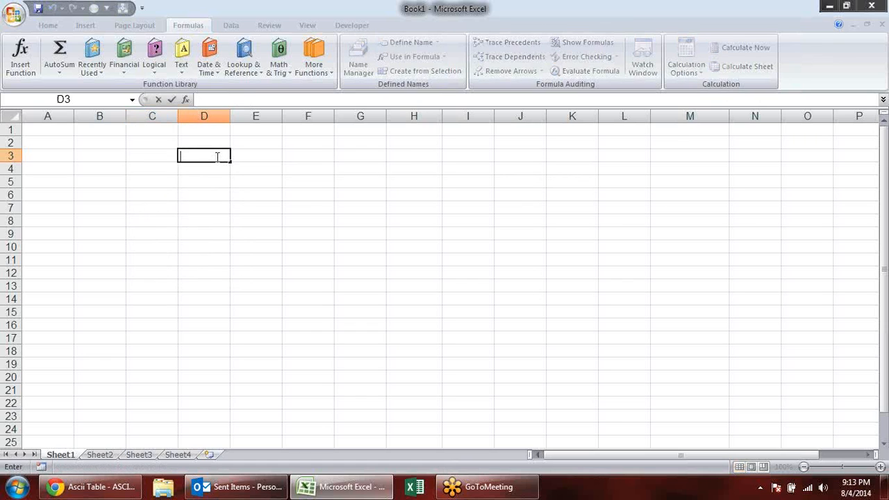
key("Escape")
- Enter a first name in D3 with a line break before it and another after it
double_click(198, 152)
key("alt+Return")
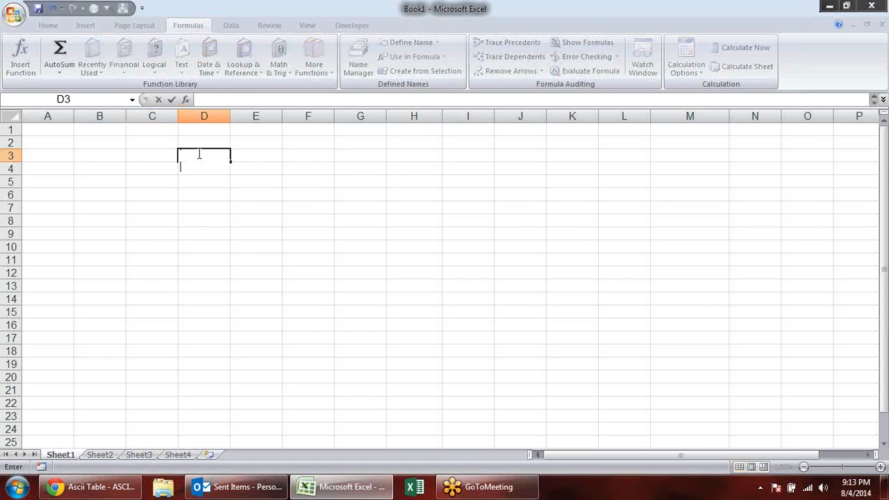
type("sandep")
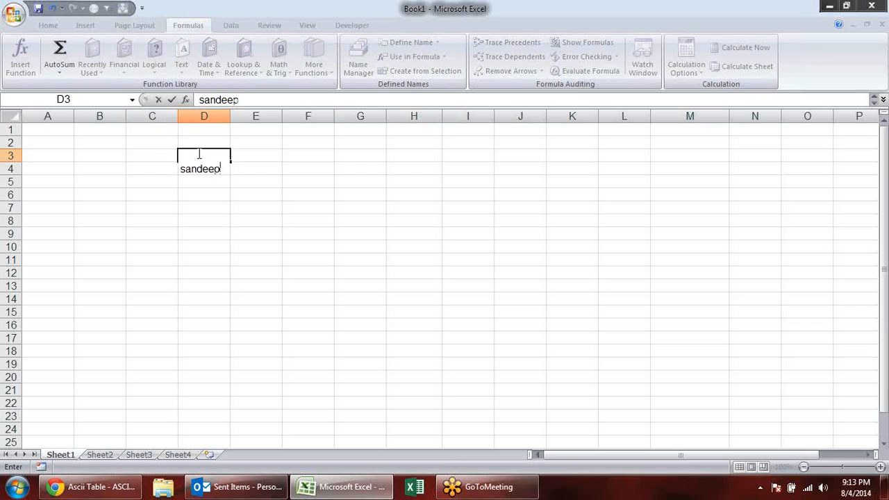
key("alt+Return")
key("Return")
- Enter a LEN formula in E3 that counts the characters of D3
left_click(255, 163)
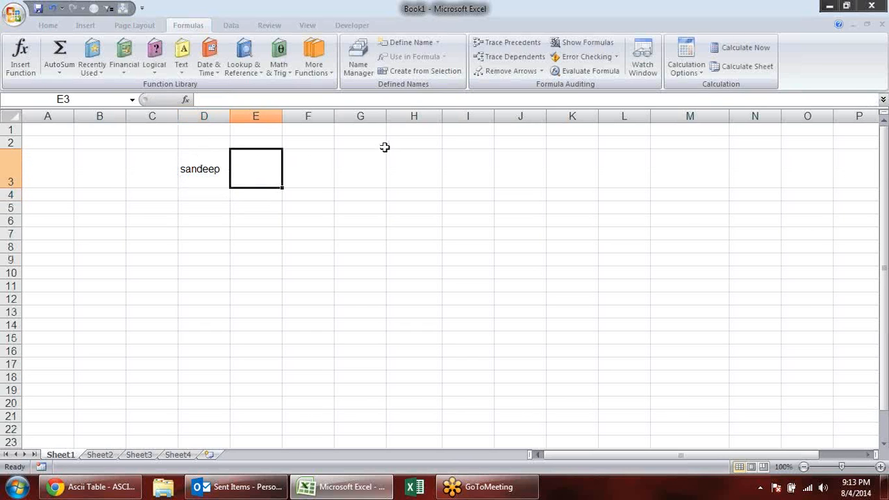
type("=char")
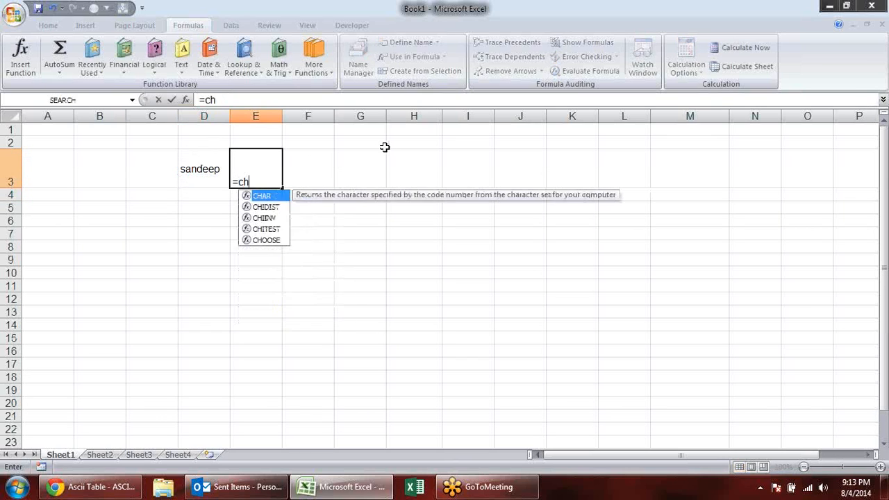
key("BackSpace")
key("BackSpace")
key("BackSpace")
key("BackSpace")
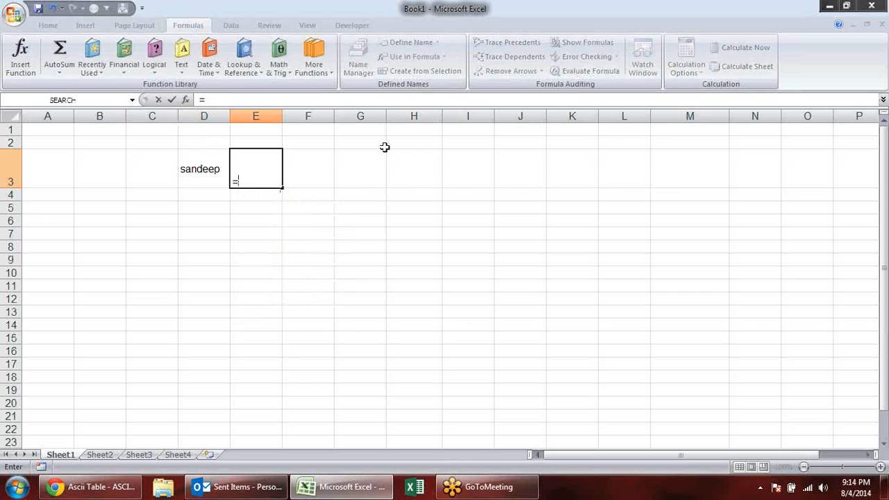
type("len")
key("Tab")
key("Left")
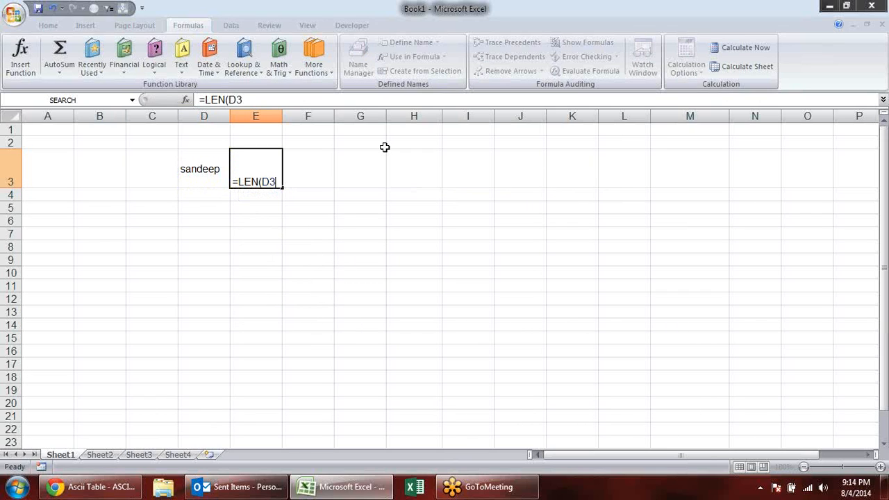
key("ctrl+Return")
- Enter the formula =CLEAN(D3) in E4 to strip the line breaks from the name
key("Down")
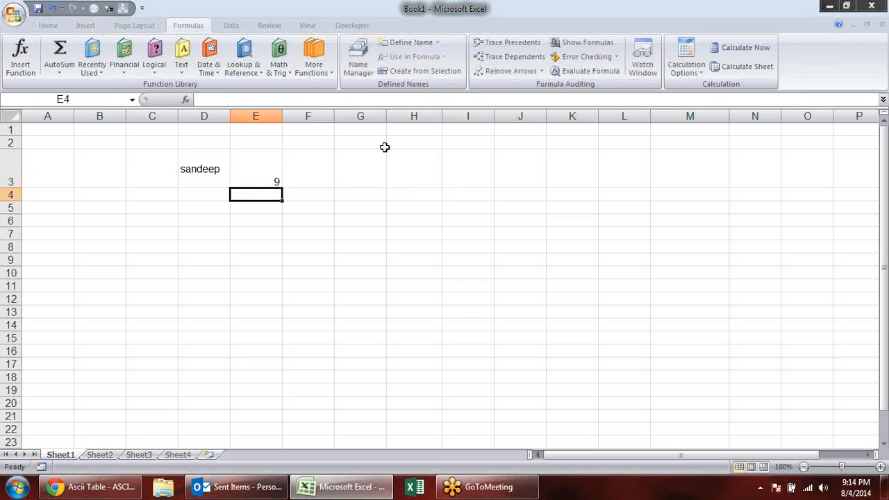
type("=clean")
key("Tab")
key("Up")
key("Left")
key("Return")
- Enter the formula =LEN(E4) in F4 to count the characters of the cleaned name
key("Up")
key("Right")
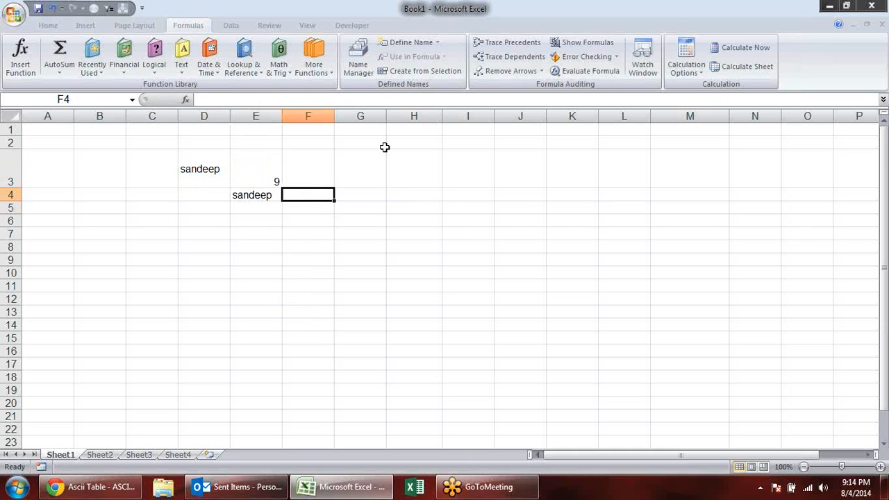
type("=")
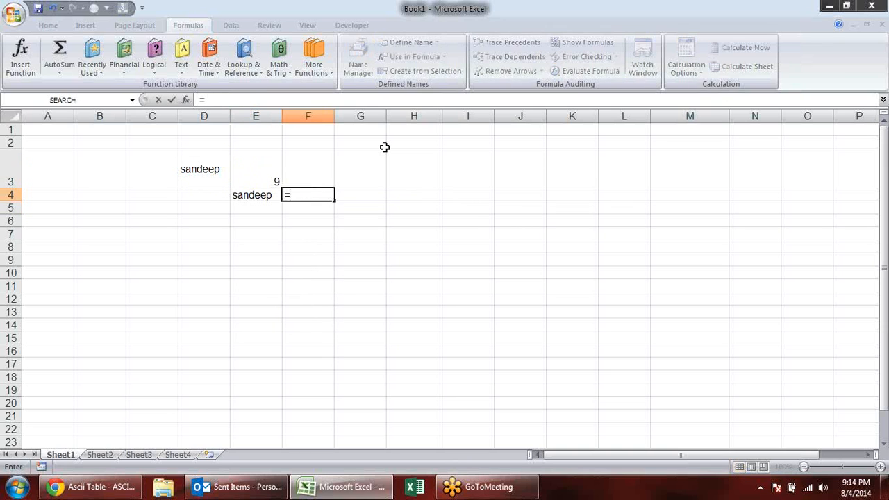
type("len")
key("Tab")
key("Left")
key("Return")
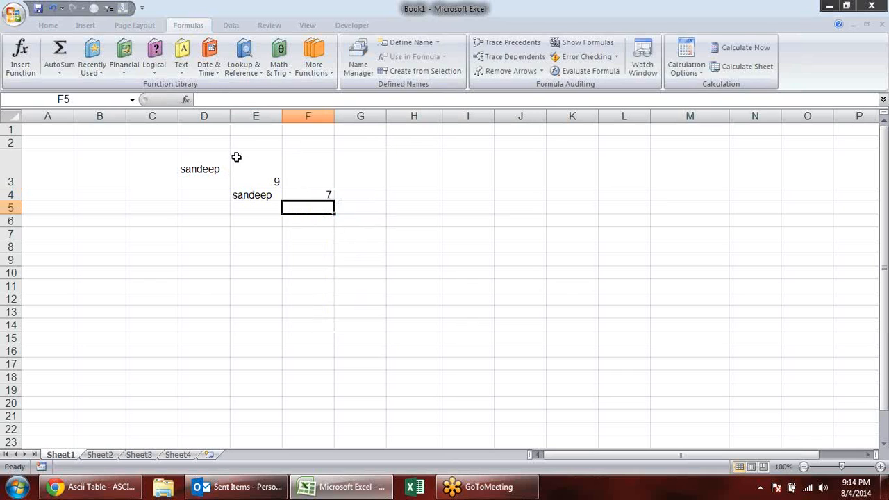
- Check the CLEAN formula in E4 and make the character count in F4 bold
left_click(252, 193)
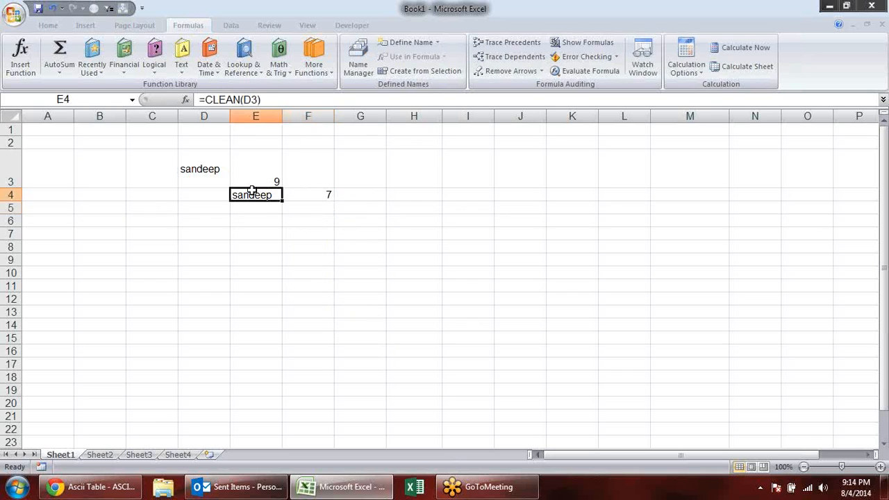
left_click(330, 197)
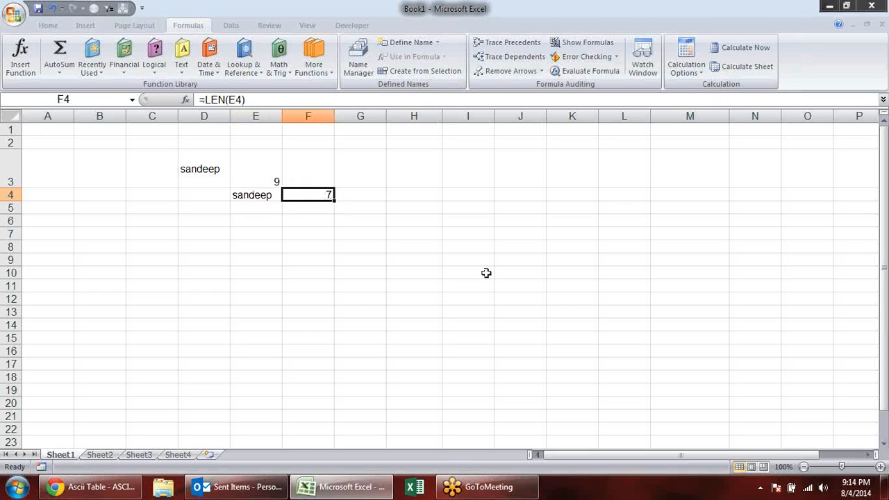
left_click(417, 235)
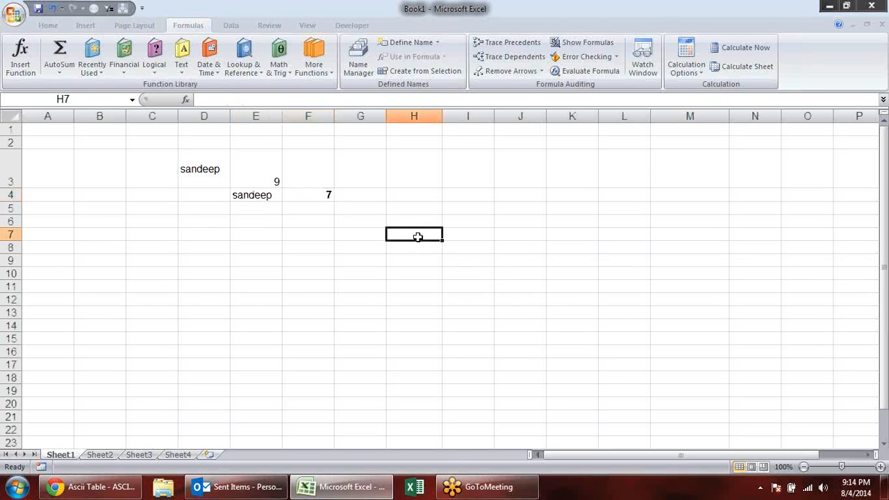
- Find CONCATENATE among the Text functions and enter a first name in C7 and a surname in D7
left_click(147, 72)
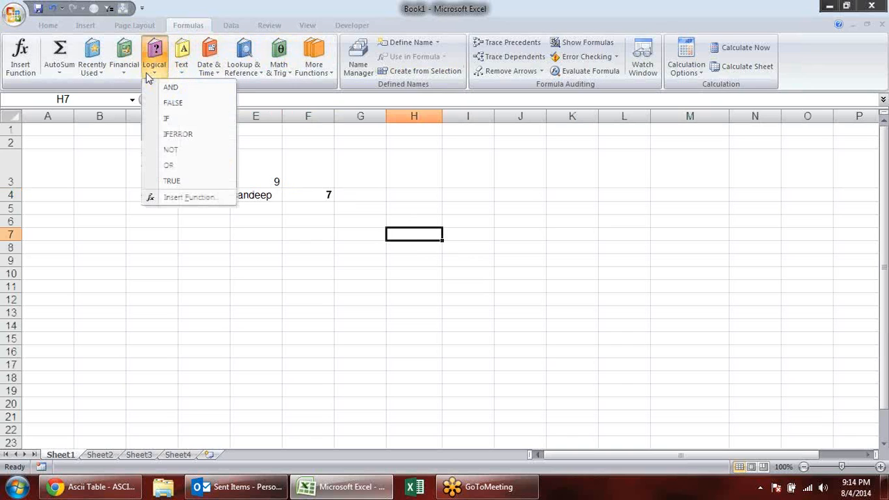
left_click(181, 69)
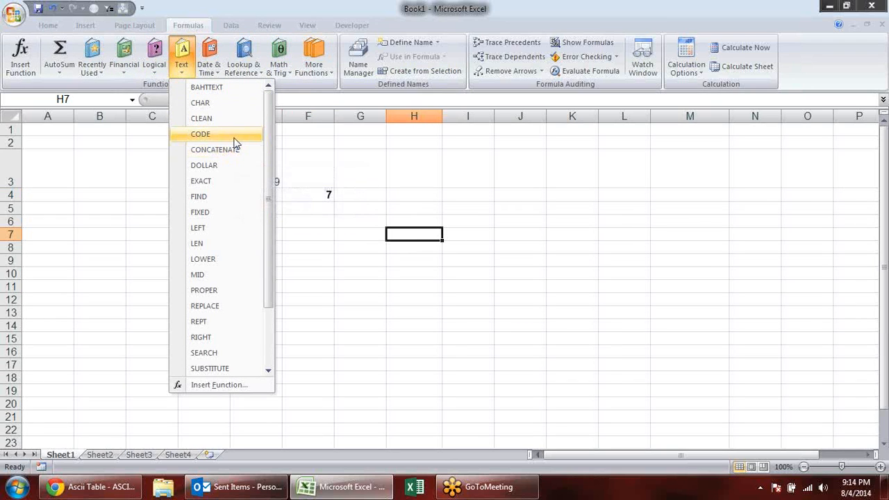
left_click(289, 246)
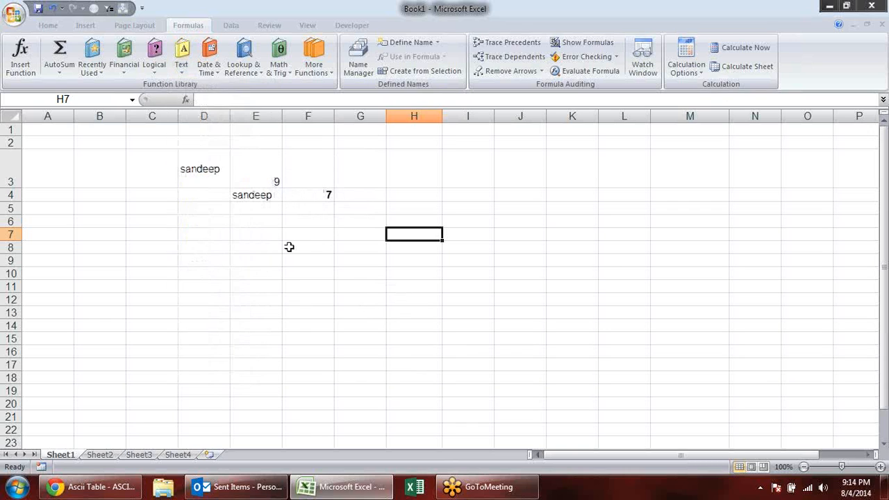
left_click(170, 232)
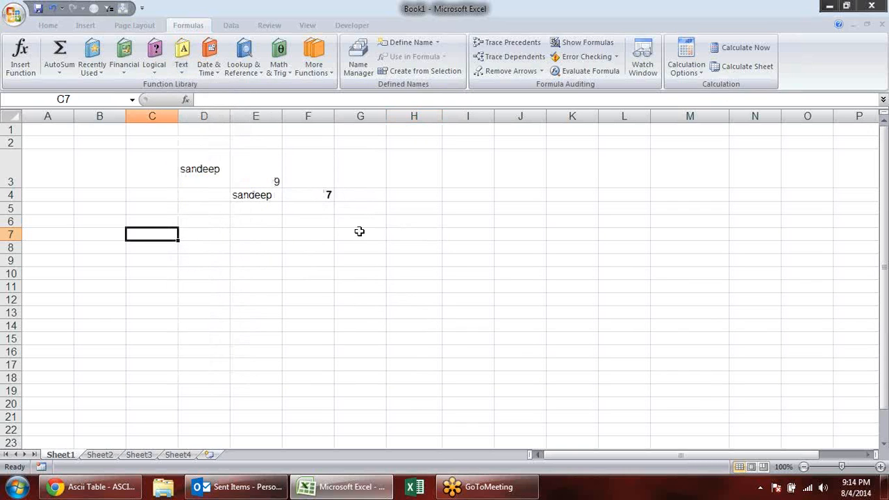
key("Tab")
key("Tab")
- Join the two names in E7 with the formula =C7&D7
type("=")
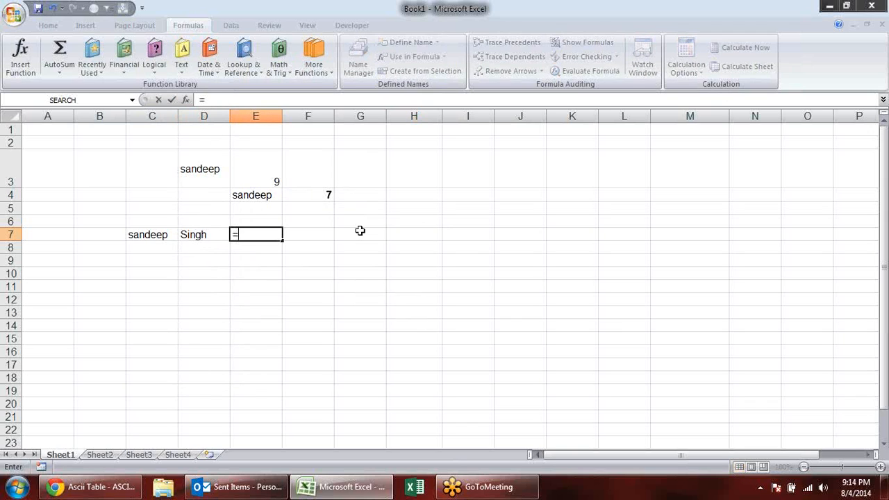
key("Left")
key("Left")
key("Left")
key("Right")
type("&")
key("Left")
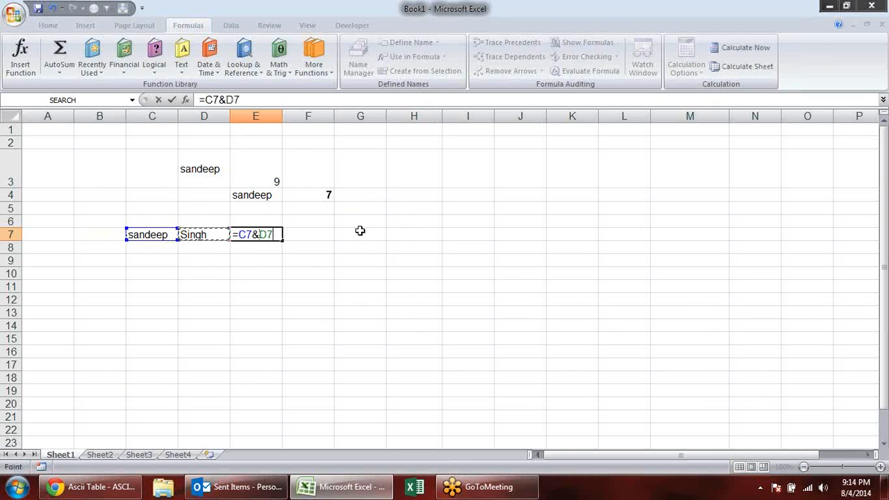
key("Return")
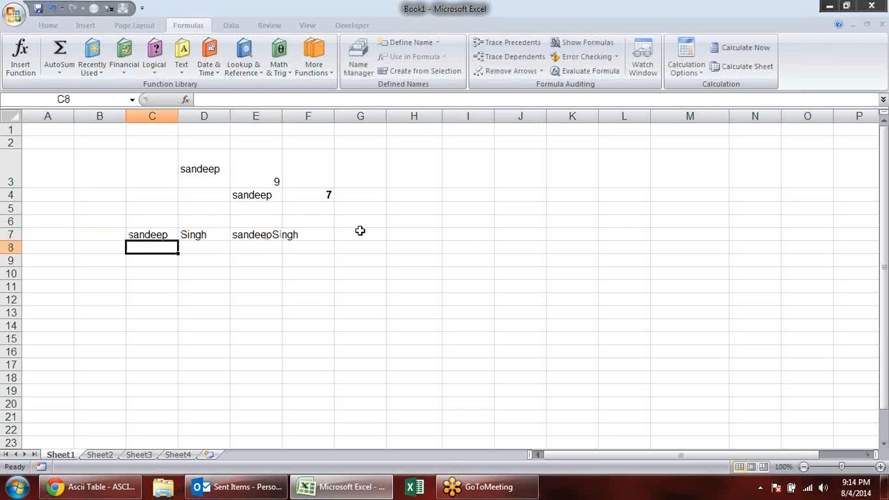
- Join the three cells of row 7 in C9 with the formula =CONCATENATE(C7,D7,E7)
key("Down")
type("=con")
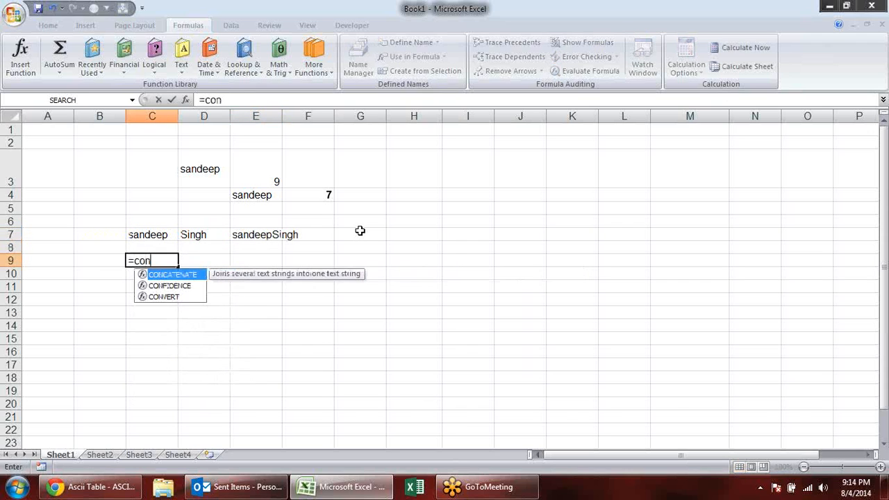
key("Tab")
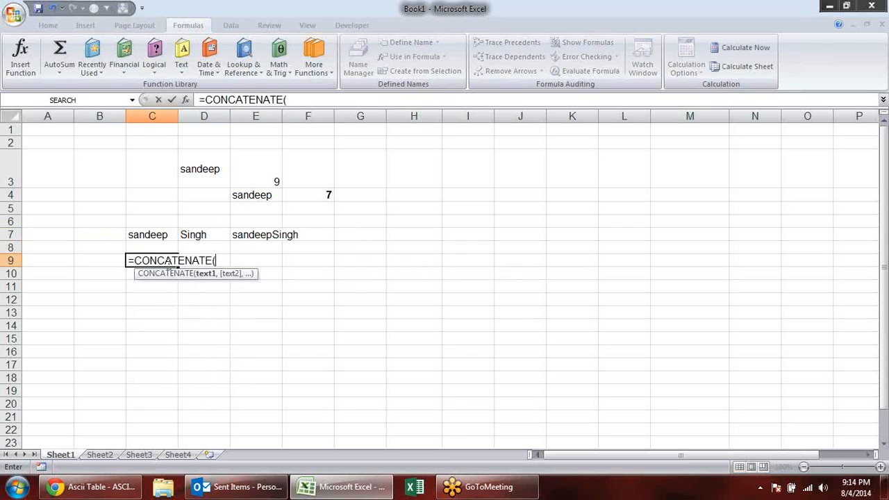
left_click(145, 236)
type(",")
left_click(222, 236)
type(",")
left_click(268, 235)
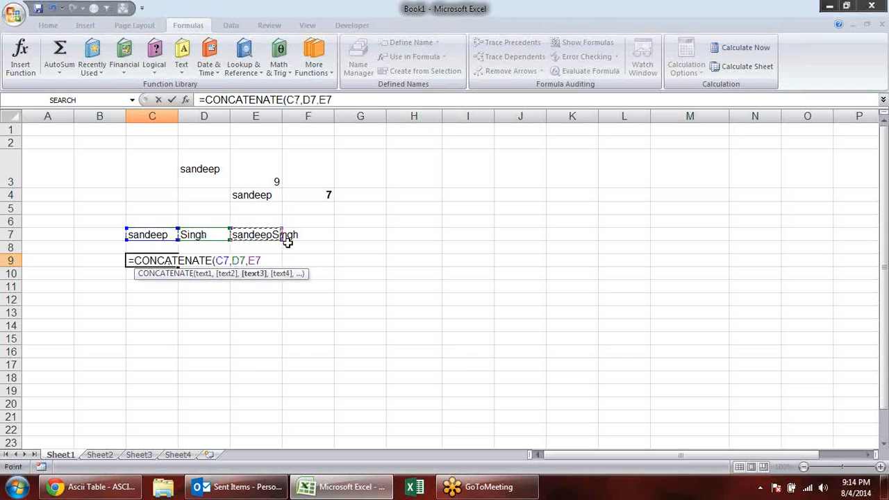
key("Return")
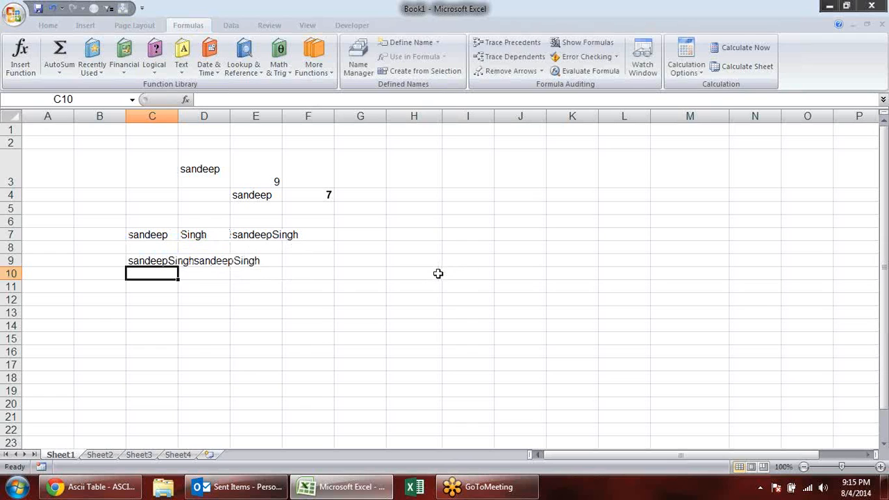
type("=")
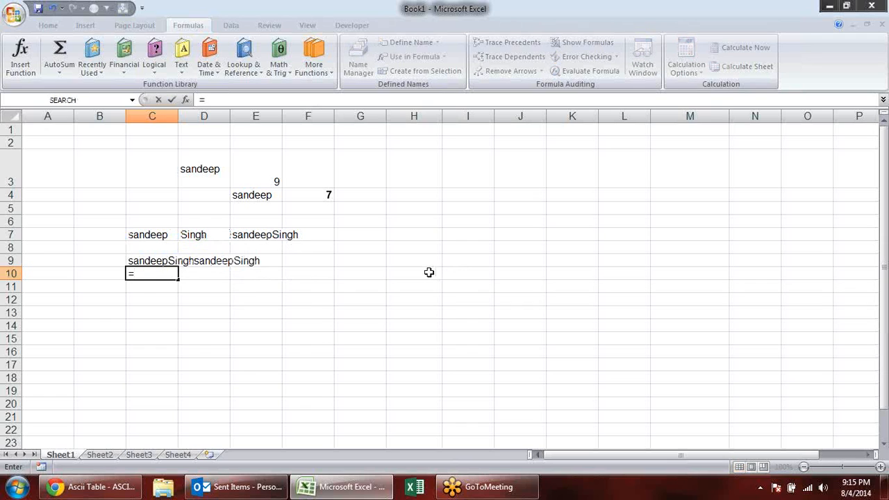
left_click(155, 235)
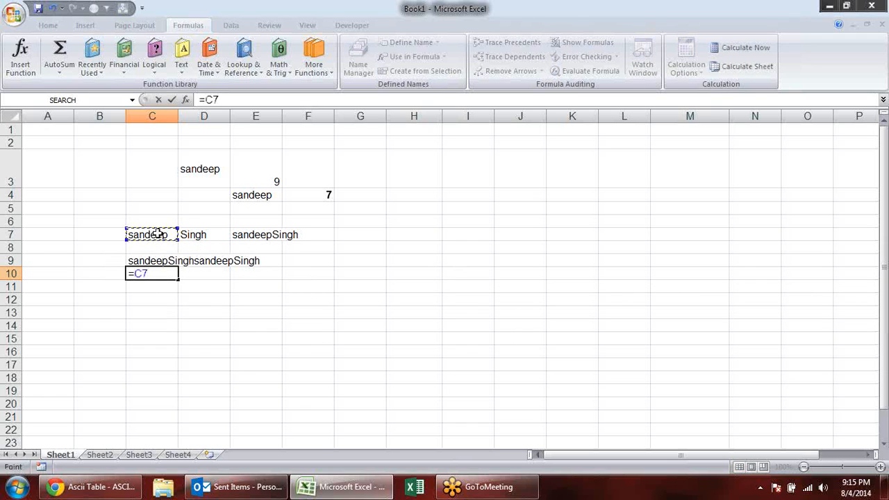
key("BackSpace")
key("BackSpace")
key("BackSpace")
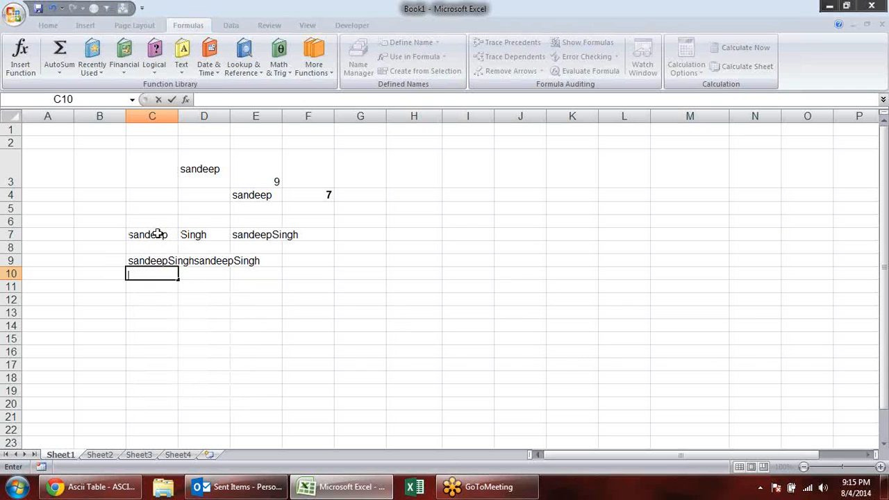
- Enter =CONCATENATE(C7," ",D7) in C10 to join first name and surname with a space between them
type("=cONCATENATE(")
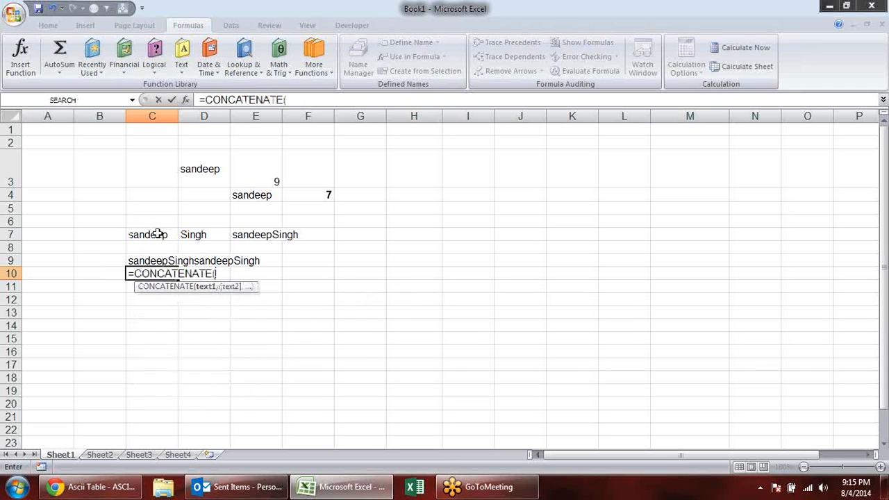
left_click(128, 235)
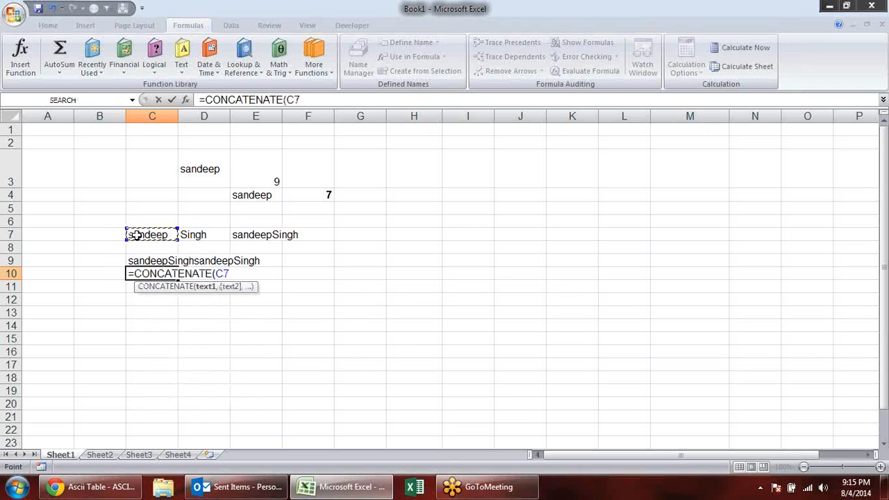
type(",")
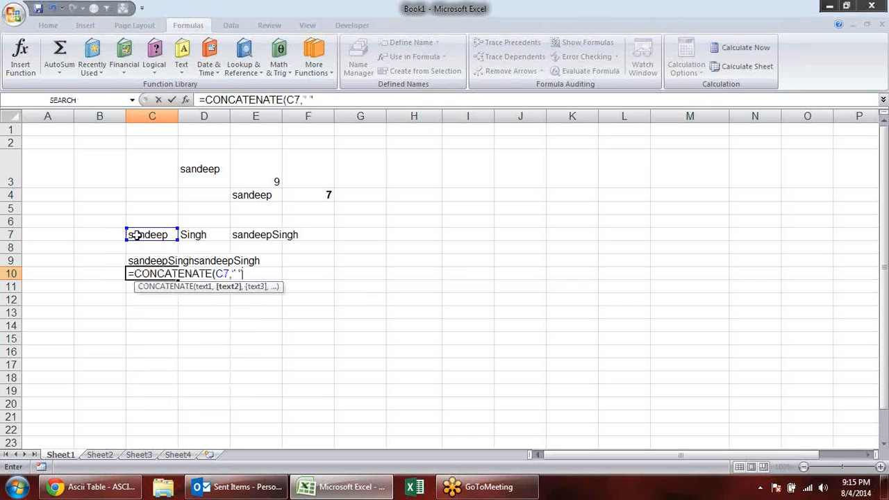
type("\" \",")
left_click(206, 239)
key("Return")
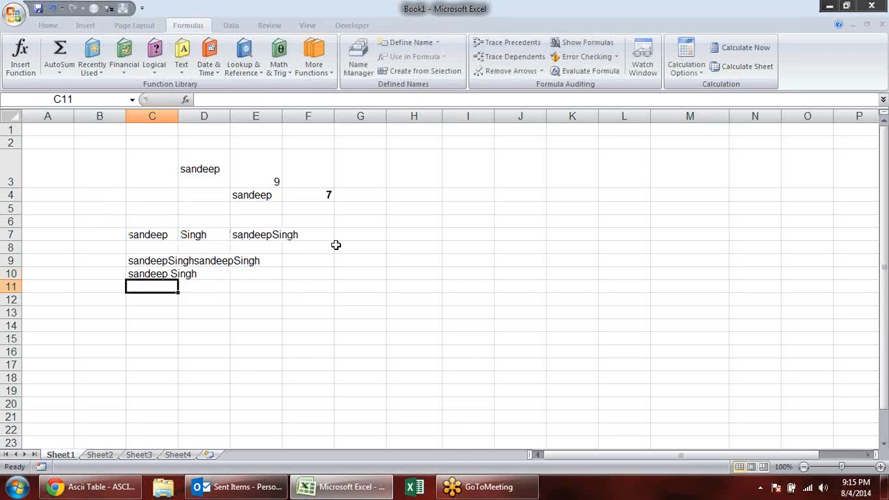
- Clear the contents of A6:G11 to remove the name-joining examples
left_click_drag(62, 226, 389, 294)
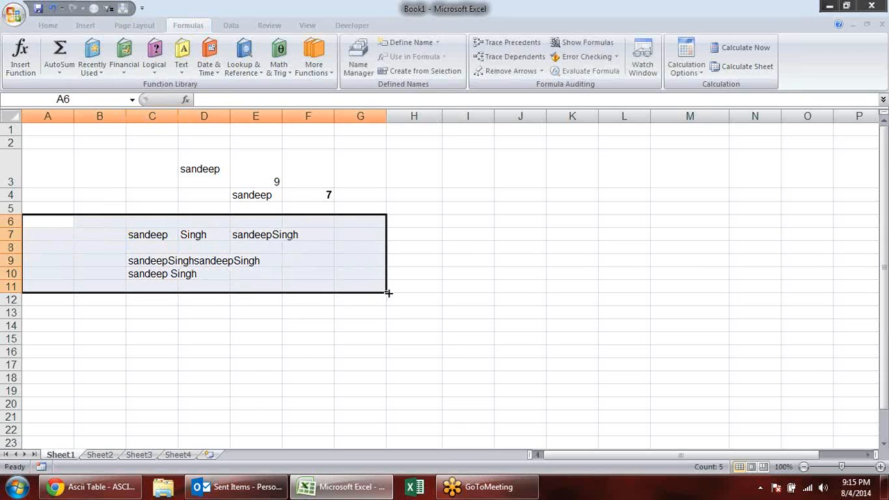
key("Delete")
left_click(224, 262)
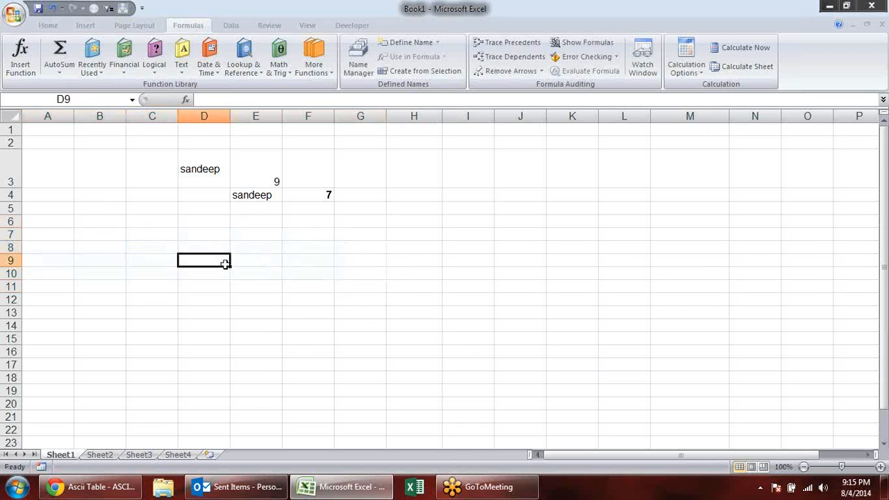
- Read the description of DOLLAR in the list of Text functions
left_click(180, 72)
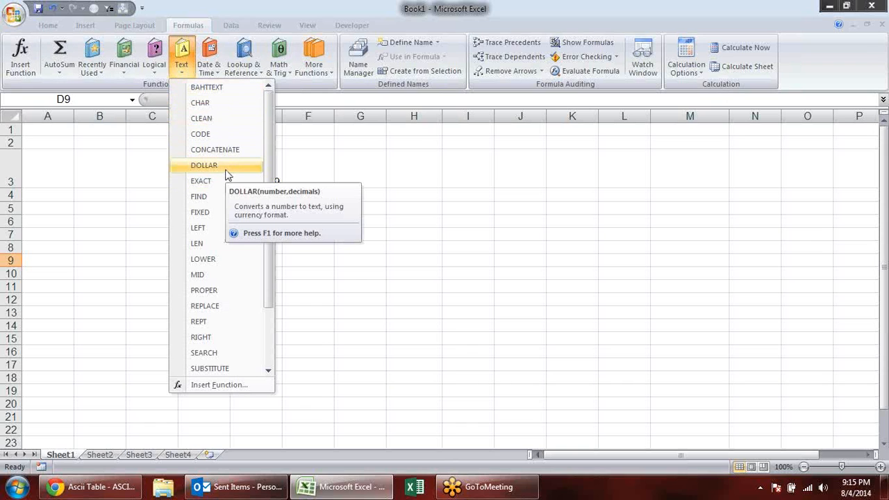
left_click(403, 257)
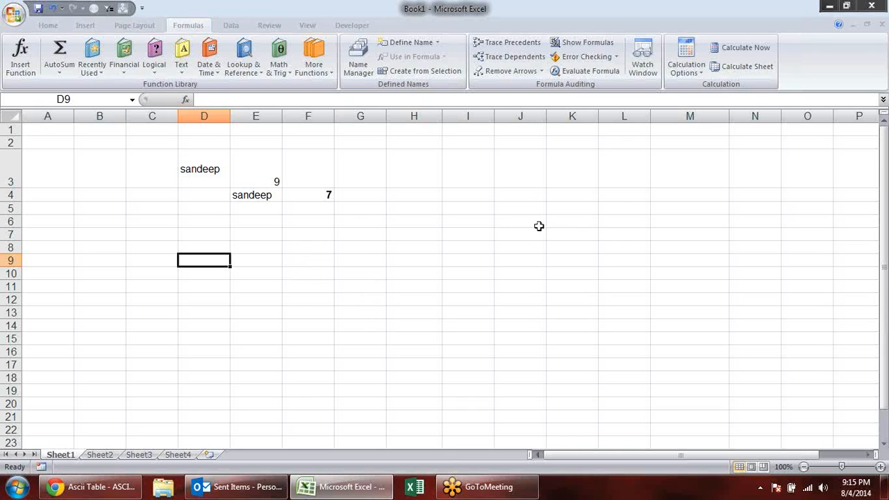
- Enter the number 2563 in cell D7
left_click(191, 237)
left_click(245, 233)
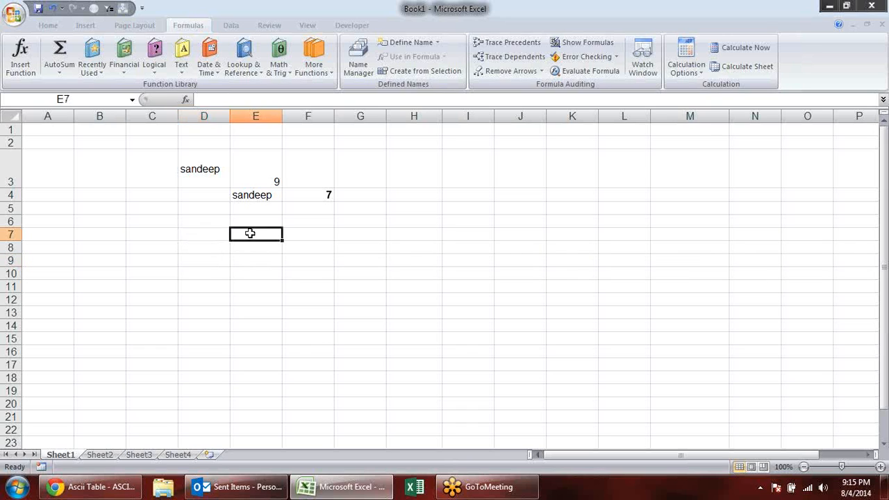
left_click(215, 235)
type("2563")
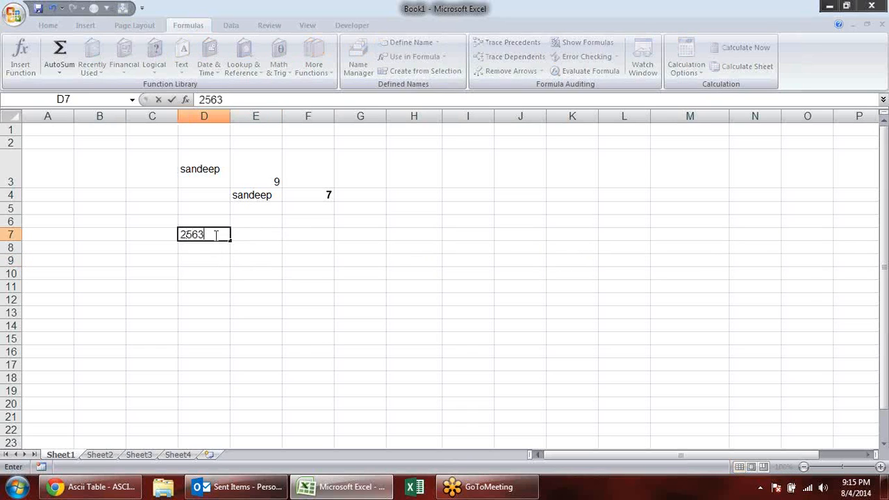
key("Return")
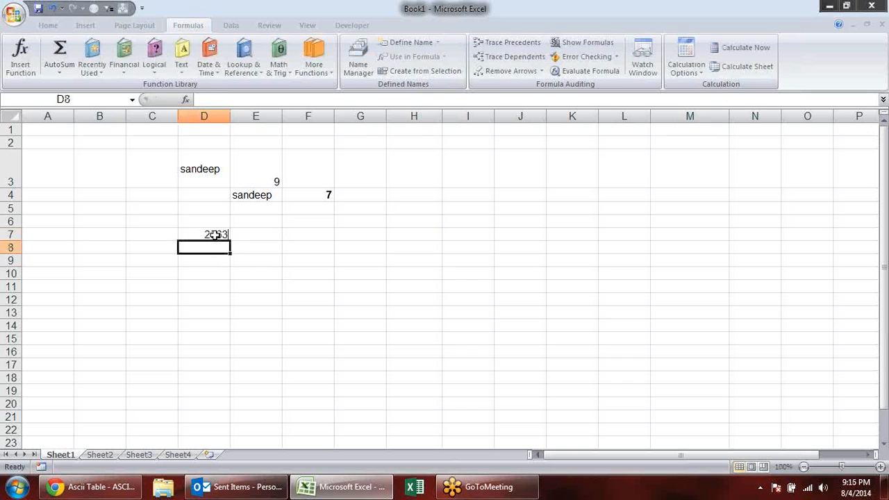
- Enter a TEXT formula in E7 that formats D7 as six digits with leading zeros, using the format "000000"
key("Up")
key("Right")
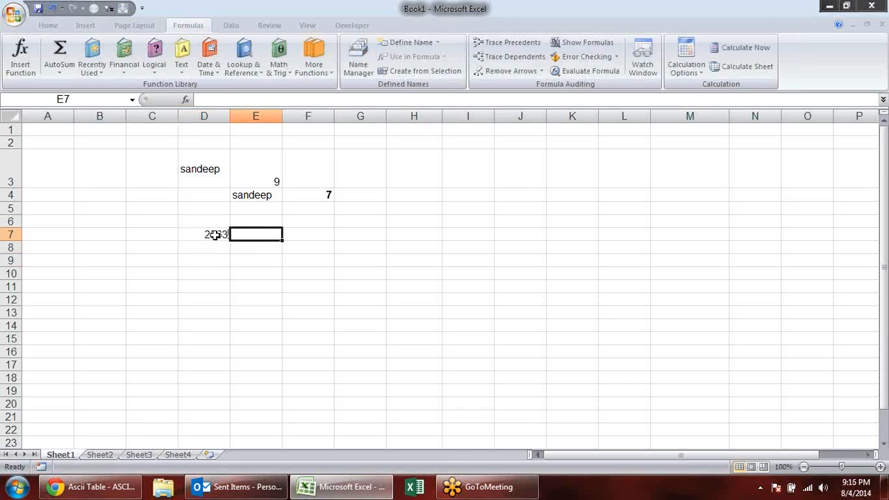
type("=TEXT(")
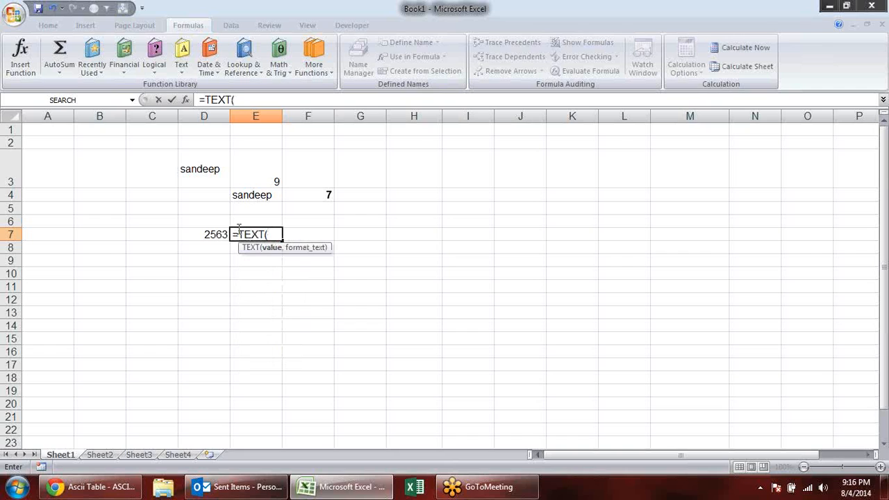
left_click(200, 234)
type(",")
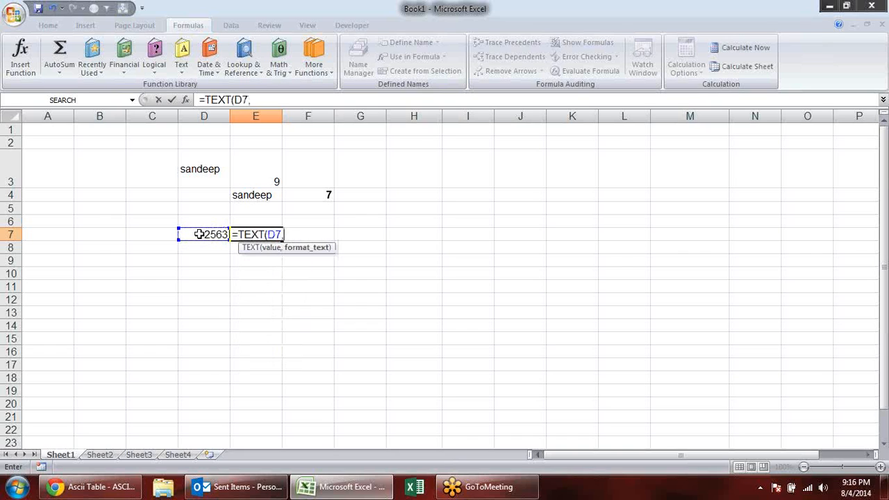
type("\"00000")
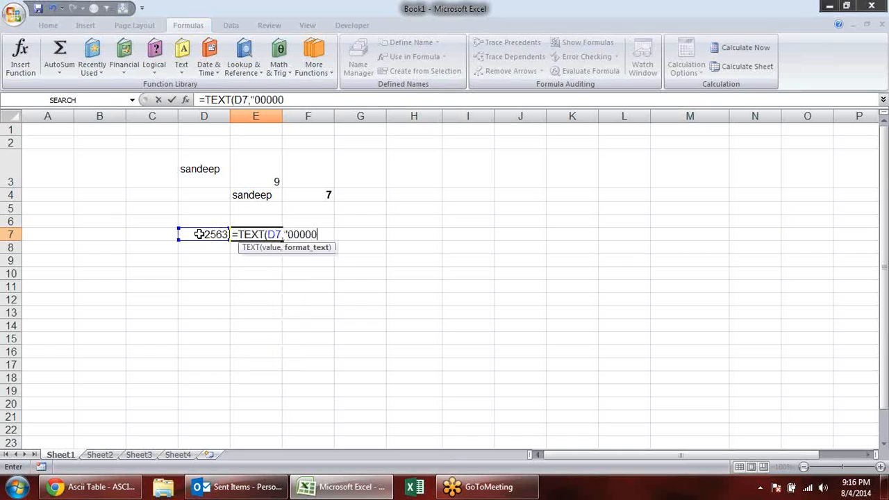
type("0111111111111111111111")
key("BackSpace")
key("BackSpace")
key("BackSpace")
key("BackSpace")
key("BackSpace")
key("BackSpace")
key("BackSpace")
key("BackSpace")
key("BackSpace")
key("BackSpace")
key("BackSpace")
key("BackSpace")
key("BackSpace")
key("BackSpace")
key("BackSpace")
key("BackSpace")
key("BackSpace")
key("BackSpace")
key("BackSpace")
key("BackSpace")
key("Return")
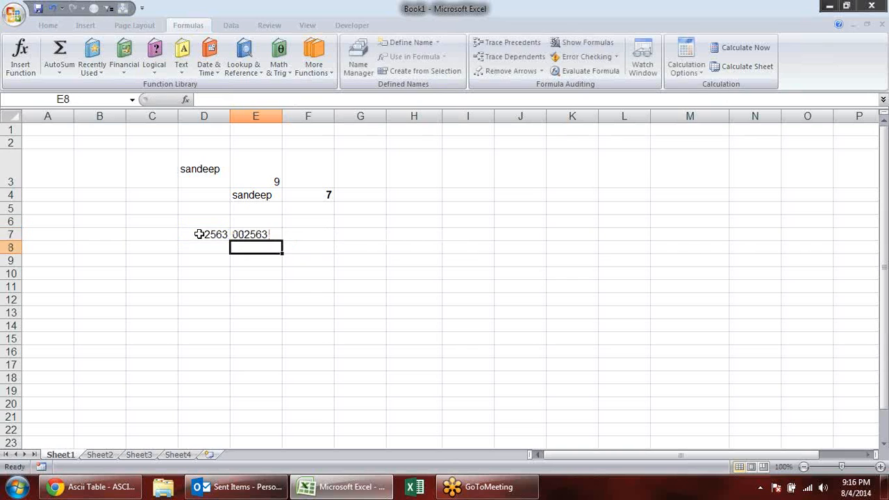
- Copy the TEXT result in E7 and paste it into G9 as values only
left_click(255, 234)
key("ctrl+c")
left_click(340, 262)
key("alt+e")
key("s")
key("v")
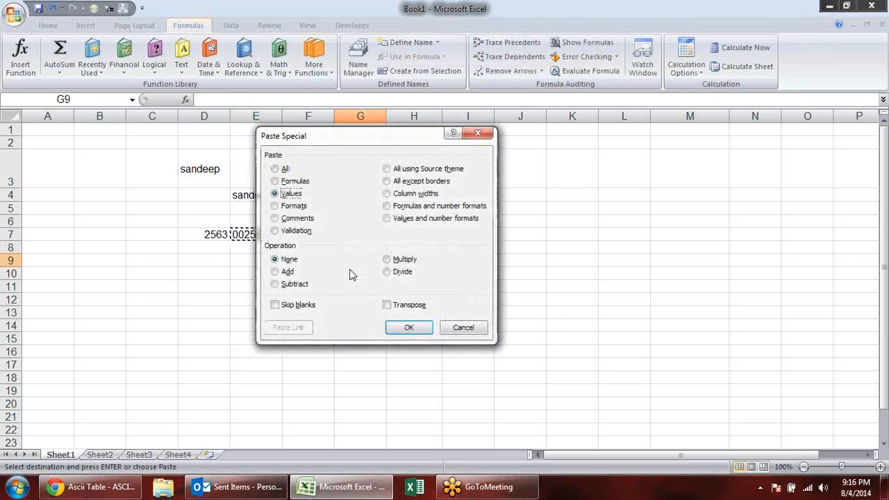
key("Return")
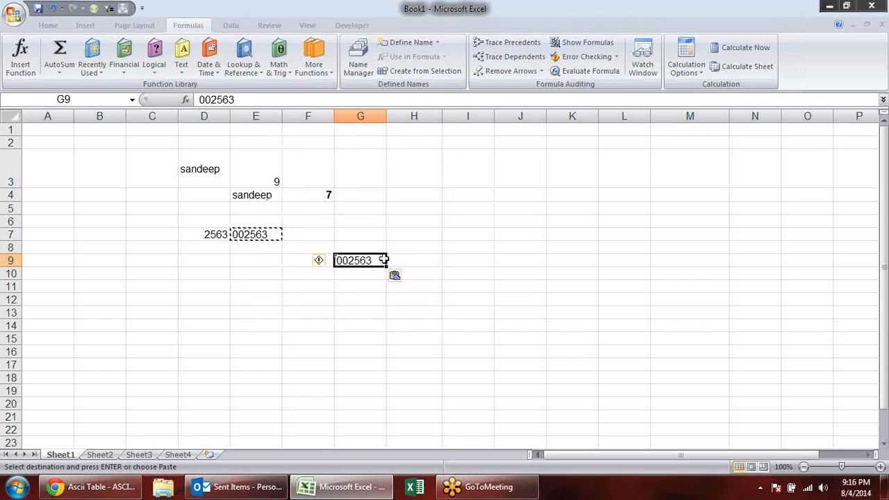
key("F2")
key("Escape")
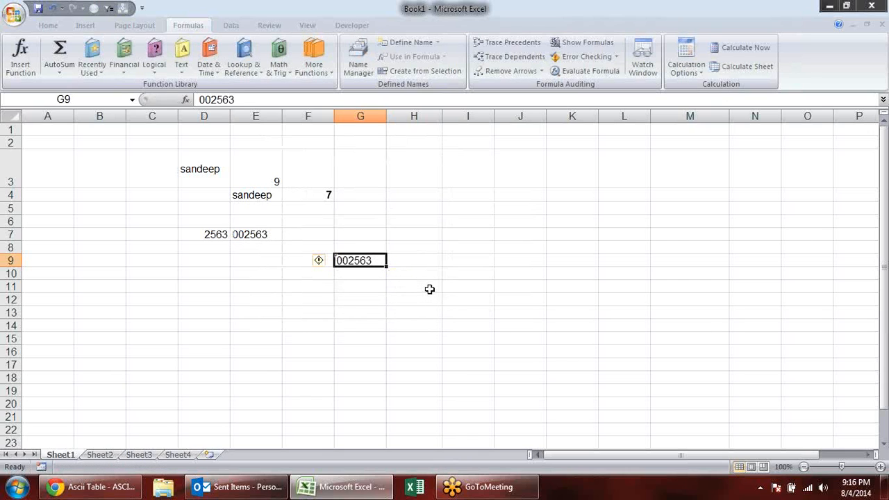
- Clear the contents of C6:I12 to remove the TEXT example
left_click_drag(155, 222, 442, 296)
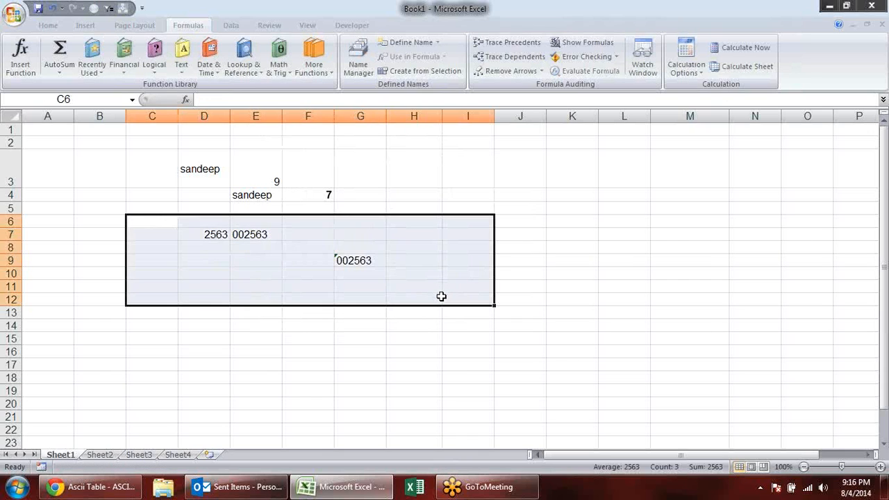
key("Delete")
left_click(182, 235)
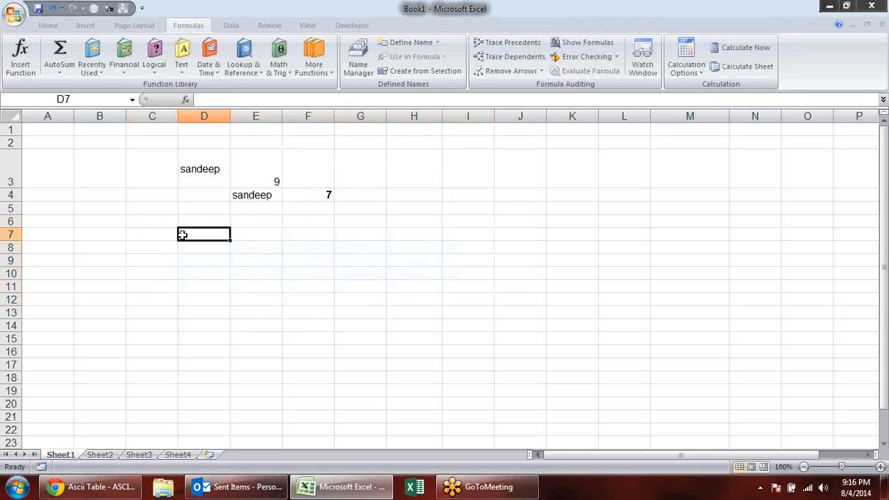
- Enter =DOLLAR(F4) in H4 to convert the number in F4 to currency text
left_click(182, 59)
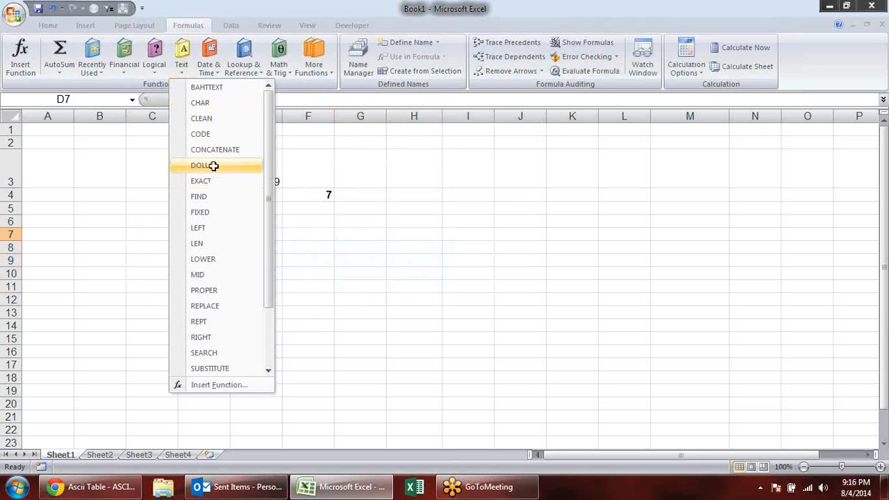
left_click(408, 204)
left_click(395, 194)
type("=(")
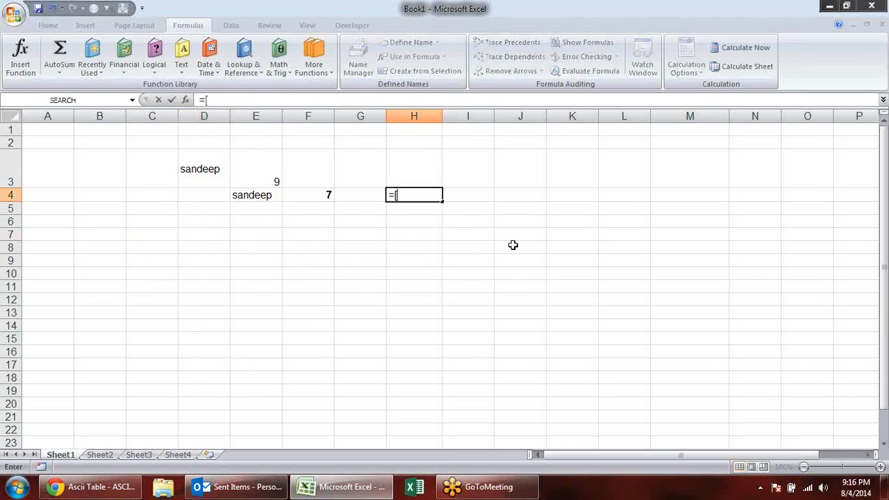
key("BackSpace")
type("dol")
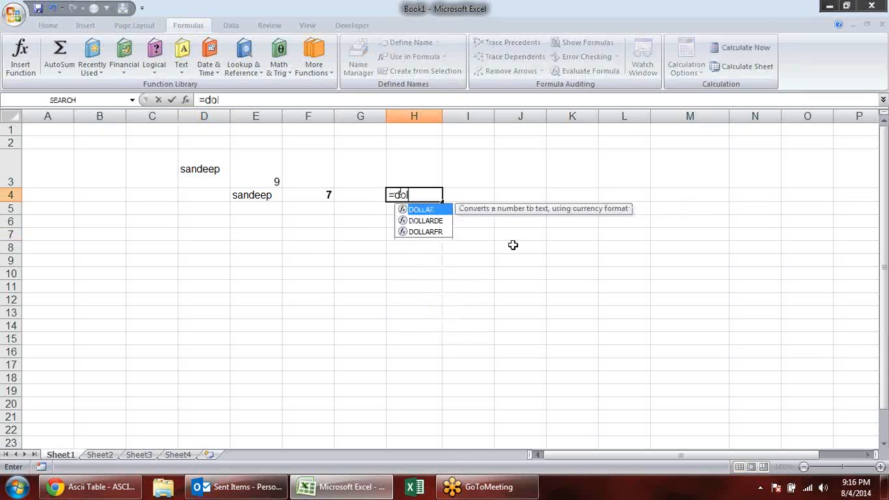
key("Tab")
key("Left")
key("Left")
key("Up")
key("Up")
key("Down")
key("Down")
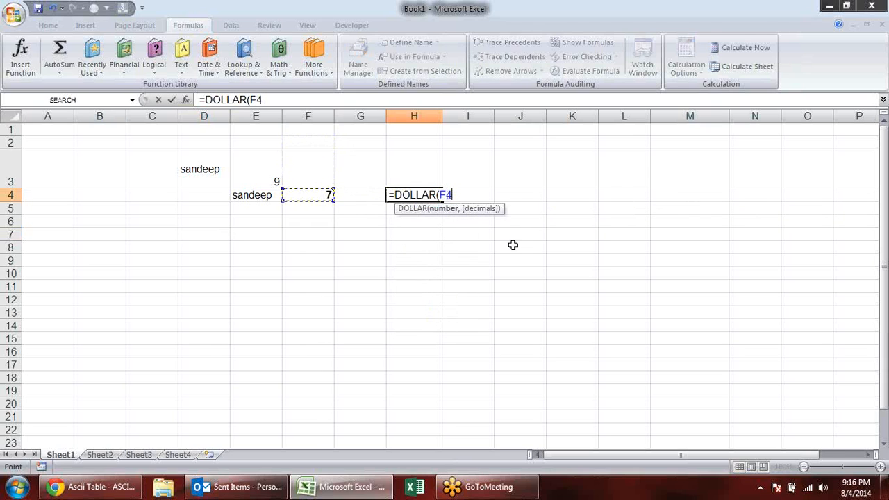
key("Return")
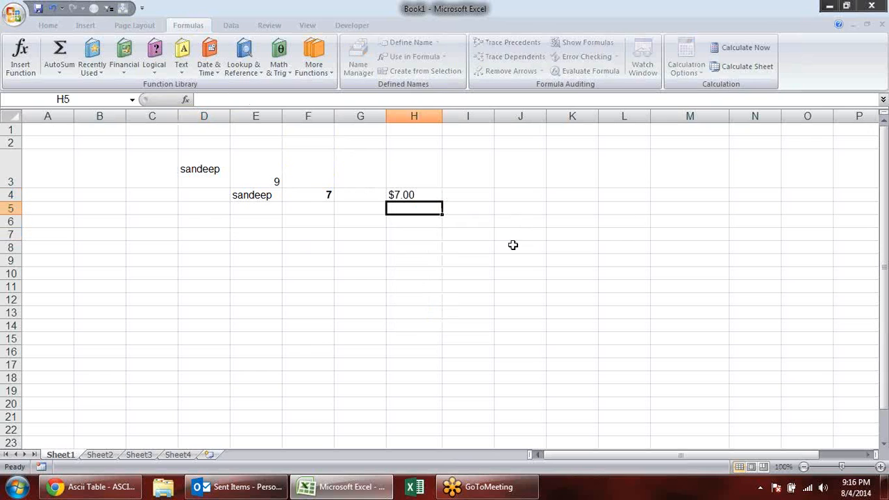
- Add a decimals argument of 3 to the formula in H4, making it =DOLLAR(F4,3)
key("Up")
key("F2")
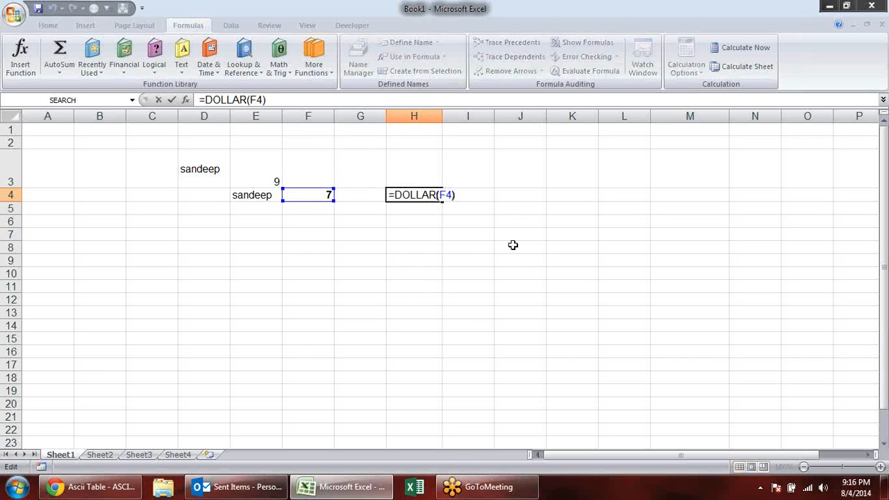
key("Left")
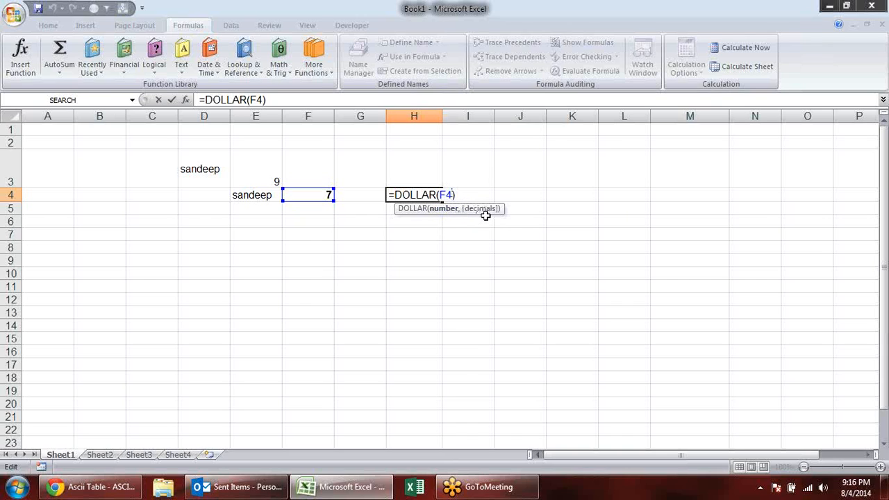
type(",3")
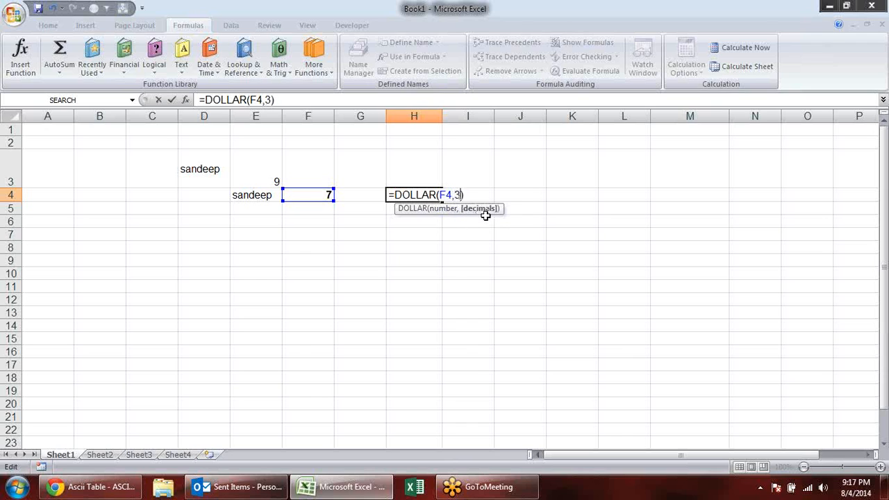
key("Return")
type(".")
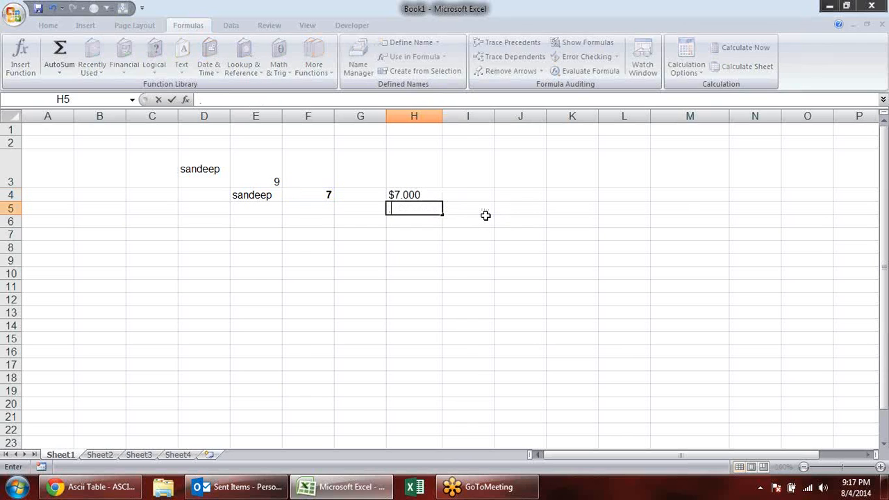
key("Escape")
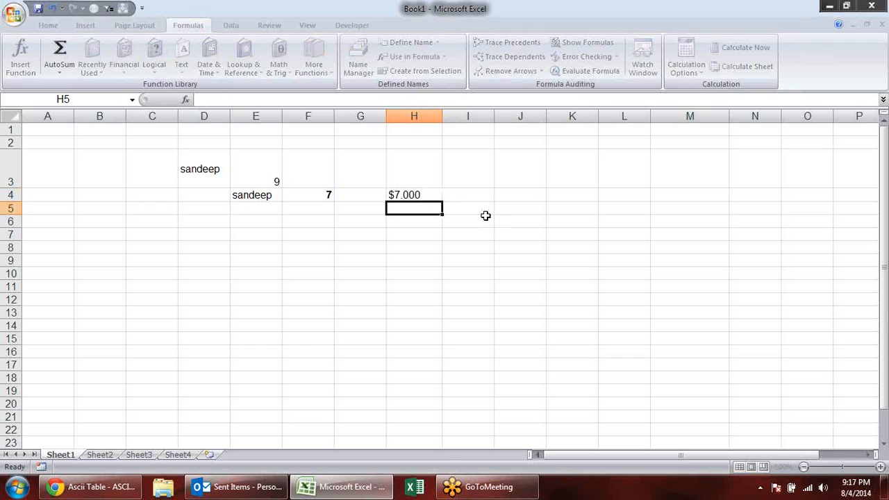
double_click(432, 196)
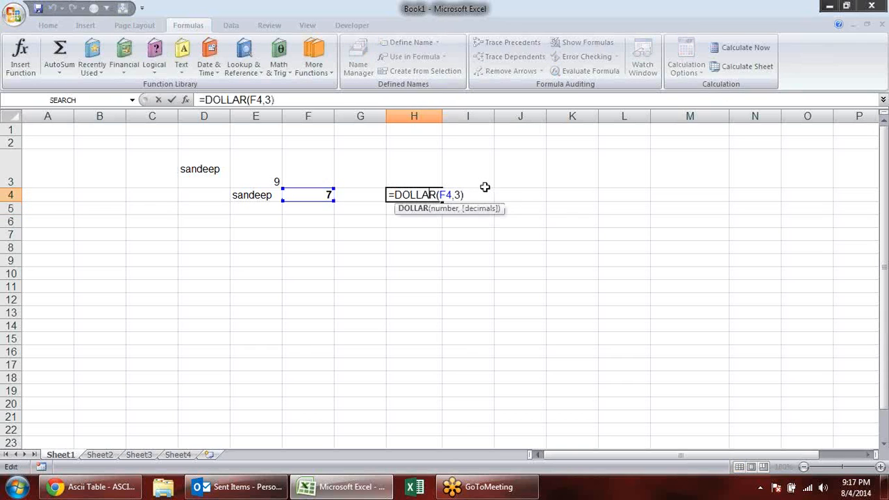
key("Escape")
left_click(412, 209)
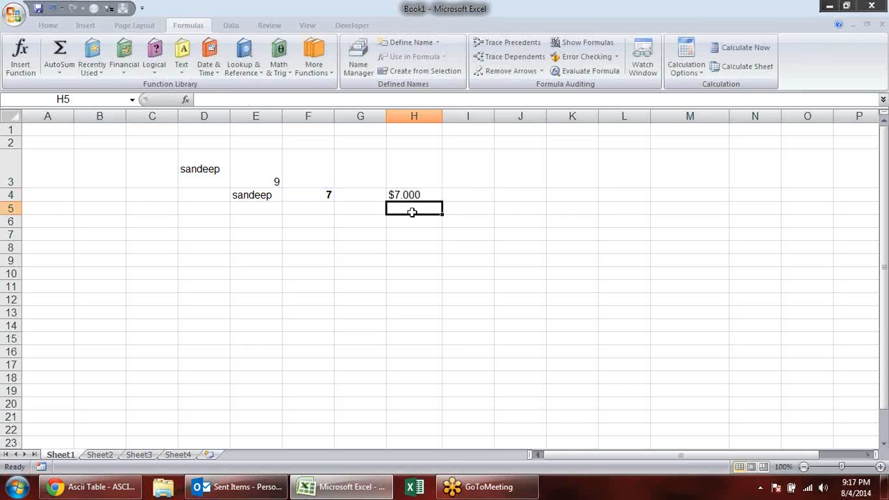
- Enter =FIXED(F4,3,FALSE) in G4 to return F4 as text with three decimals and commas allowed
left_click(364, 199)
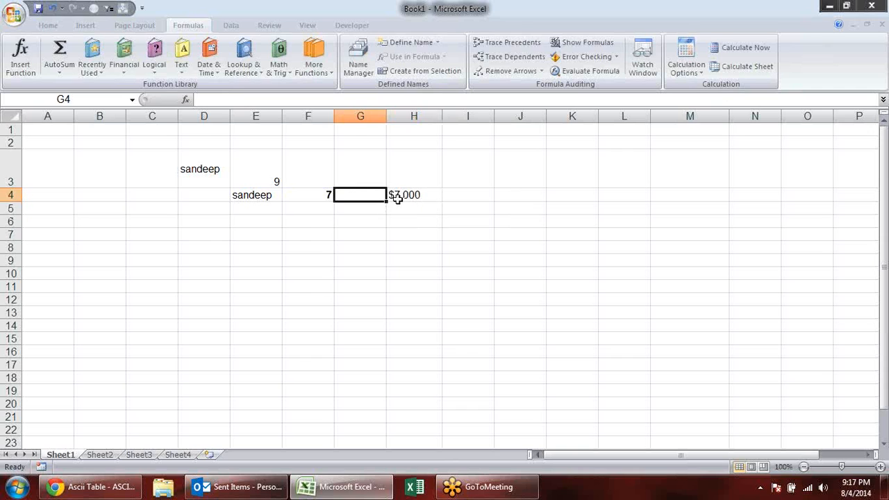
type("=fix")
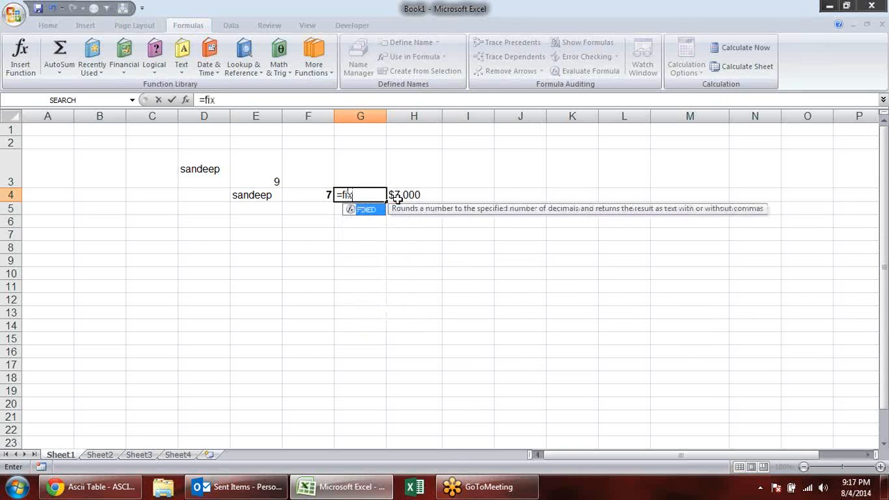
key("Tab")
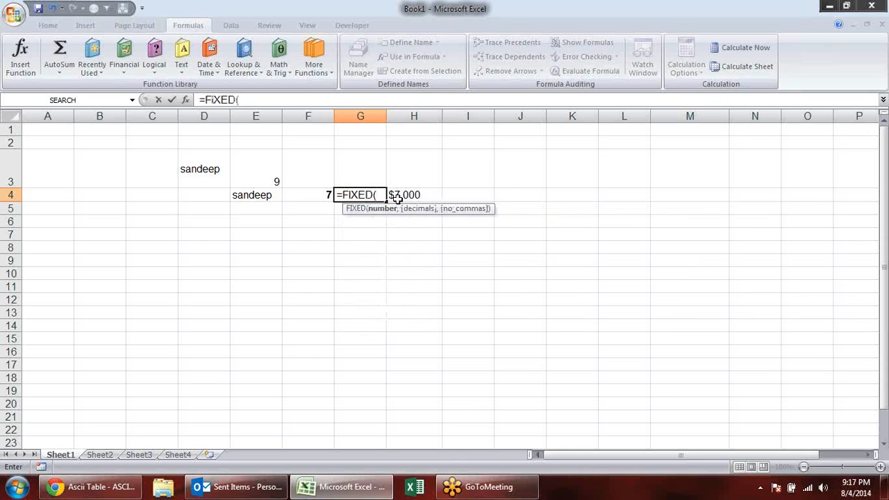
left_click(318, 196)
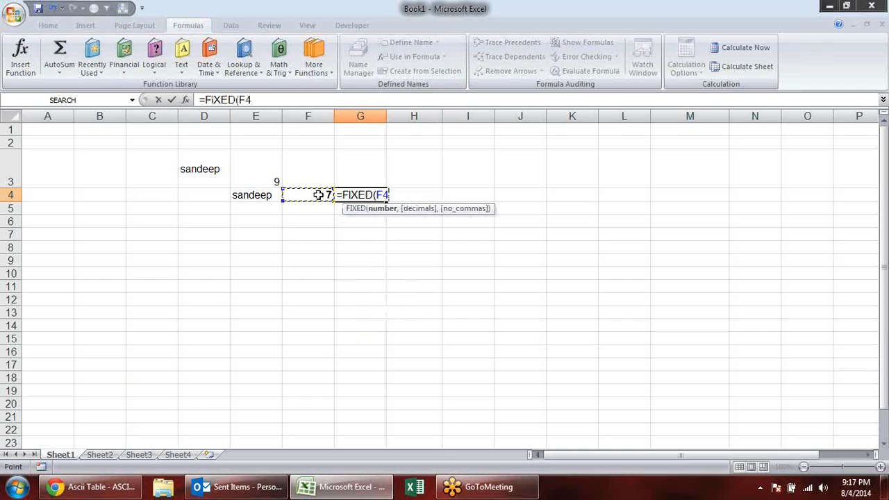
type(",23")
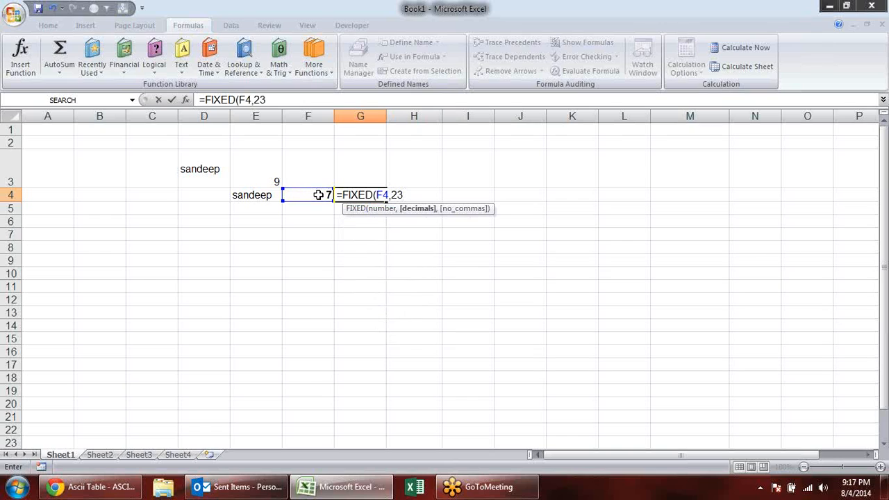
key("BackSpace")
key("BackSpace")
type("3,")
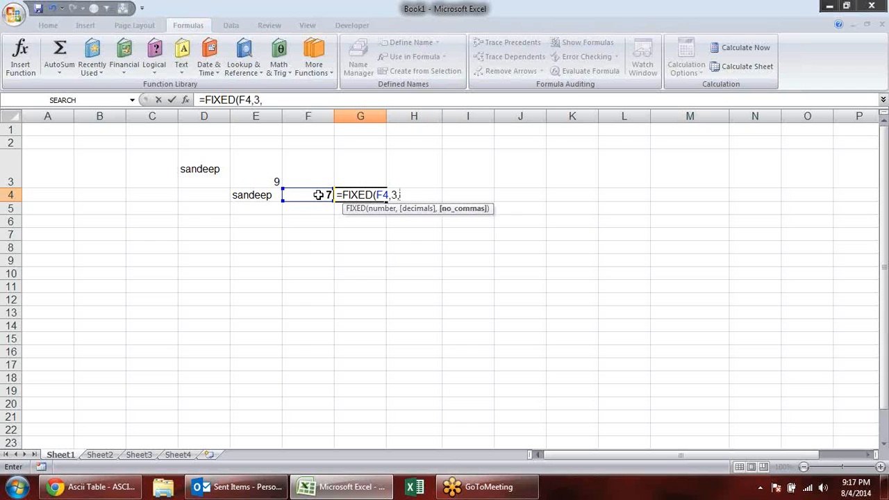
type("false")
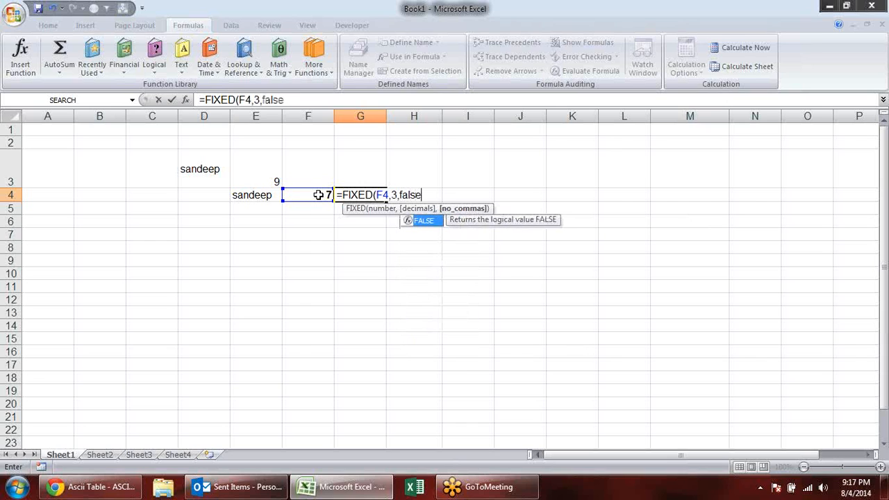
key("Tab")
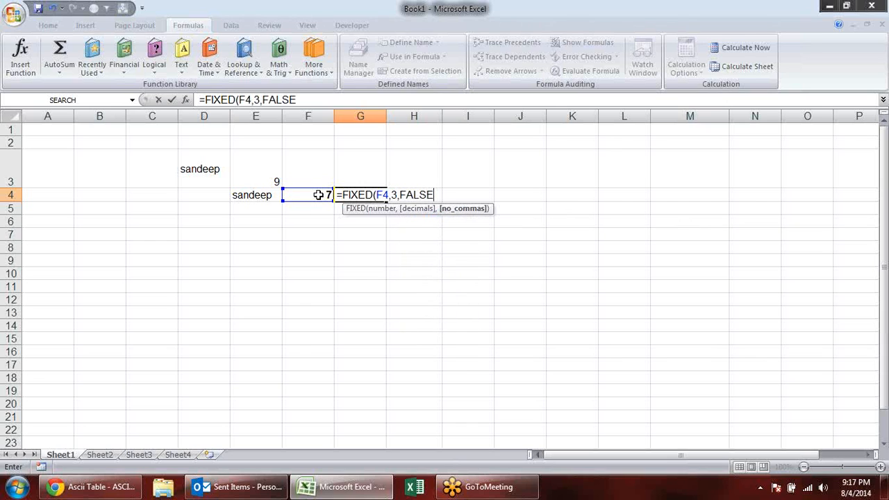
key("Return")
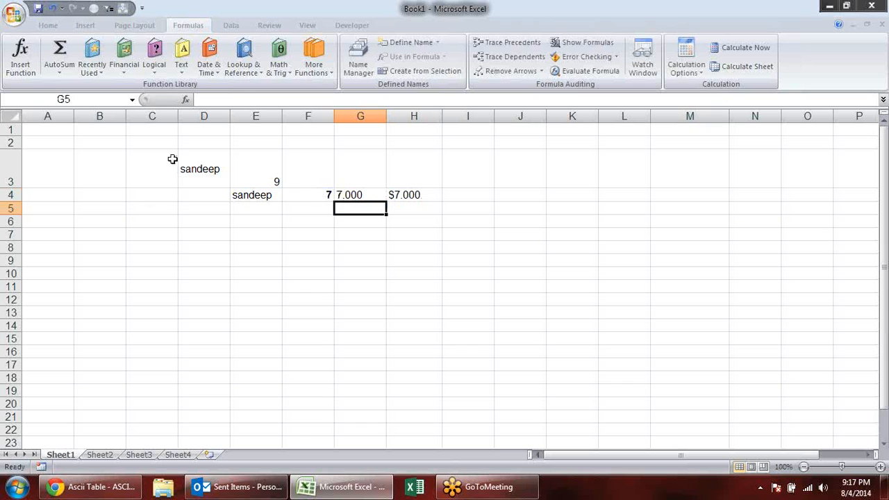
- Change the number in F4 to 1335 and inspect the FIXED formula in G4
left_click(312, 194)
type("1335")
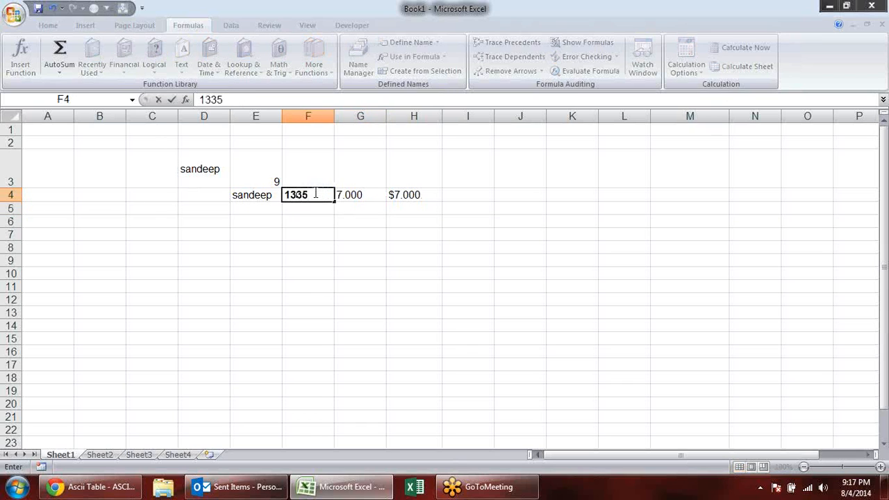
key("Return")
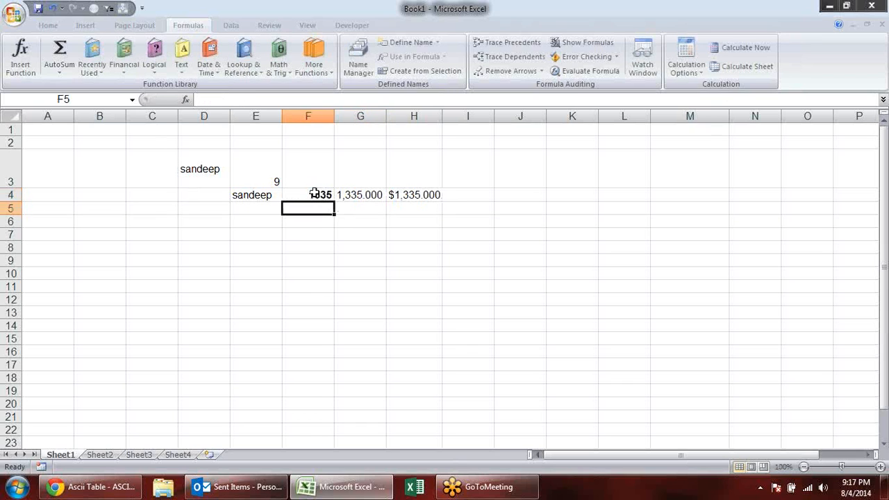
left_click(375, 196)
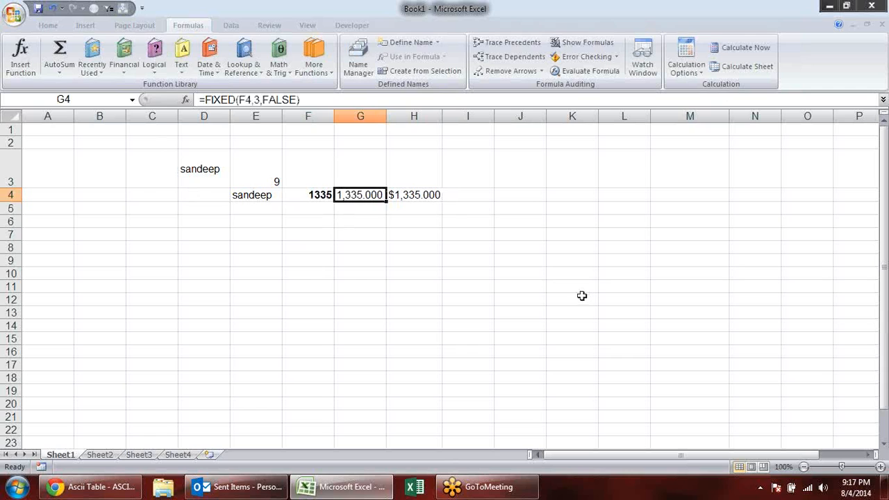
double_click(373, 194)
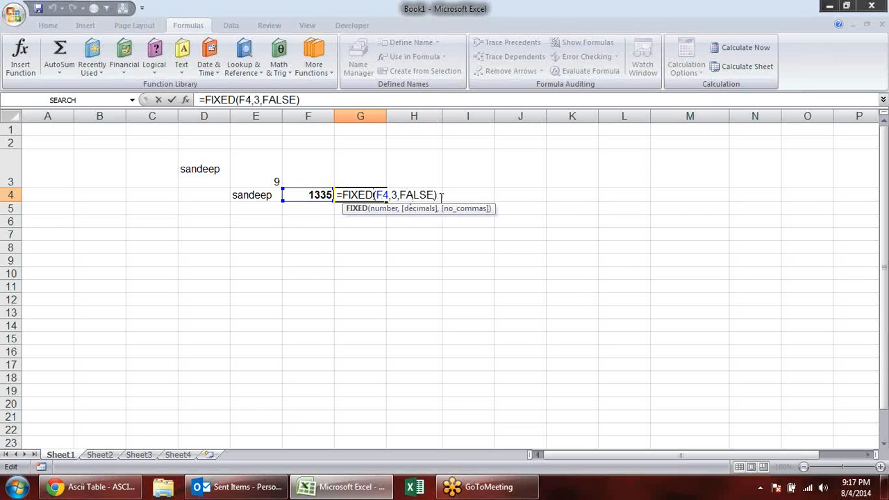
key("Escape")
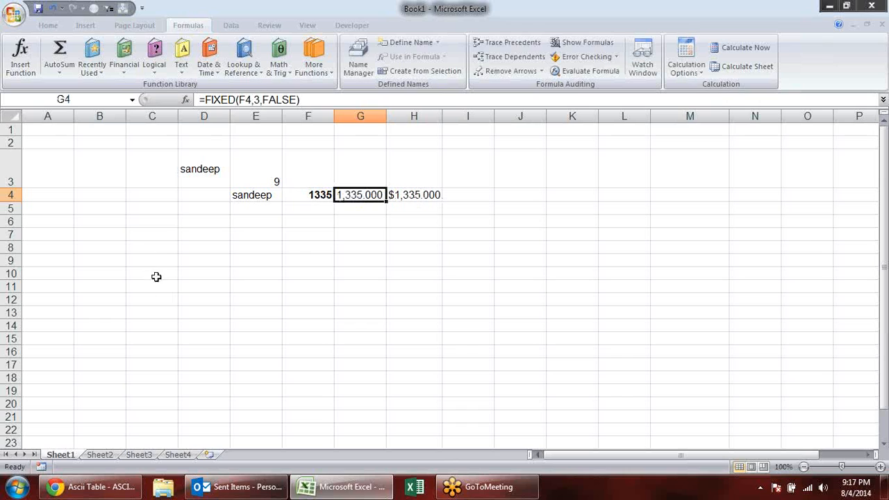
left_click(154, 224)
left_click(182, 59)
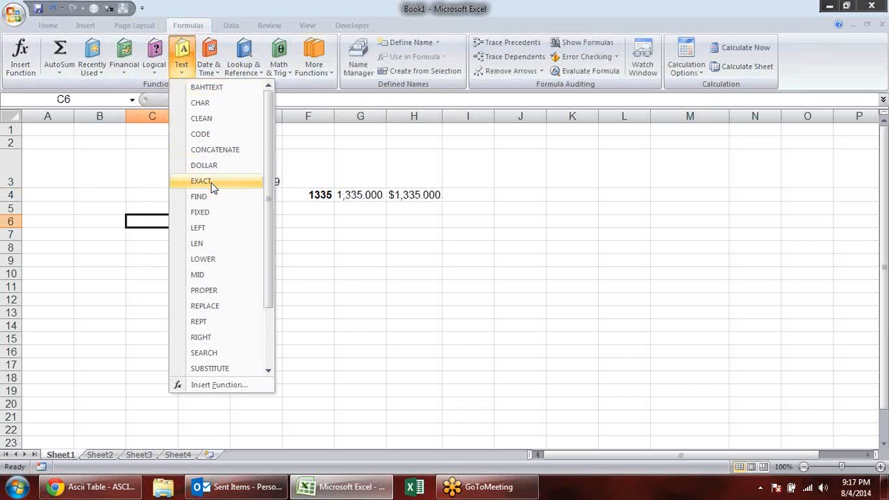
left_click(339, 242)
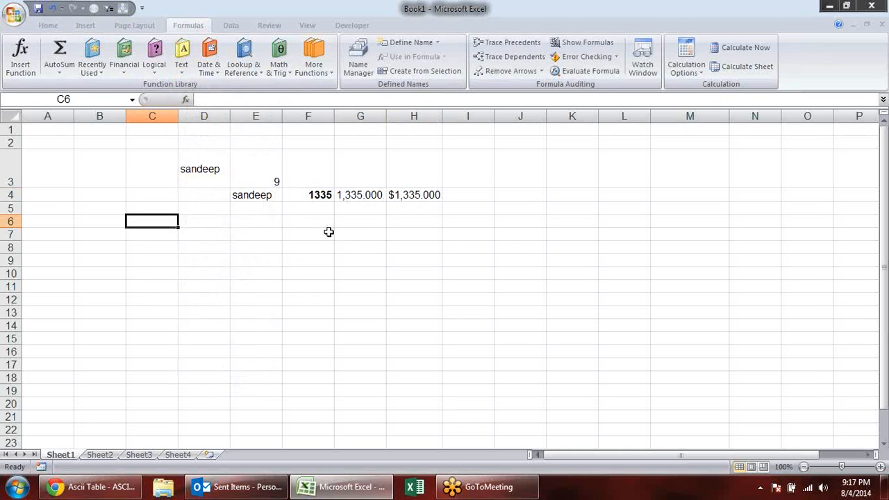
left_click(269, 222)
- Enter a first name in lowercase in D7 and the same name in uppercase in E7, and autofit column E
left_click(196, 229)
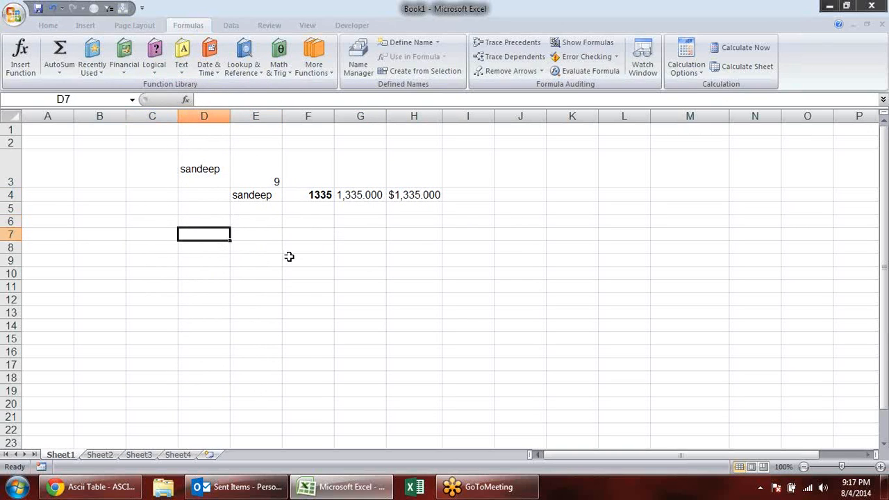
type("praveen")
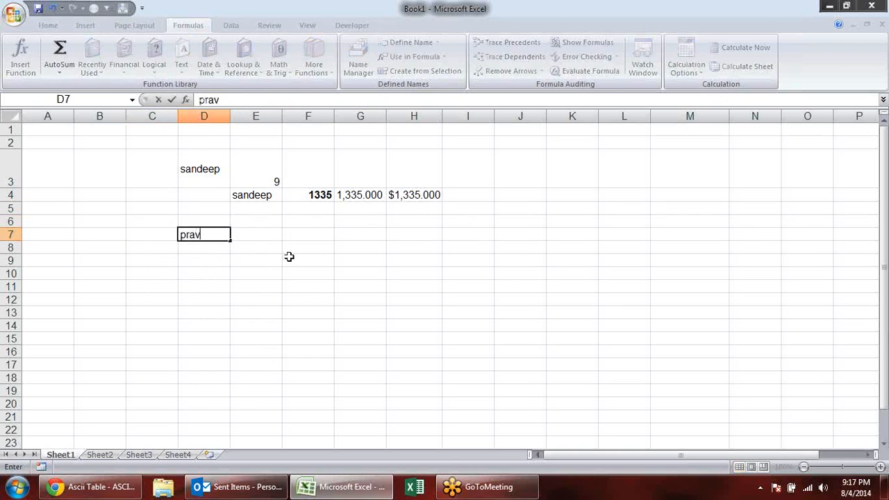
key("Tab")
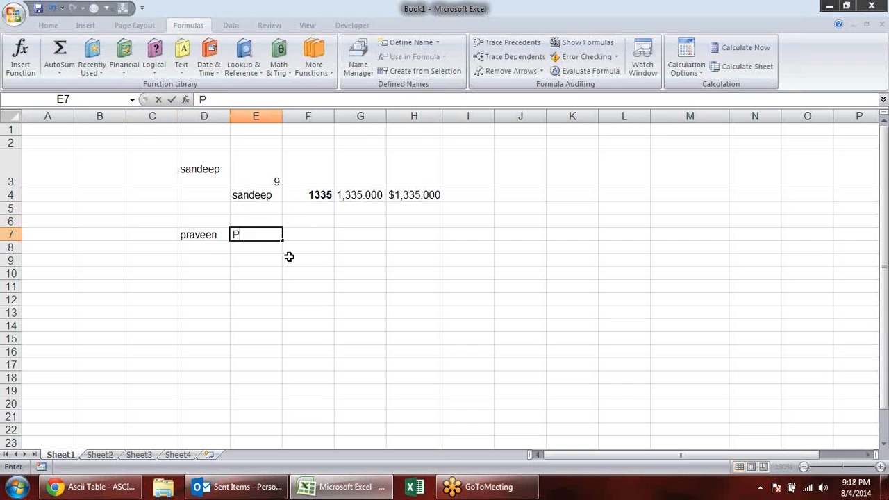
type("PRAD")
key("BackSpace")
type("VEEN")
key("Return")
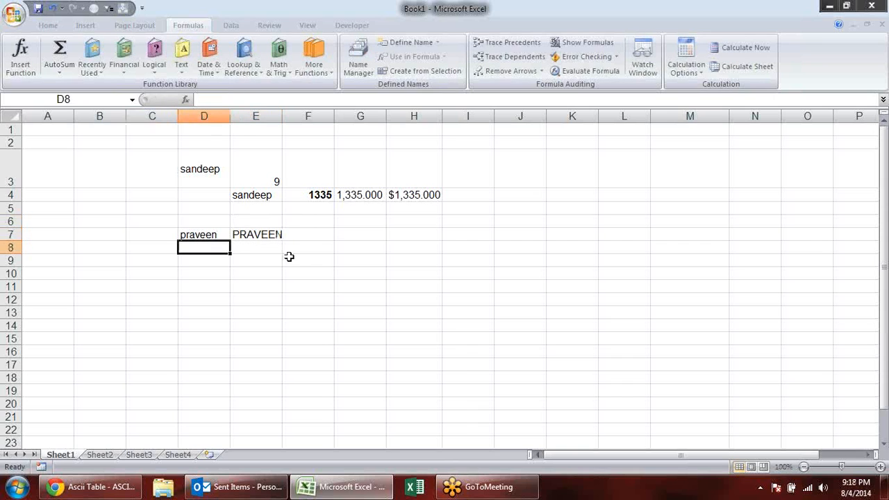
left_click(320, 236)
double_click(282, 117)
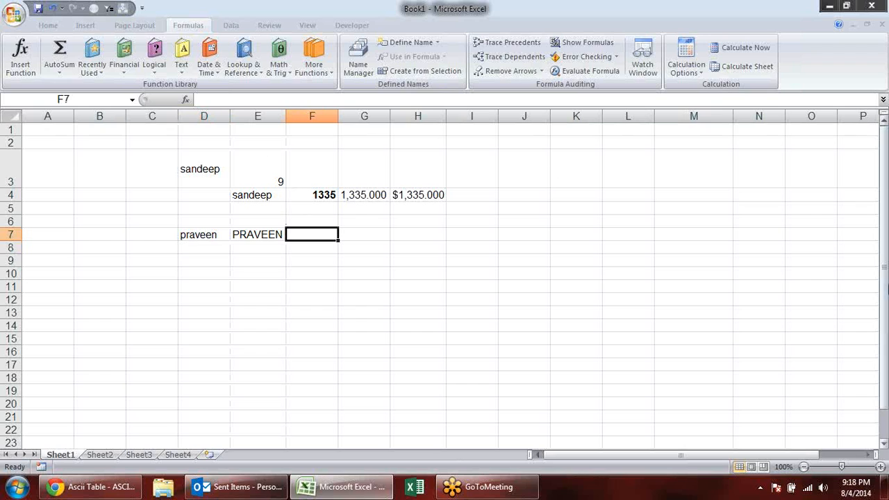
- Enter =D7=E7 in F7 to compare the two names with the equals operator
type("=")
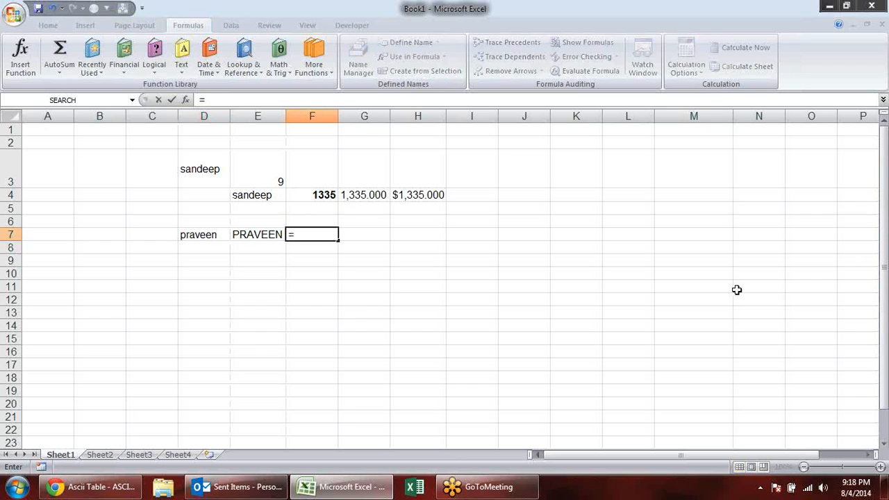
key("Left")
key("Left")
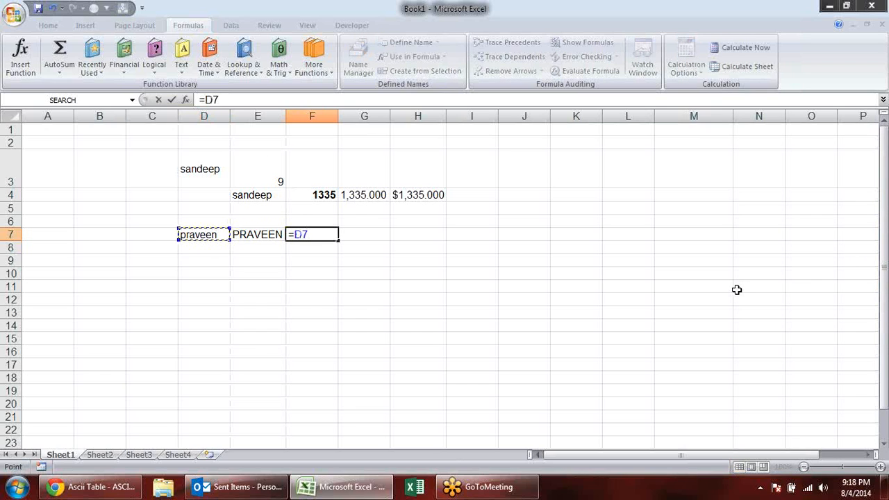
type("=")
left_click(257, 234)
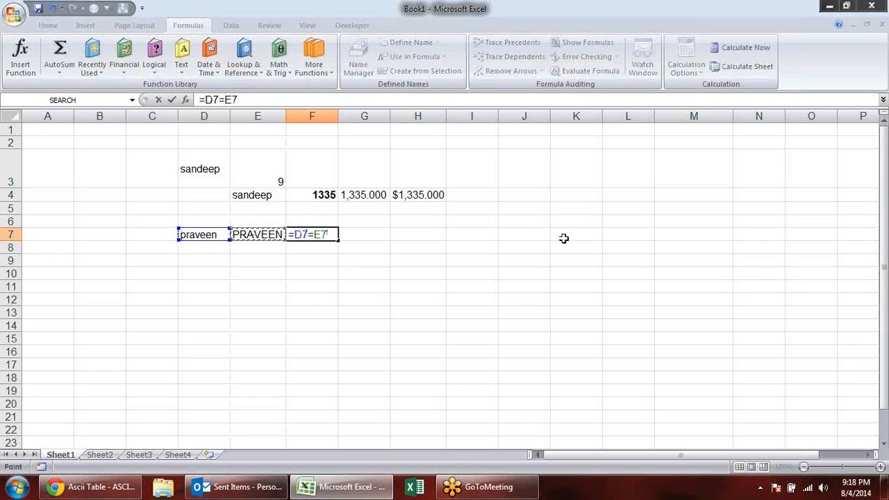
key("Return")
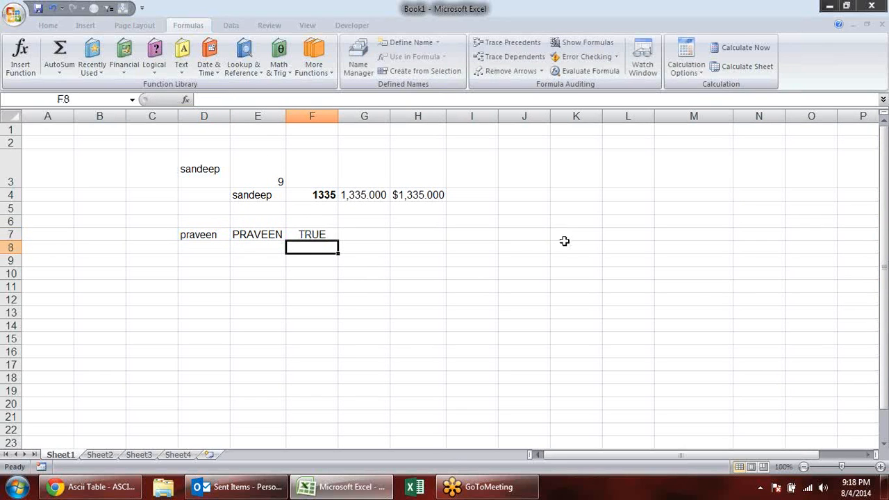
- Replace the comparison in F7 with =EXACT(D7,E7) for a case-sensitive check and review the formula
left_click(314, 235)
double_click(316, 236)
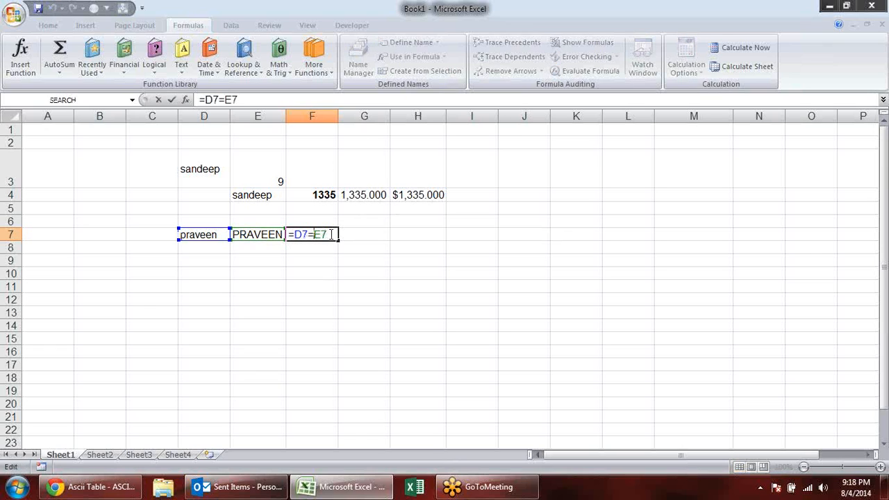
left_click_drag(327, 236, 265, 234)
type("=EX")
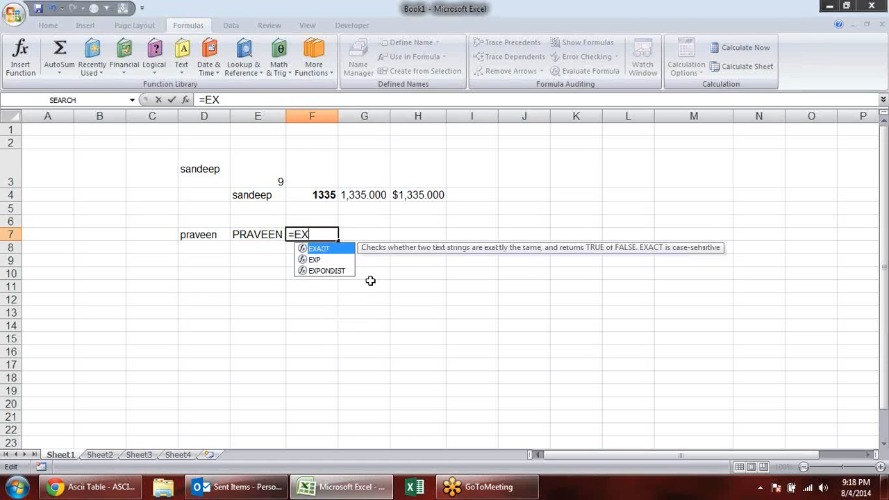
key("Tab")
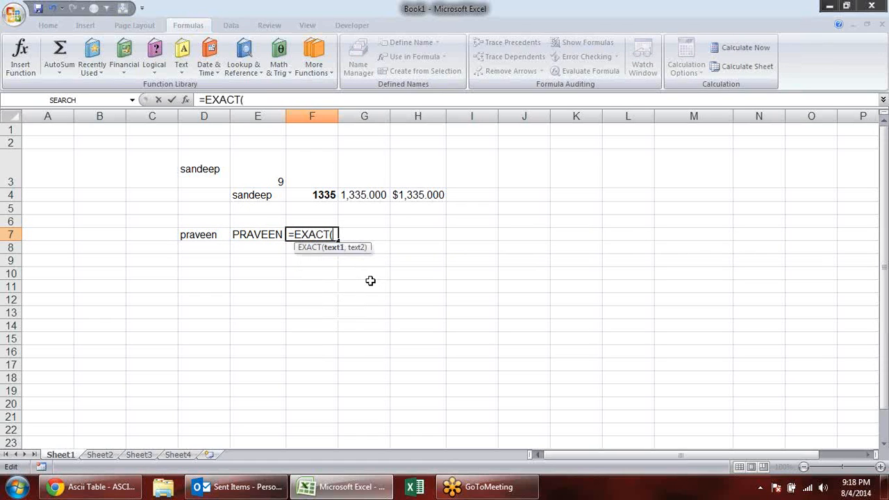
left_click(208, 235)
type(",")
left_click(266, 235)
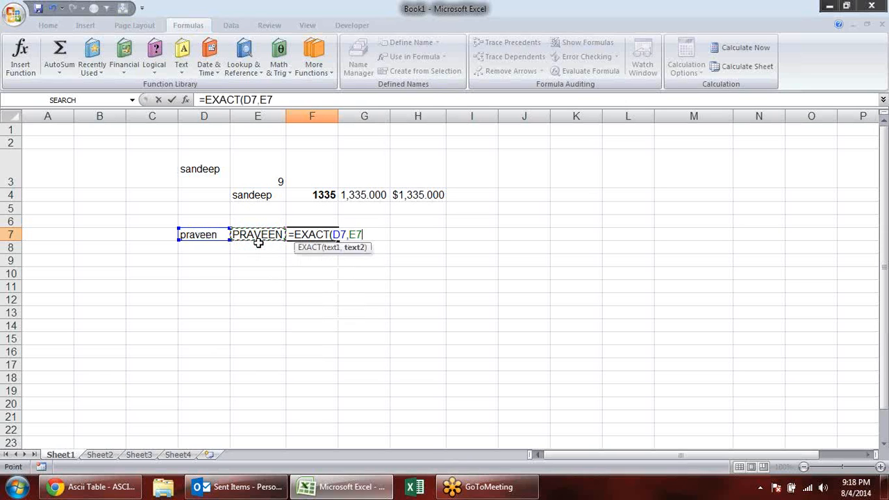
key("Return")
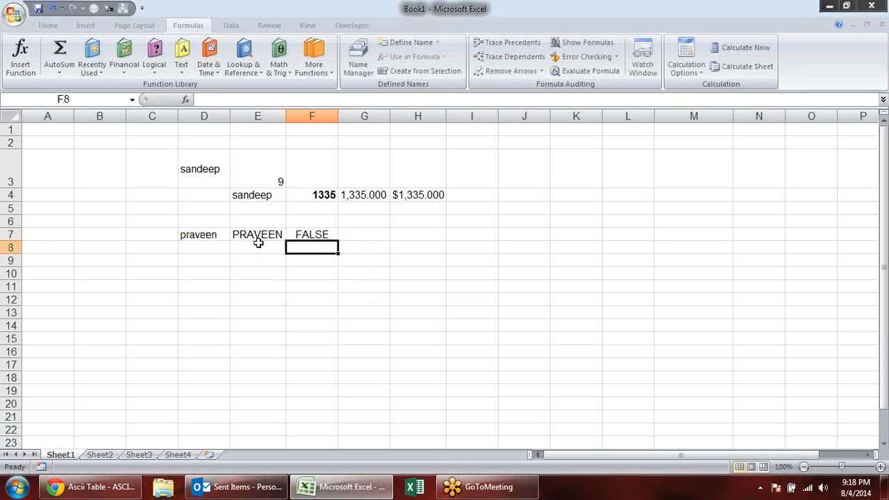
left_click(328, 233)
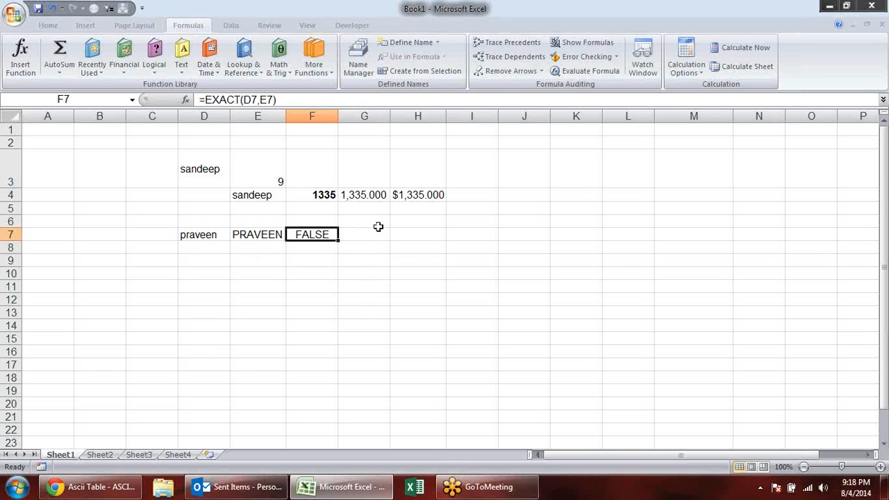
double_click(331, 234)
key("Escape")
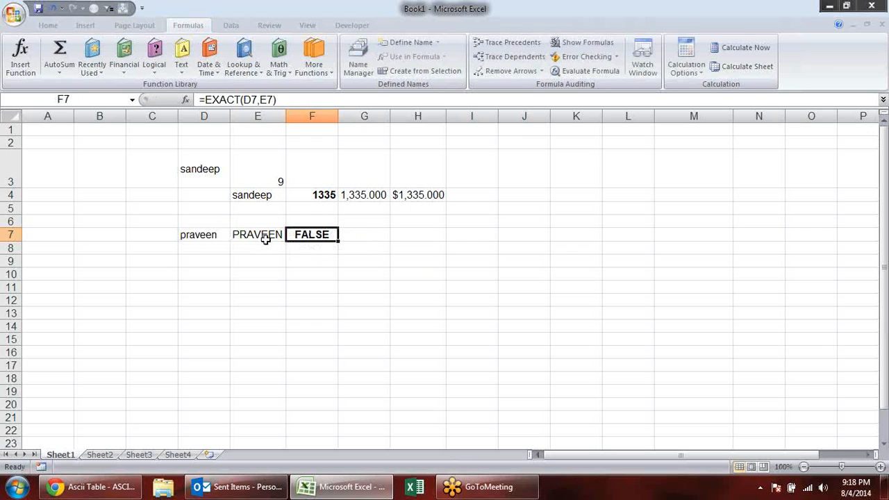
- Fill the lowercase name from D7 into E7 and review the function arguments of the EXACT formula in F7
left_click(266, 237)
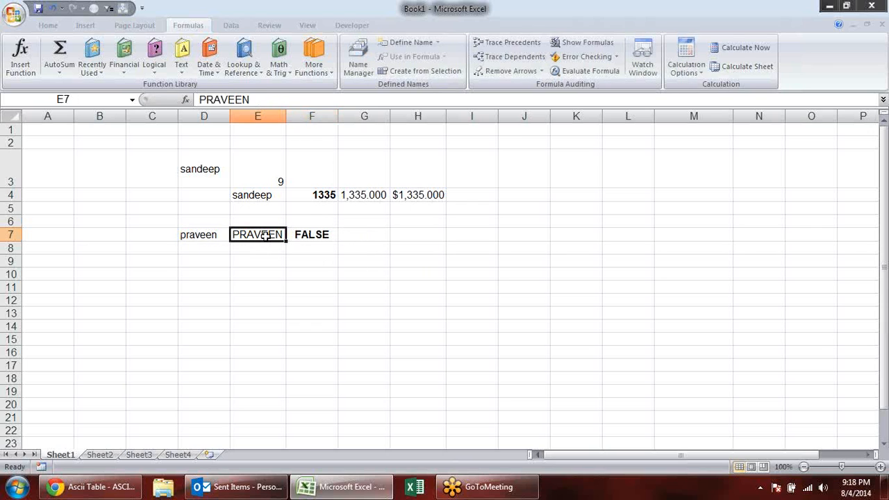
key("ctrl+r")
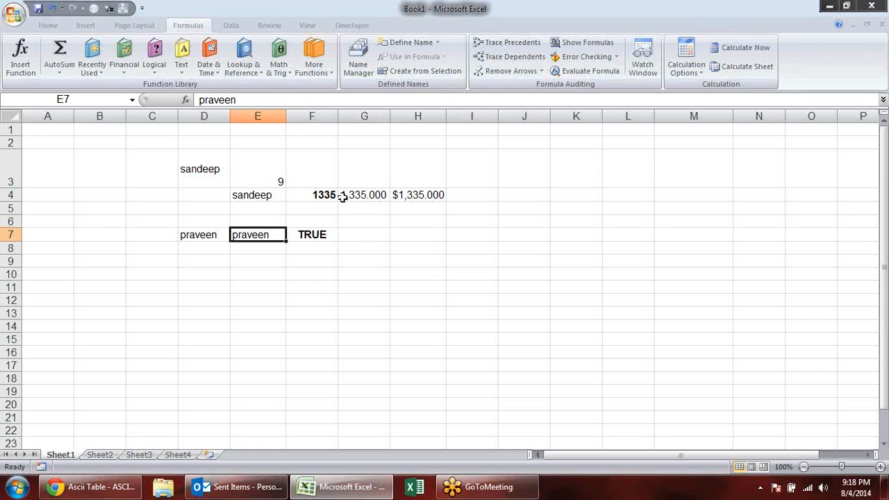
left_click(305, 237)
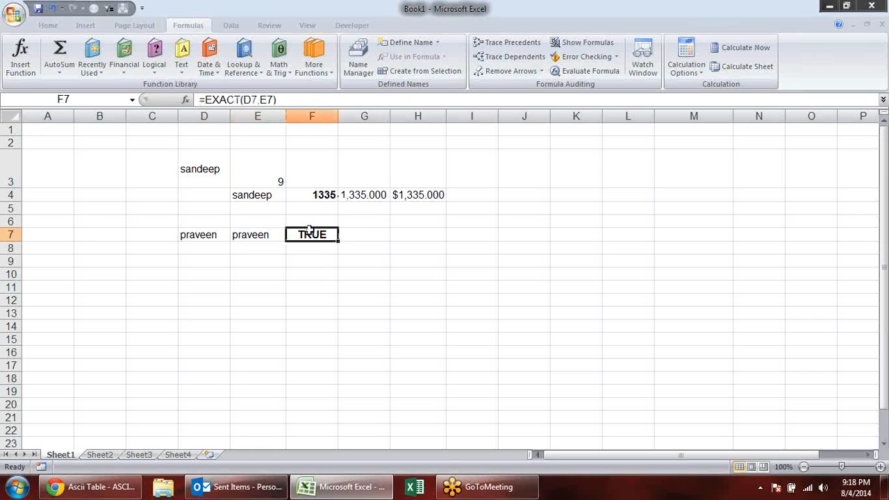
left_click(187, 99)
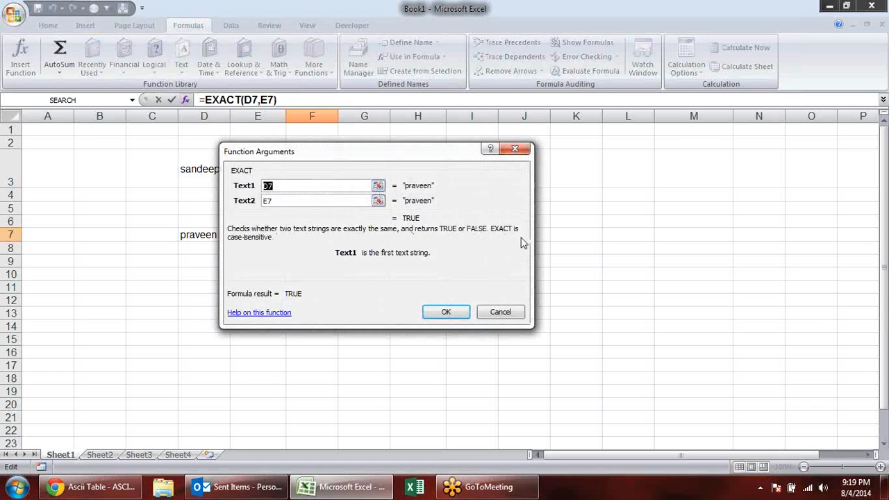
left_click(506, 312)
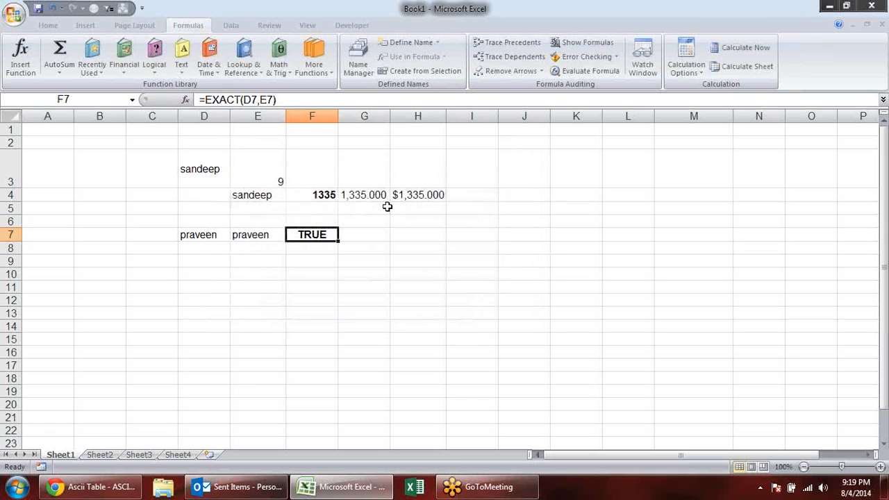
left_click(310, 260)
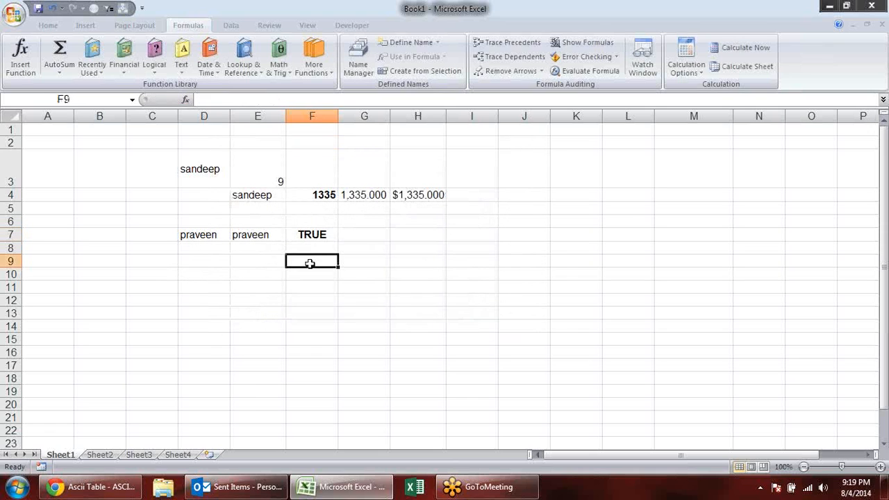
left_click(181, 62)
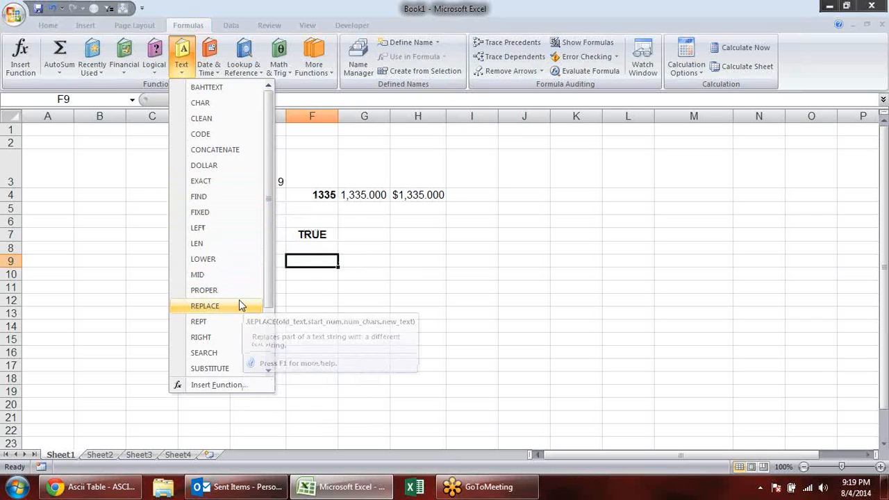
key("Escape")
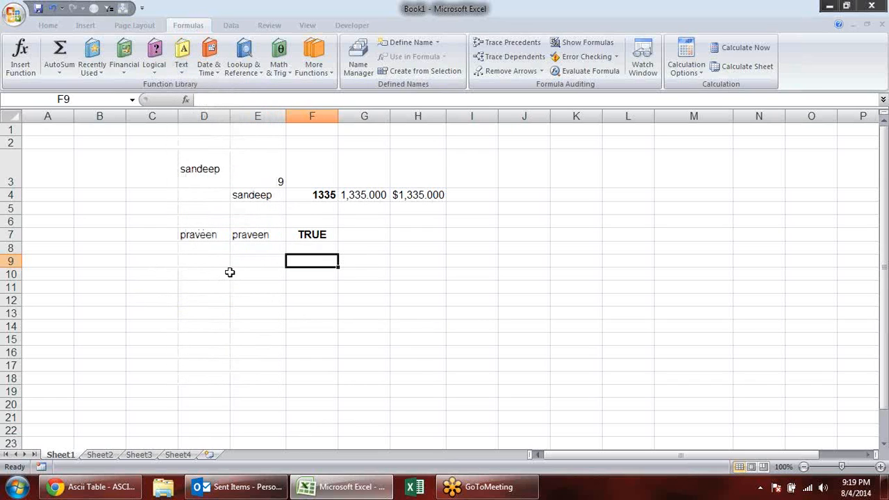
- Replace the EXACT formula in F7 with =REPLACE(E7,3,1,"e") to swap the third character of the name
left_click(289, 240)
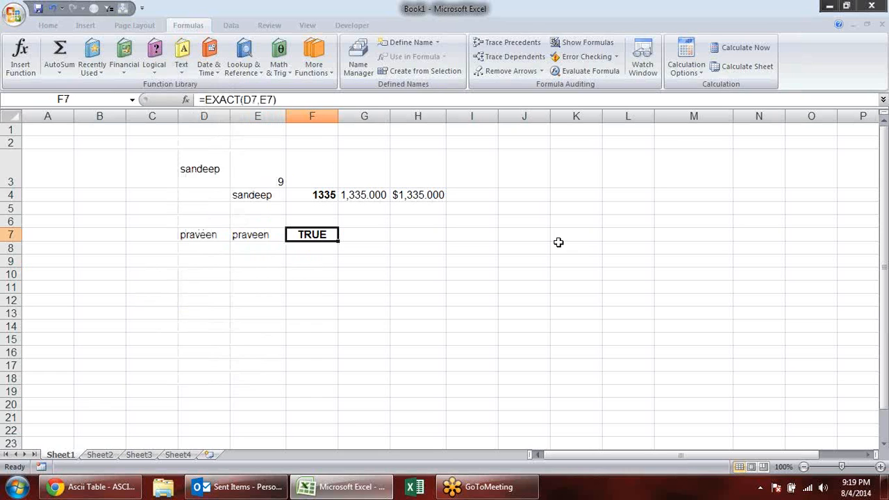
type("=REL")
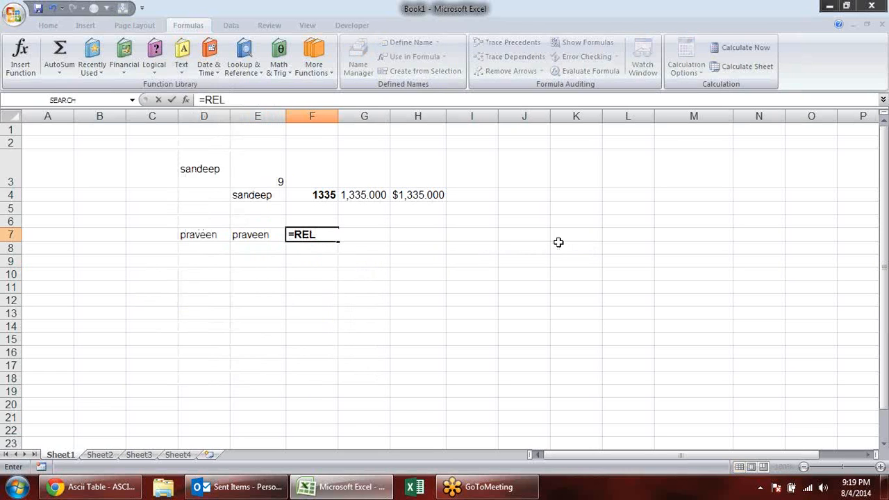
key("BackSpace")
key("BackSpace")
type("EP")
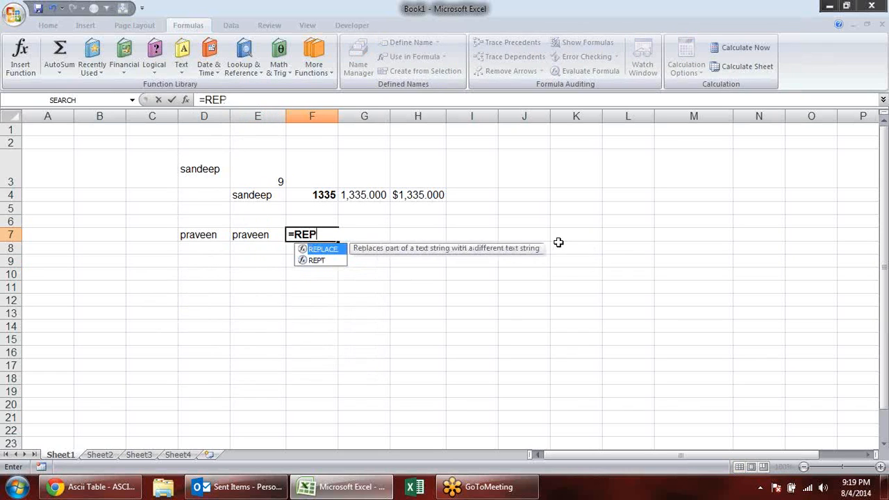
key("Tab")
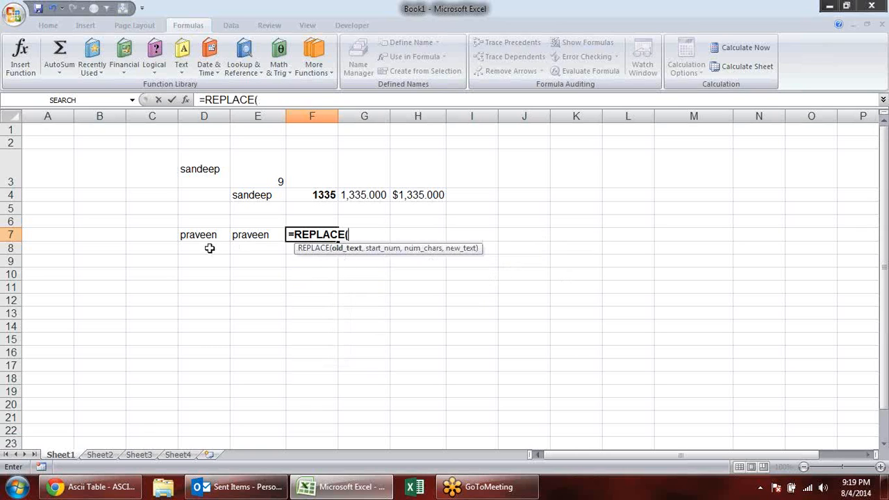
left_click(256, 237)
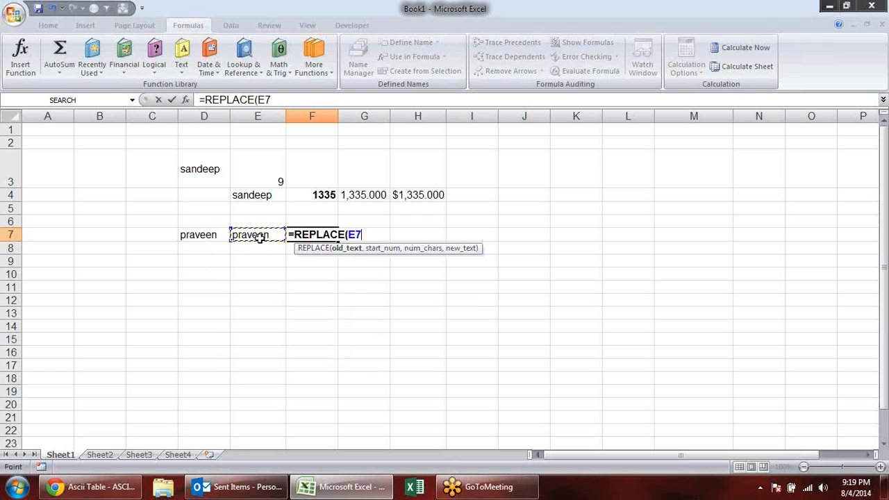
type(",")
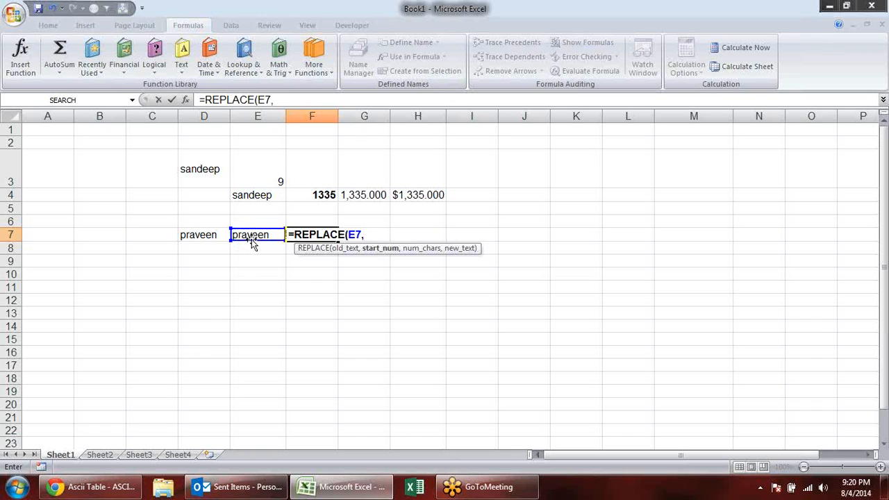
type("3")
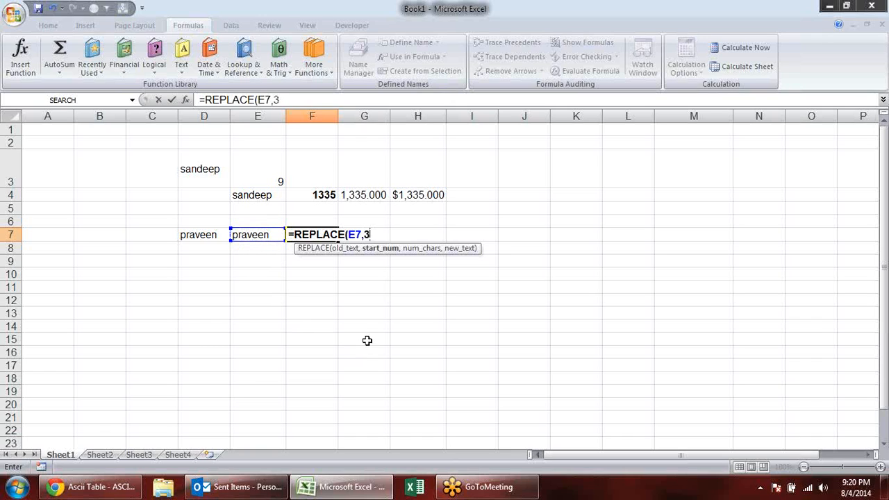
type(",")
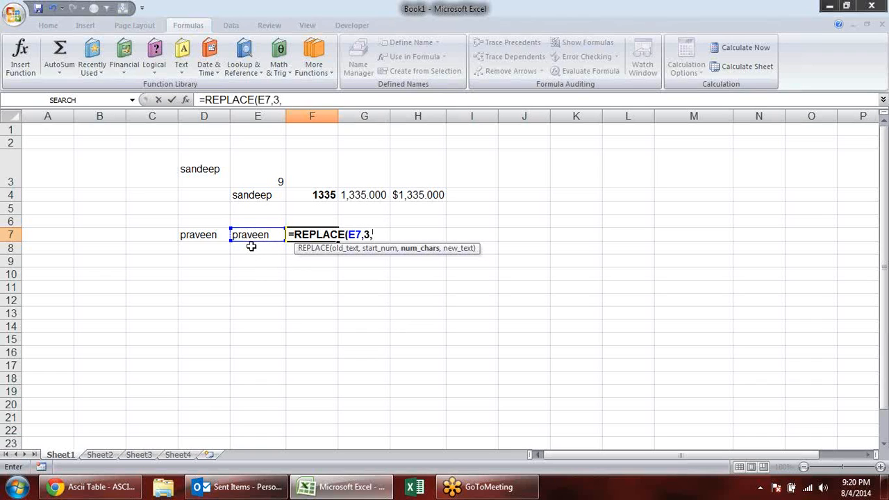
type("1,")
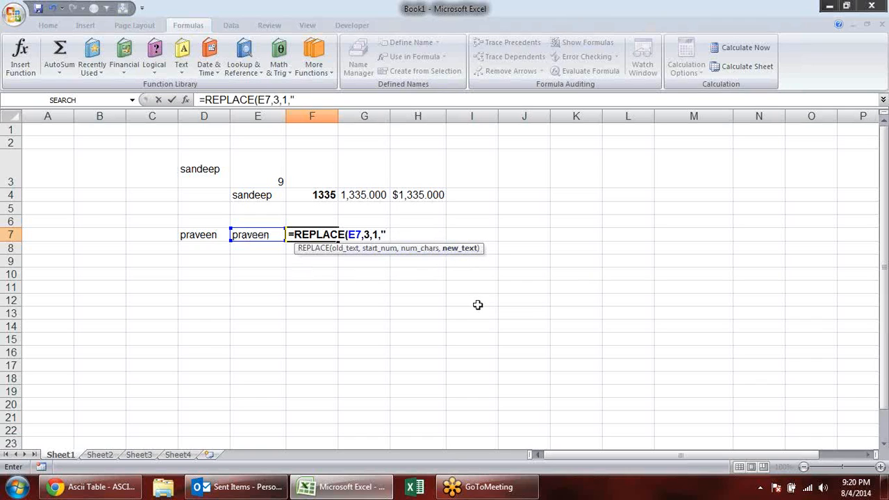
type("E")
key("BackSpace")
type("E")
key("BackSpace")
type("e\")")
key("Return")
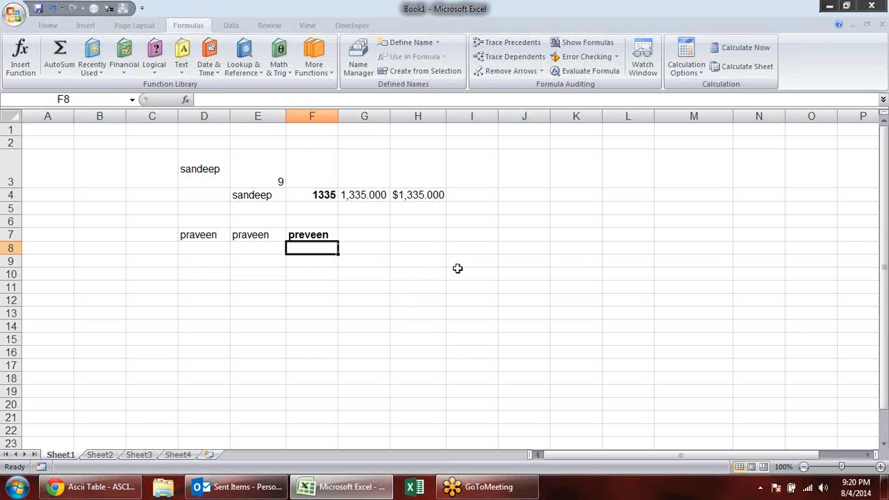
- Enter =SUBSTITUTE(E7,"a","e") in F8 without an instance number and make the cell bold
type("=sub")
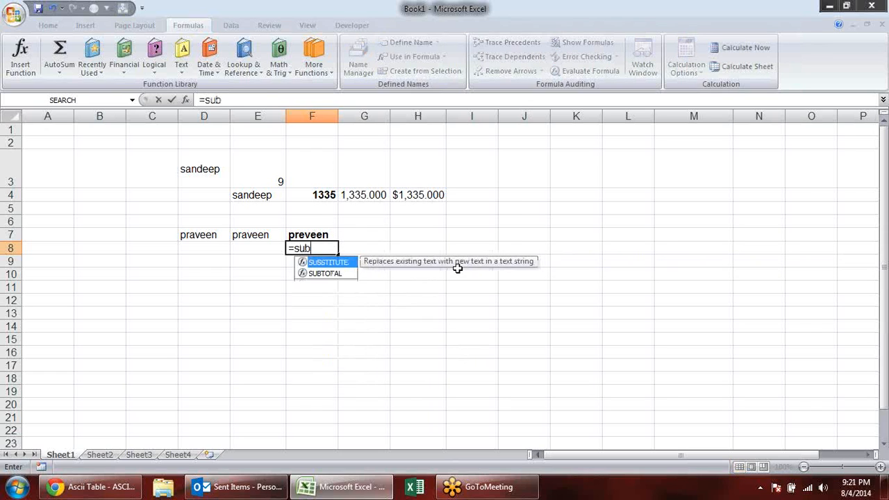
key("Tab")
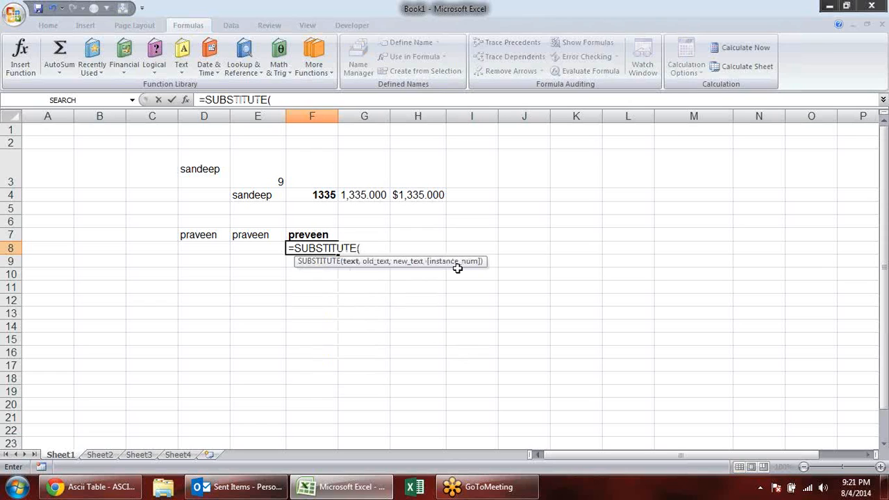
left_click(281, 235)
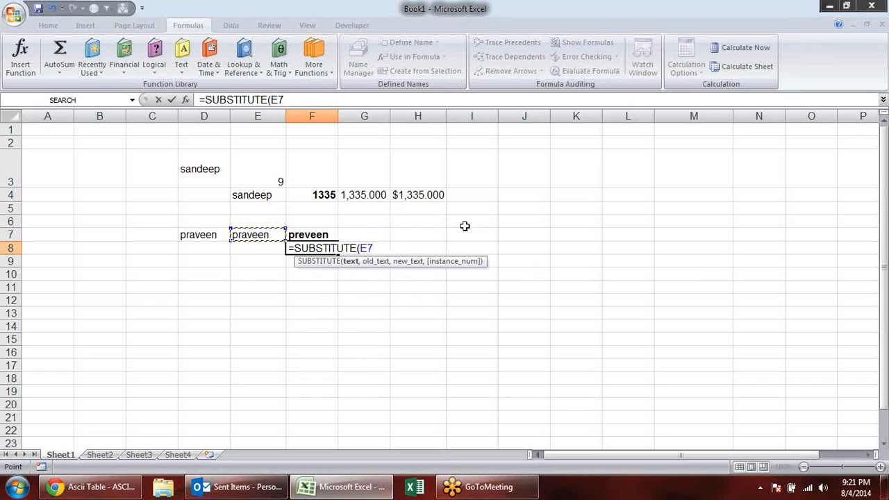
type(",")
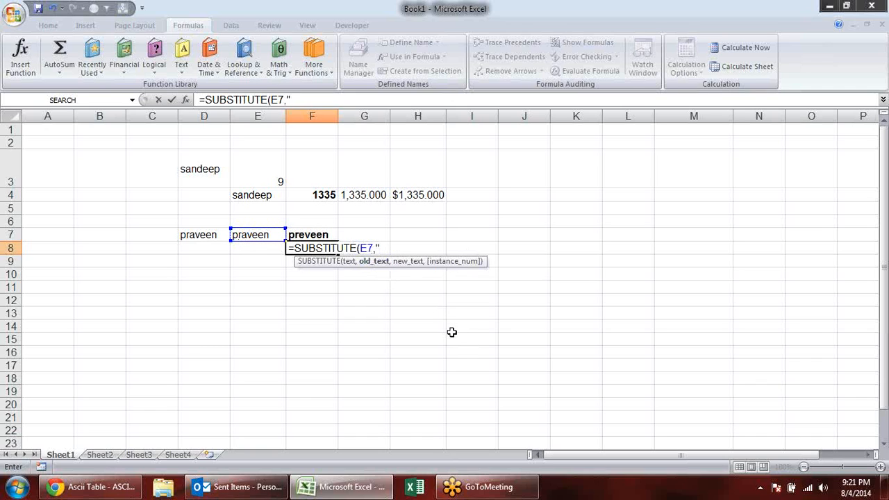
type("\"a\",")
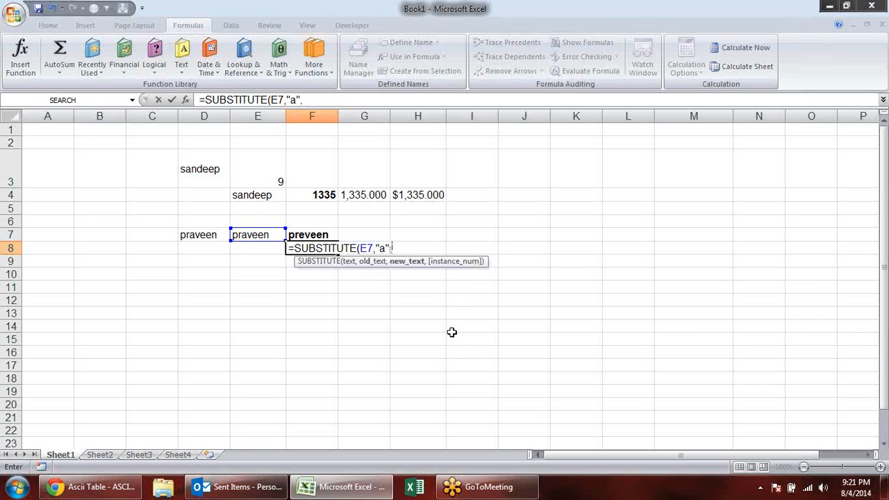
type("\"E")
key("BackSpace")
type("e")
type(",")
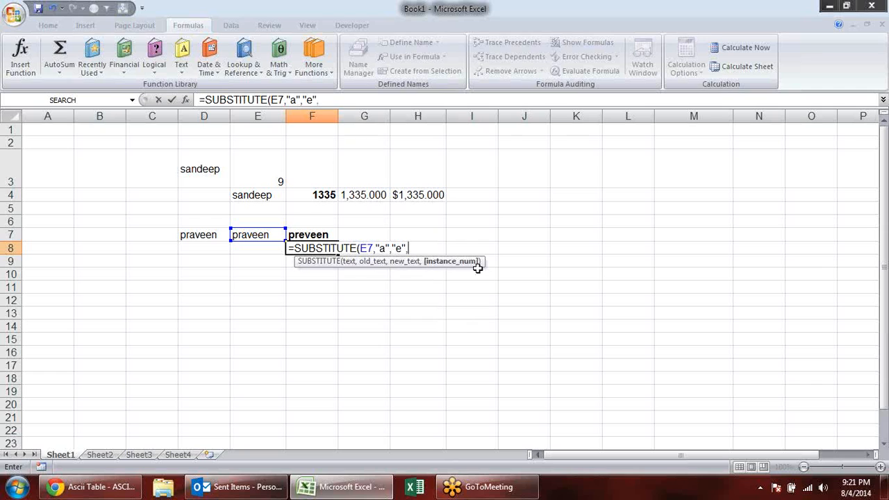
key("BackSpace")
key("Return")
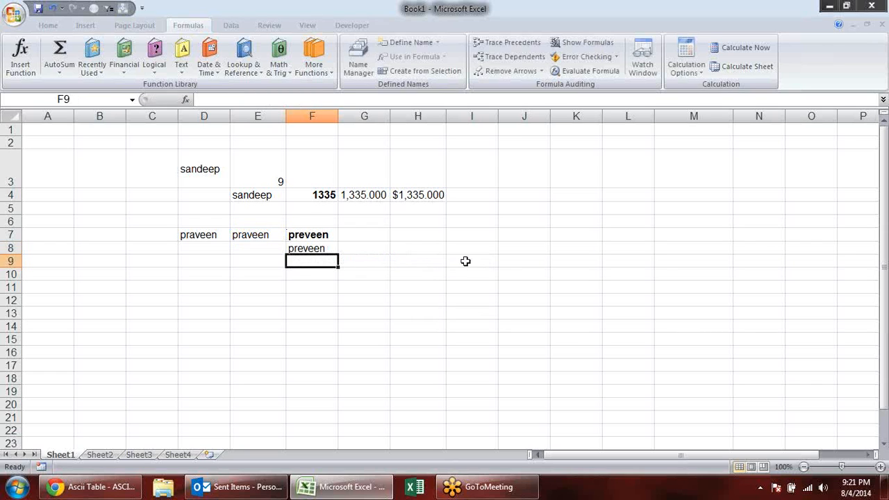
left_click(323, 248)
key("ctrl+b")
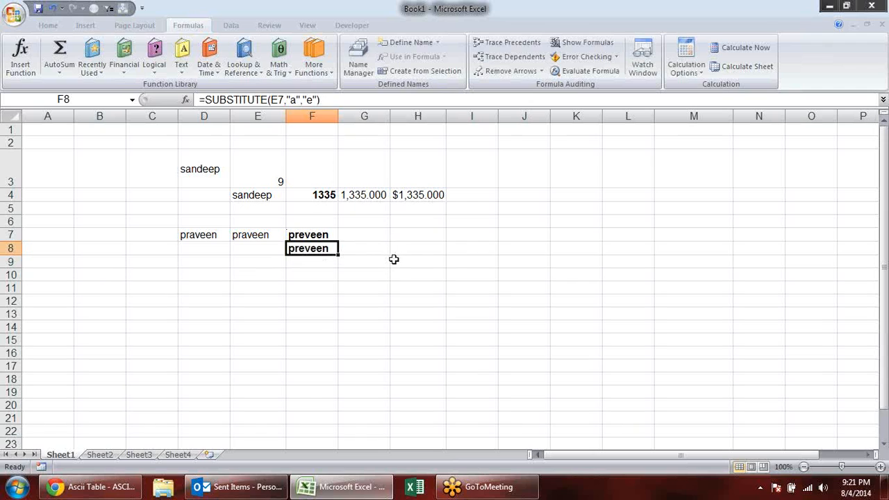
- Swap the old and new text in the F8 formula so it reads =SUBSTITUTE(E7,"e","a")
key("F2")
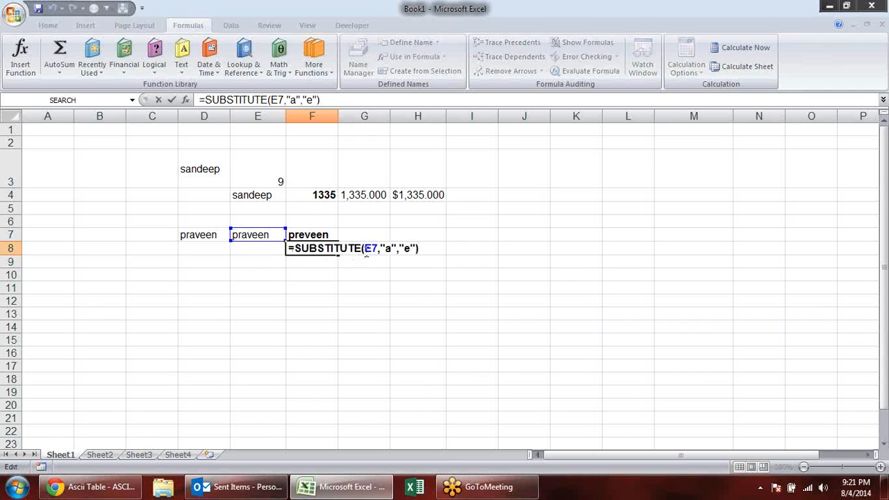
left_click(391, 248)
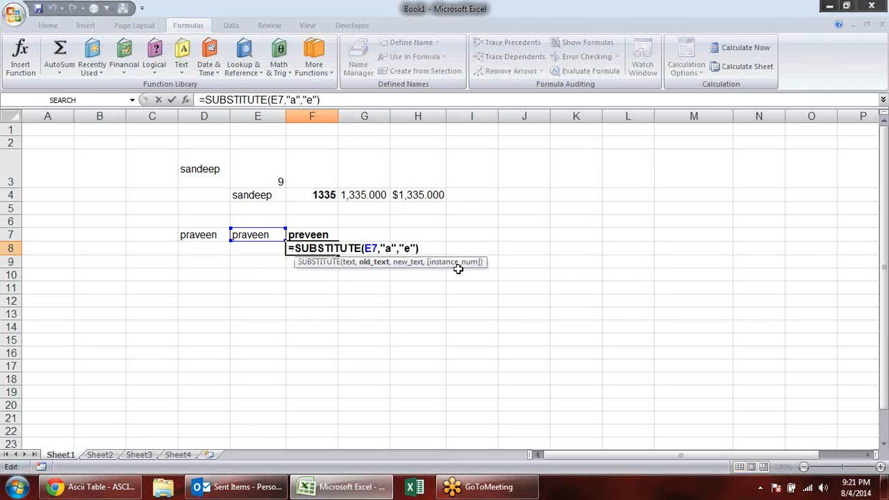
key("BackSpace")
type("e")
key("Right")
key("Right")
key("Right")
key("Right")
key("BackSpace")
type("a")
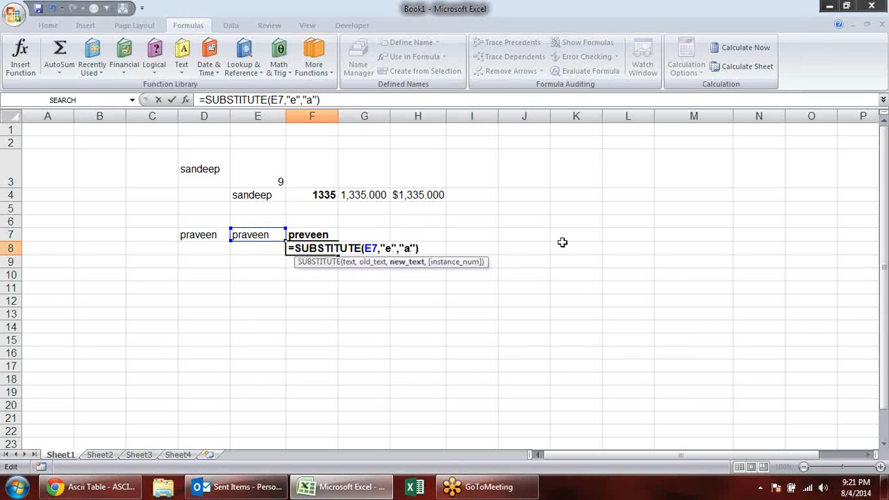
key("Return")
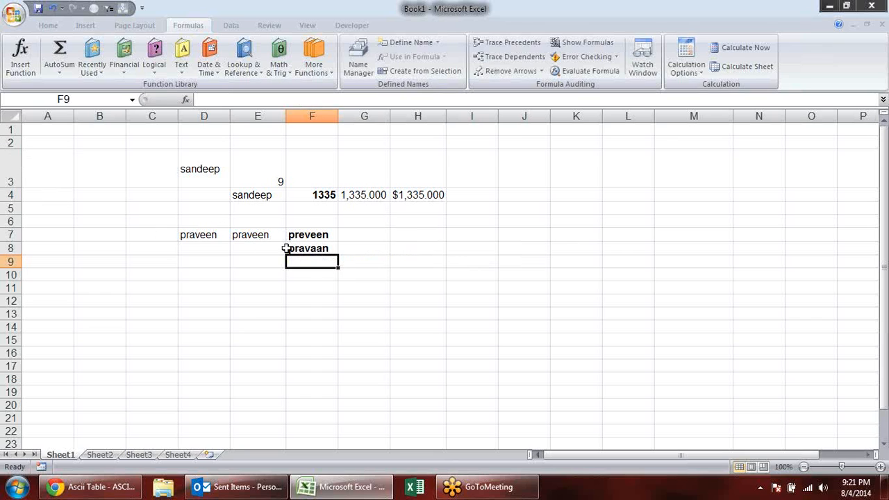
- Add instance number 1 to the SUBSTITUTE formula in F8 so only the first "e" is replaced
double_click(333, 248)
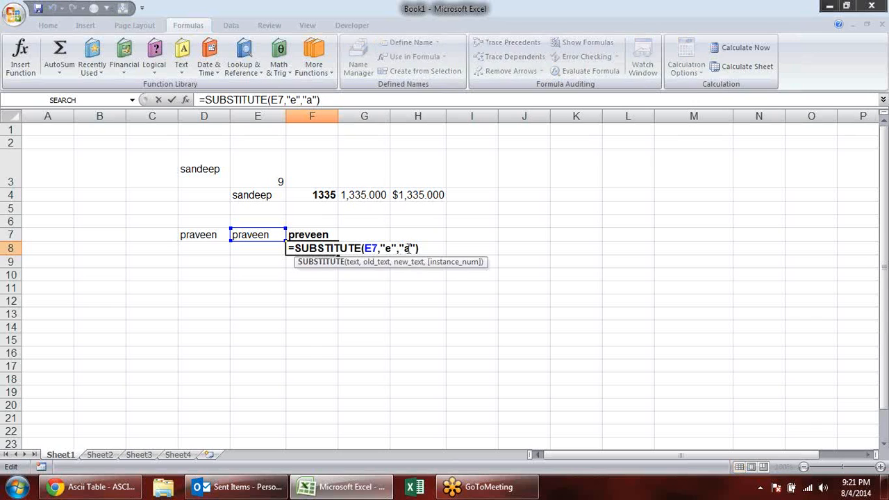
left_click(416, 250)
type(",1")
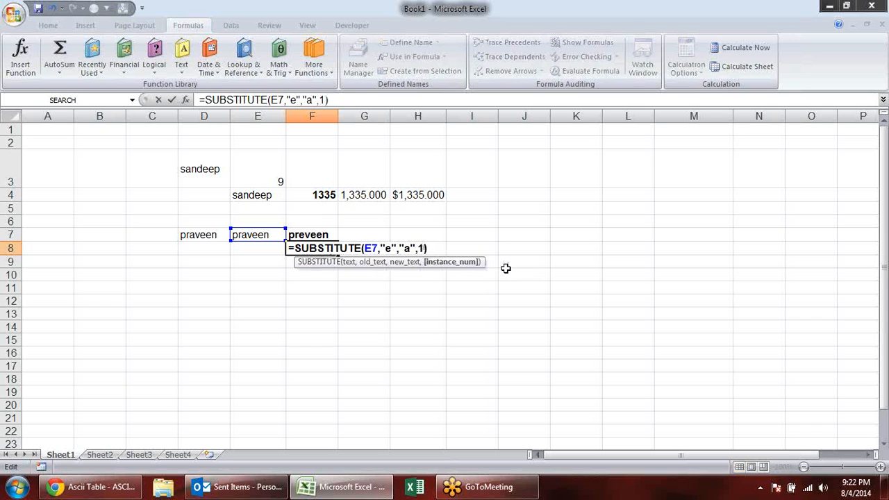
key("Return")
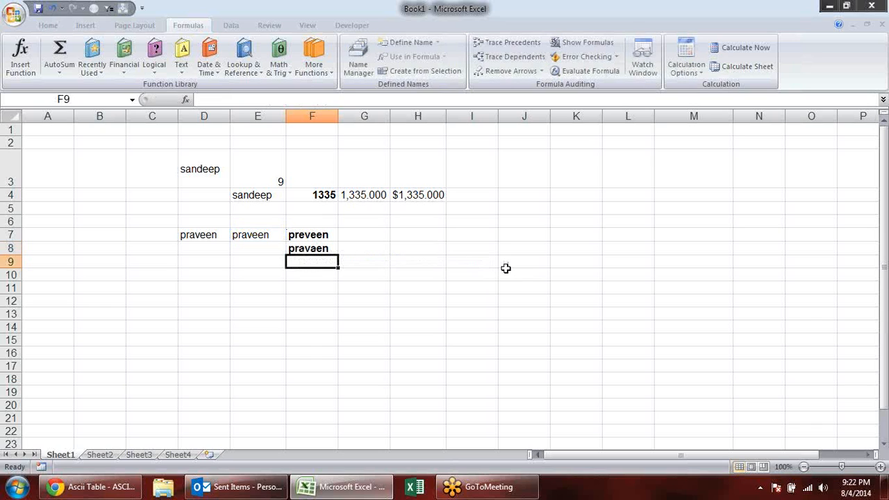
- Set the instance number of the SUBSTITUTE formula in F8 to 2
double_click(305, 245)
key("BackSpace")
key("Return")
- Remove the instance number from the SUBSTITUTE formula in F8 and review the formula's arguments
double_click(324, 250)
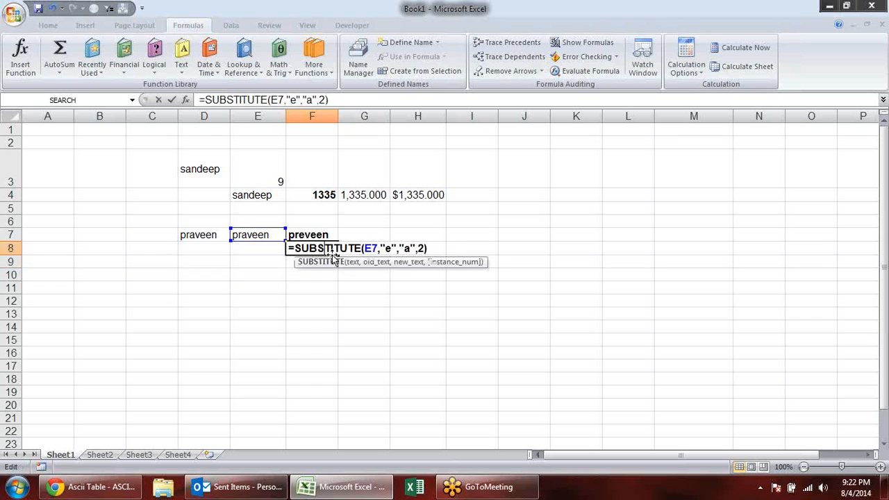
left_click(424, 248)
key("BackSpace")
key("BackSpace")
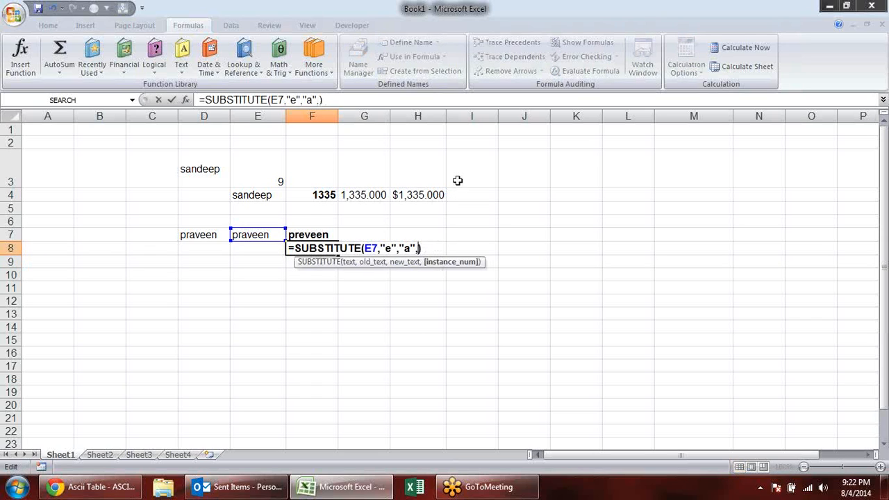
key("Return")
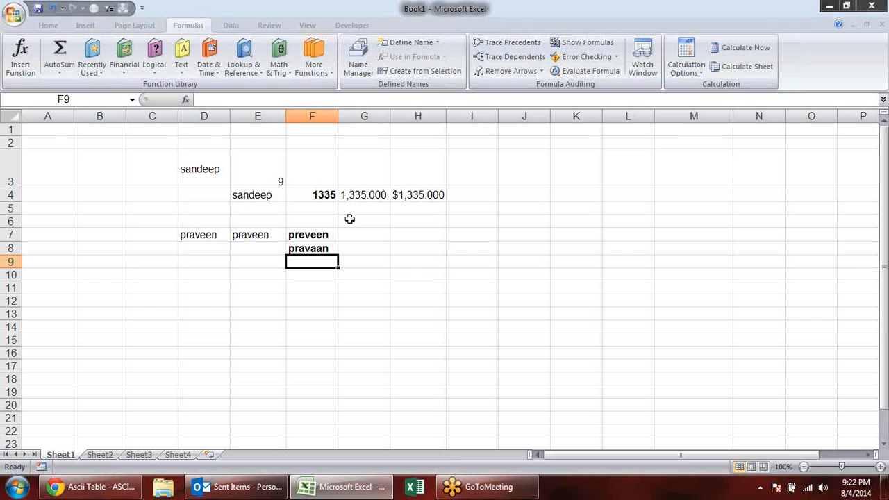
left_click(321, 247)
double_click(321, 247)
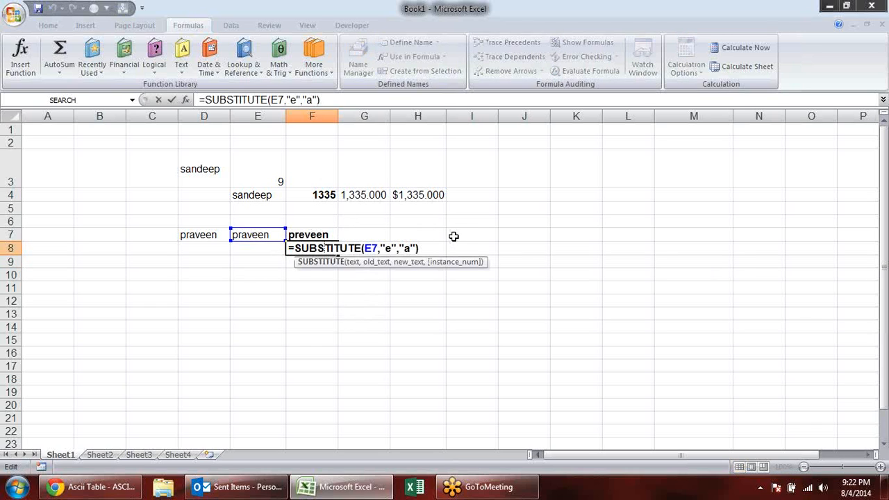
- Clear all example data and formulas from the range C2:I10 on Sheet1
left_click_drag(133, 145, 480, 276)
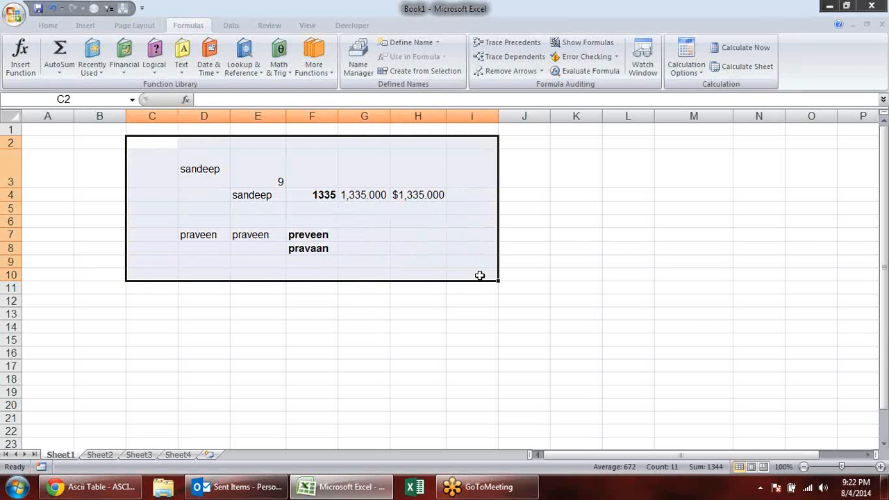
key("Delete")
left_click(250, 295)
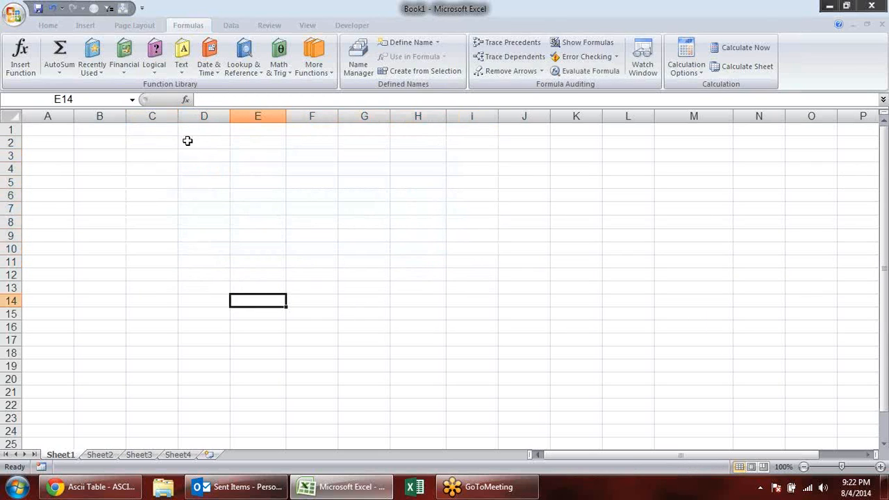
left_click(161, 154)
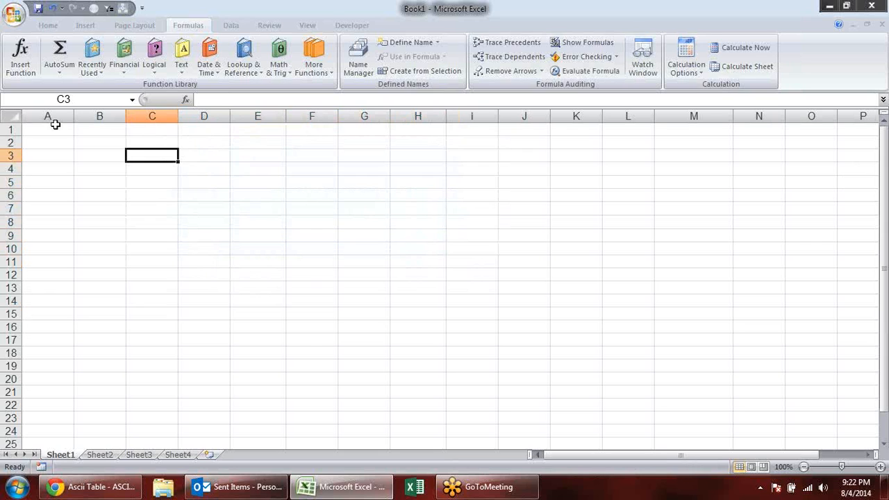
left_click(154, 143)
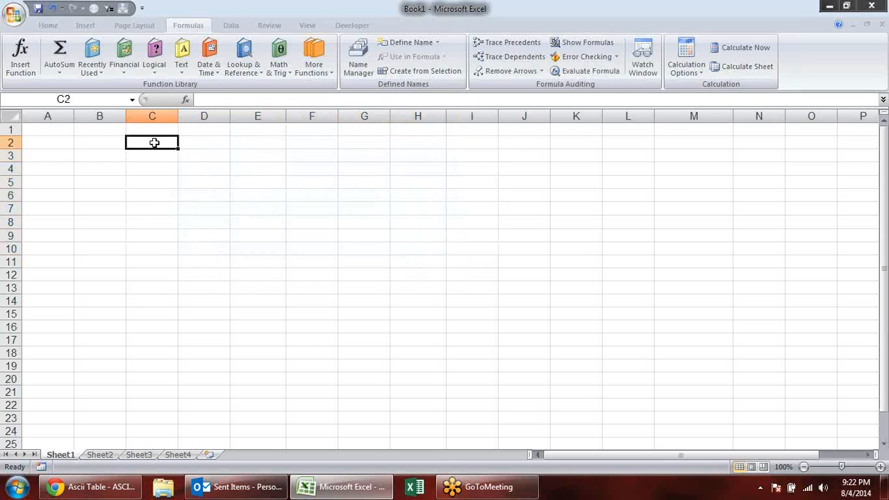
left_click(182, 61)
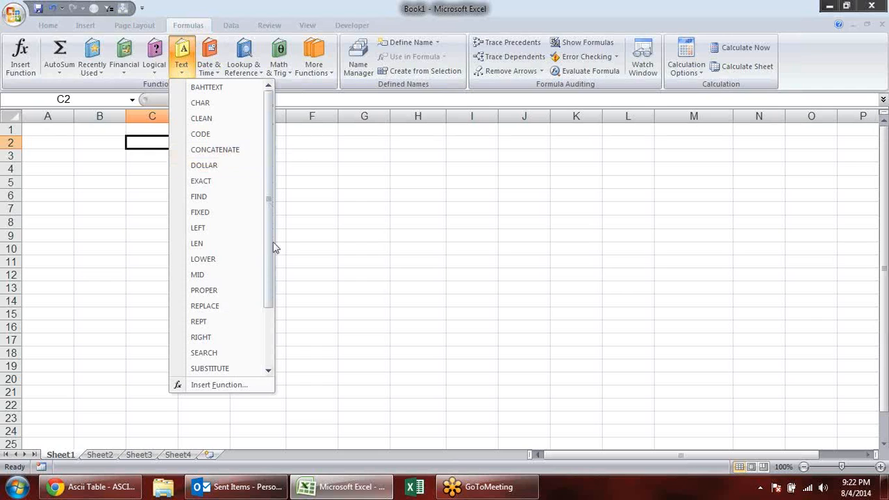
left_click(246, 157)
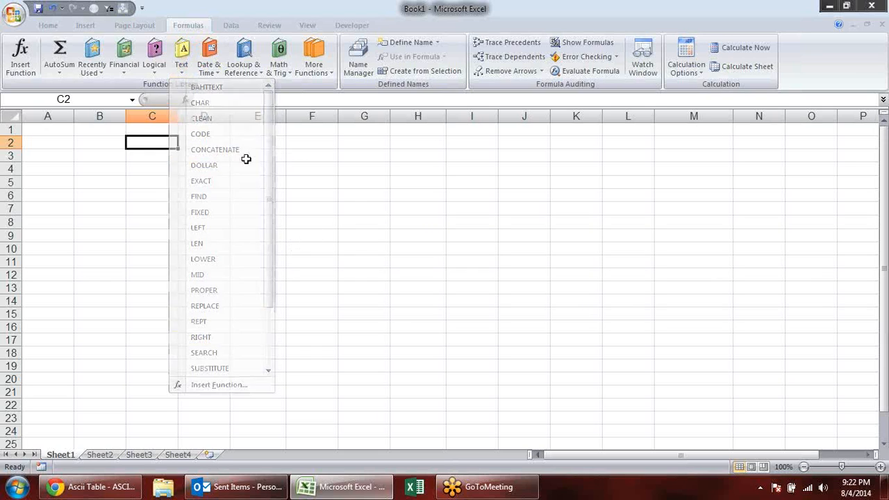
- Enter a lowercase first name in C2 and convert it to capitals with =UPPER(C2) in D2
left_click(154, 153)
key("Up")
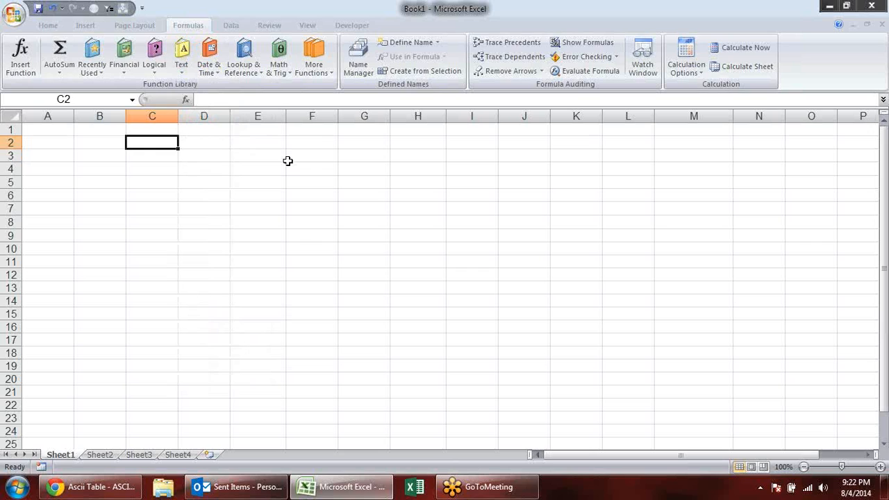
type("sandeep")
key("Tab")
type("=upp")
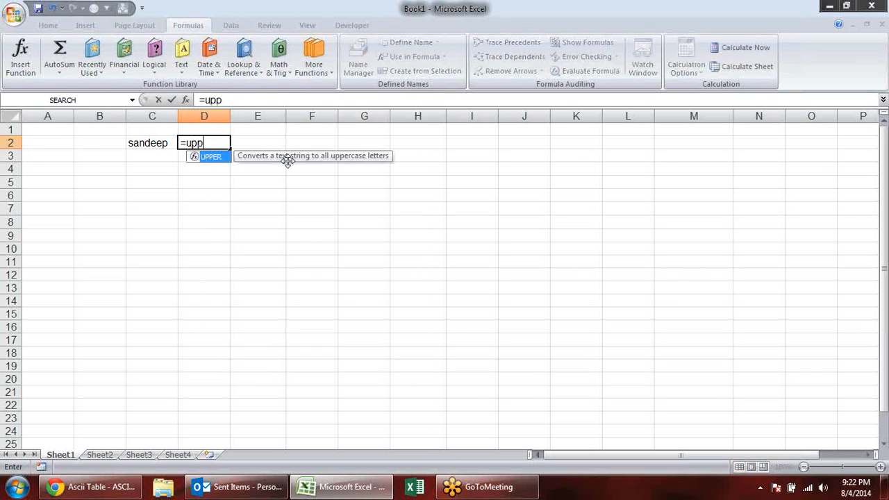
key("Tab")
left_click(133, 143)
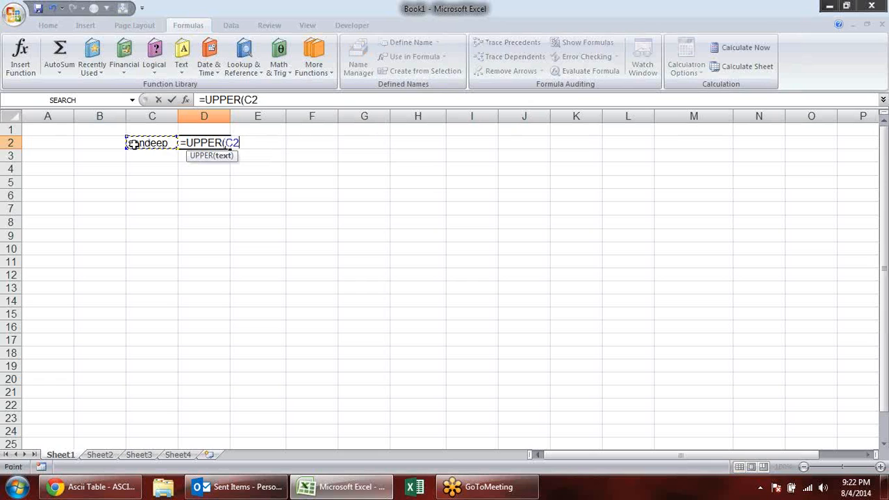
key("Return")
- Enter a LOWER formula in E2 that refers to D2, and autofit the width of column D
left_click(251, 143)
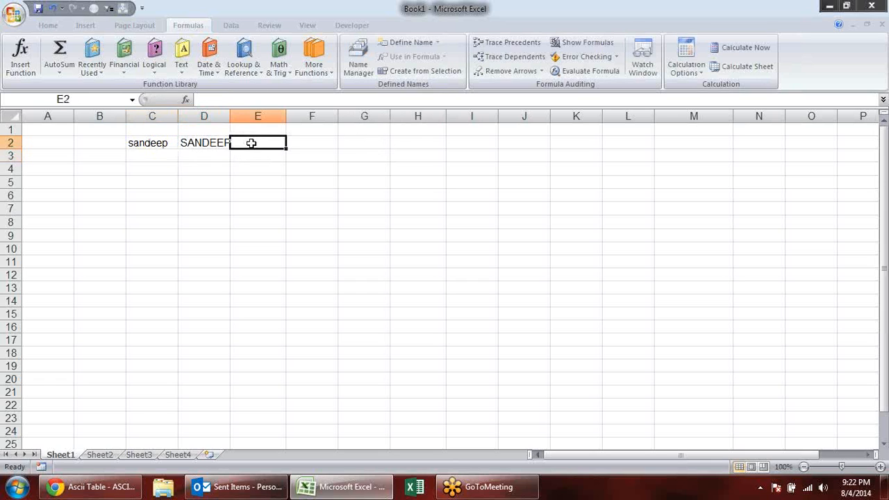
type("=le")
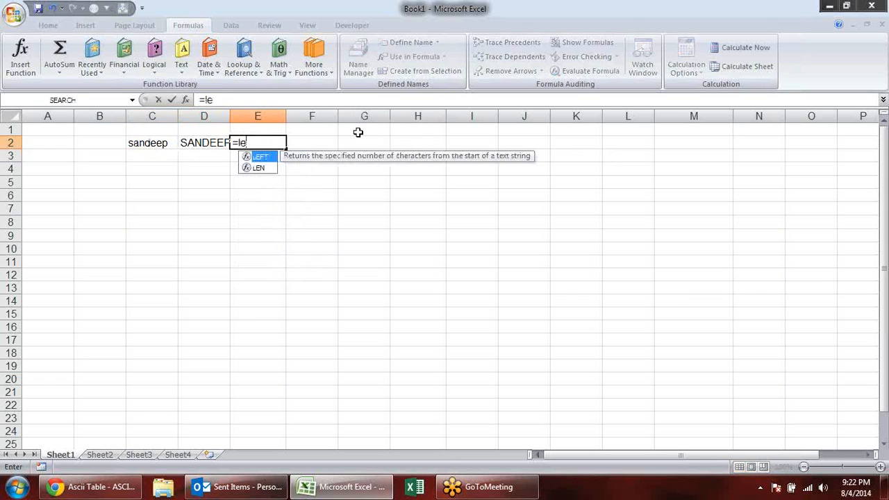
key("BackSpace")
type("ow")
key("Tab")
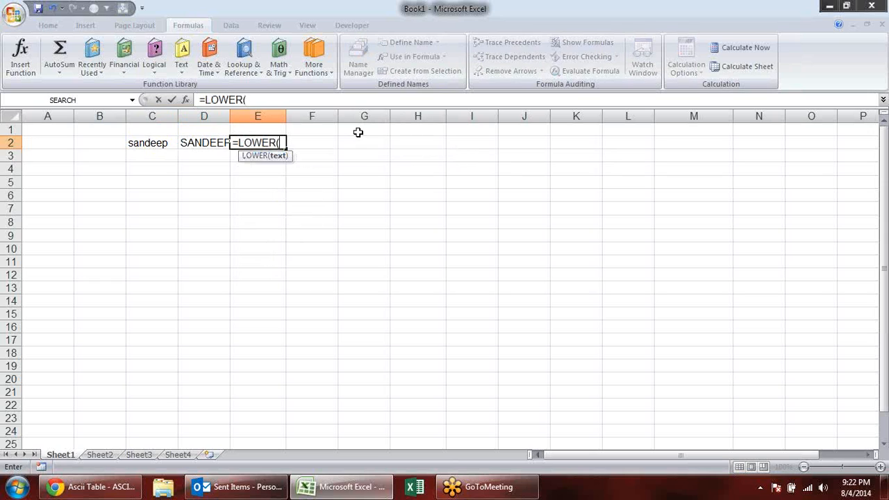
left_click(219, 142)
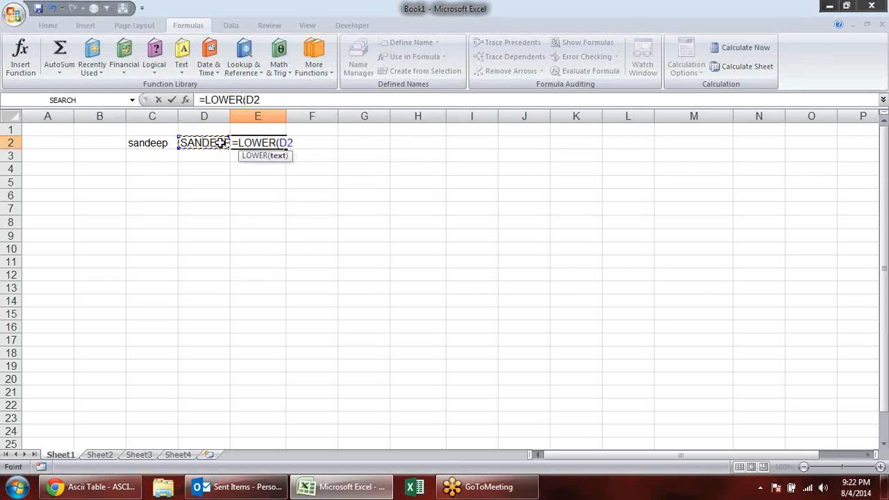
key("Return")
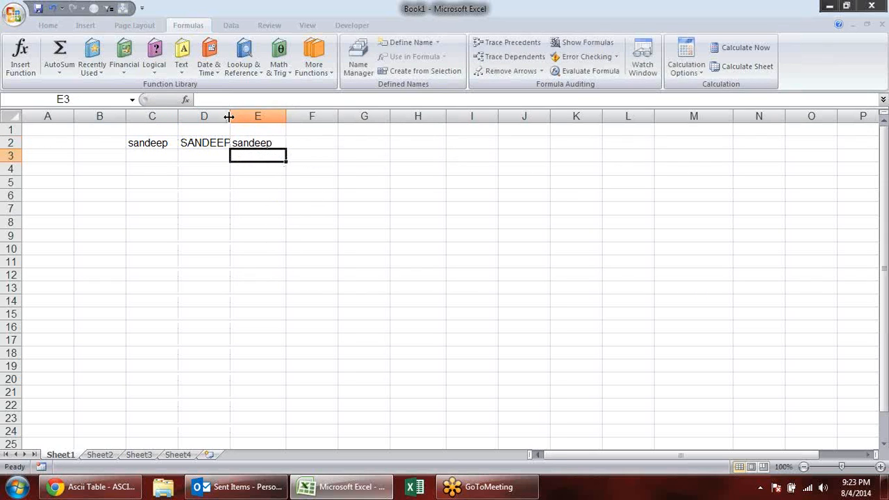
double_click(230, 116)
- Enter a PROPER formula in F2 that capitalizes the first letter of the name in E2
left_click(307, 147)
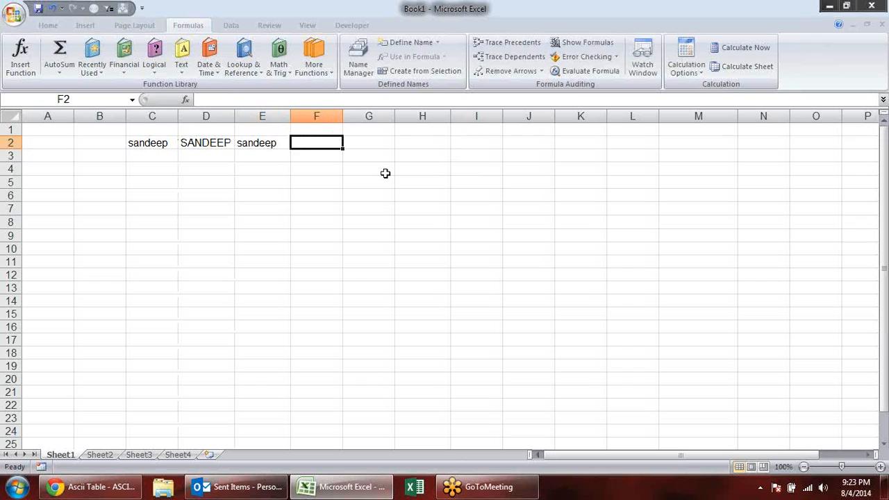
type("=")
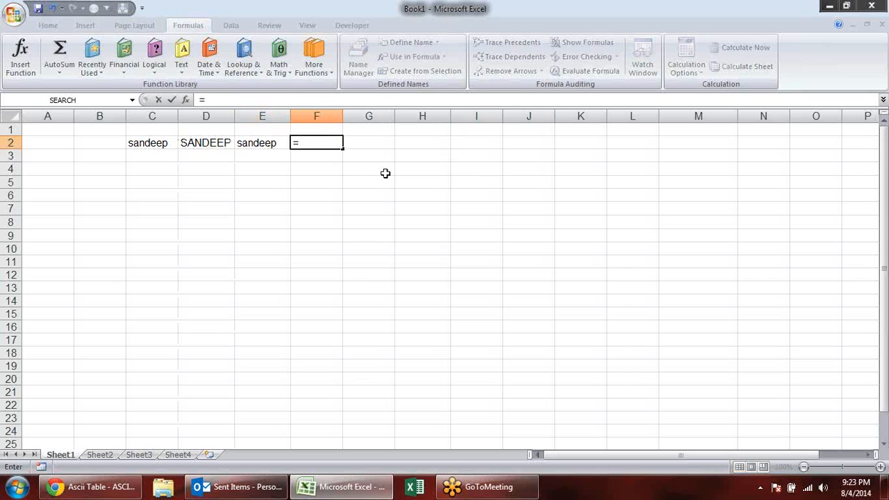
type("pro")
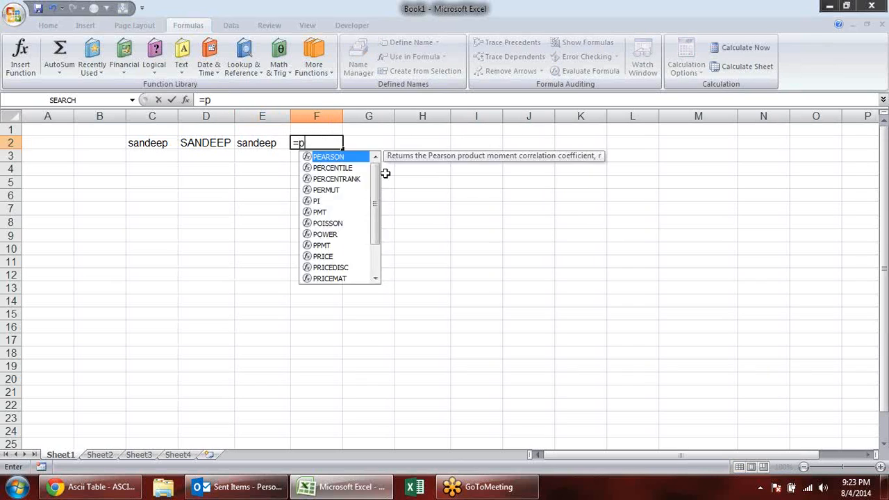
key("Down")
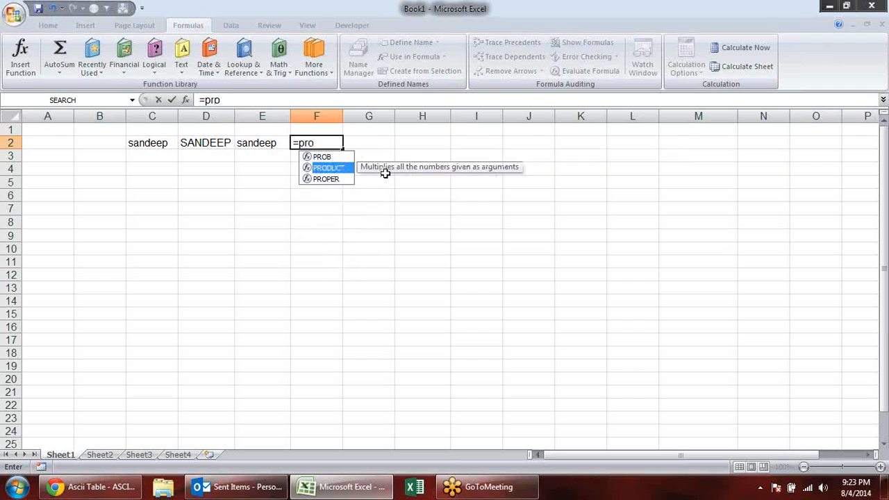
key("Down")
key("Tab")
left_click(273, 139)
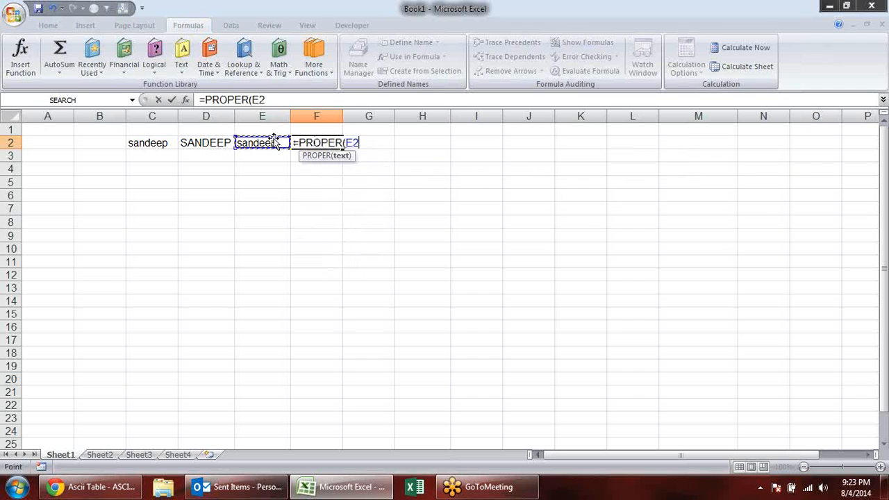
key("Return")
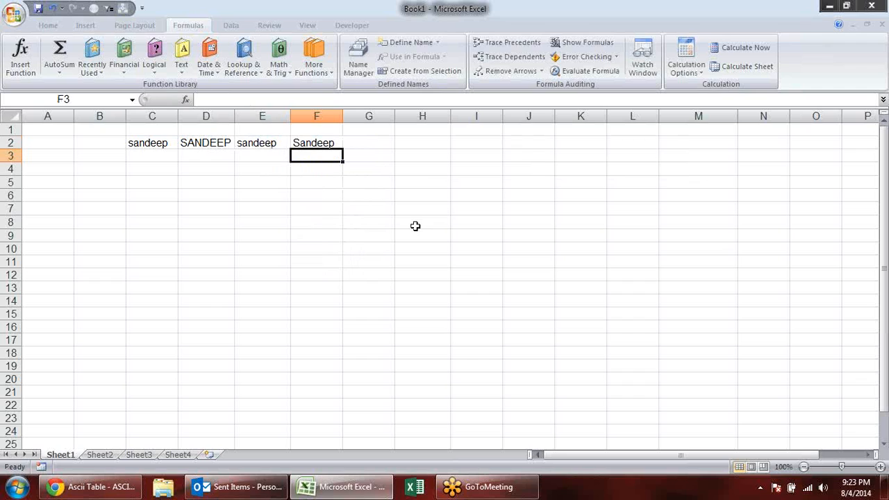
- Clear the case-conversion example from the range B1:G6
left_click_drag(96, 131, 354, 189)
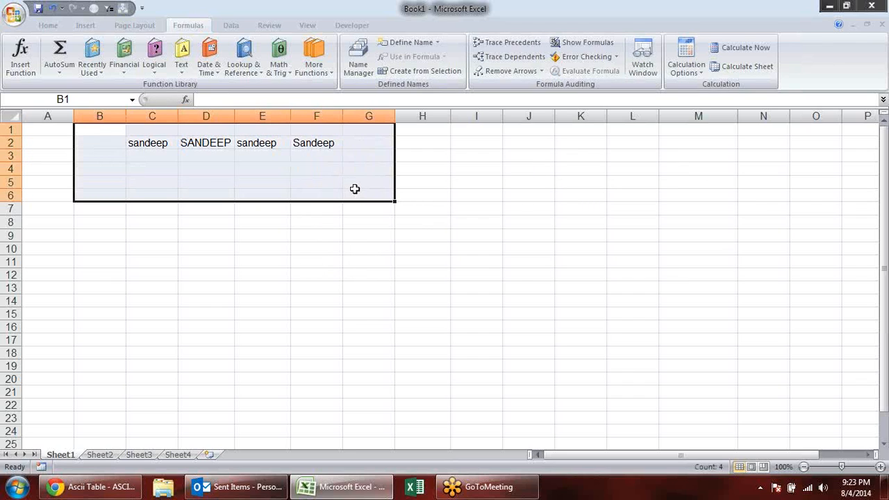
key("Delete")
left_click(169, 167)
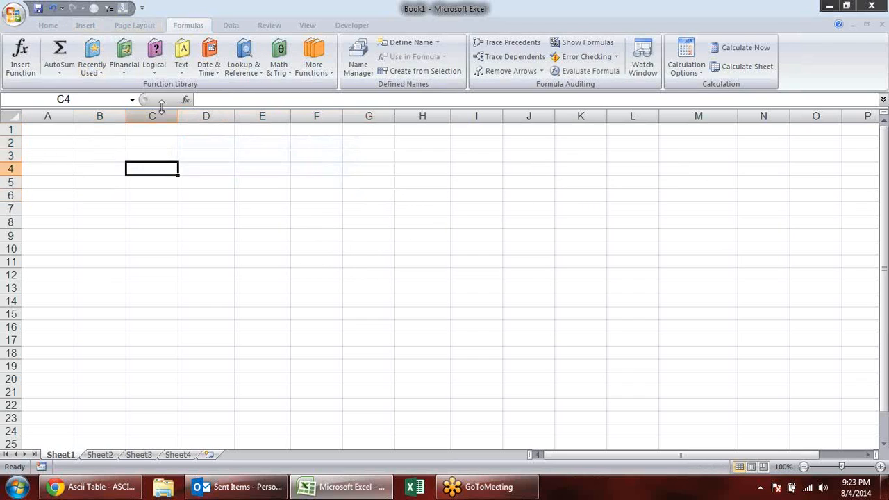
left_click(180, 66)
left_click_drag(273, 298, 272, 366)
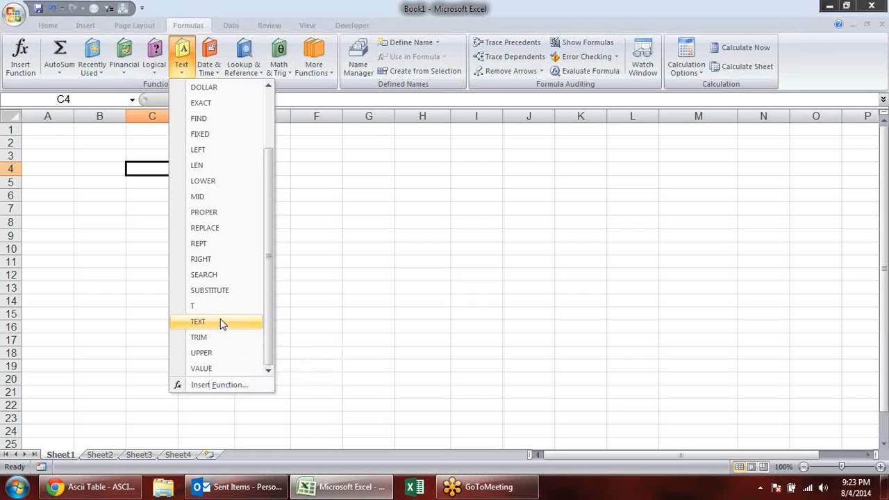
left_click(357, 255)
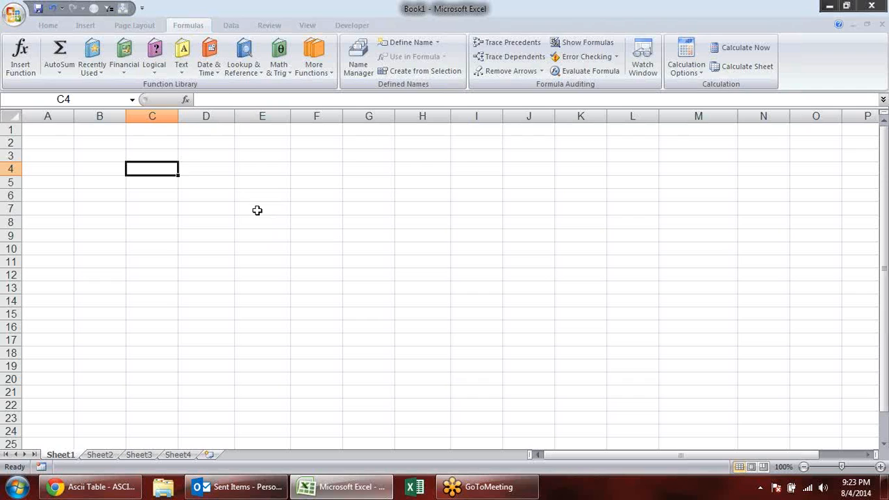
left_click(180, 153)
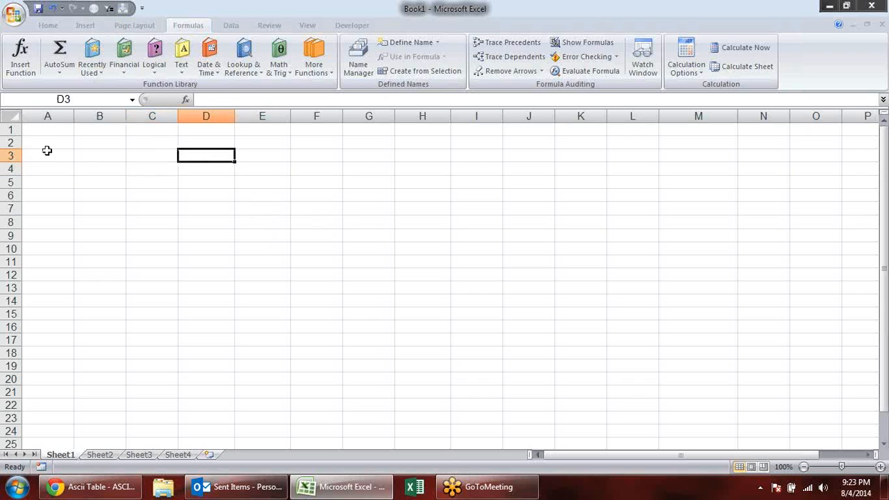
- Enter the column header Name in B2
left_click(106, 146)
type("Name")
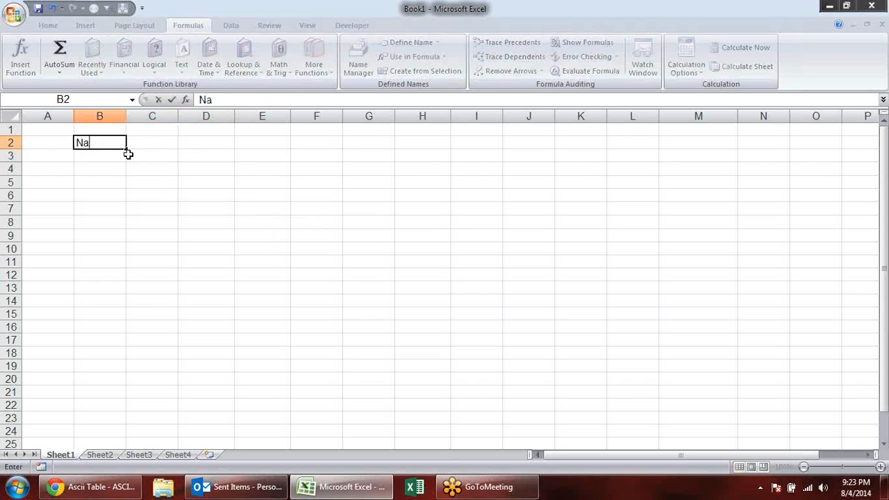
key("Tab")
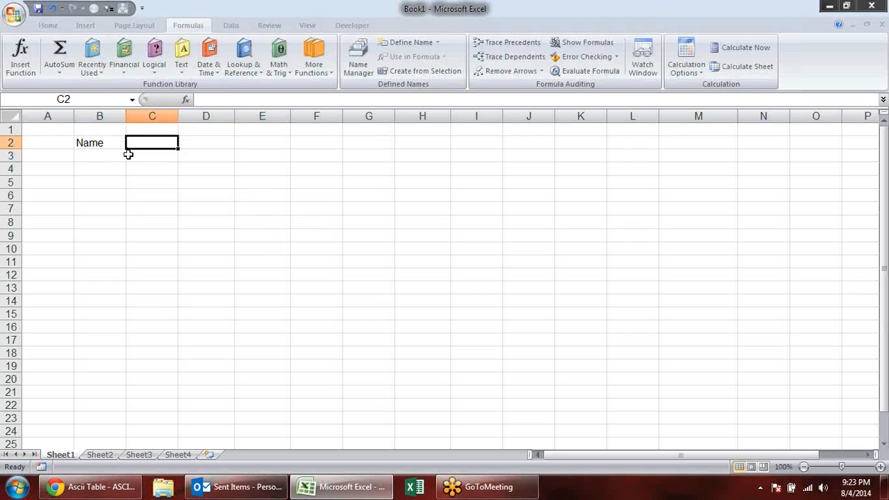
key("Left")
key("Down")
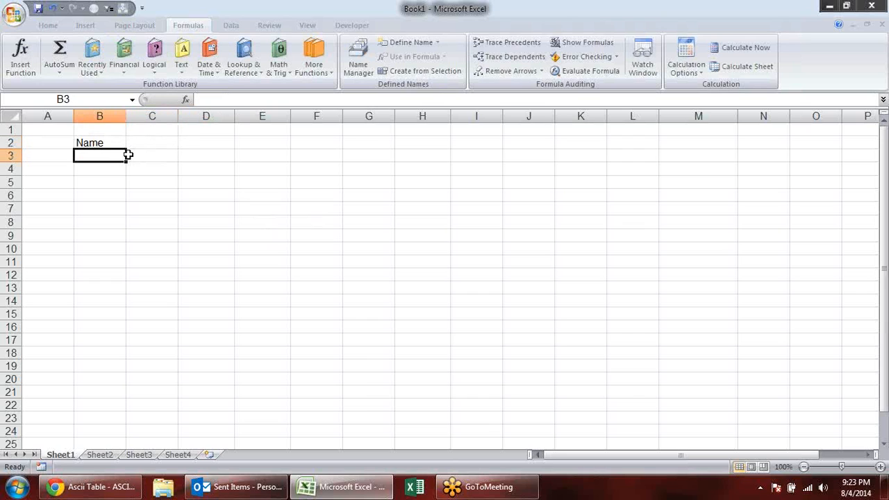
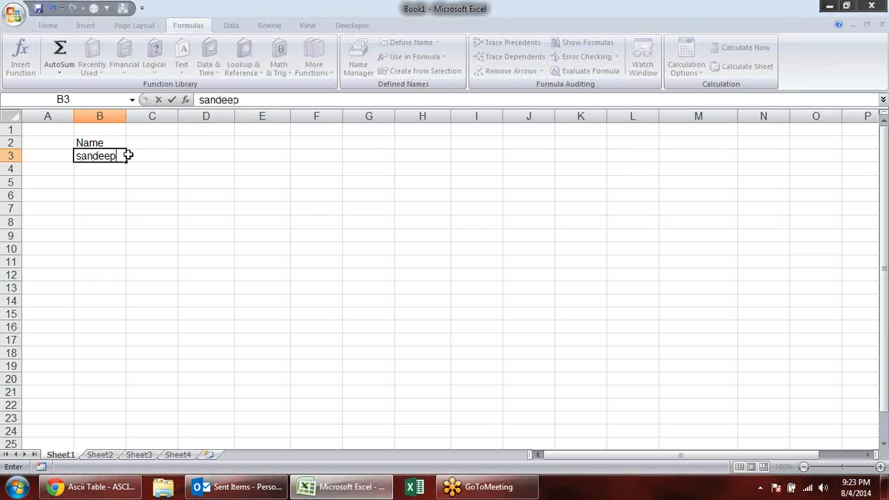
- Enter a three-part full name in lowercase in B3 and widen column B to fit it
key("Return")
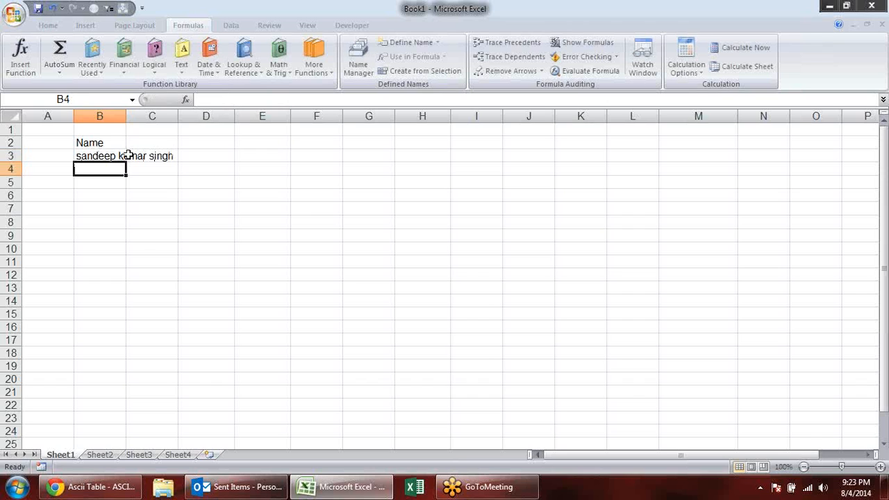
left_click_drag(125, 115, 178, 115)
- Add the headers Fname, M Name and L name in cells C2 through E2
left_click(228, 140)
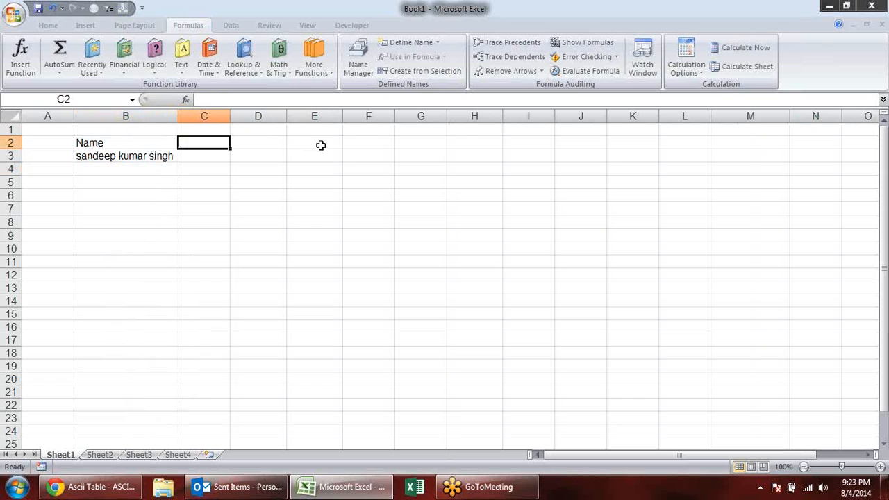
type("Fname")
key("Tab")
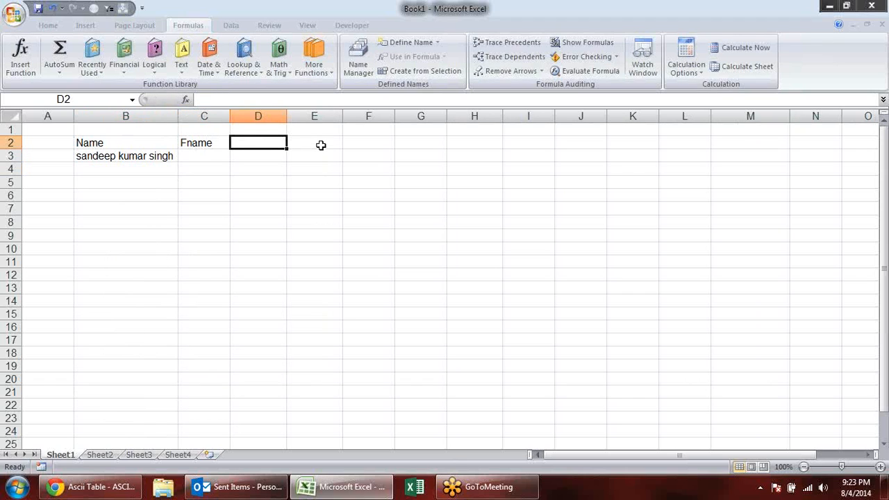
type("Mid")
key("BackSpace")
key("BackSpace")
type("Name")
key("Tab")
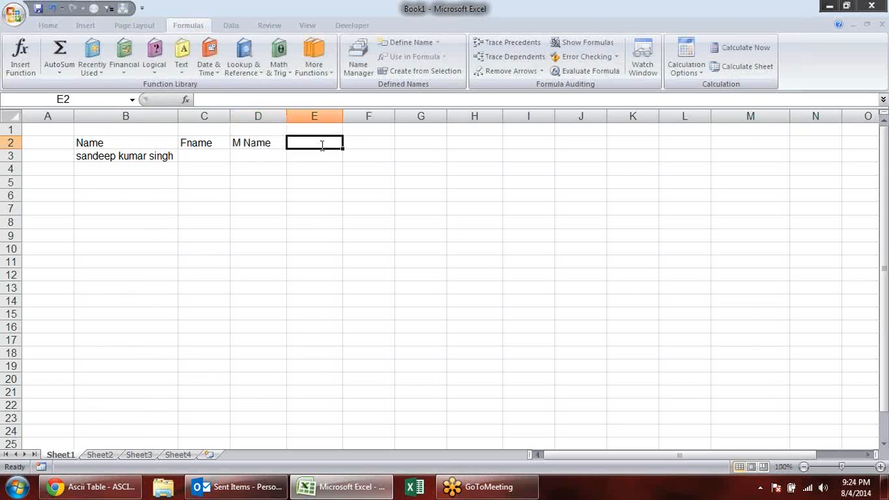
type("La")
type(" name")
key("Return")
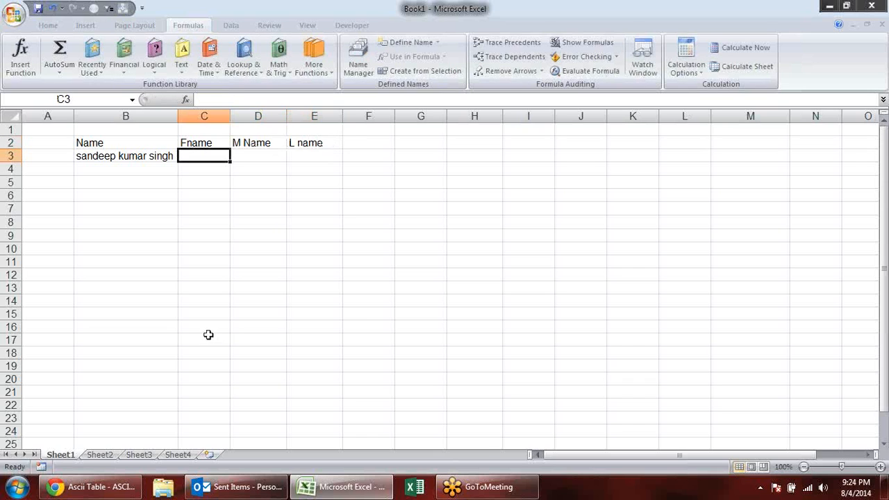
right_click(196, 312)
key("Escape")
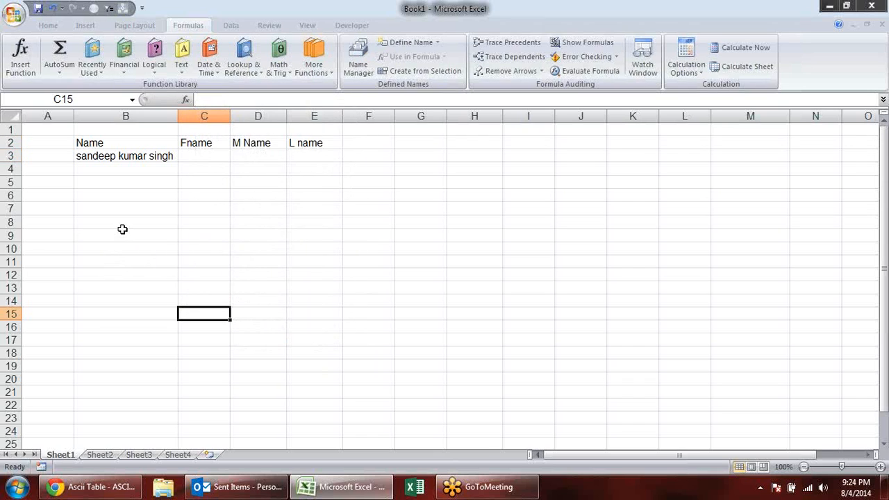
- Extract the first name into C3 with the formula =LEFT(B3,7)
left_click(203, 155)
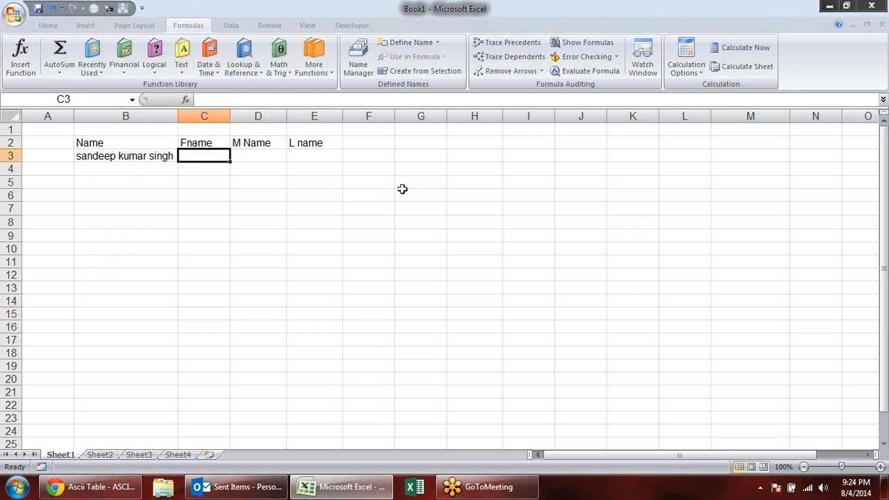
type("=")
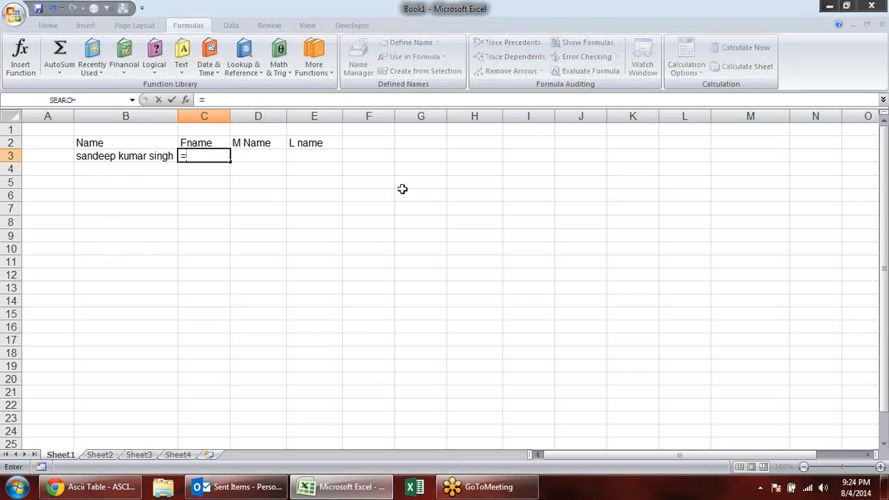
type("le")
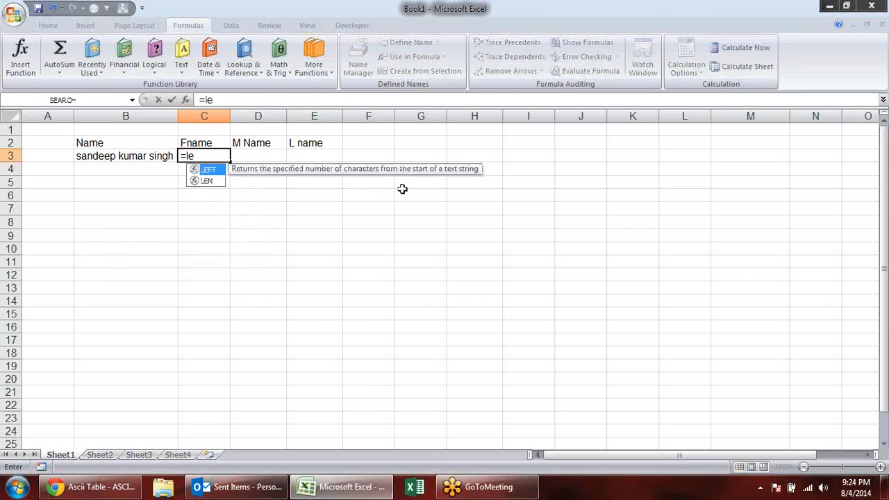
key("Tab")
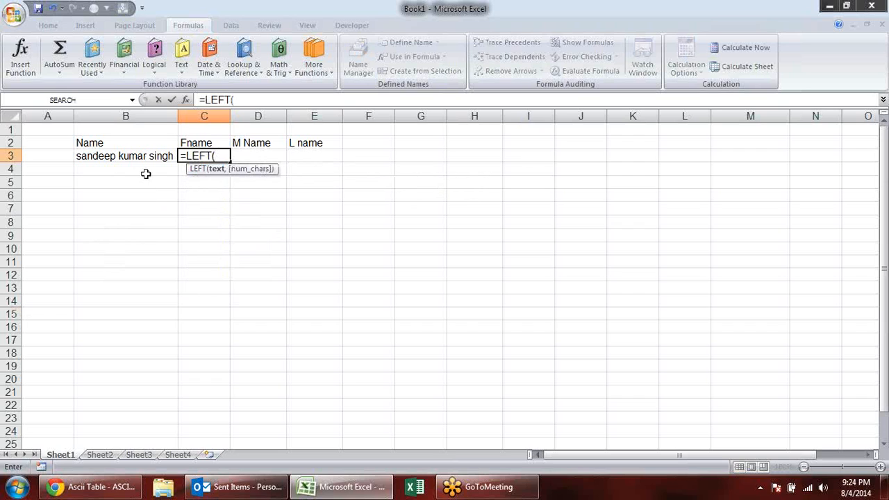
left_click(111, 158)
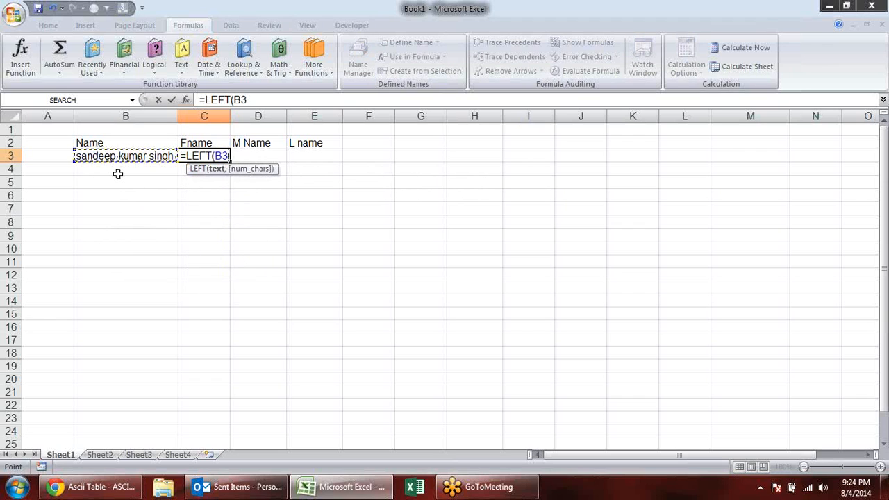
type(",7")
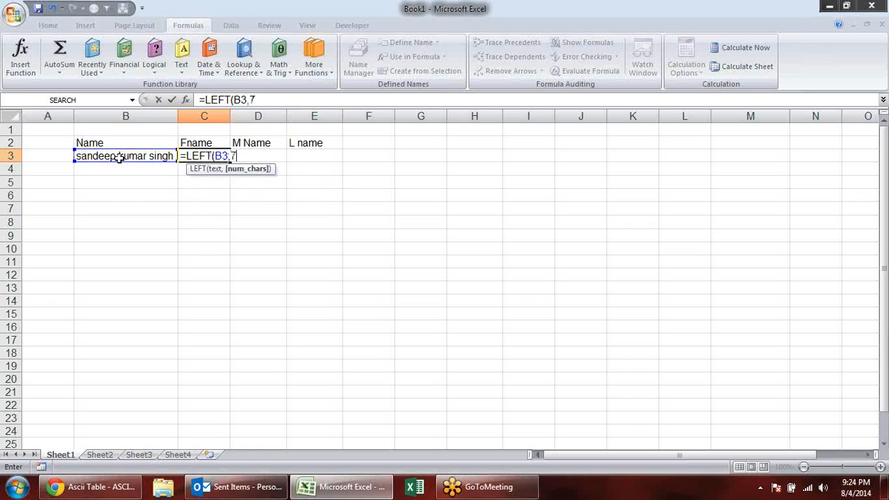
key("Return")
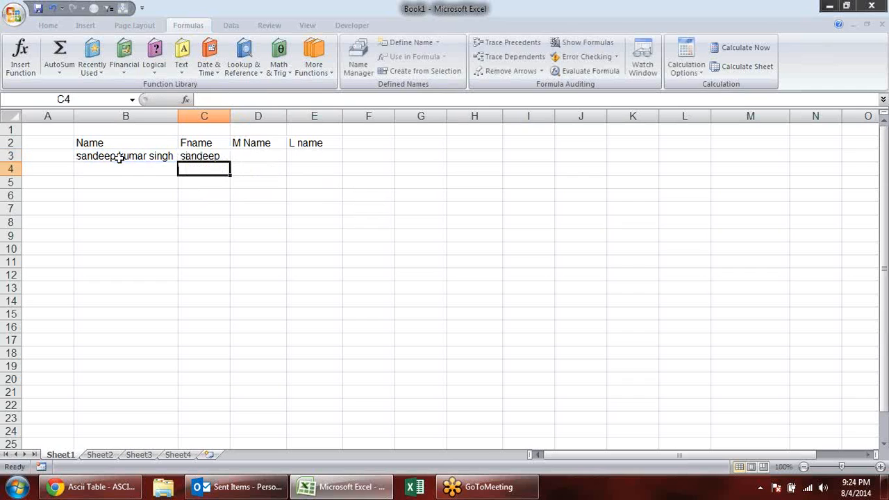
- Extract the last name from B3 into E3 with the RIGHT function
left_click(312, 161)
type("=")
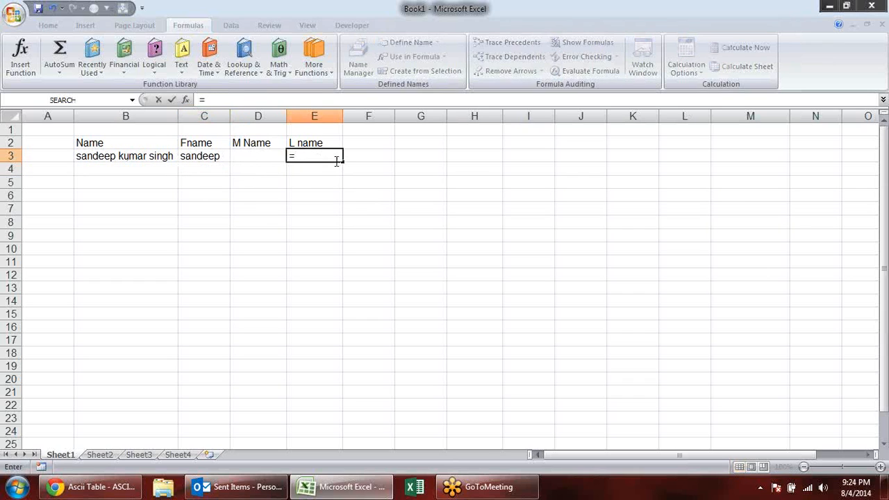
type("rig")
key("Tab")
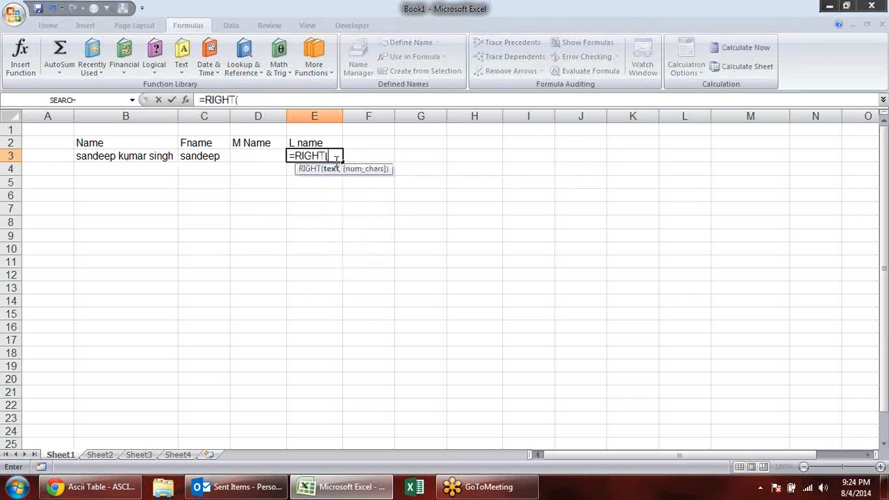
left_click(117, 156)
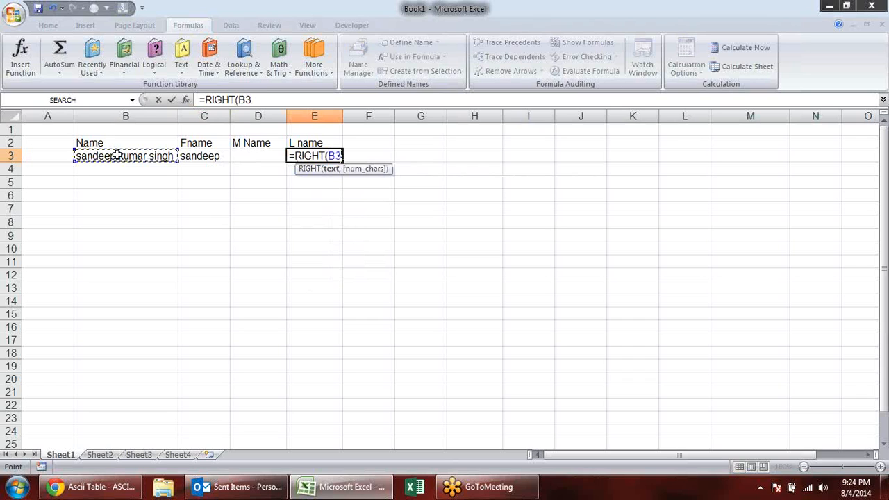
type(",5")
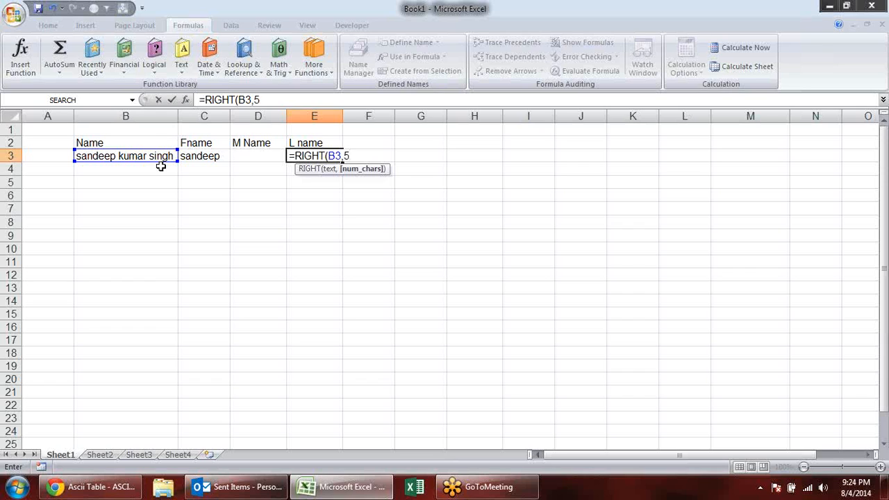
key("Return")
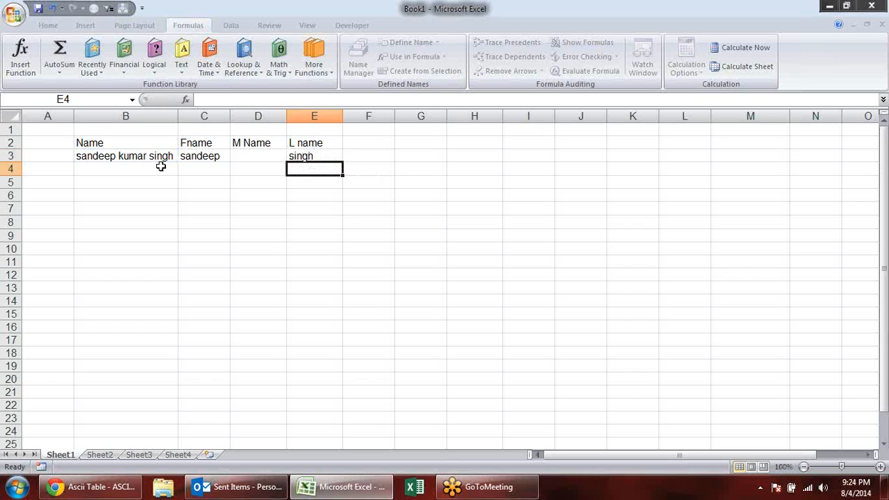
- Start a MID formula in D3 for the middle name, using B3 as its text argument
left_click(143, 154)
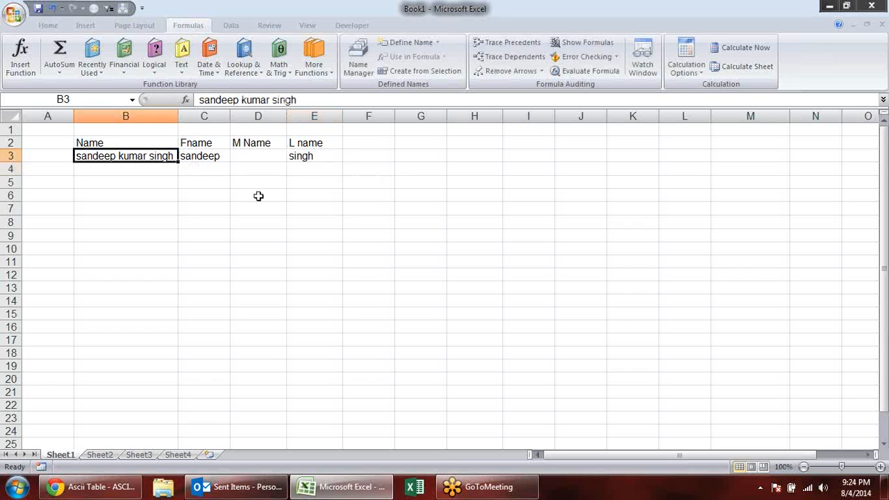
left_click(268, 157)
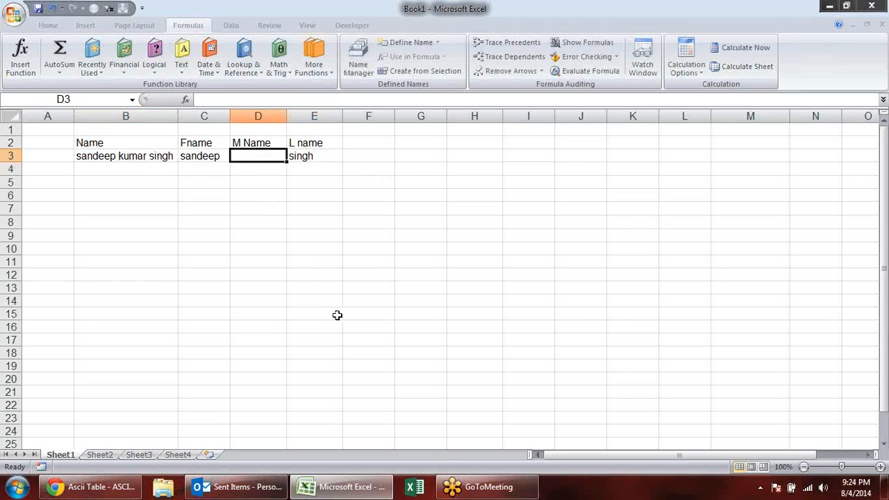
type("=mid")
key("Tab")
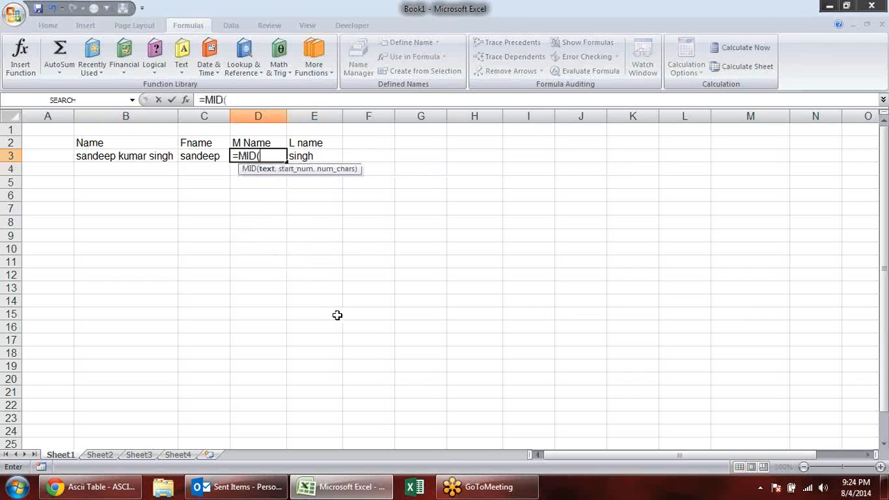
left_click(150, 154)
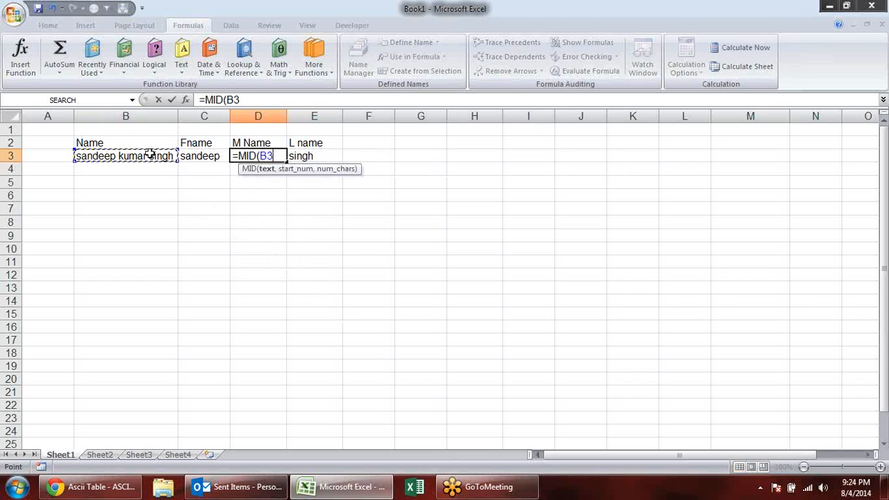
type(",")
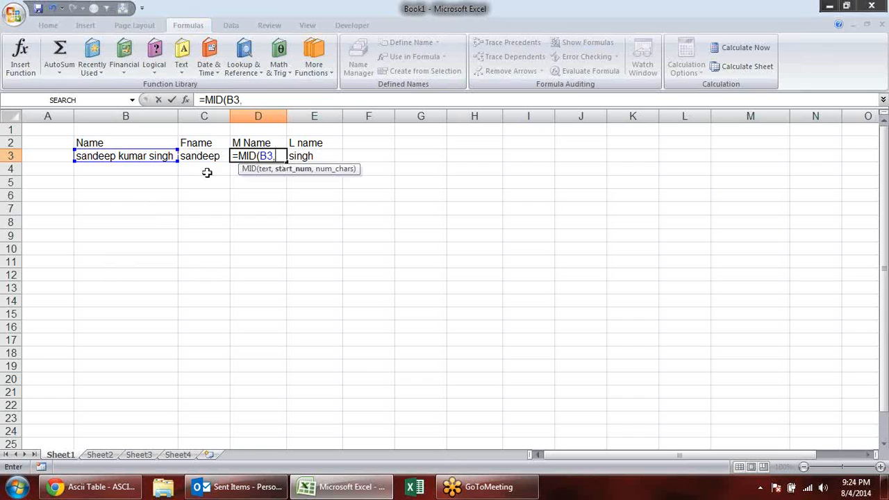
left_click(881, 32)
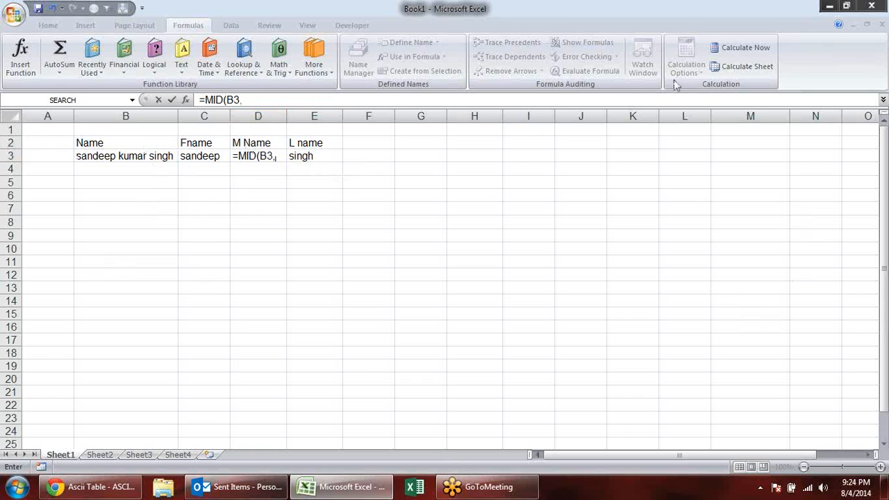
left_click(410, 6)
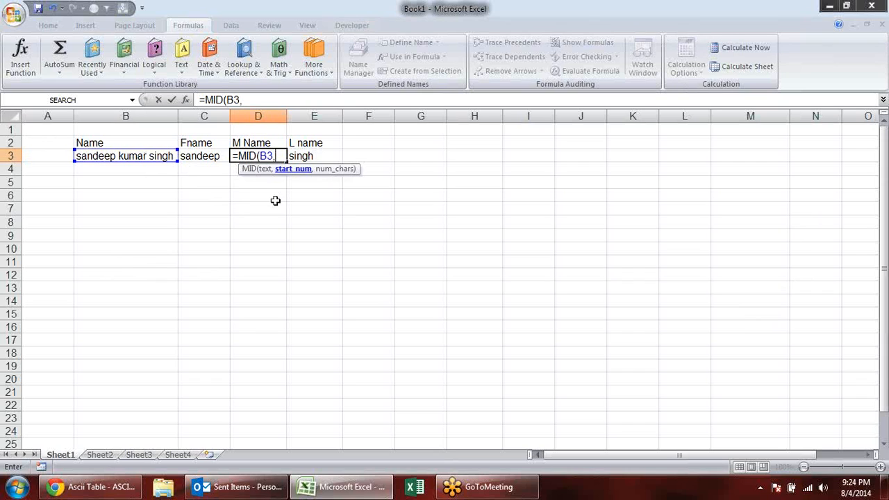
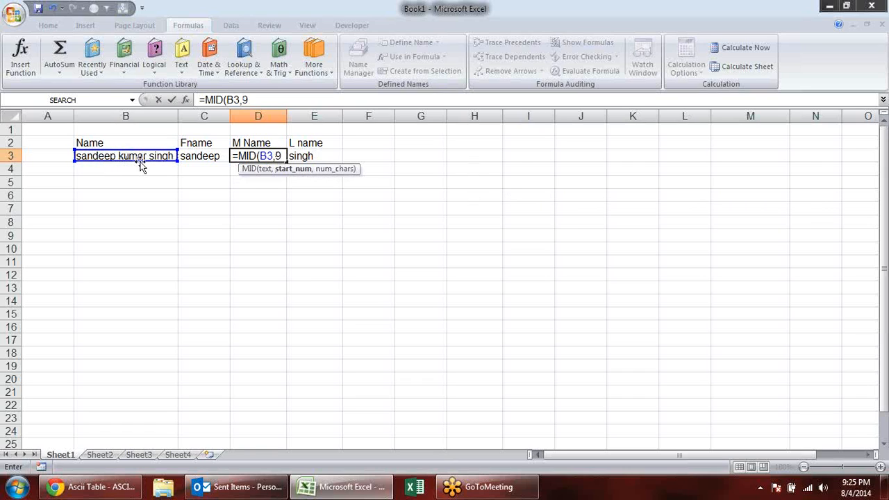
- Complete the middle-name formula in D3 as =MID(B3,9,5) and review the formulas in C3 through E3
type(",5")
key("Return")
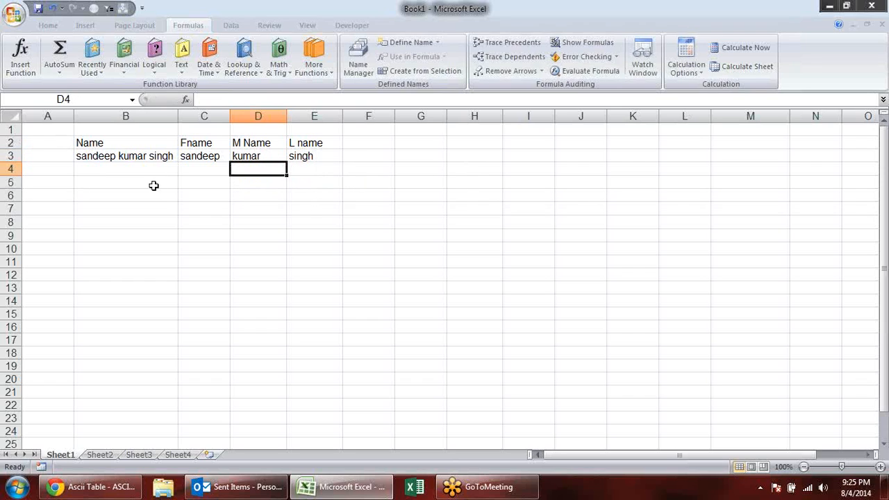
left_click(217, 158)
left_click(270, 155)
left_click(302, 156)
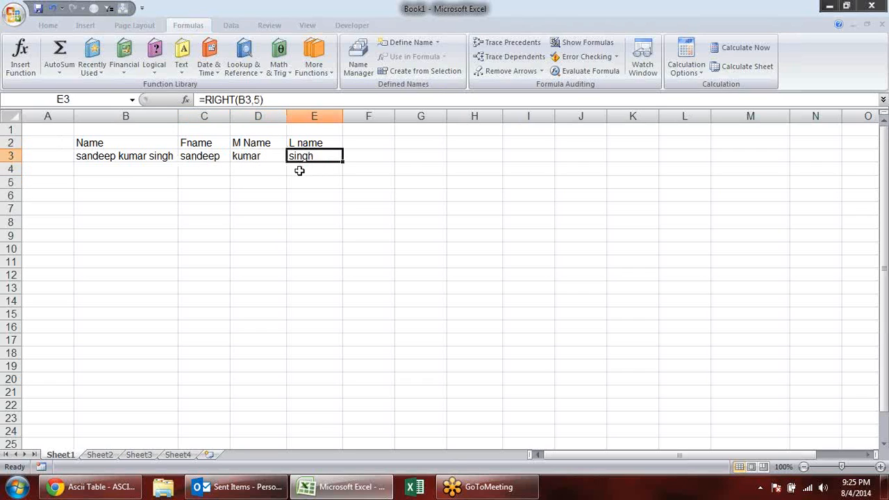
- Enter a second sample name in B4, made up of two initials and the surname
left_click(153, 168)
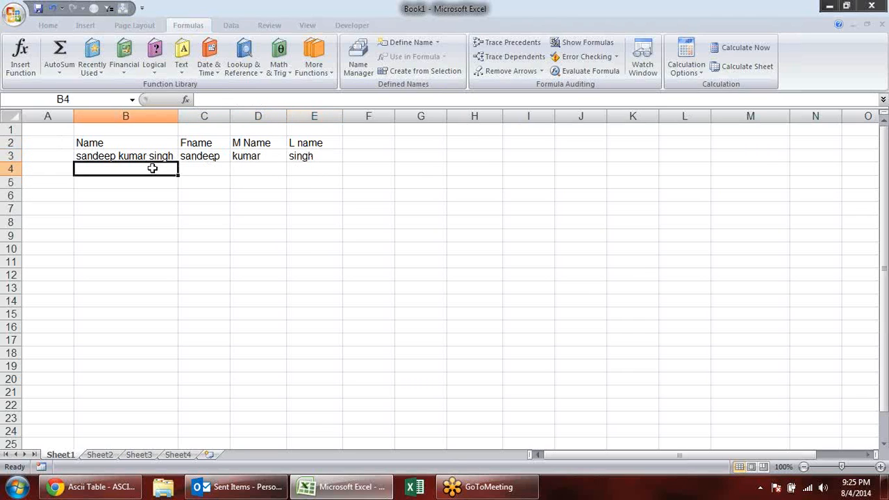
type("s k")
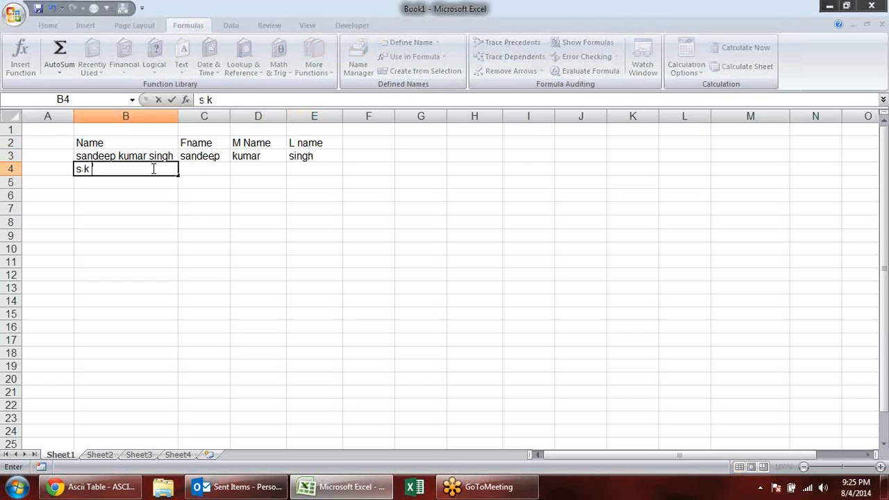
type(" singh")
key("Return")
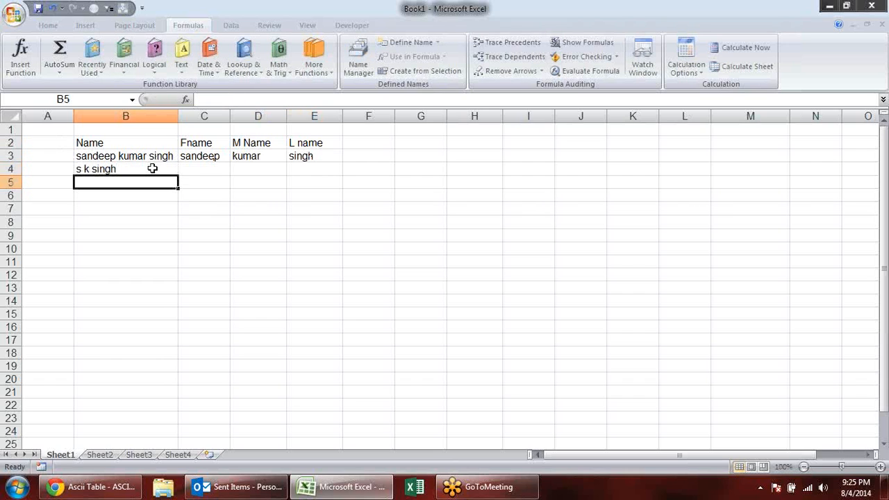
- Fill the LEFT, MID and RIGHT formulas from row 3 down into C4:E4
key("Up")
key("Right")
key("shift+Right")
key("shift+Right")
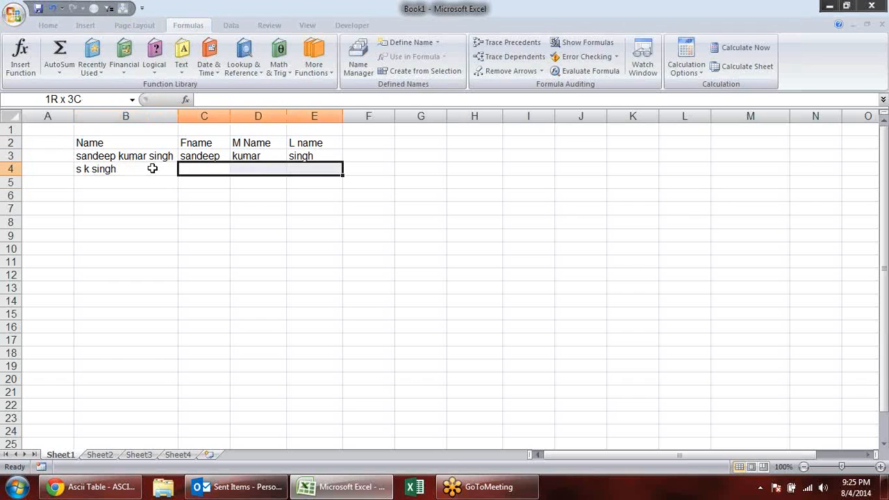
key("ctrl+d")
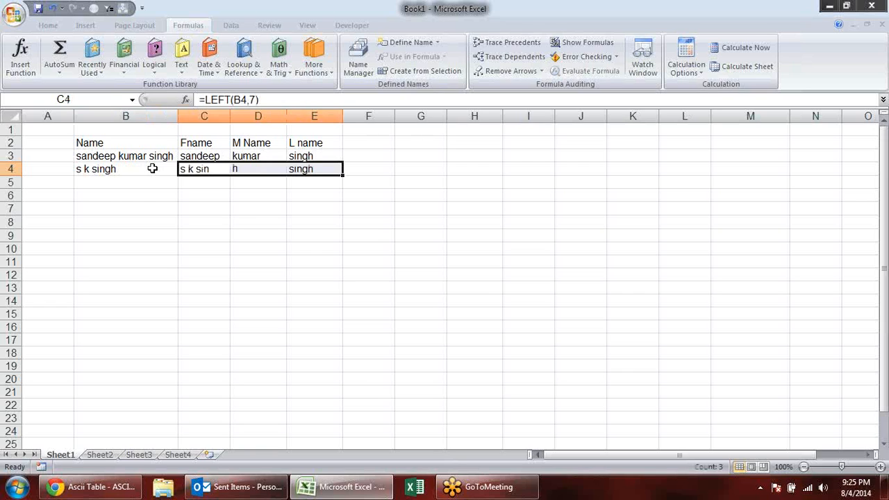
- Clear the copied formulas from C4:E4, keeping the name in B4
key("Down")
key("Up")
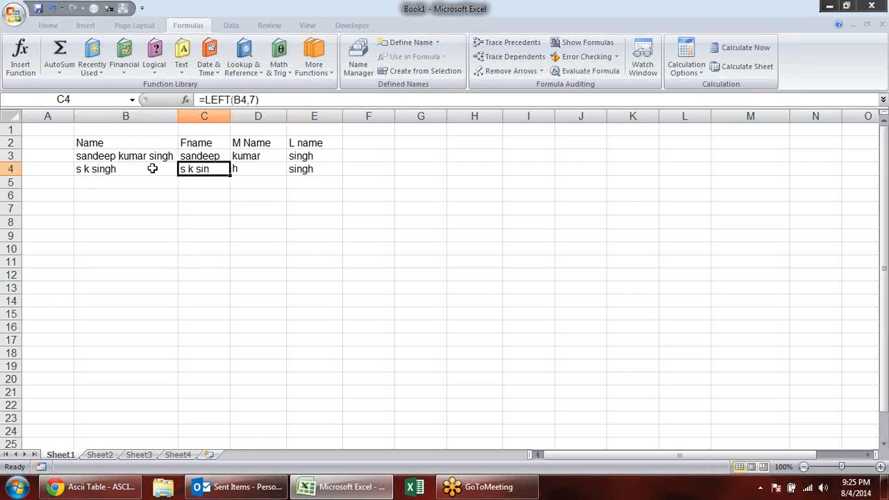
key("shift+Right")
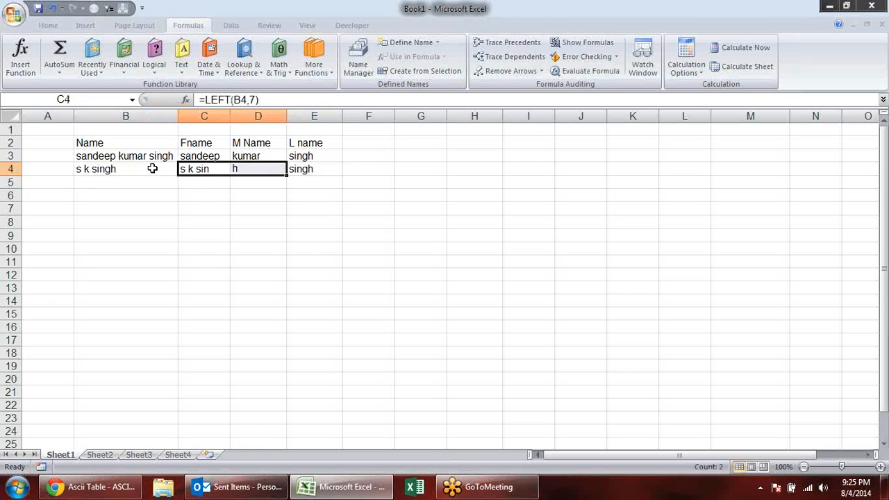
key("shift+Right")
key("Delete")
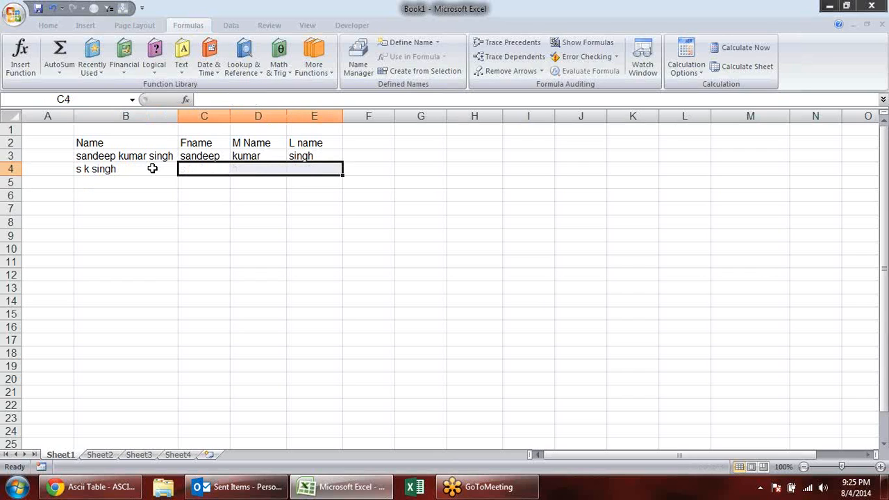
left_click(94, 172)
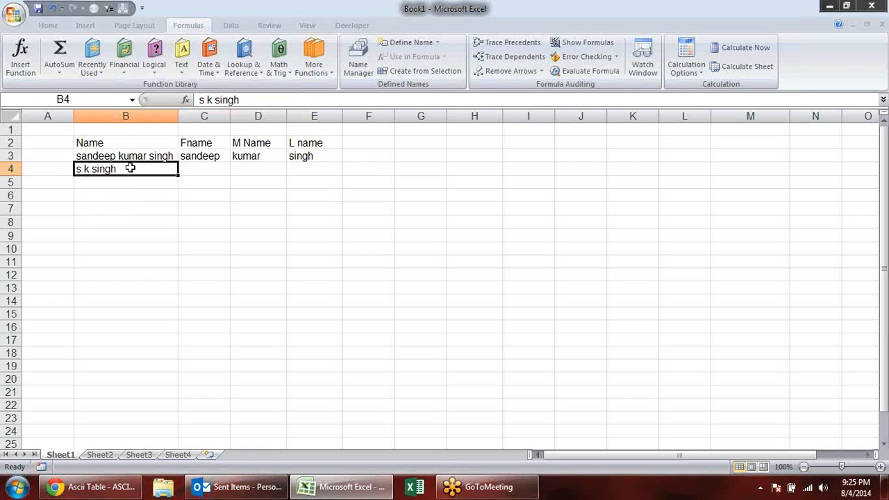
- Add the header "first space" in cell G2
left_click(401, 143)
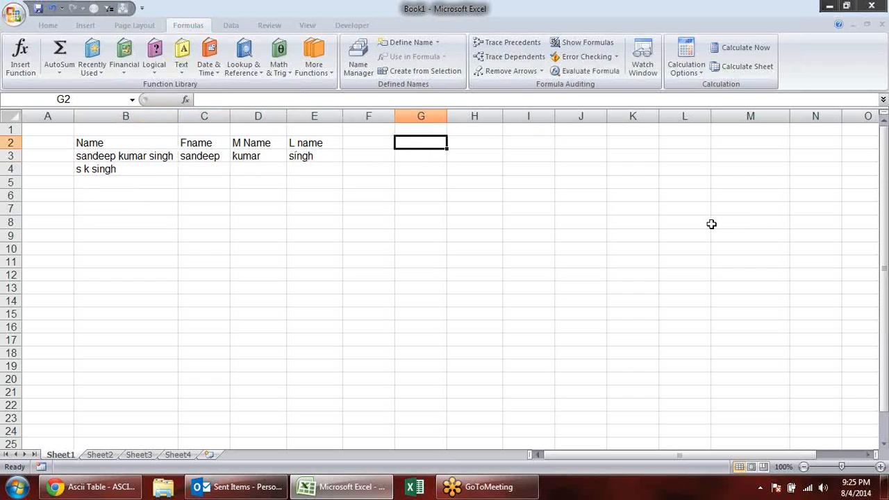
type("fi")
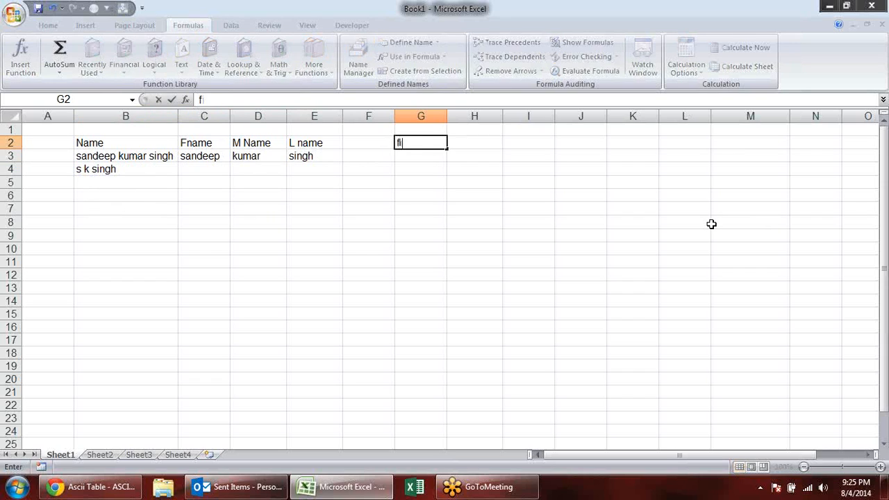
type("stst soac")
key("BackSpace")
type("pace")
key("Tab")
- Add the header "second space" in cell H2
type("las")
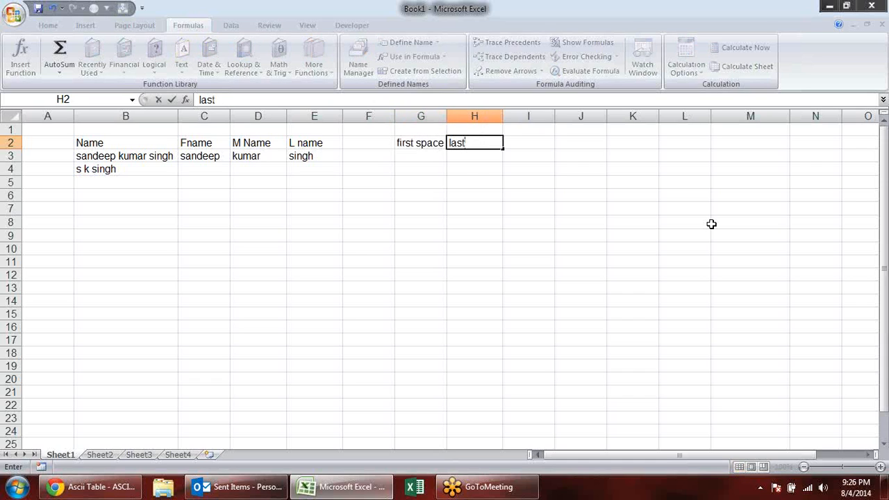
key("BackSpace")
key("BackSpace")
key("BackSpace")
type("s")
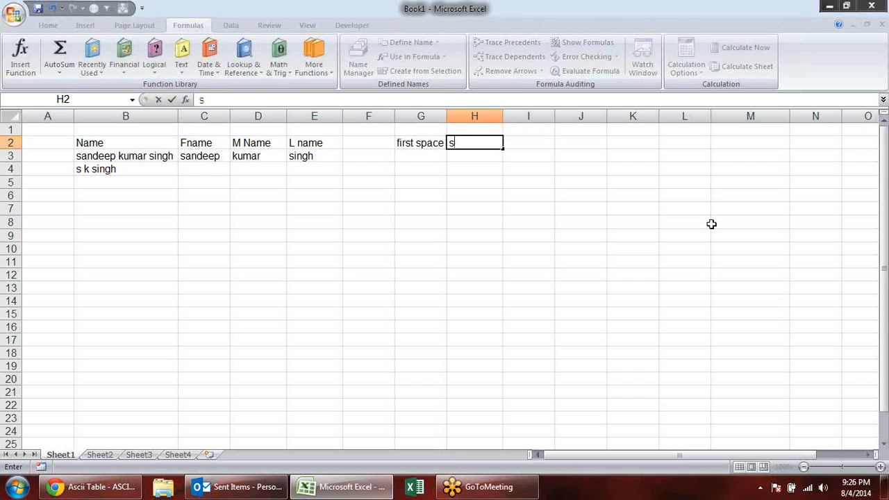
type("econd space")
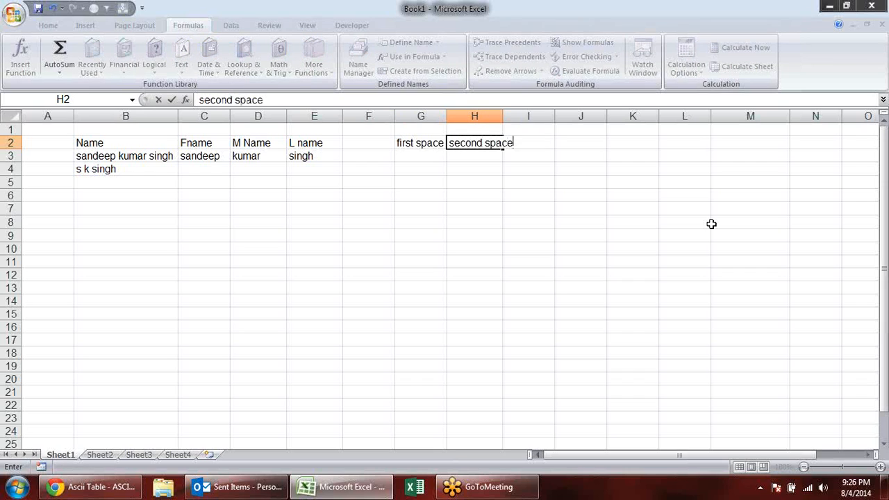
key("Tab")
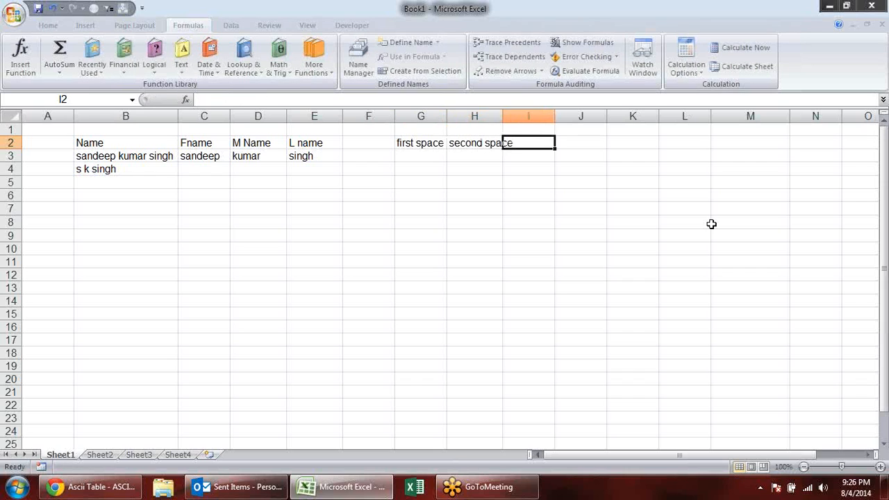
- Add the header "len" in I2 and widen column H to fit its header
type("len")
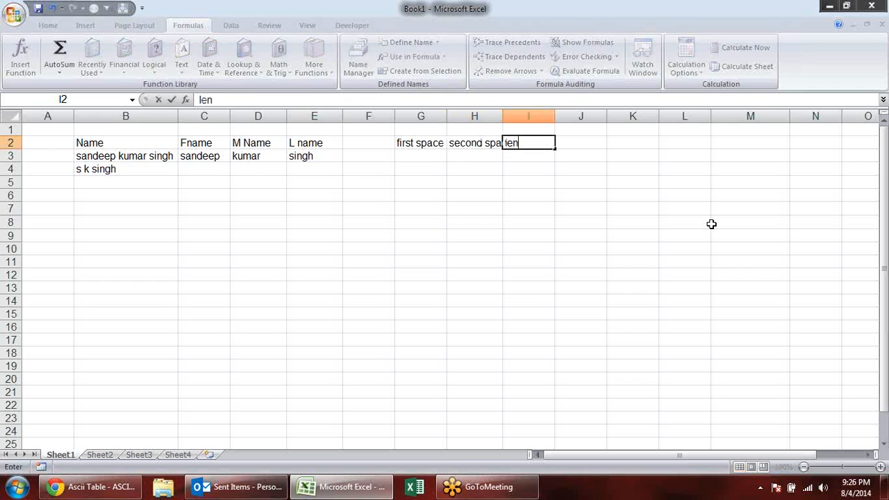
key("Return")
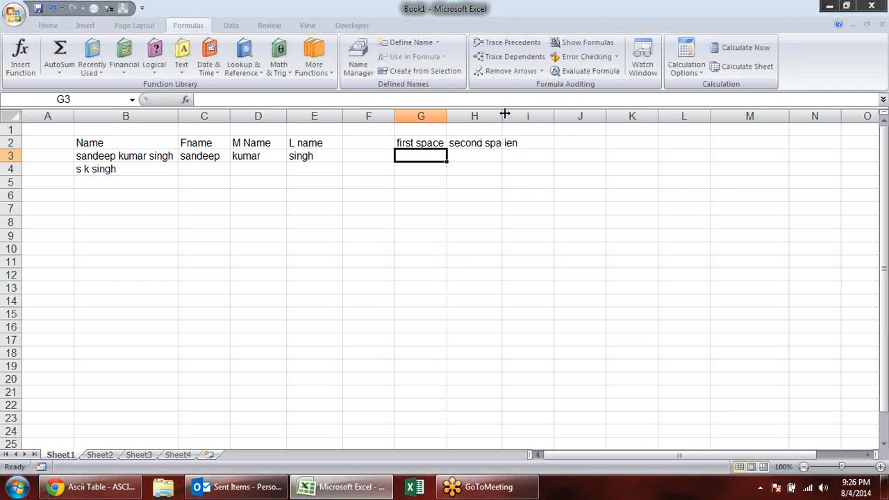
left_click_drag(507, 116, 520, 116)
left_click(347, 183)
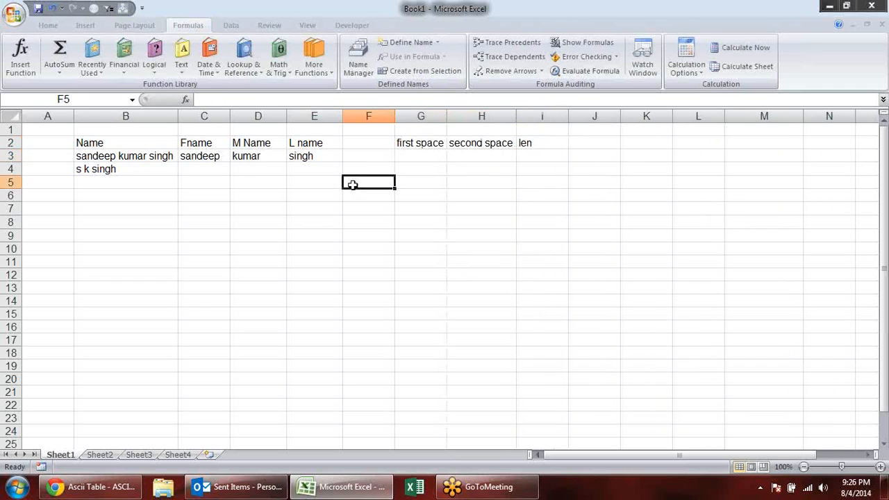
- Find the position of the first space of the name in G3 with the formula =FIND(" ",B3)
left_click(397, 157)
type("=")
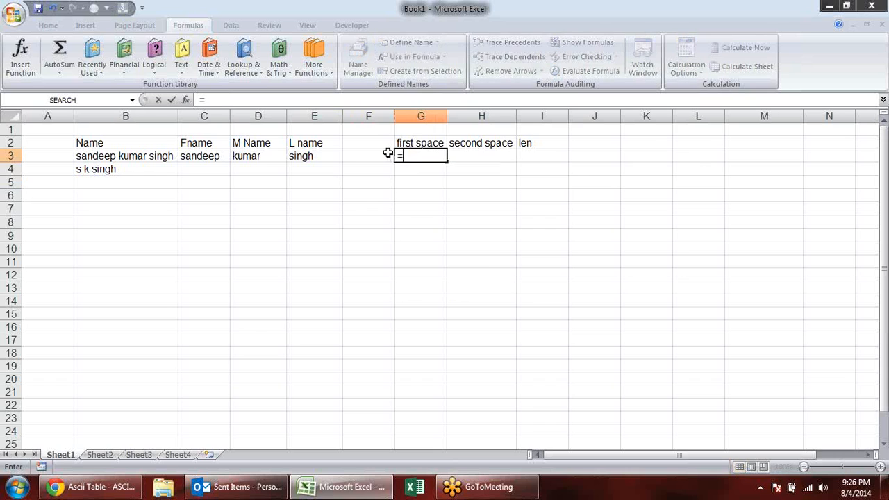
type("fine")
type("=")
type("find")
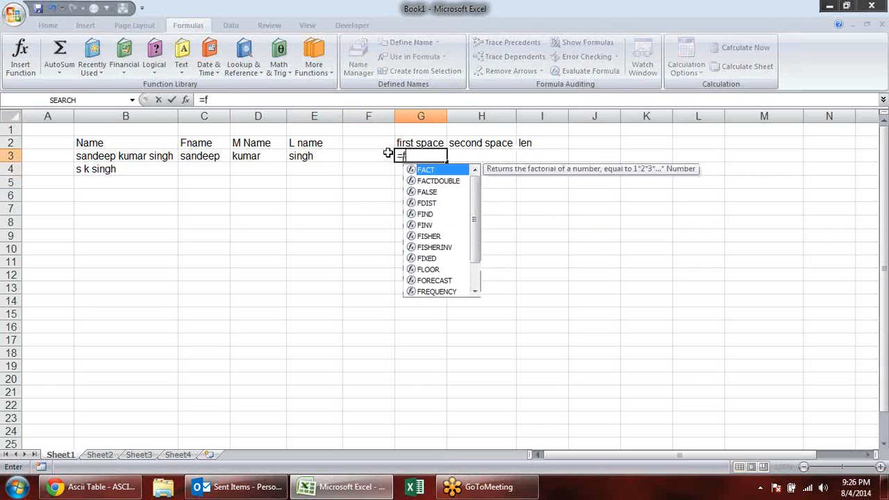
key("Tab")
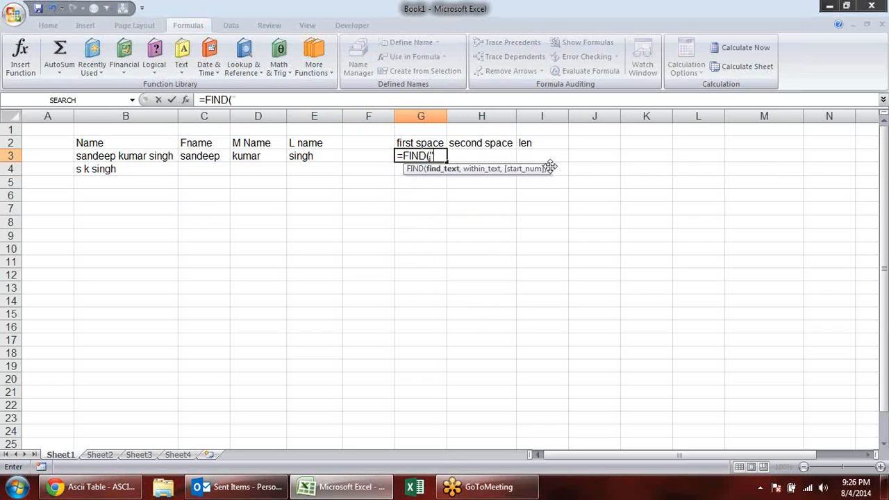
type("\" \",")
left_click(95, 156)
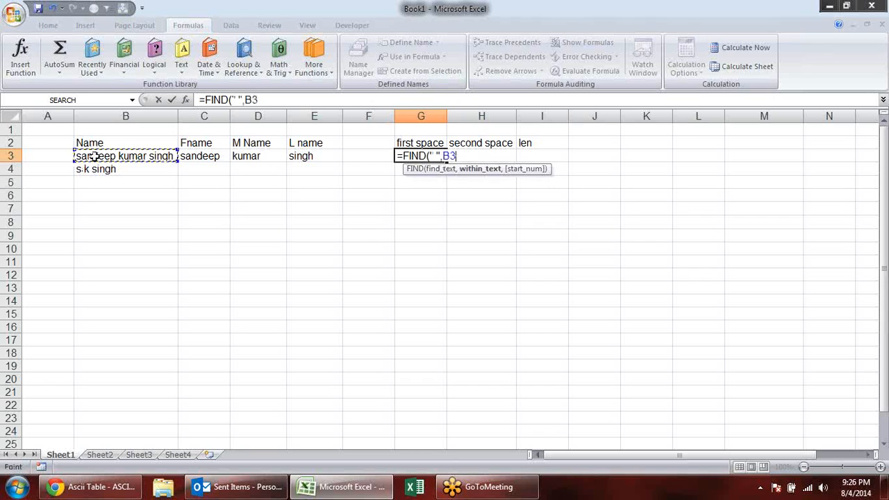
type(",")
key("BackSpace")
key("Return")
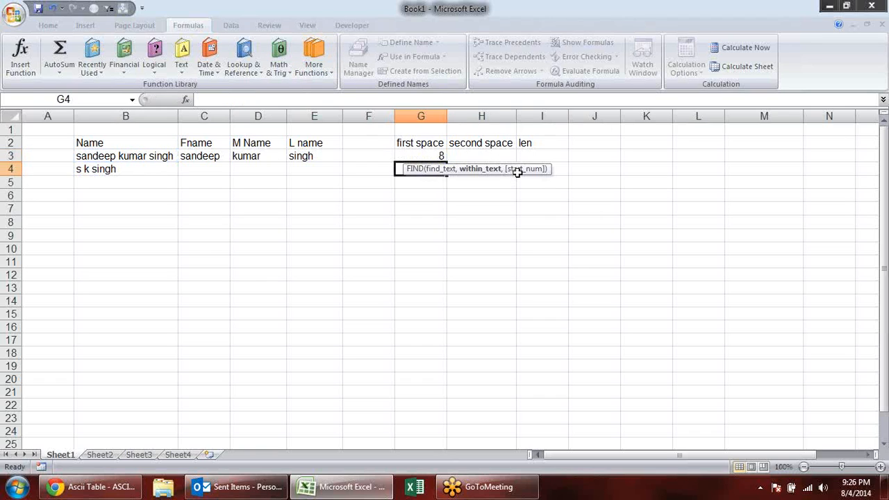
- Find the position of the second space in H3 with the formula =FIND(" ",B3,G3+1)
key("Up")
key("Right")
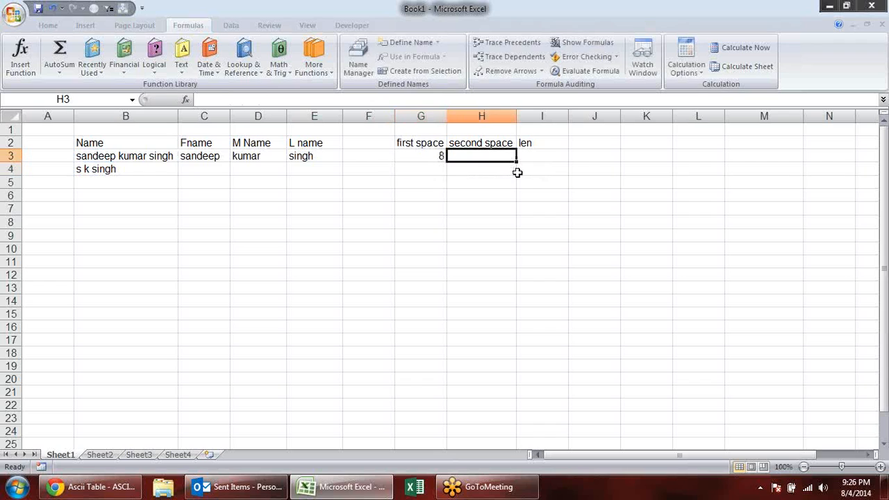
type("=find")
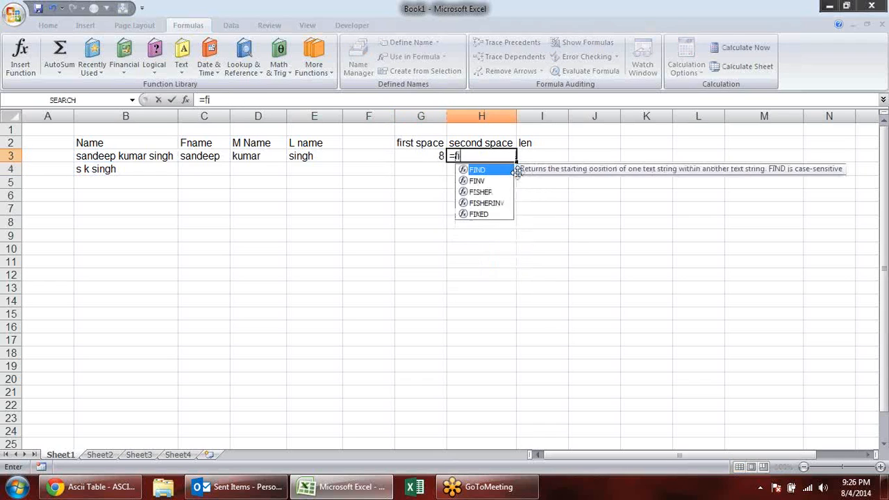
key("Tab")
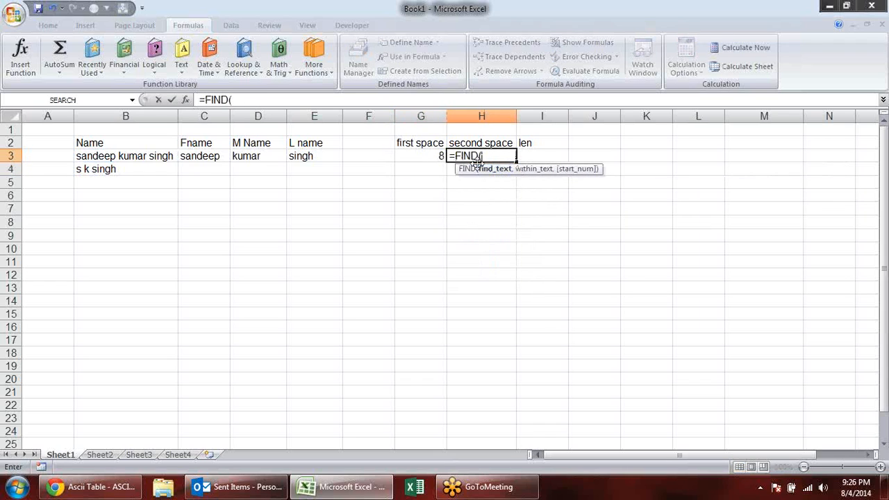
type("\" \",")
left_click(161, 157)
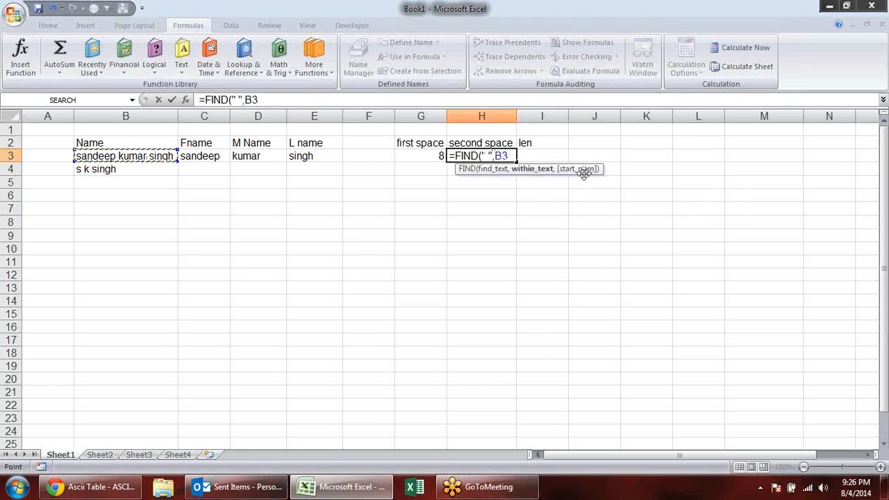
type(",")
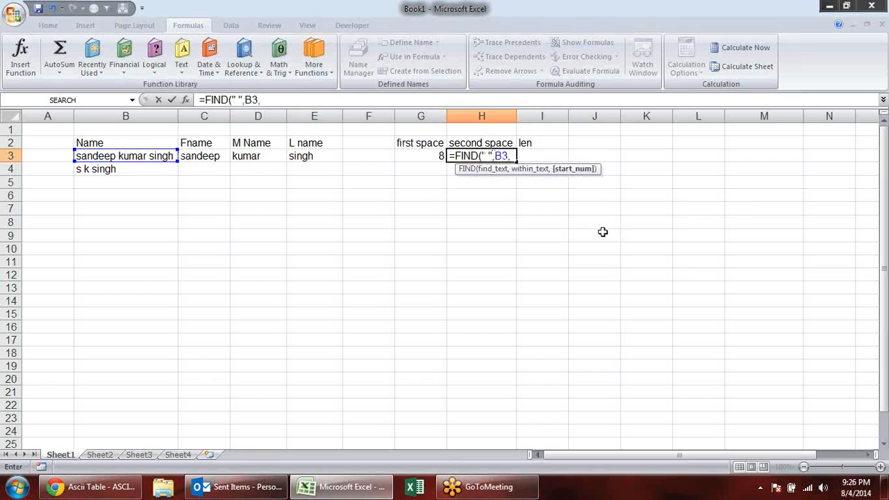
left_click(420, 157)
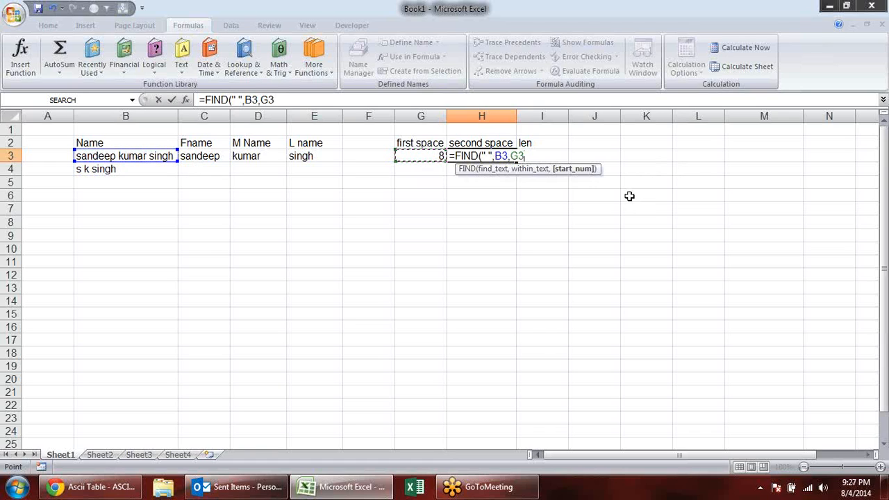
type("+1")
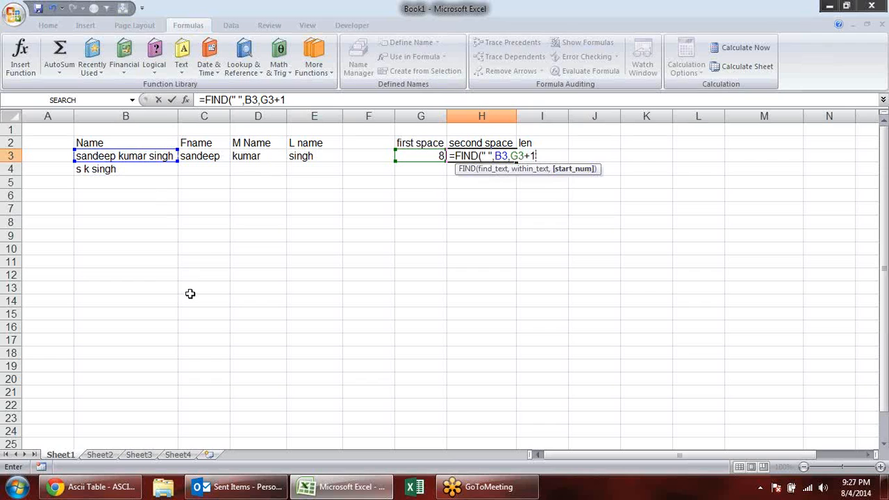
key("Return")
- Calculate the full name's length in I3 with the formula =LEN(B3)
left_click(551, 157)
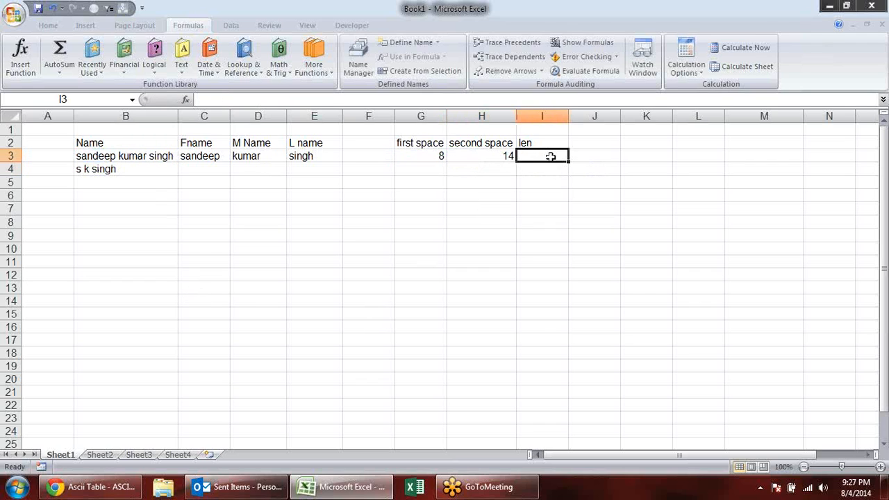
type("=len")
key("Tab")
left_click(161, 152)
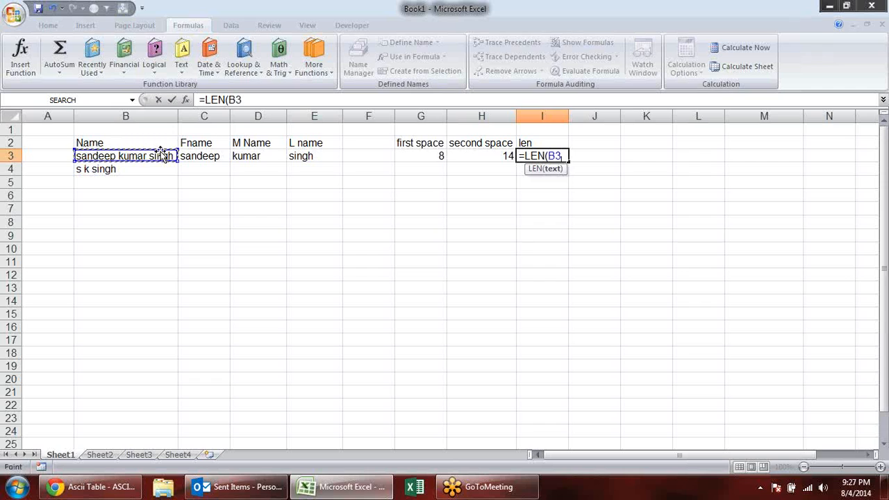
key("Return")
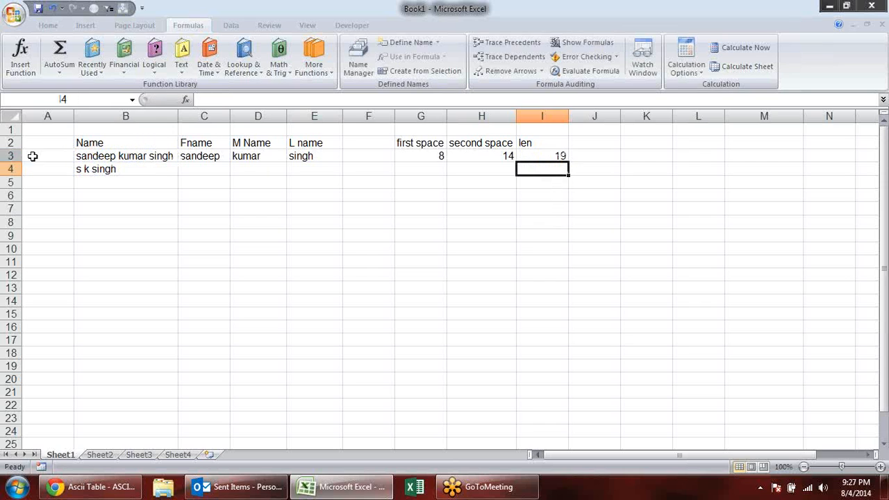
- Change the first-name formula in C3 to =LEFT(B3,G3-1)
left_click(217, 153)
key("F2")
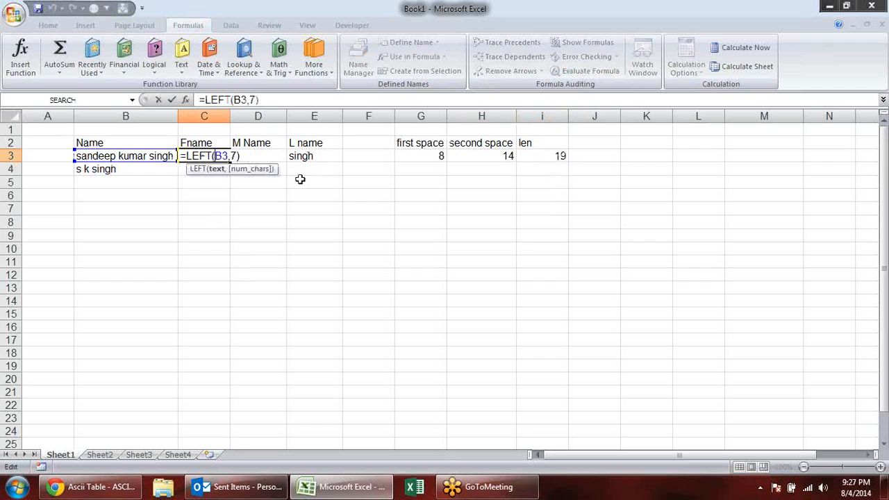
left_click(235, 157)
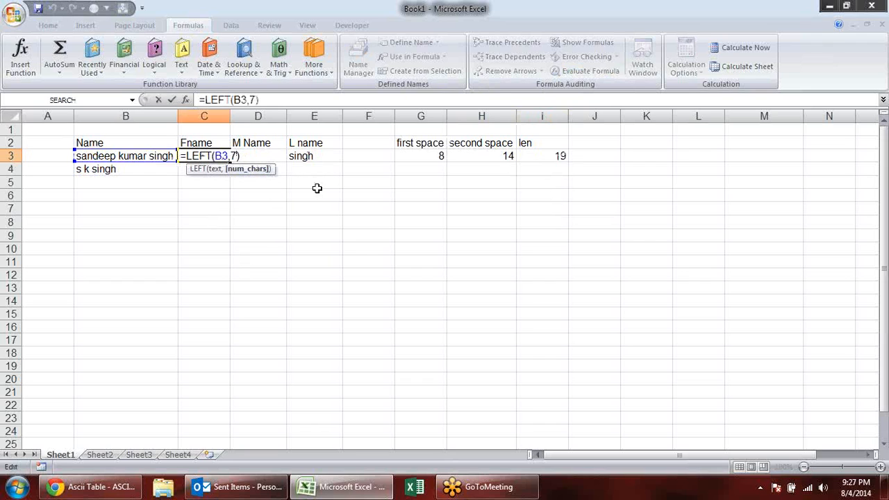
key("BackSpace")
left_click(421, 155)
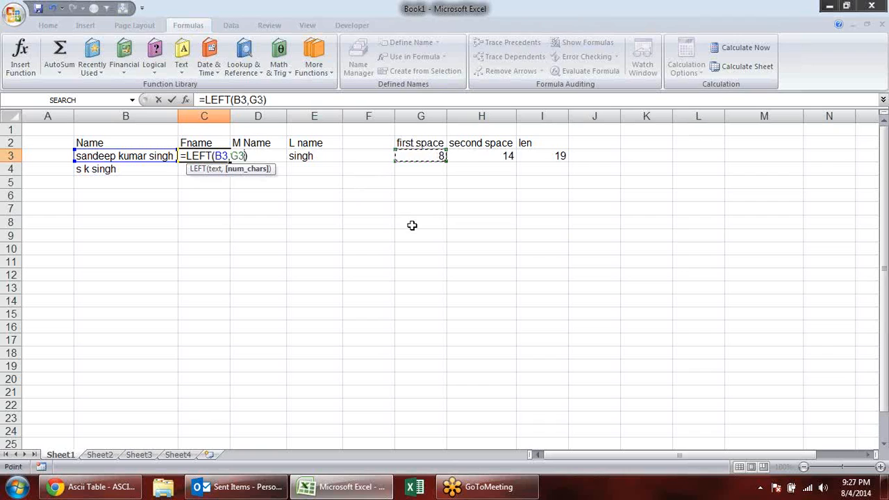
type("-1")
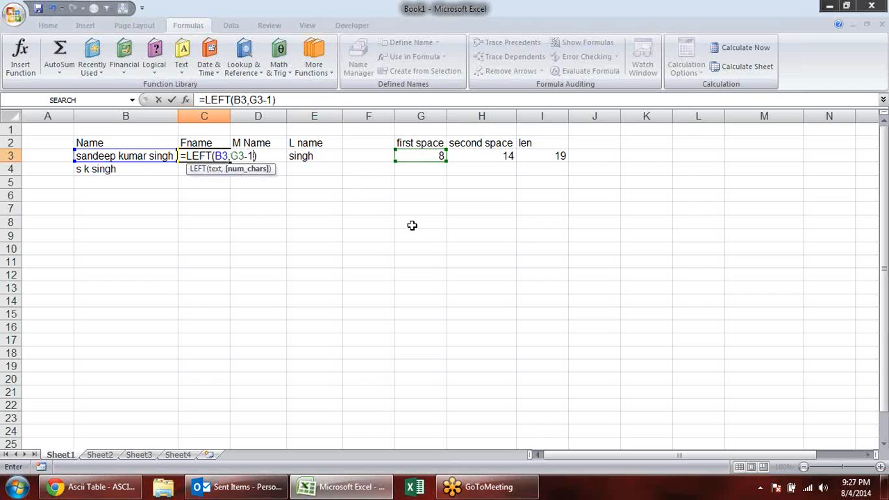
key("Return")
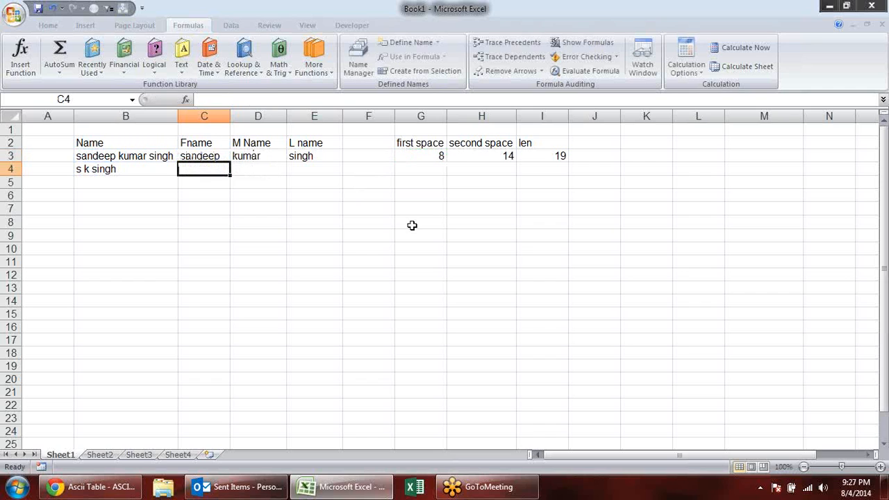
- Fill the helper formulas in G3:I3 down to row 14 and the first-name formula from C3 into C4
left_click(224, 157)
left_click_drag(230, 162, 232, 183)
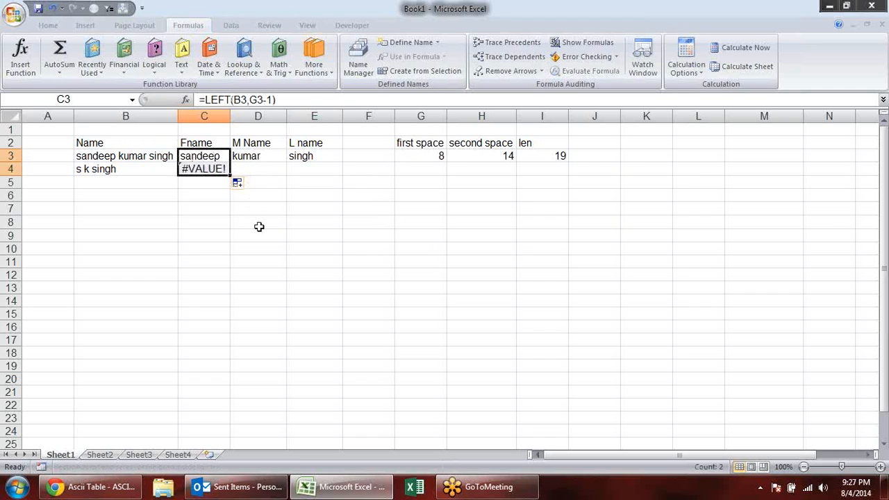
left_click_drag(437, 155, 570, 307)
left_click(193, 162)
left_click_drag(229, 163, 232, 179)
left_click(212, 237)
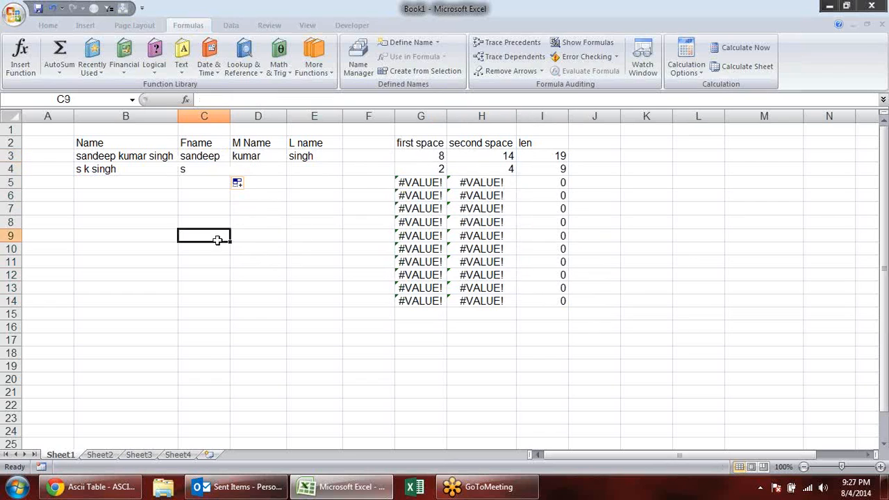
- Enter a third three-part full name in B5
left_click(155, 181)
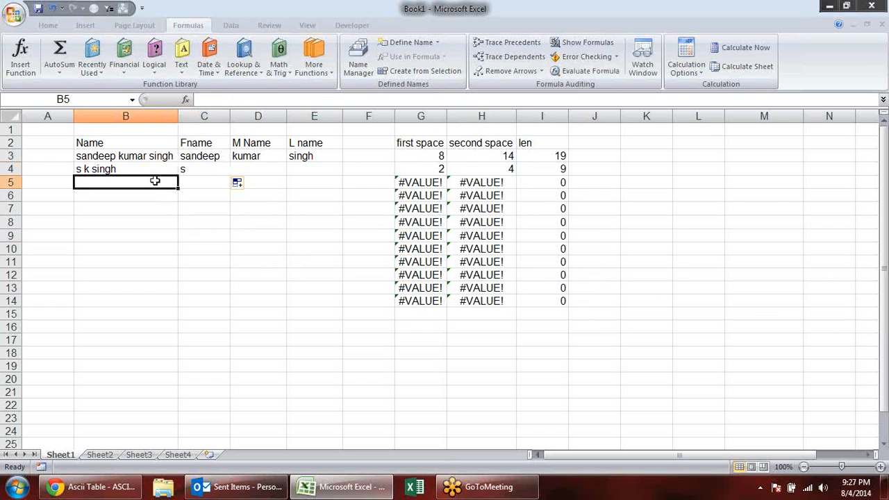
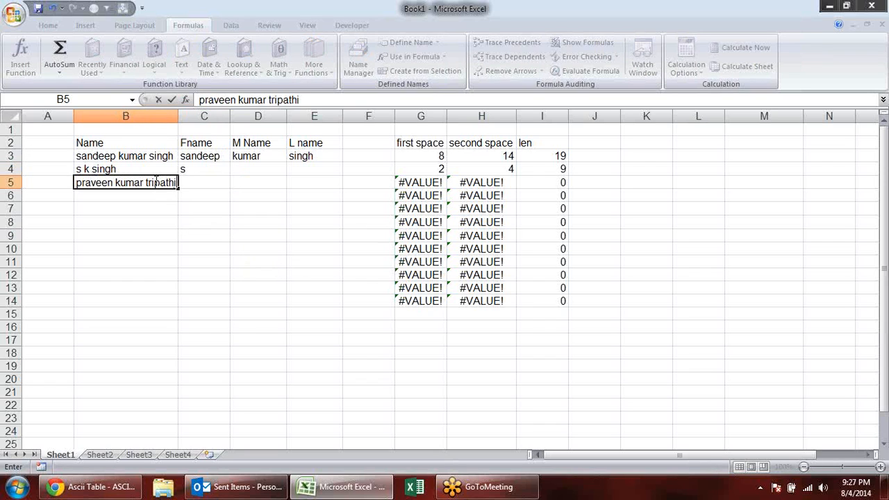
key("Return")
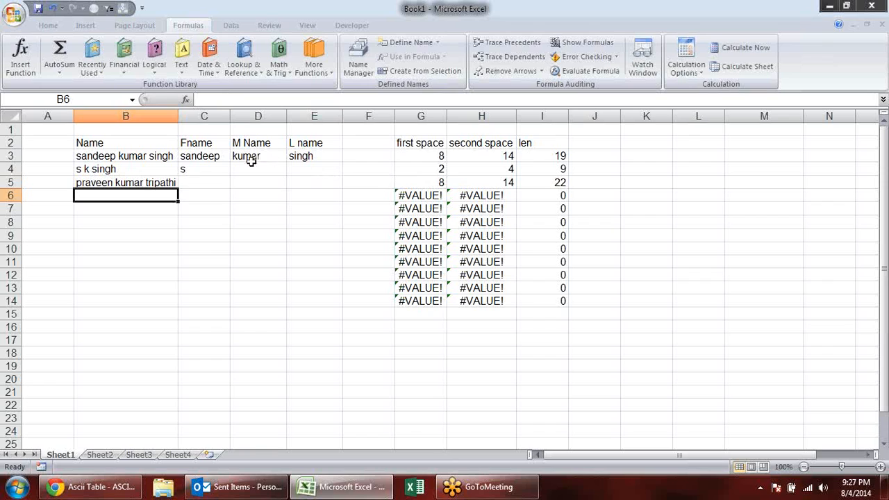
- Fill the first-name formula from C4 down to C5
left_click(227, 171)
left_click_drag(230, 172, 232, 185)
left_click(277, 171)
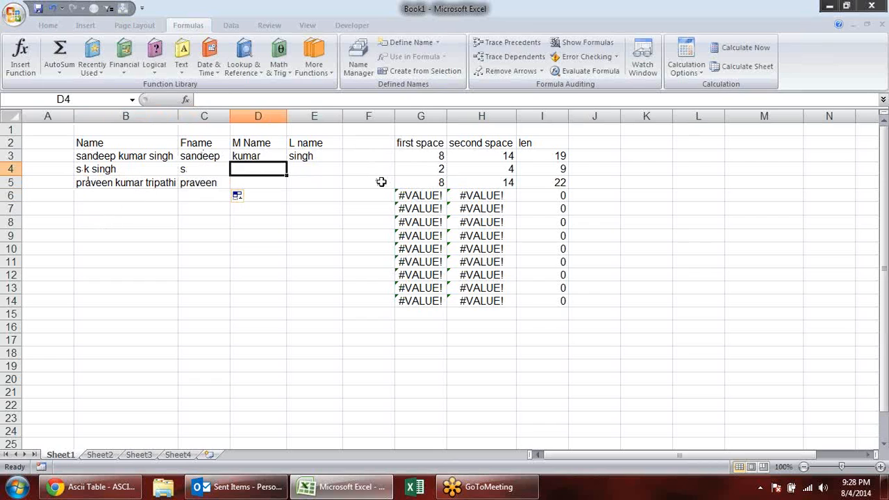
- Change the last-name formula in E3 to =RIGHT(B3,I3-H3)
left_click(321, 172)
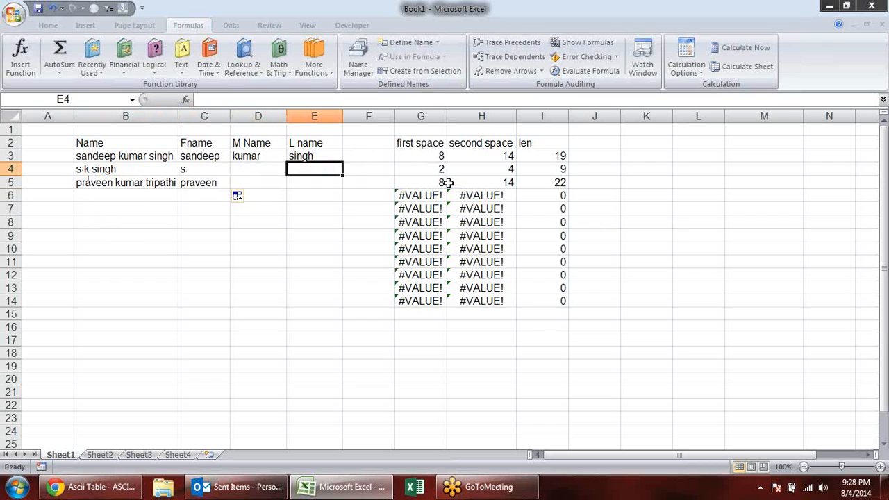
left_click(332, 156)
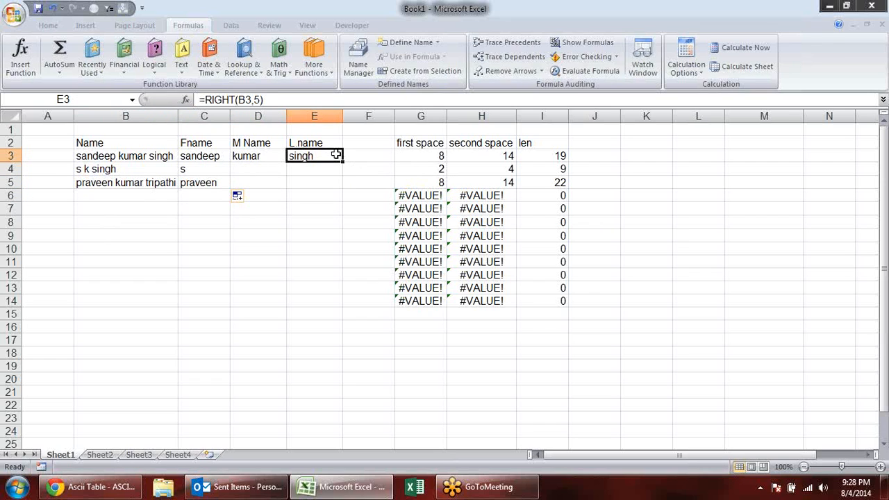
double_click(334, 156)
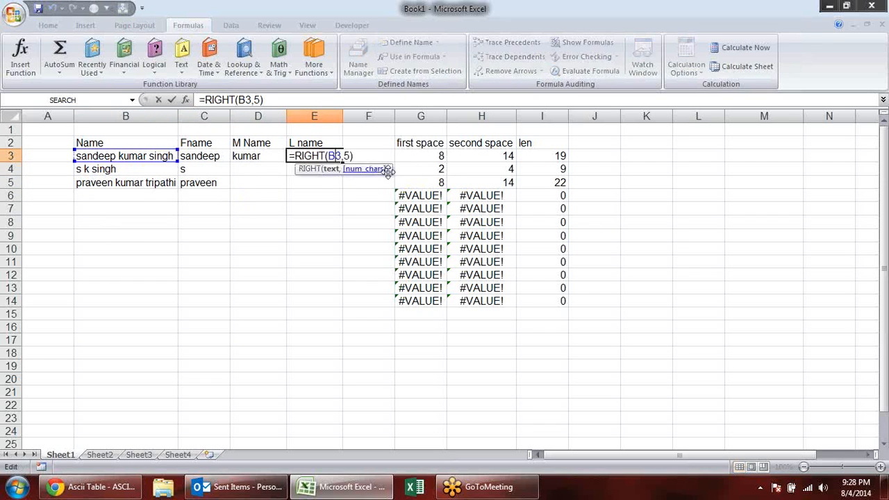
left_click(350, 155)
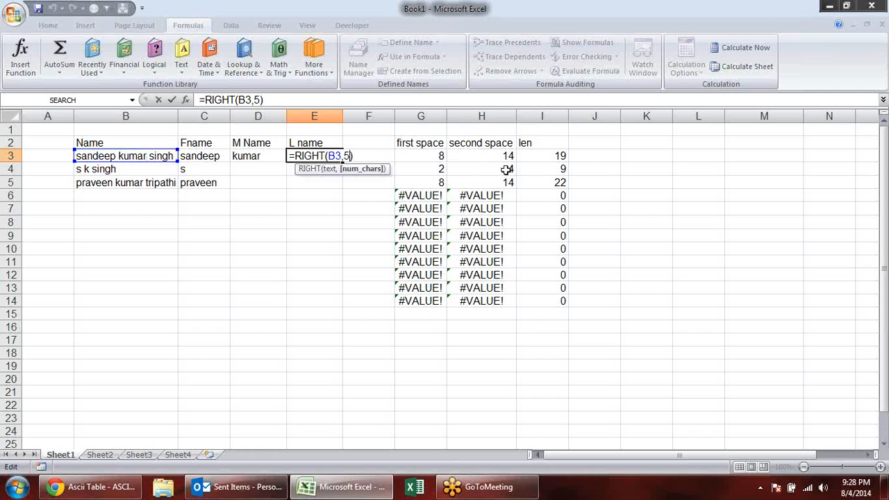
key("BackSpace")
left_click(561, 157)
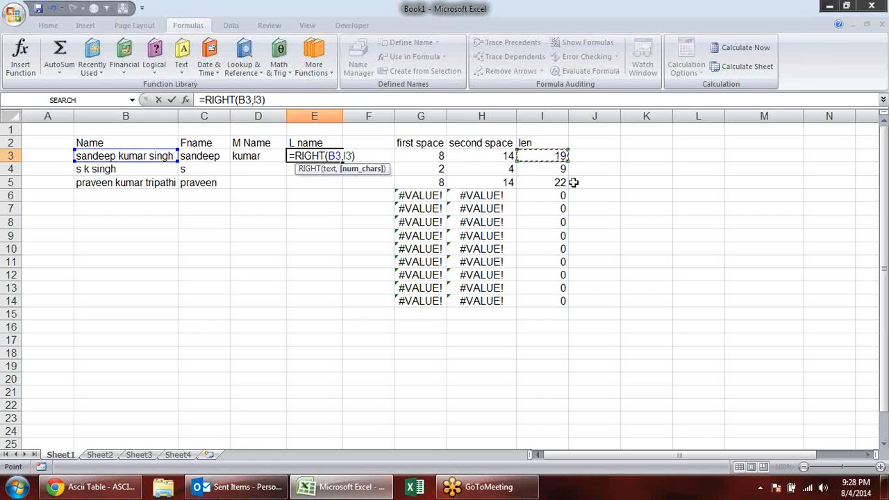
type("-")
left_click(489, 161)
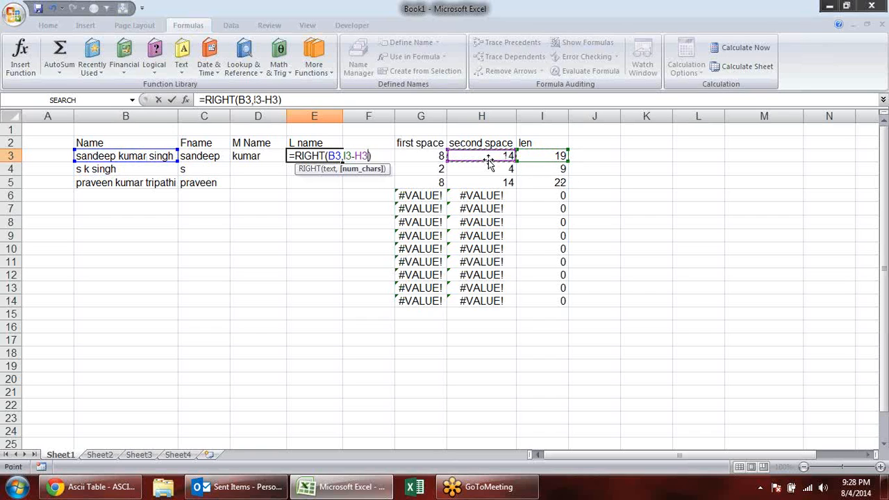
key("Return")
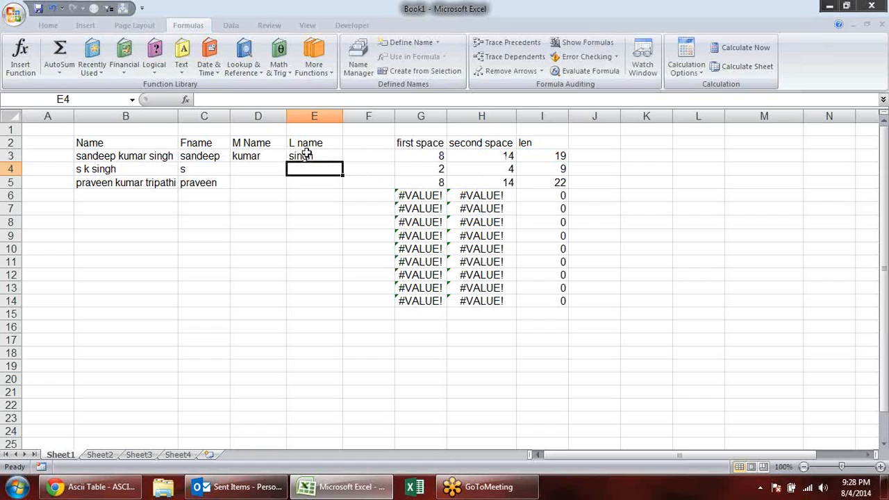
- Fill the last-name formula from E3 down to E5
left_click(328, 161)
left_click_drag(342, 164, 341, 186)
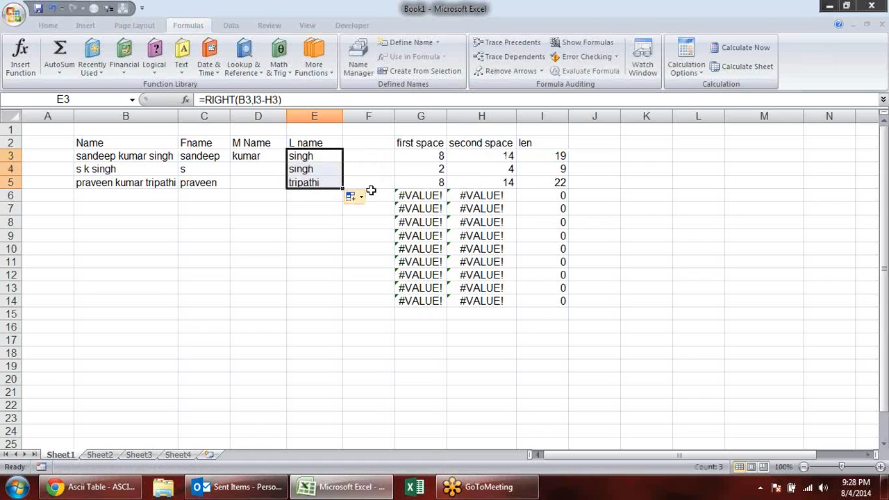
left_click(284, 222)
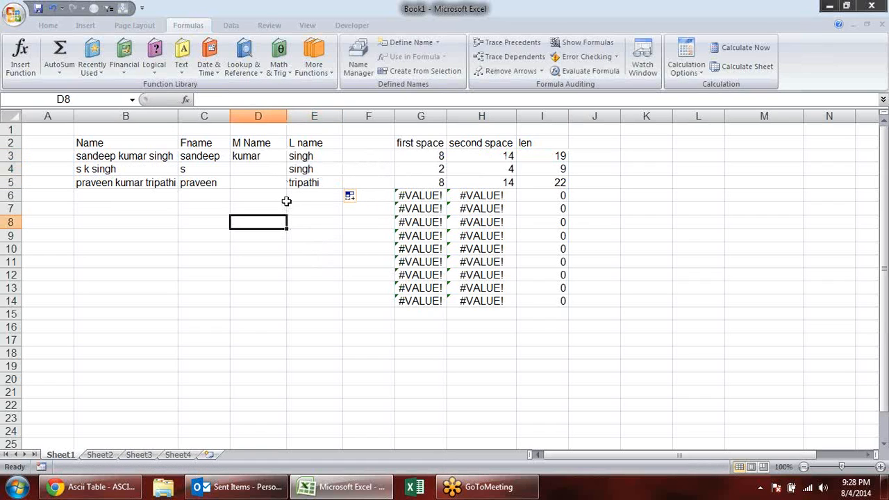
- Replace the start position in D3's MID formula with G3+1
left_click(256, 171)
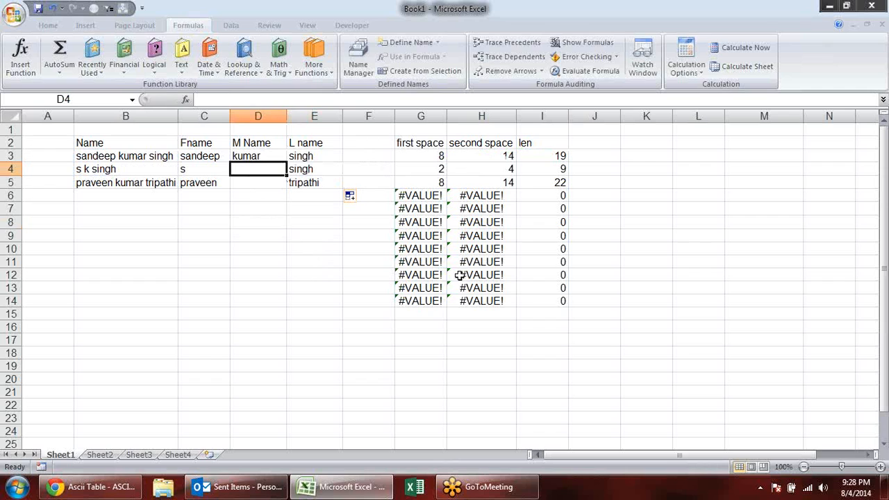
double_click(267, 160)
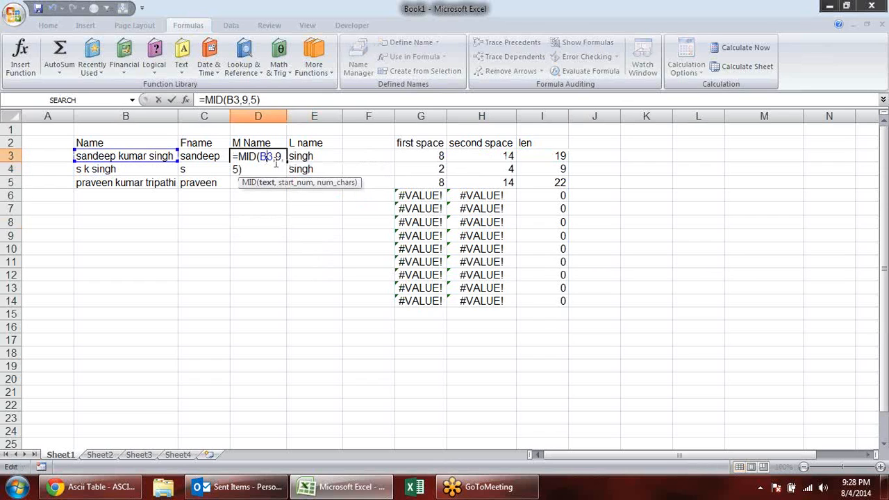
left_click(284, 157)
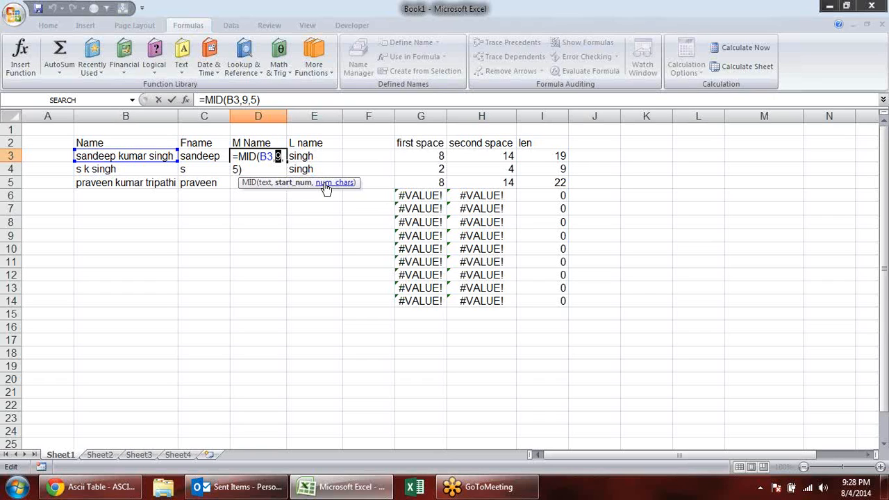
left_click(421, 156)
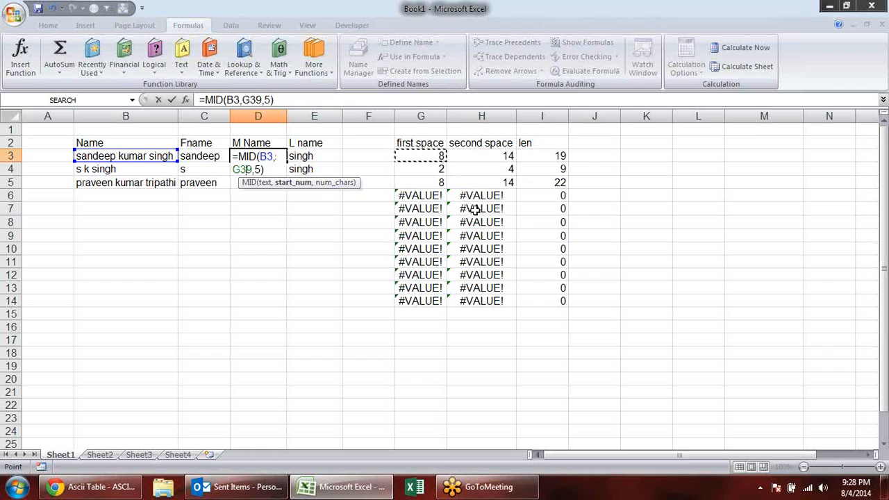
type("+1")
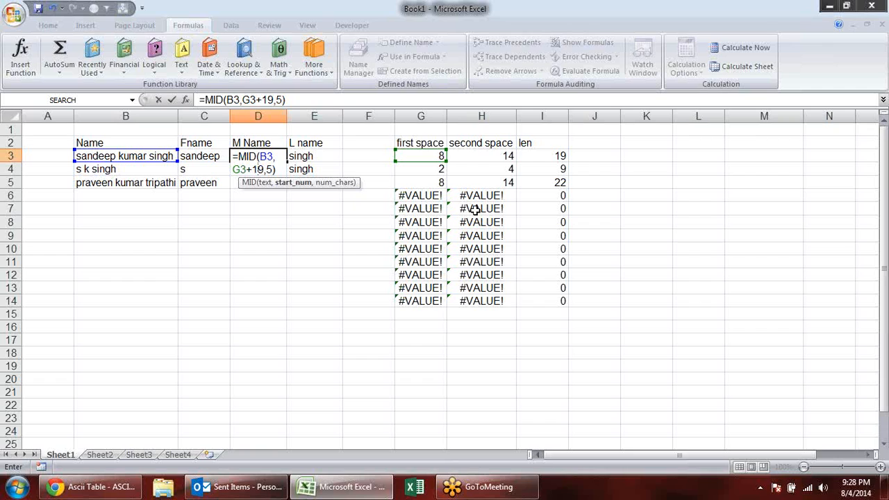
key("Delete")
- Replace the character count in D3's MID formula with H3-G3-1 to complete =MID(B3,G3+1,H3-G3-1)
left_click(266, 168)
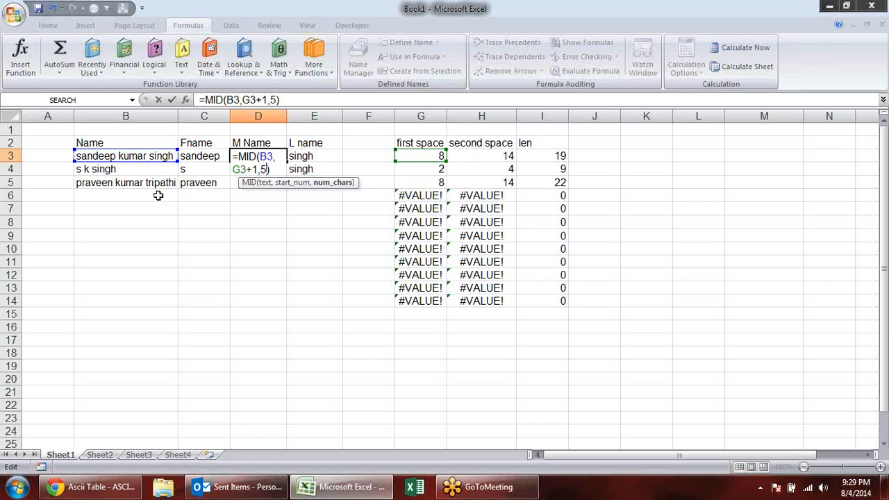
key("BackSpace")
left_click(491, 155)
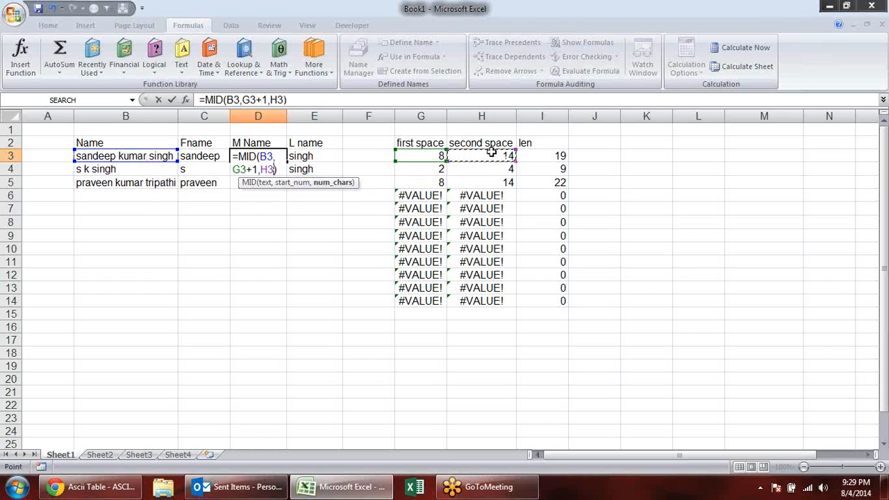
type("-")
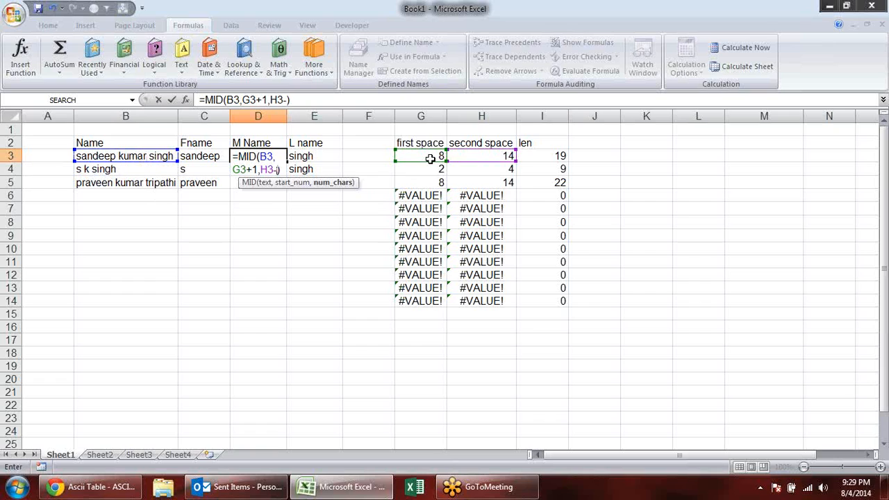
left_click(431, 158)
type("-1")
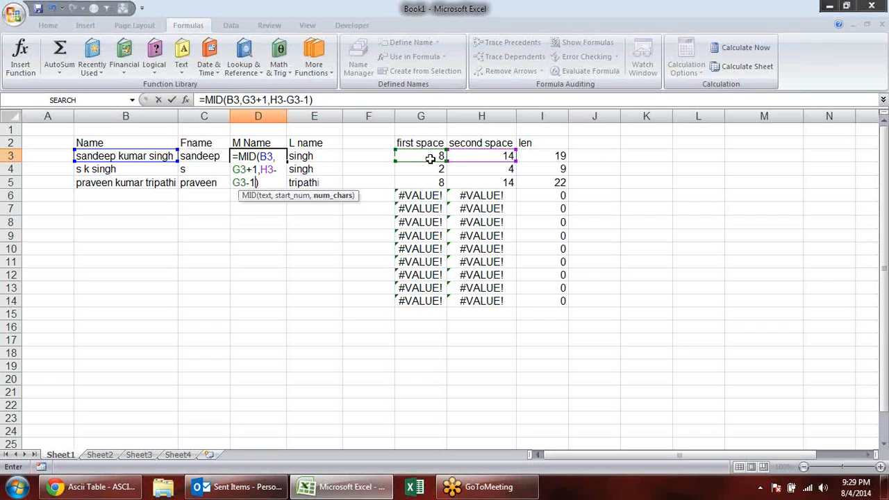
key("Return")
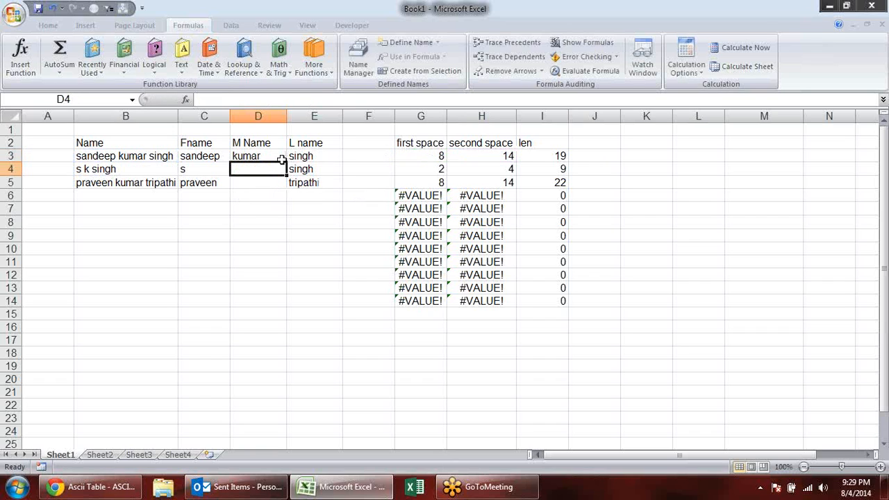
- Fill the middle-name formula from D3 down to D5
left_click(281, 159)
left_click_drag(287, 161, 287, 195)
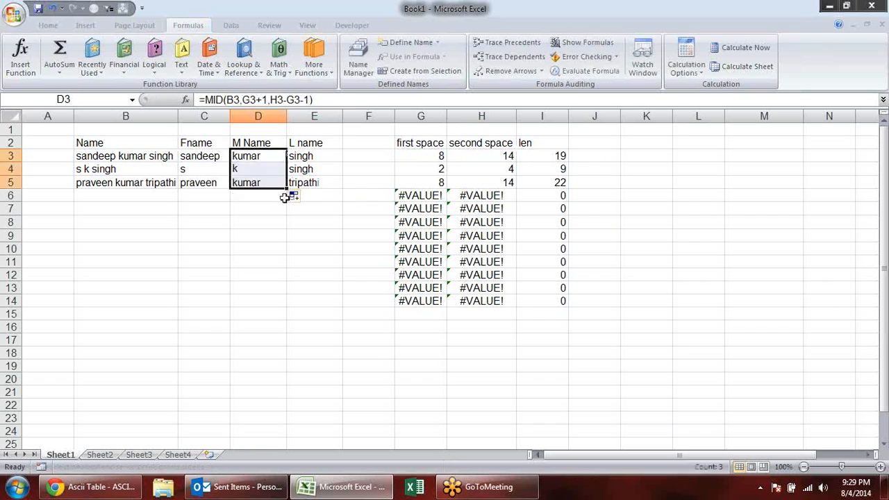
left_click(349, 262)
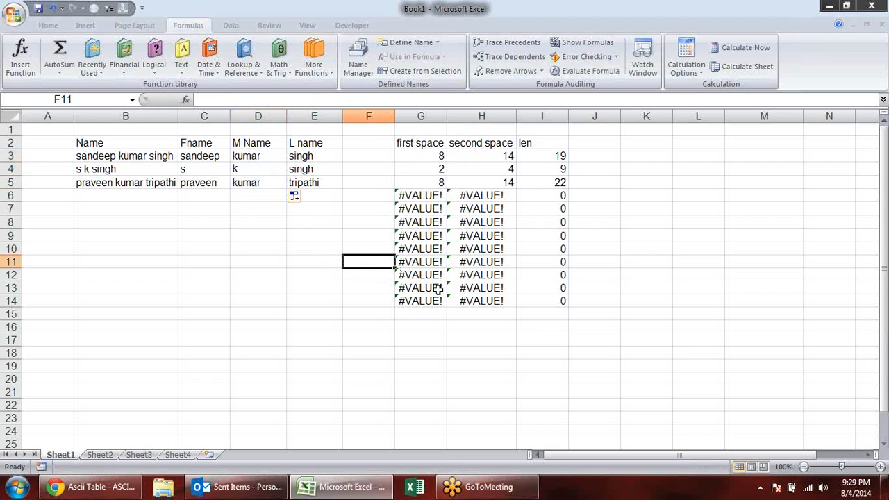
left_click(311, 222)
left_click(264, 186)
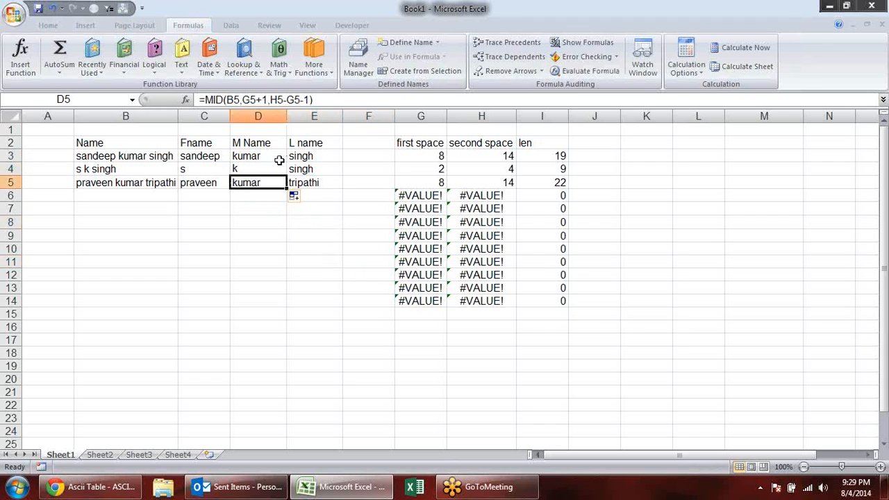
left_click(279, 157)
left_click(299, 155)
left_click(303, 171)
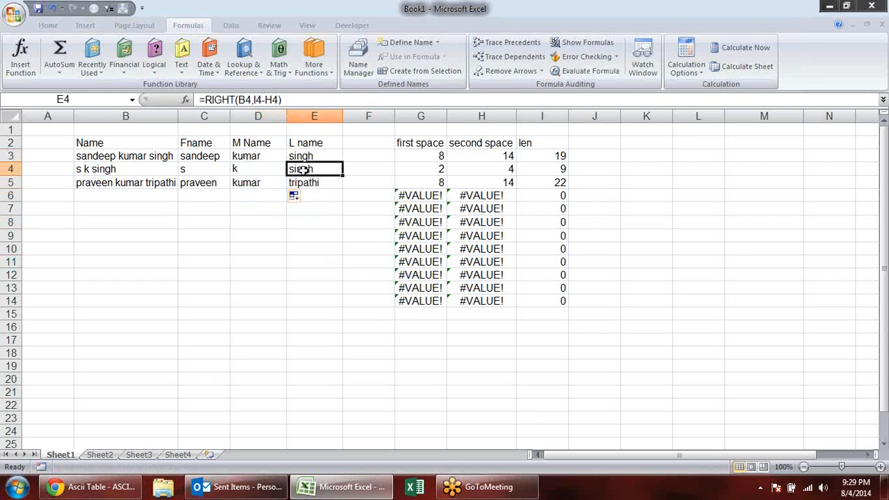
- Check the LEFT, MID and RIGHT formulas behind the first, middle and last names in C3:E5
left_click(298, 185)
left_click(258, 184)
left_click(260, 171)
left_click(258, 154)
left_click(193, 156)
left_click(202, 167)
left_click(201, 183)
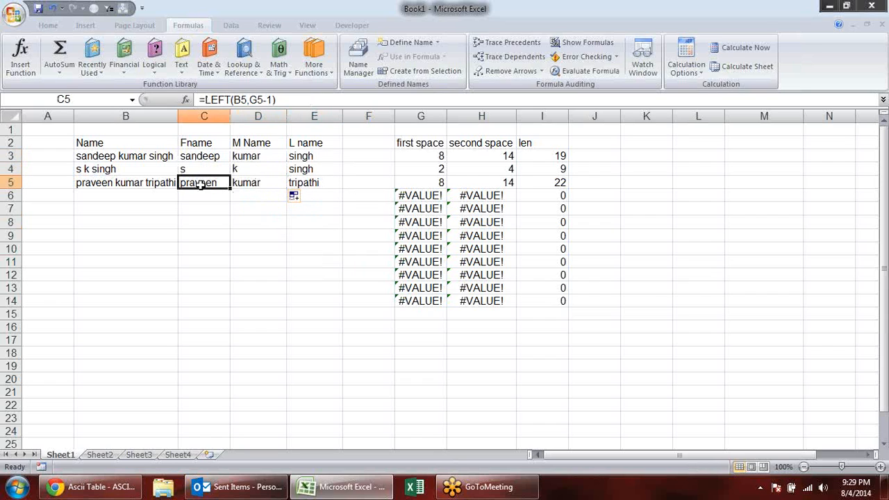
left_click(268, 185)
left_click(314, 182)
left_click(310, 171)
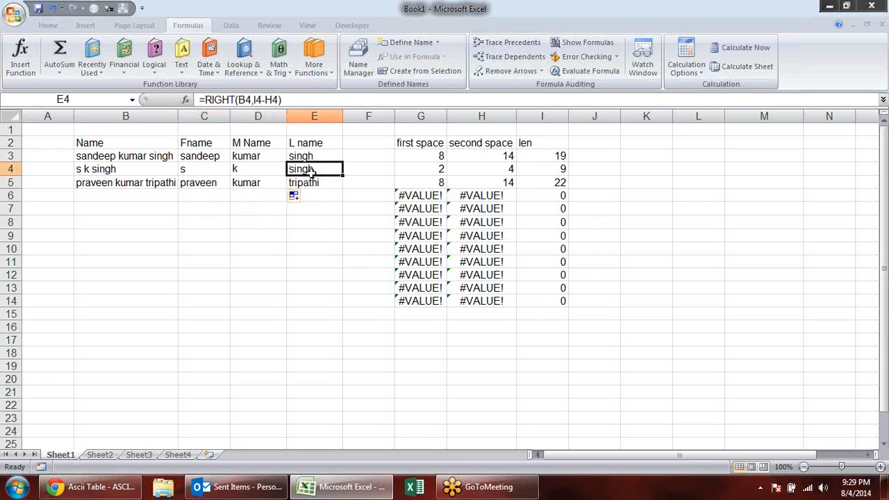
left_click(274, 182)
left_click(215, 173)
left_click(212, 159)
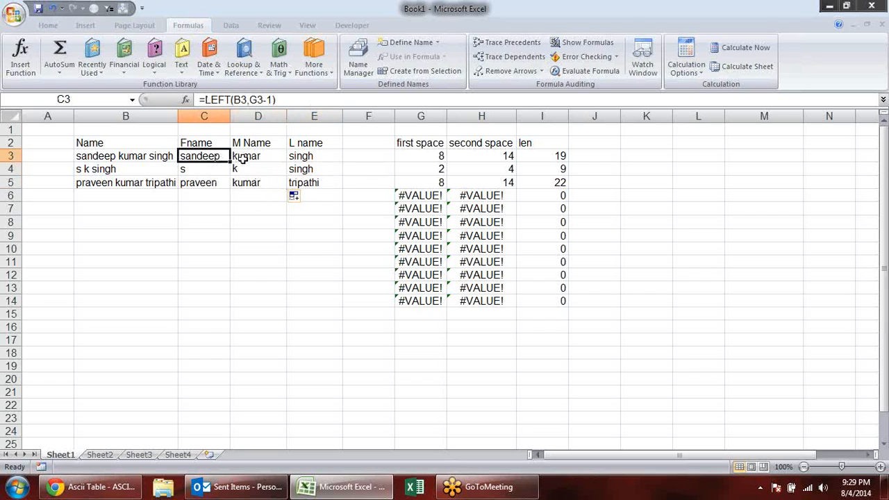
left_click(245, 159)
left_click(303, 156)
left_click(310, 171)
left_click(273, 171)
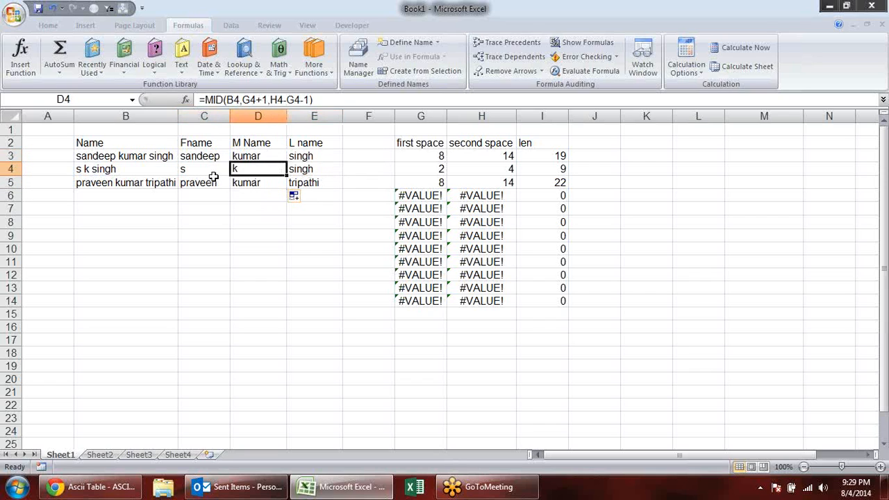
left_click(210, 175)
left_click(208, 182)
left_click(248, 184)
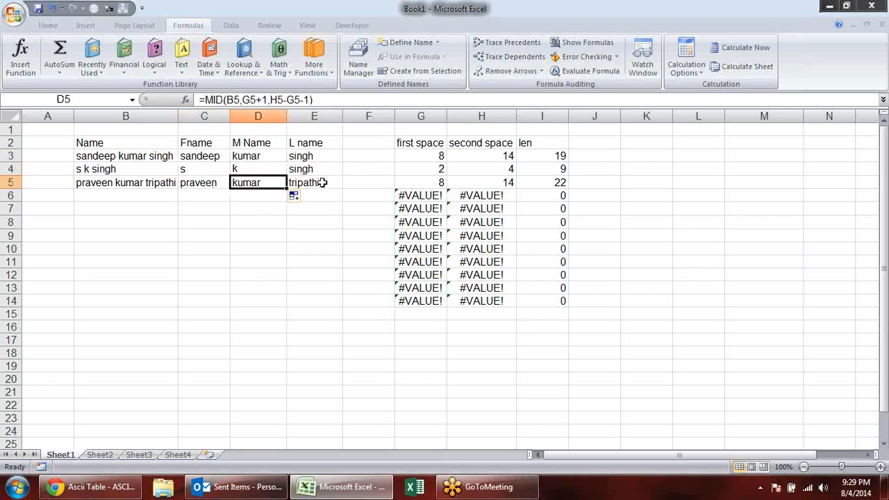
left_click(322, 182)
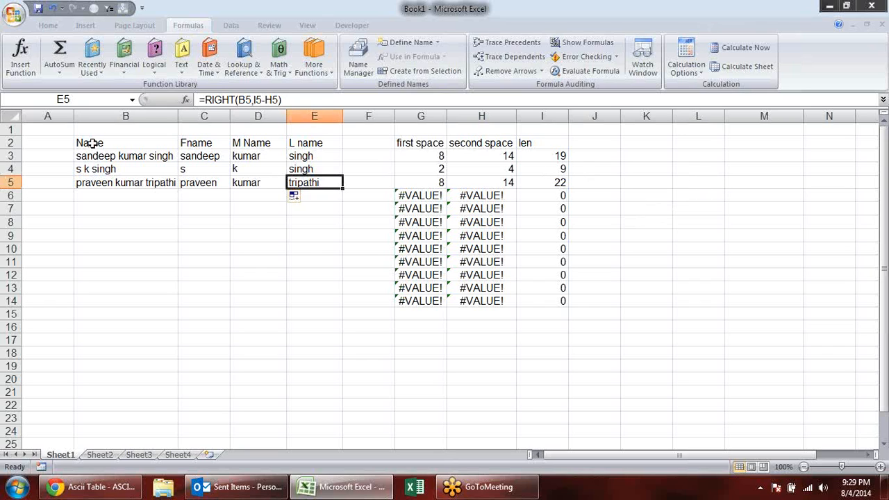
- Examine the text and num_chars arguments of the LEFT formula in C3
left_click(242, 226)
double_click(200, 155)
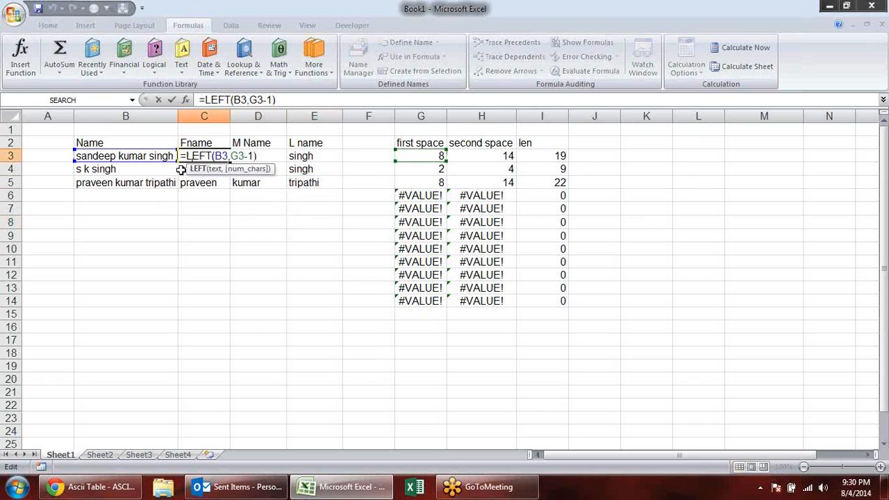
left_click(200, 170)
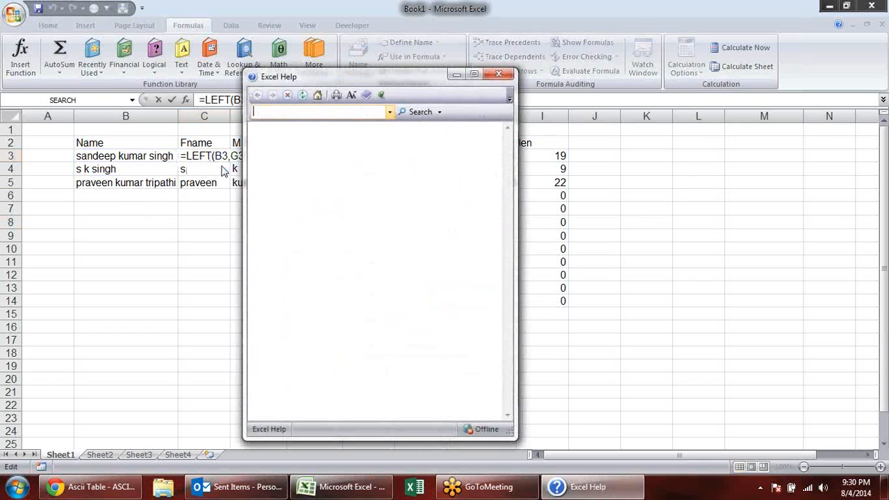
left_click(509, 75)
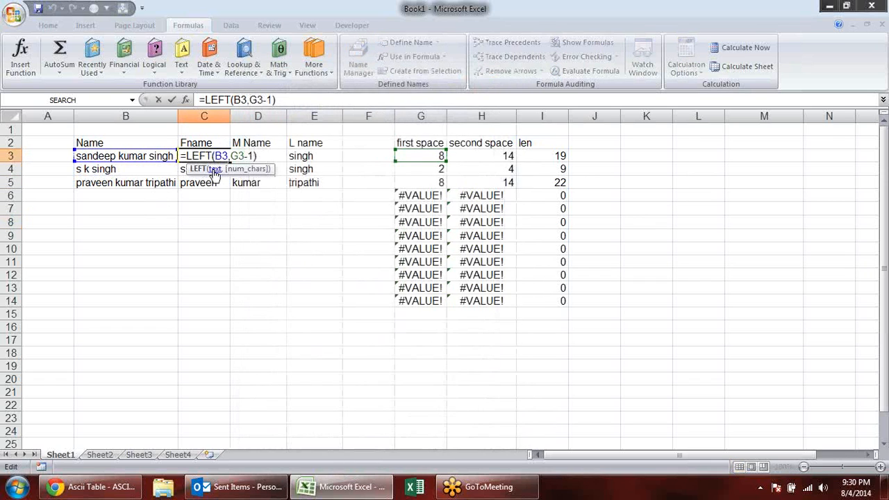
left_click(215, 170)
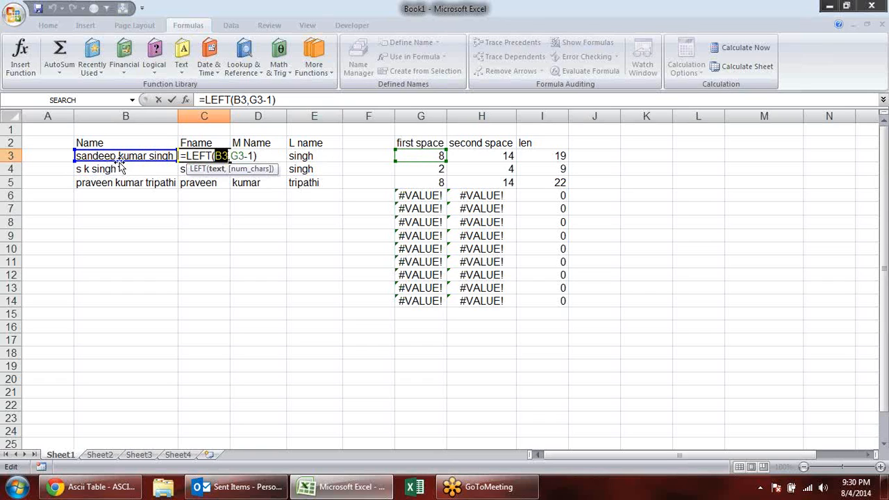
left_click(247, 168)
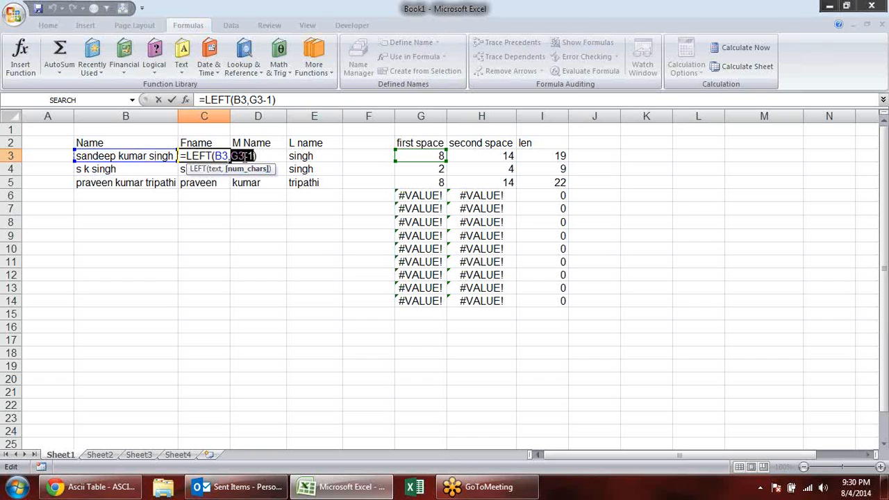
key("Return")
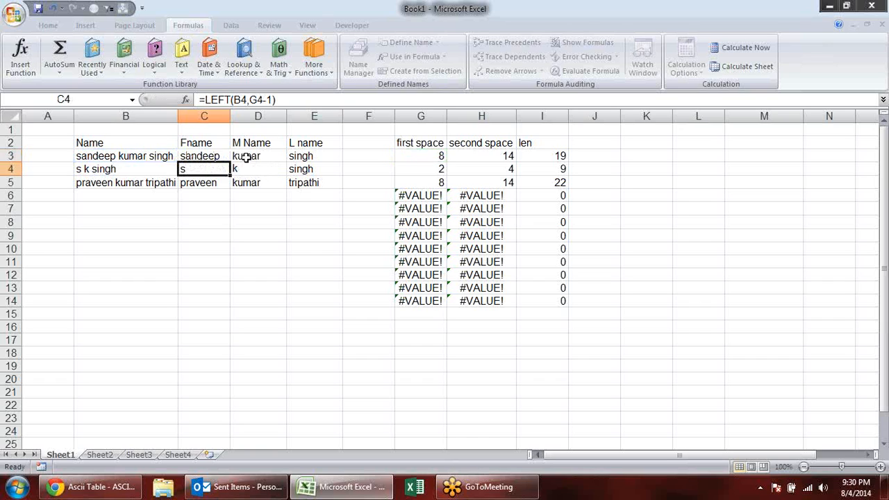
- Examine the text and num_chars arguments of the RIGHT formula in E3
left_click(340, 154)
double_click(340, 154)
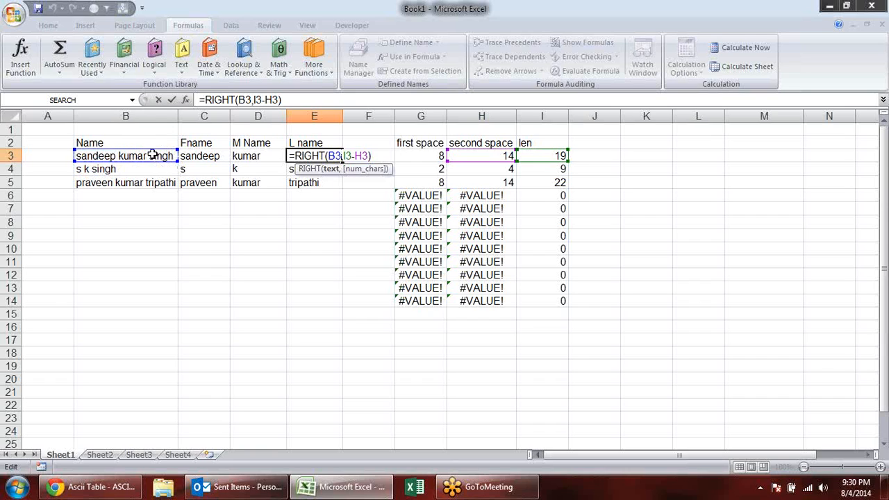
double_click(335, 156)
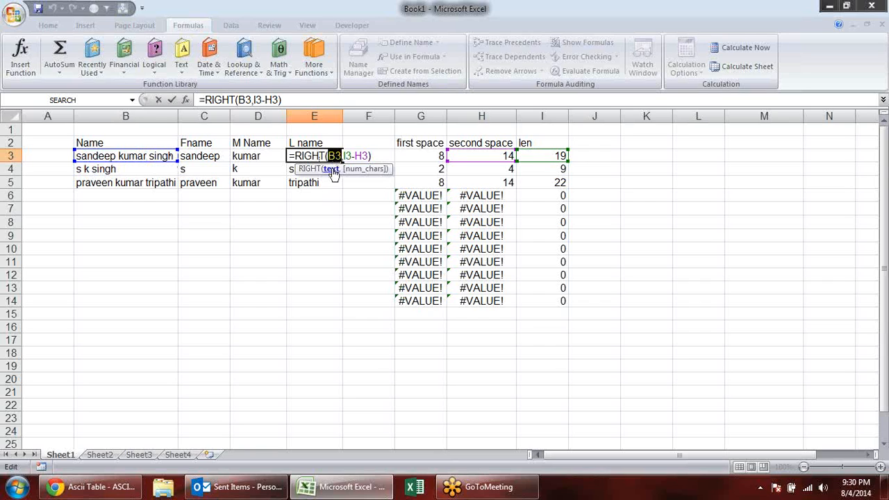
left_click(361, 173)
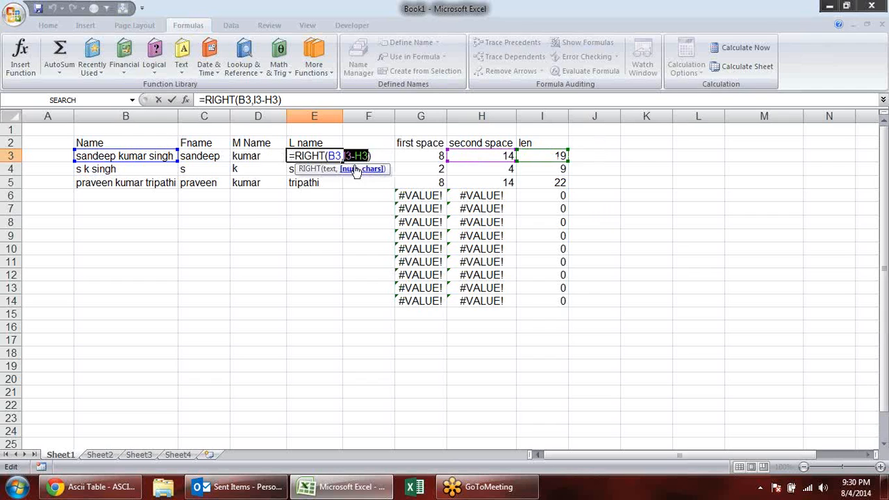
key("Return")
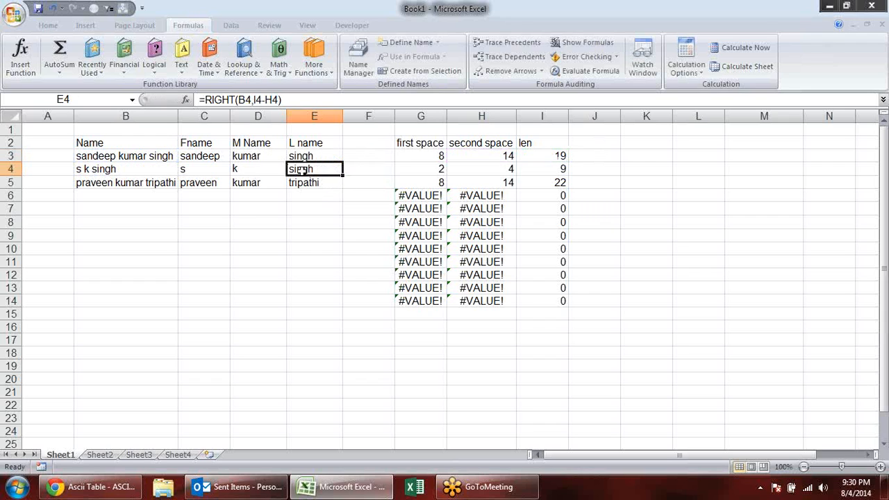
- Widen column D until the whole MID formula in D3 fits on one line while editing
left_click(255, 155)
double_click(256, 154)
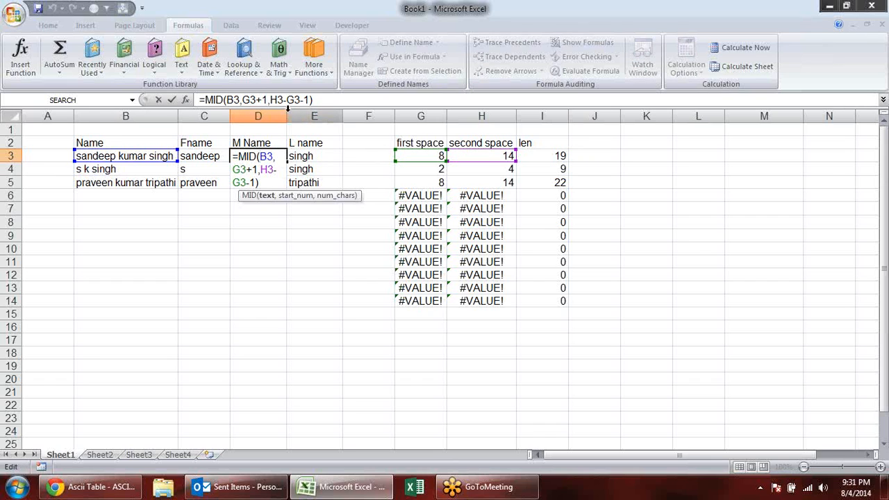
left_click(312, 109)
key("Escape")
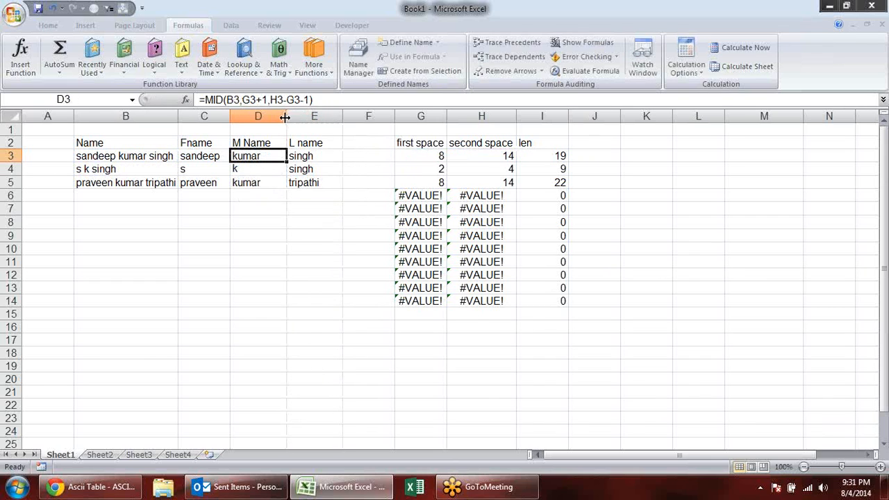
left_click_drag(287, 116, 330, 116)
double_click(293, 153)
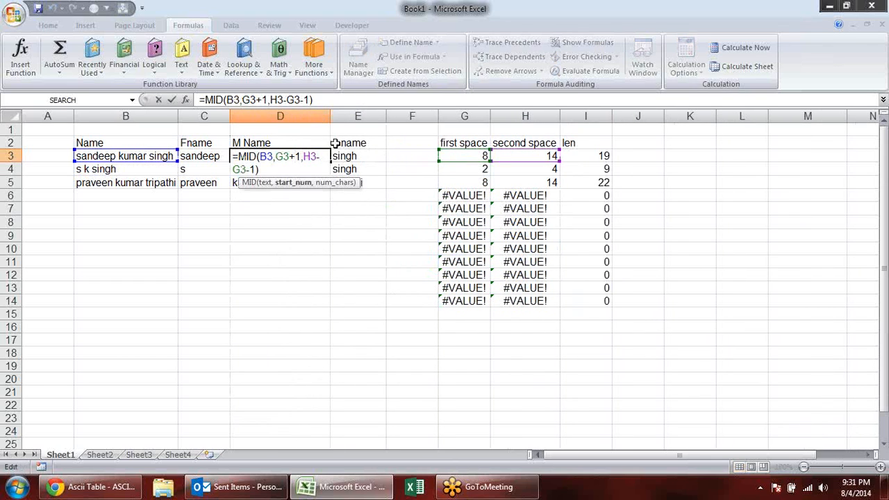
key("Escape")
left_click_drag(334, 116, 364, 116)
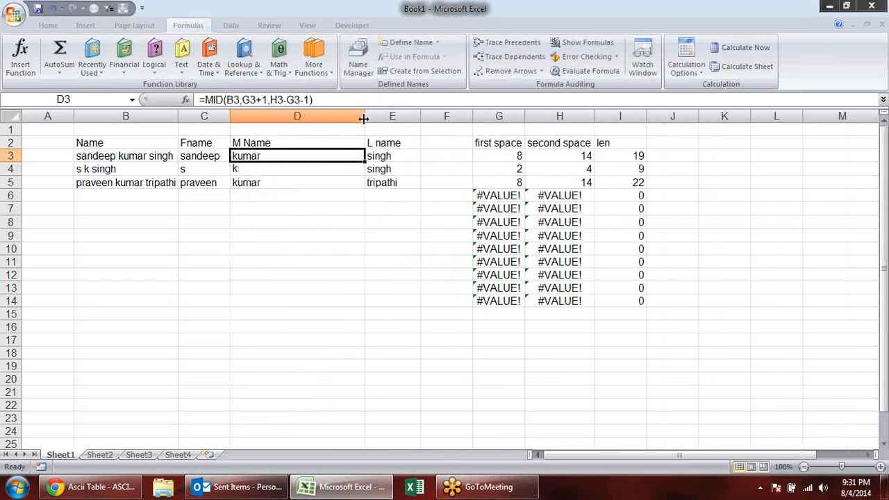
- Examine the text, start_num and num_chars arguments of the MID formula in D3
double_click(325, 153)
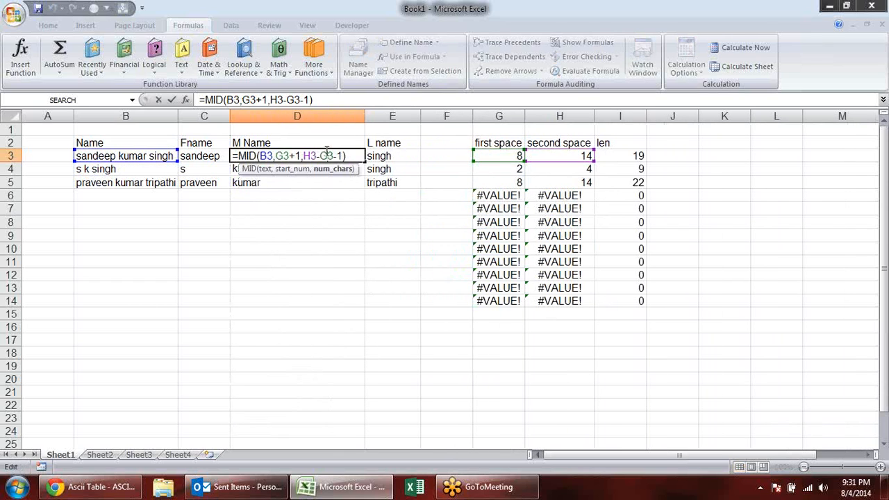
double_click(266, 156)
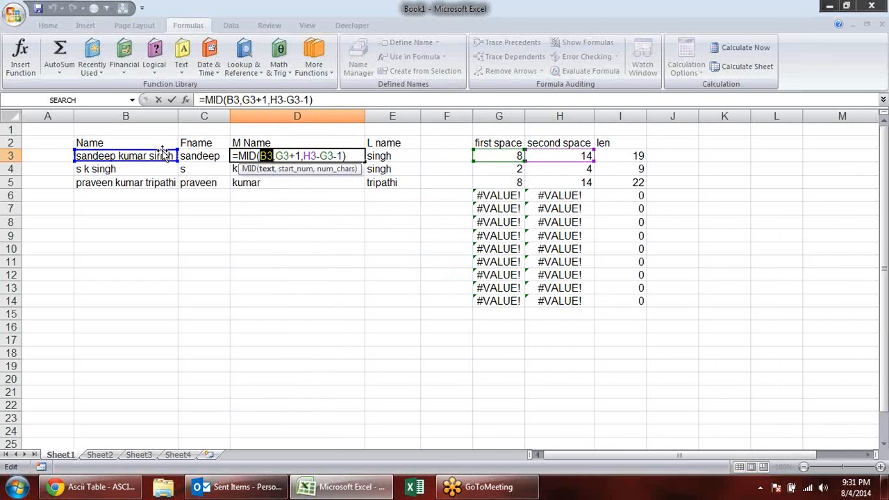
left_click(297, 169)
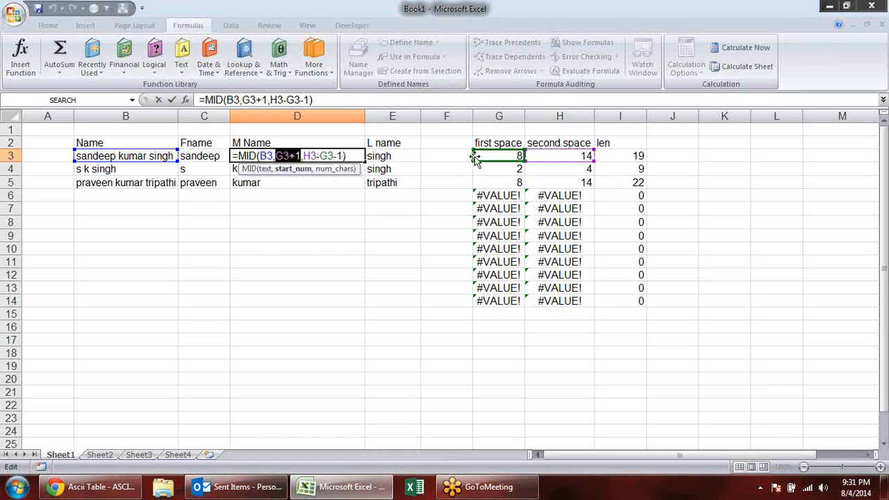
left_click(332, 170)
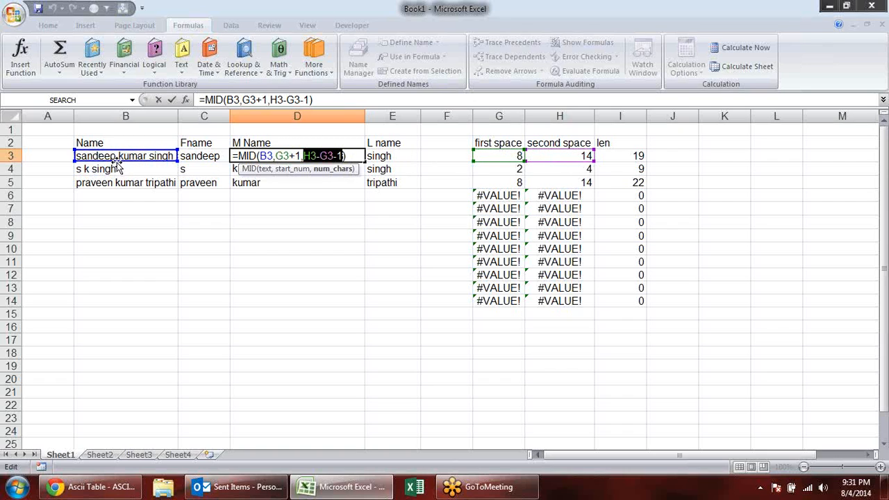
left_click(310, 155)
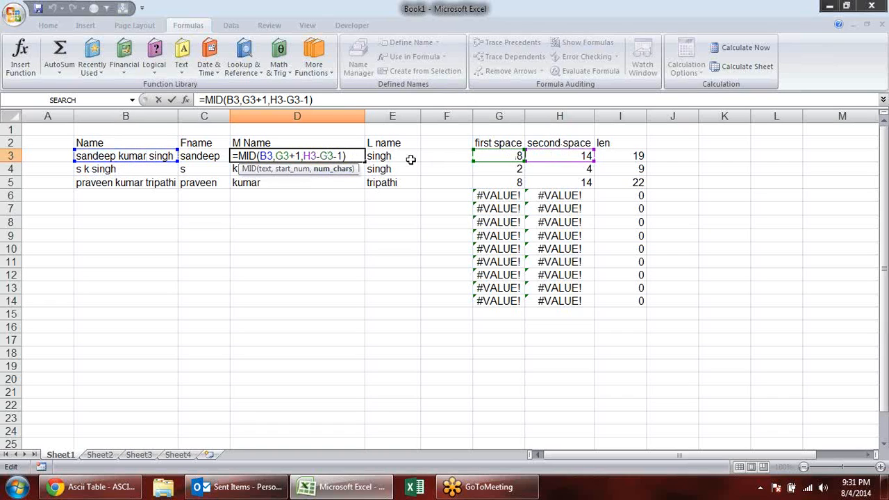
left_click(343, 170)
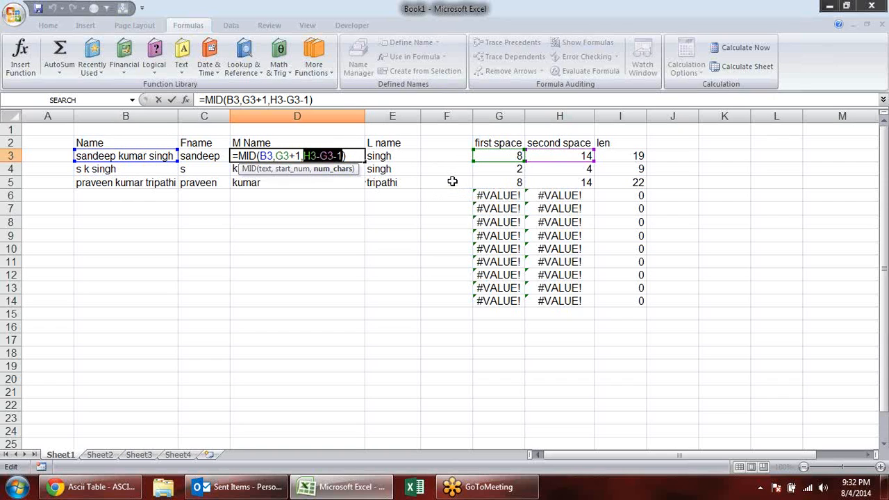
key("Right")
key("Escape")
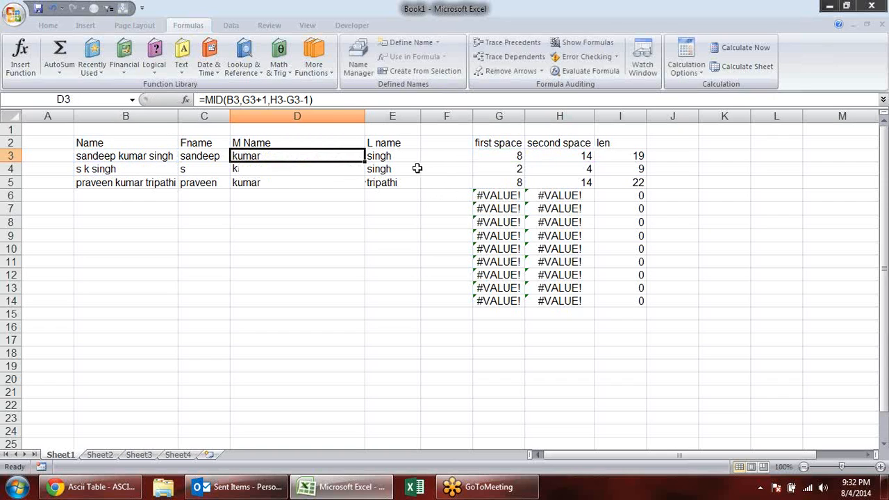
- Go over the split name results in columns C to E once more, ending on C3
left_click(334, 182)
left_click(348, 169)
left_click(336, 157)
left_click(390, 157)
left_click(398, 183)
left_click(308, 179)
left_click(283, 160)
left_click(196, 156)
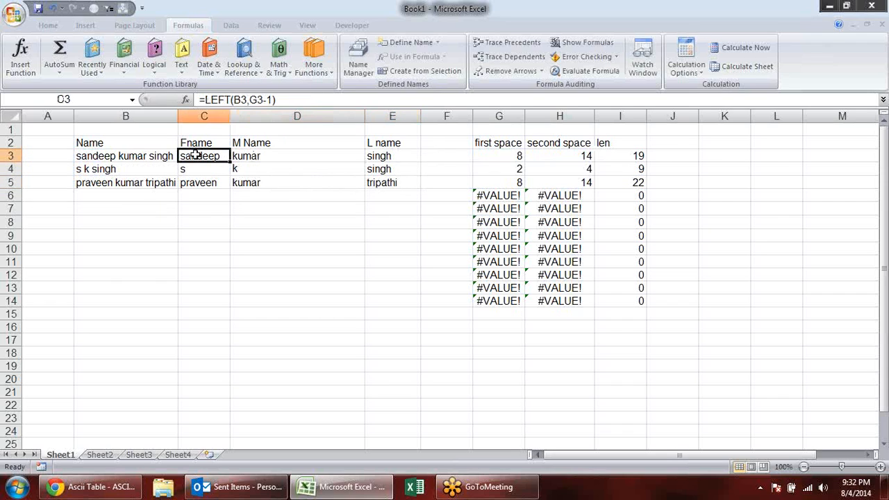
left_click(883, 189)
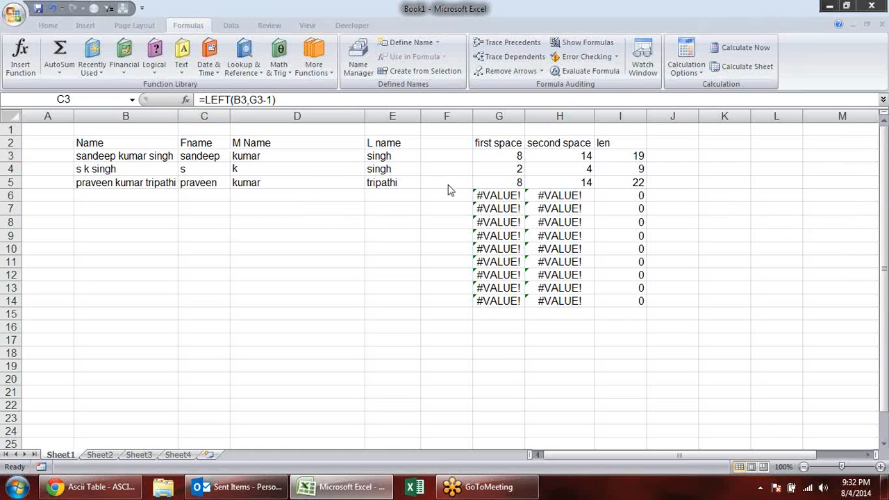
left_click(428, 205)
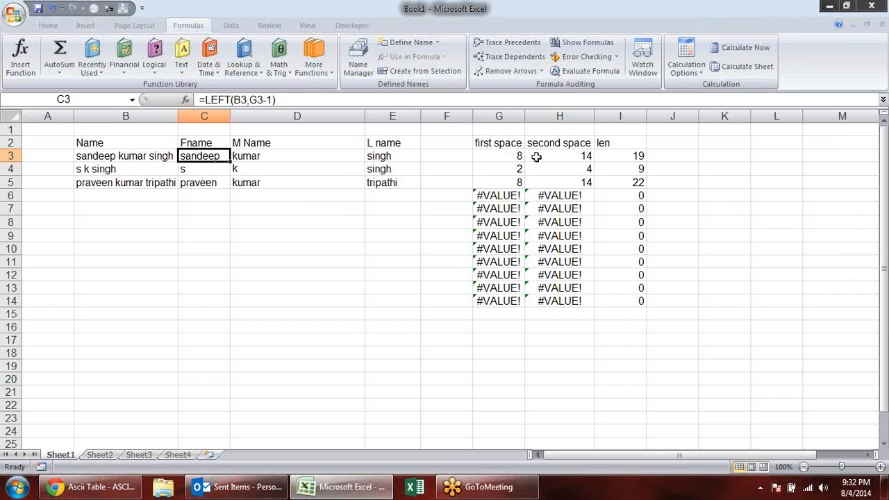
- Review the helper values in G3:I5 and the FIND formula for the first space in G3
left_click_drag(531, 156, 624, 184)
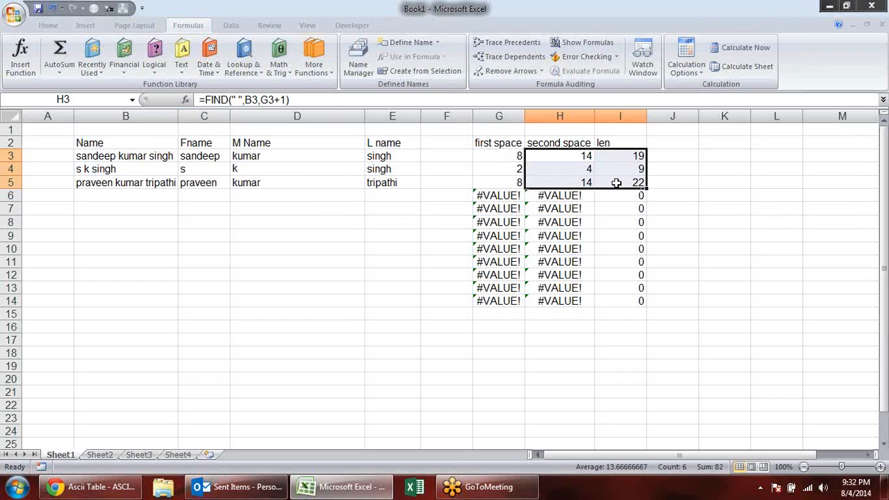
left_click_drag(496, 159, 634, 183)
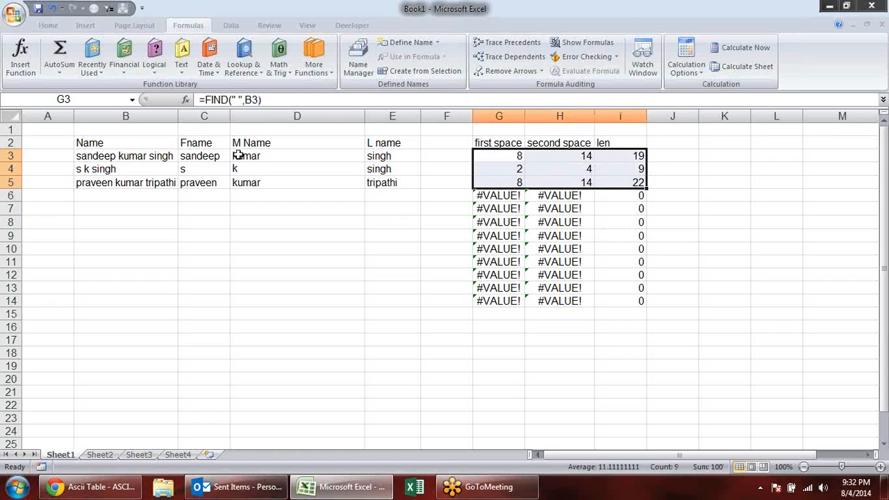
left_click(203, 159)
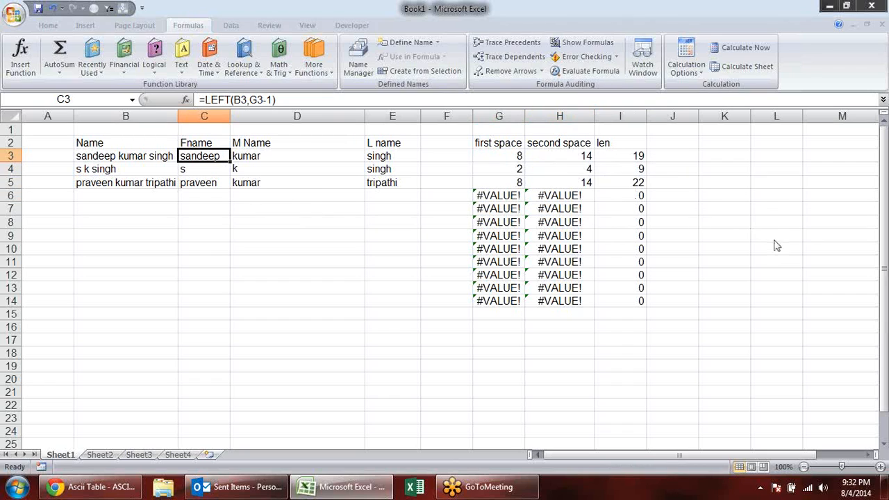
left_click(496, 155)
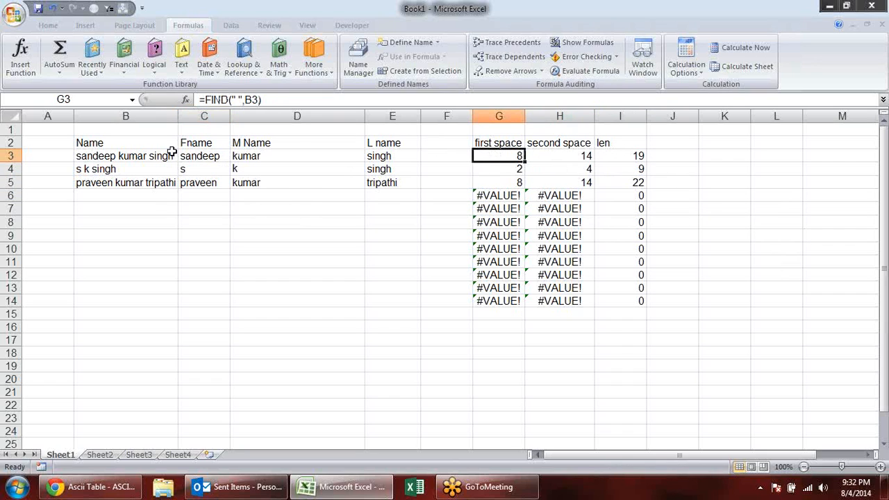
double_click(512, 159)
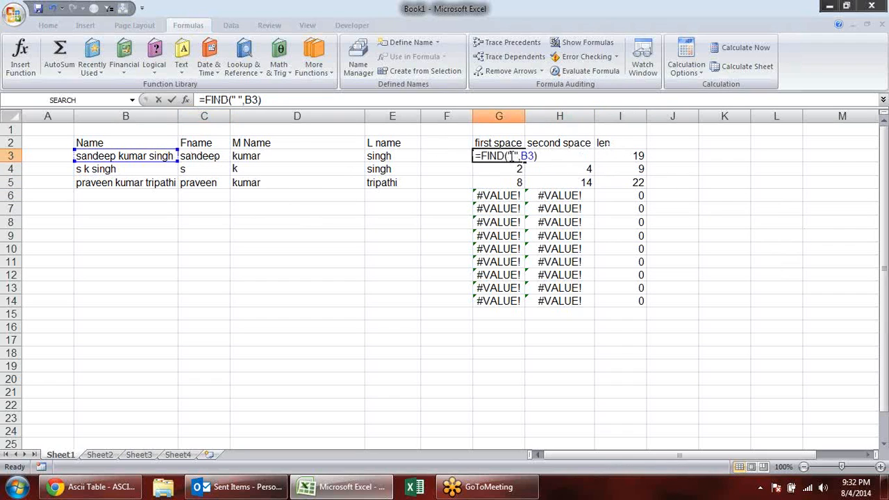
key("Escape")
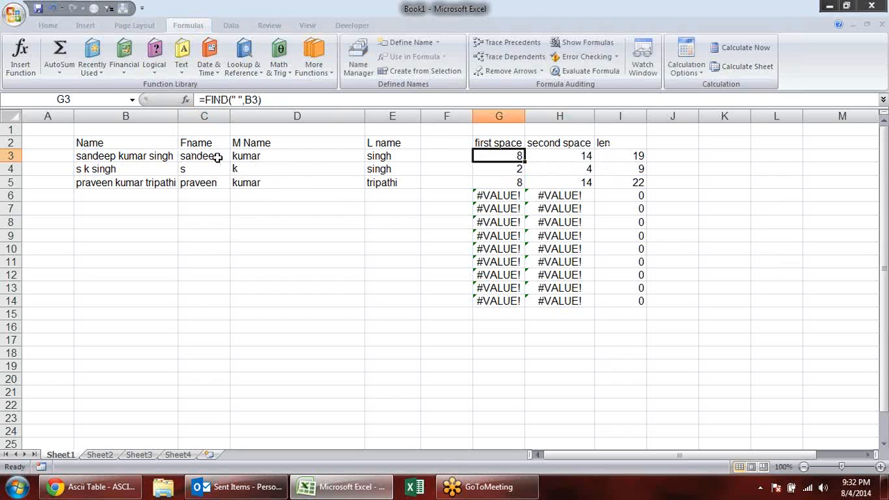
- Compare the FIND formulas for the first space in G3 and the second space in H3, including the start_num argument
double_click(521, 156)
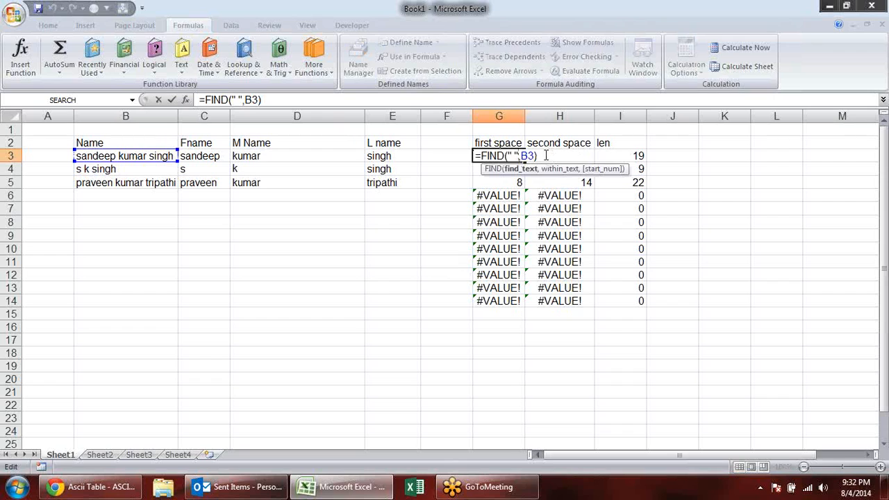
key("Escape")
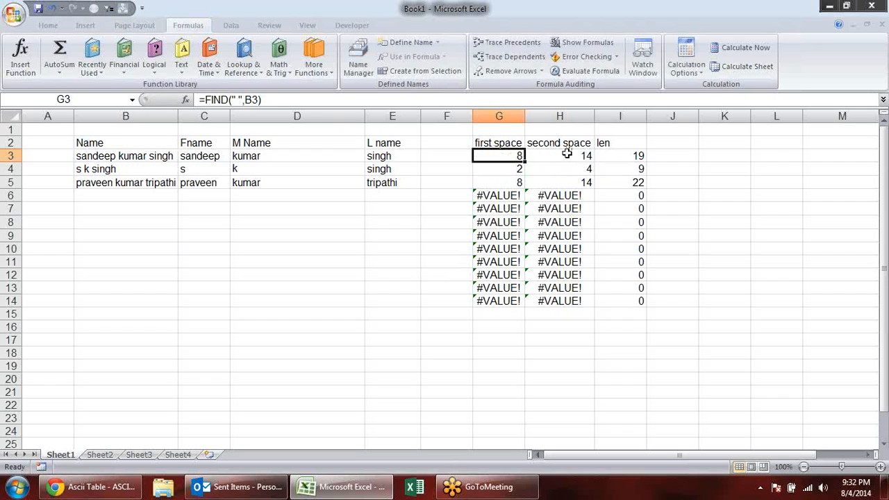
left_click(570, 154)
left_click(512, 159)
left_click(564, 147)
double_click(567, 157)
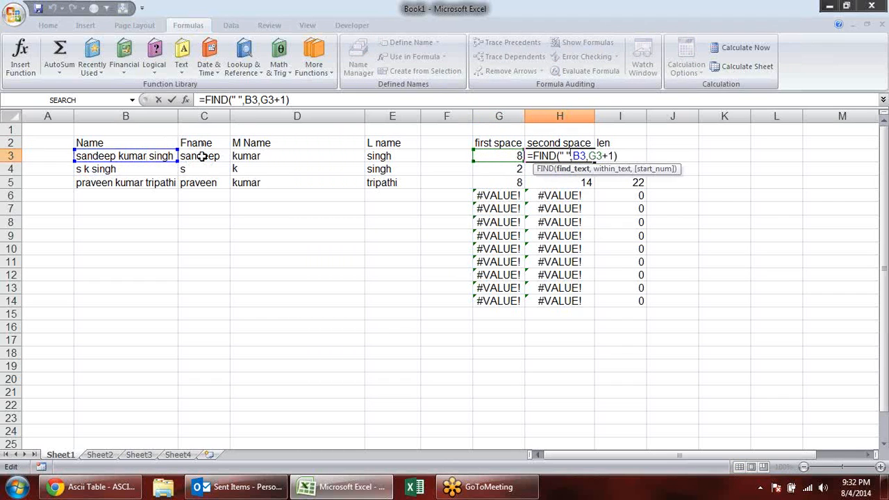
key("Escape")
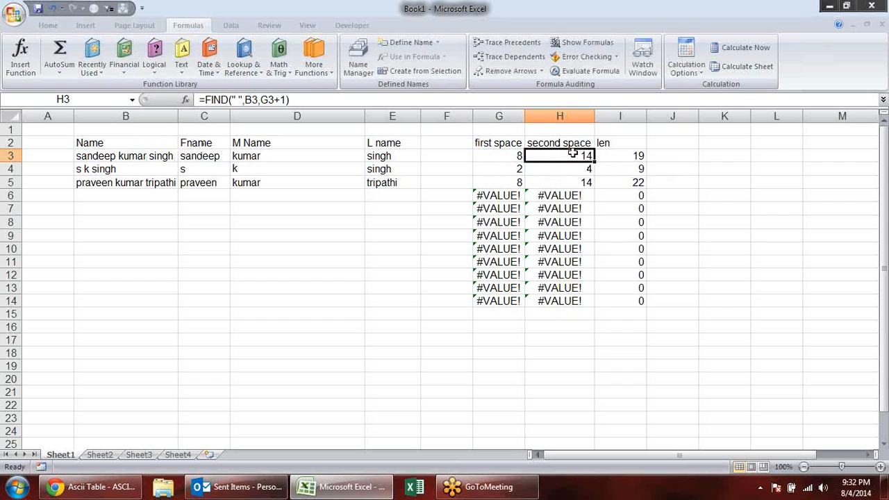
double_click(574, 157)
key("Escape")
left_click(516, 156)
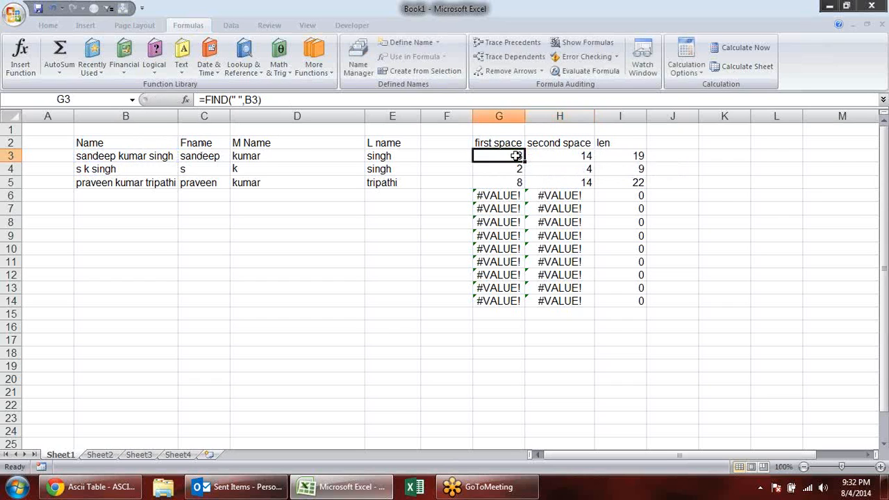
- Copy FIND(" ",B3) from the G3 formula and substitute it for the G3 reference in H3's second-space formula
double_click(517, 157)
left_click_drag(537, 156, 479, 155)
key("ctrl+c")
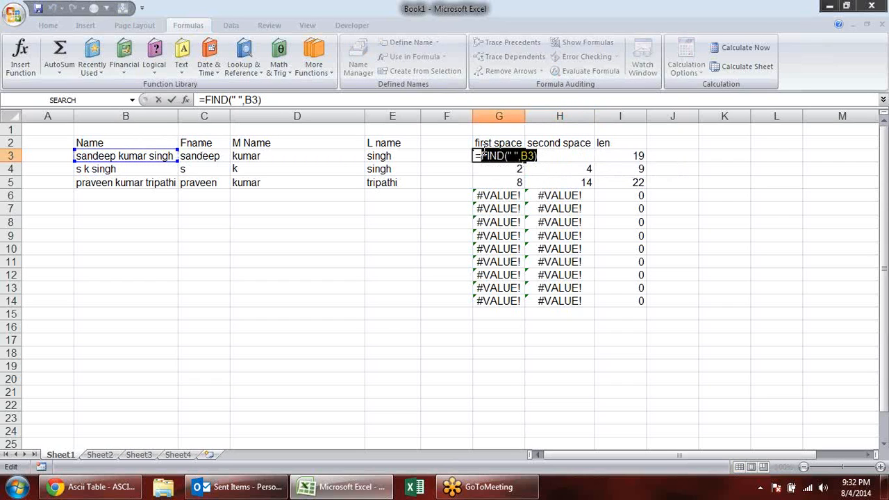
key("Escape")
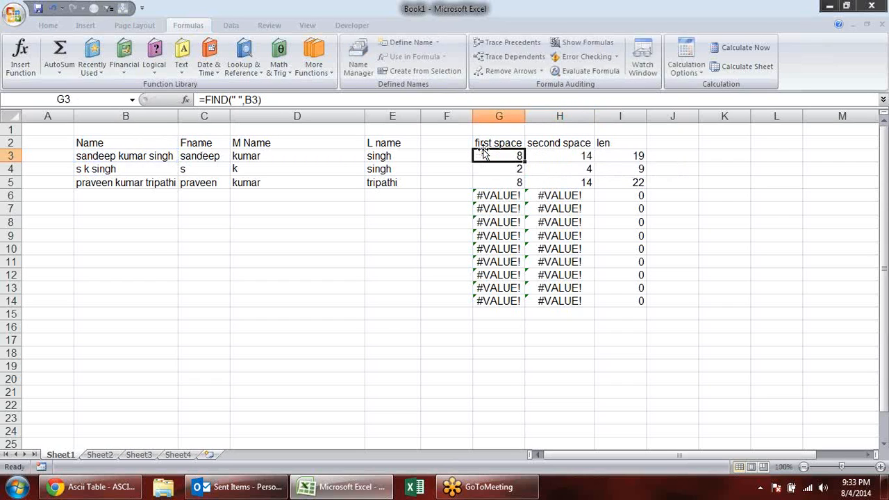
double_click(574, 157)
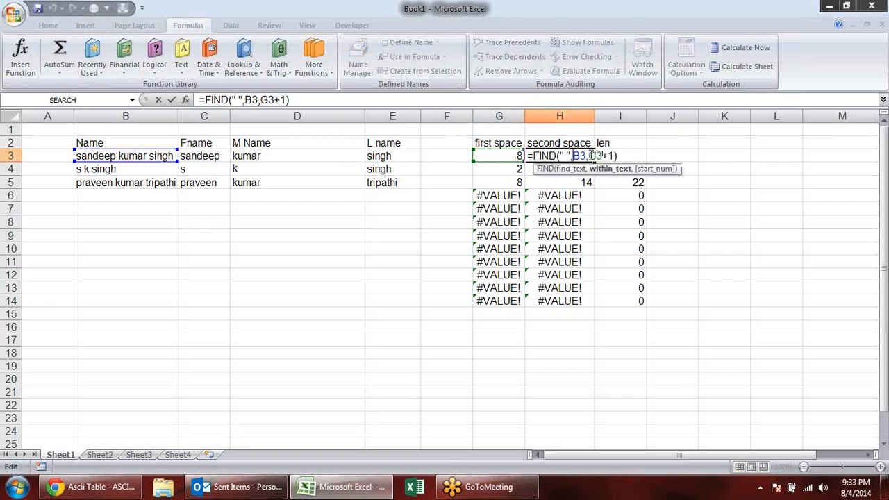
double_click(595, 155)
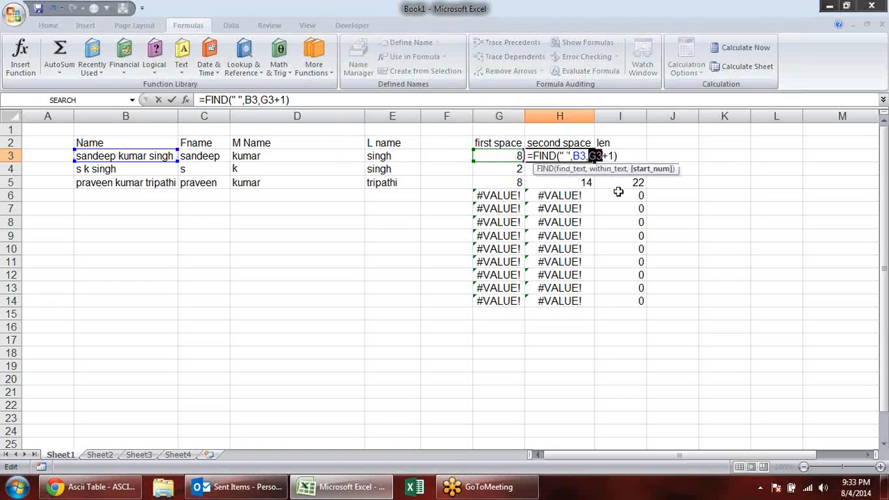
key("ctrl+v")
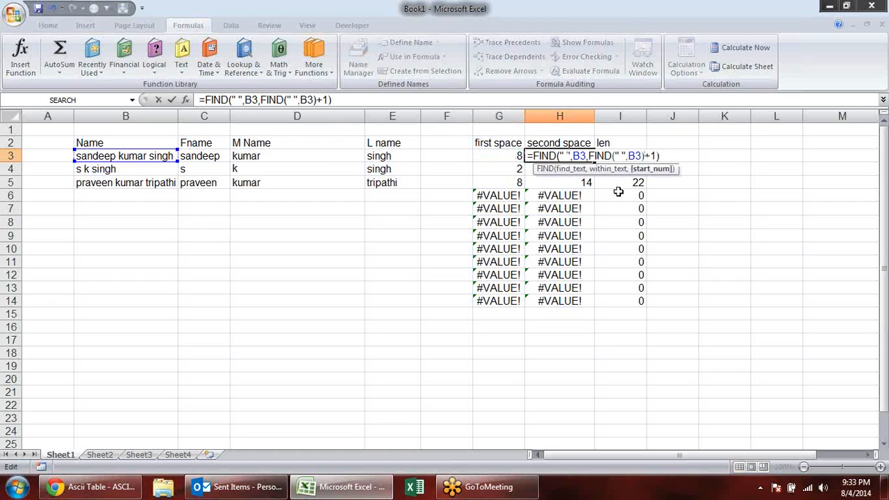
key("Return")
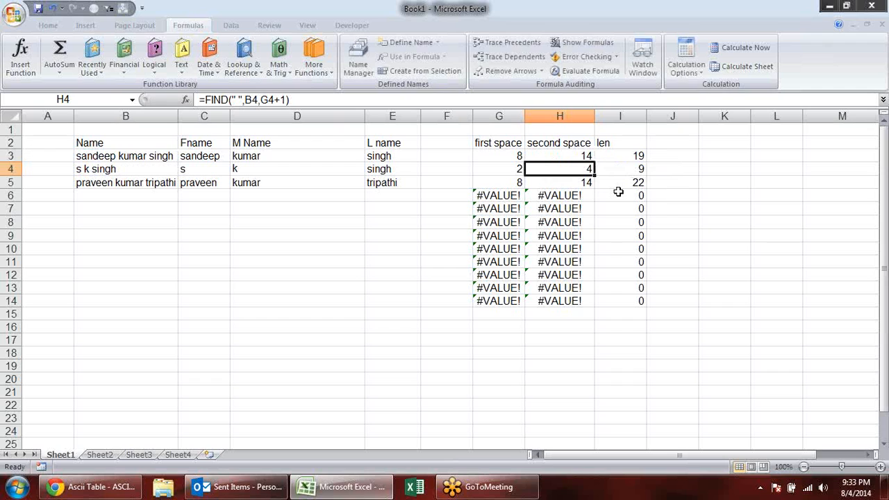
- Recheck the nested FIND formula in H3 and fill it down the second space column to row 14
double_click(561, 156)
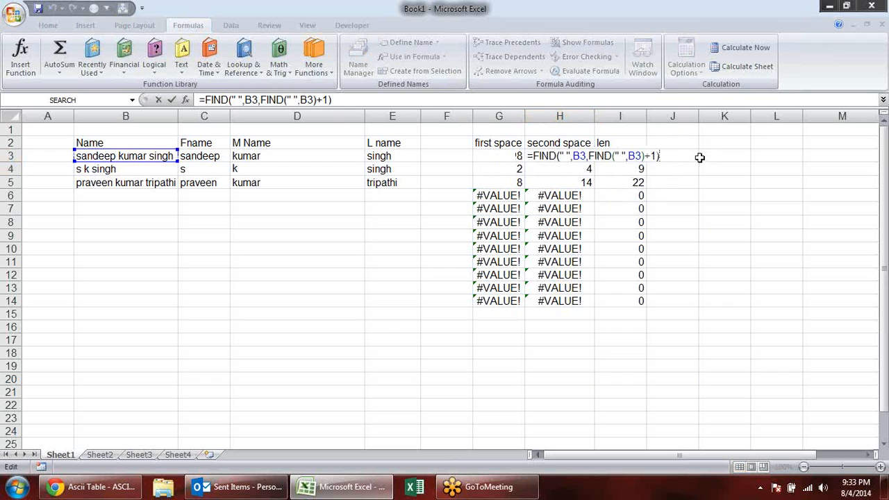
key("Return")
left_click(585, 160)
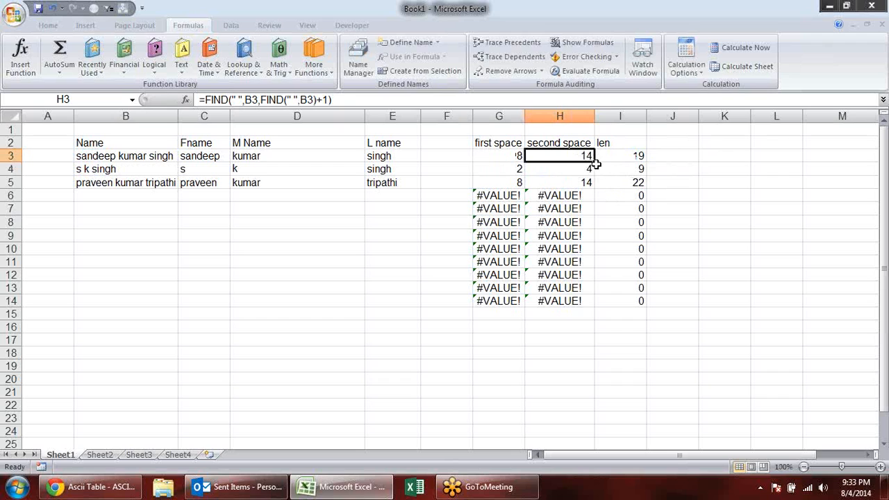
double_click(595, 160)
left_click(733, 182)
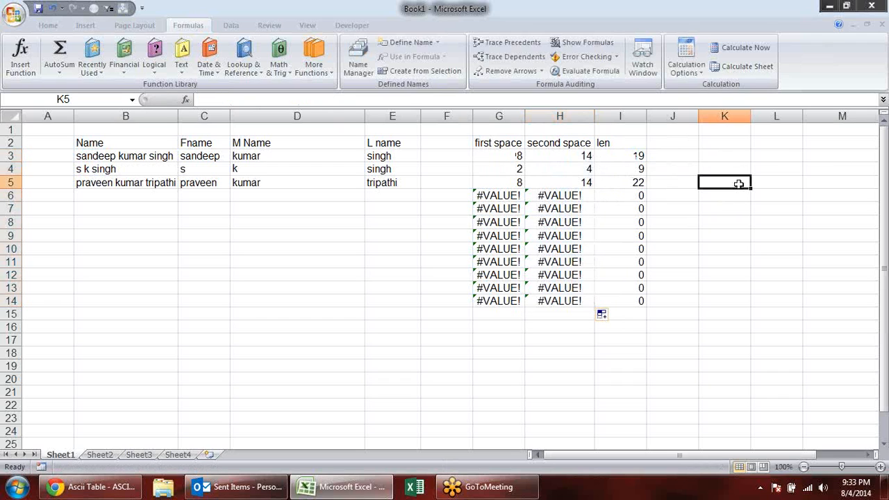
- Replace the G3 reference in C3's LEFT formula with FIND(" ",B3) and fill the formula down to C5
left_click(481, 156)
double_click(229, 159)
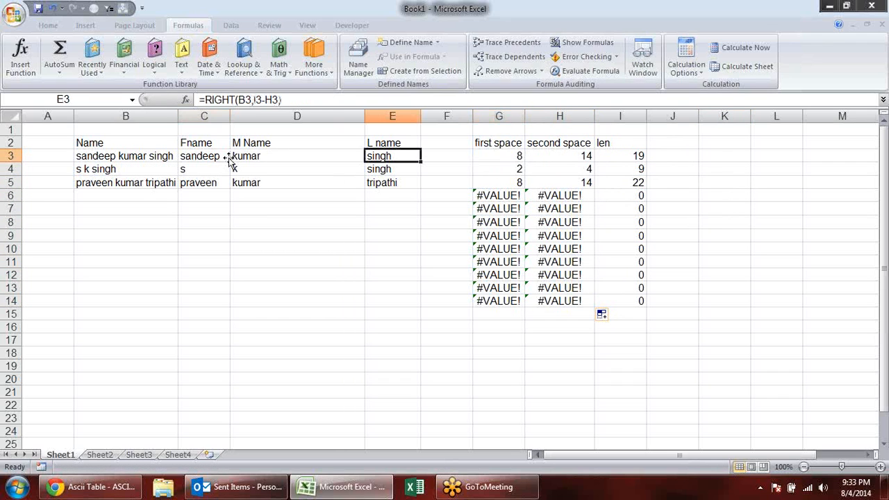
double_click(201, 157)
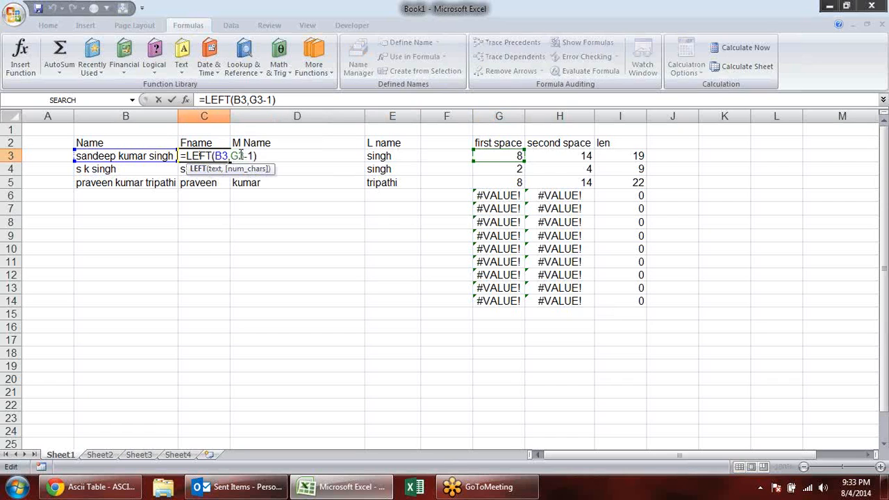
key("Escape")
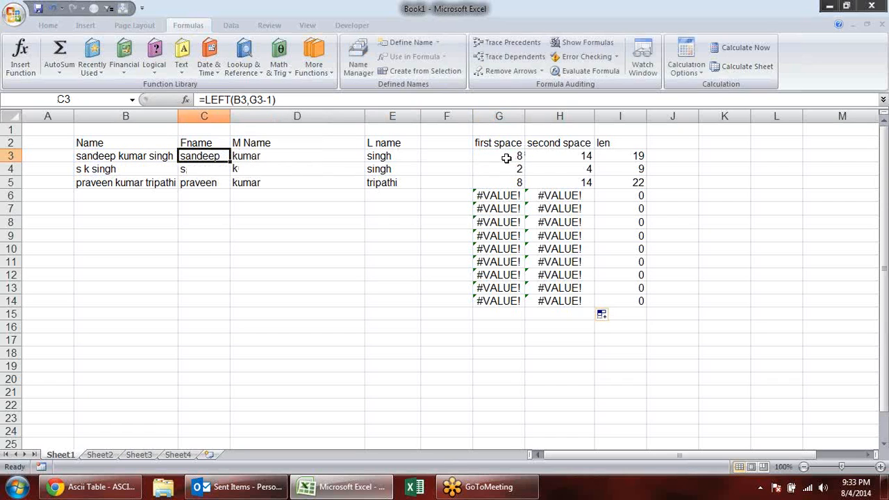
double_click(205, 156)
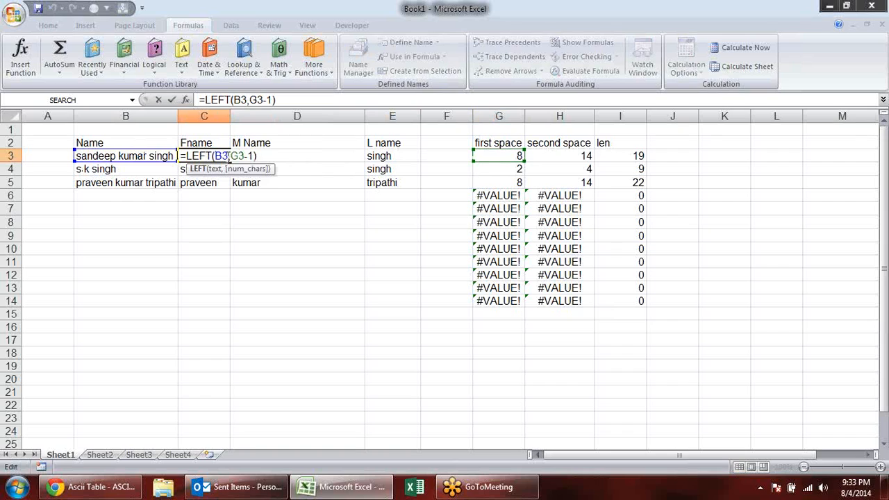
double_click(238, 156)
type("FIND(\" \",B3)")
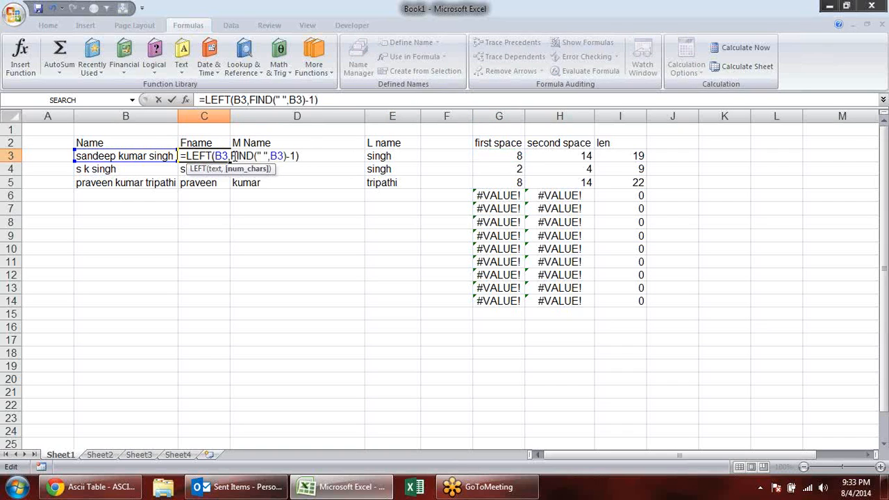
key("Return")
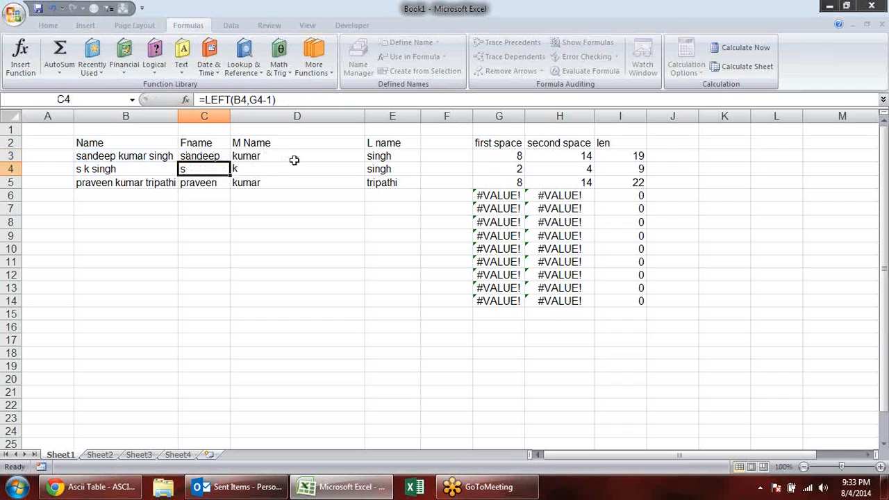
left_click(221, 156)
double_click(230, 162)
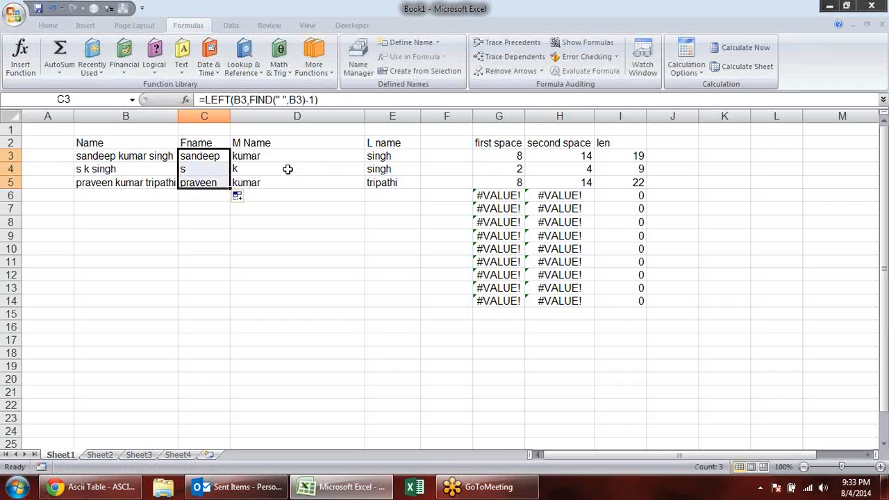
- Replace all G3 references in the formulas of C3:E3 with FIND(" ",B3) using Find and Replace
left_click(277, 157)
double_click(302, 156)
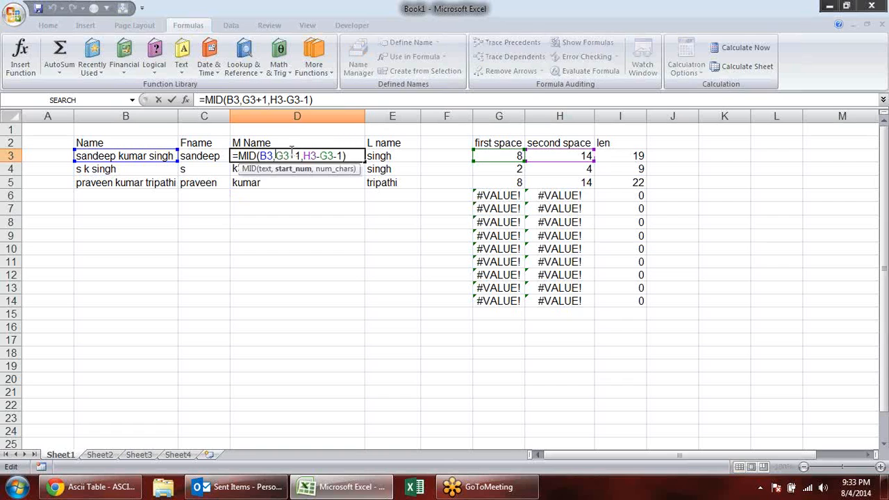
key("Escape")
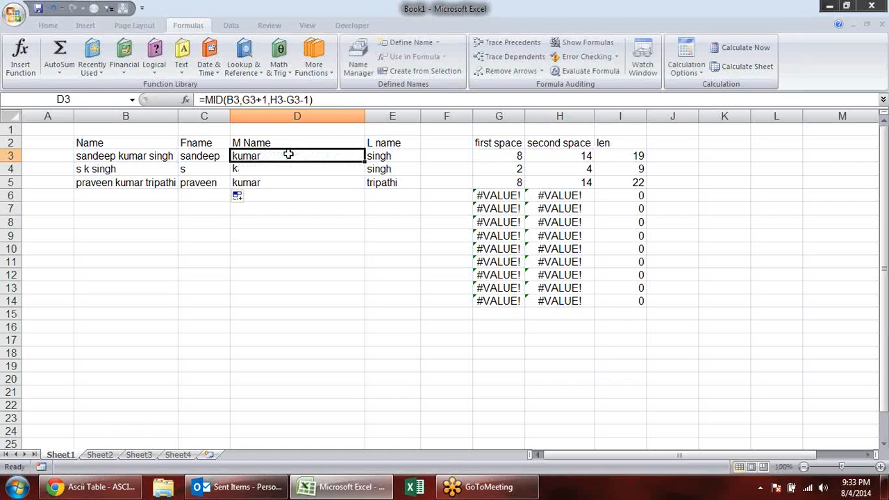
left_click_drag(398, 156, 201, 156)
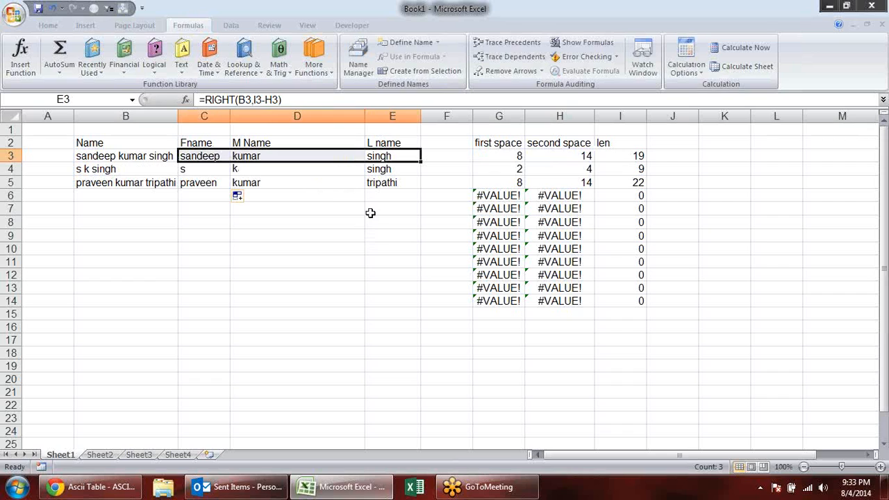
key("ctrl+f")
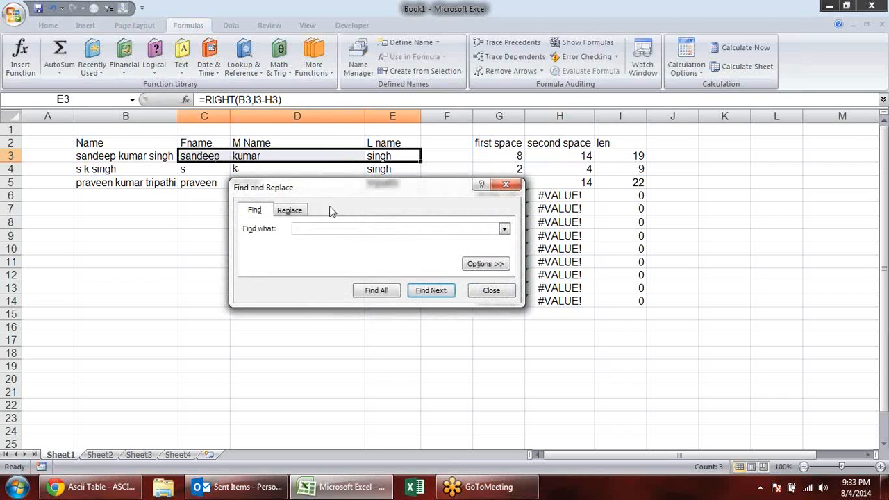
left_click(303, 212)
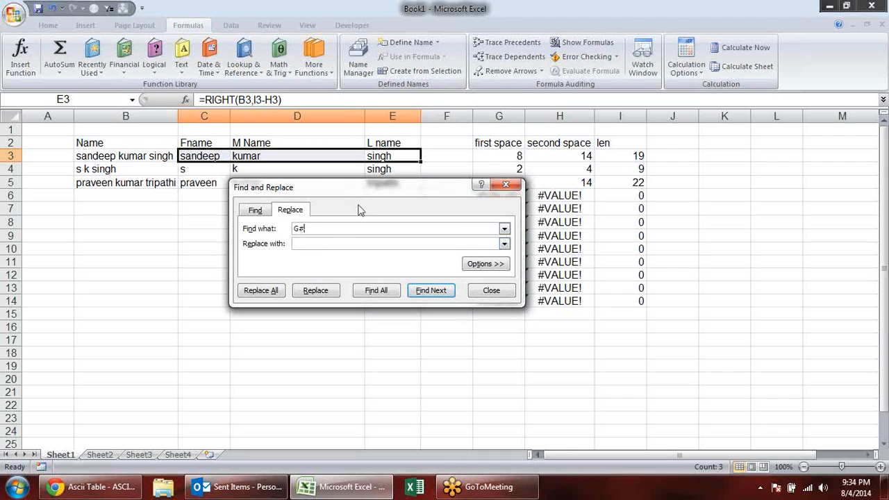
type("3")
left_click(326, 242)
type("FIND(\" \",B3)")
left_click(256, 291)
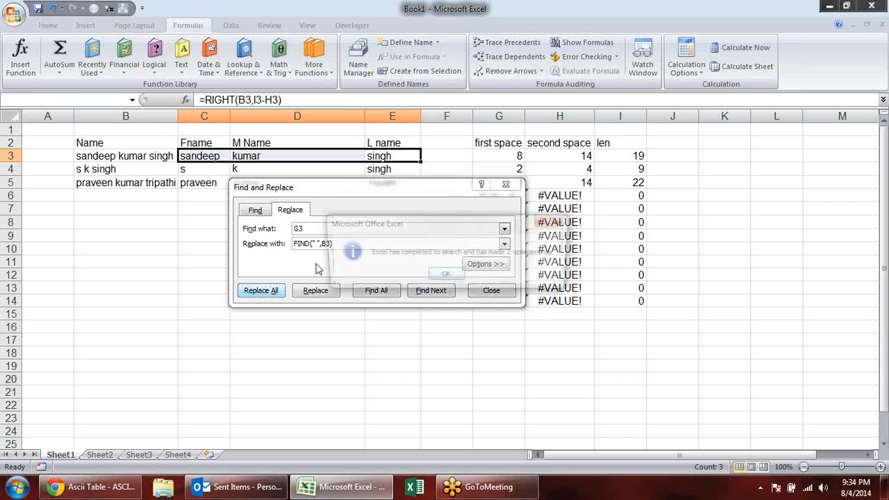
key("Return")
left_click(494, 291)
- Check the D3 and E3 formulas for remaining helper references and copy FIND(" ",B3,FIND(" ",B3)+1) from H3 without its equals sign
left_click(268, 155)
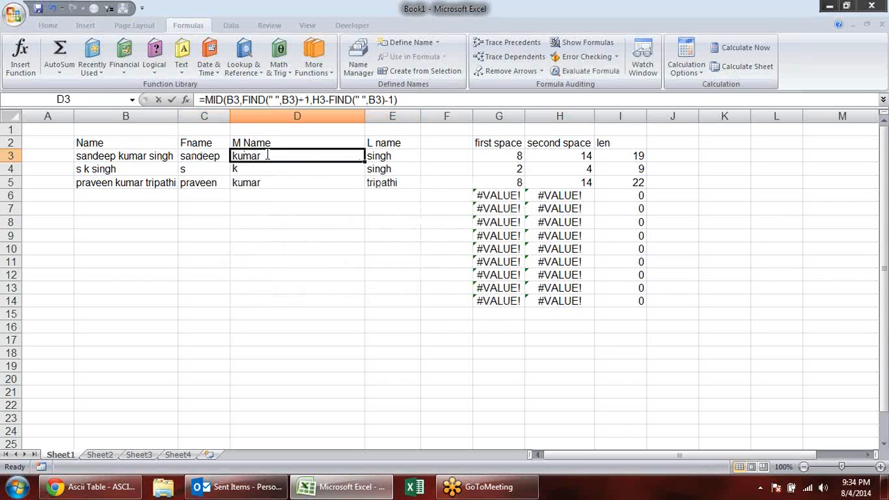
double_click(267, 156)
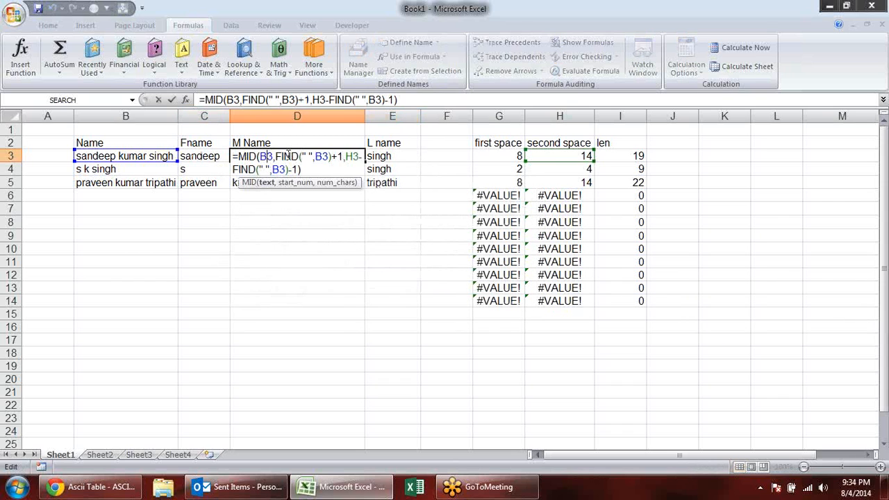
key("Escape")
left_click(399, 157)
double_click(400, 157)
key("Escape")
left_click(570, 159)
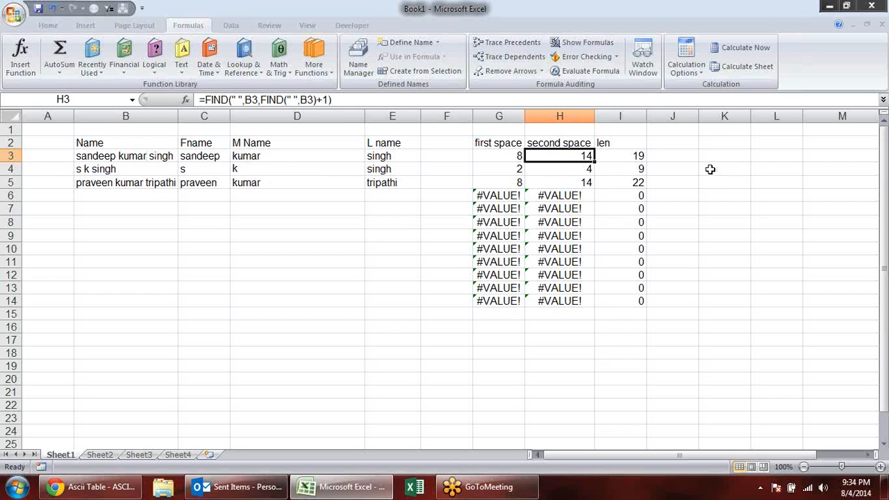
double_click(584, 157)
left_click_drag(670, 158, 531, 156)
key("ctrl+c")
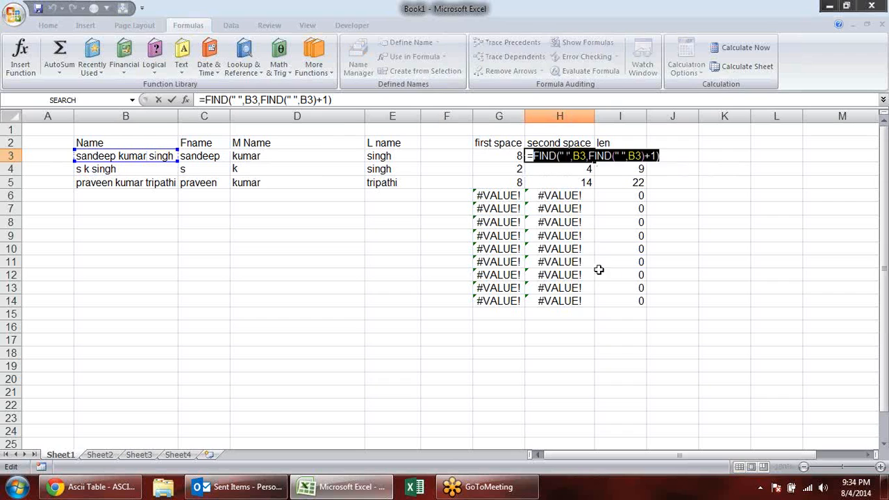
key("Escape")
- Replace all H3 references in the formulas of C3:E3 with FIND(" ",B3,FIND(" ",B3)+1)
left_click_drag(390, 156, 189, 157)
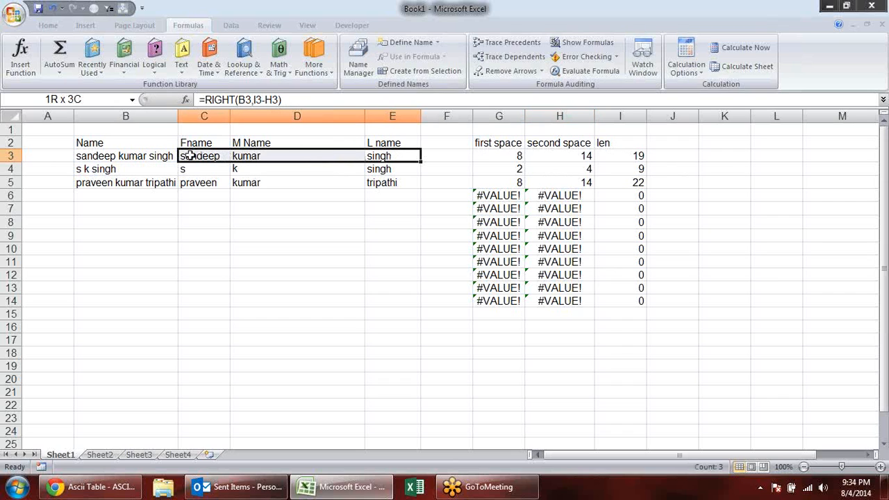
key("ctrl+f")
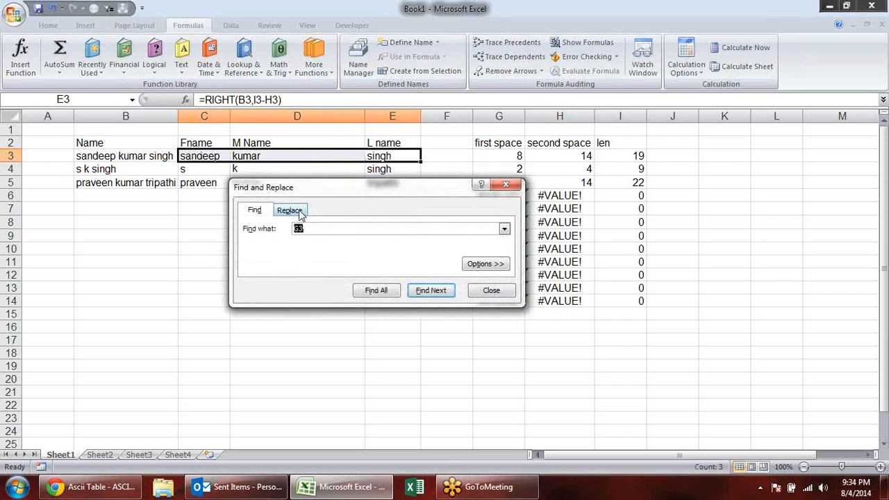
left_click(300, 214)
key("ctrl+v")
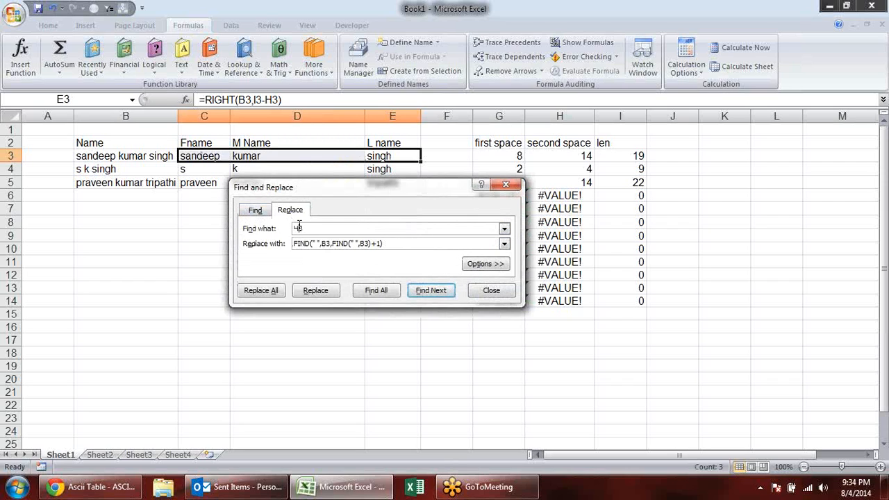
left_click(271, 290)
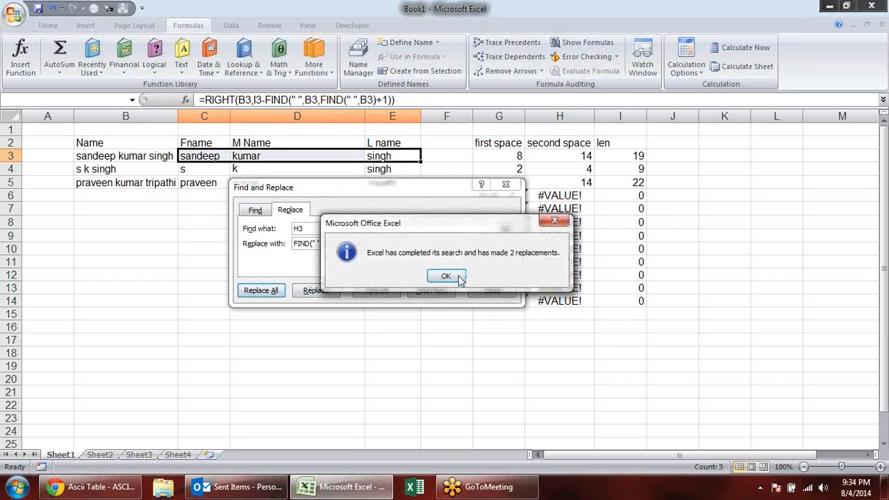
- Close Find and Replace and check the formulas in C3, D3 and E3 for remaining helper-cell references
left_click(447, 277)
left_click(493, 292)
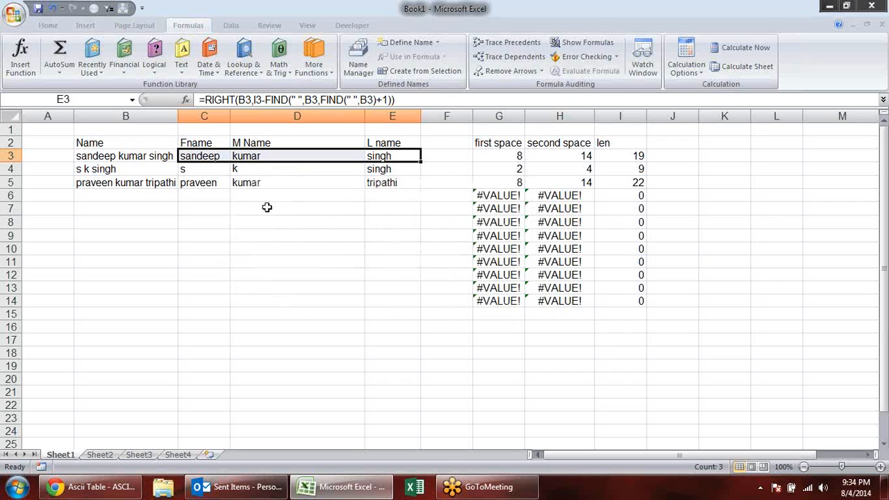
left_click(264, 207)
double_click(212, 157)
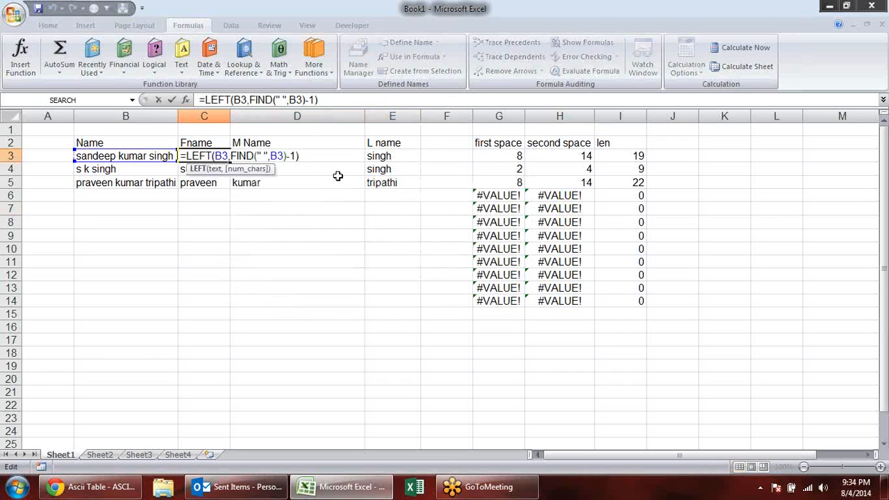
left_click(328, 157)
double_click(324, 156)
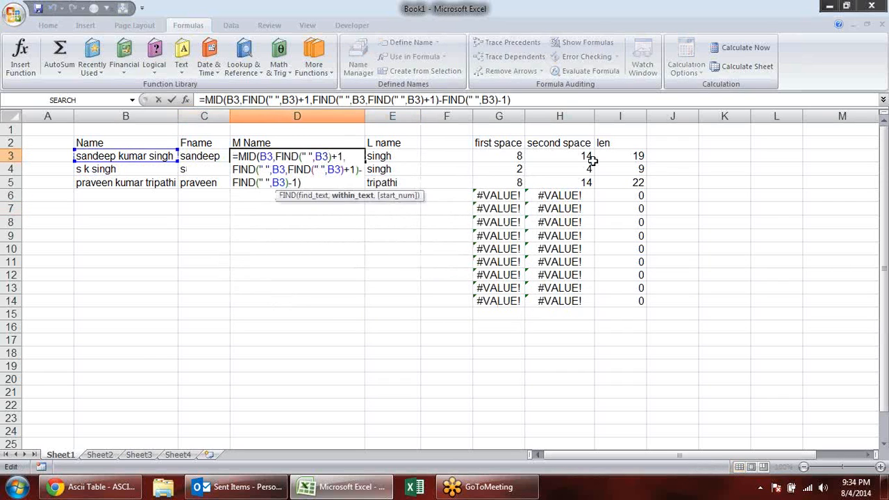
left_click(406, 154)
double_click(405, 156)
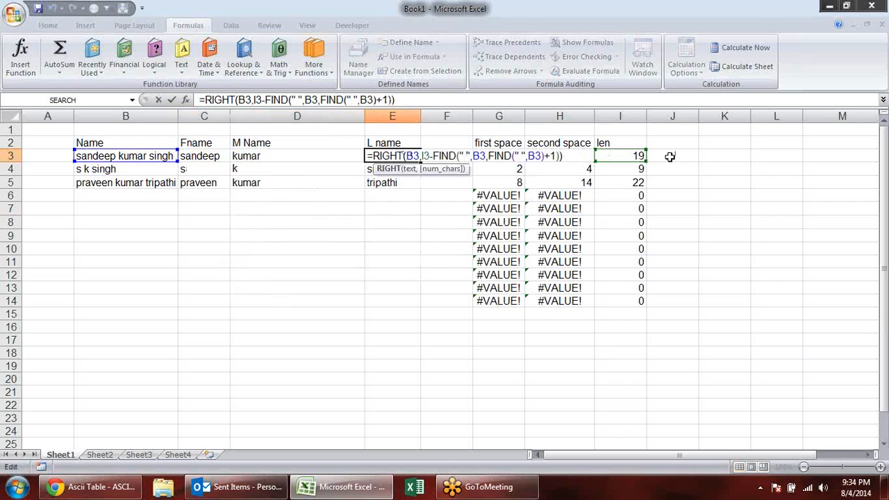
- Replace the I3 reference in E3's RIGHT formula with LEN(B3), taken from the len helper cell
left_click(615, 156)
double_click(615, 157)
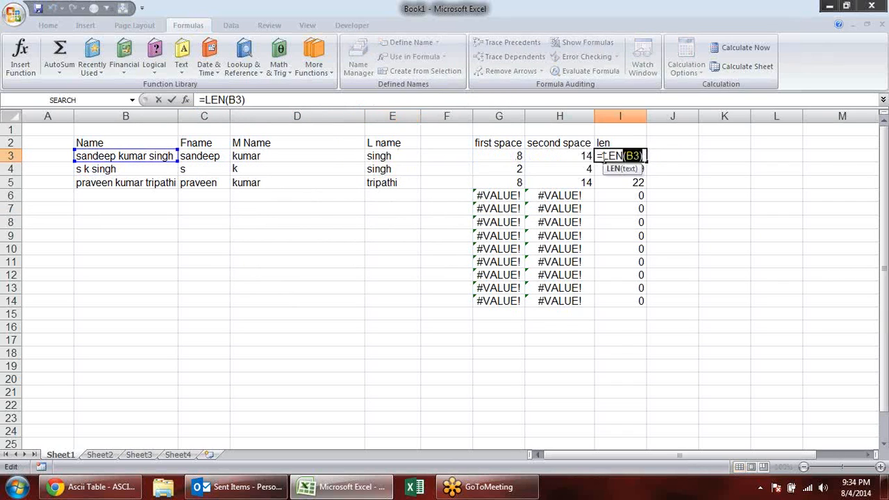
key("Escape")
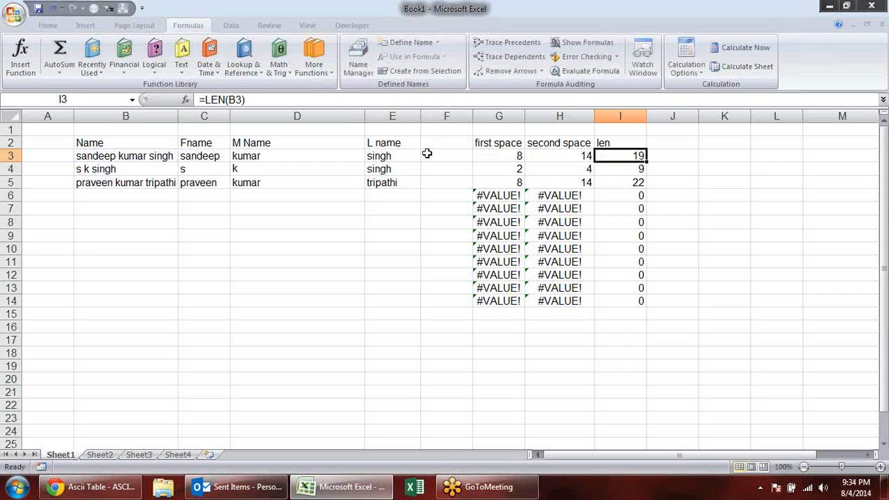
double_click(401, 156)
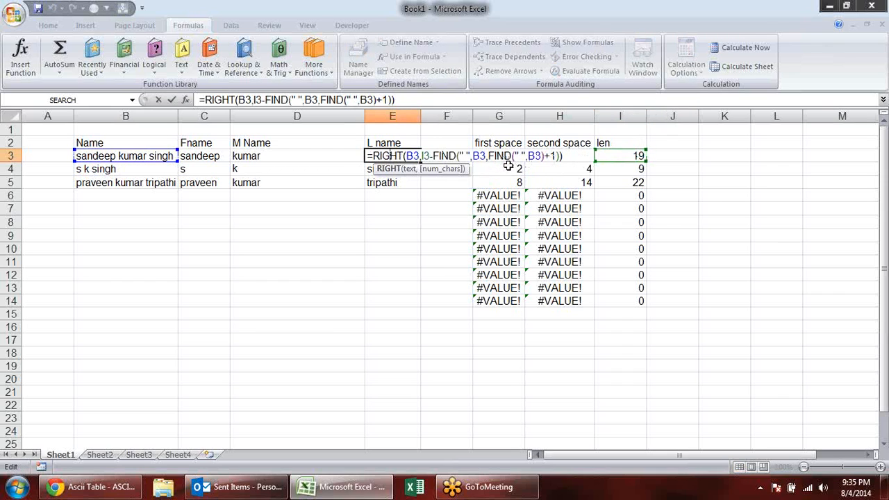
double_click(425, 155)
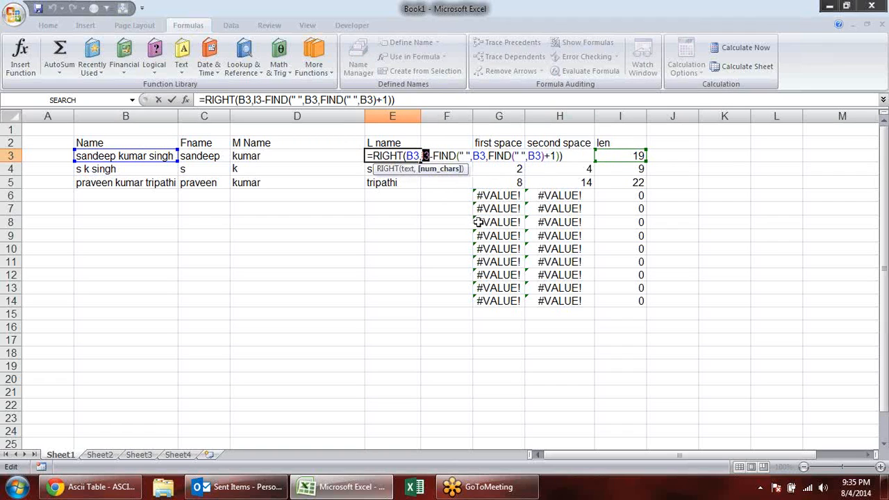
type("LEN(B3)")
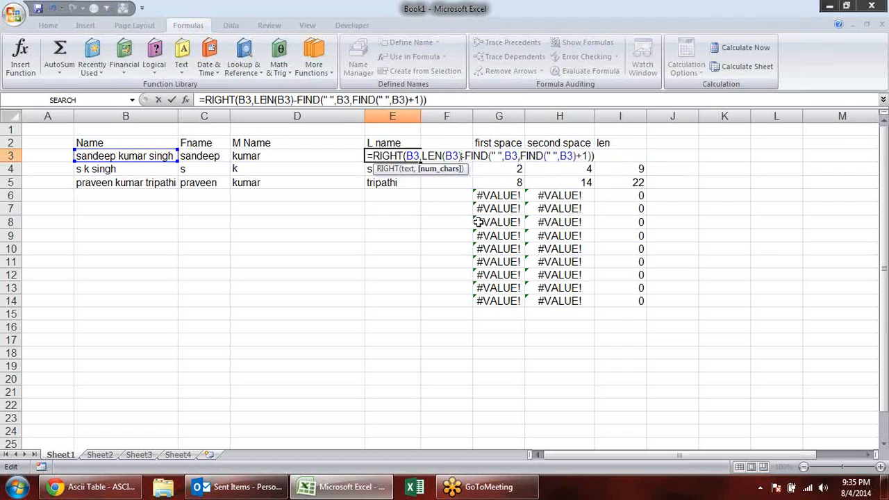
key("Return")
- Delete the helper columns G to I containing first space, second space and len
left_click(556, 155)
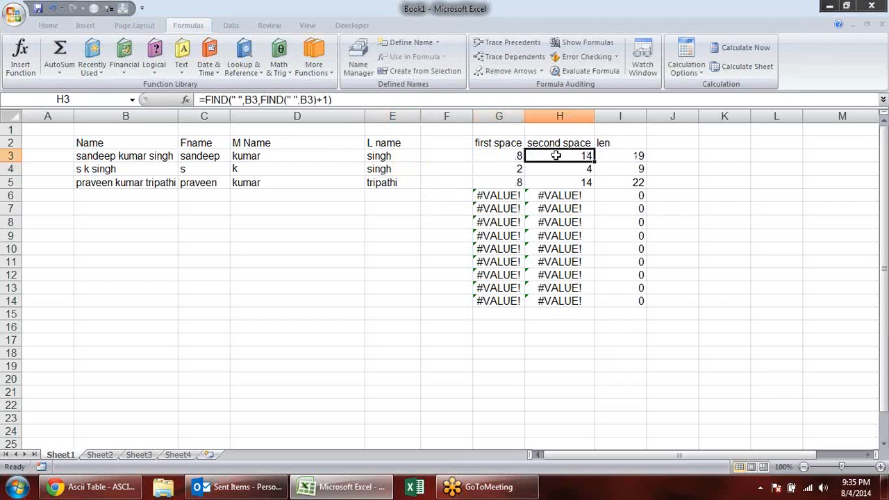
left_click(624, 156)
left_click(643, 207)
left_click(516, 183)
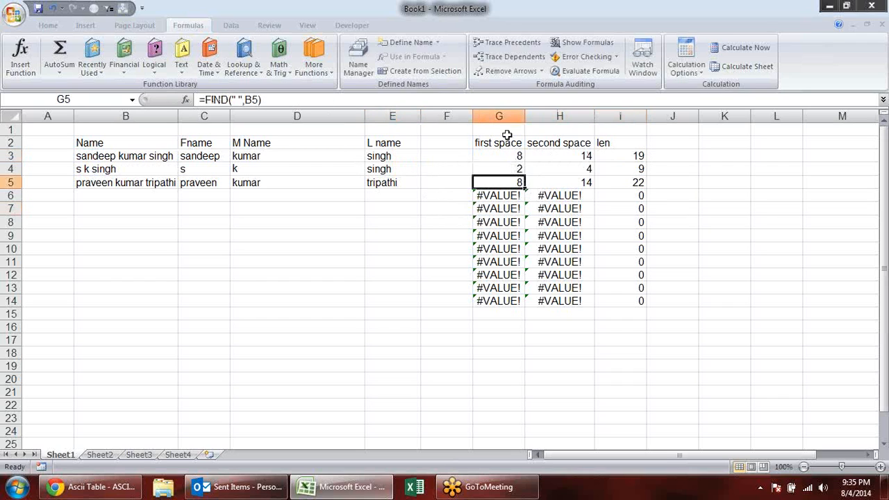
left_click_drag(502, 116, 621, 116)
key("alt+e")
key("d")
left_click(408, 264)
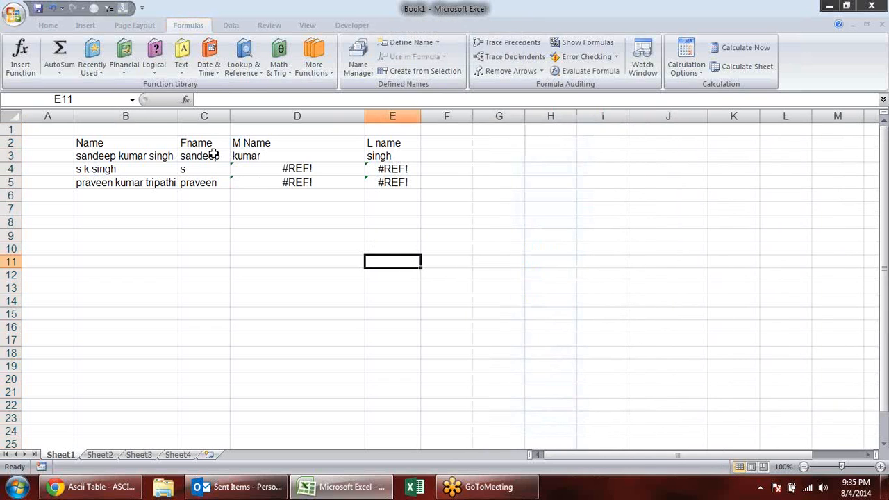
- Fill the nested formulas of C3:E3 down to row 11
double_click(213, 155)
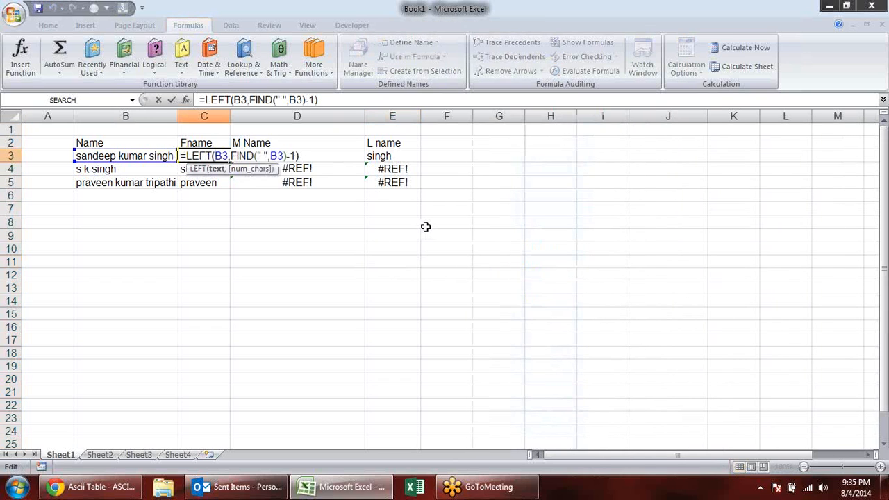
key("Escape")
left_click_drag(214, 154, 430, 262)
left_click(461, 195)
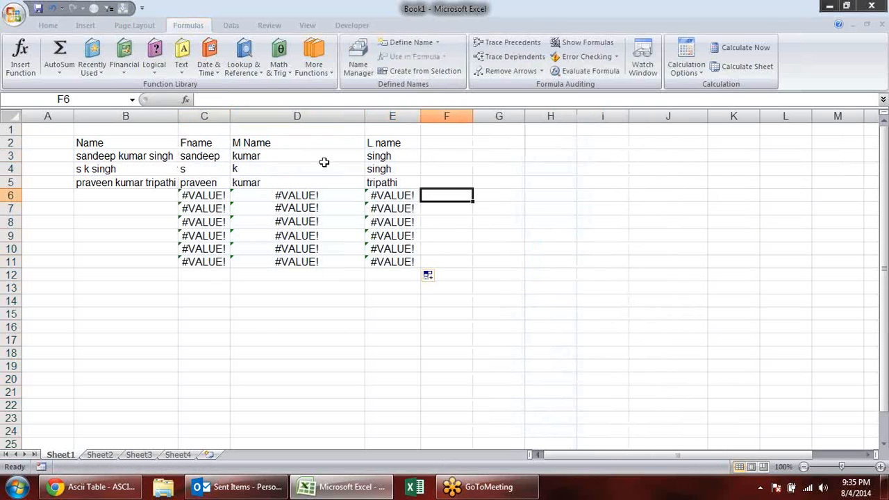
- Examine the filled LEFT, MID and RIGHT formulas in rows 6 to 11 beside the empty name cells
left_click(199, 196)
left_click(212, 213)
left_click(212, 245)
left_click(210, 262)
left_click(280, 261)
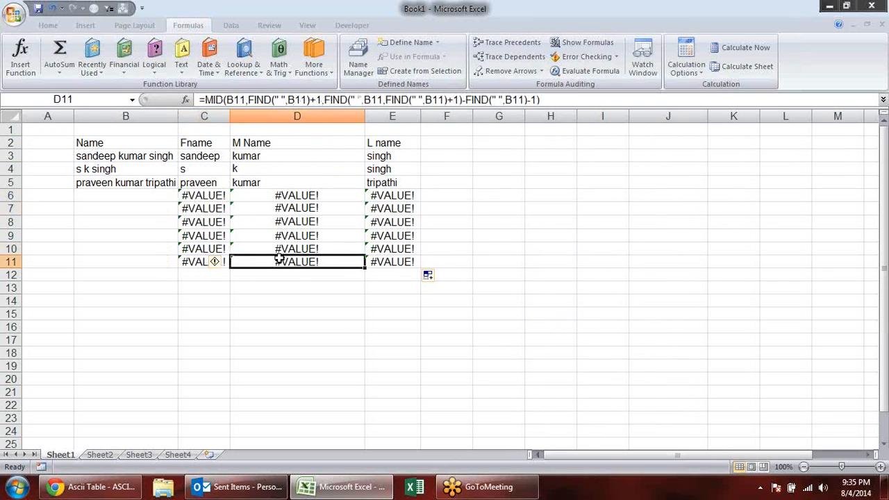
left_click(288, 207)
left_click(285, 195)
left_click(410, 196)
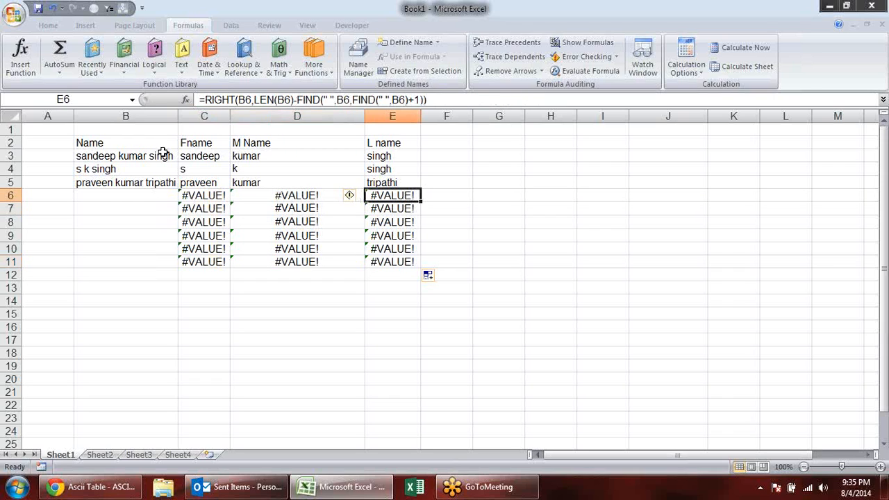
- Review the complete nested formulas in C3, D3 and E3 without changing them
left_click(189, 160)
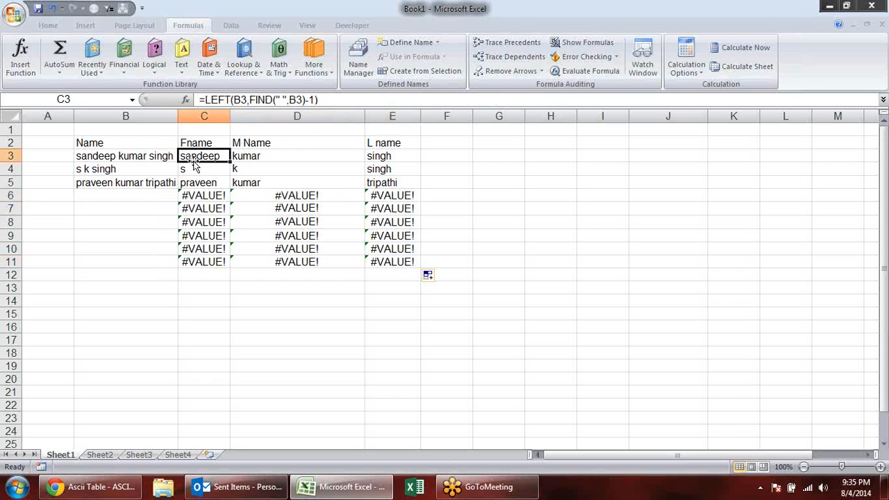
left_click(265, 157)
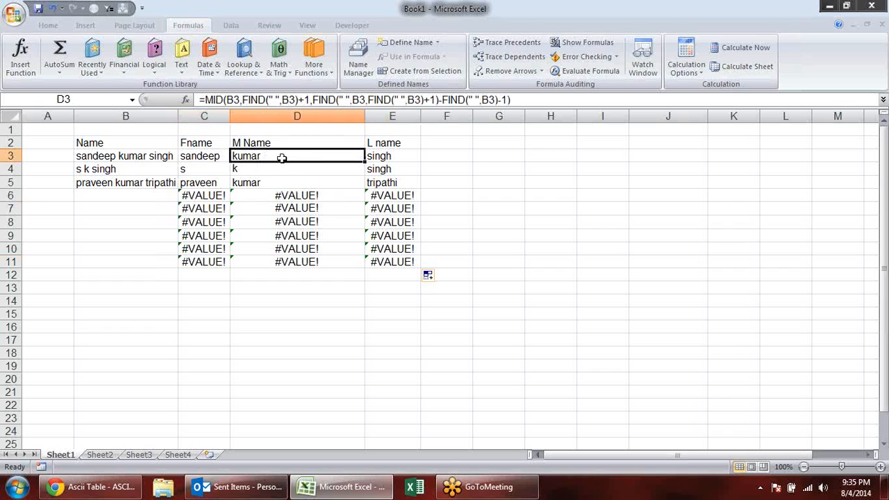
left_click(393, 155)
left_click(206, 157)
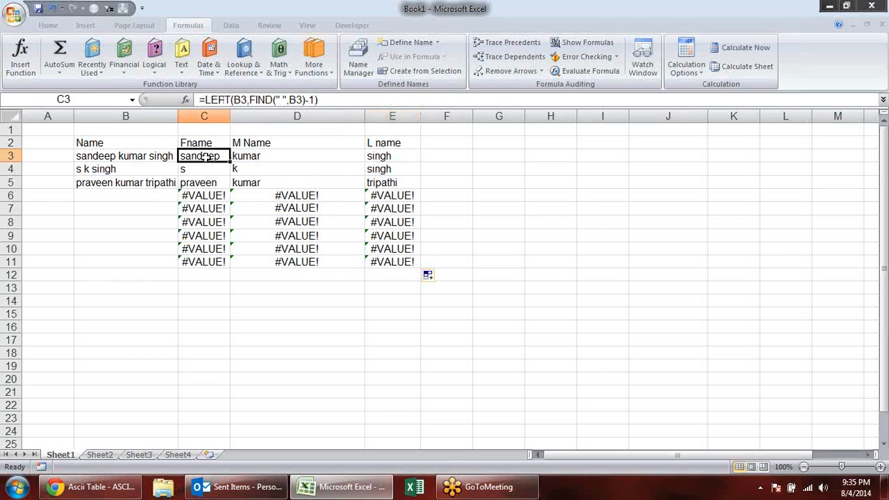
double_click(207, 157)
double_click(311, 158)
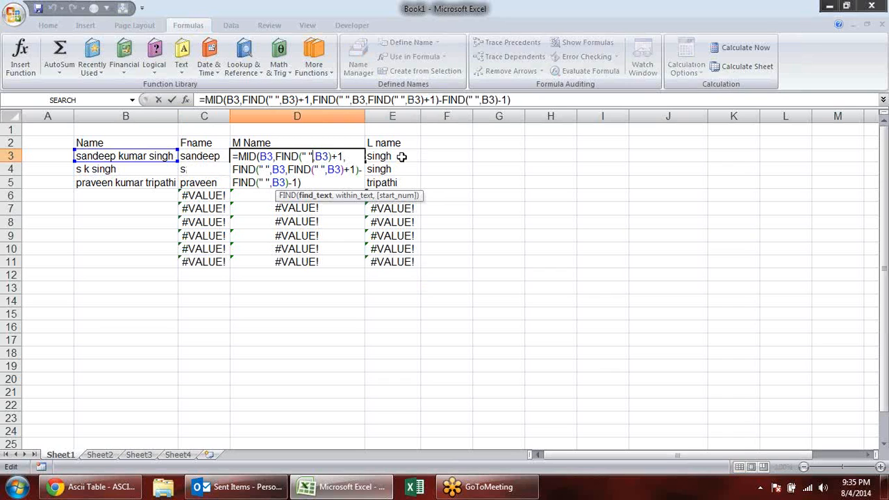
double_click(401, 157)
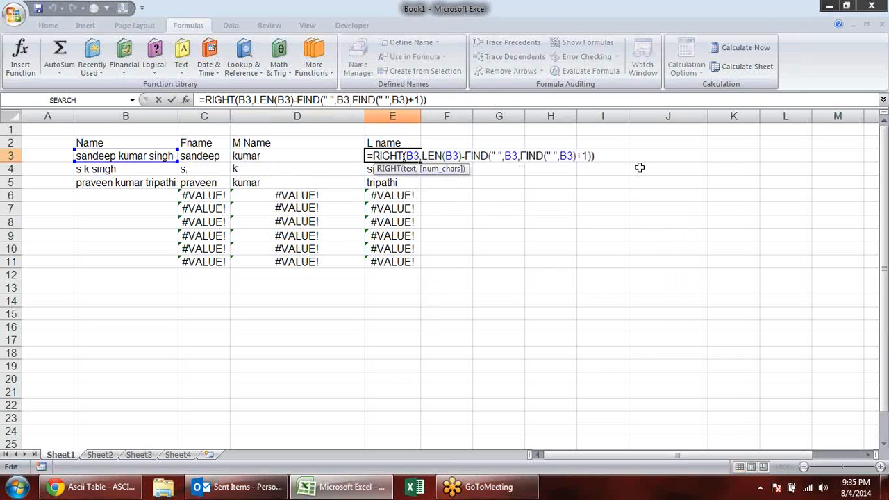
key("Escape")
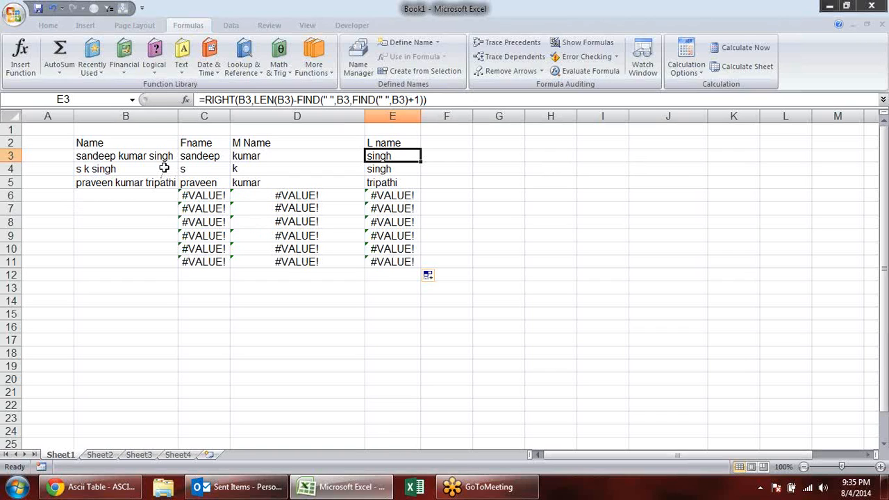
- Enter a name with only a first and last name in B6 and check the formulas in C6:E6
left_click(141, 196)
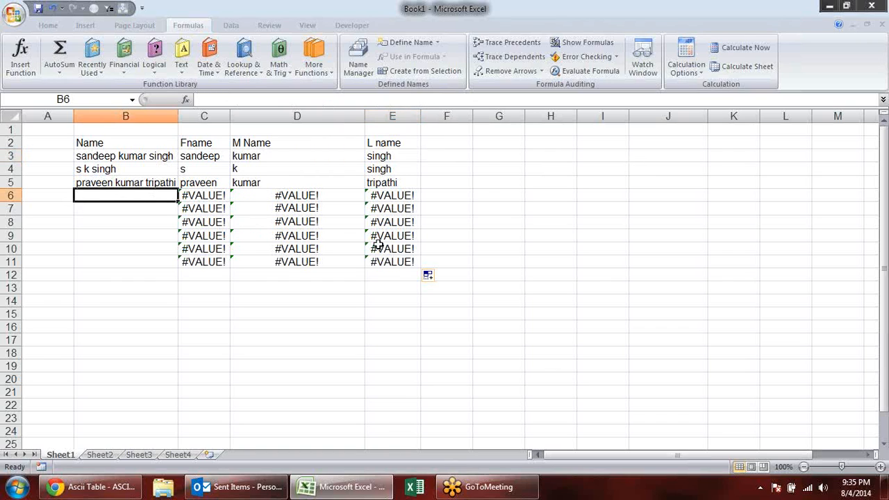
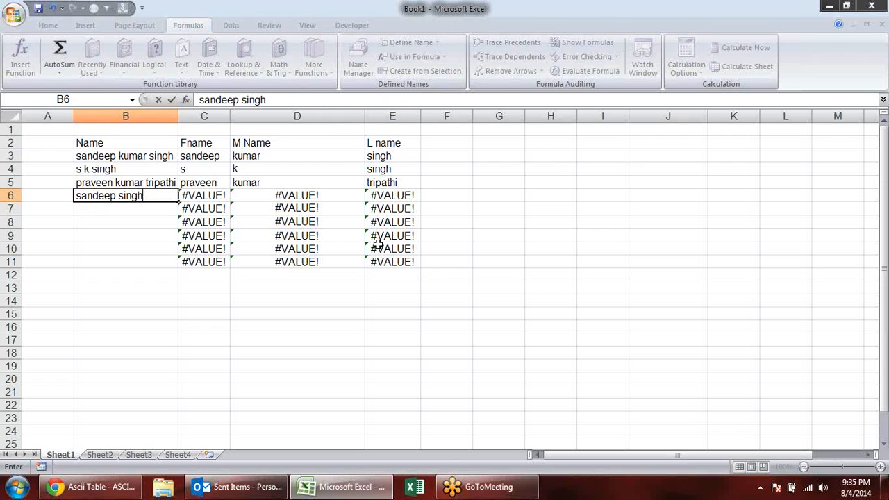
key("Return")
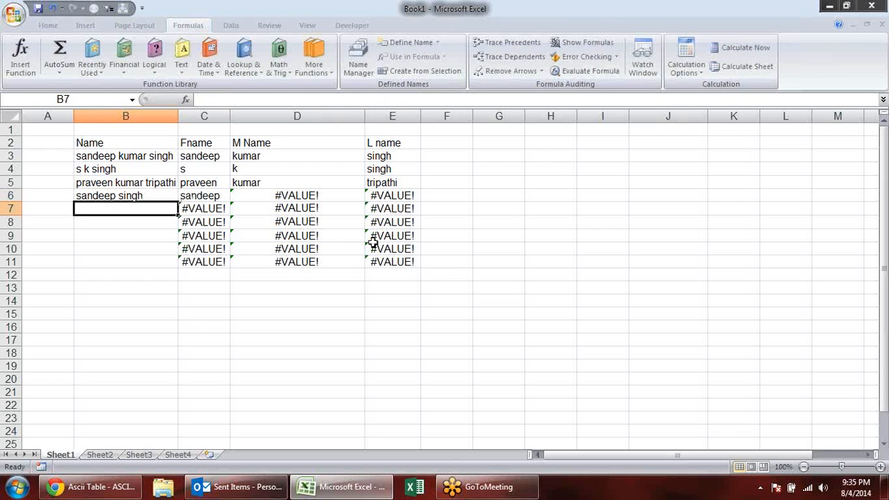
double_click(226, 197)
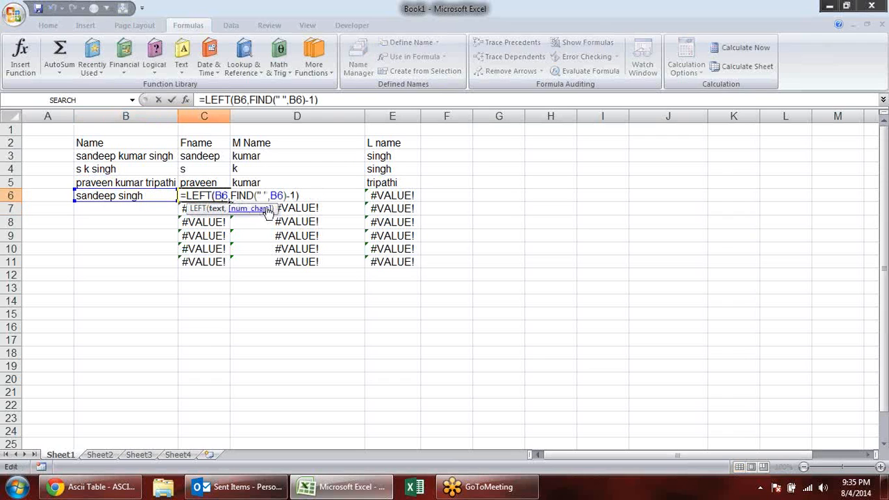
key("Escape")
left_click(347, 196)
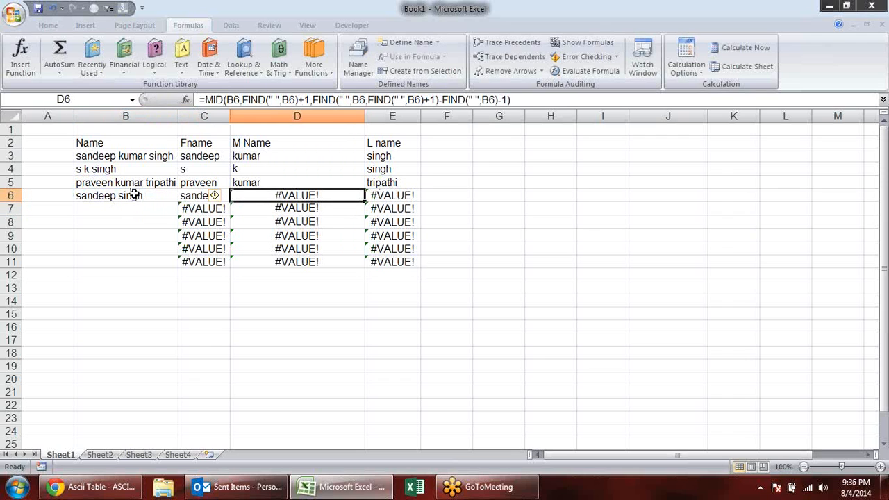
left_click(392, 198)
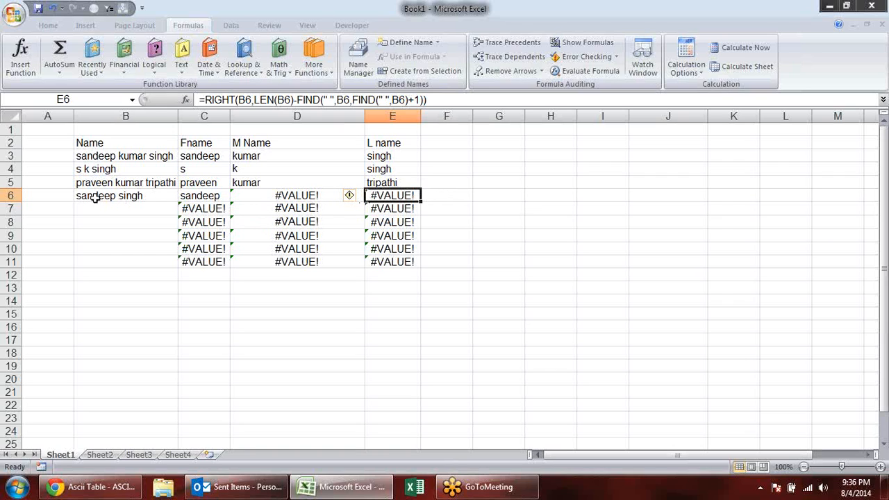
- Wrap the MID formula in D6 in IFERROR with empty text "" as the error value
left_click(268, 196)
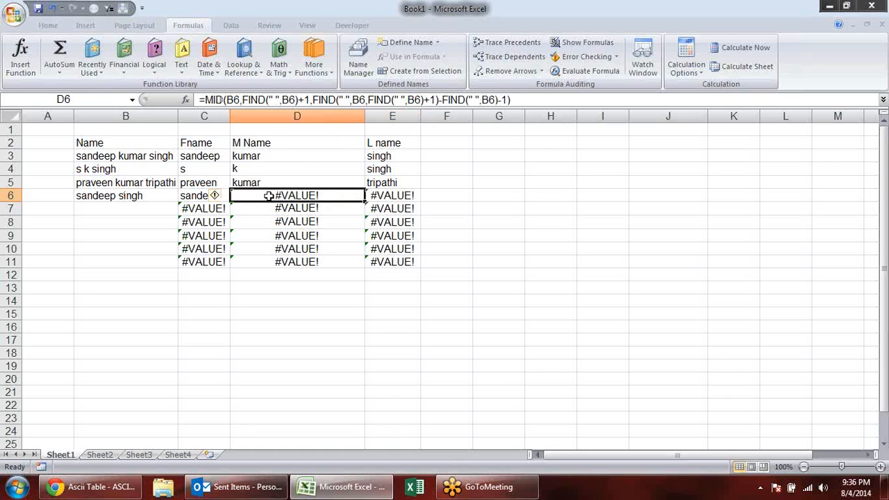
double_click(348, 196)
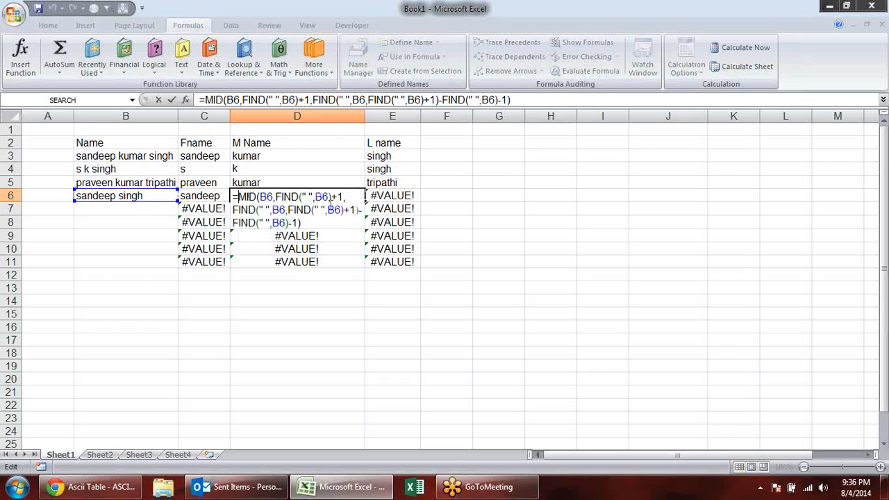
type("if")
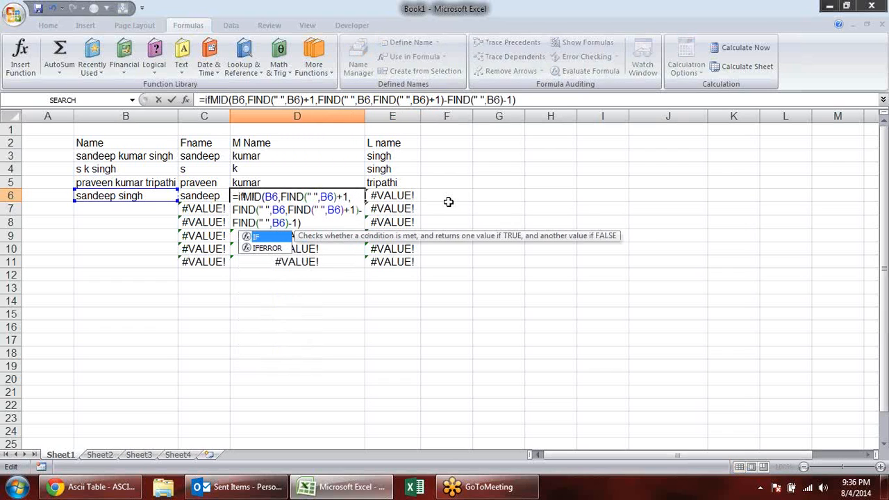
key("Down")
key("Tab")
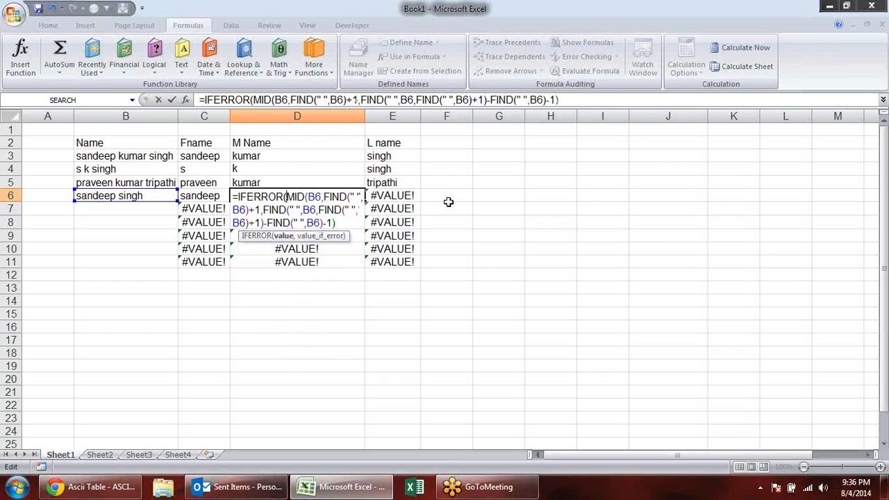
left_click(285, 237)
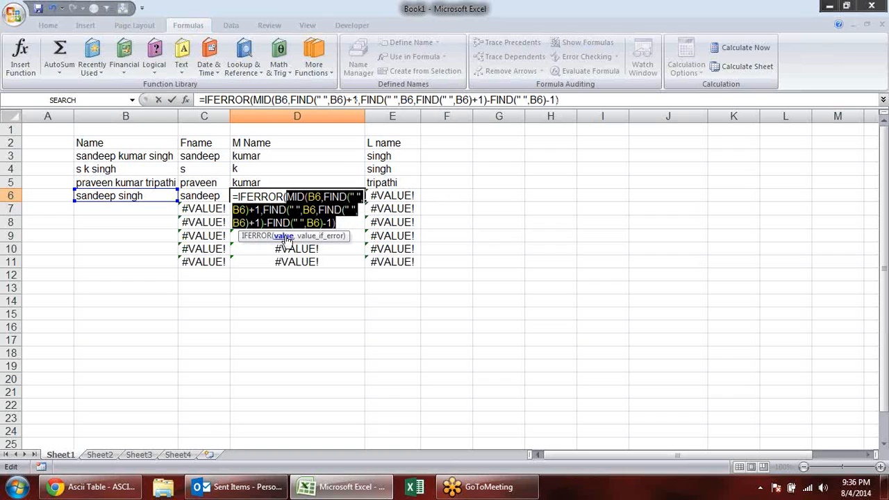
left_click(338, 223)
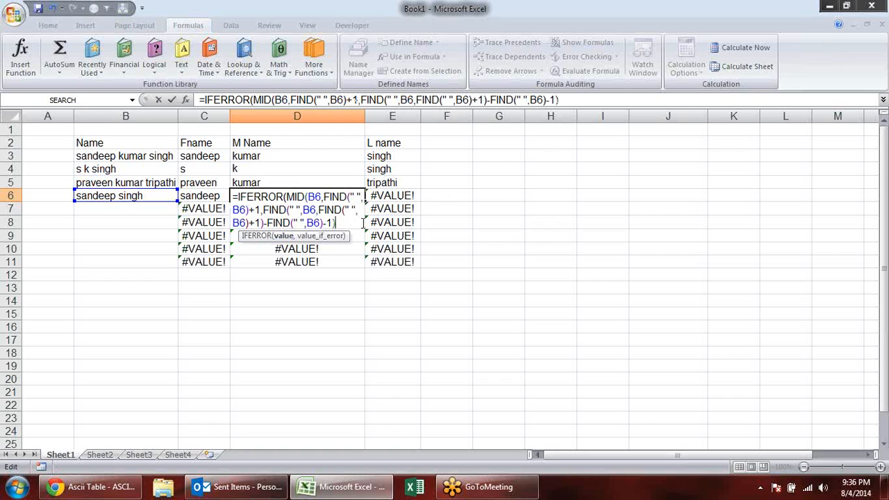
type(",\"\"")
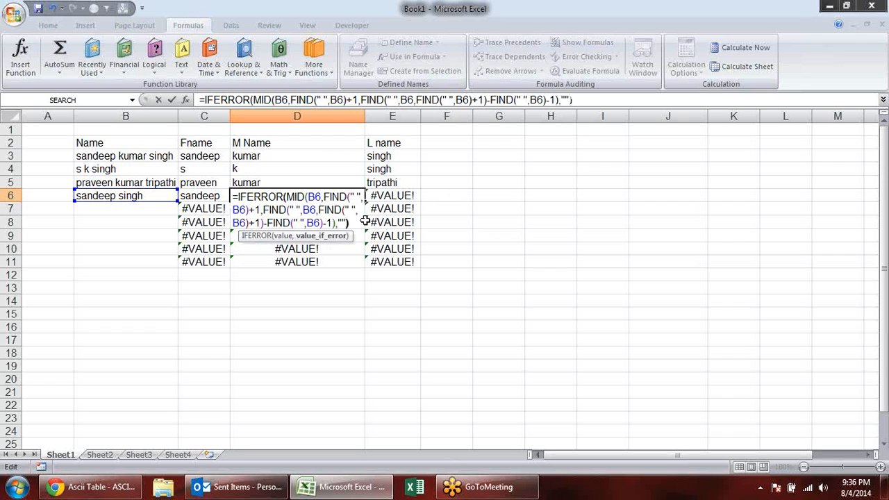
key("Return")
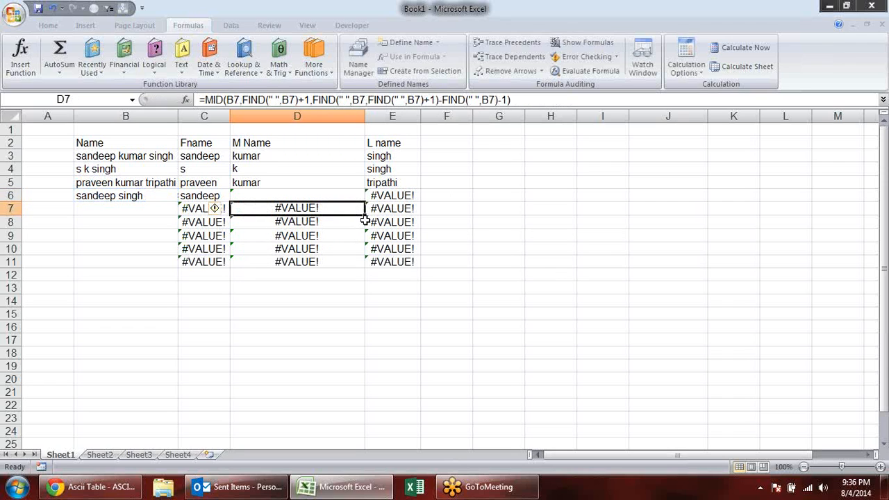
left_click(286, 194)
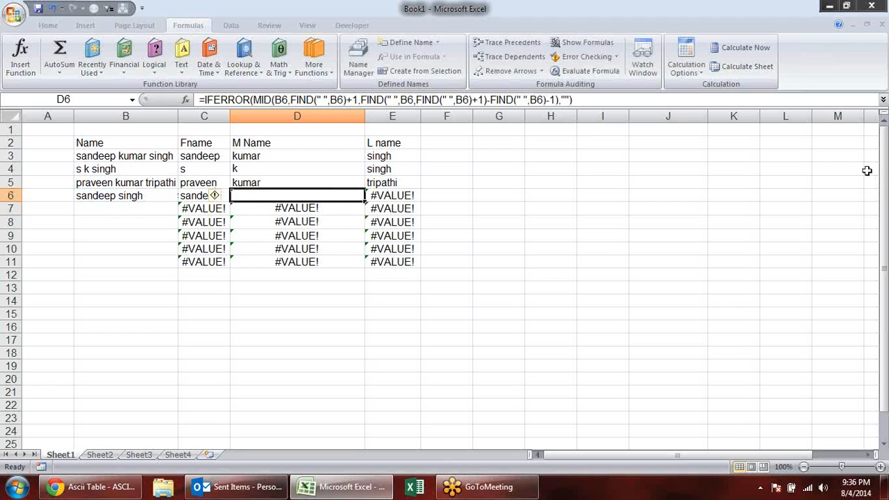
- Wrap the RIGHT formula in E6 in IFERROR, leaving the formula open for its value_if_error argument
left_click(406, 193)
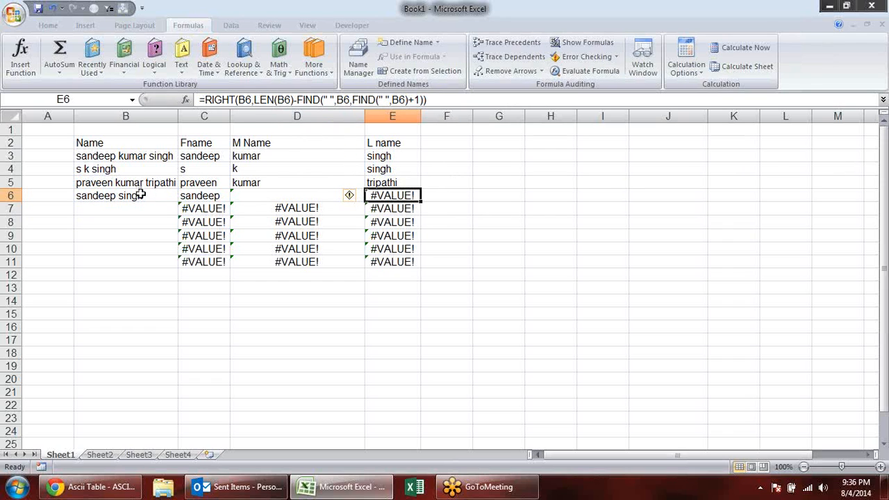
left_click(203, 101)
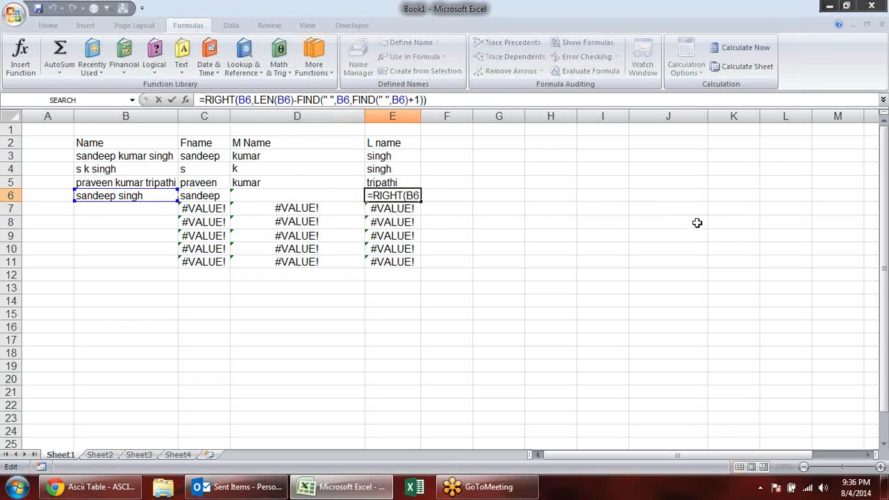
type("IF(")
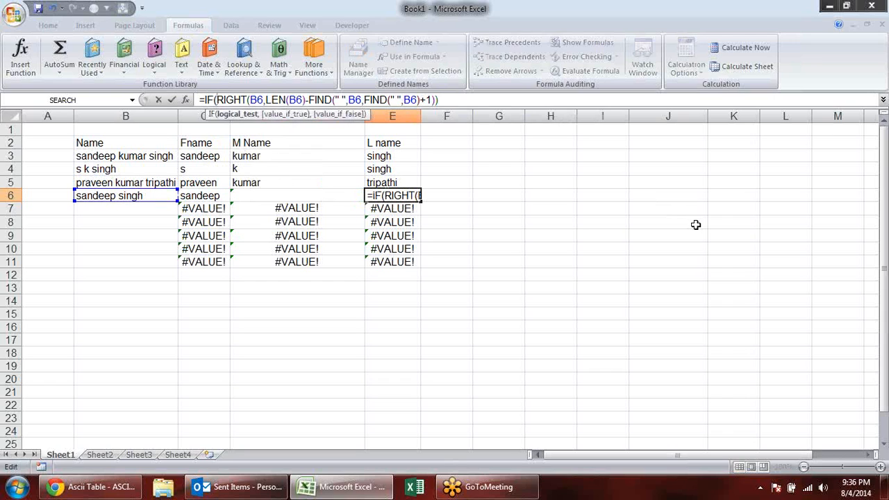
key("BackSpace")
key("Down")
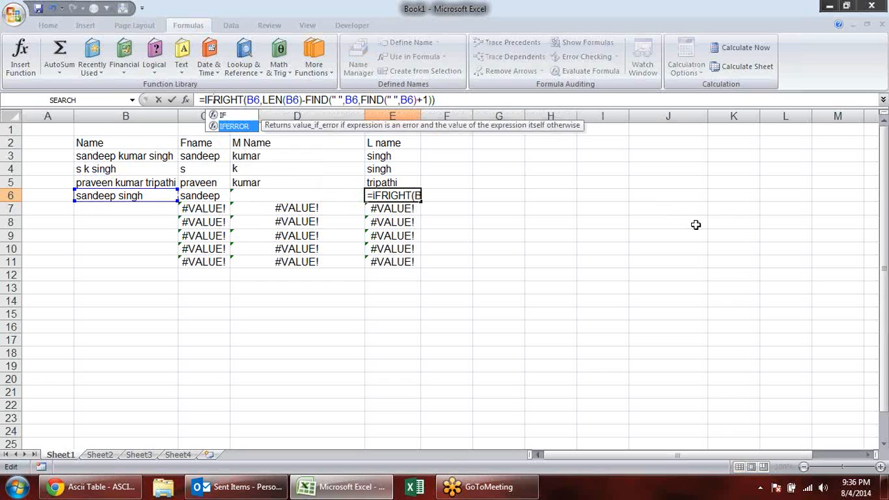
key("Tab")
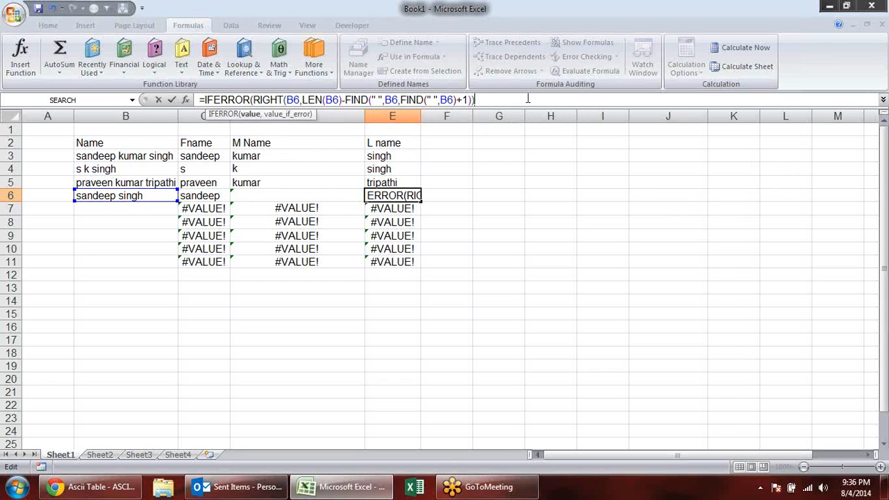
key("End")
type(",")
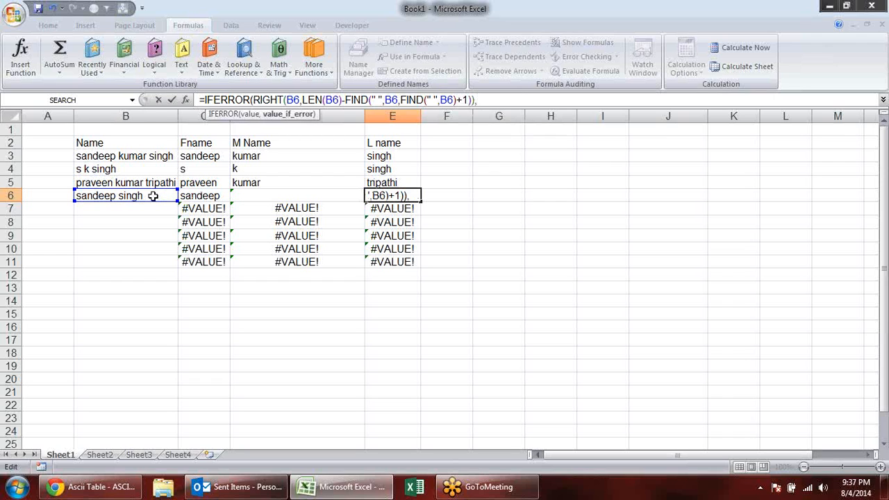
- Begin the error value in E6's IFERROR formula with RIGHT(B6,LEN(B6)-
type("righ")
key("Tab")
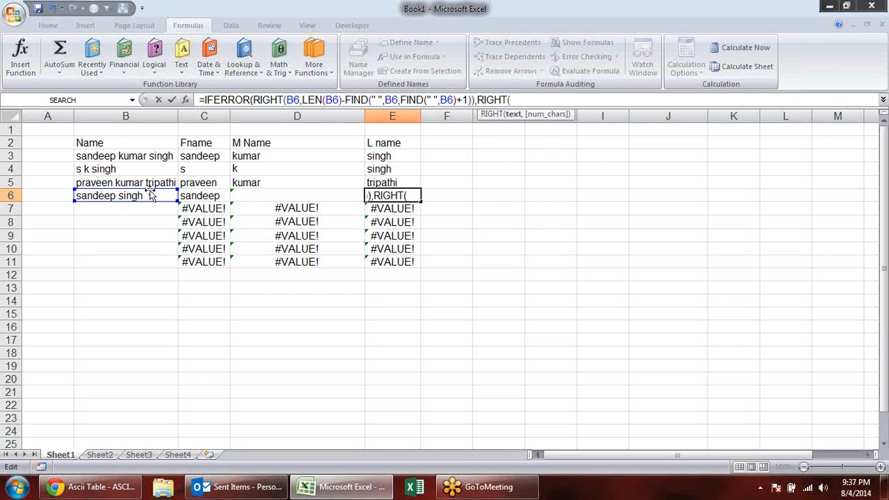
left_click(127, 195)
type(",")
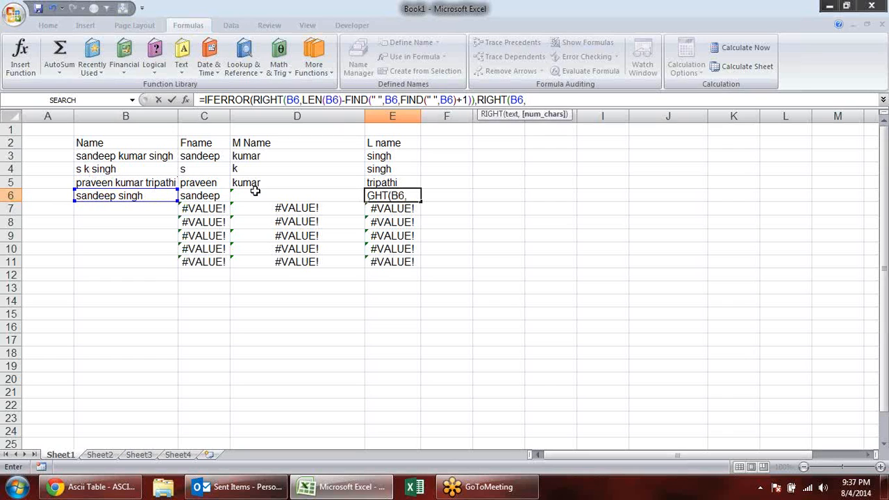
type("len")
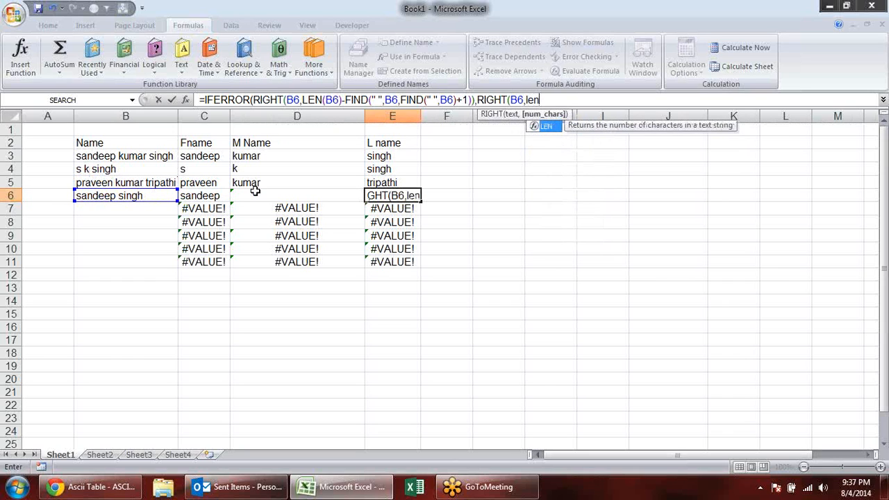
key("Tab")
left_click(132, 196)
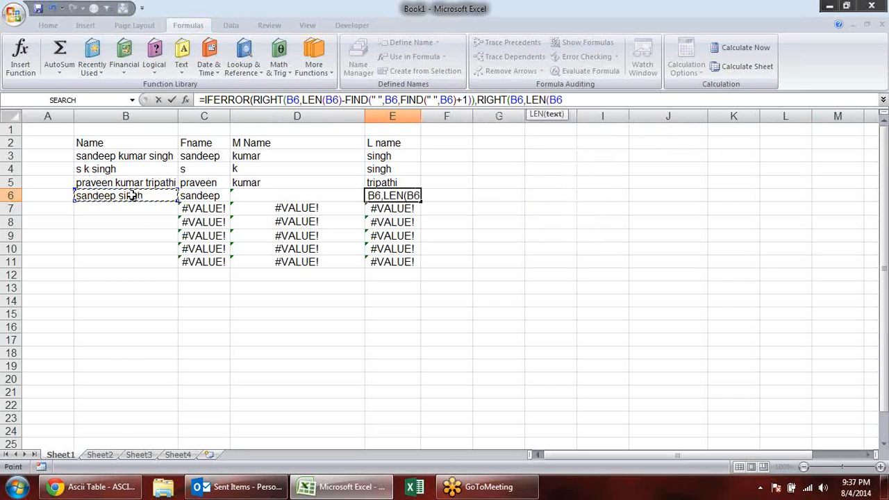
type(")-")
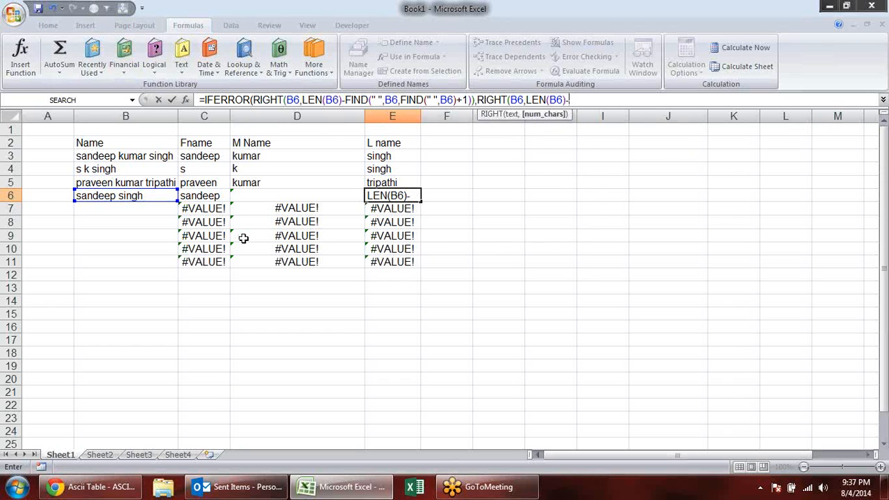
- Complete E6's fallback RIGHT expression by subtracting FIND(" ",B6), and enter the IFERROR formula
type("find")
key("Tab")
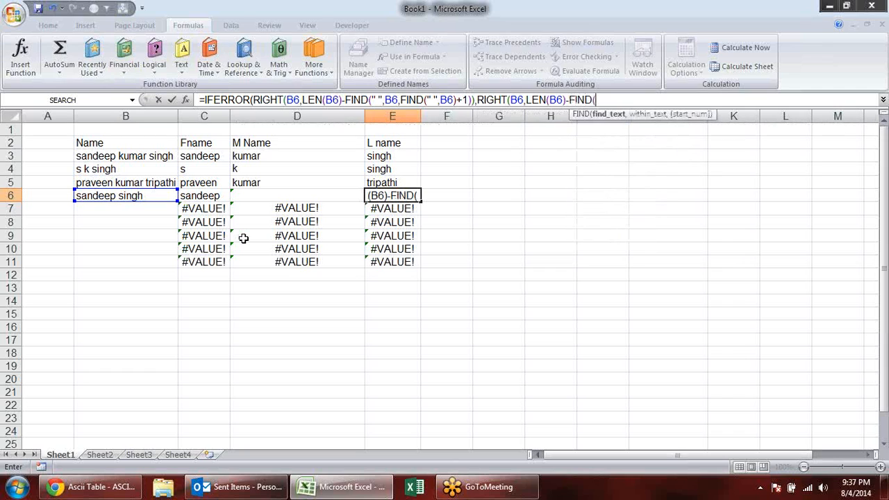
type("\" \"")
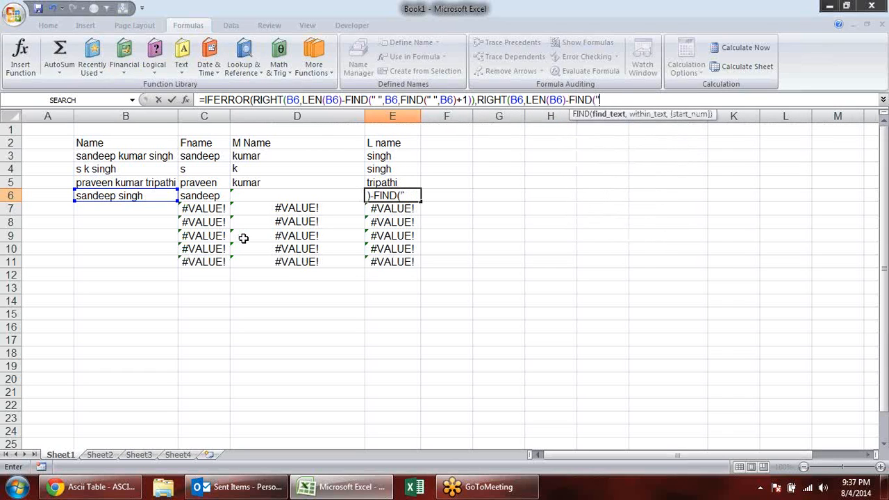
type(",")
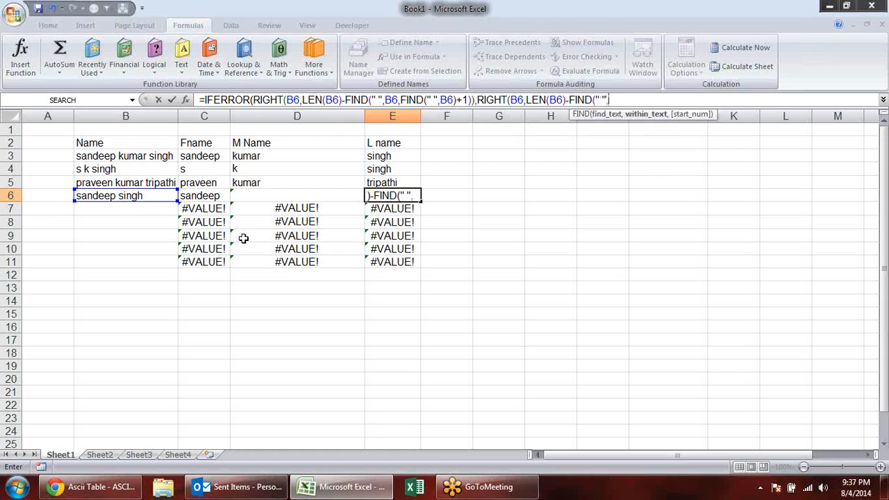
left_click(118, 199)
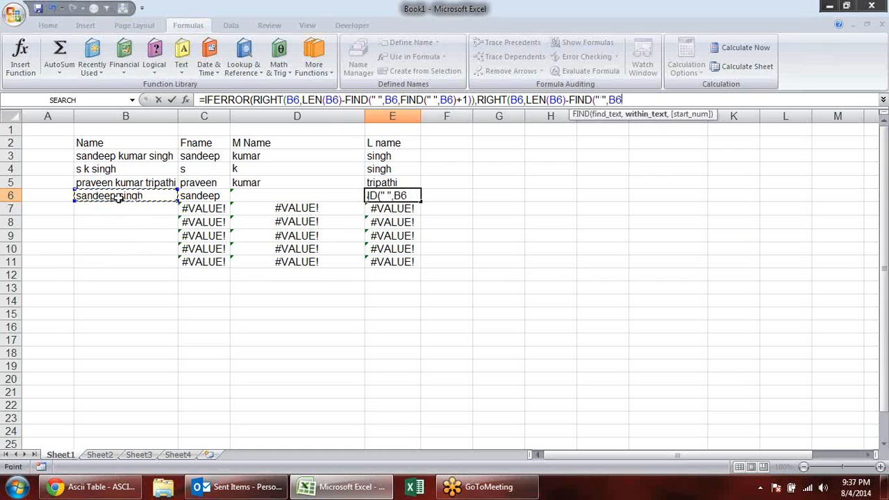
type(",")
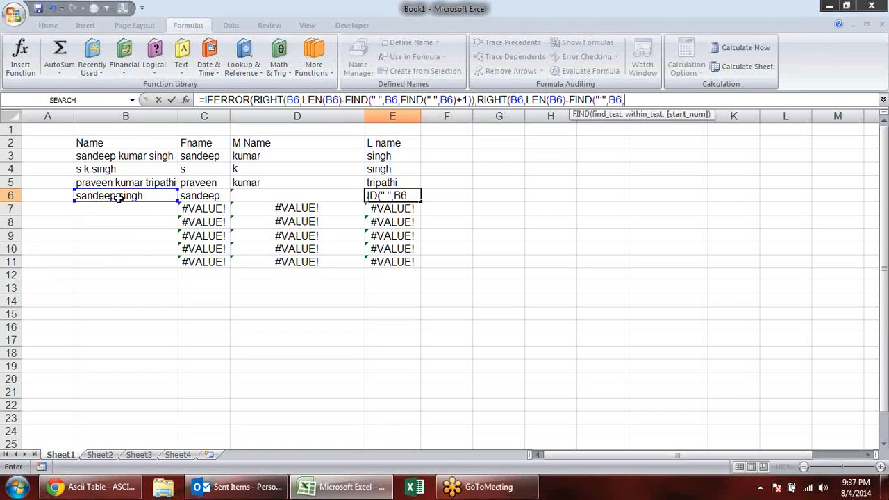
key("BackSpace")
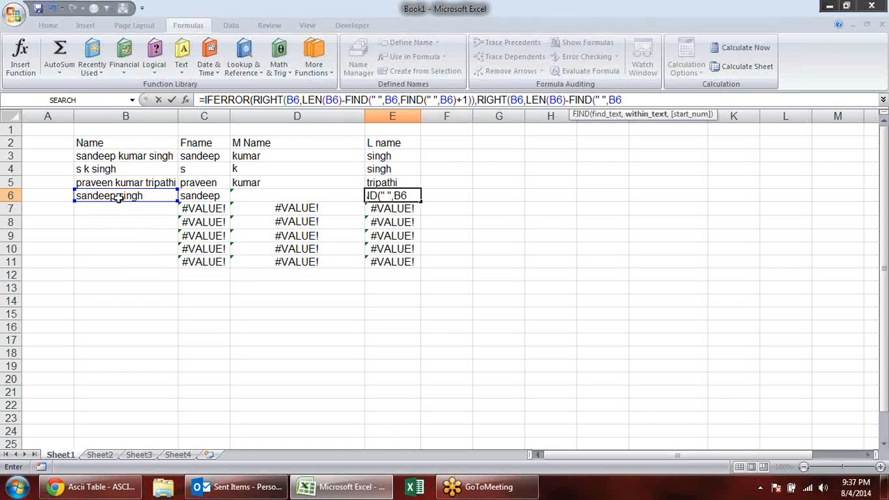
type(")")
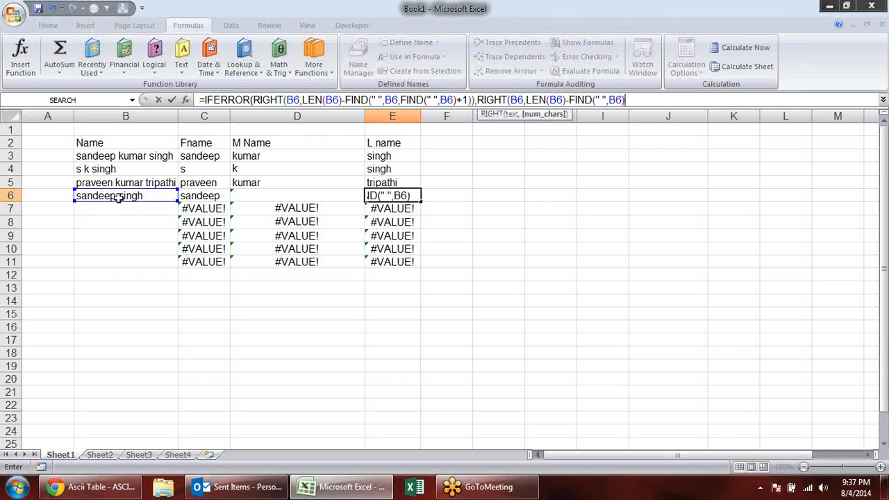
key("Return")
key("Return")
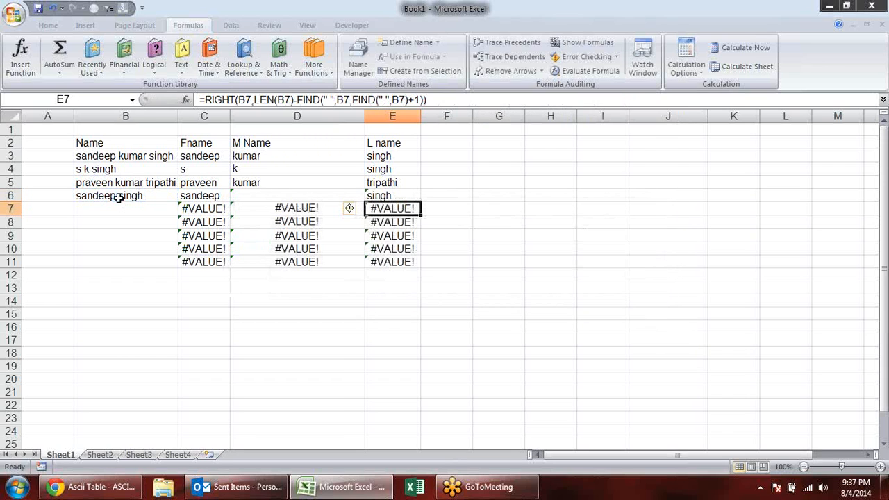
- Review the complete IFERROR formula in E6 without changing it
left_click(438, 212)
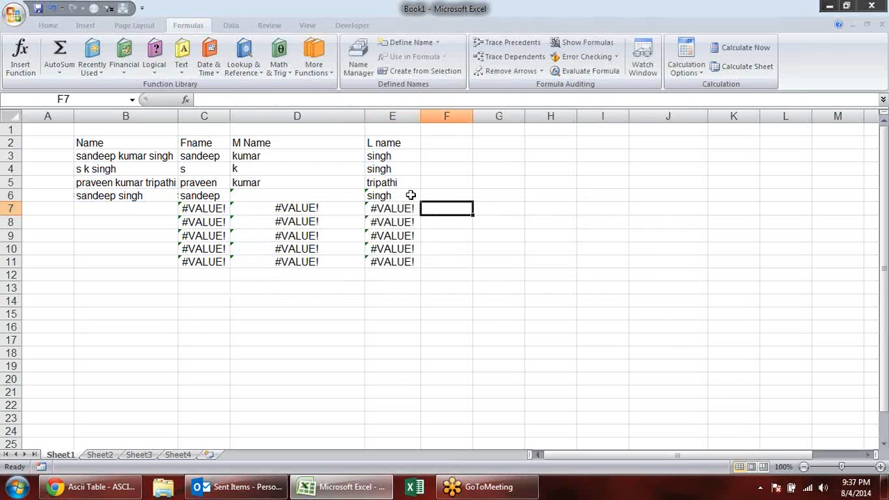
double_click(409, 194)
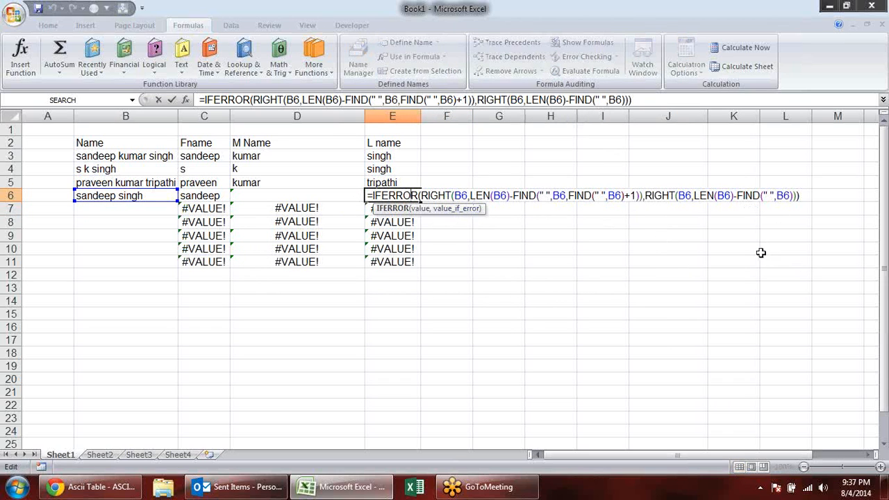
key("Escape")
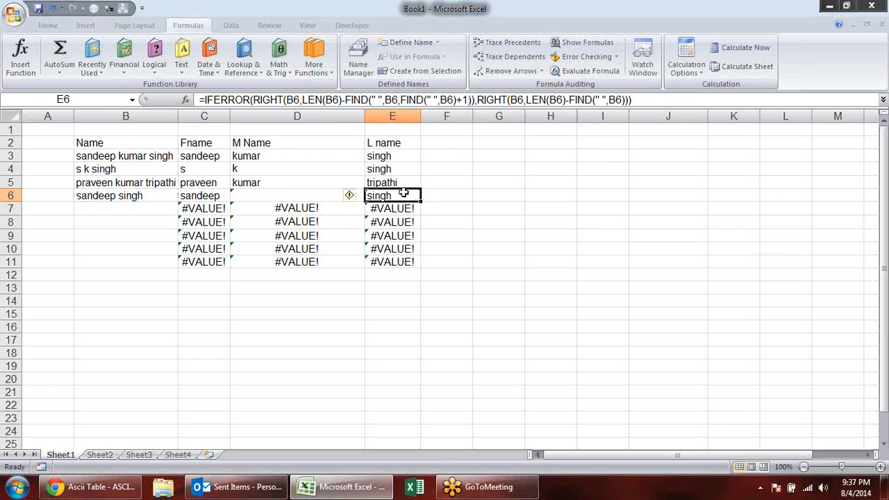
- Replace the name in B6 with a three-part name that uses initials for the first and middle names
left_click(105, 196)
type("sk")
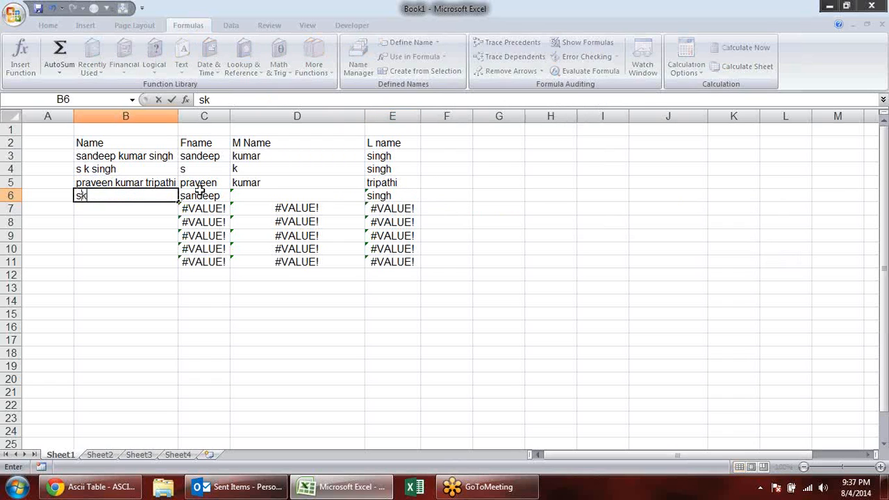
key("BackSpace")
type("k singh k singh")
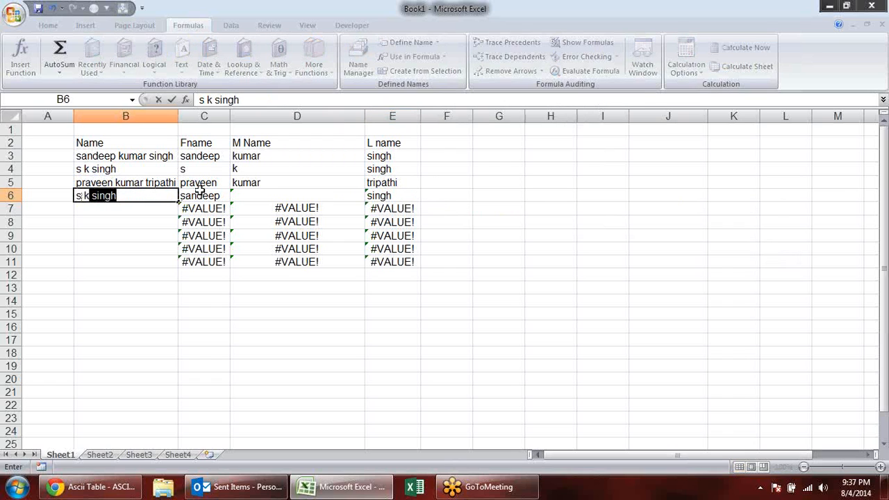
key("Return")
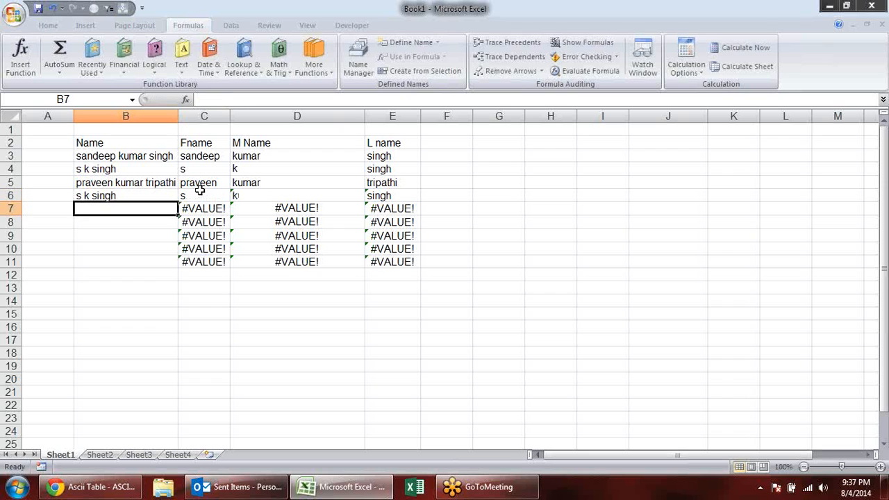
left_click(143, 193)
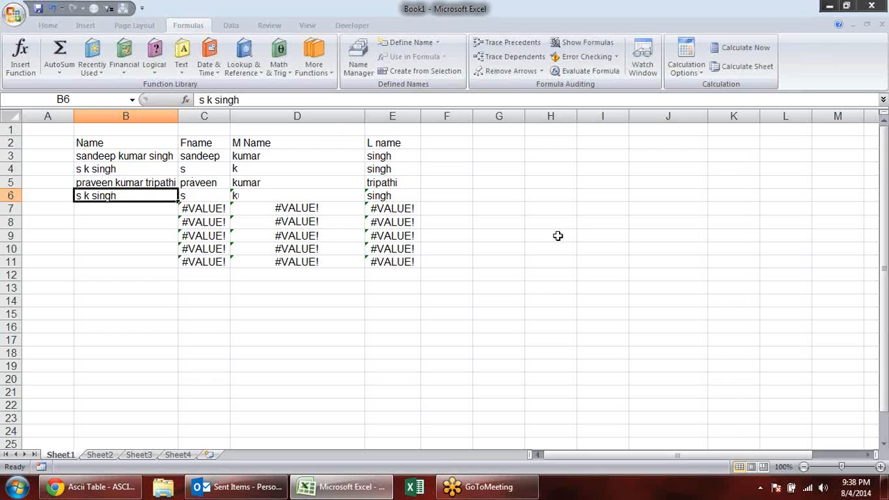
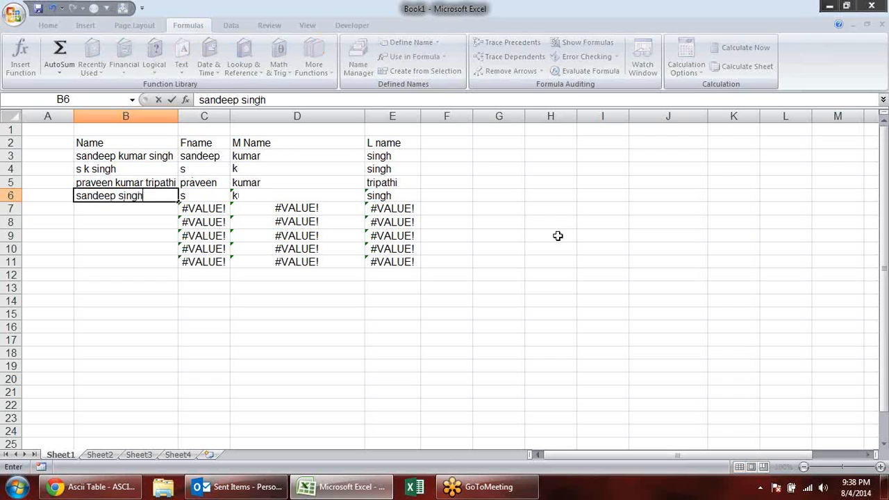
- Replace the name in B6 with a two-part name that has only a first and a last name
key("Return")
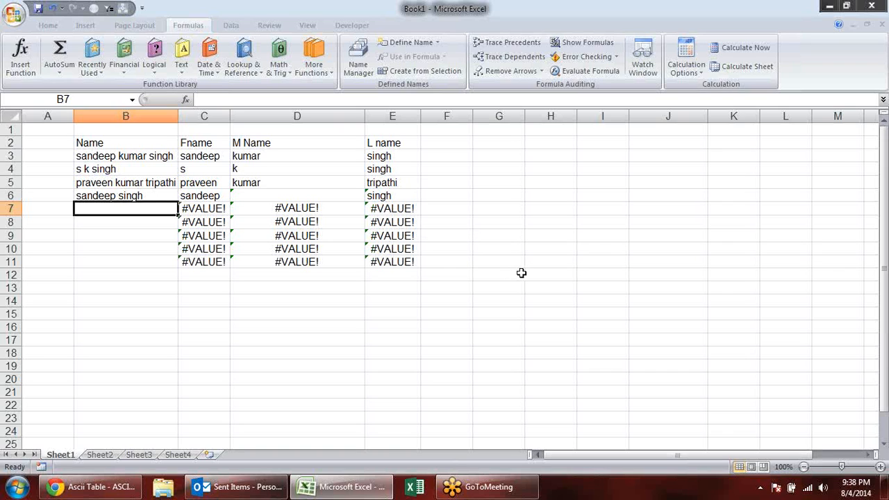
- Enter a single first name in B7, without the autocompleted middle and last name
type("praveen")
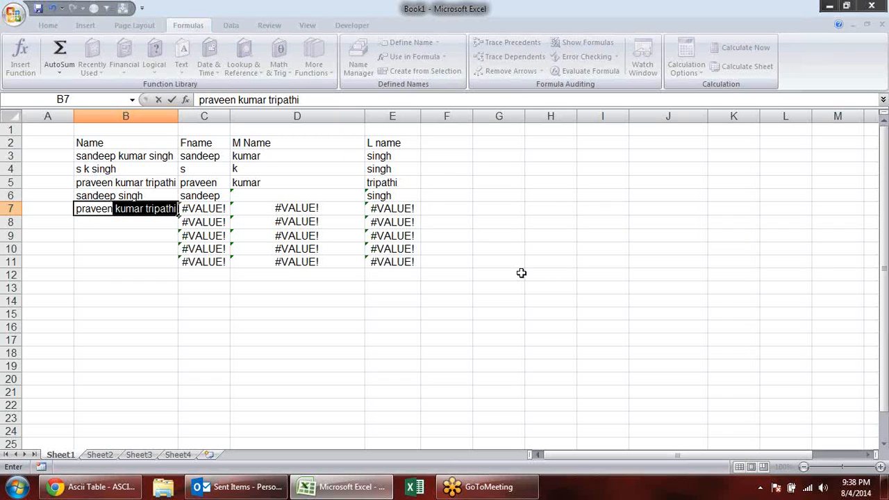
key("Delete")
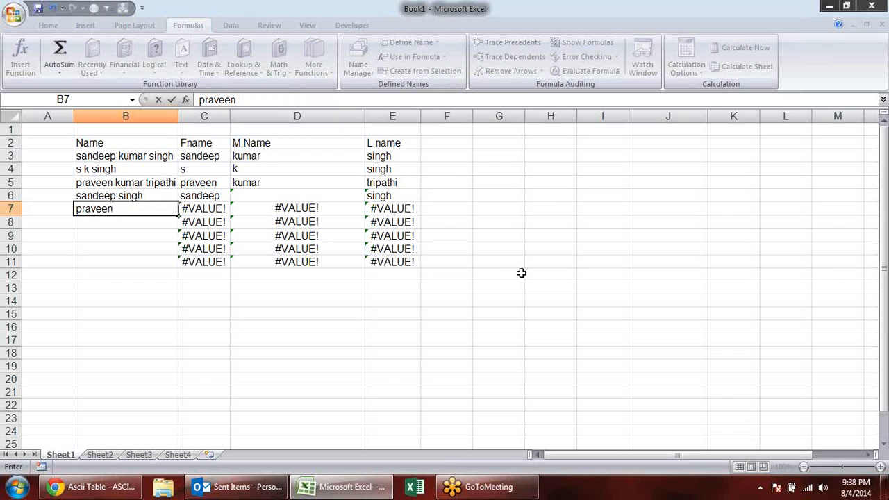
key("Return")
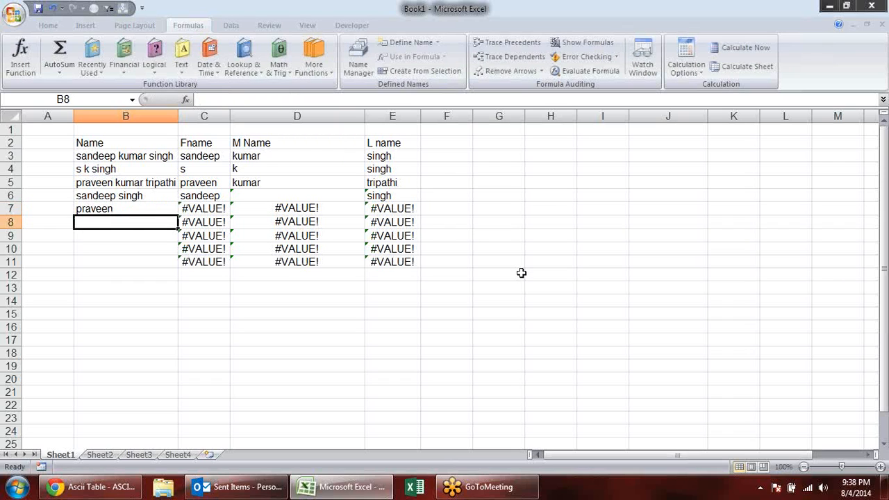
double_click(193, 211)
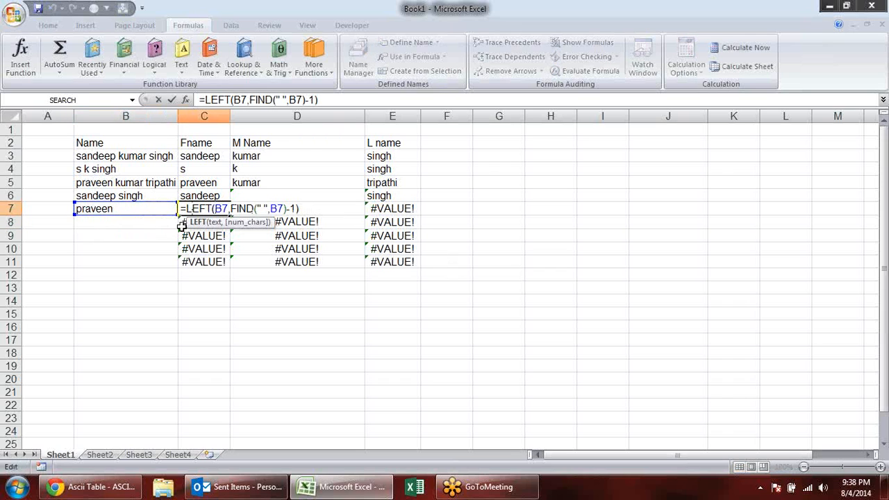
key("Escape")
double_click(197, 213)
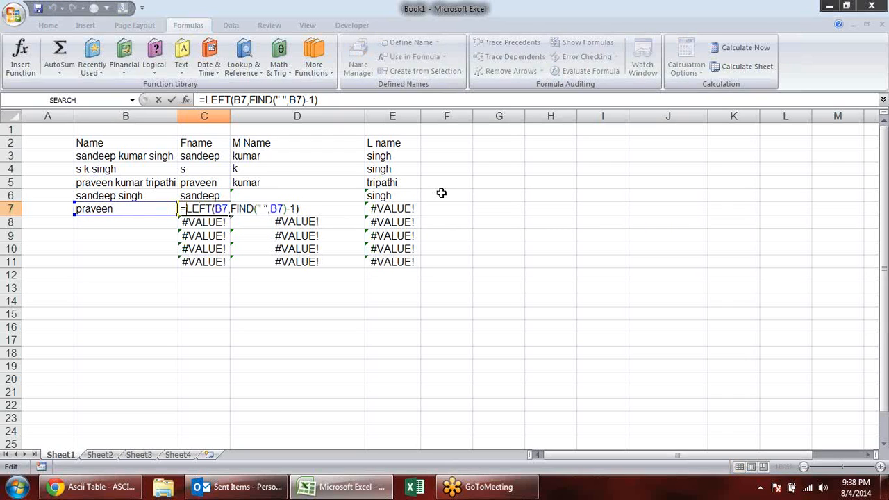
key("Escape")
- Copy the name-splitting formulas in C6:E6 up to row 3 and down through row 11
left_click_drag(221, 199, 419, 157)
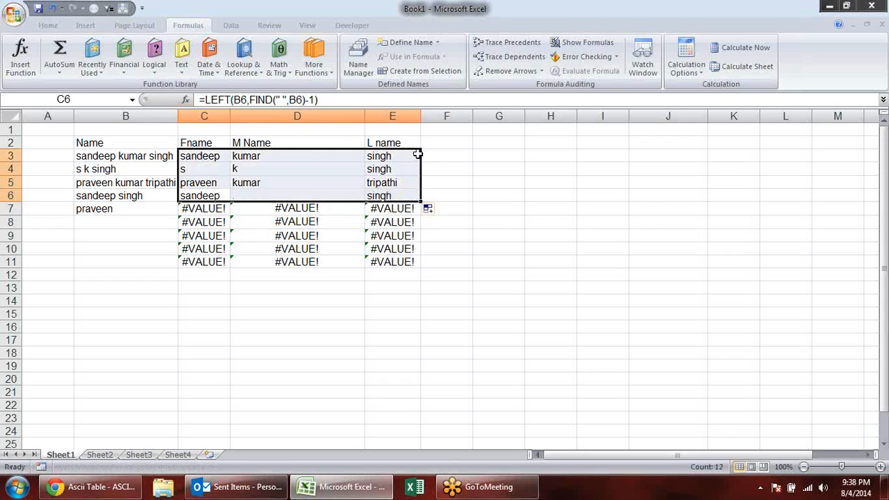
left_click_drag(420, 202, 422, 267)
left_click(520, 243)
left_click(312, 208)
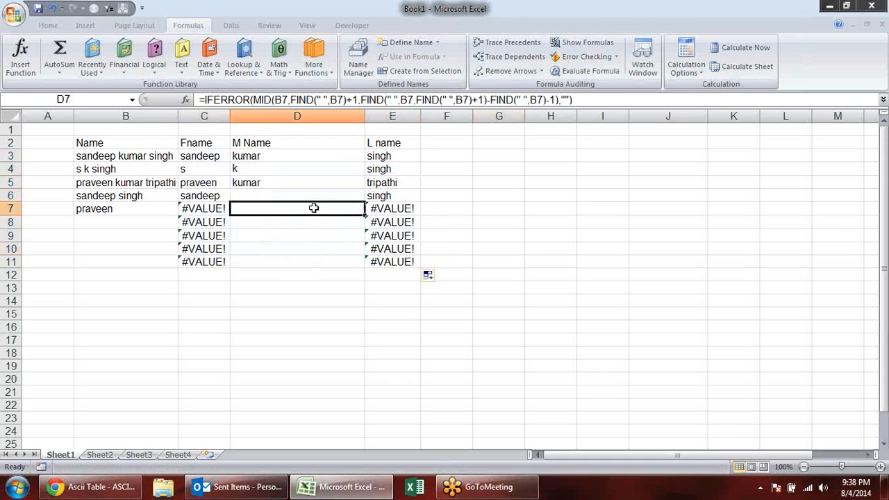
left_click(126, 210)
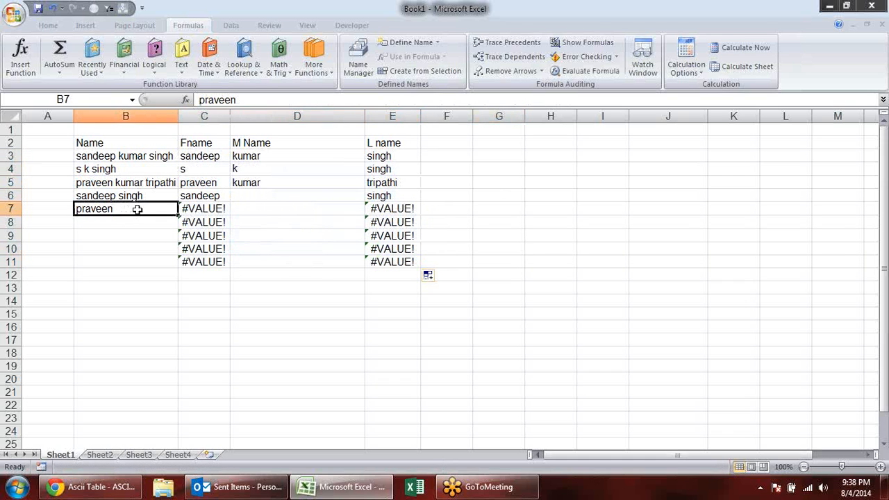
- Wrap C7's LEFT formula in IFERROR with B7 as the error value, and enter the formula
left_click(212, 208)
key("F2")
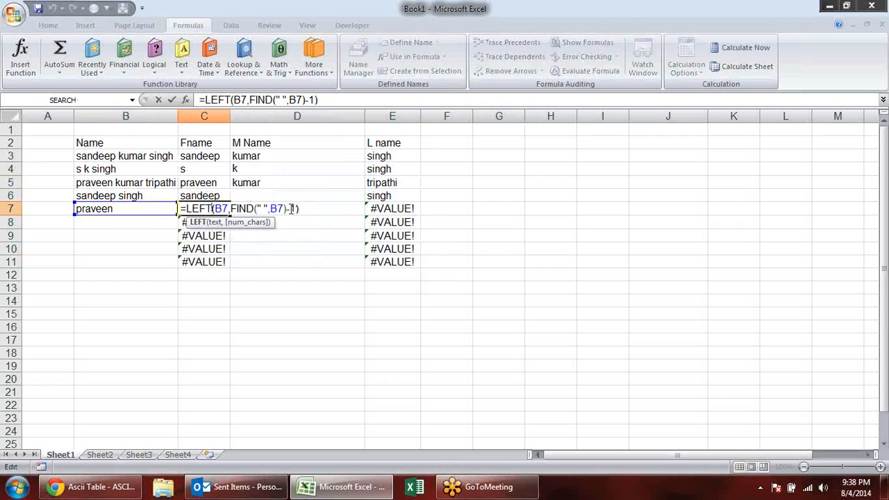
left_click(187, 209)
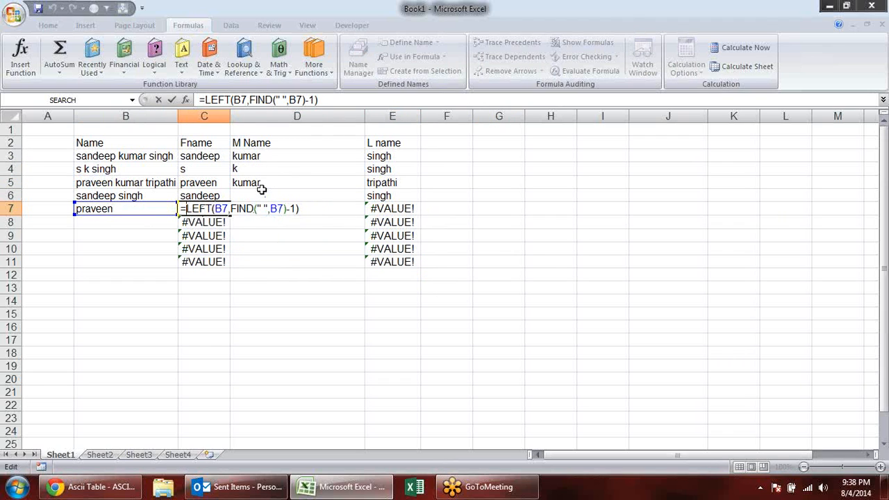
type("if")
key("Down")
key("Tab")
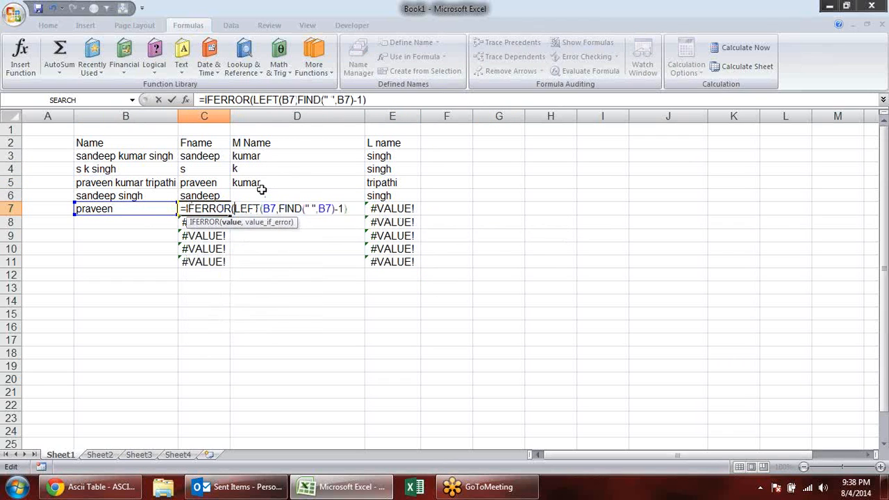
left_click(353, 210)
type(",")
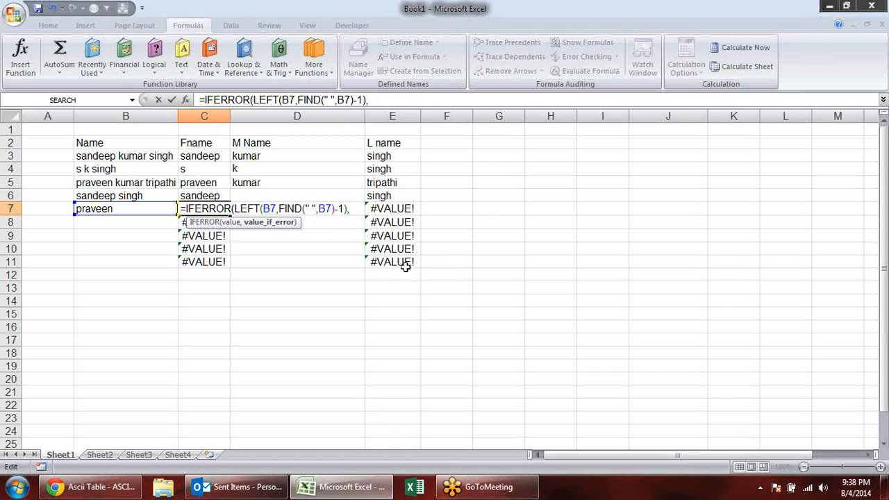
left_click(98, 209)
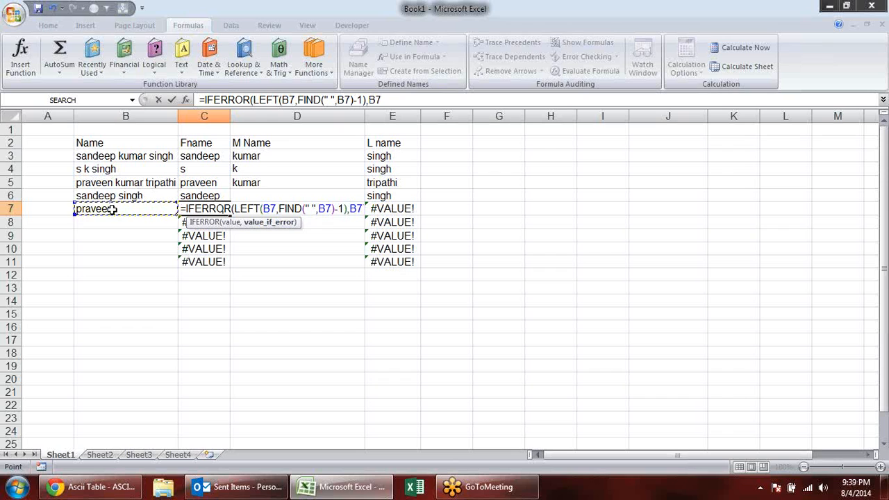
key("Return")
key("Return")
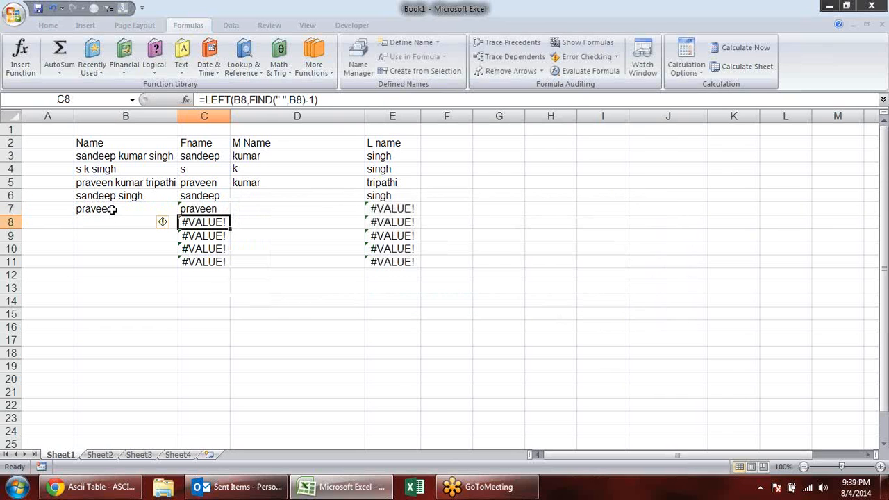
- Wrap E7's existing IFERROR formula in a second IFERROR that returns "" on an error
left_click(410, 209)
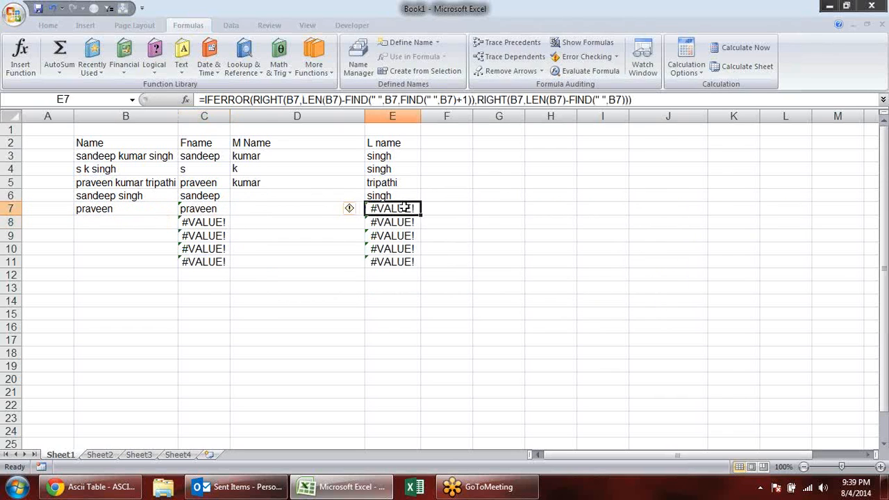
double_click(408, 208)
left_click(374, 208)
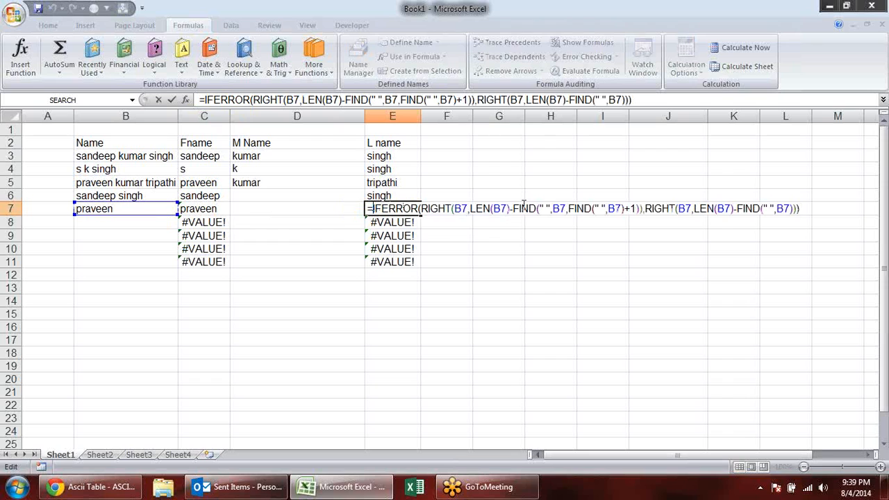
type("if")
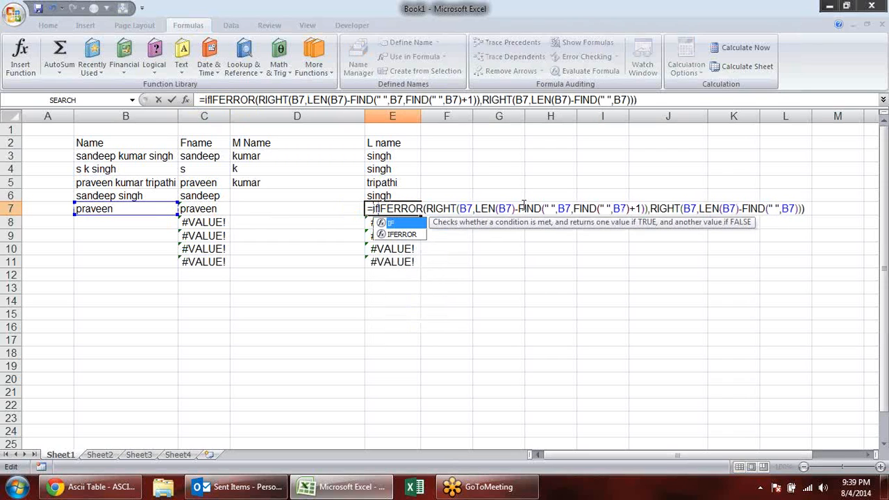
key("Down")
key("Tab")
left_click(856, 209)
type(",\"\"")
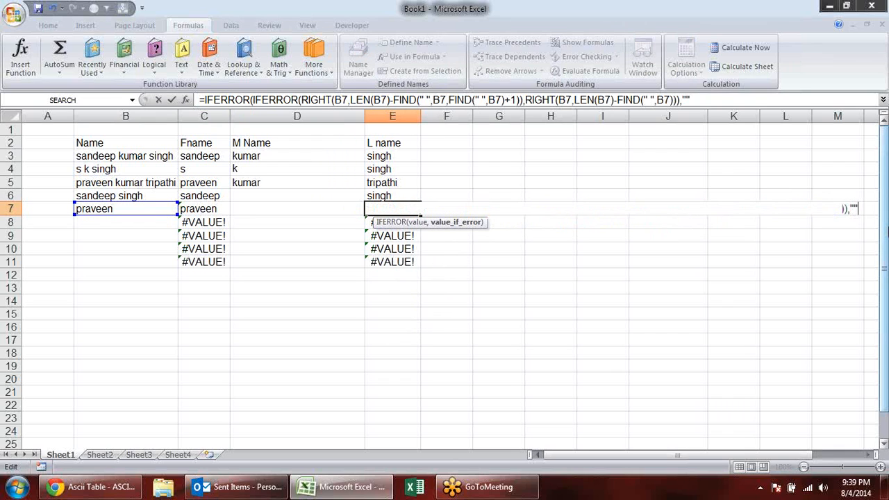
type(")")
key("Return")
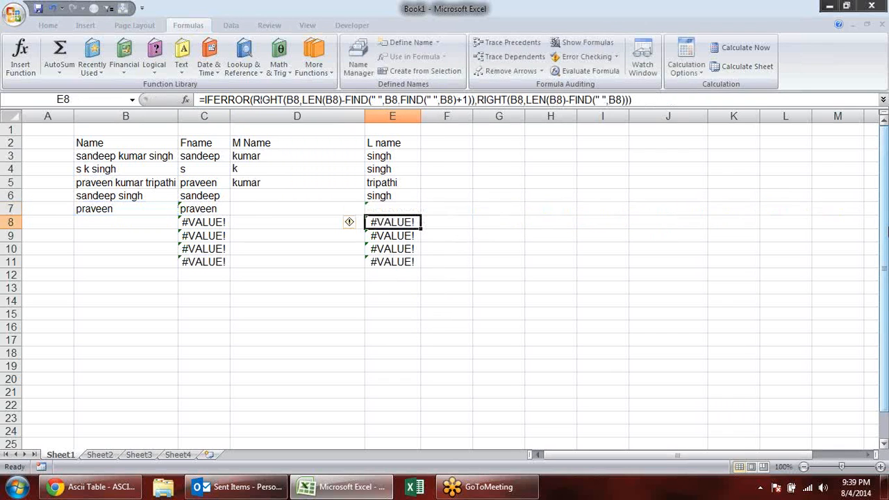
- Fill the row 7 formulas in C7:E7 down through row 11
key("Up")
left_click_drag(421, 215, 423, 263)
left_click_drag(193, 209, 306, 211)
left_click_drag(363, 211, 373, 266)
left_click(540, 247)
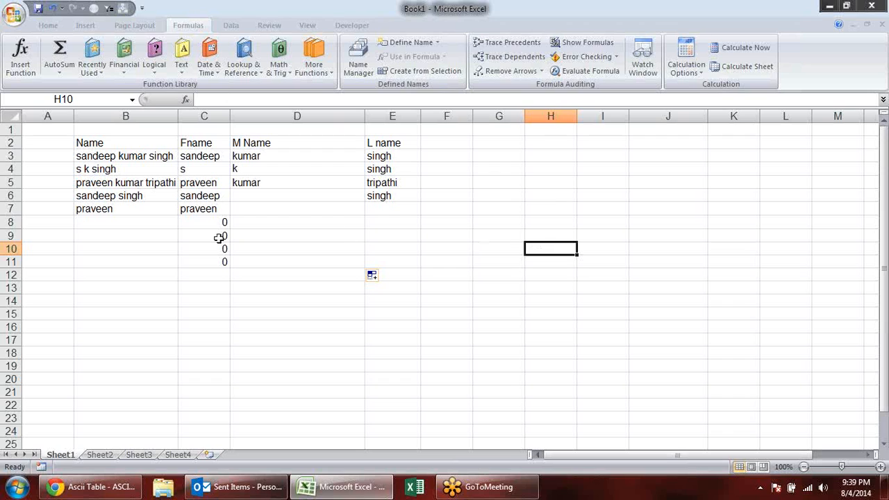
left_click(132, 224)
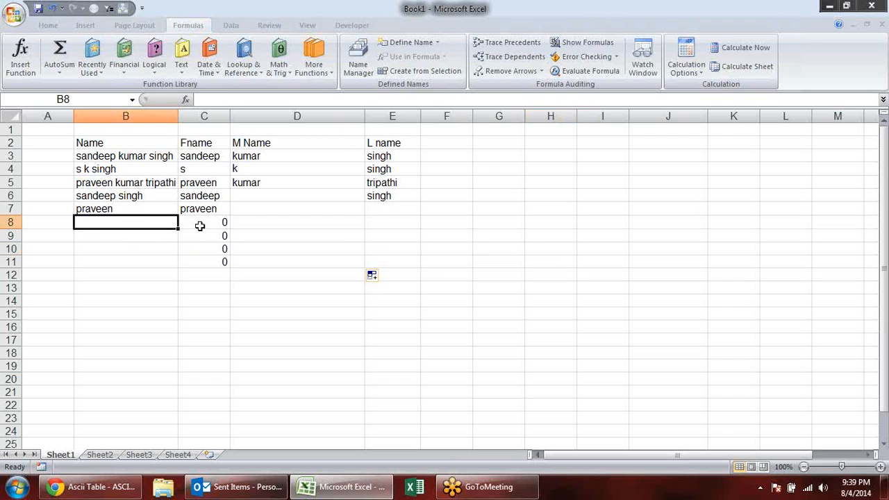
double_click(199, 224)
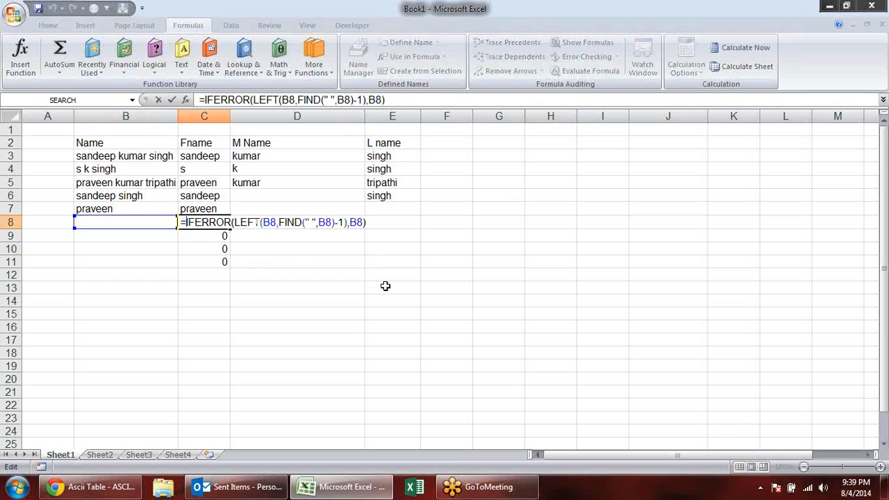
type("if")
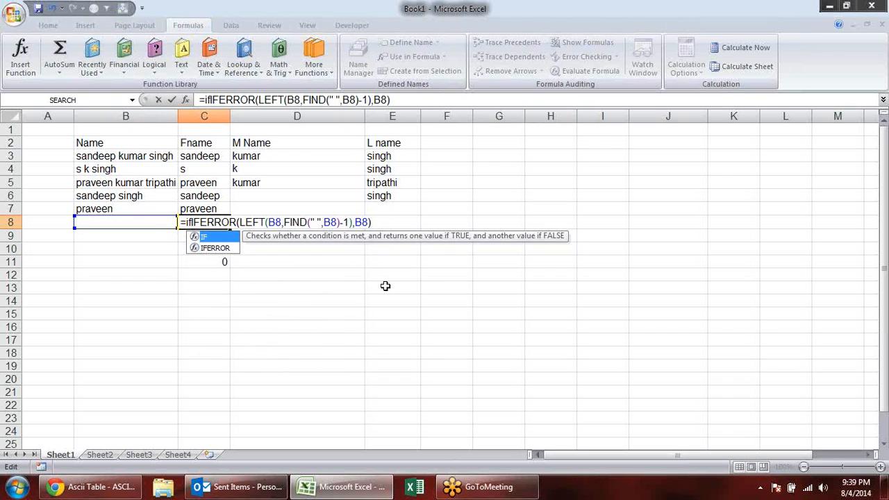
type("e")
key("Tab")
left_click(432, 224)
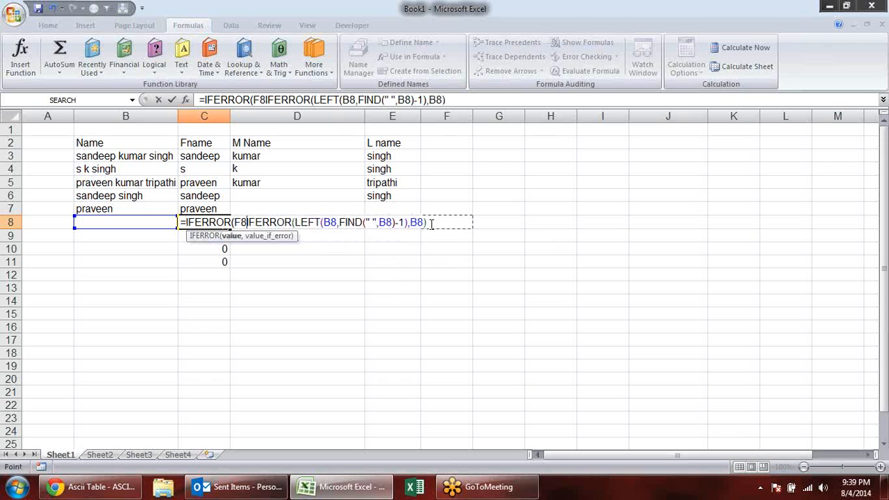
key("Escape")
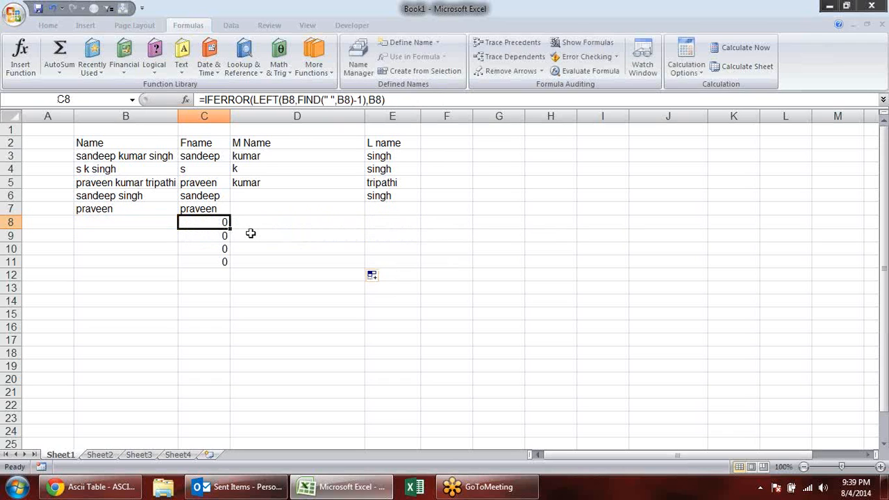
key("F2")
key("Escape")
- Begin wrapping C7's existing formula in an outer IFERROR, adding the comma before its error value
double_click(185, 209)
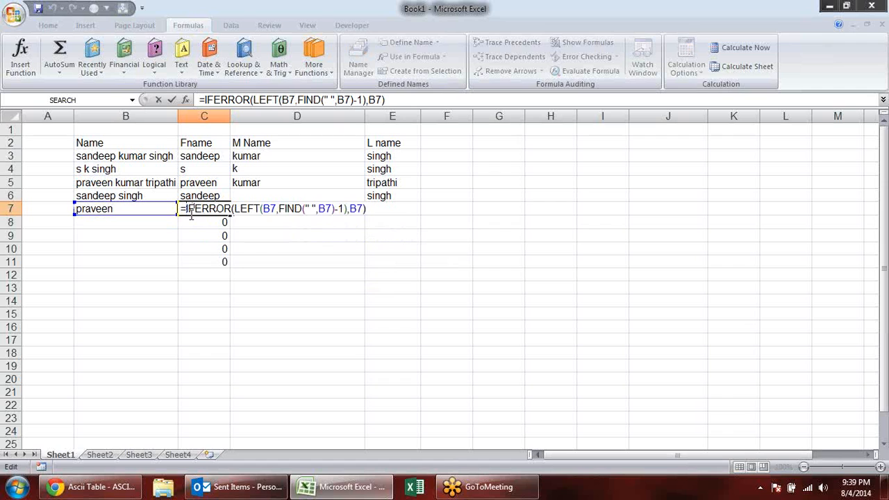
type("if")
key("Down")
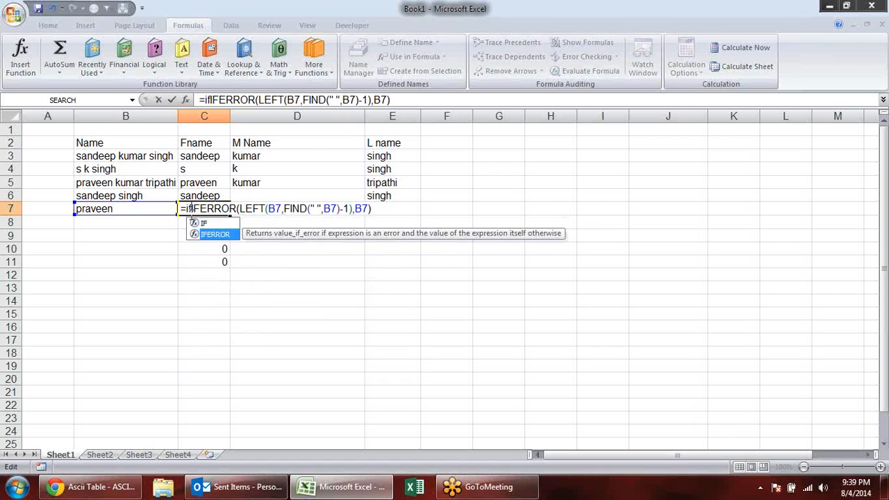
key("Tab")
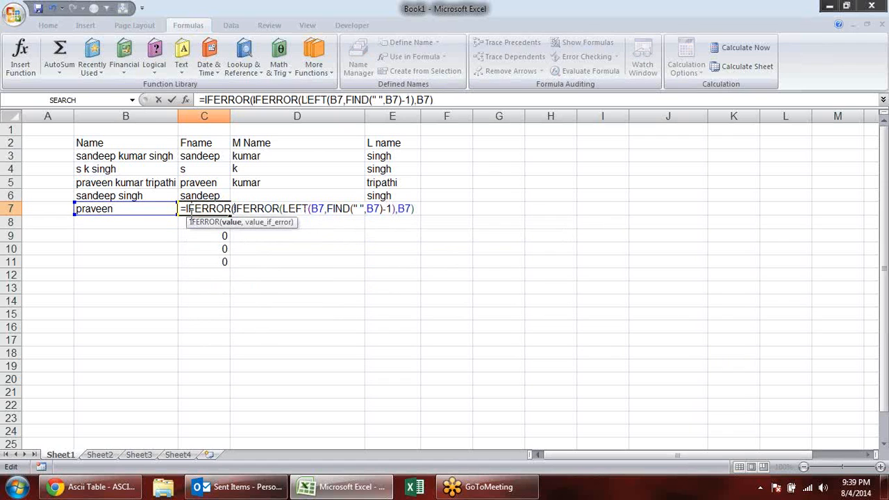
left_click(232, 222)
left_click(419, 208)
type(",")
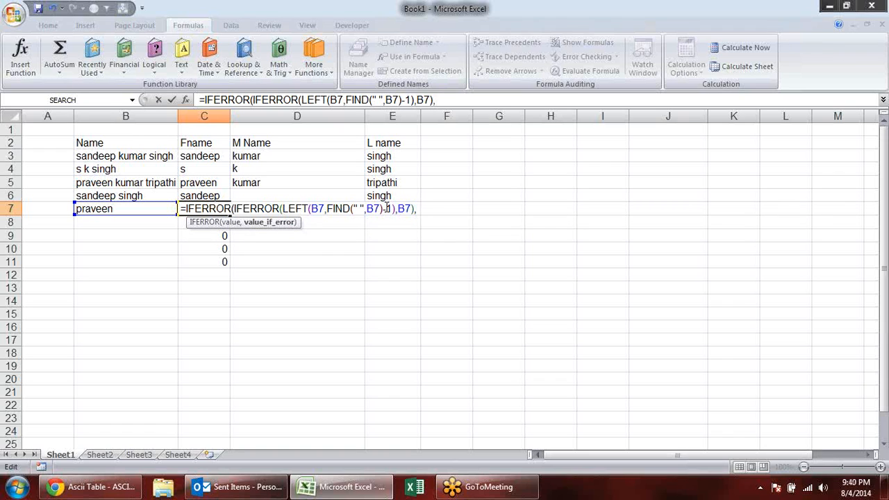
key("Return")
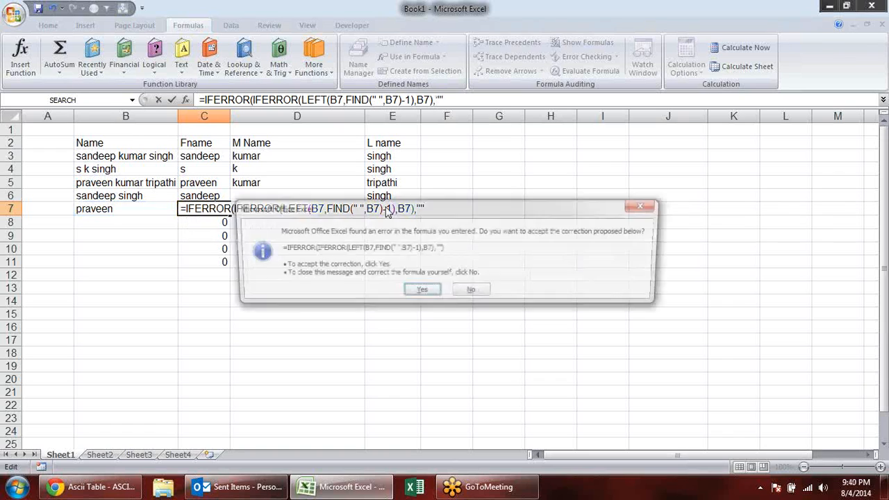
key("Escape")
key("Escape")
key("Escape")
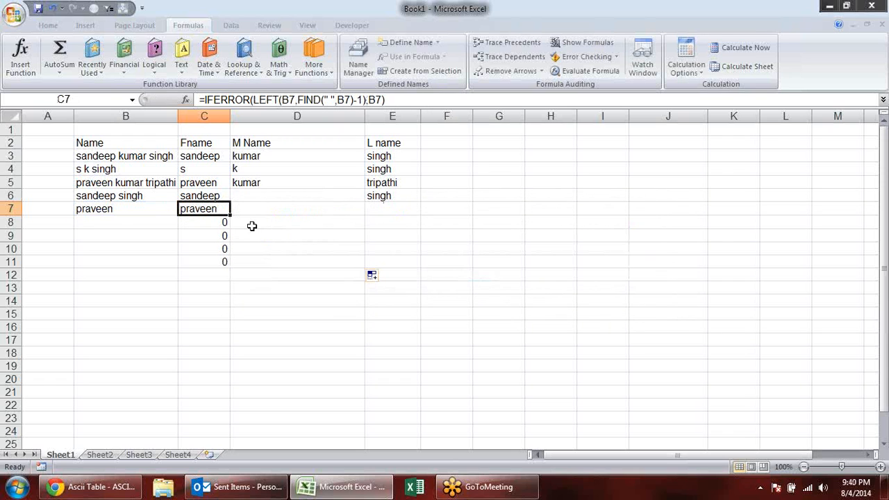
- Wrap C7's existing IFERROR formula in an IF function, testing whether its result equals 0
left_click(220, 223)
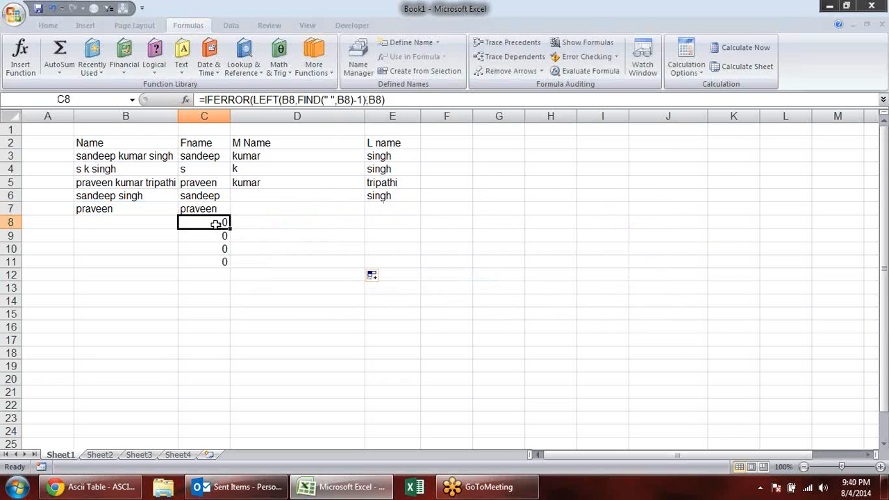
left_click(213, 233)
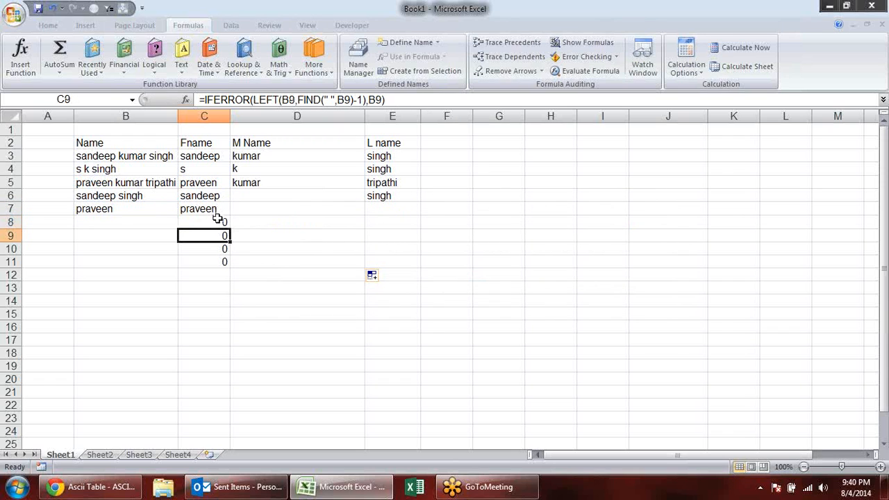
double_click(208, 211)
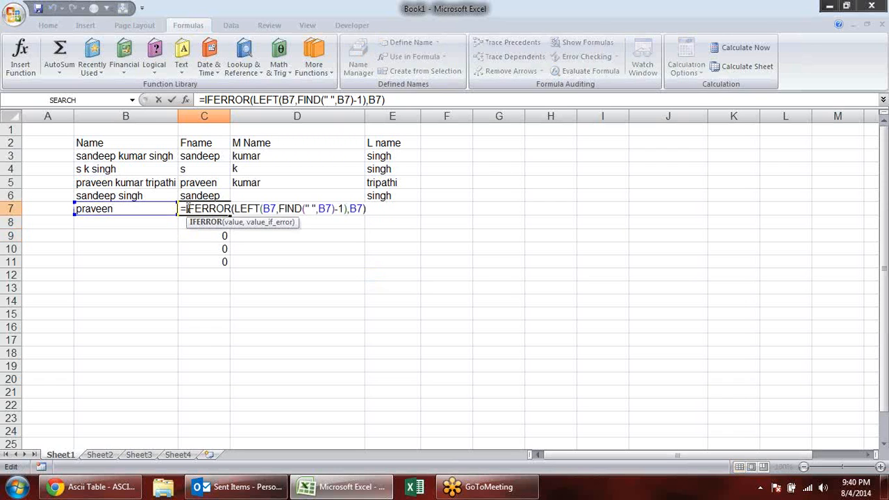
type("if")
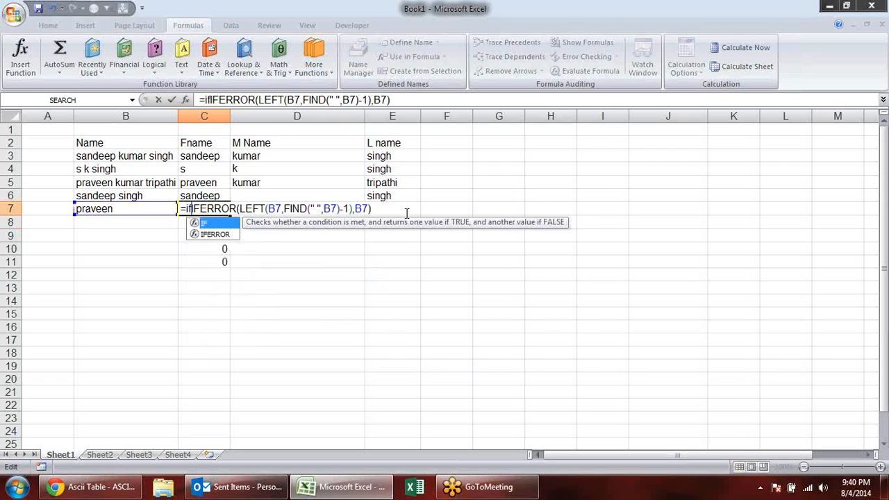
type("(")
left_click_drag(378, 209, 198, 208)
key("ctrl+c")
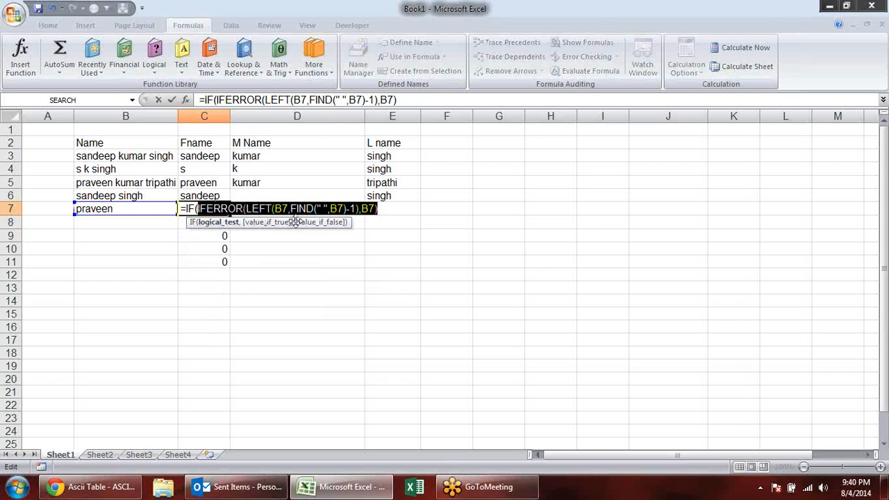
left_click(392, 209)
type("=0")
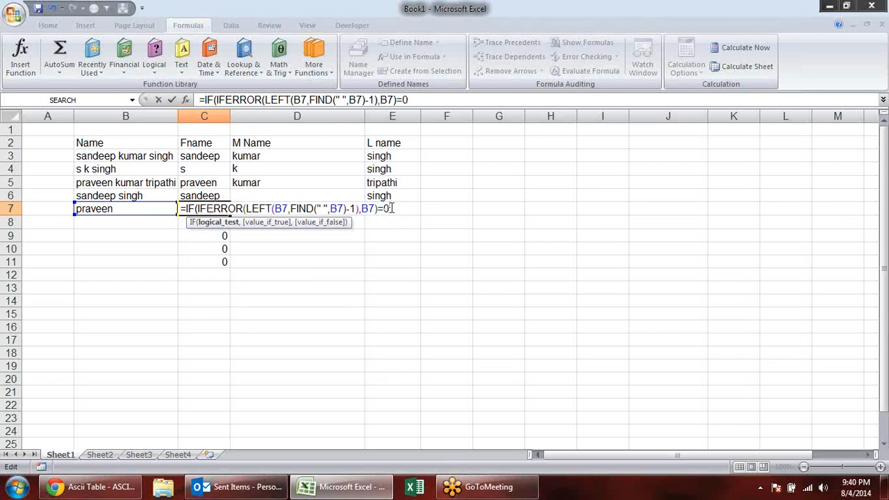
type(",\"\"")
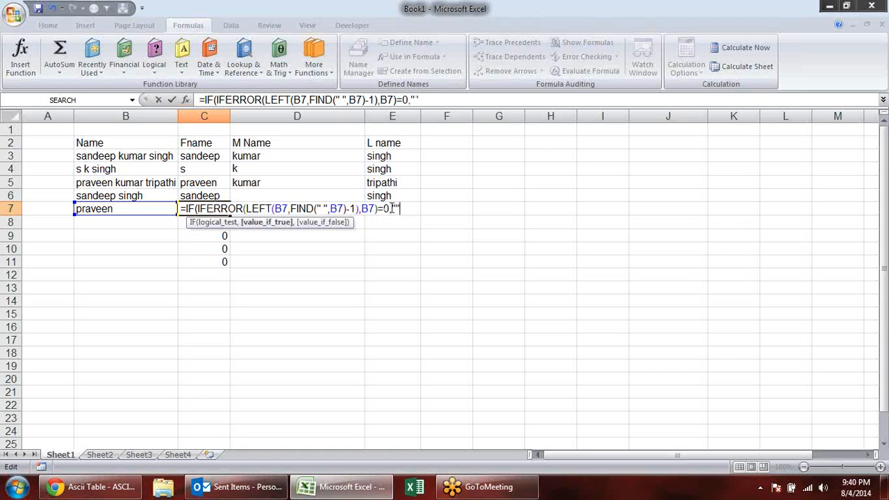
type(",")
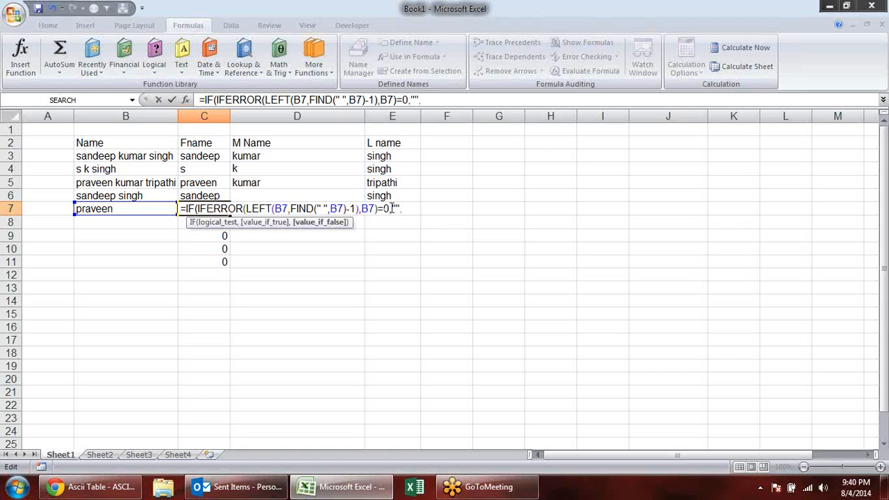
- Complete C7's IF so it returns "" when true and the original IFERROR formula when false, and enter it
key("ctrl+v")
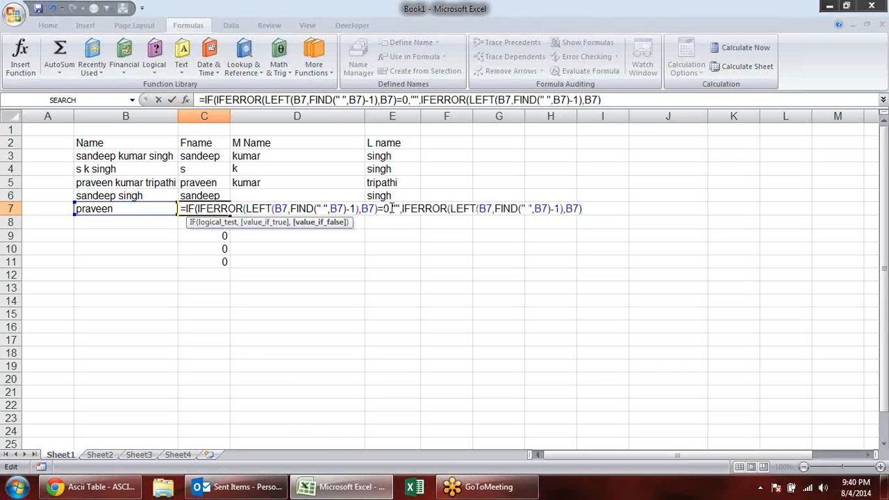
type(")")
key("Return")
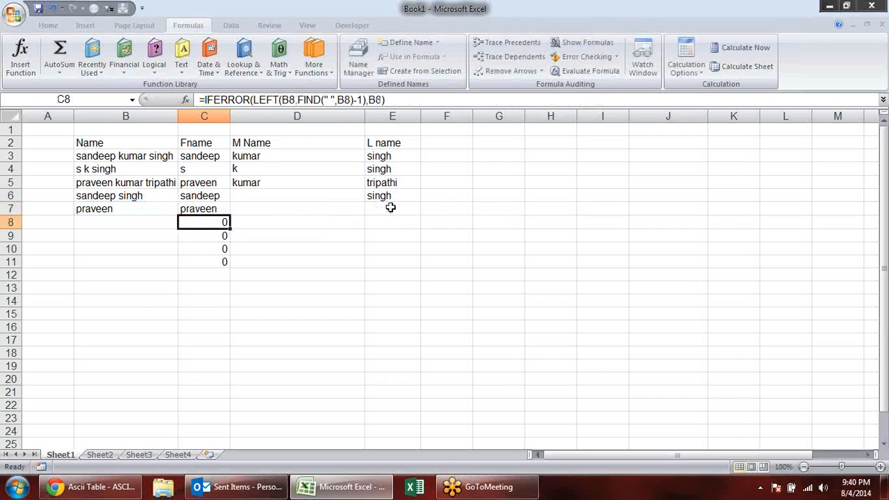
- Fill C7's formula down through C13 and up through C3
left_click(229, 209)
left_click_drag(231, 214, 239, 288)
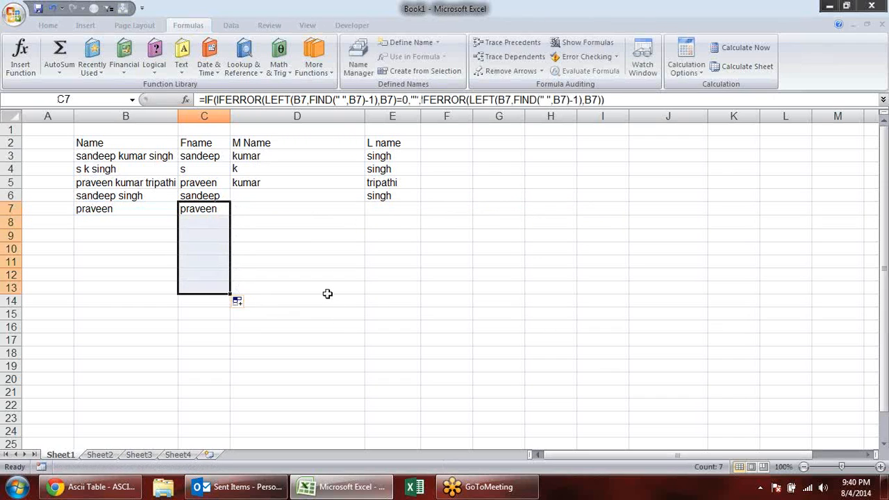
left_click(229, 210)
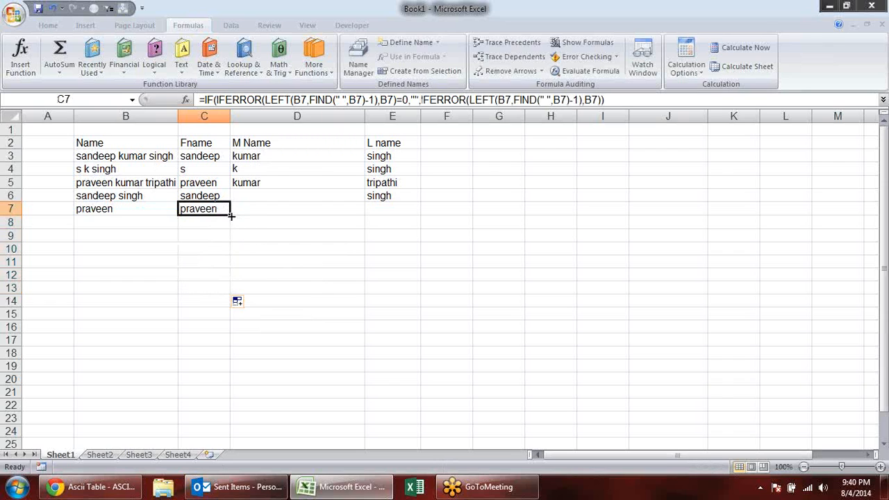
left_click_drag(232, 213, 234, 155)
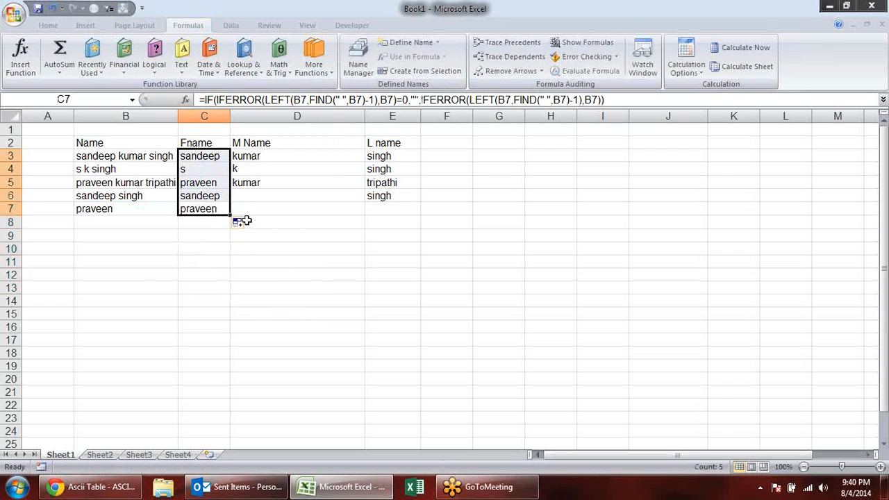
left_click(279, 204)
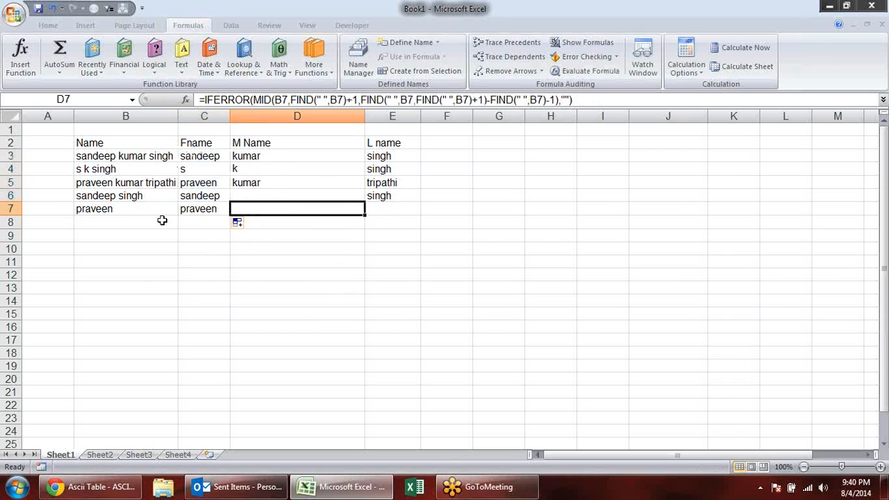
- Enter a three-part full name in B8 and a single-word name in B9
left_click(101, 219)
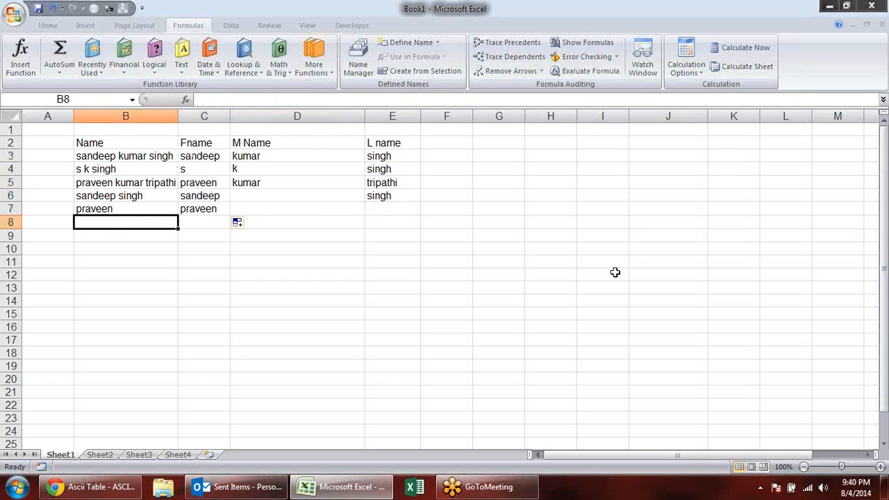
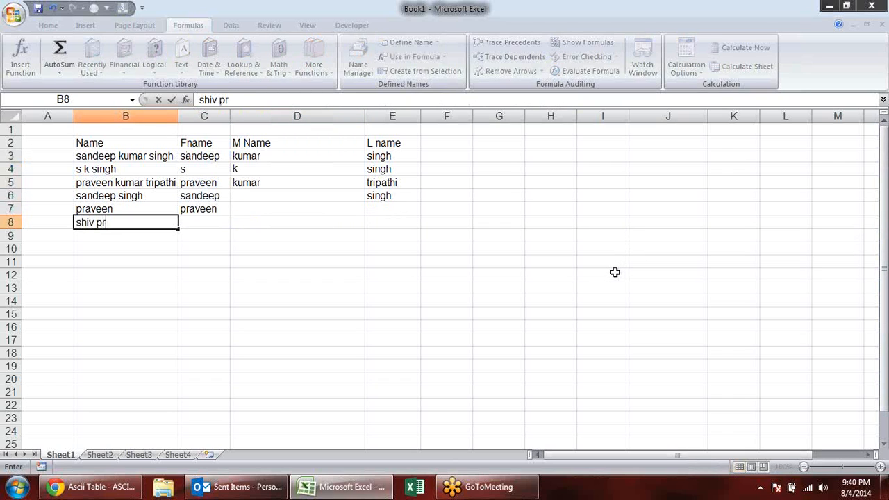
key("Return")
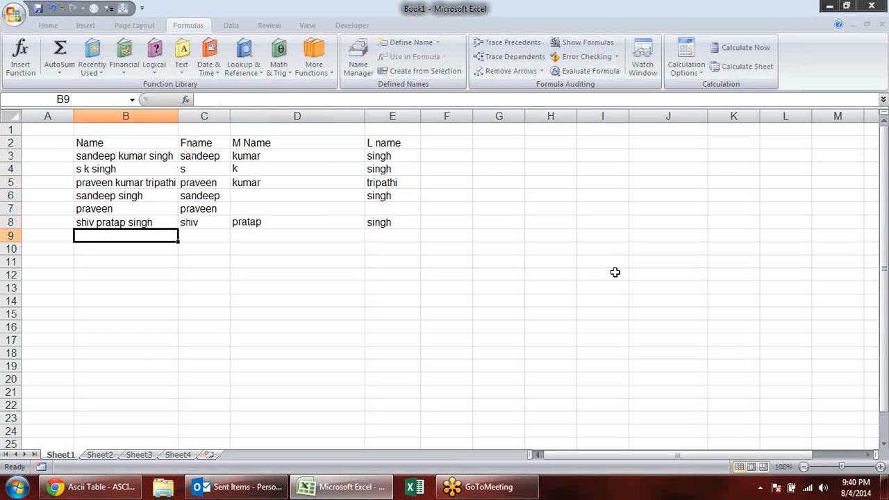
type("sh")
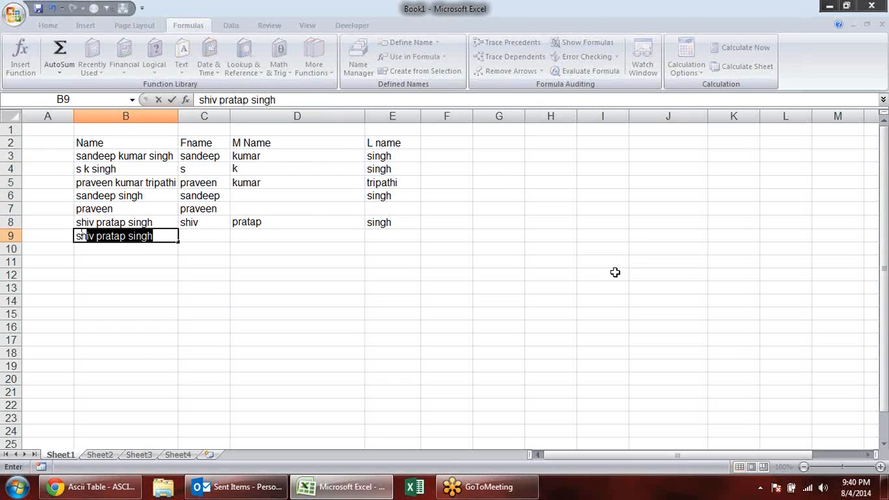
type("ivji")
key("Return")
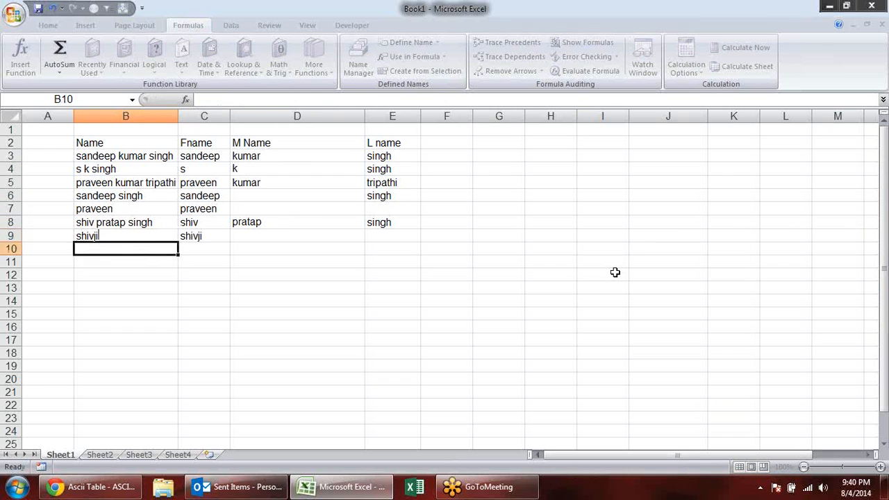
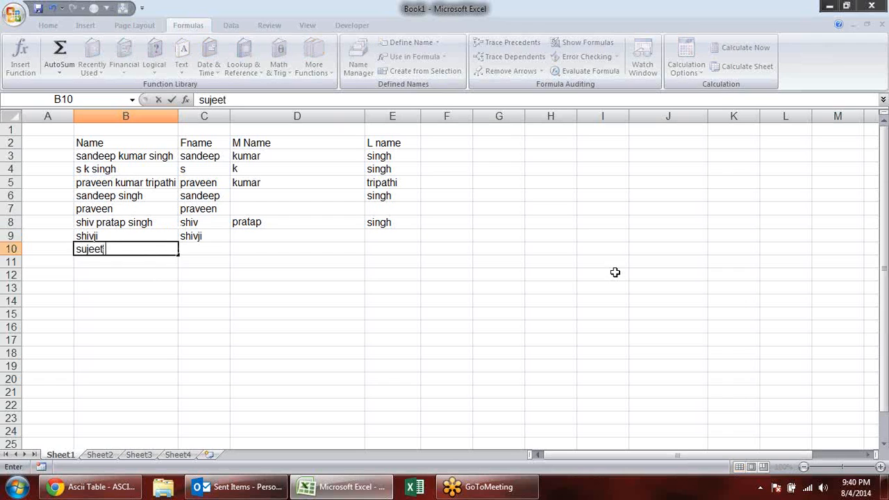
- Enter a two-part name in B10 and a three-part name in B11
key("Return")
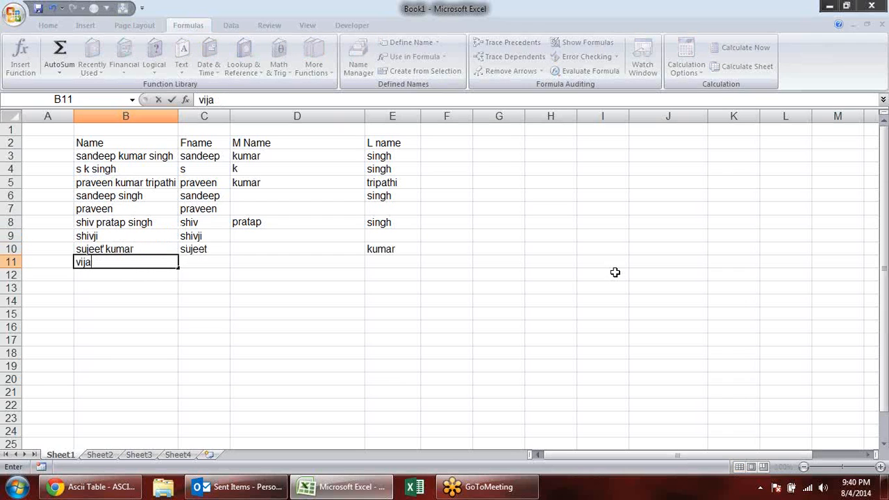
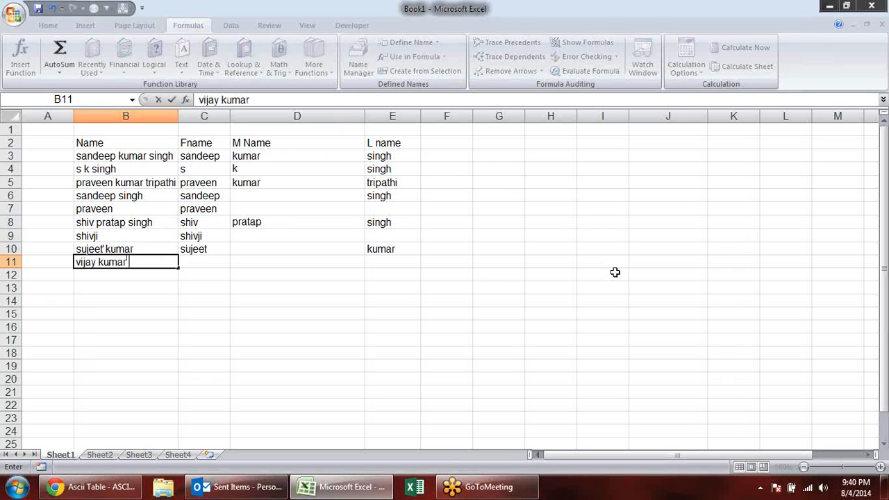
key("Return")
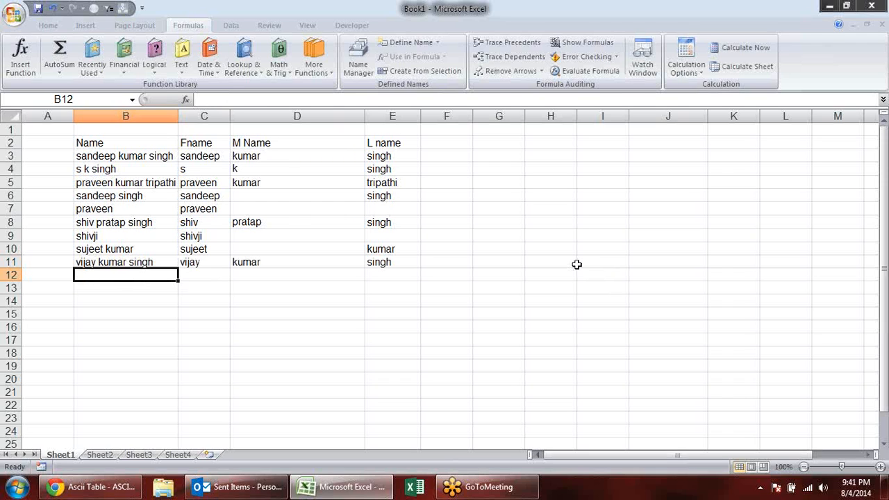
- Examine the split results and formulas in the first, middle and last name columns across rows 3 to 10
left_click(403, 253)
left_click(292, 252)
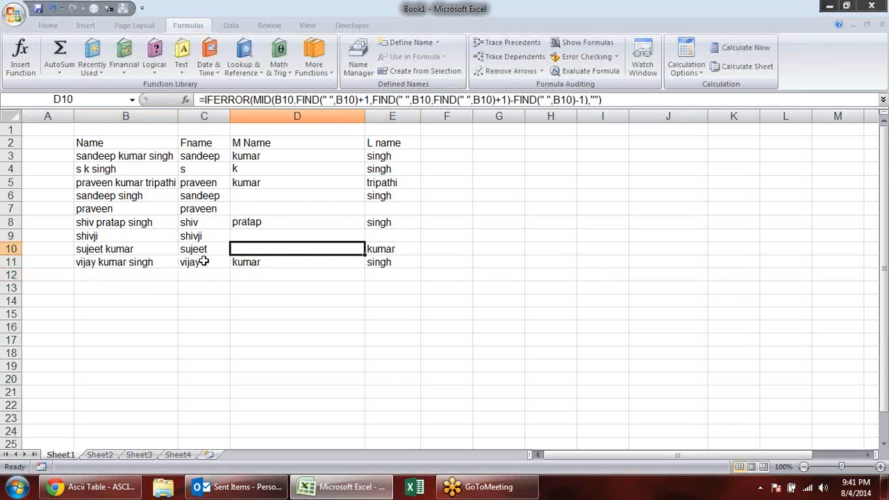
left_click(197, 225)
left_click(200, 184)
left_click(206, 157)
left_click(270, 155)
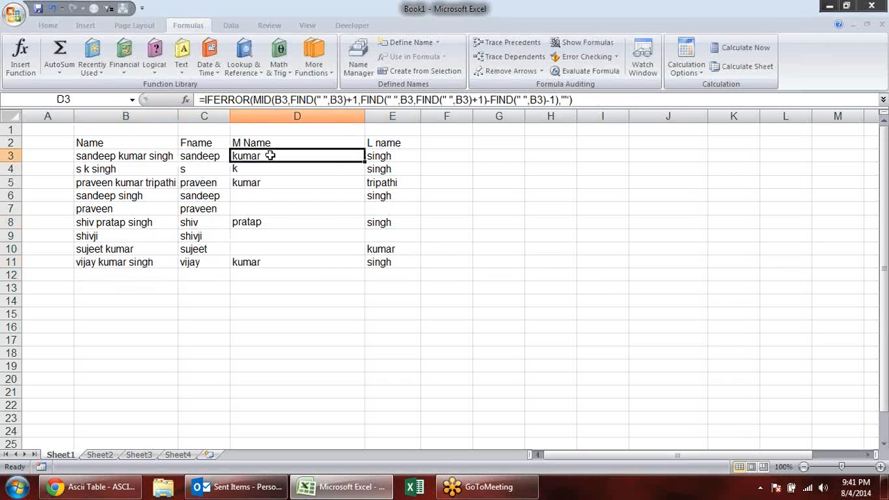
left_click(285, 210)
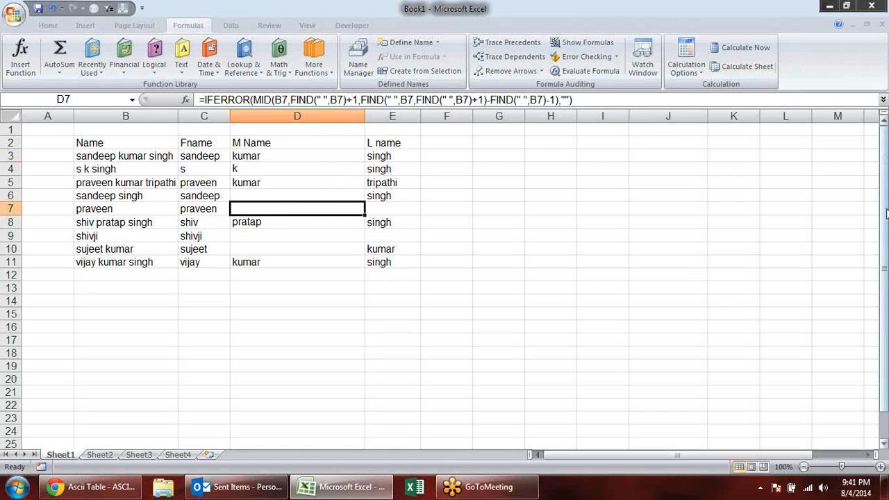
left_click(878, 186)
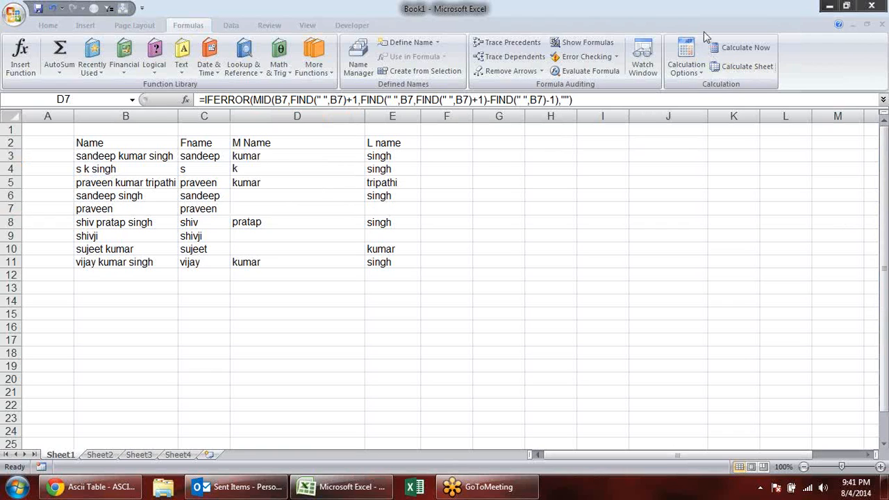
left_click(669, 98)
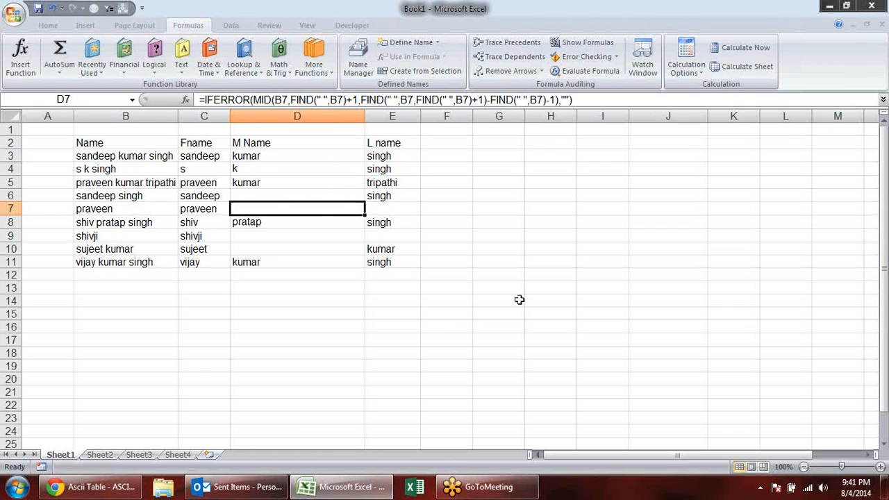
- Enter the sample first name in lowercase in B14 and in uppercase in B15
left_click(131, 299)
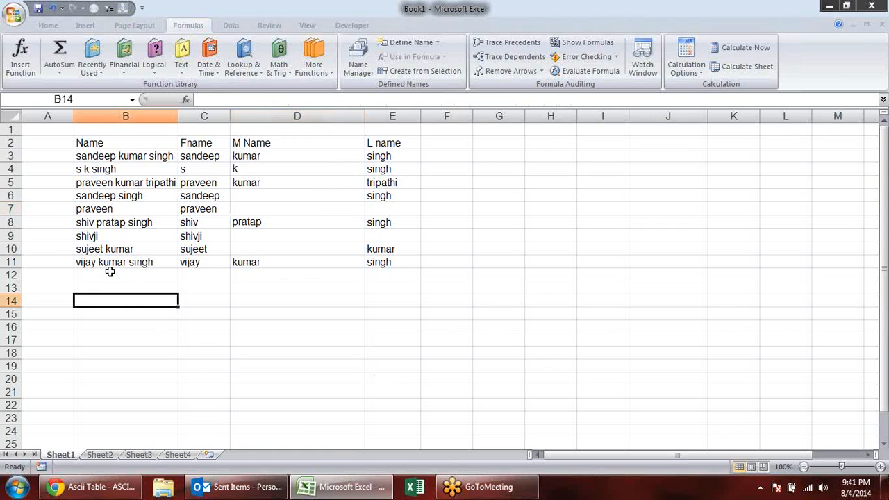
left_click(181, 66)
left_click_drag(270, 139, 272, 204)
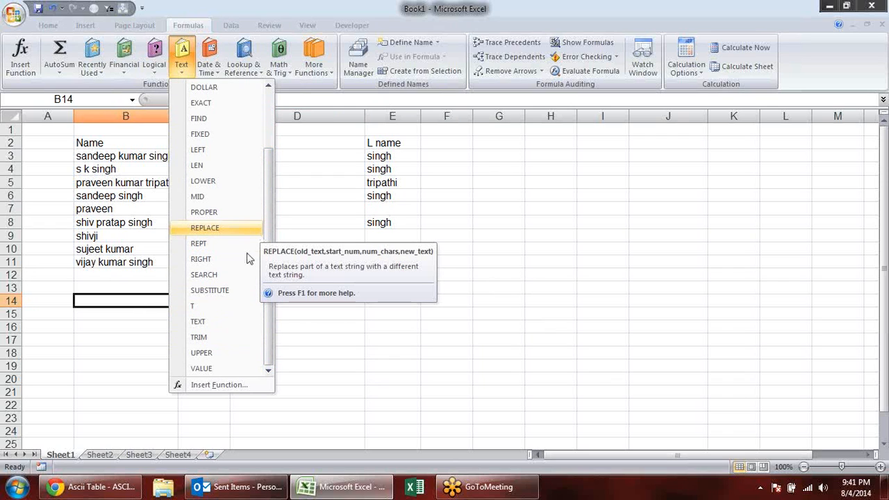
left_click(391, 302)
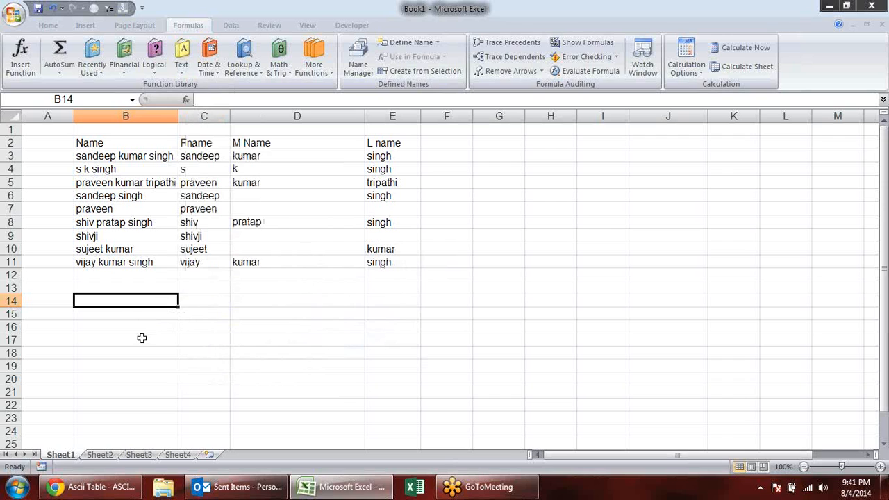
type("sandeep")
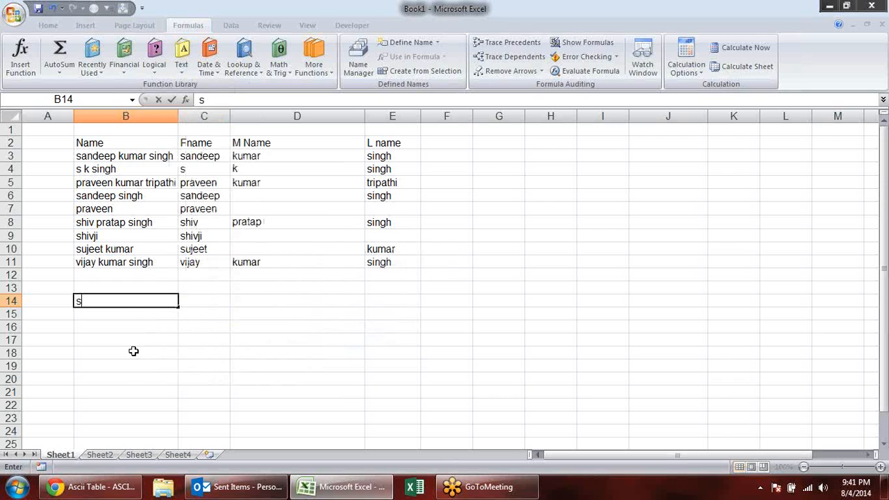
key("Return")
type("SANDEEP")
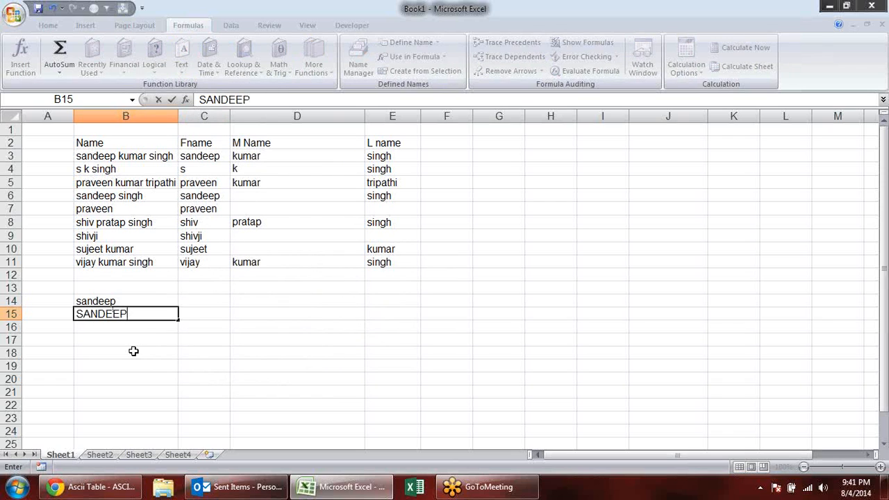
key("Return")
- Move the lowercase and uppercase sample names from B14:B15 to G2:G3 and widen column G to fit them
left_click(196, 292)
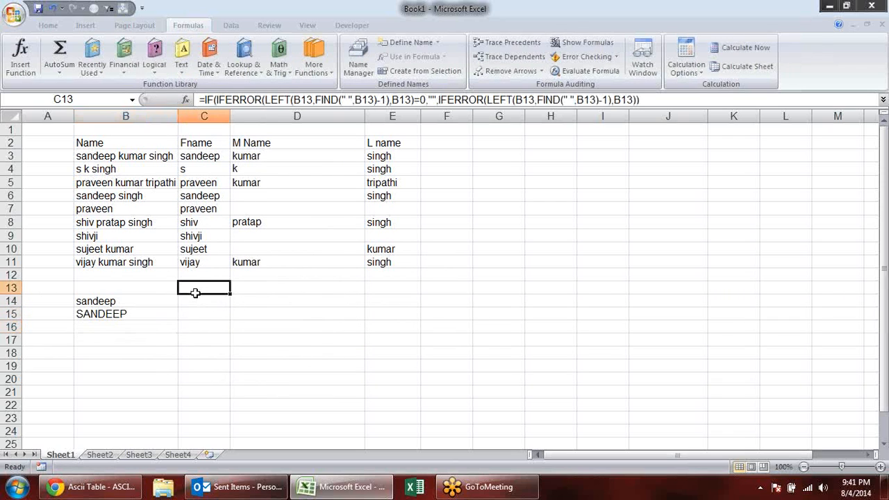
left_click_drag(149, 305, 582, 129)
left_click_drag(525, 116, 530, 115)
- Enter the formula =FIND("a",G2) in H2 to locate the lowercase letter in the first sample name
left_click(568, 141)
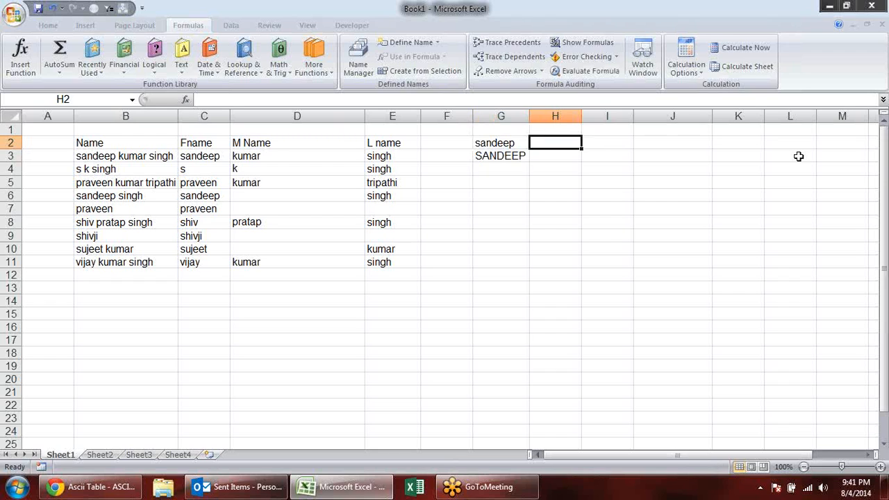
type("=FIN")
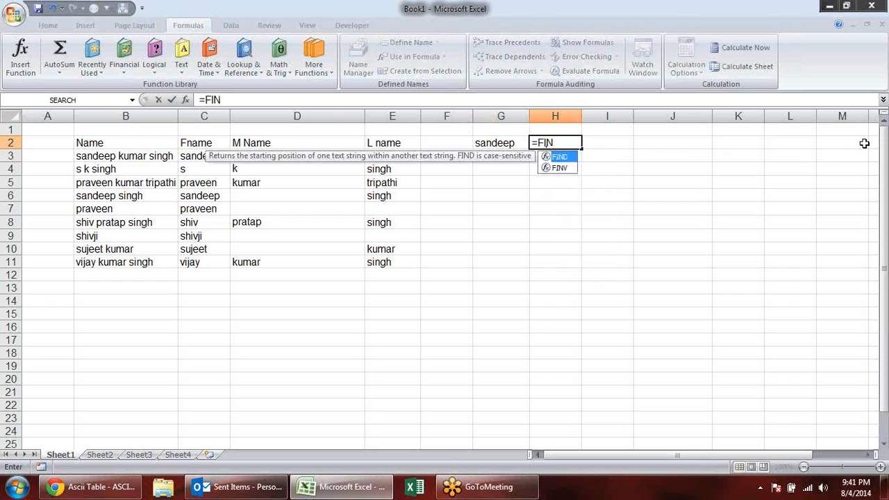
key("Tab")
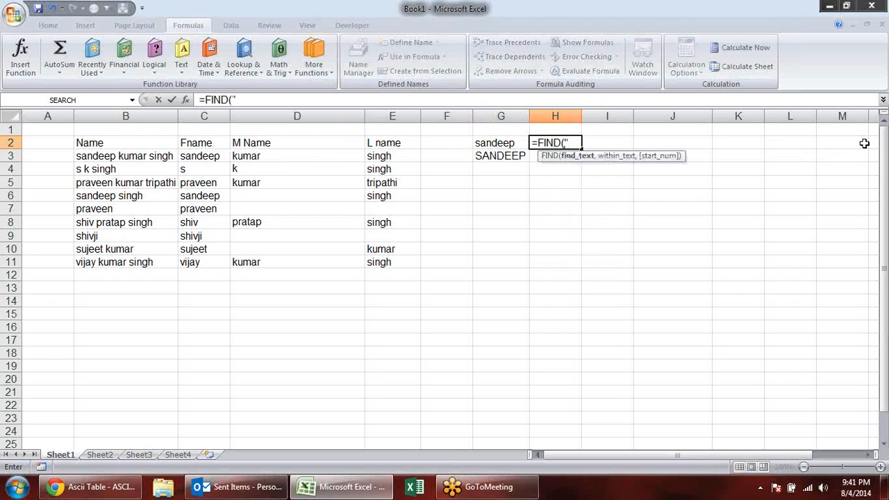
type("\"a")
key("BackSpace")
type("a\",")
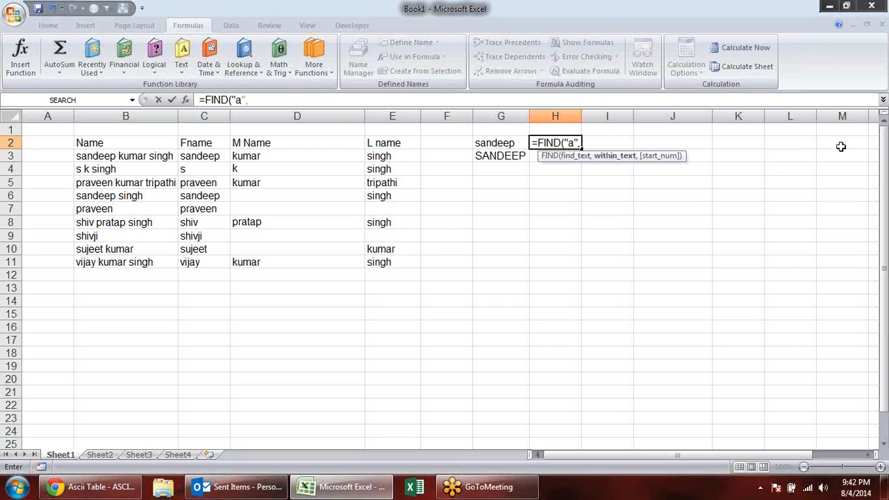
left_click(514, 136)
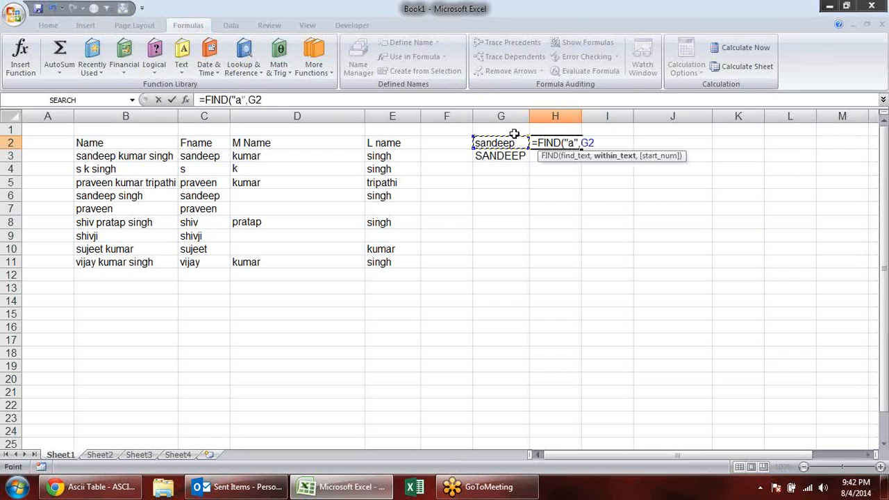
key("Return")
- Fill the FIND formula from H2 down to H3 and check the copied formula
left_click(578, 143)
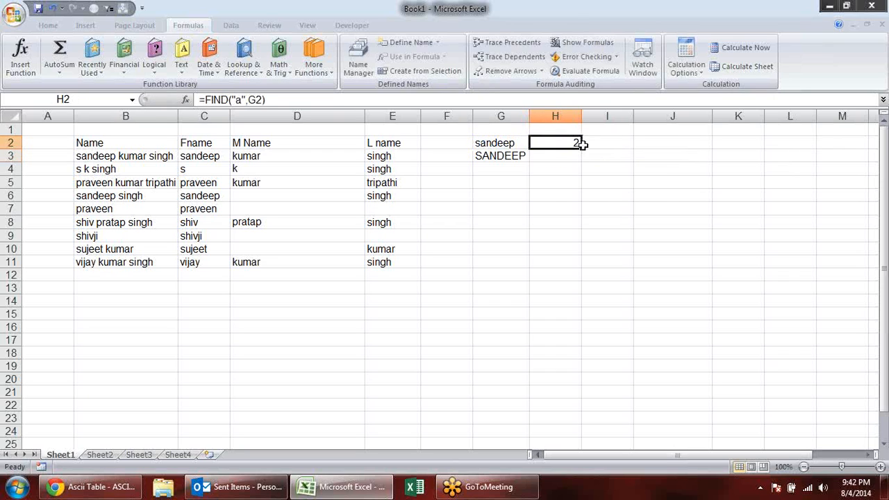
left_click_drag(581, 148, 587, 160)
left_click(560, 157)
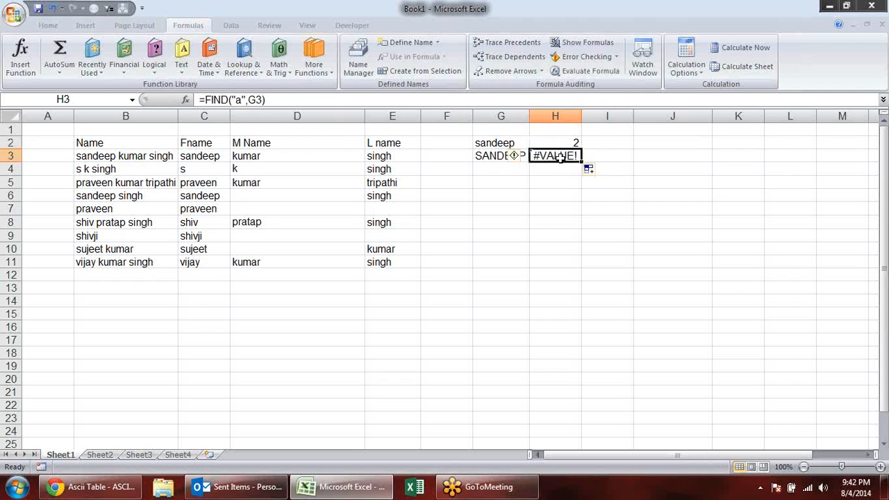
double_click(560, 157)
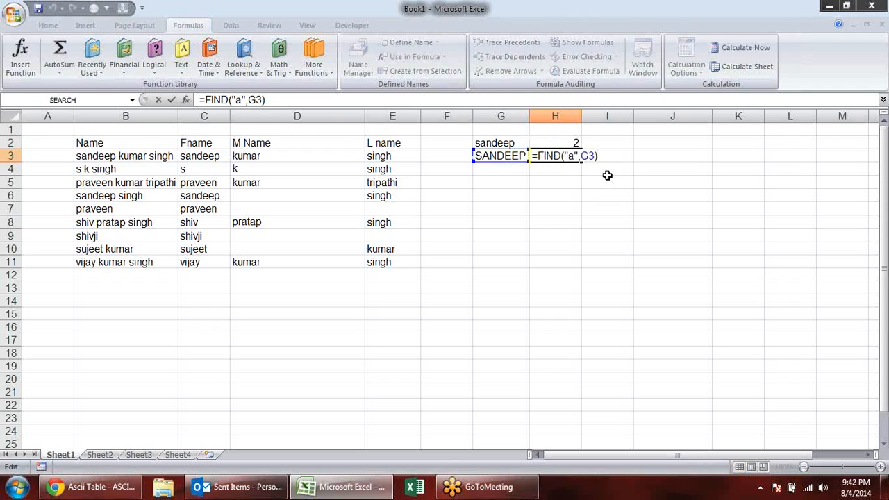
key("Return")
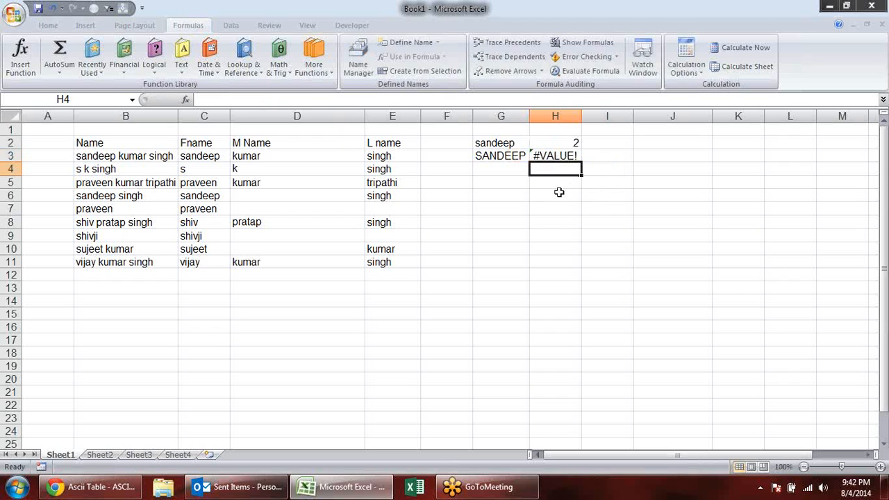
- Enter the formula =SEARCH("a",G2) in I2 to locate the same letter regardless of case
left_click(601, 144)
type("=se")
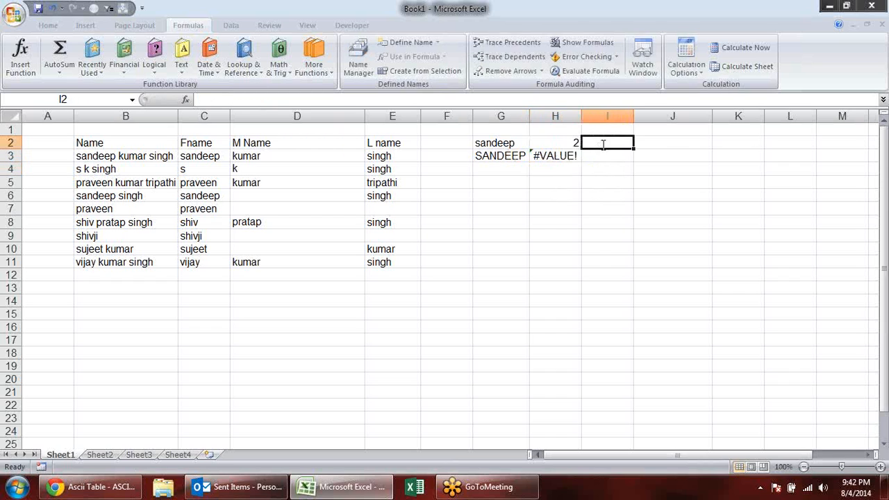
key("Tab")
type("\"A")
key("BackSpace")
type("A")
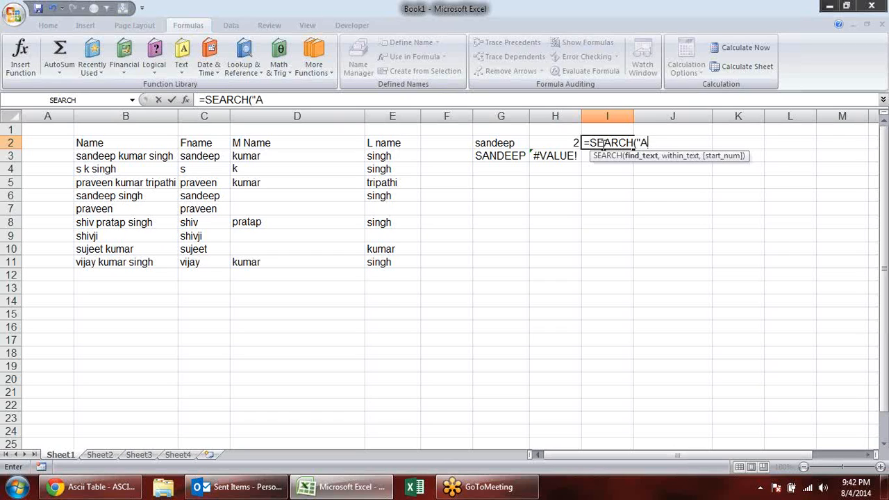
key("BackSpace")
key("BackSpace")
key("BackSpace")
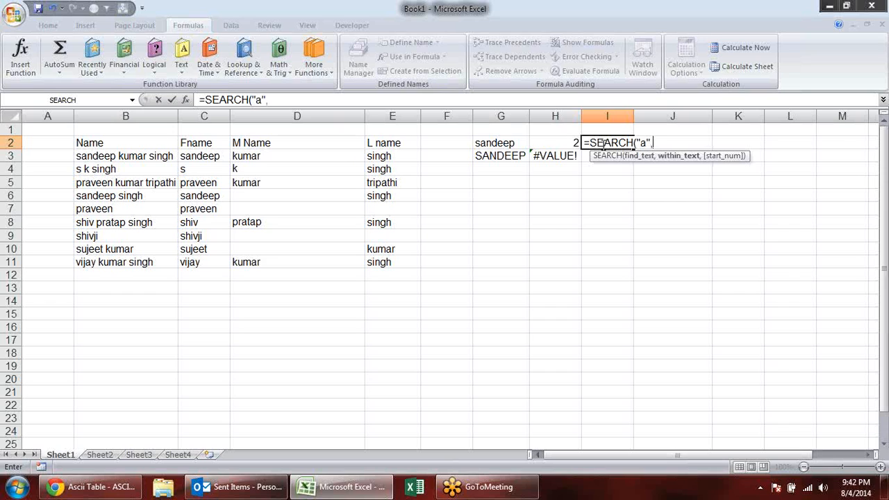
left_click(513, 143)
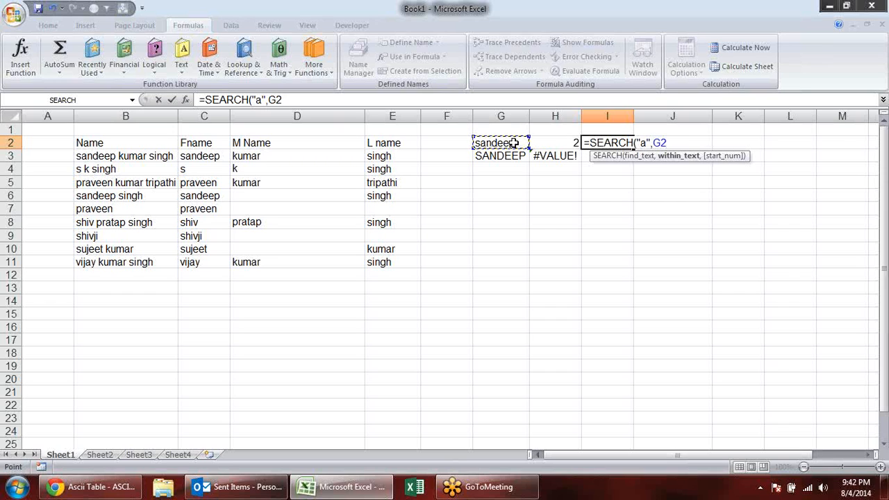
key("Return")
- Fill the SEARCH formula from I2 down to I3 and compare the formulas in H2 and I2
left_click(617, 141)
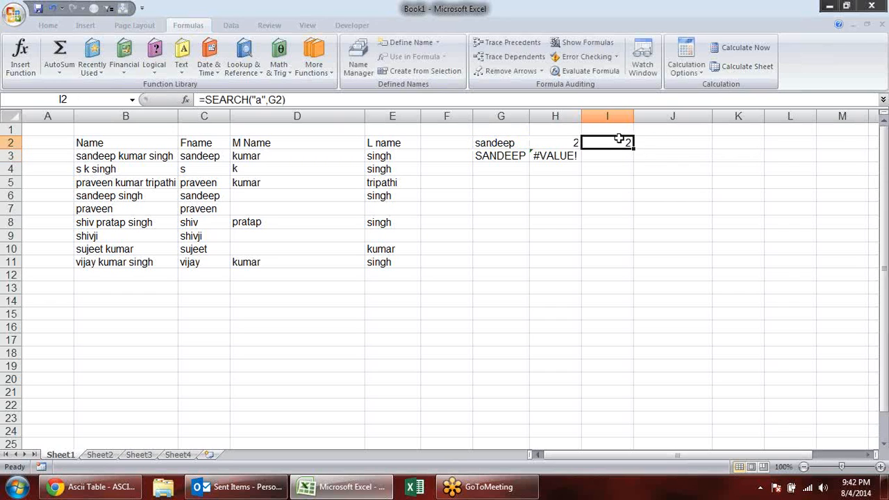
left_click_drag(632, 148, 631, 169)
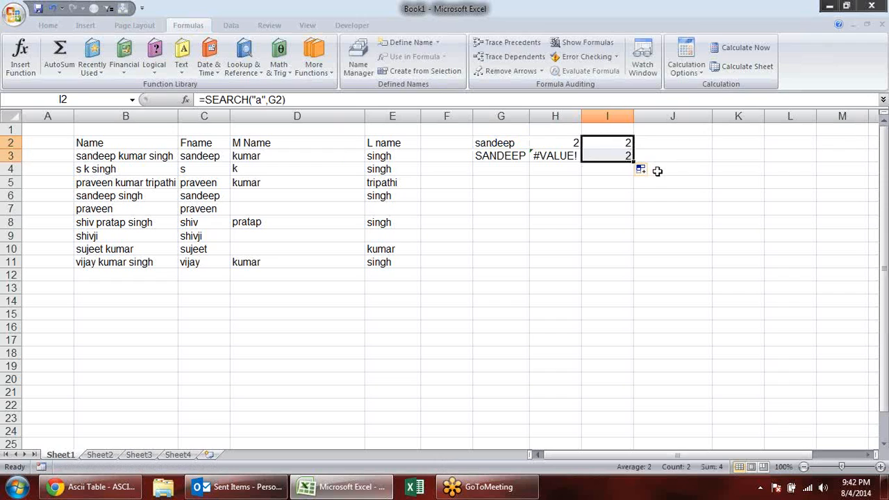
left_click(657, 171)
double_click(556, 144)
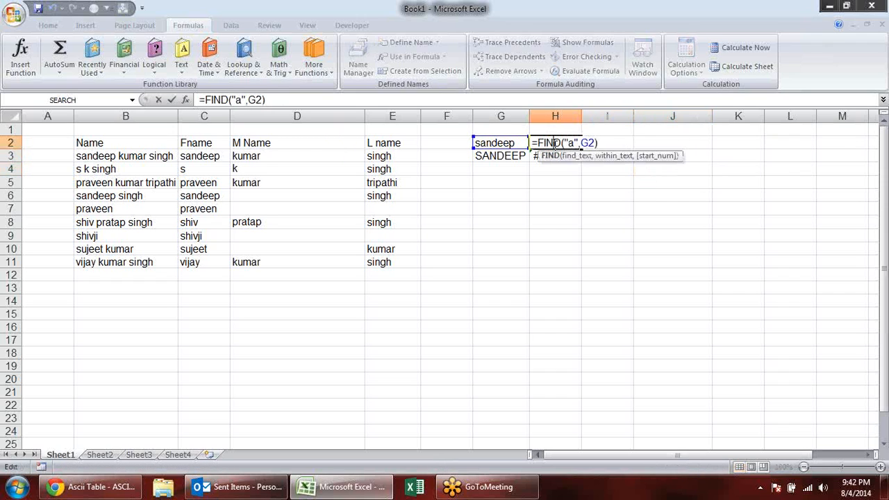
key("Escape")
left_click(616, 141)
double_click(617, 143)
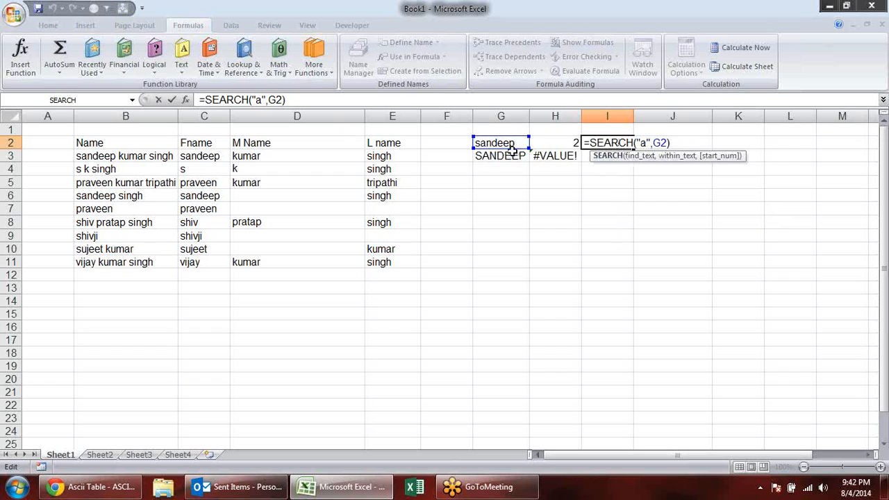
key("Escape")
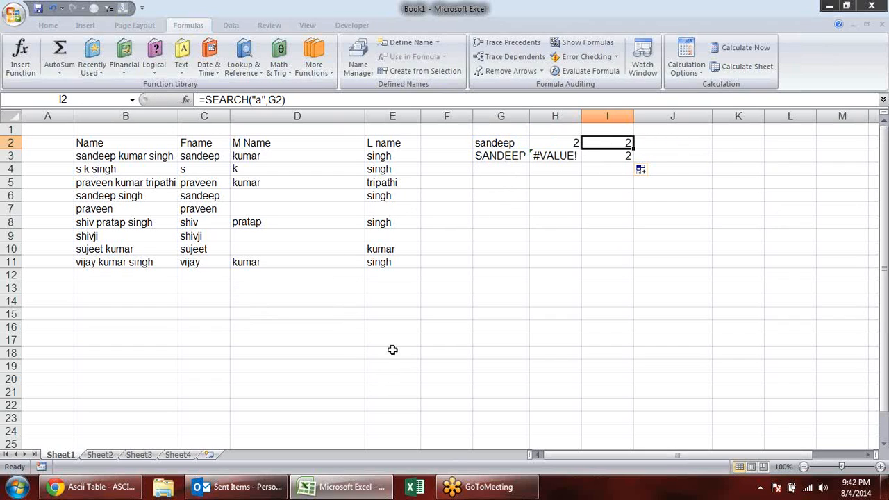
- Enter the sample first name in lowercase with a leading space in B14
left_click(155, 295)
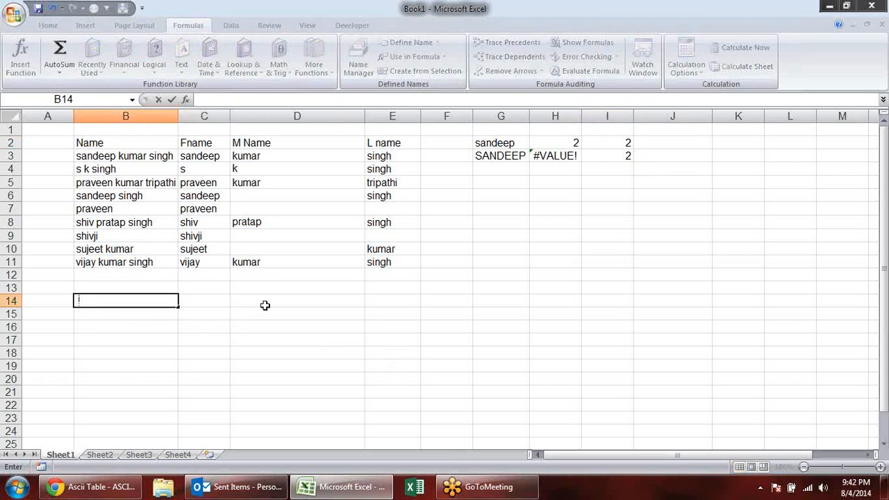
key("BackSpace")
type("sandeep")
key("Return")
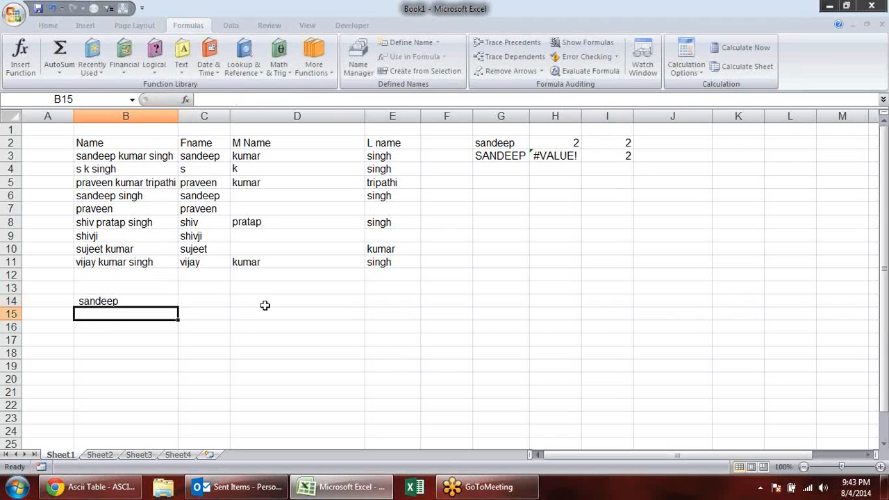
- Count the characters of the space-padded name by entering =LEN(B14) in C14
key("Up")
key("Up")
key("Down")
key("Right")
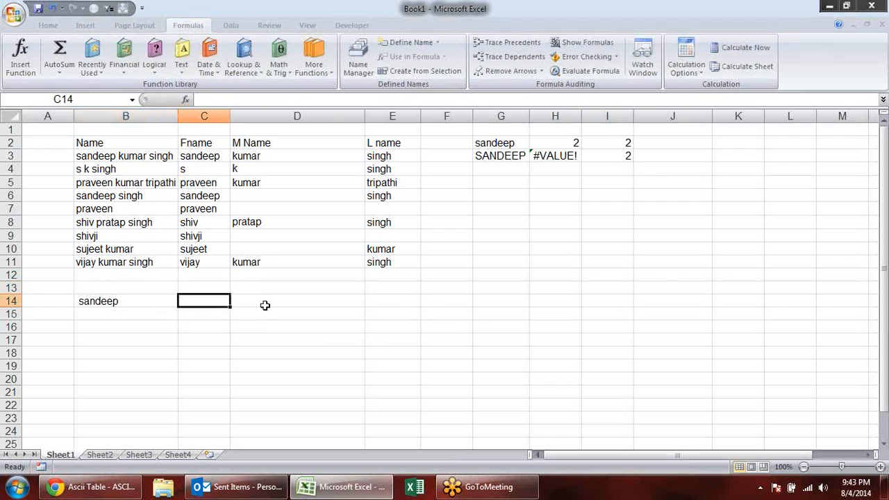
type("=")
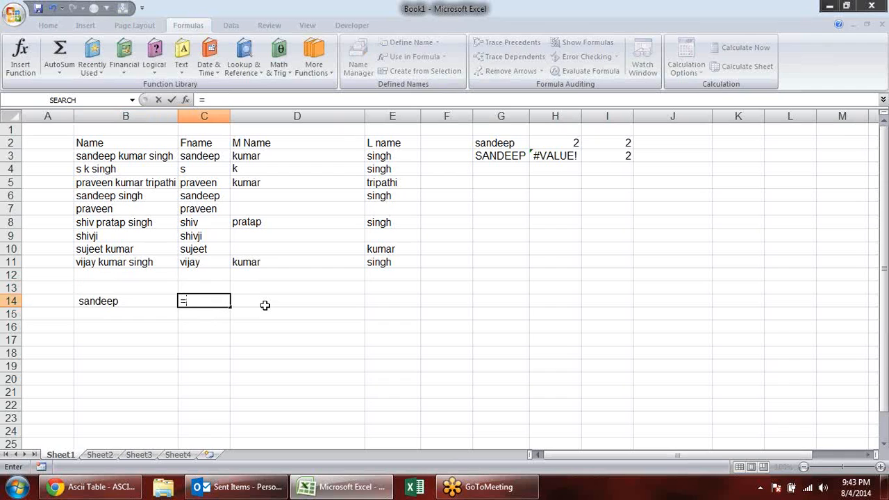
type("len")
key("Tab")
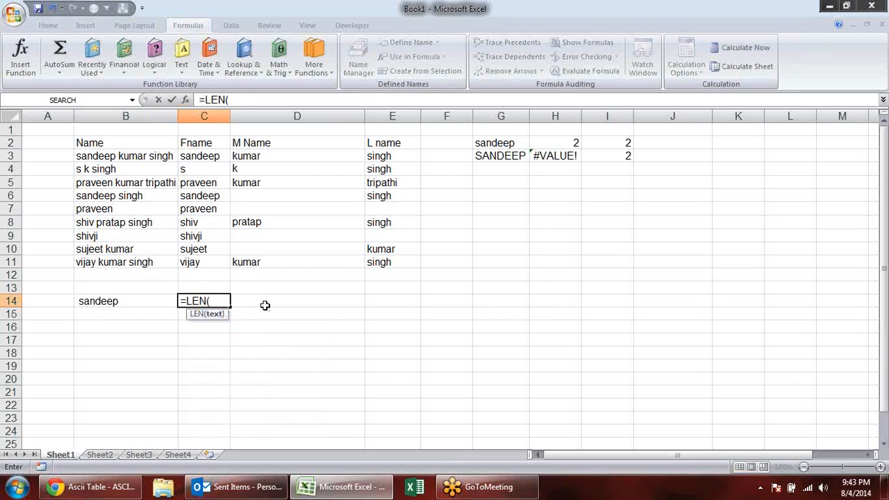
key("Left")
key("Return")
- Strip the extra spaces from the padded name by entering =TRIM(B14) in C15
type("'")
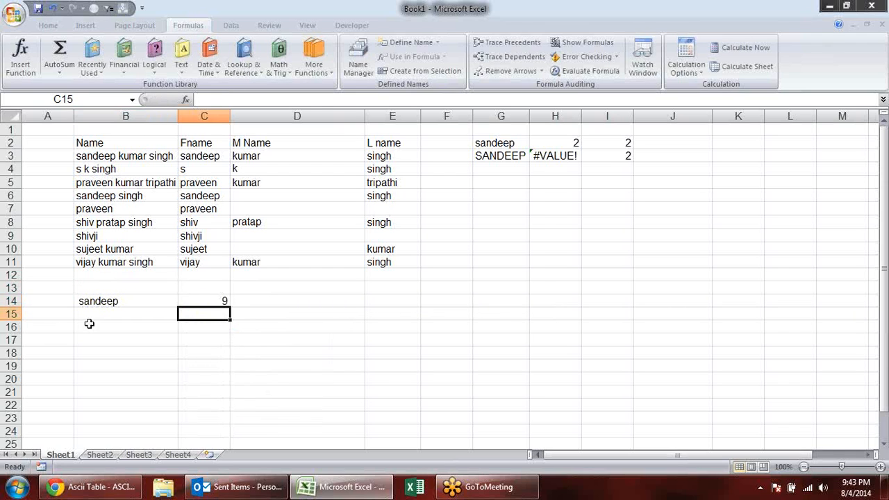
left_click(122, 325)
left_click(205, 314)
type("=trim")
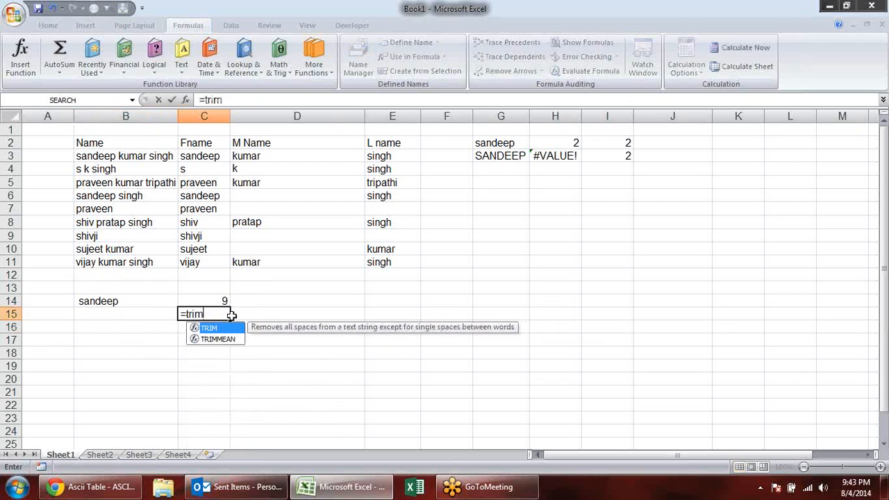
key("Tab")
left_click(126, 303)
key("Return")
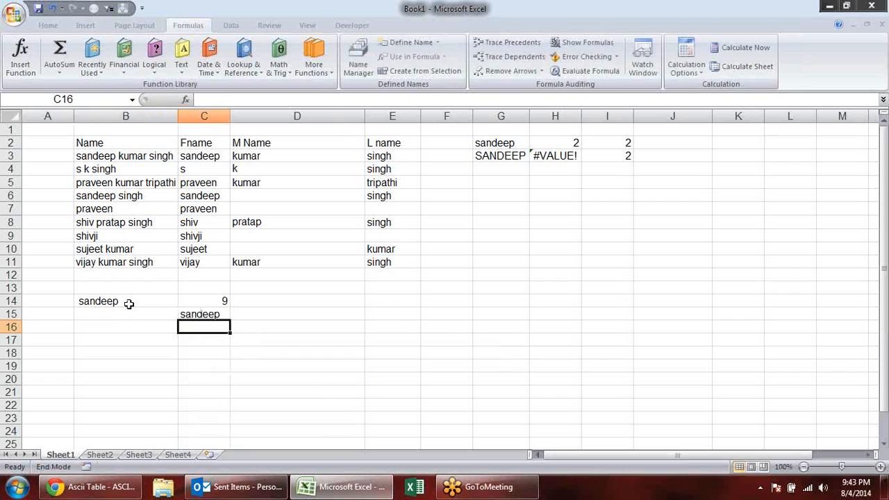
- Count the characters of the trimmed name by entering =LEN(C15) in D15
key("Up")
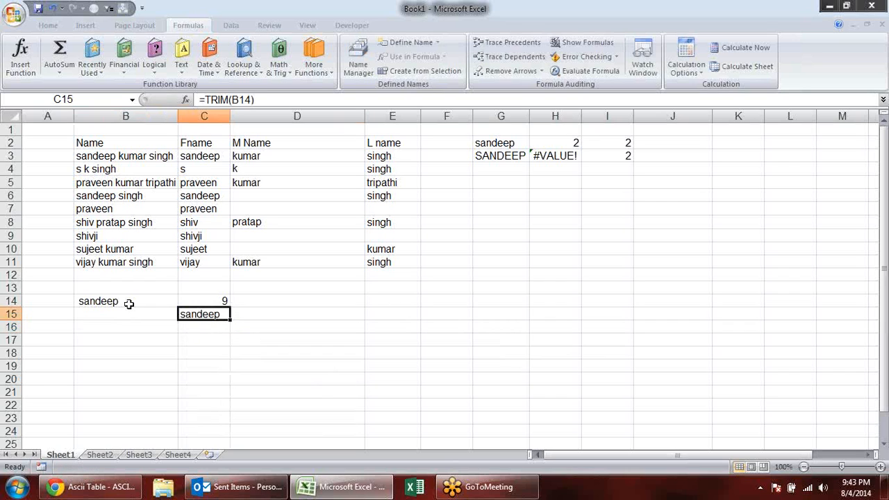
key("Right")
type("=le")
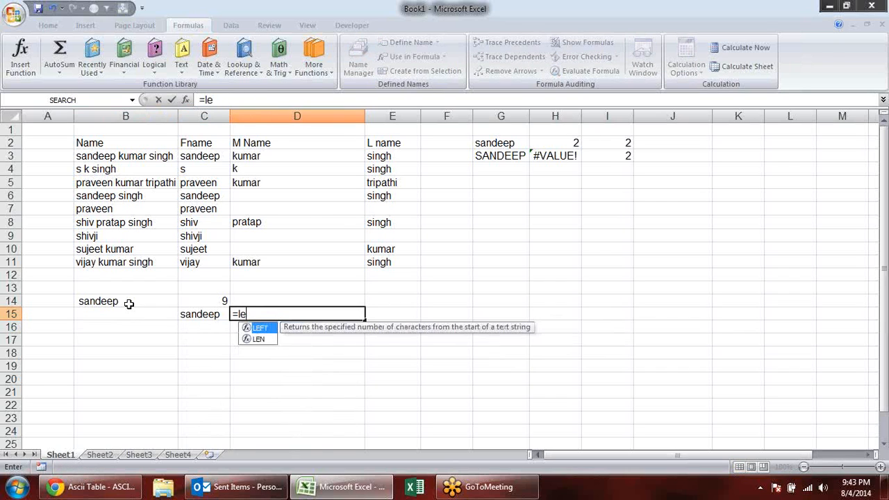
type("n")
key("Tab")
key("Left")
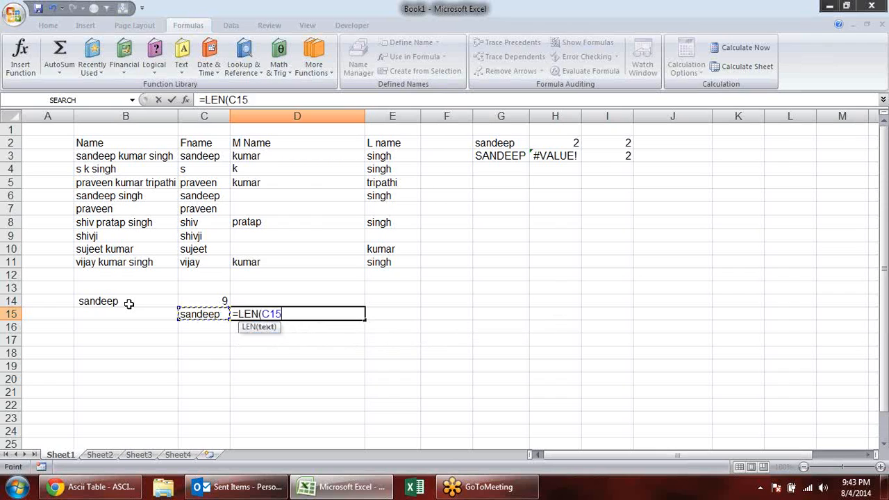
key("Return")
- Clear the TRIM and LEN example from the range B13:E18
left_click_drag(110, 290, 407, 360)
key("Delete")
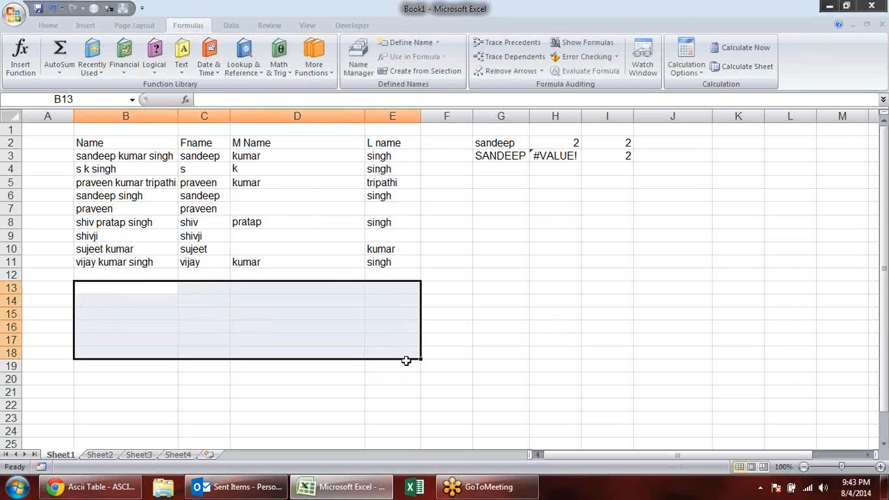
left_click(448, 276)
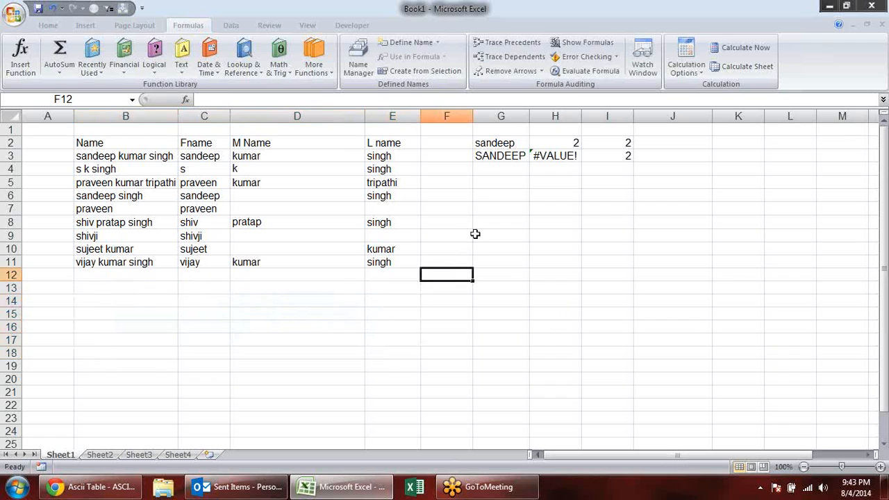
left_click(522, 236)
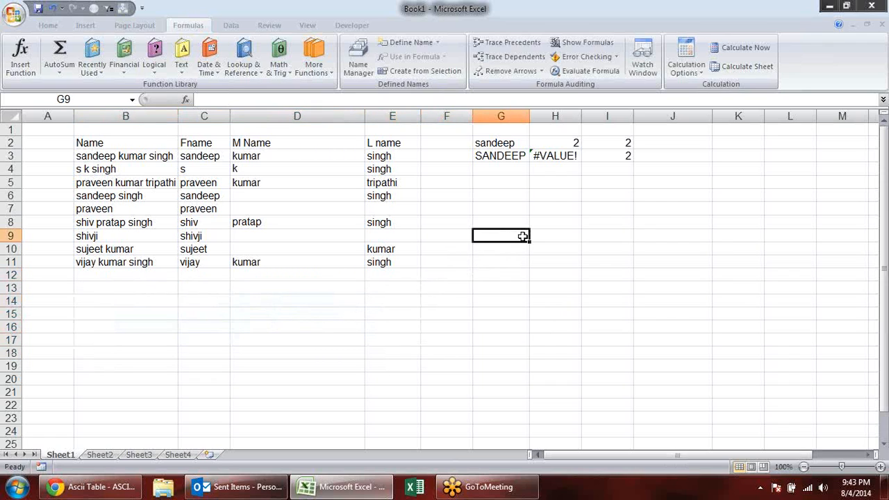
key("Left")
key("Left")
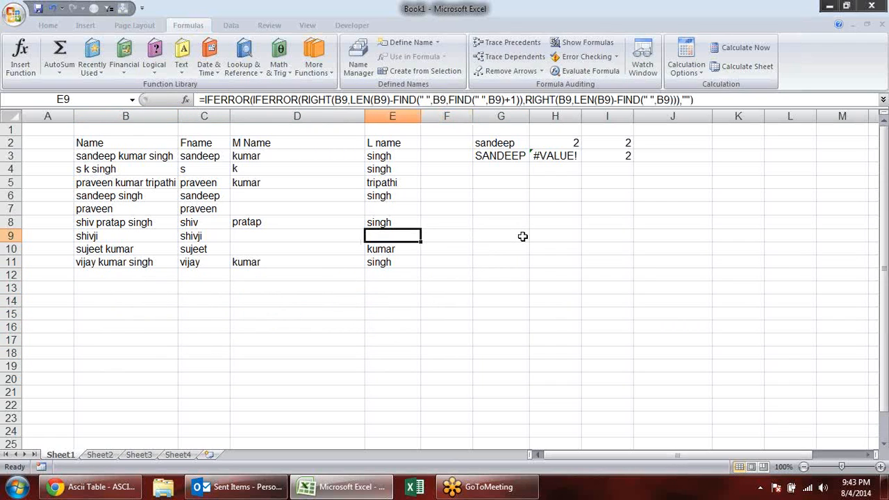
key("Right")
key("ctrl+Down")
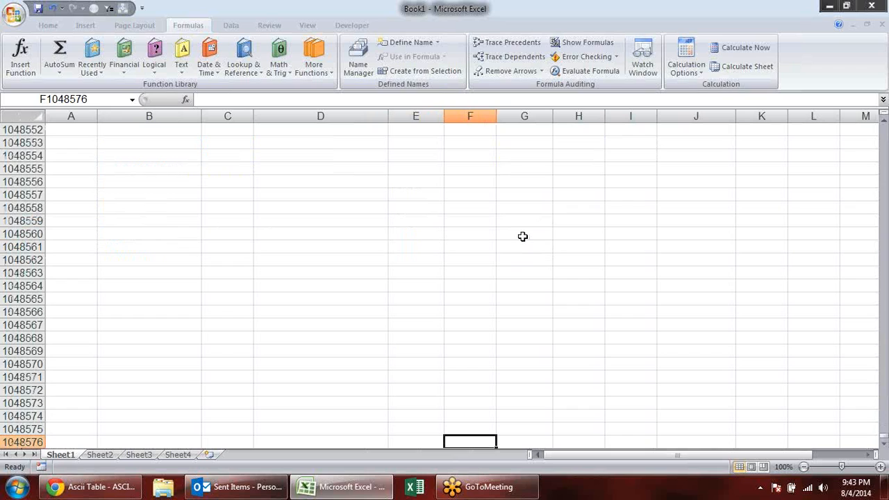
key("Left")
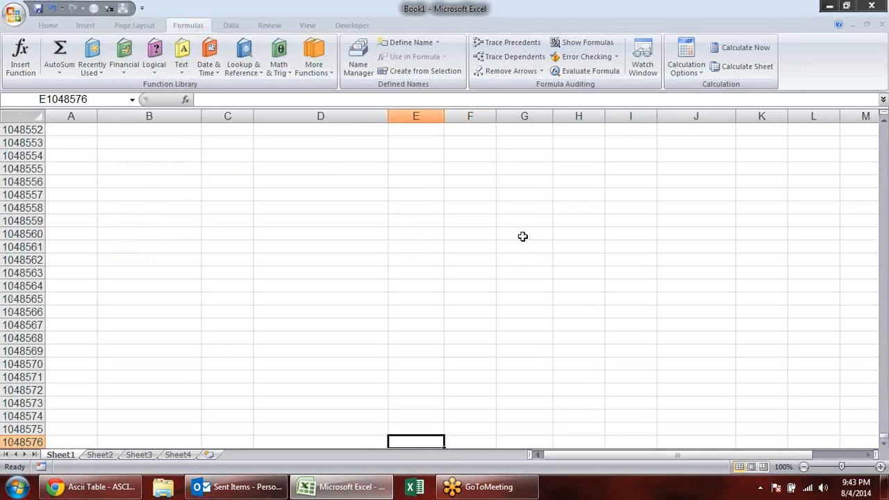
scroll(523, 236, "up", 5)
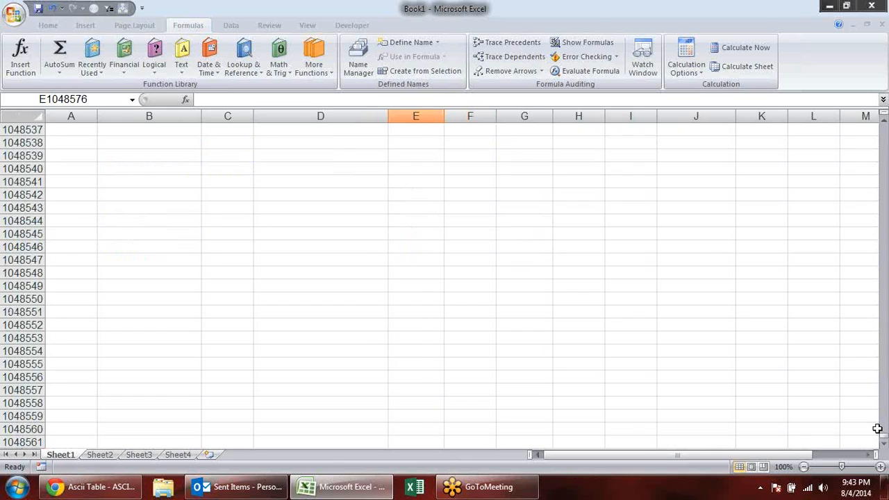
key("ctrl+Home")
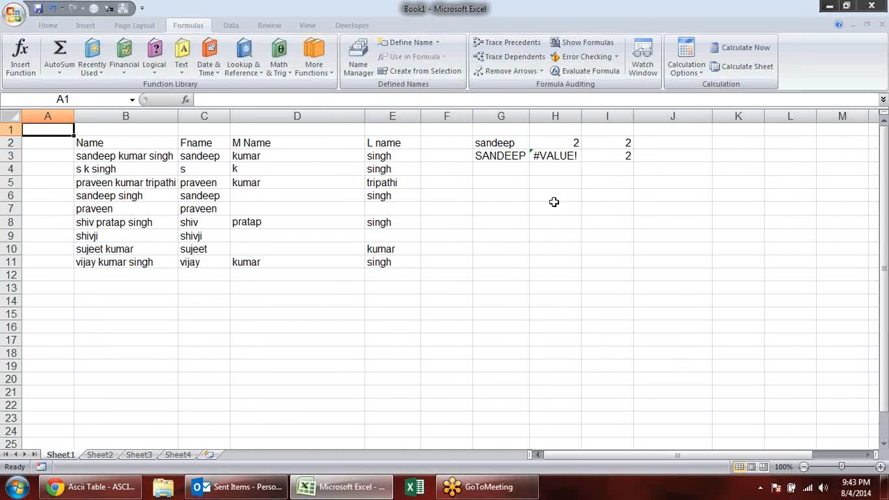
- Enter the mixed sample values 12, 21, sdf, 415df, 65 and df in cells G7 to G12
left_click_drag(507, 212, 498, 338)
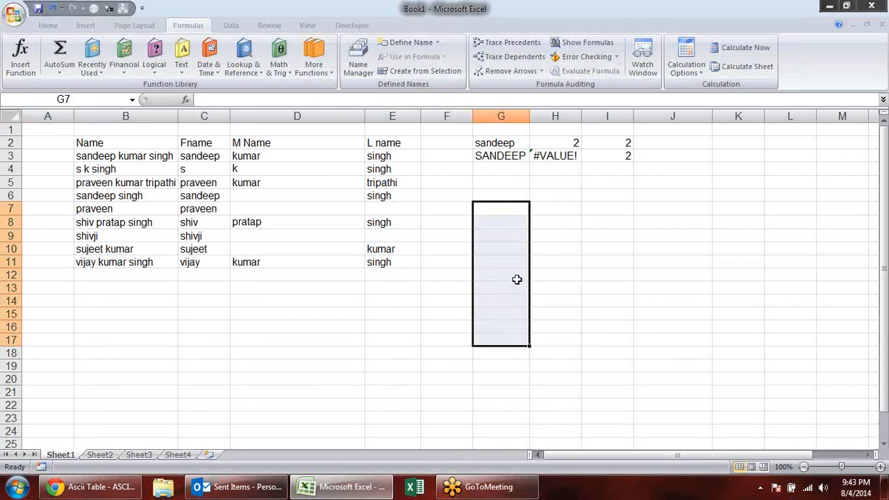
left_click(492, 207)
type("12")
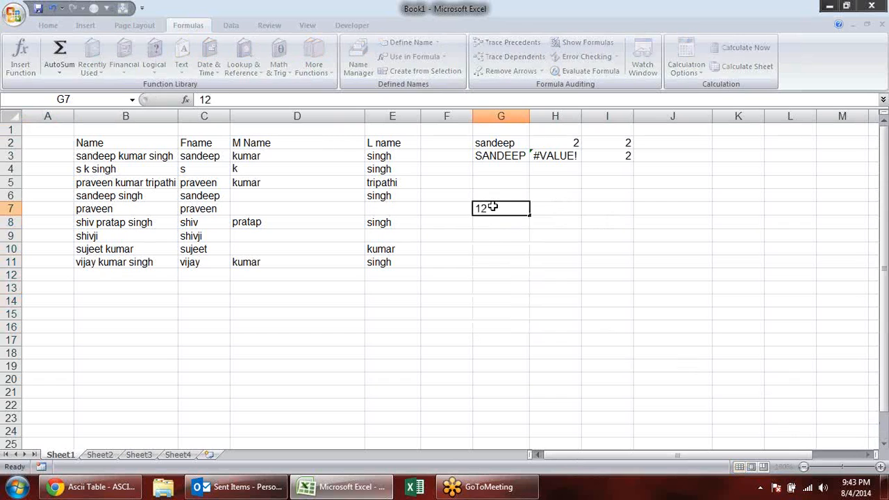
key("Return")
type("2")
key("Return")
type("sdf")
key("Return")
type("415df")
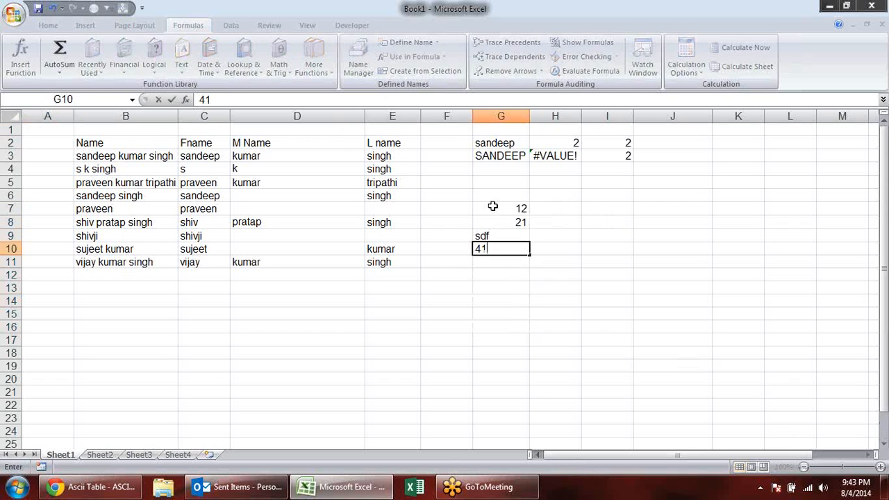
key("Return")
key("Up")
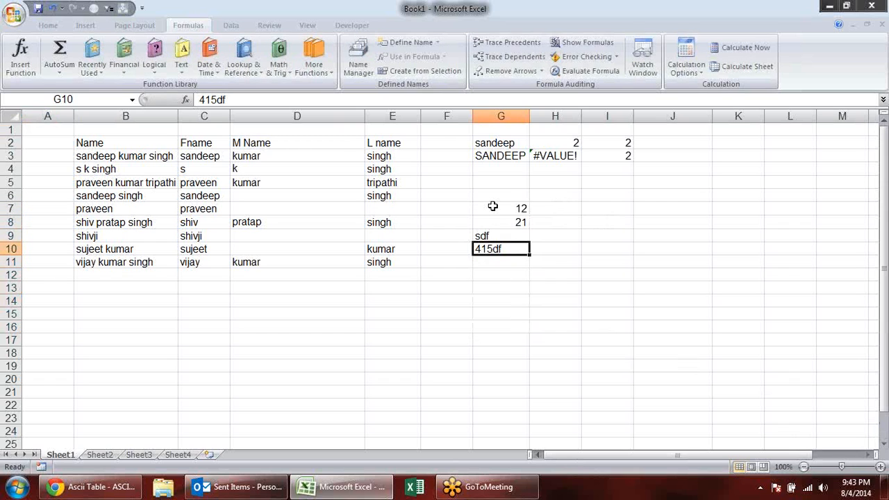
key("Down")
type("65")
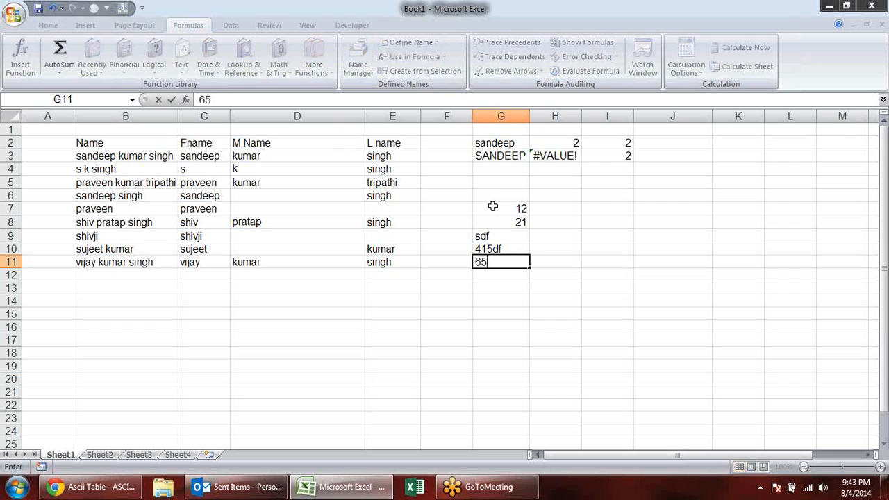
key("Return")
type("df")
key("Return")
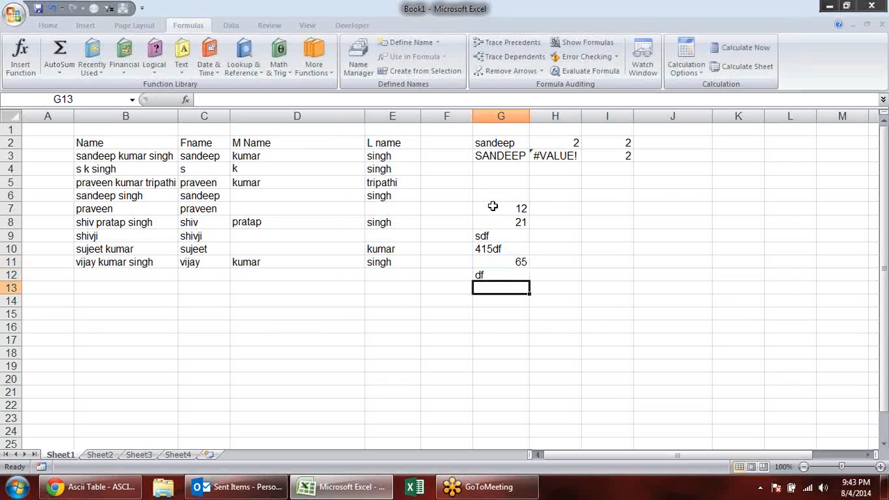
- Extract only text from the first sample value by entering =T(G7) in H7
left_click(571, 191)
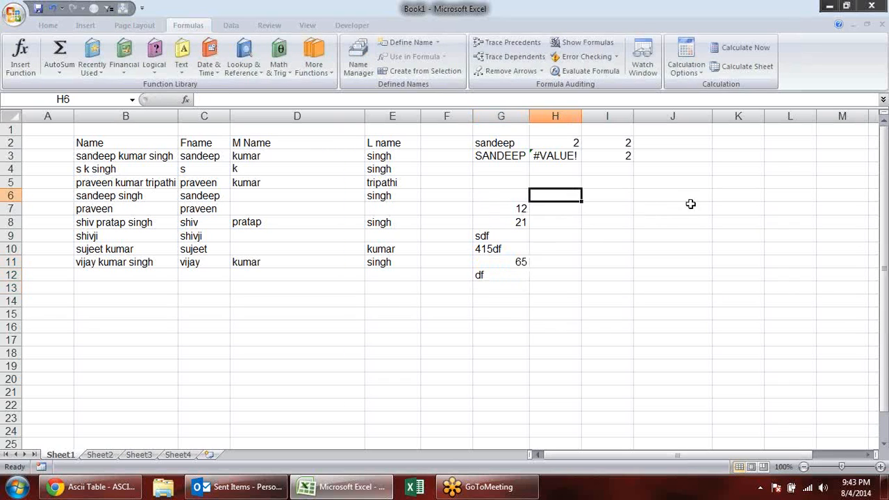
left_click(556, 210)
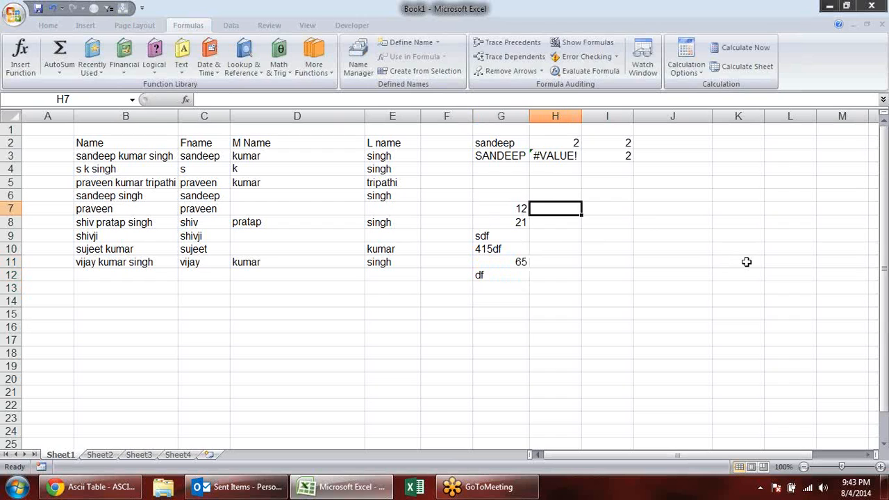
type("t")
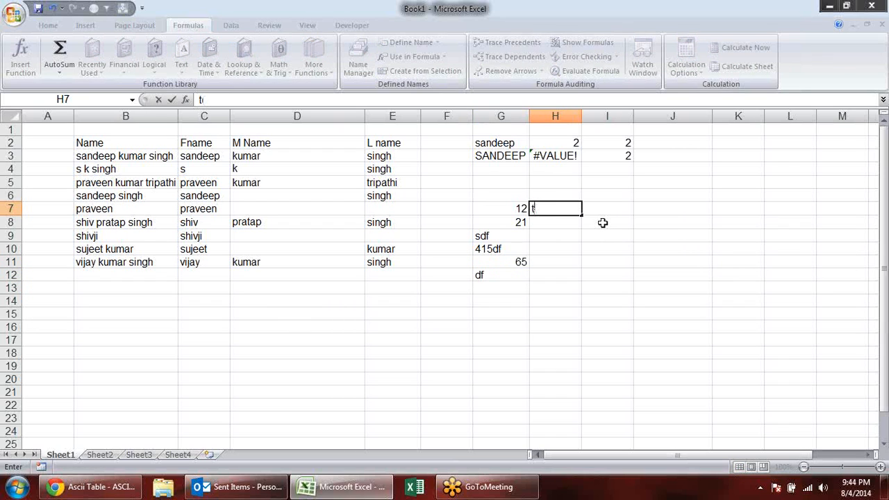
type("=t")
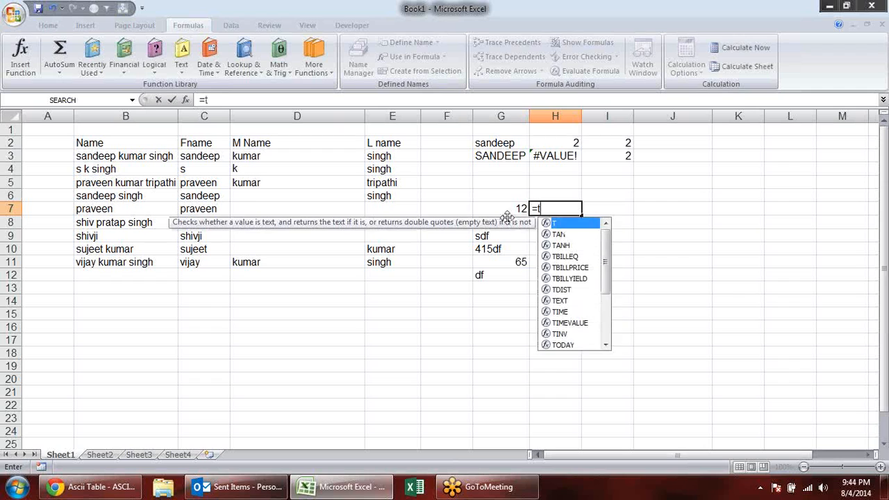
key("Tab")
left_click(522, 209)
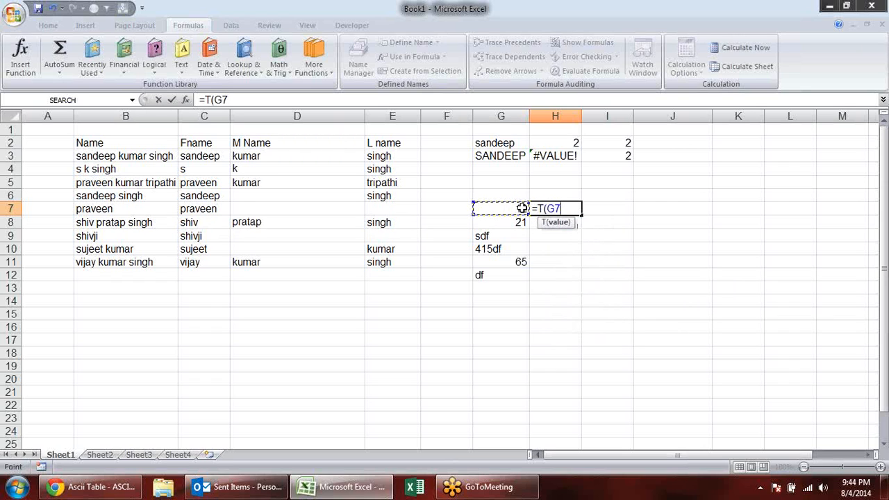
key("Return")
- Fill the T formula from H7 down to H12 and make the range H7:H12 bold
left_click(576, 208)
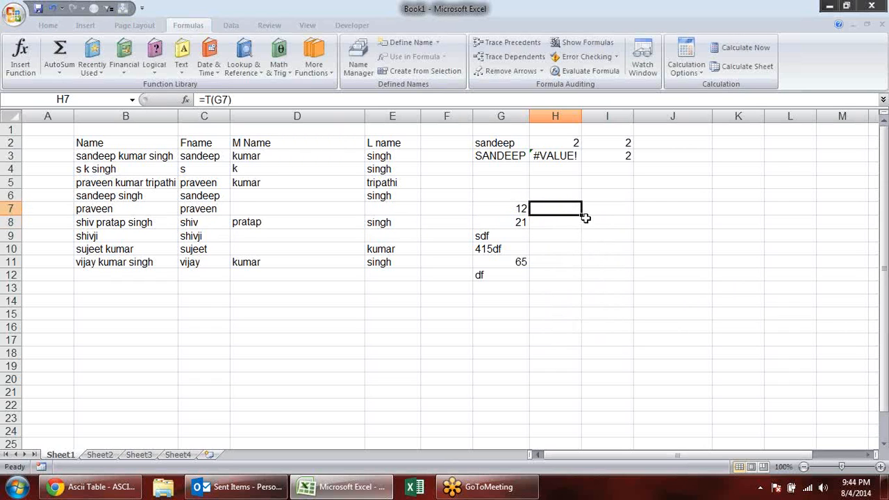
left_click_drag(581, 215, 585, 280)
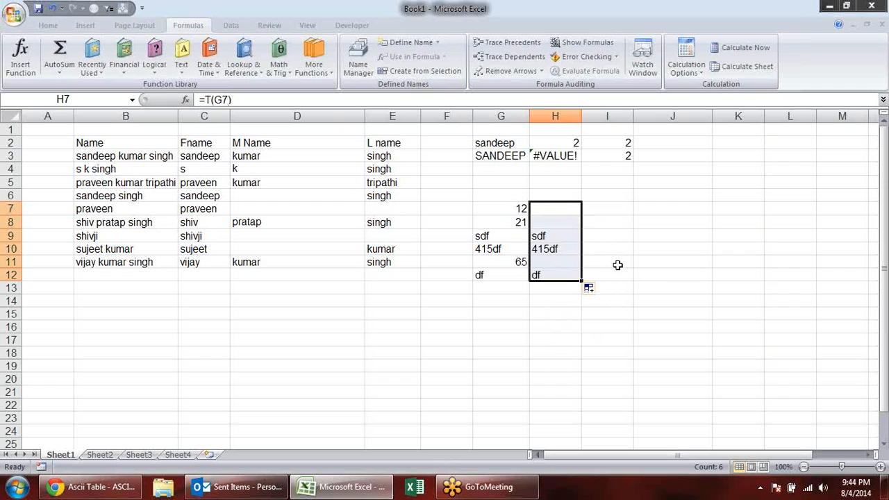
left_click(581, 219)
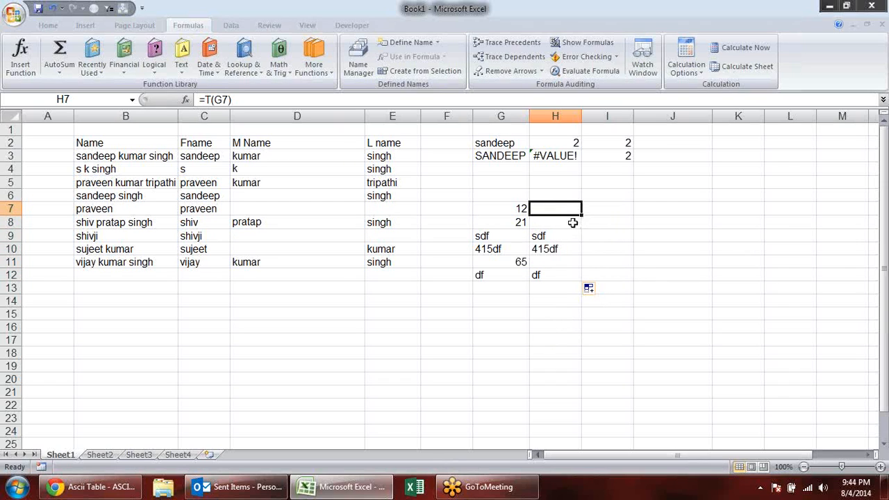
left_click_drag(569, 206, 574, 281)
key("ctrl+b")
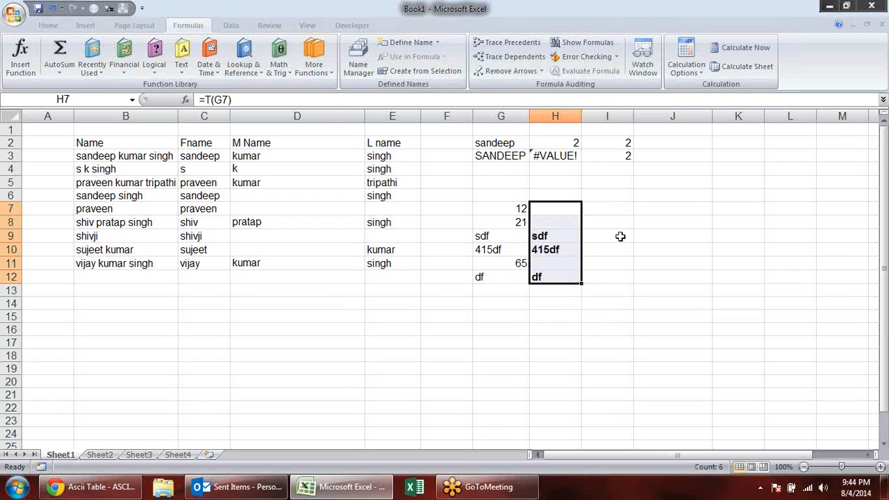
- Extract only the number from the first sample value by entering =N(G7) in I7
left_click(615, 207)
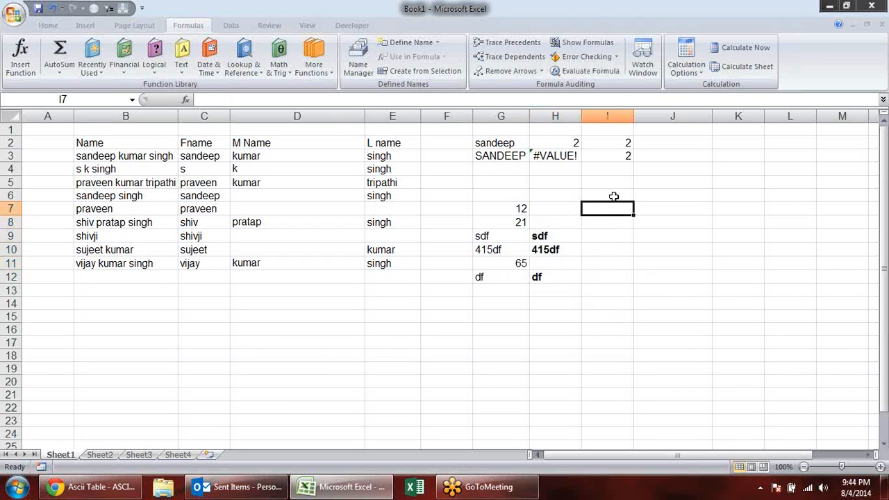
type("=n")
key("Tab")
left_click(491, 209)
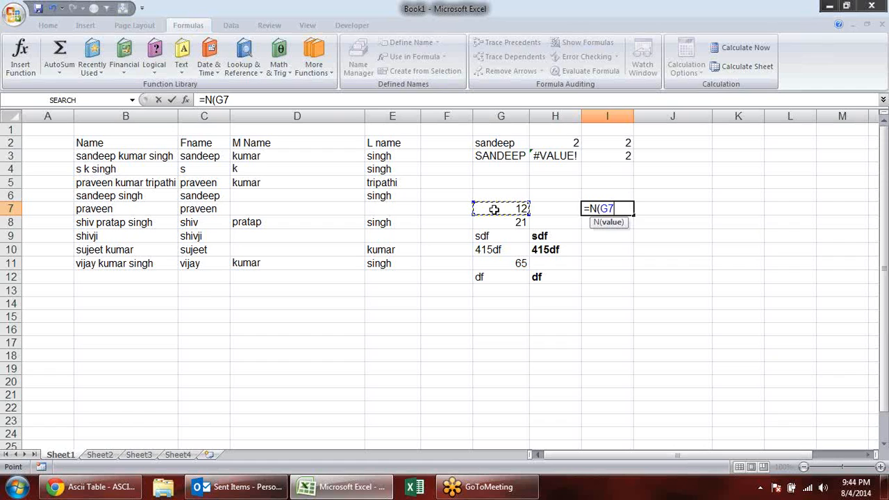
key("Return")
- Fill the N formula from I7 down to I12 and check the formula in I9
left_click(612, 207)
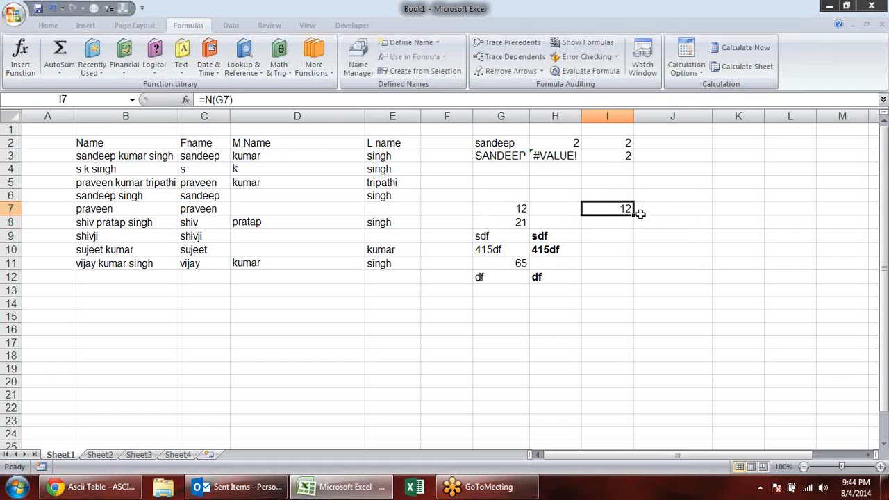
left_click_drag(635, 216, 637, 286)
left_click(628, 235)
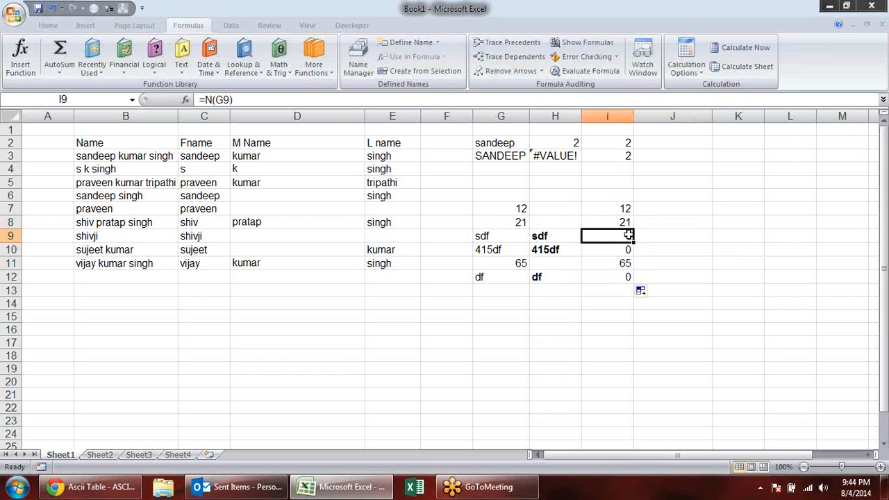
- Change the formula in I7 to =IF(N(G7)=0,"",N(G7)) so zero results are left blank
left_click(618, 209)
double_click(617, 208)
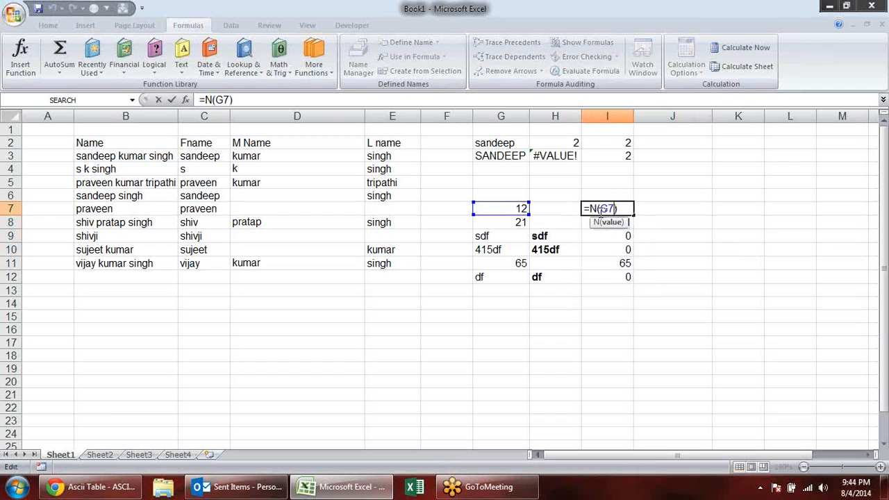
type("if")
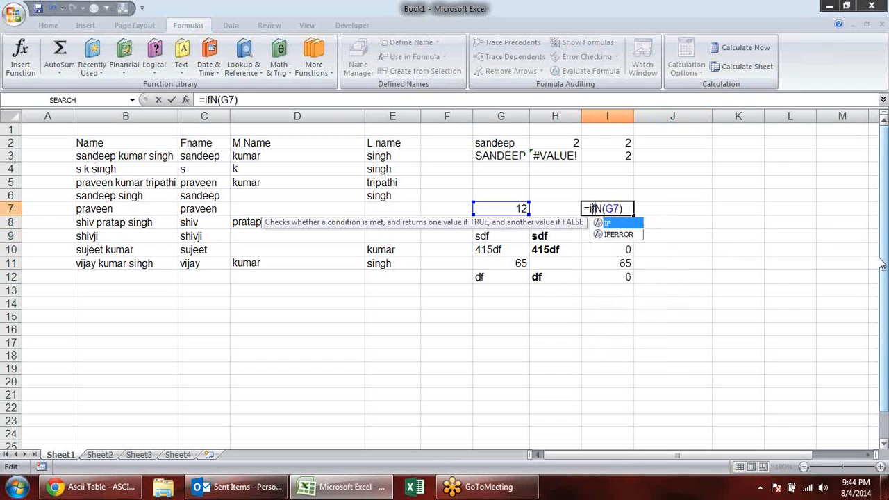
key("Tab")
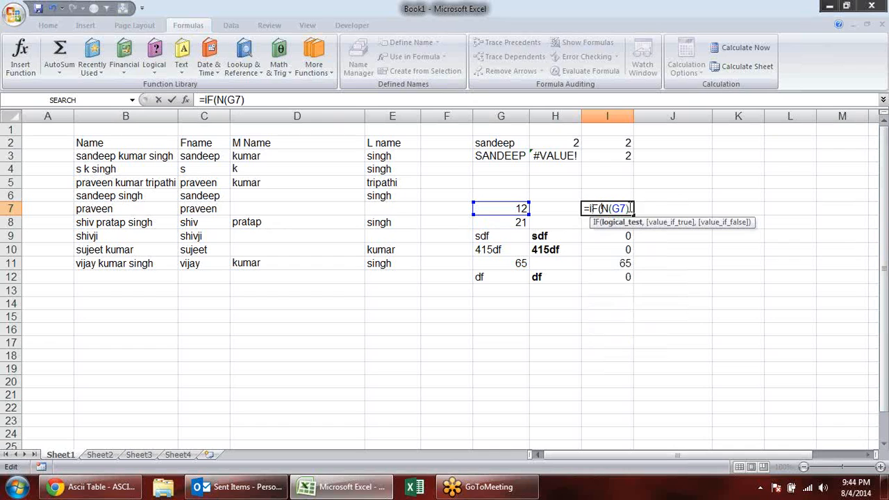
type("=0,\"")
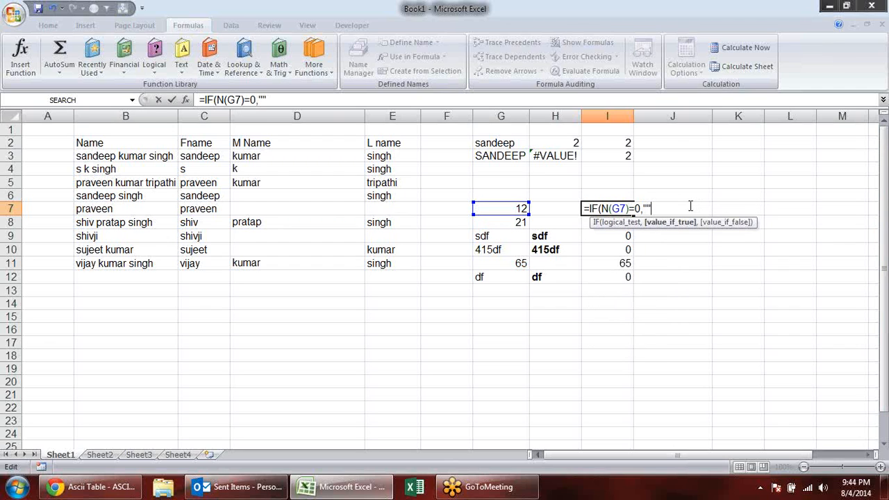
type("\",")
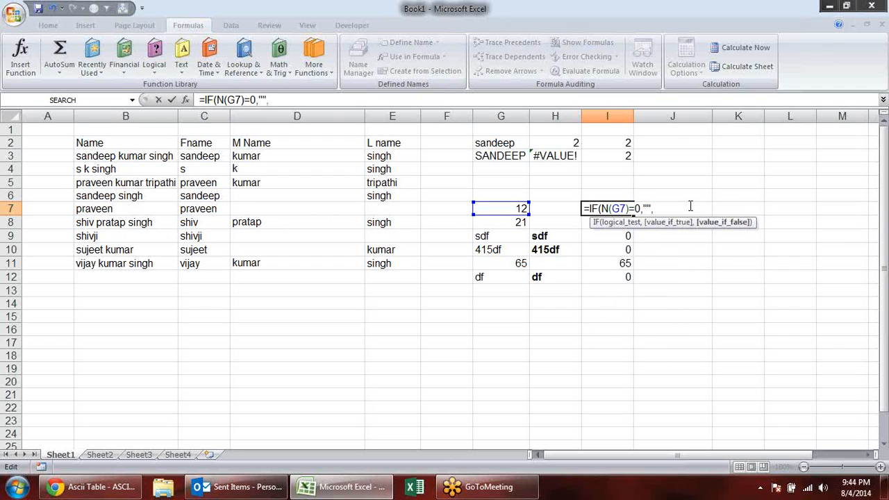
type("N(")
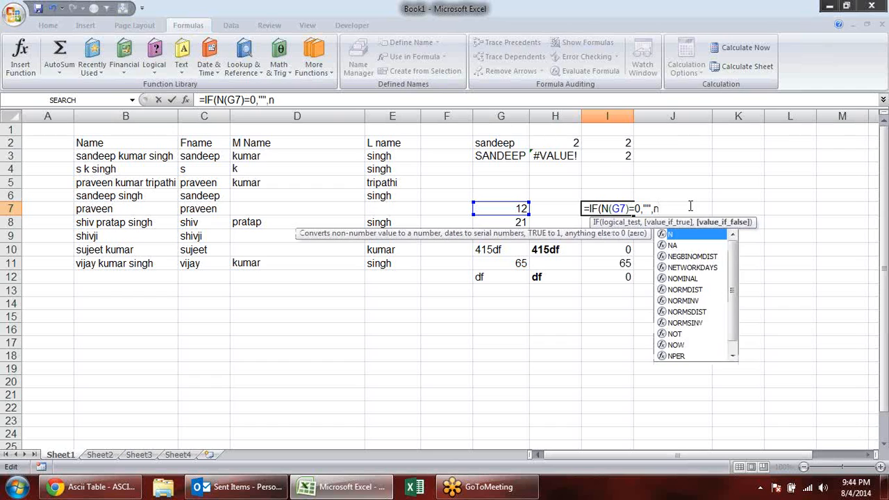
type("G7))")
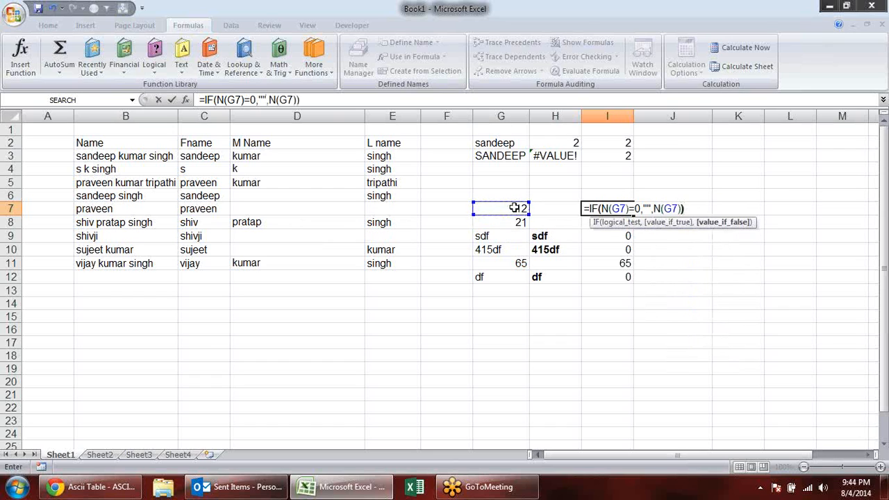
key("Return")
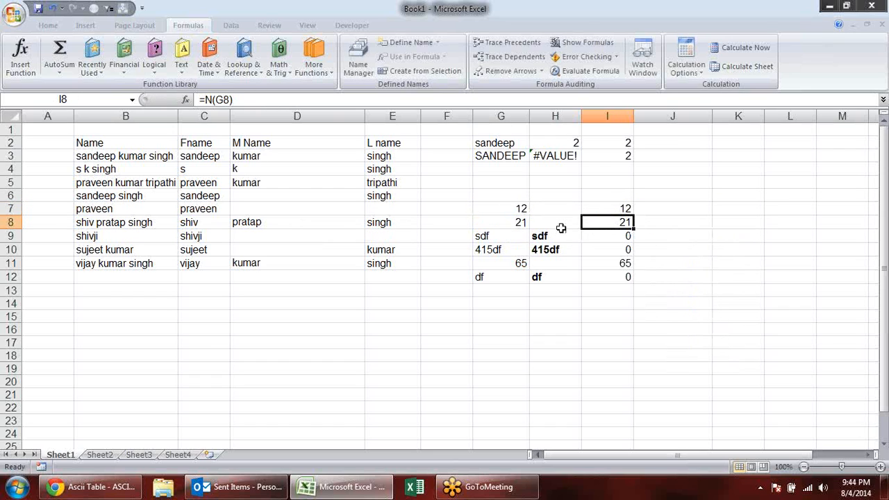
- Fill the IF formula from I7 down to I12 and make the range H7:I12 bold
left_click(633, 211)
left_click_drag(635, 215, 629, 282)
left_click(714, 262)
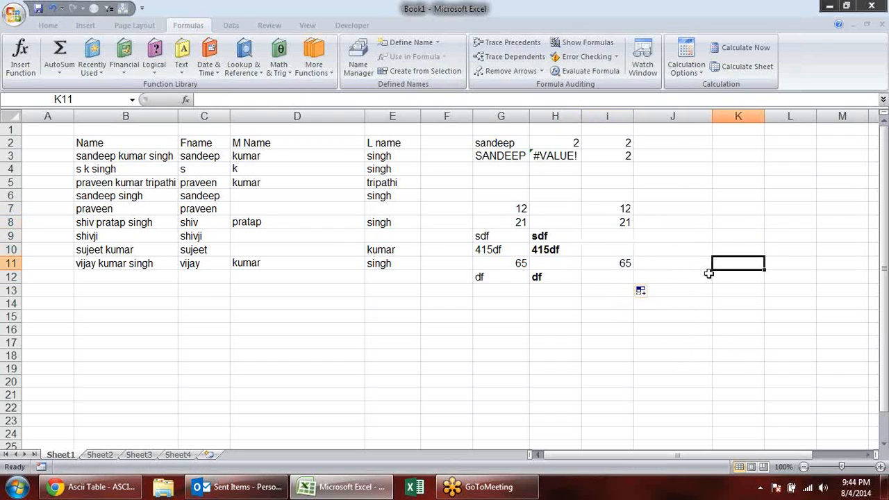
left_click_drag(562, 207, 613, 278)
key("ctrl+b")
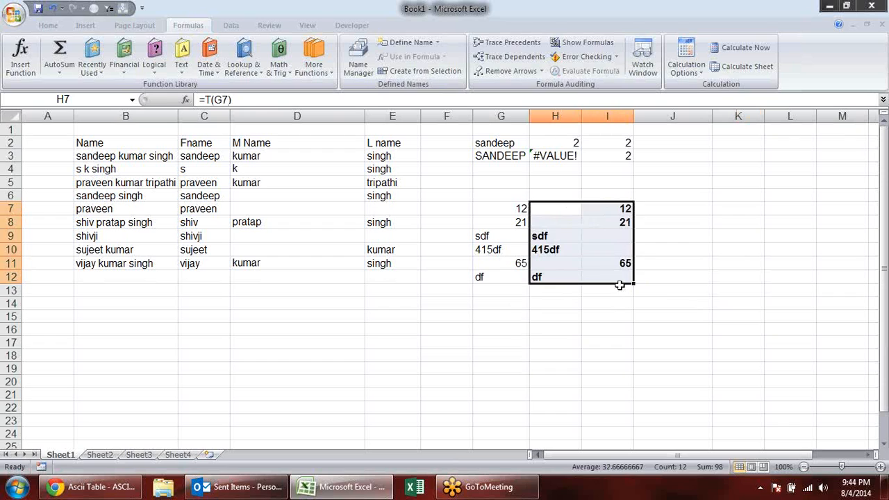
left_click(619, 342)
- Look through the list of Text functions and enter 002345 as text in D15
left_click(355, 314)
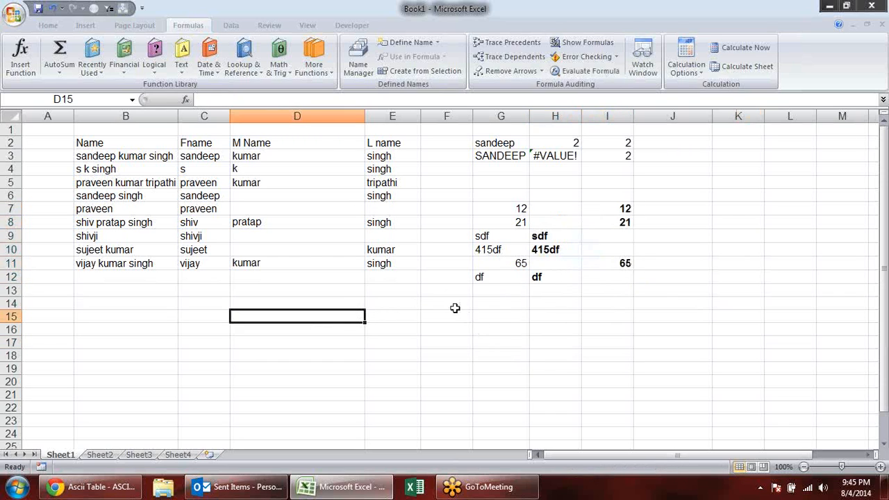
left_click(181, 56)
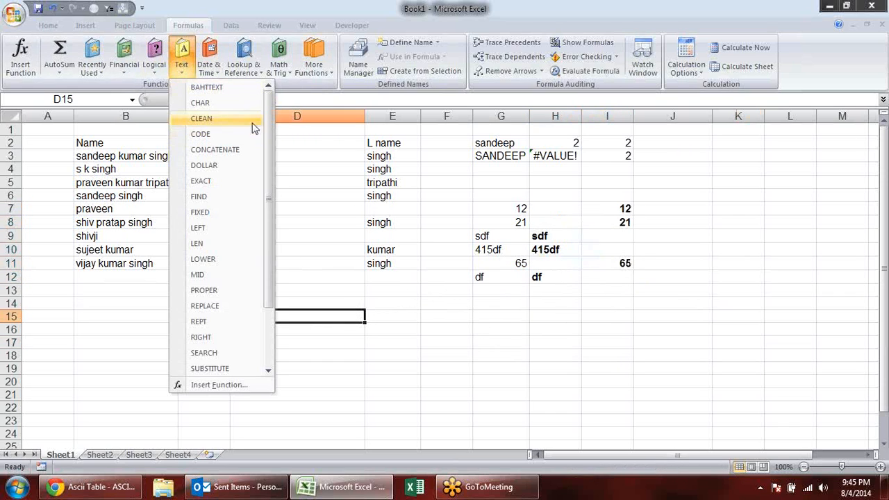
scroll(274, 143, "down", 1)
left_click_drag(273, 142, 272, 186)
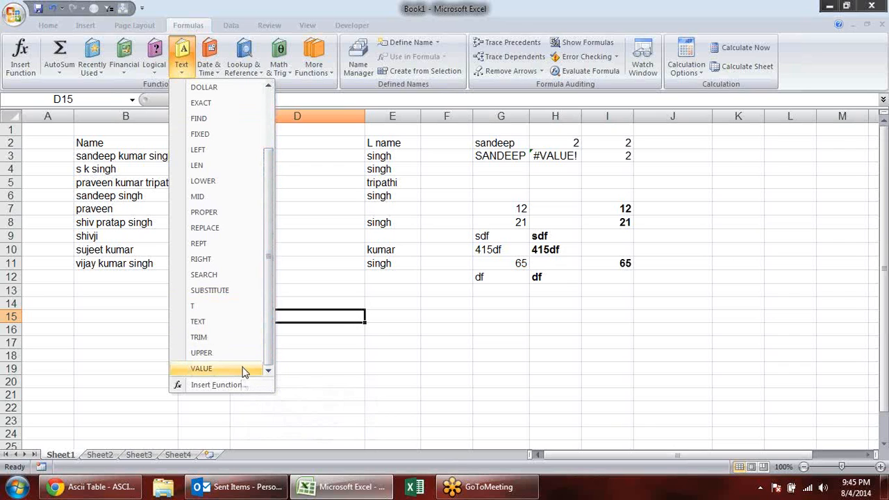
left_click(660, 367)
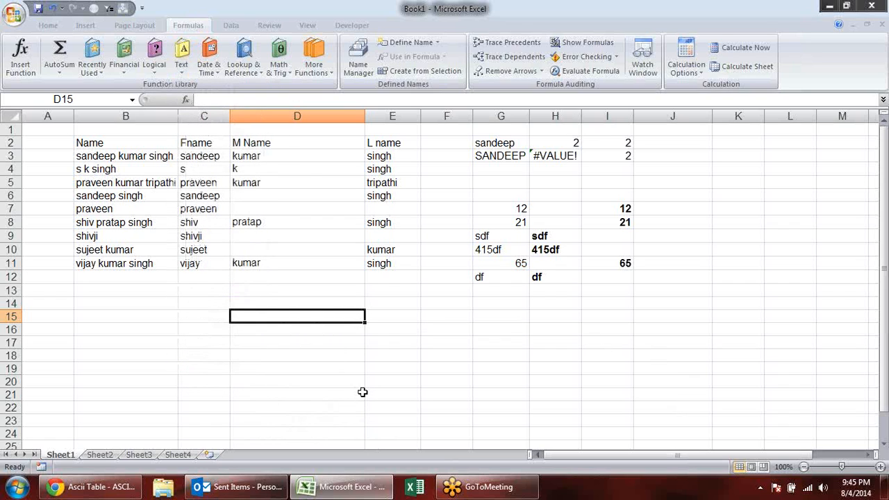
type("'002345")
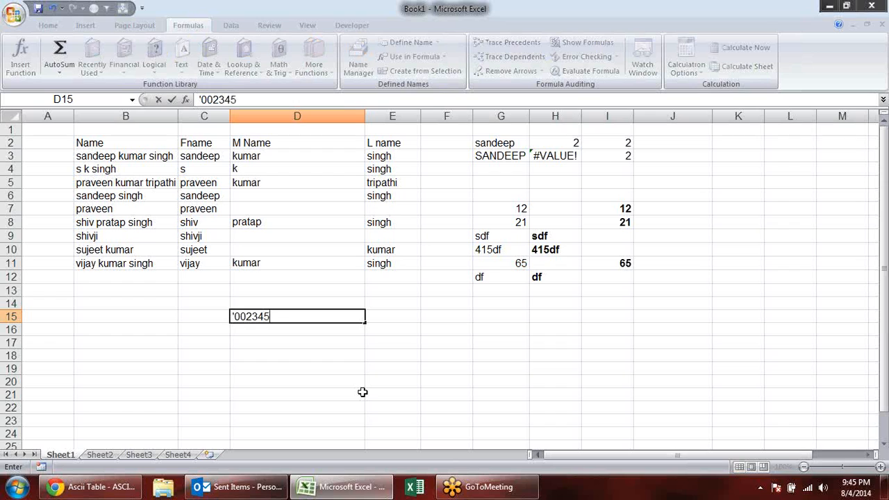
key("Return")
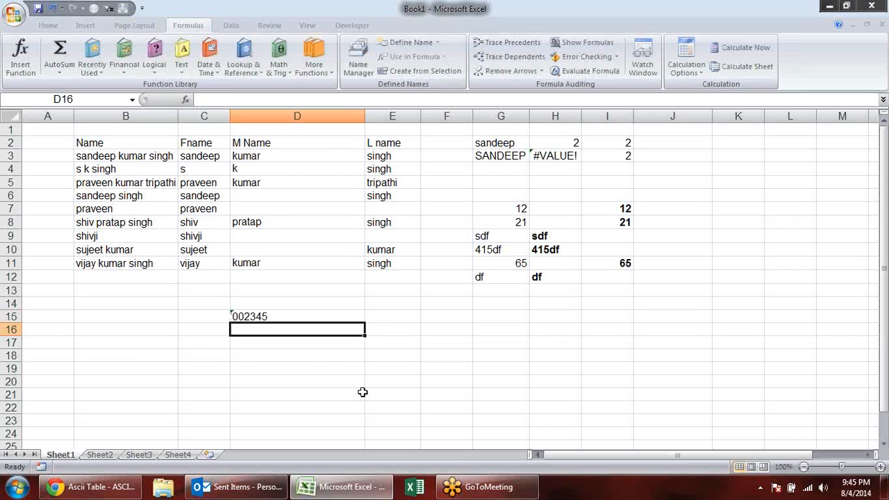
- Convert the text in D15 to a number by entering =VALUE(D15) in D16 and check the formula
type("=v")
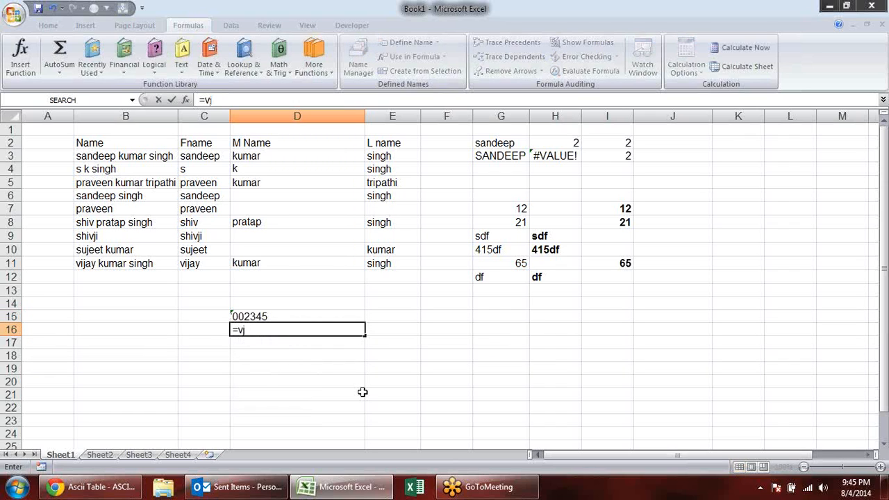
key("BackSpace")
key("Tab")
type("D15")
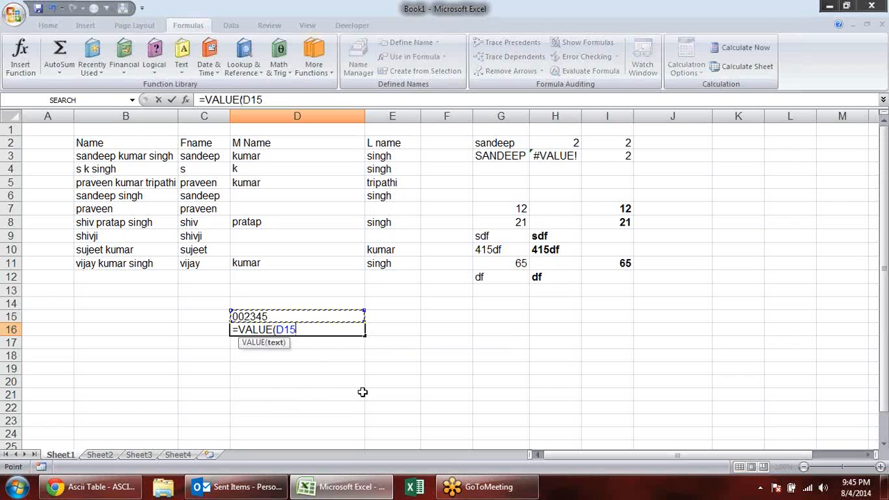
key("Return")
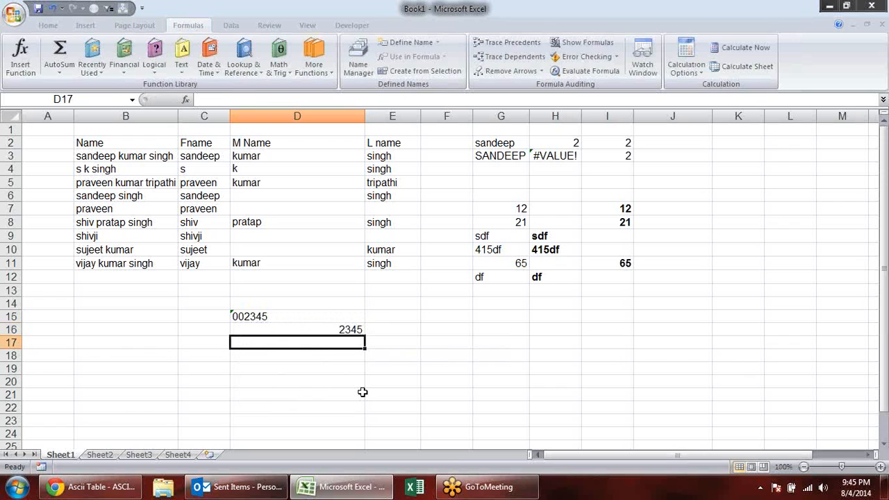
key("Up")
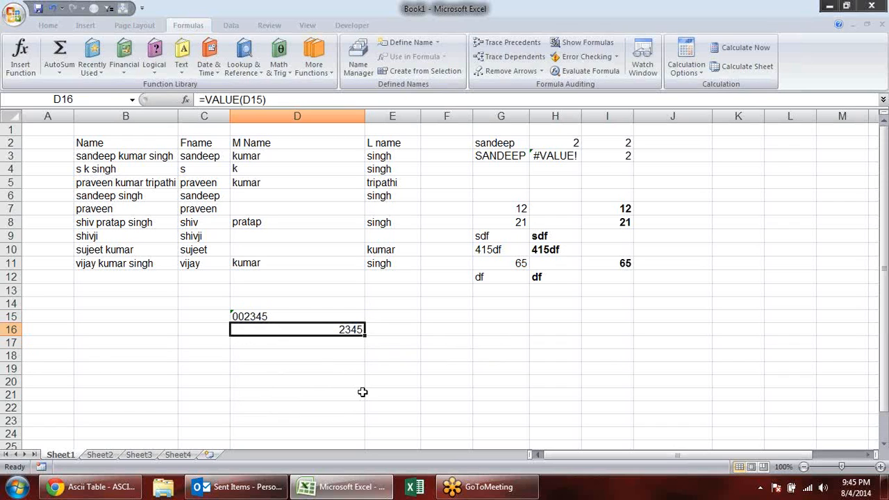
key("F2")
key("Return")
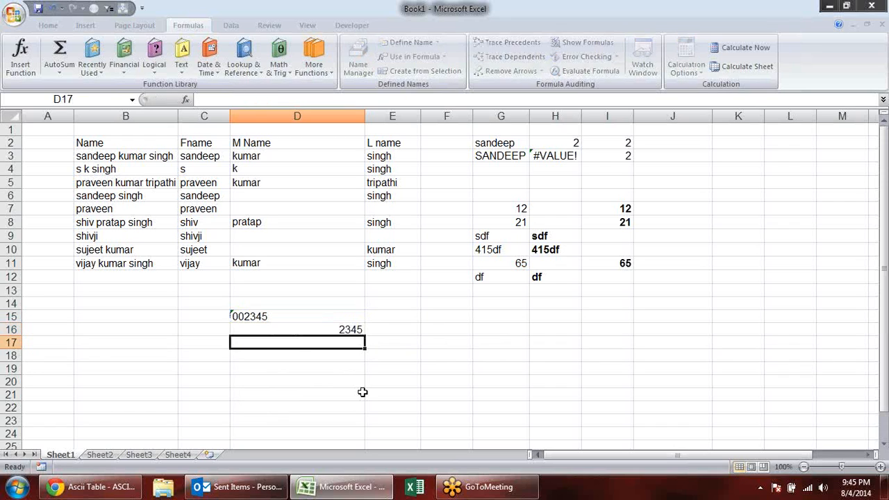
- Delete the contents of C14:G21 and all remaining data in A1:K19
left_click_drag(187, 301, 490, 402)
key("Delete")
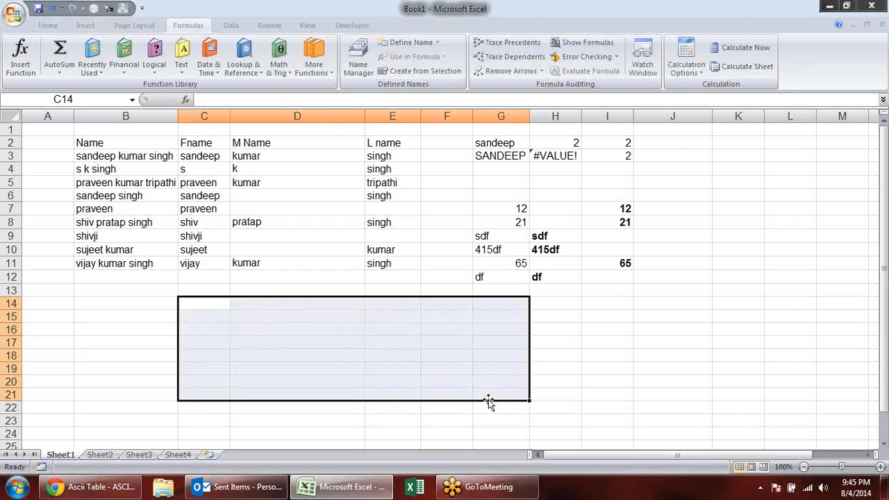
left_click_drag(738, 368, 28, 129)
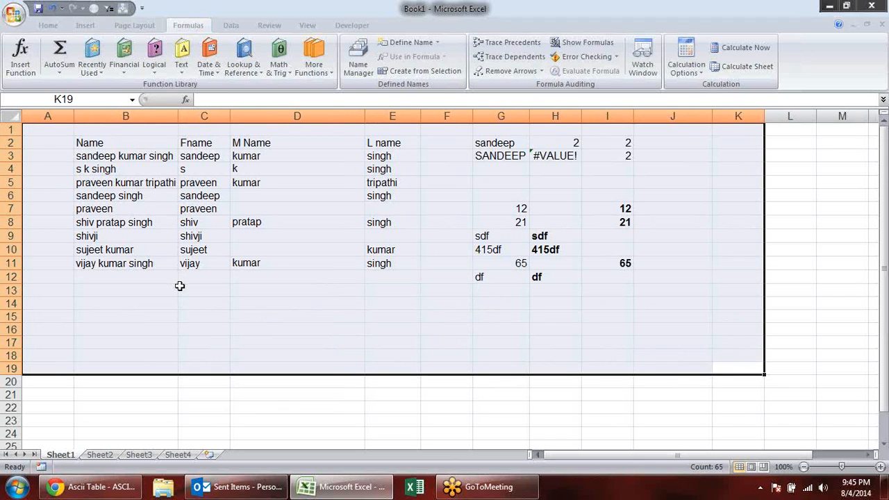
key("Delete")
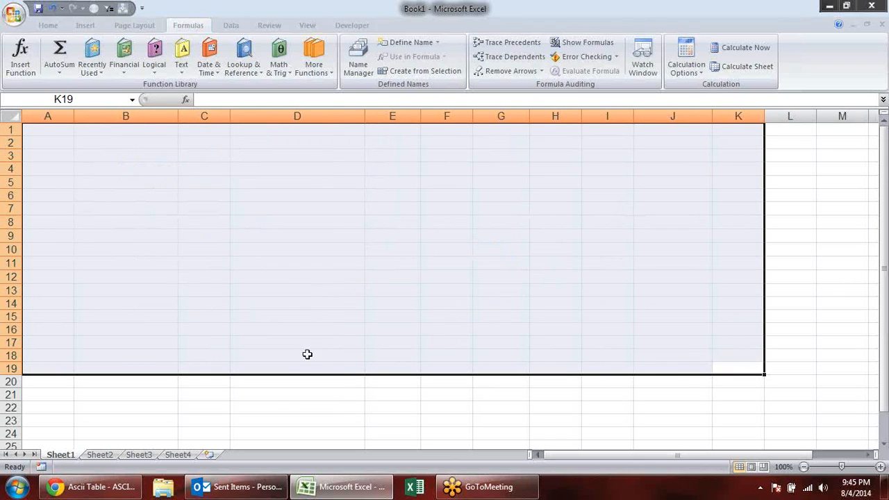
- Close the workbook without saving the changes and exit the program
left_click(293, 379)
key("ctrl+w")
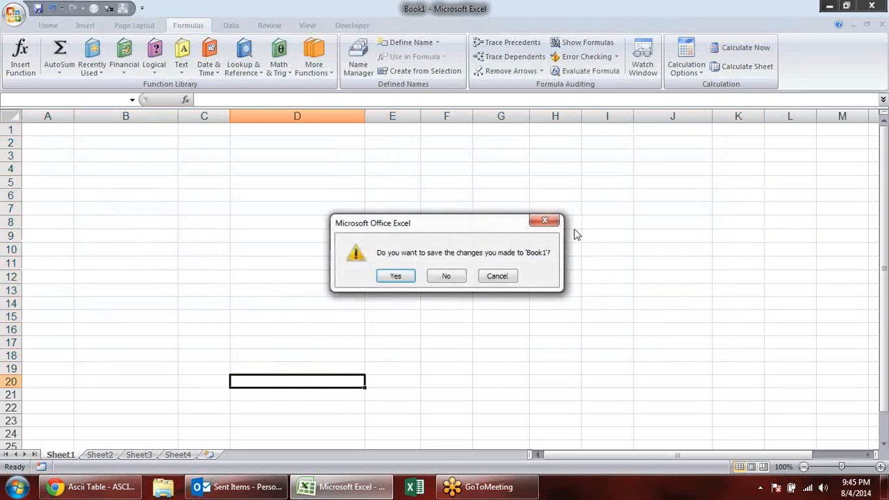
left_click(449, 276)
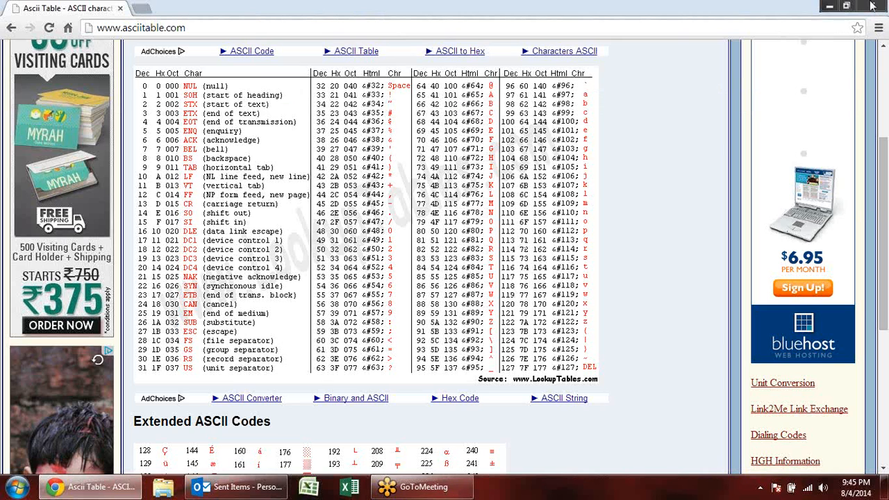
left_click(873, 6)
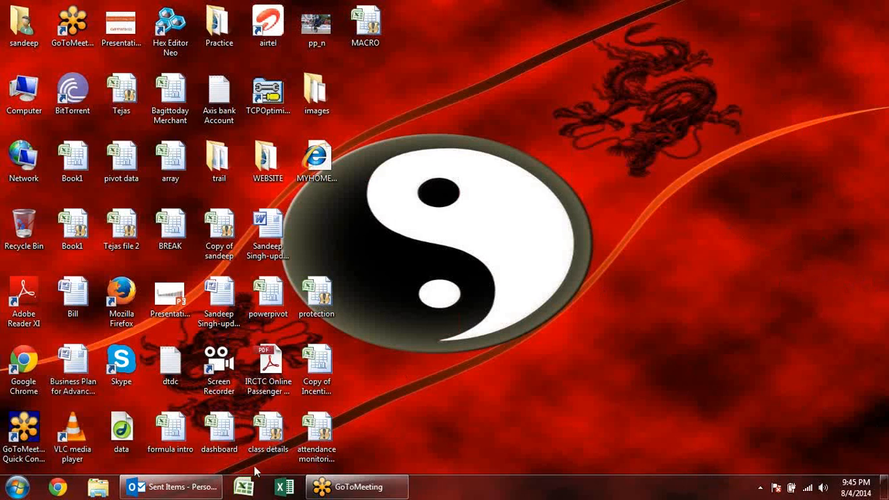
- Start Excel again with a new blank workbook and select cell D4
left_click(243, 487)
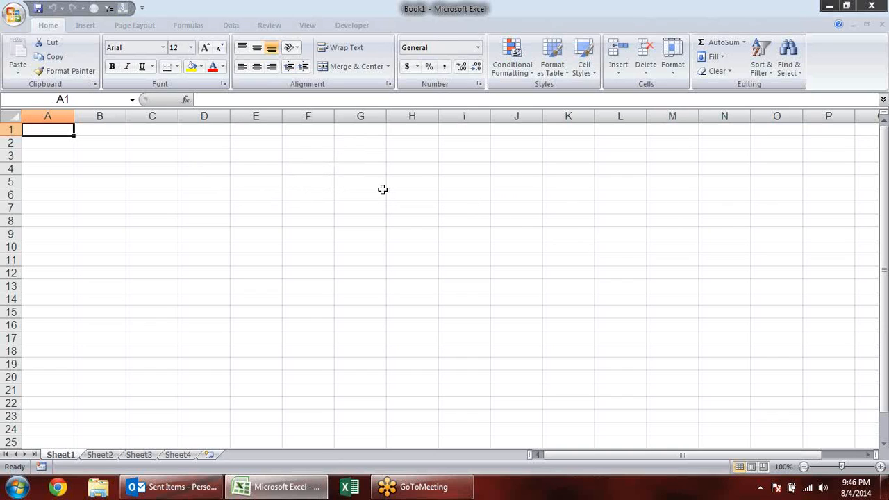
left_click(420, 192)
left_click(227, 169)
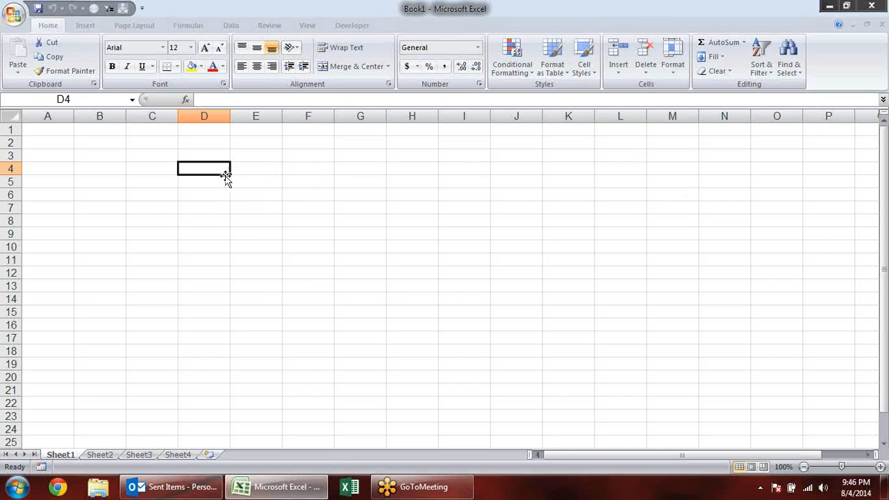
left_click_drag(227, 176, 226, 176)
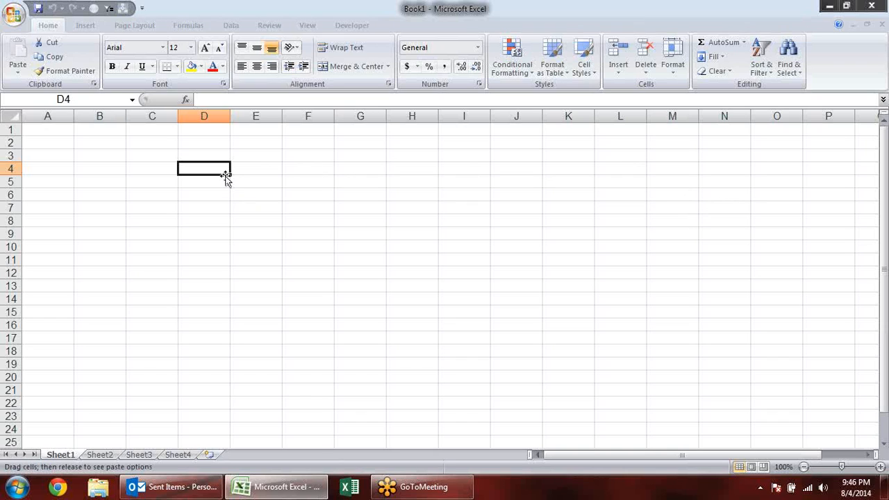
left_click_drag(227, 177, 226, 177)
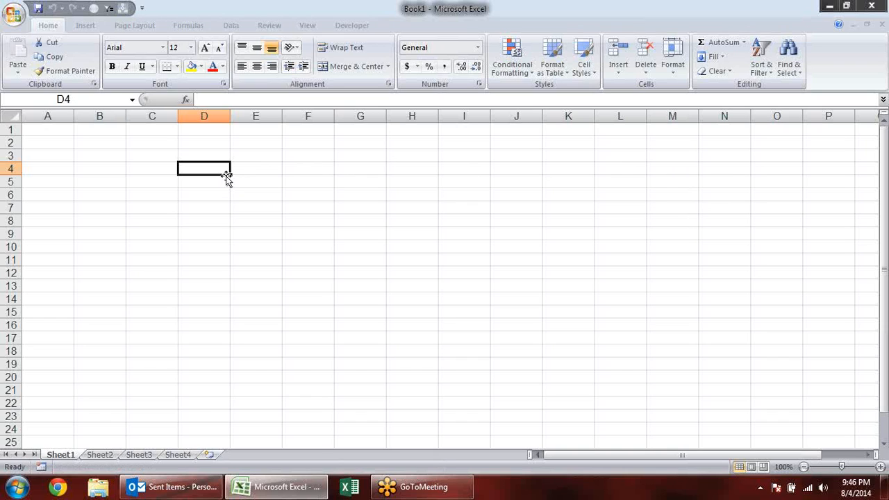
left_click(259, 152)
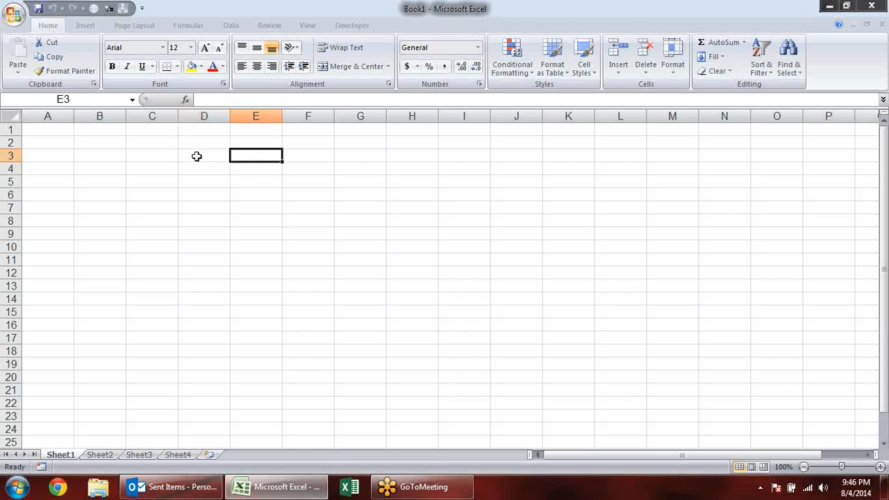
double_click(198, 156)
left_click(292, 153)
left_click(227, 152)
left_click(208, 141)
left_click(258, 156)
left_click(211, 157)
double_click(194, 148)
double_click(196, 144)
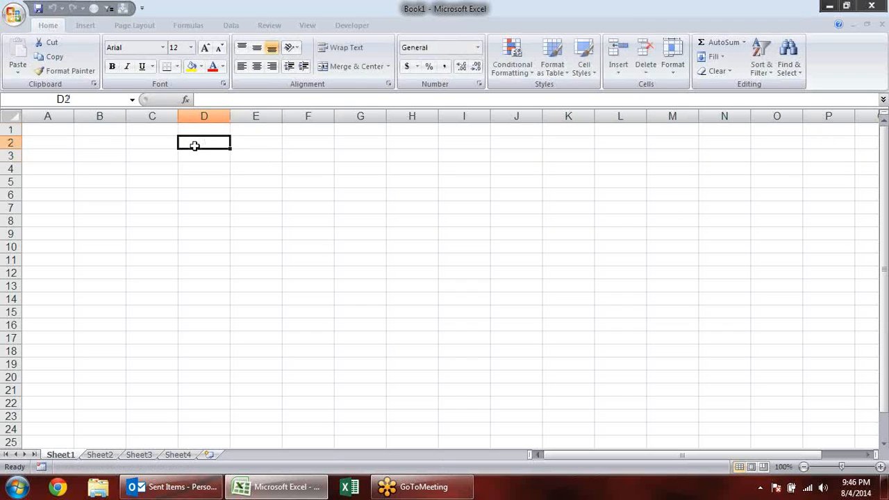
left_click(287, 171)
double_click(201, 155)
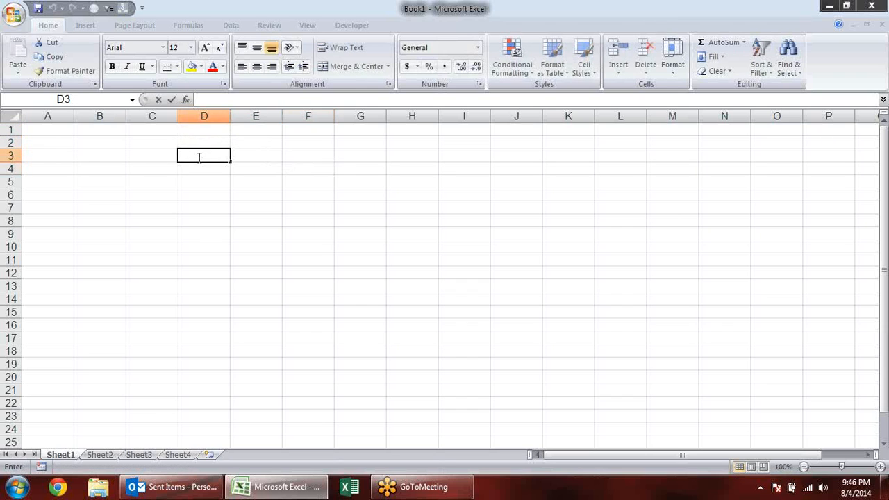
left_click(260, 158)
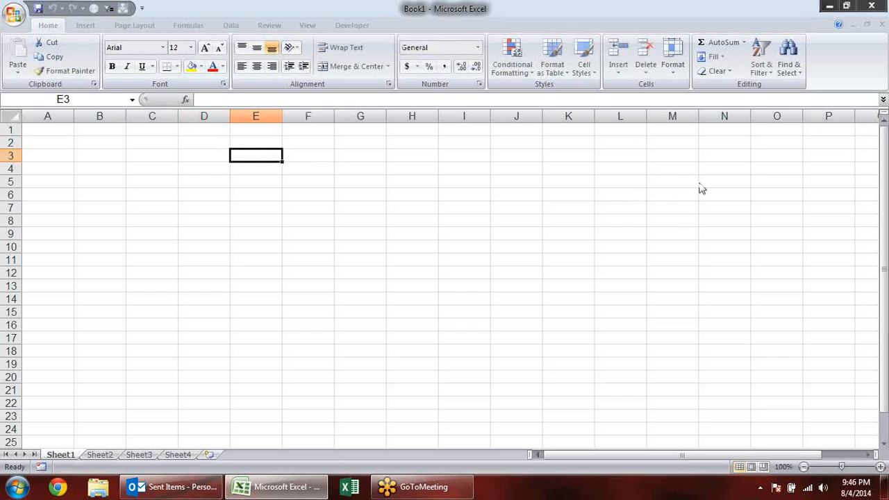